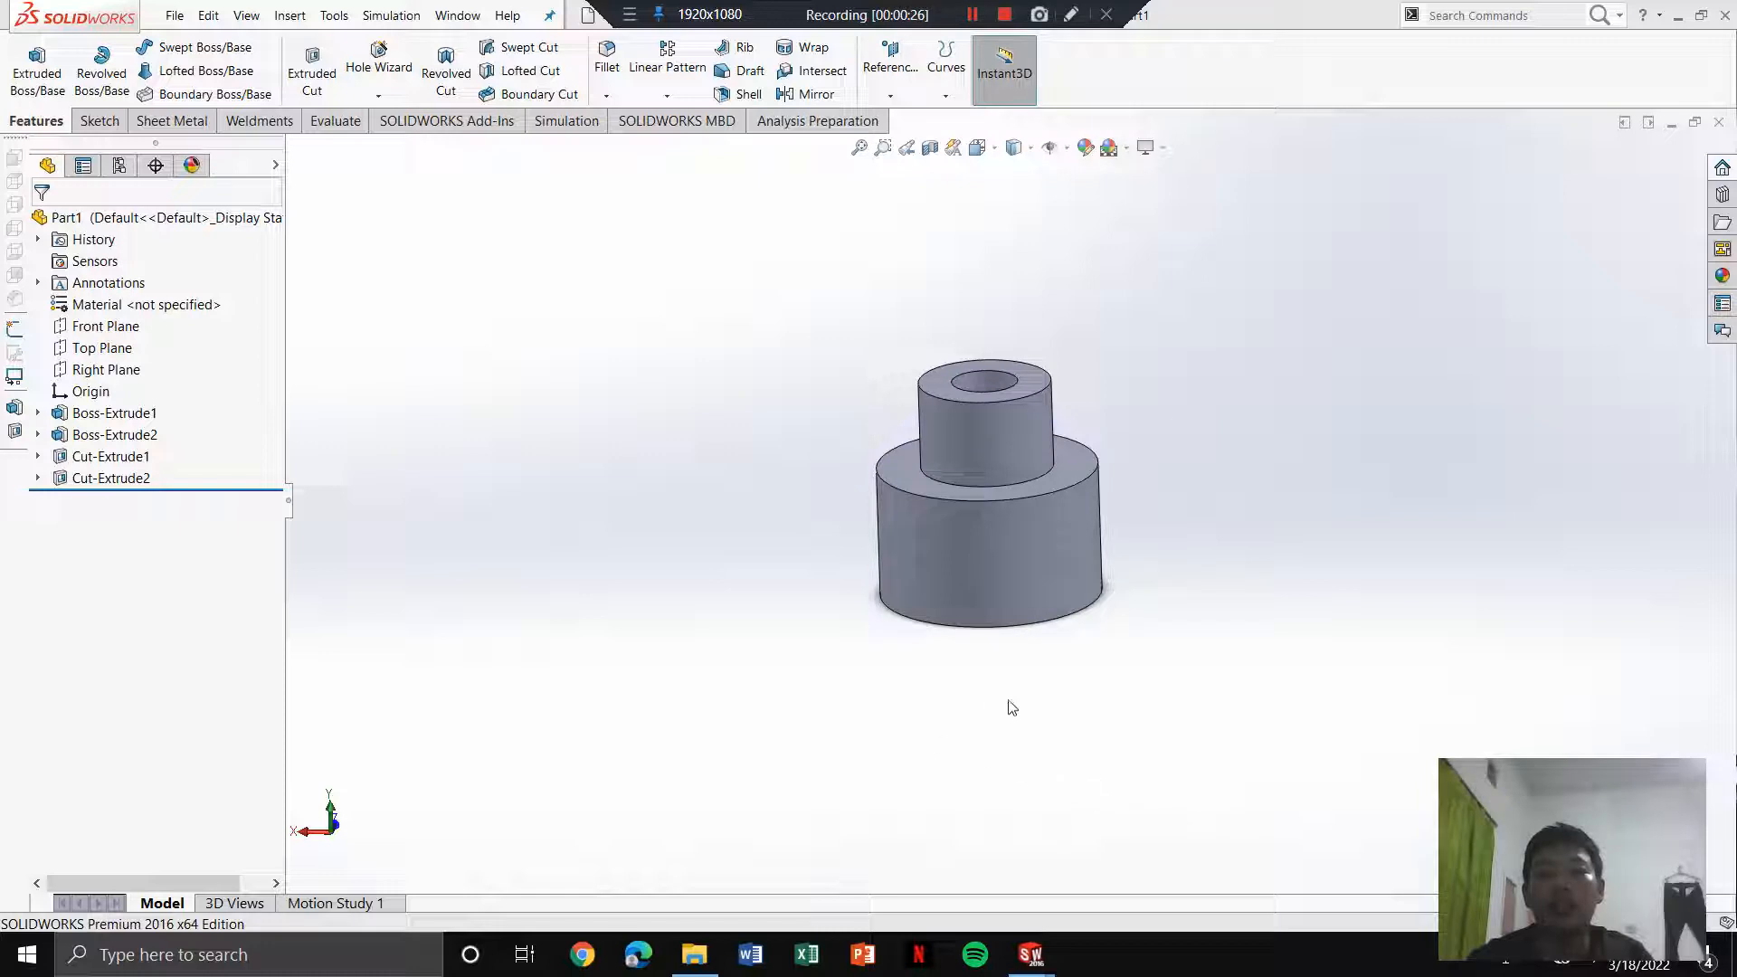
Step: Create a new drawing document
click(174, 16)
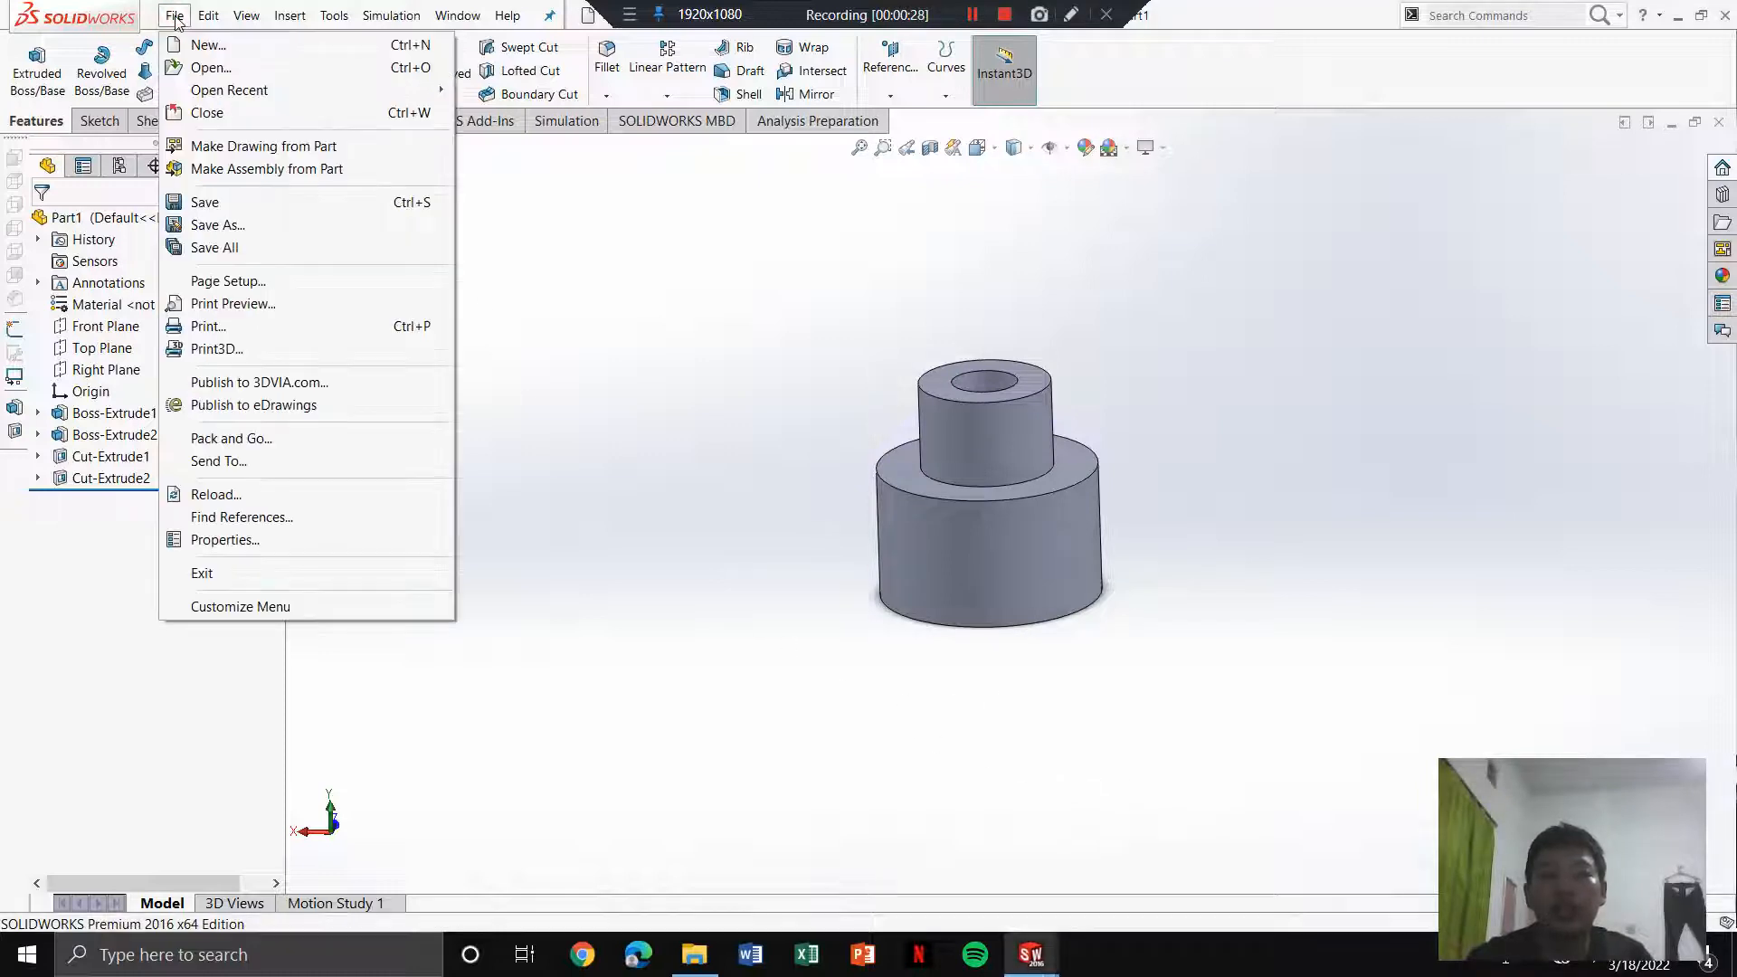
click(195, 46)
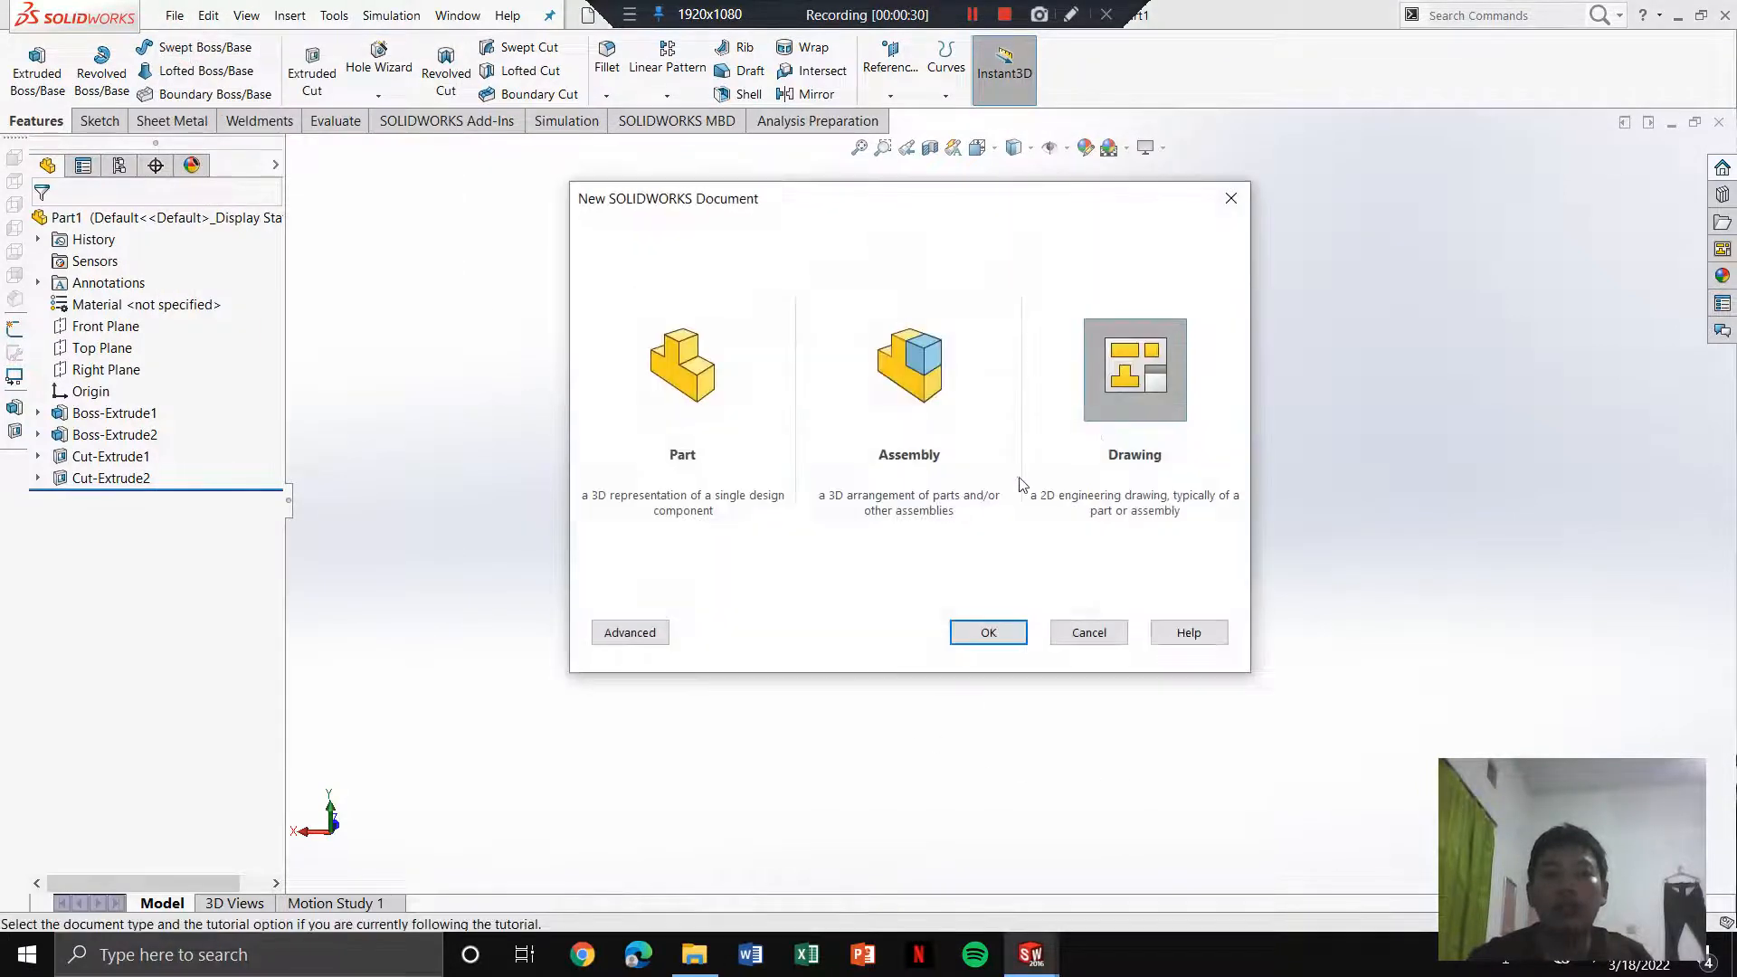
click(988, 632)
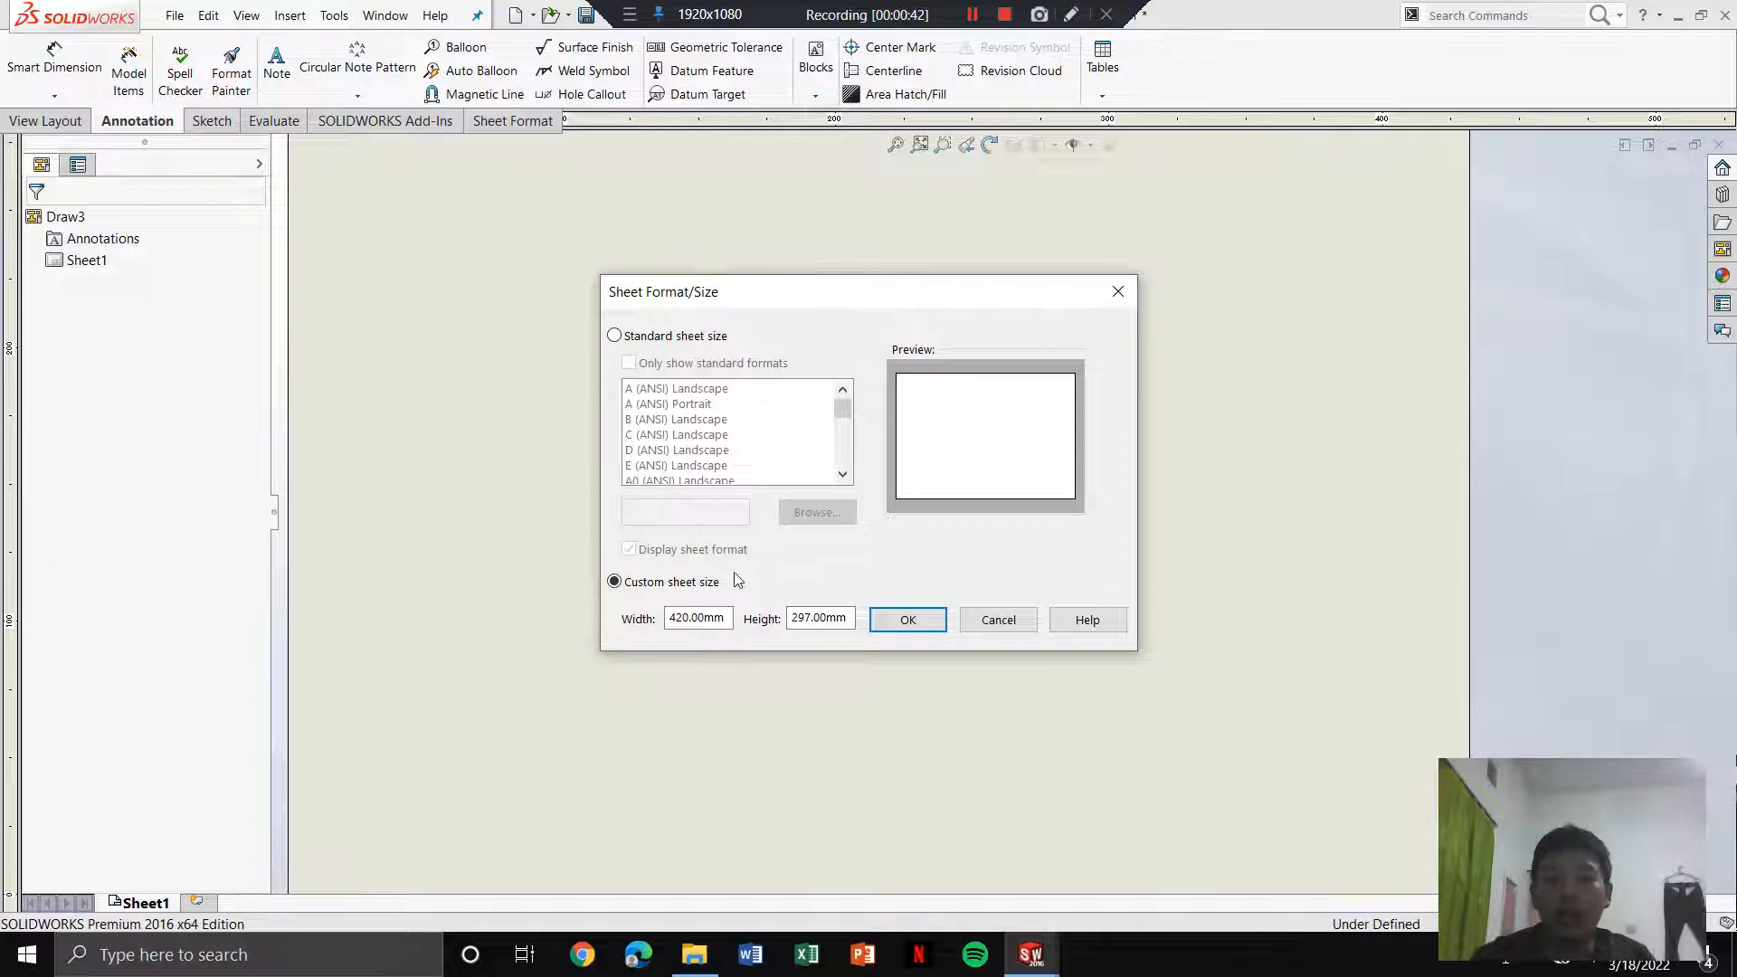
click(701, 336)
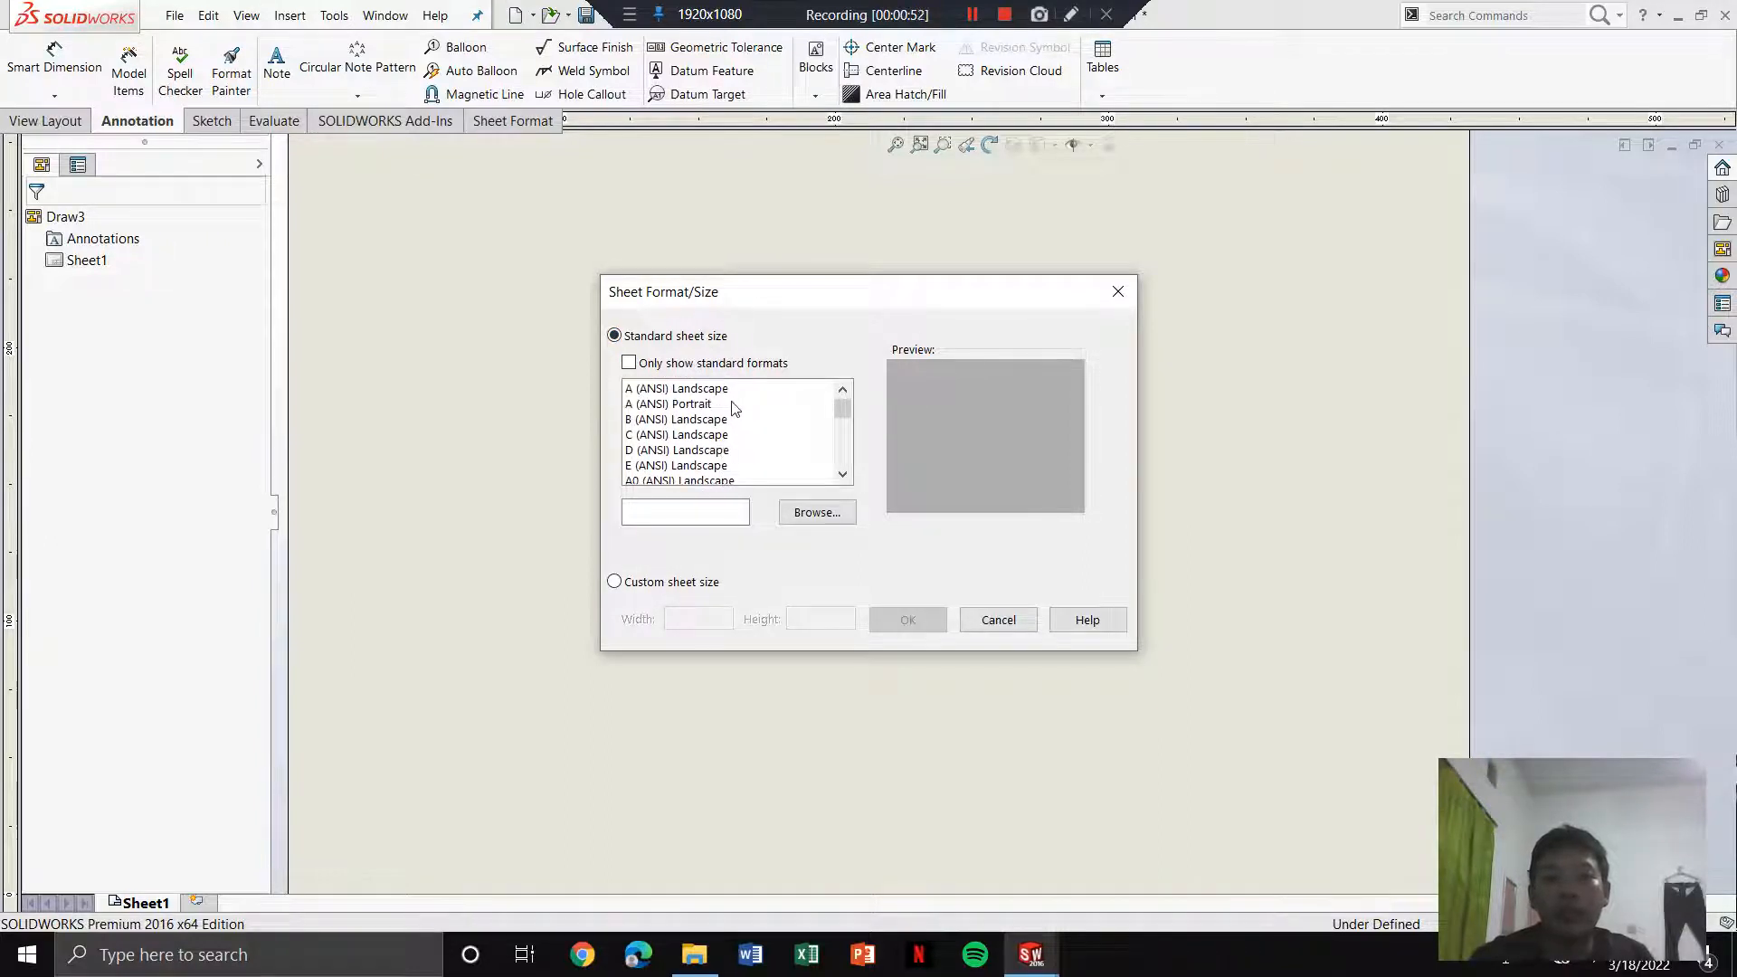
click(630, 364)
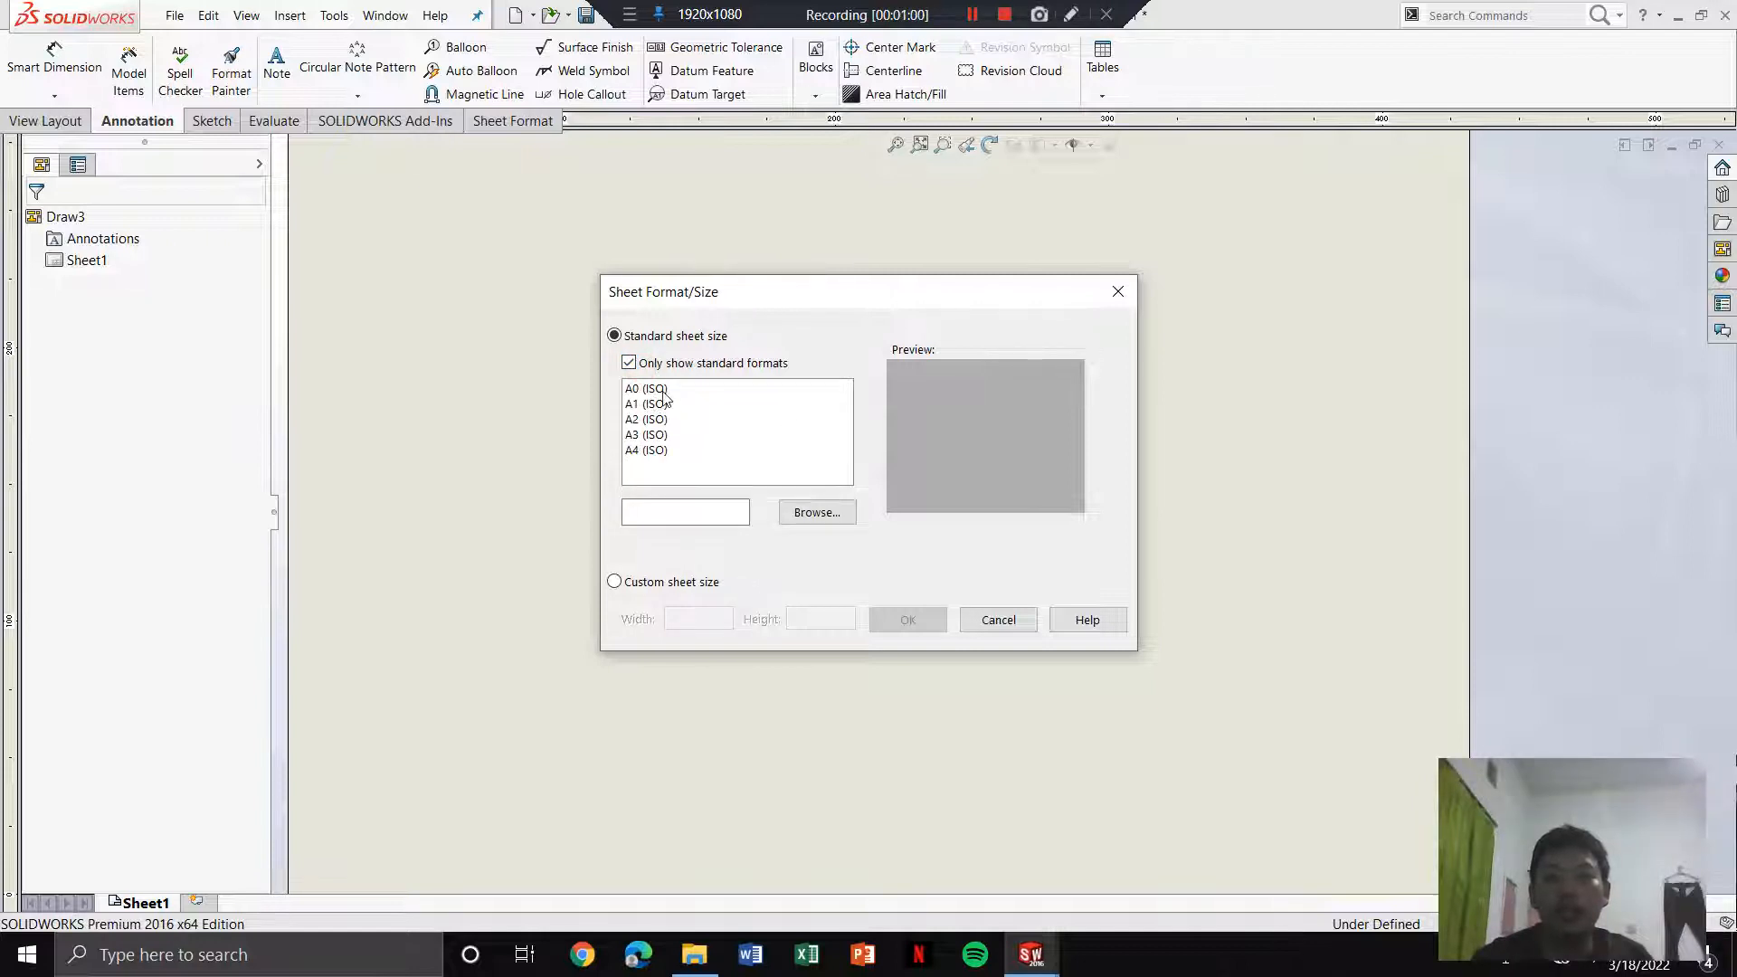
click(664, 391)
click(658, 417)
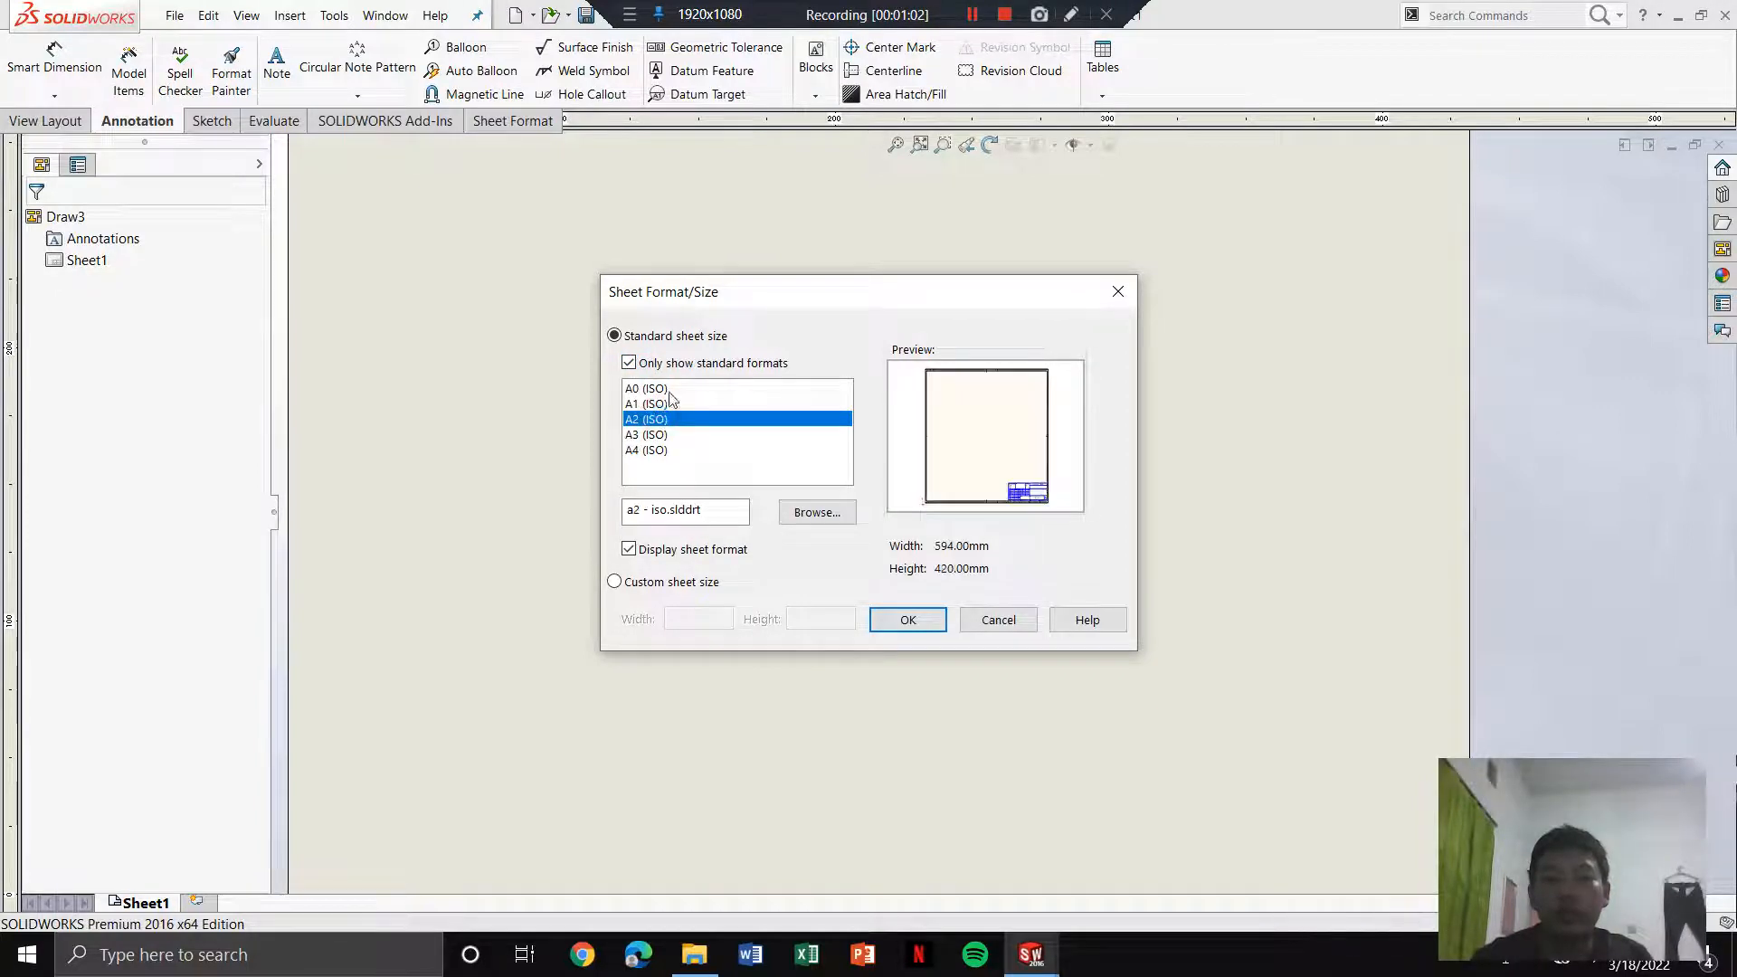
click(674, 365)
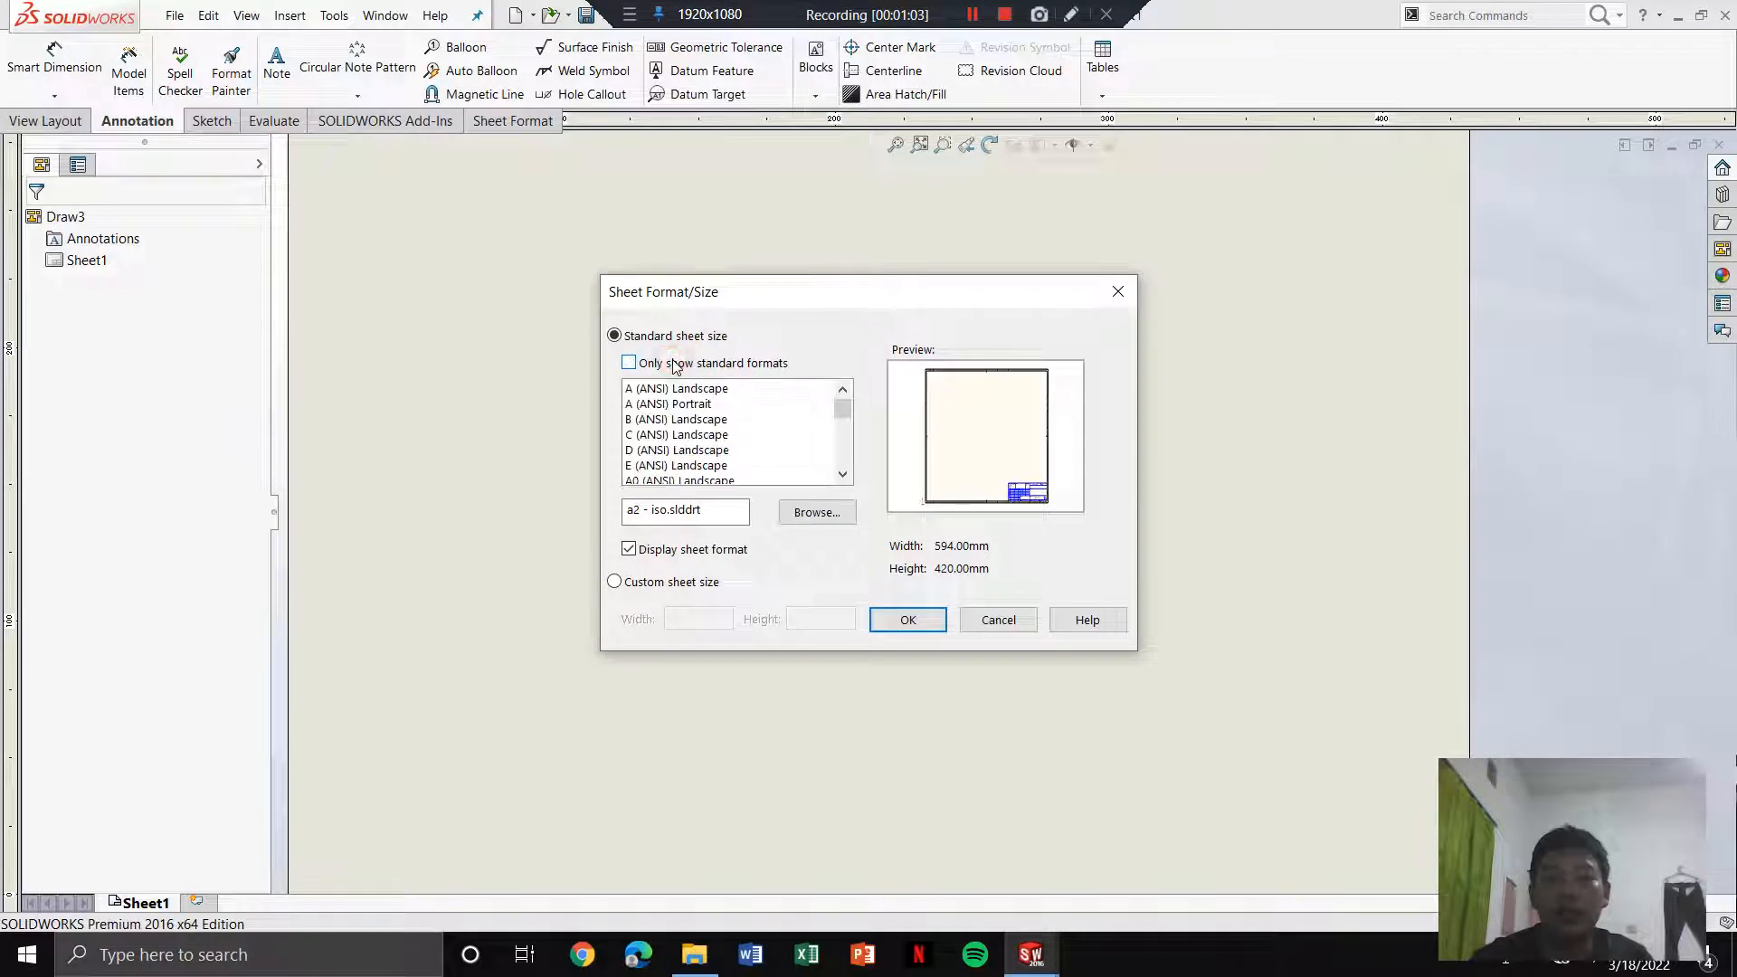
Step: Define a custom sheet size 420 mm wide and 297 mm high and accept the sheet setup
click(638, 588)
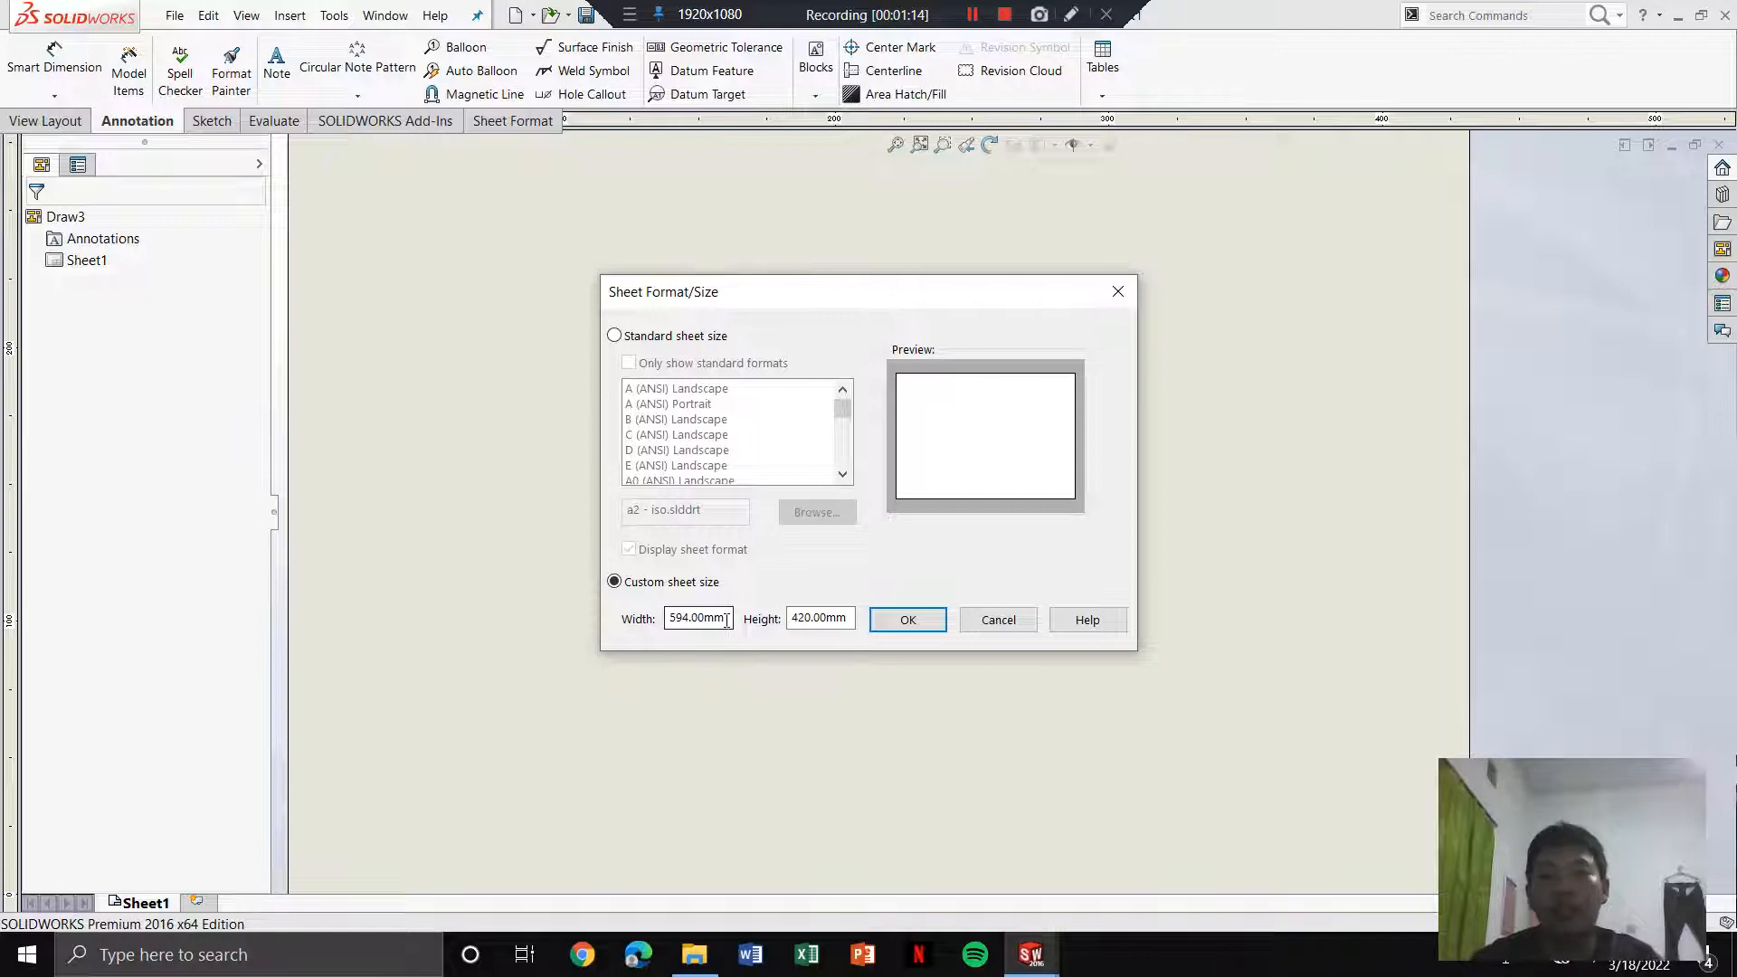
drag(727, 619, 581, 611)
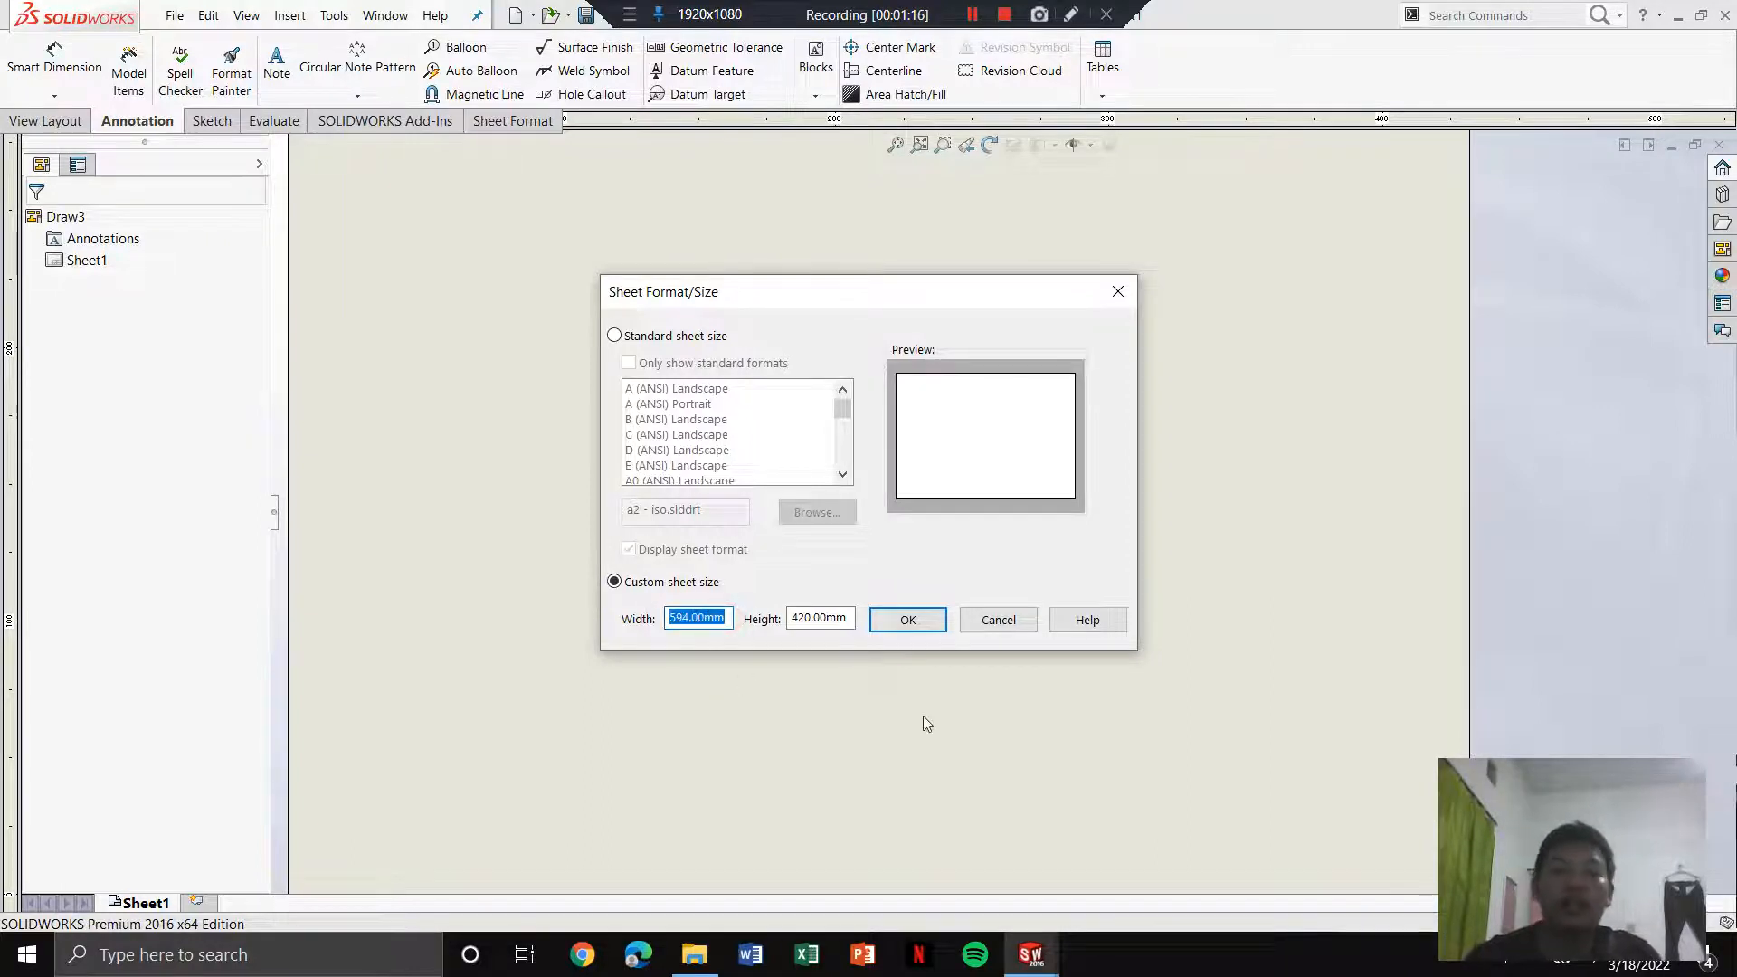
text(420)
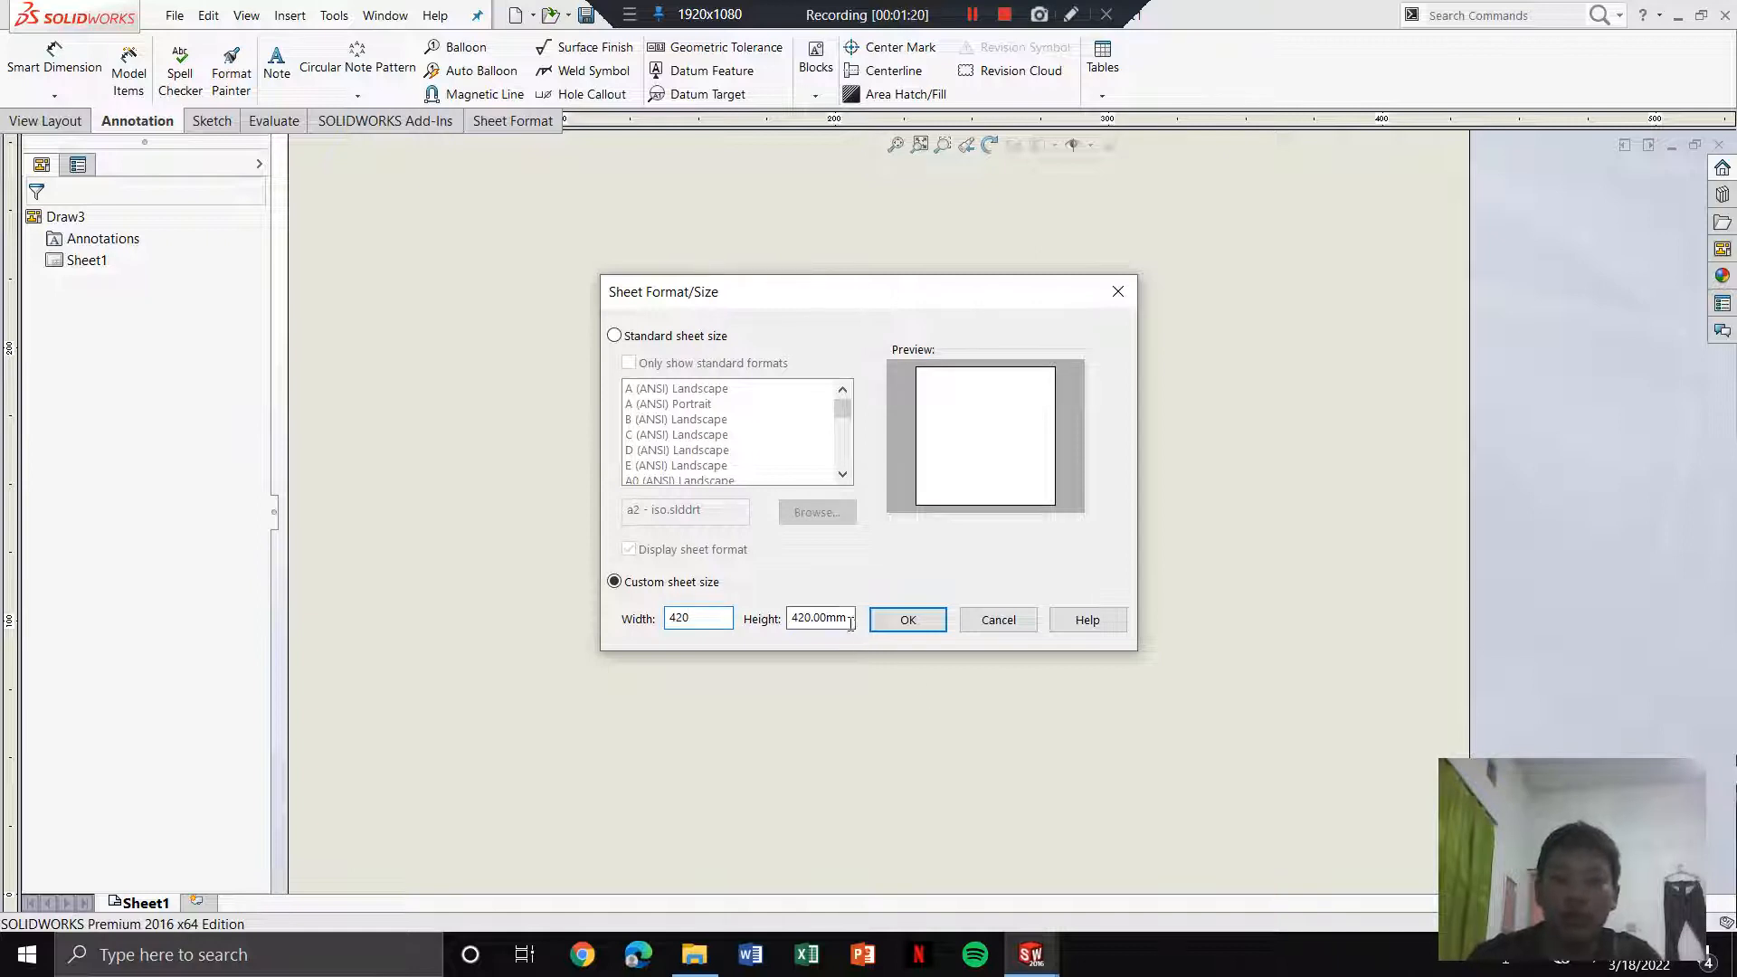
drag(848, 617, 760, 629)
text(297)
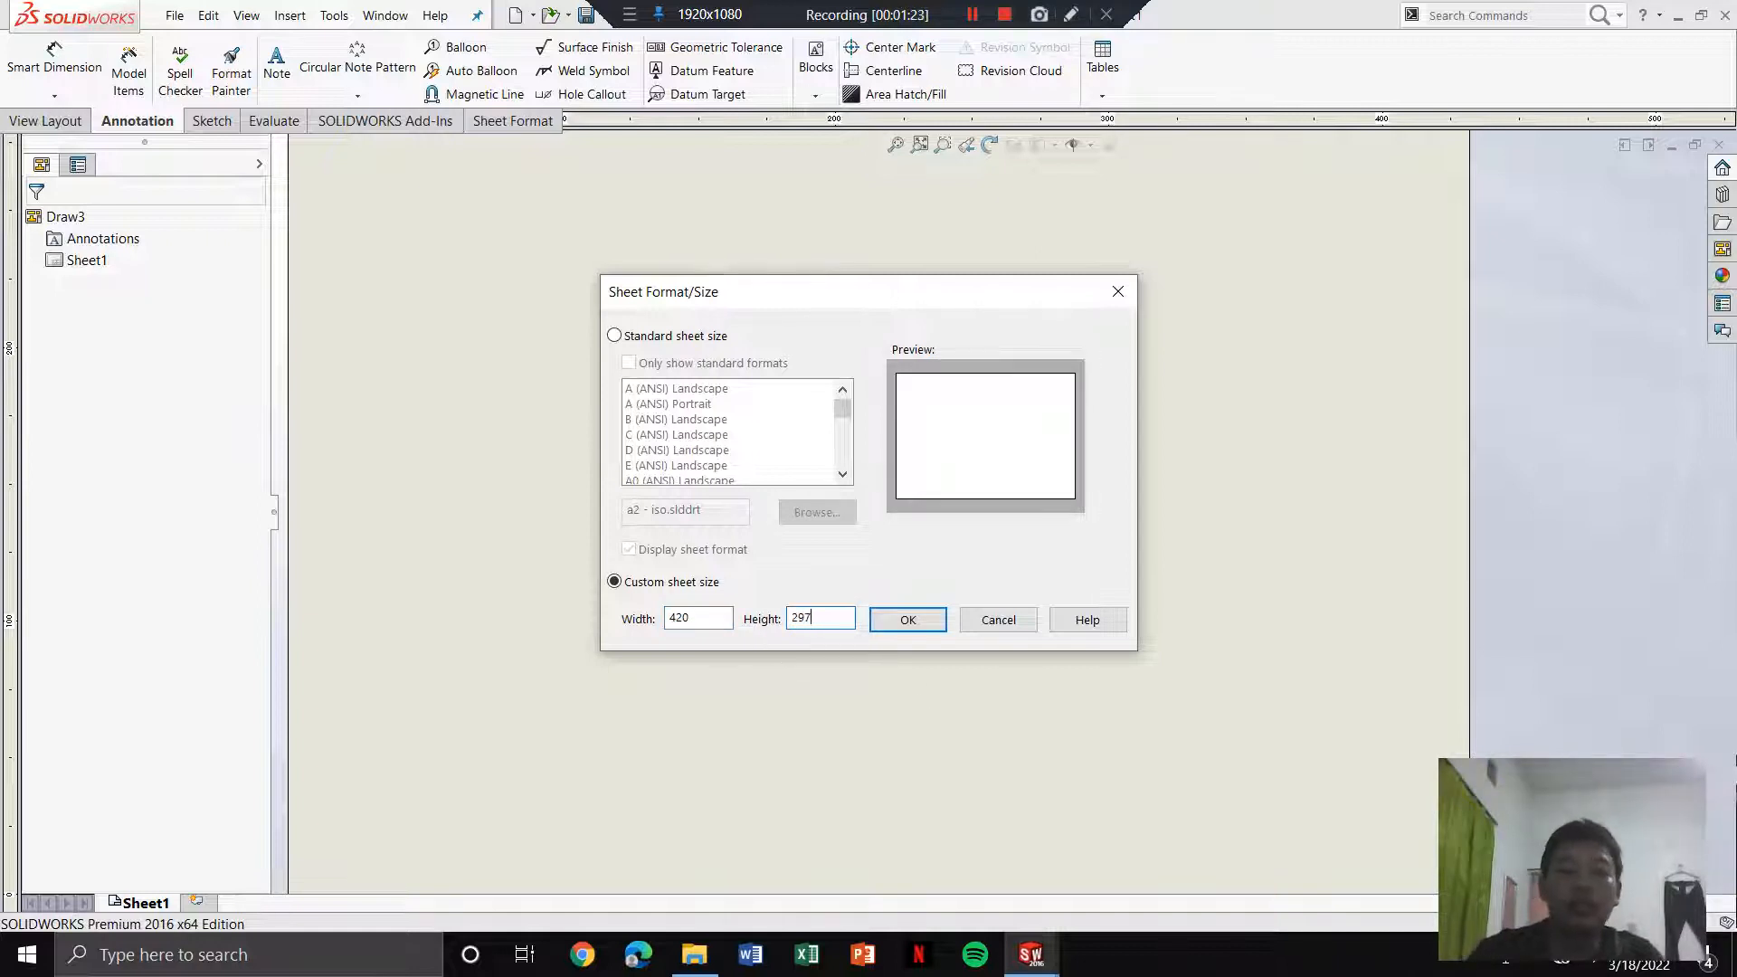
key(Return)
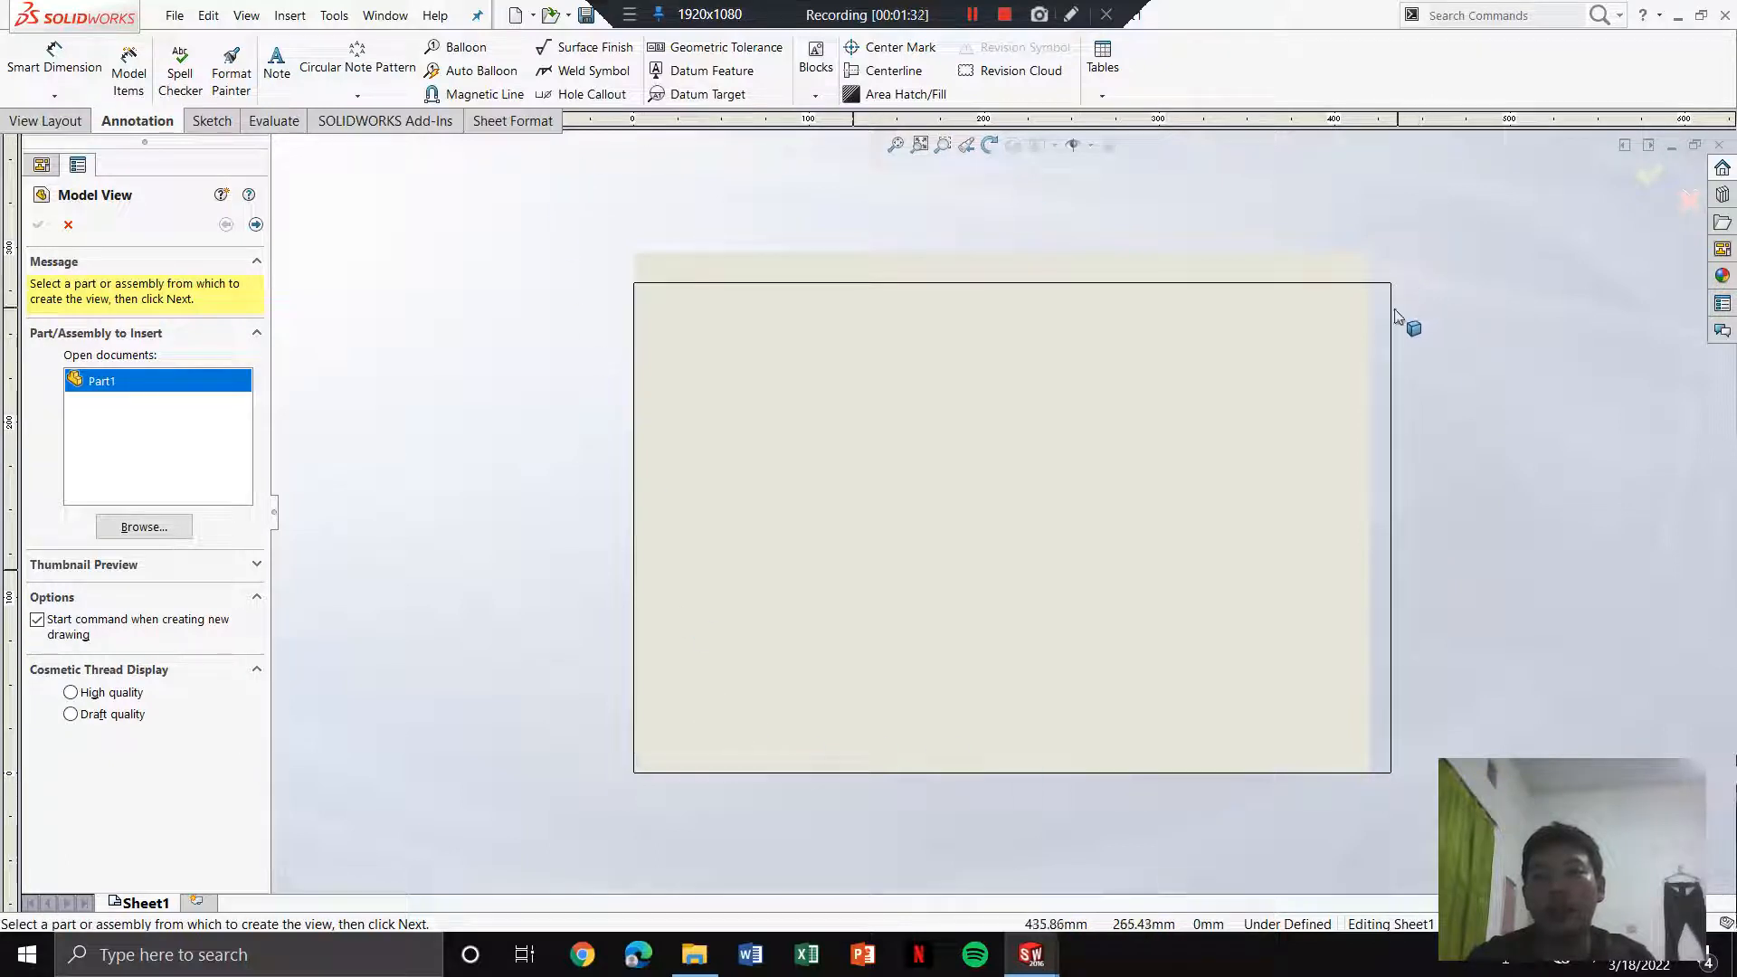
Step: Cancel the model view insertion and switch the sheet to sheet format editing
click(70, 231)
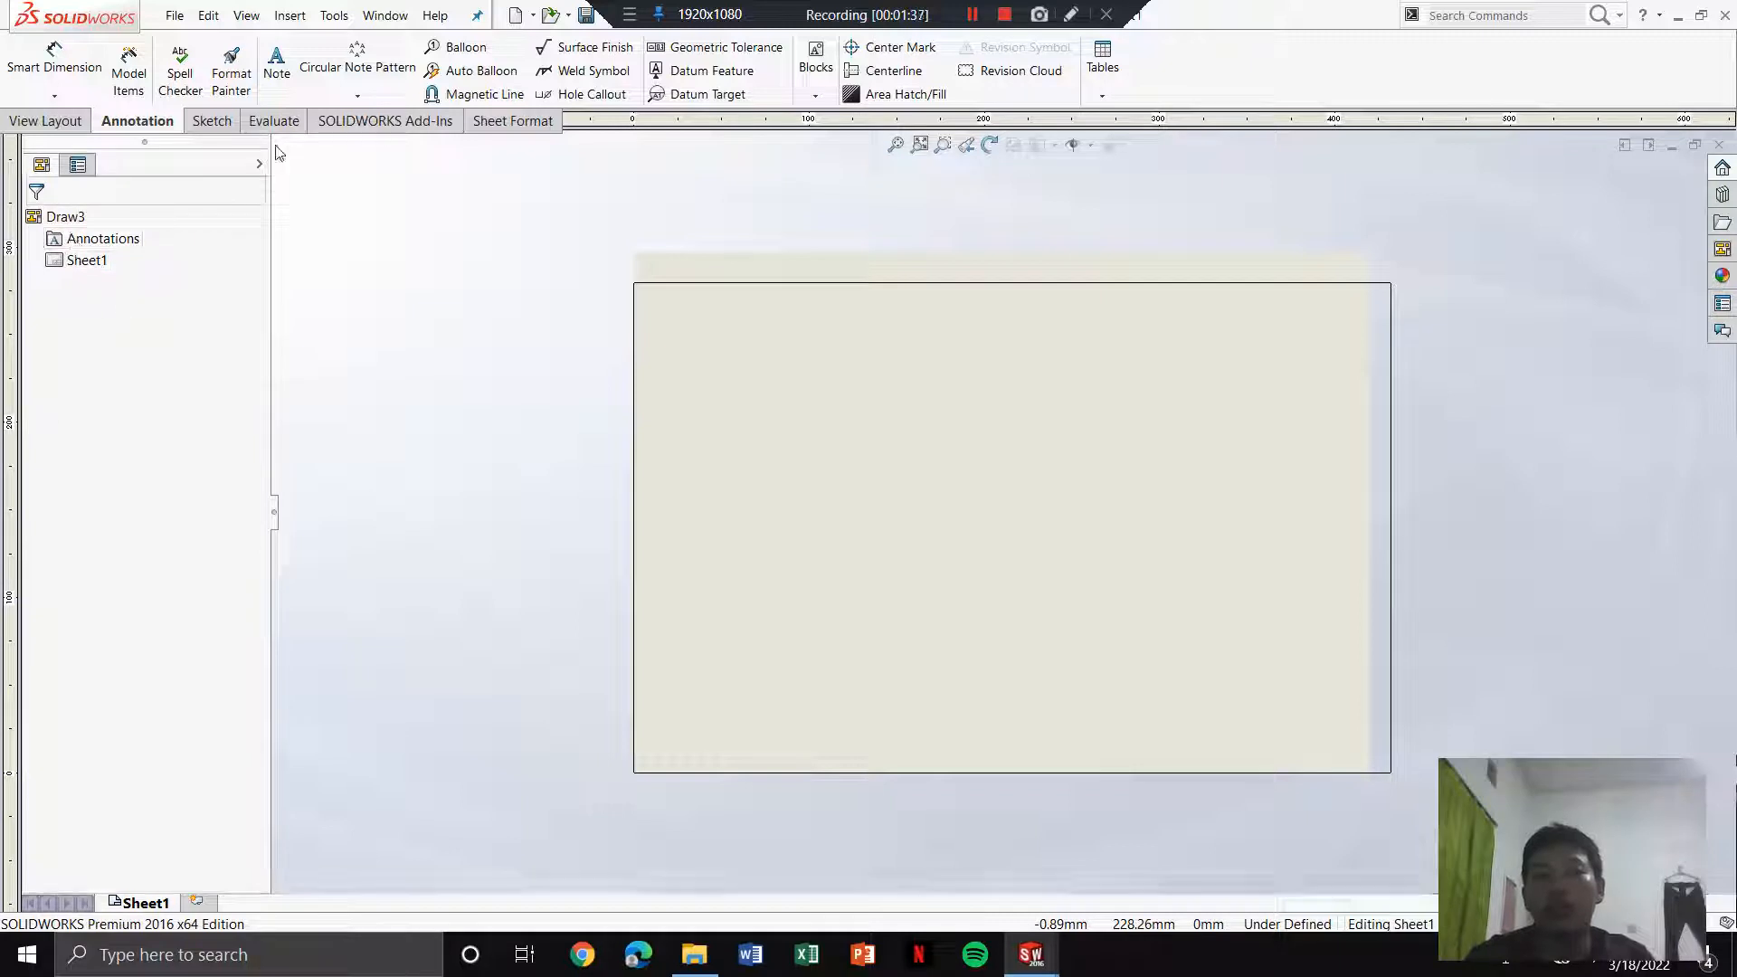
click(482, 127)
click(36, 79)
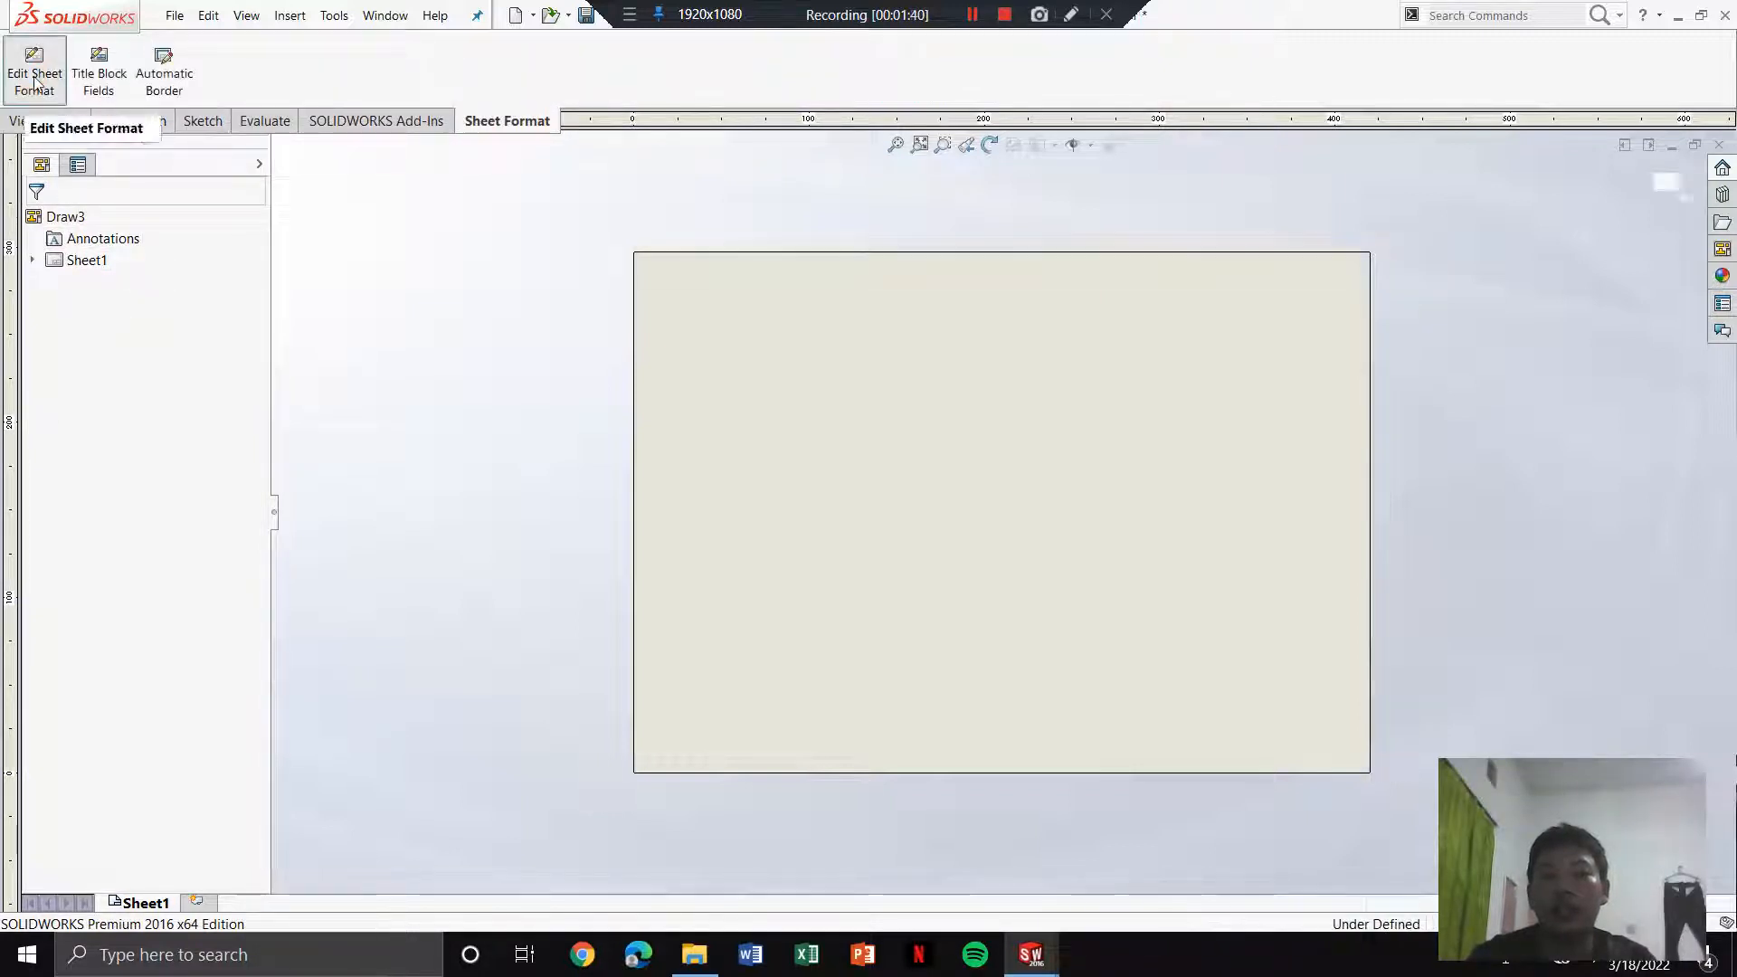
click(36, 82)
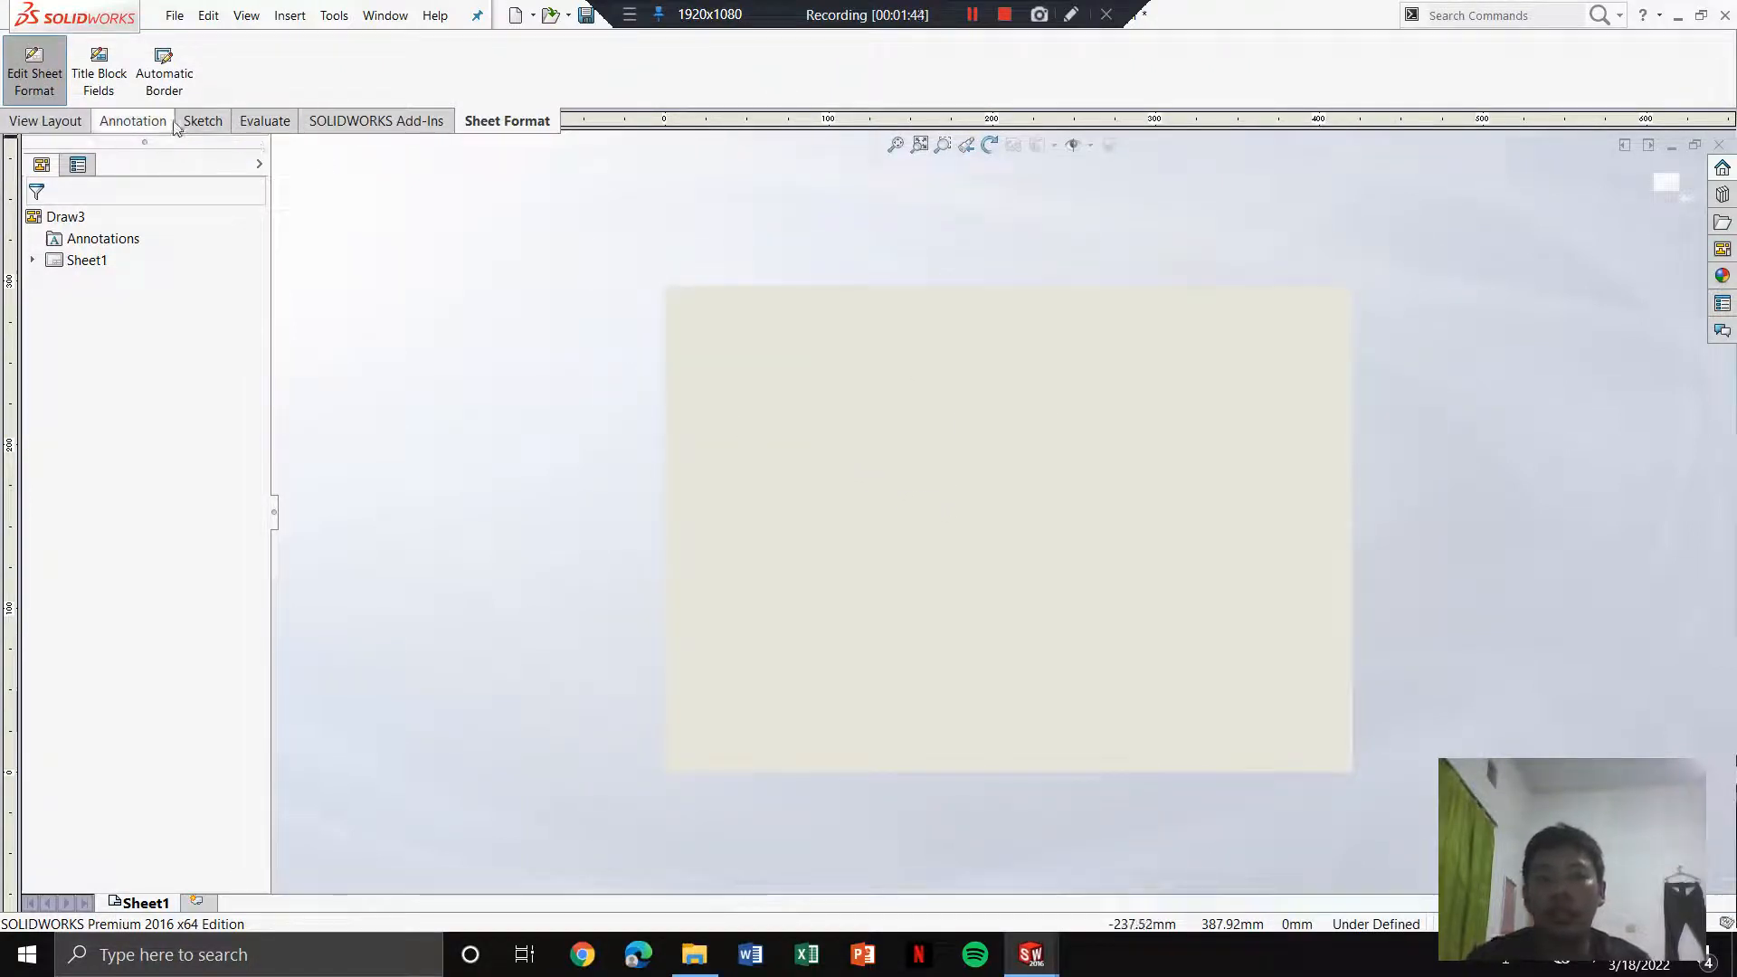
Step: Sketch a corner rectangle of about 419 by 297 mm along the sheet's outline, from its upper-left to its lower-right corner
click(214, 125)
scroll(814, 493, down, 2)
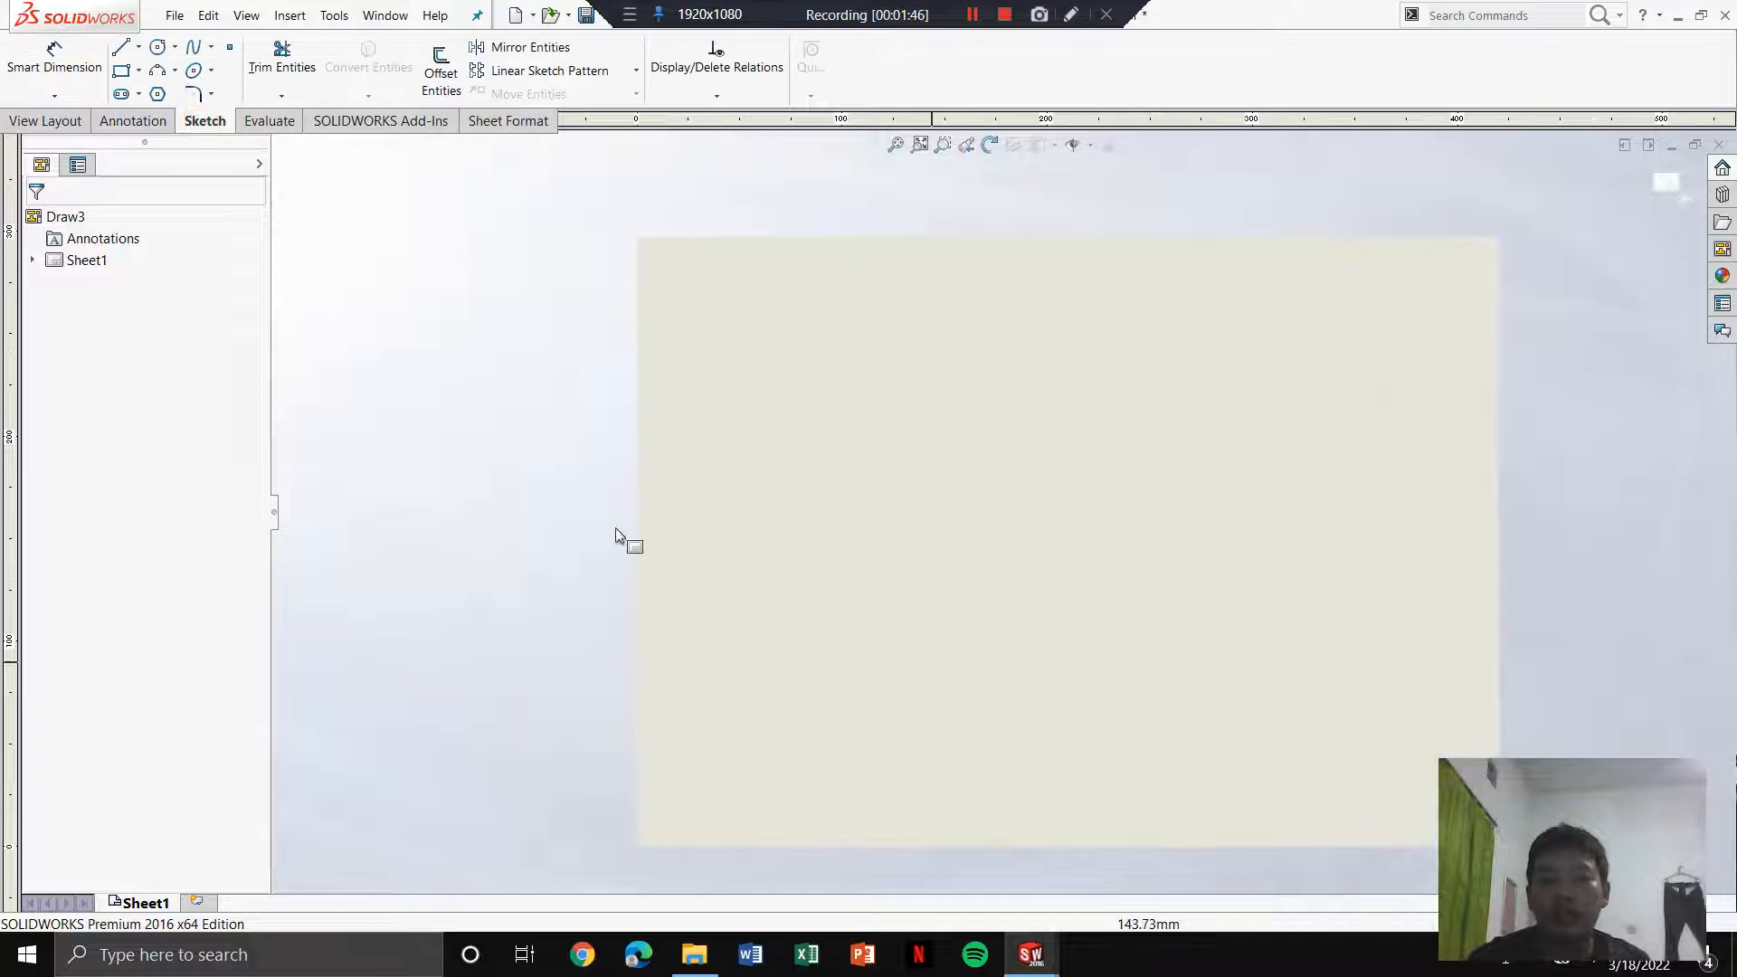
click(122, 72)
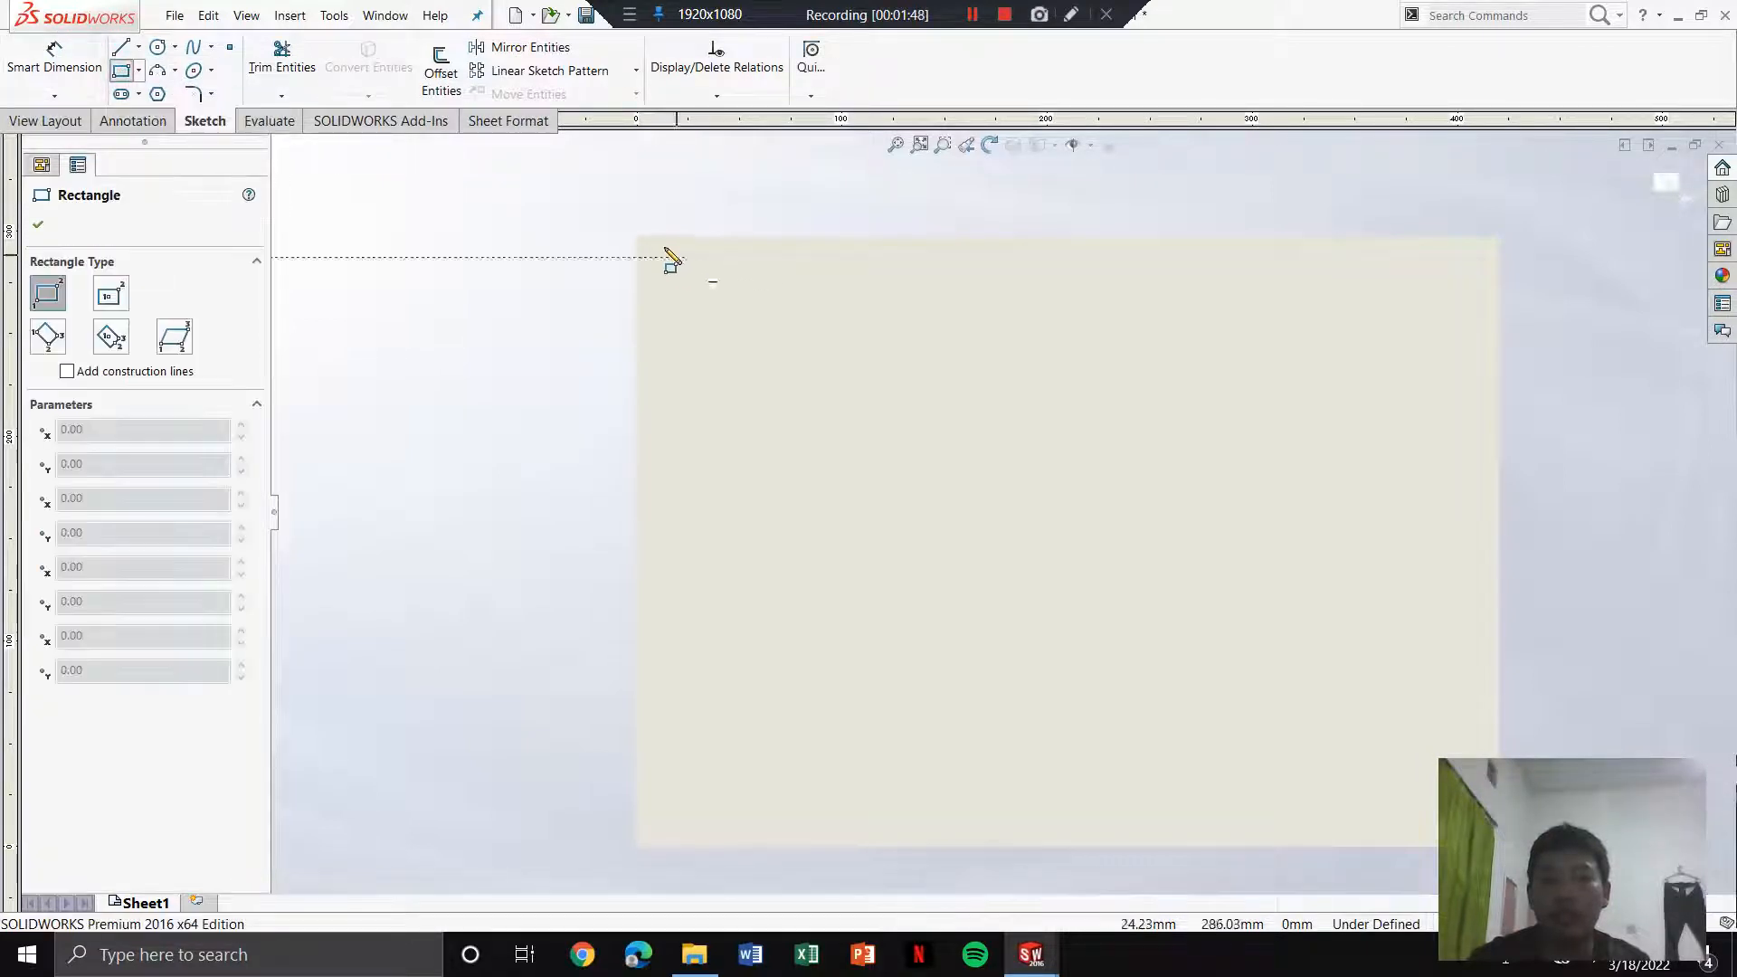
scroll(643, 256, down, 3)
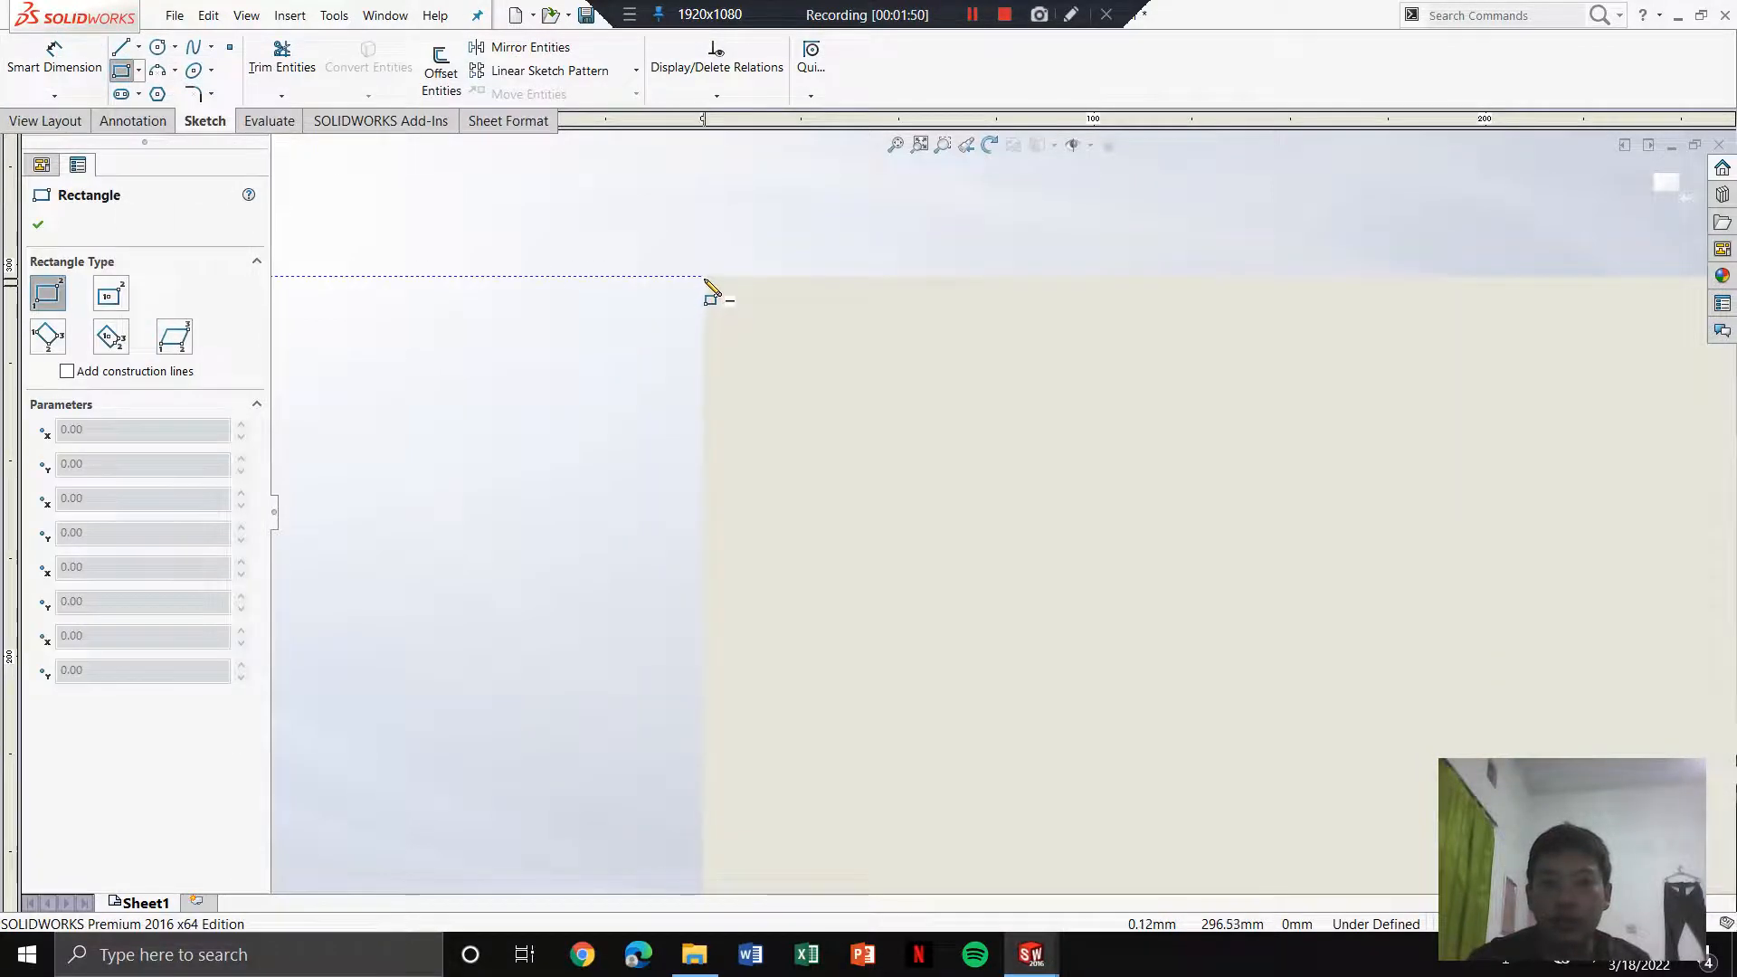
click(703, 280)
scroll(1003, 506, up, 3)
scroll(1210, 609, up, 2)
scroll(1279, 764, down, 5)
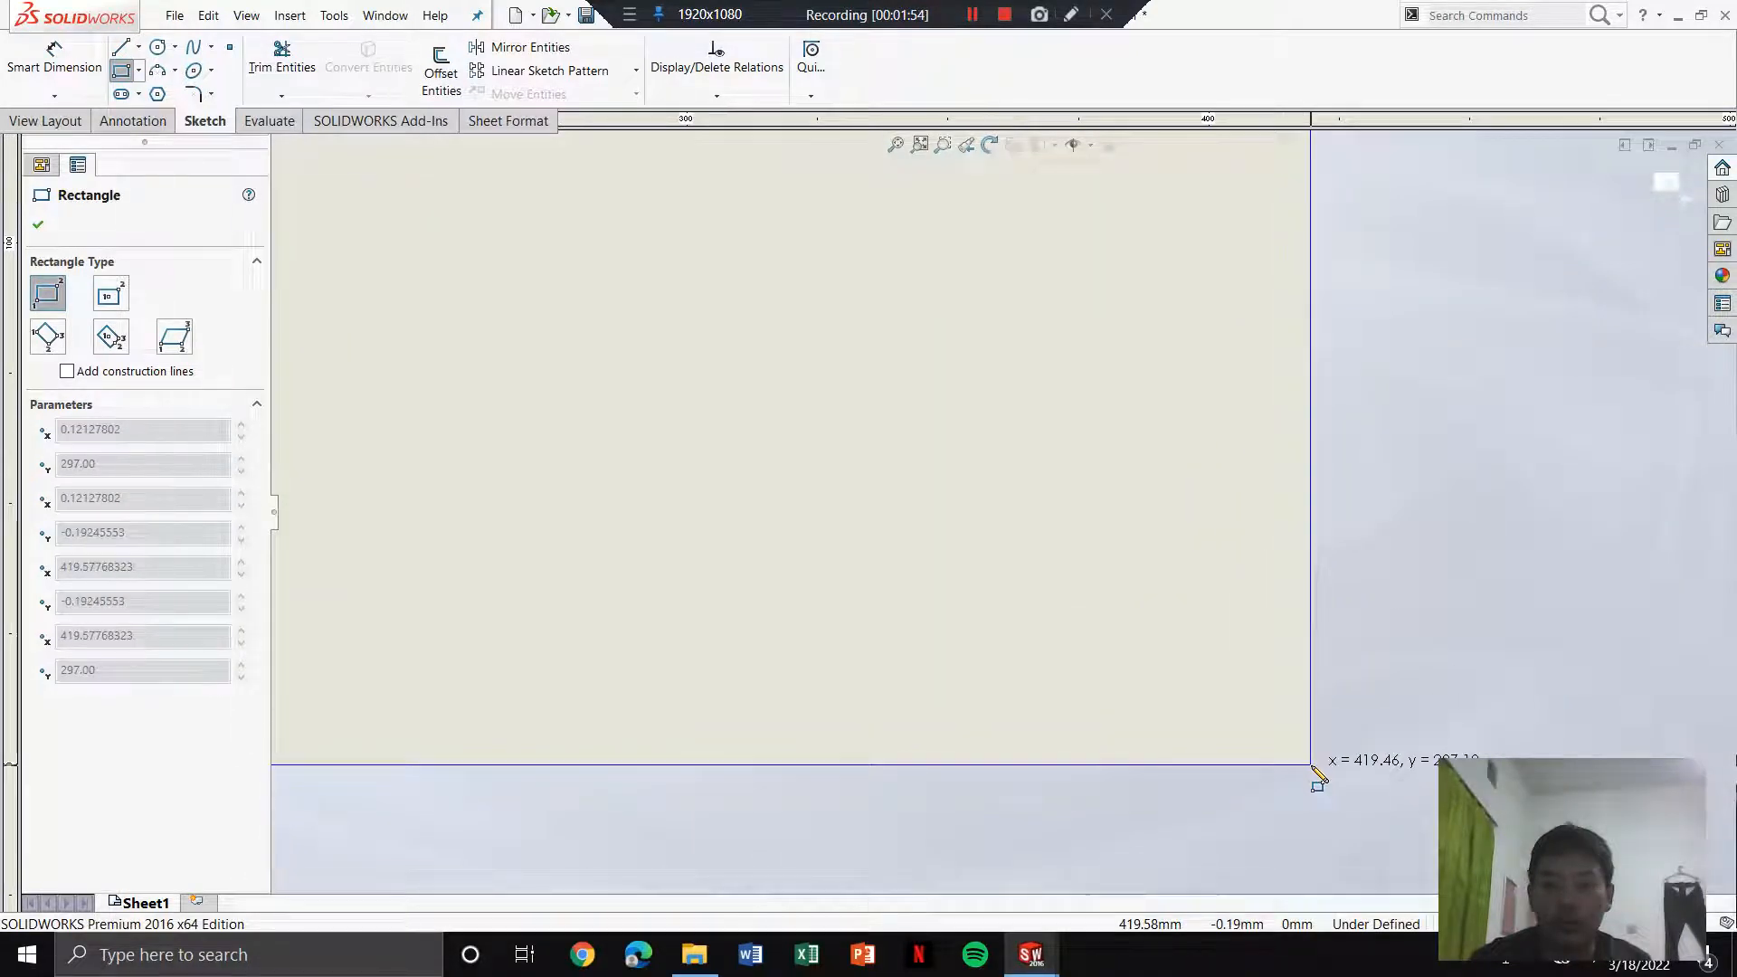
click(1316, 770)
scroll(1004, 599, up, 5)
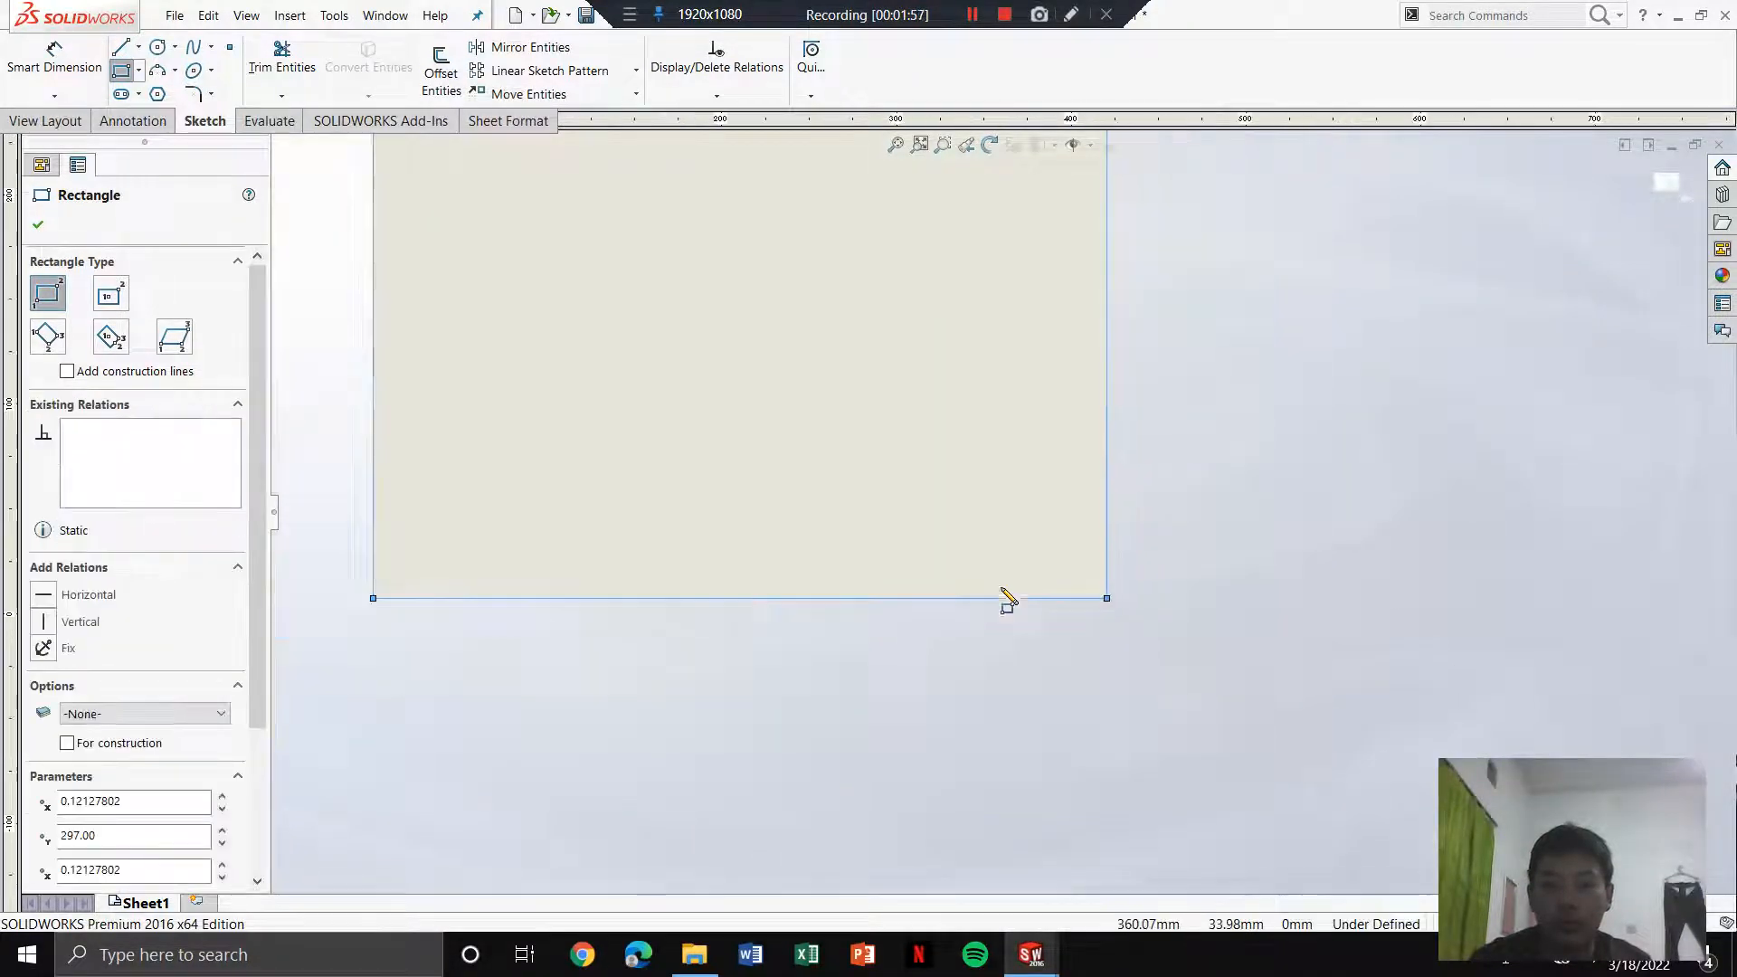
Step: Dimension the rectangle's top edge with Smart Dimension and set its length to 420 mm
scroll(814, 344, down, 2)
click(54, 59)
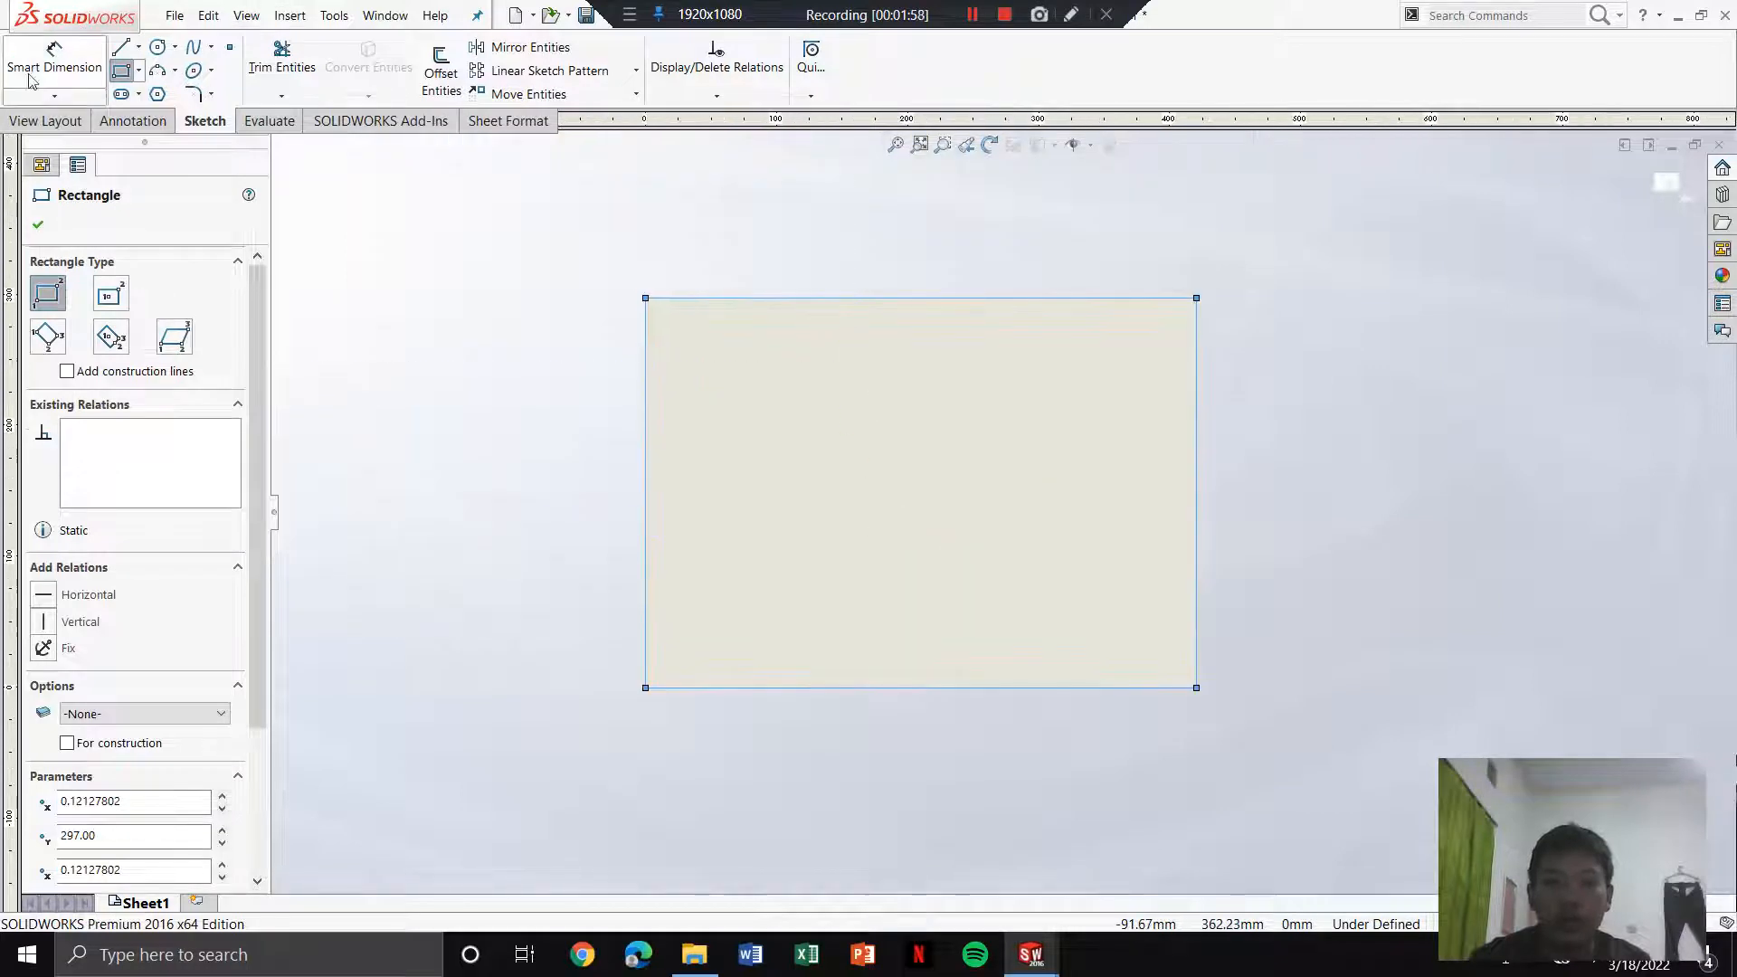
click(775, 297)
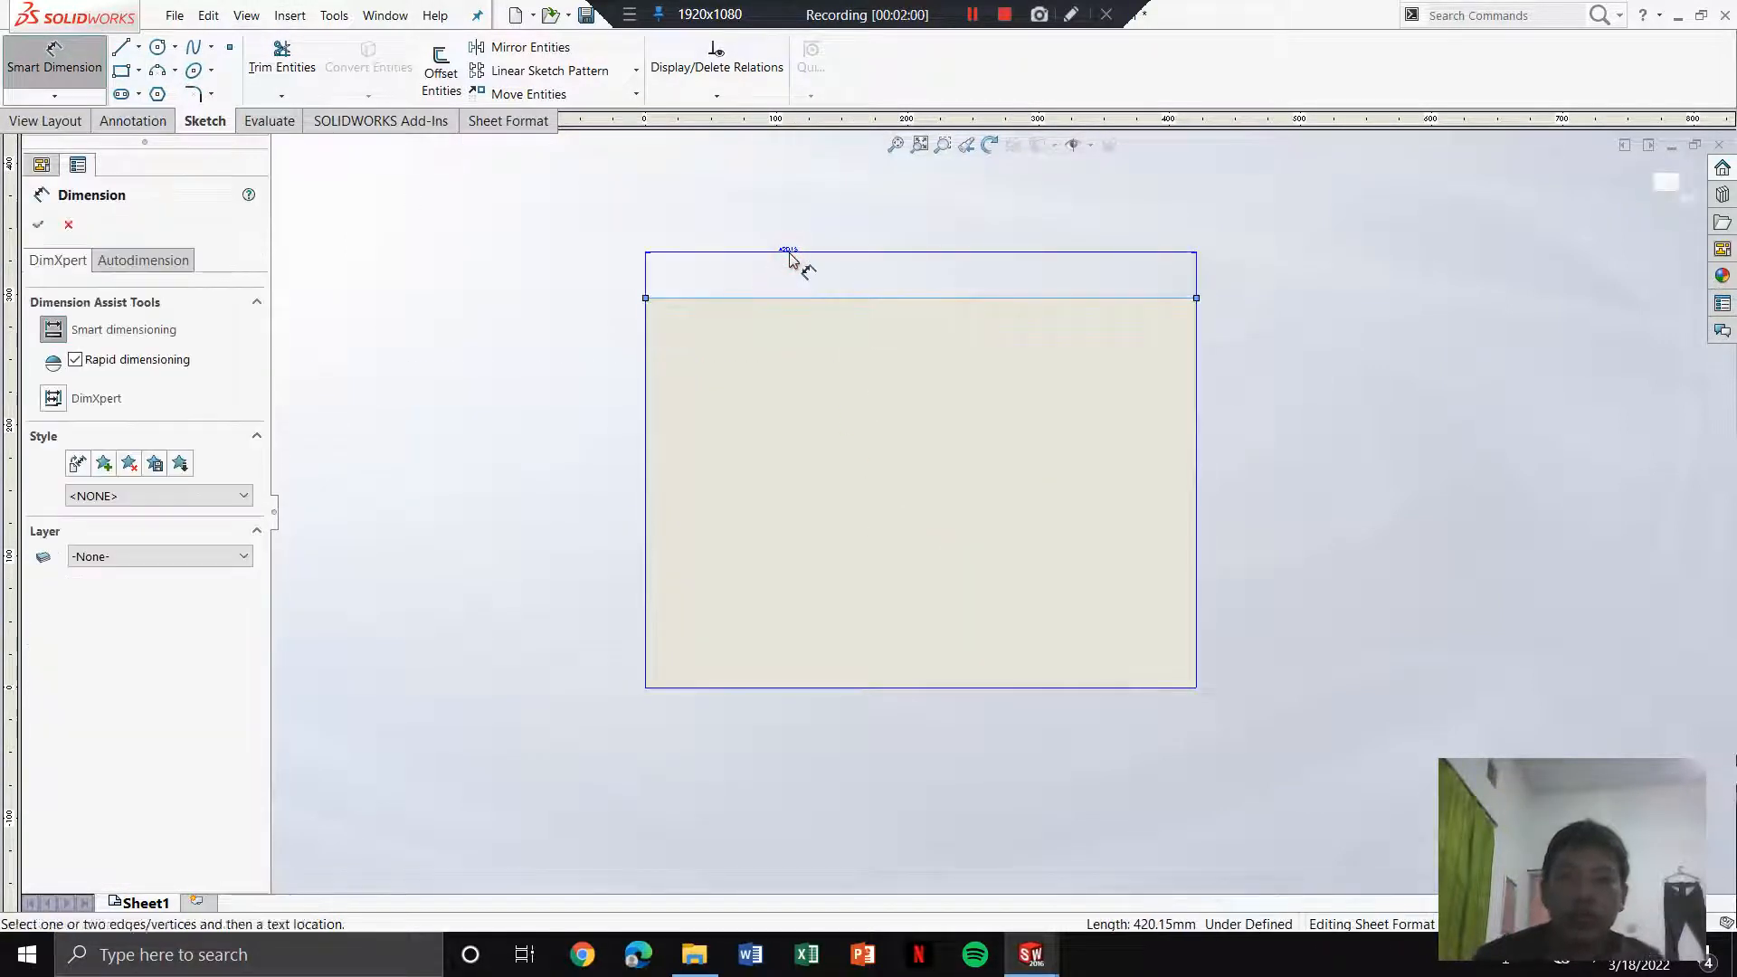
click(786, 258)
text(420)
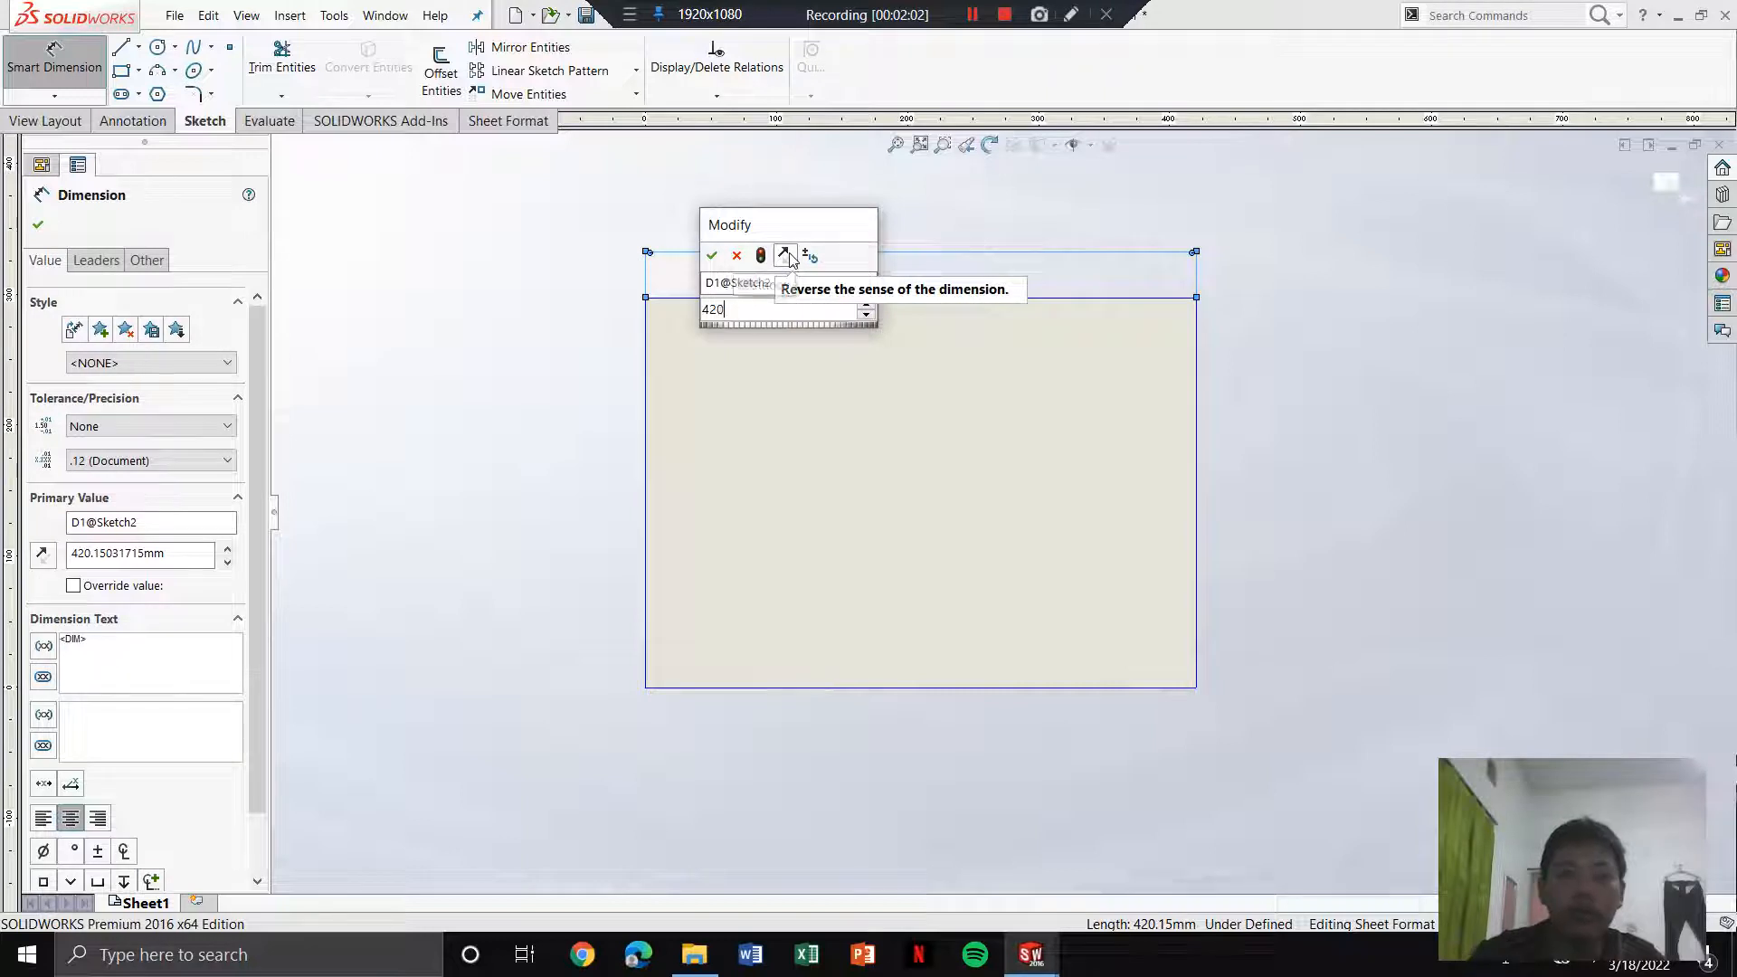
key(Return)
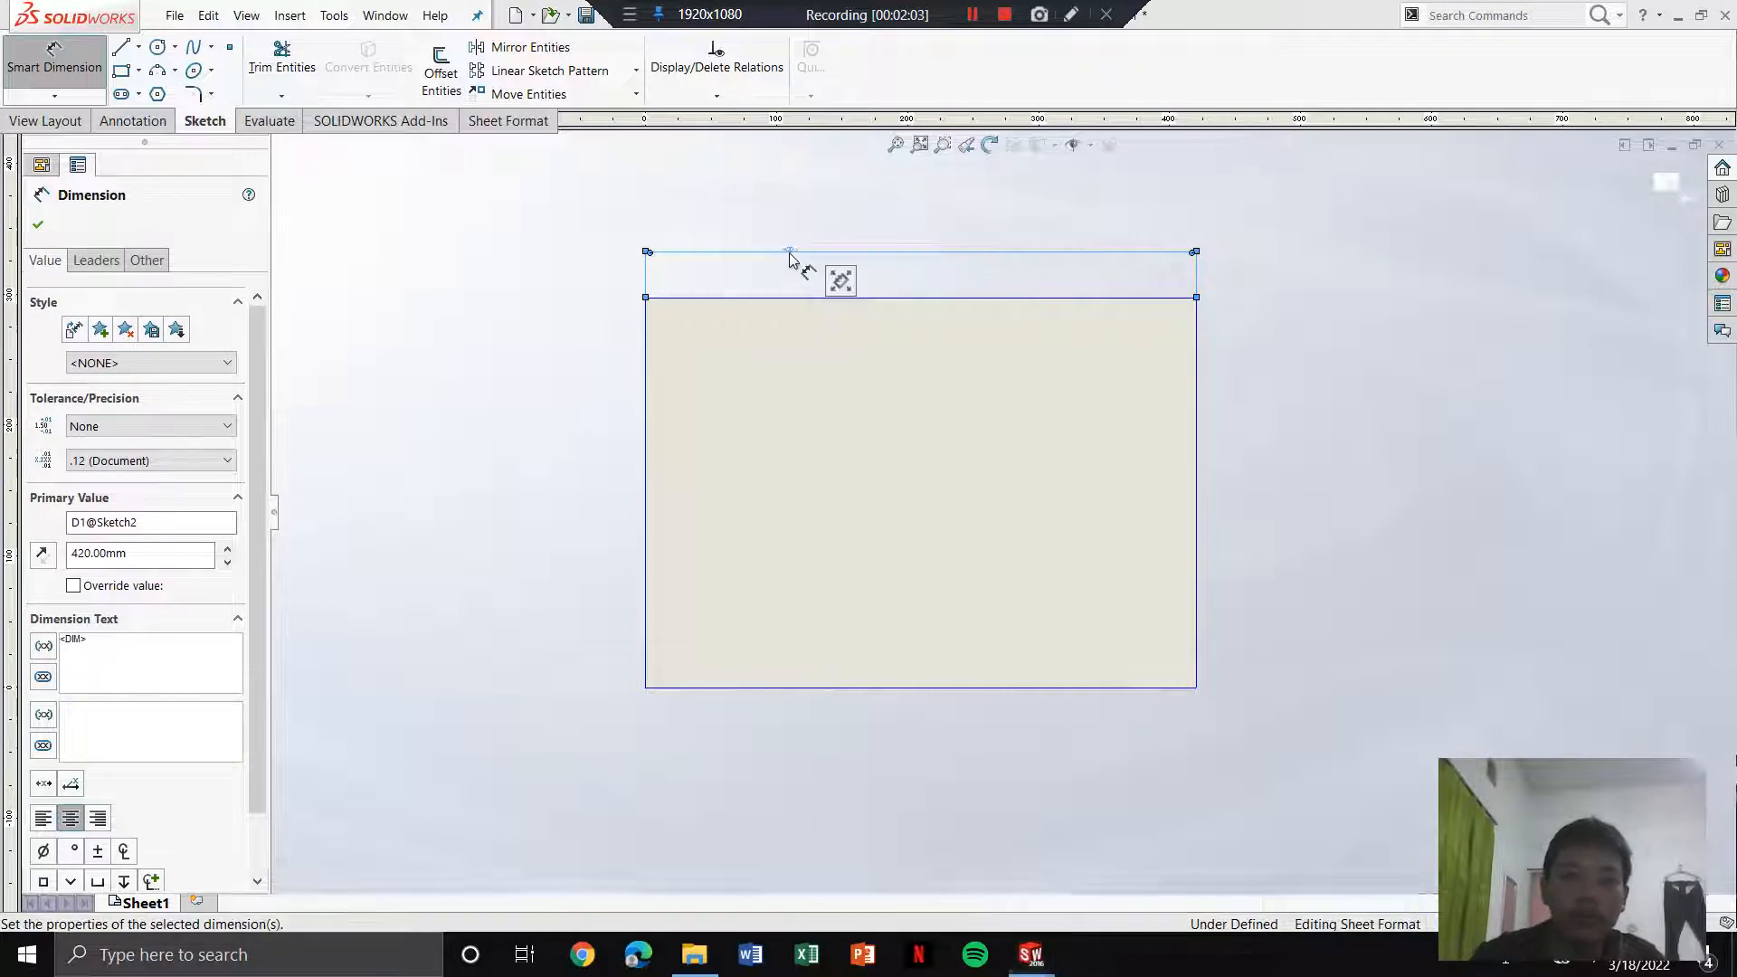
Step: Dimension the rectangle's left edge, set its height to 297 mm, and leave the dimension tool
click(646, 342)
click(620, 356)
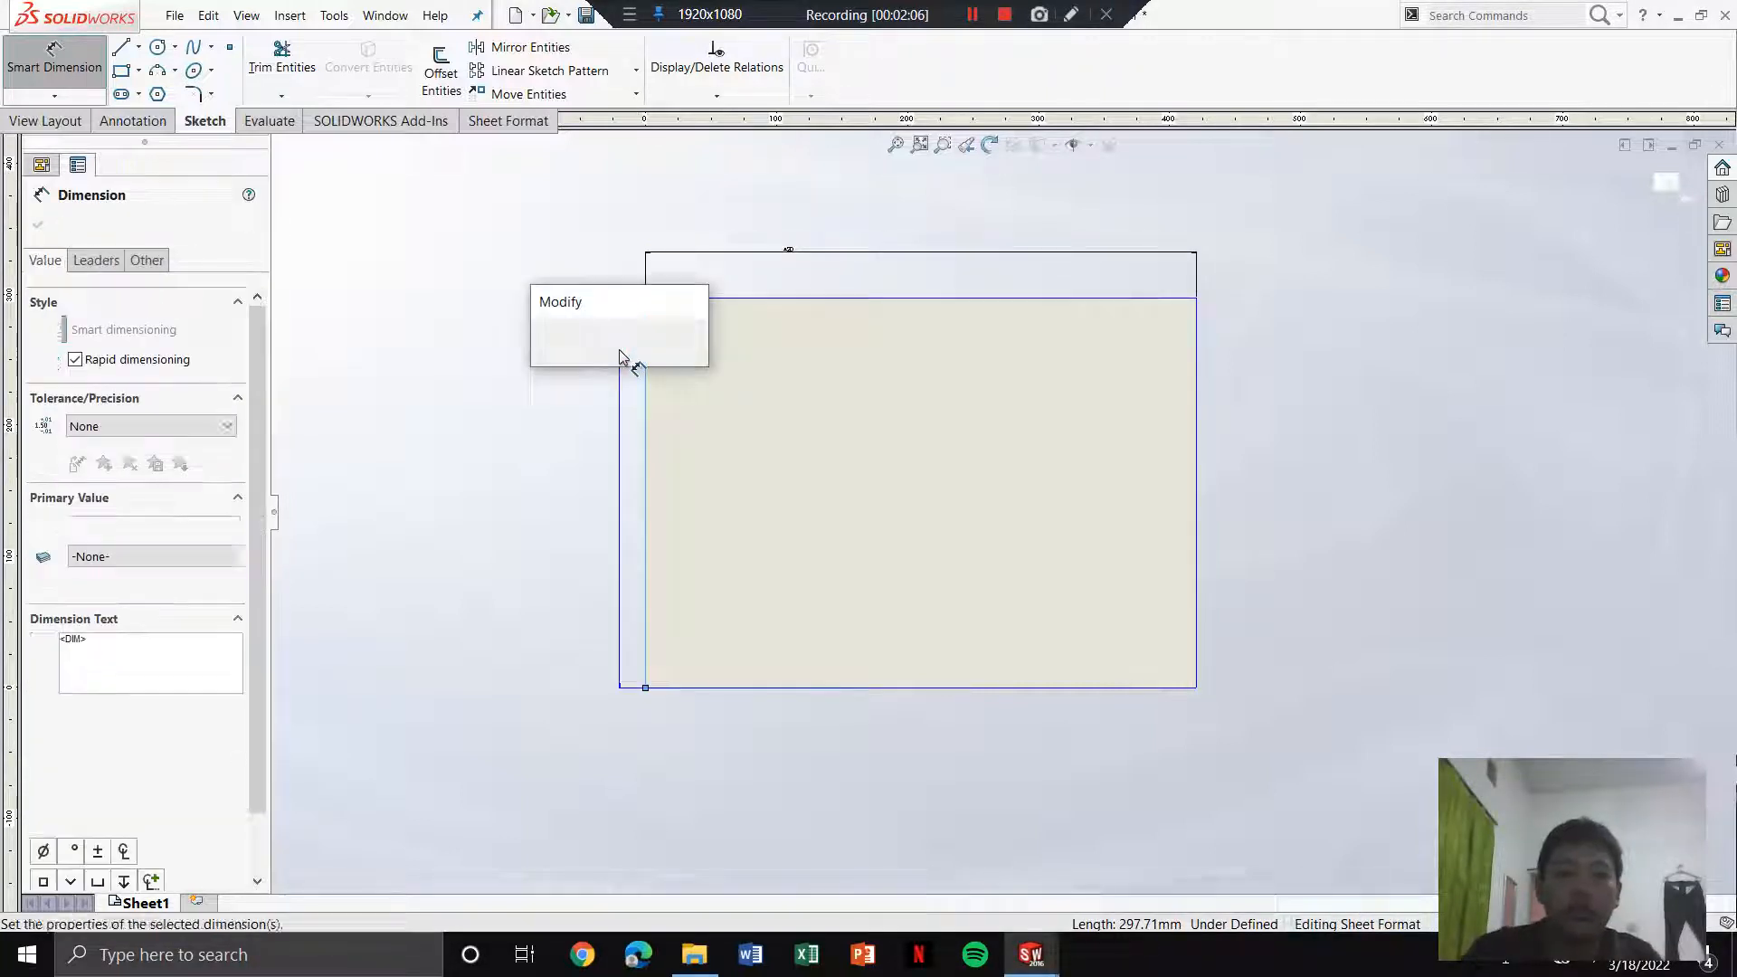
text(297)
key(Return)
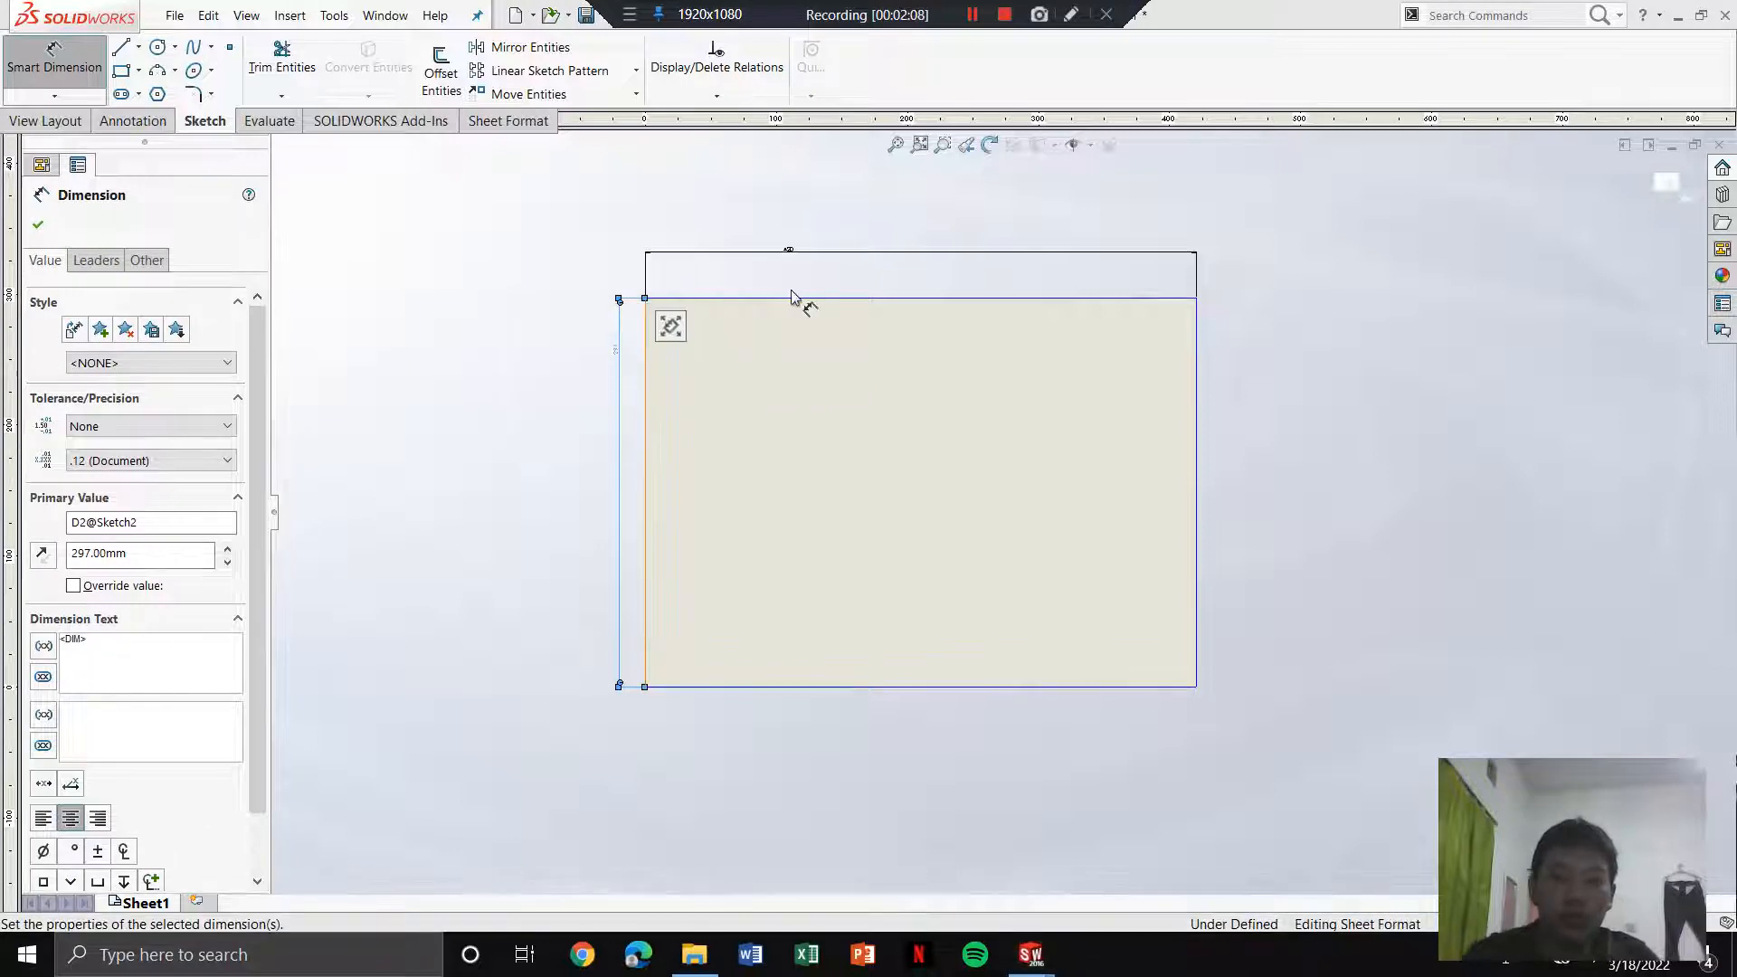
key(Escape)
Step: Delete the width and height dimensions of the outline rectangle
click(960, 257)
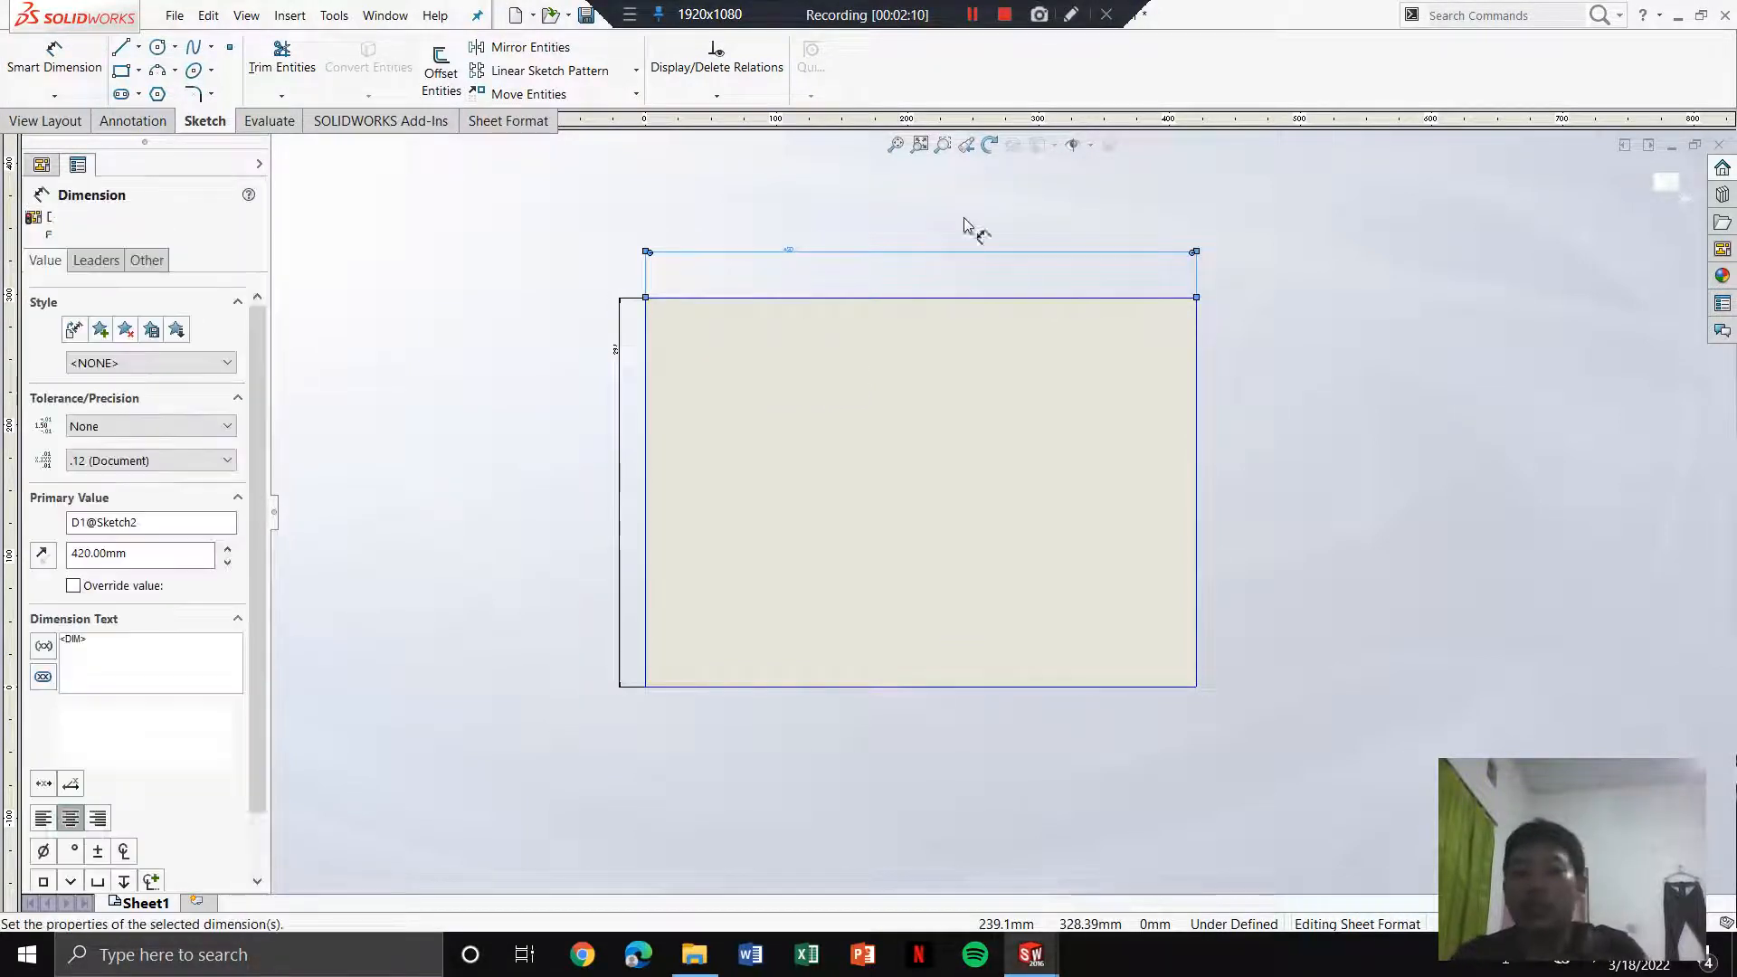
key(Delete)
click(619, 321)
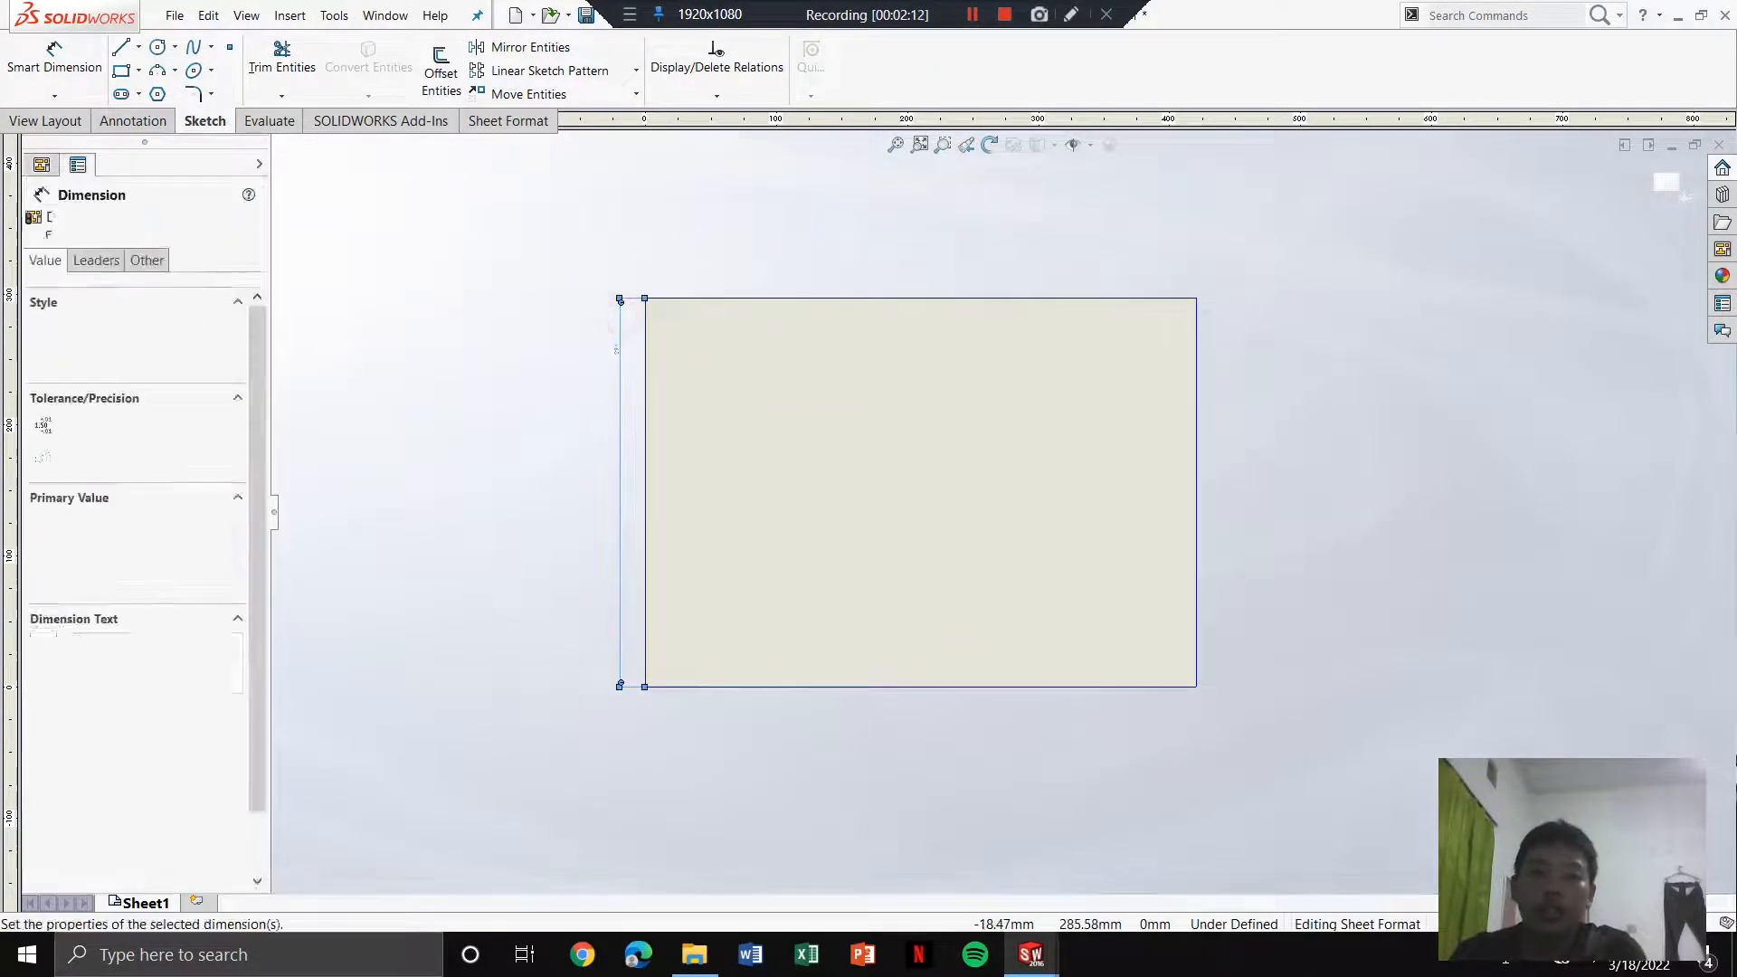
key(Delete)
Step: Select all four lines of the outline rectangle and apply a Fix relation to them
drag(1286, 242, 559, 757)
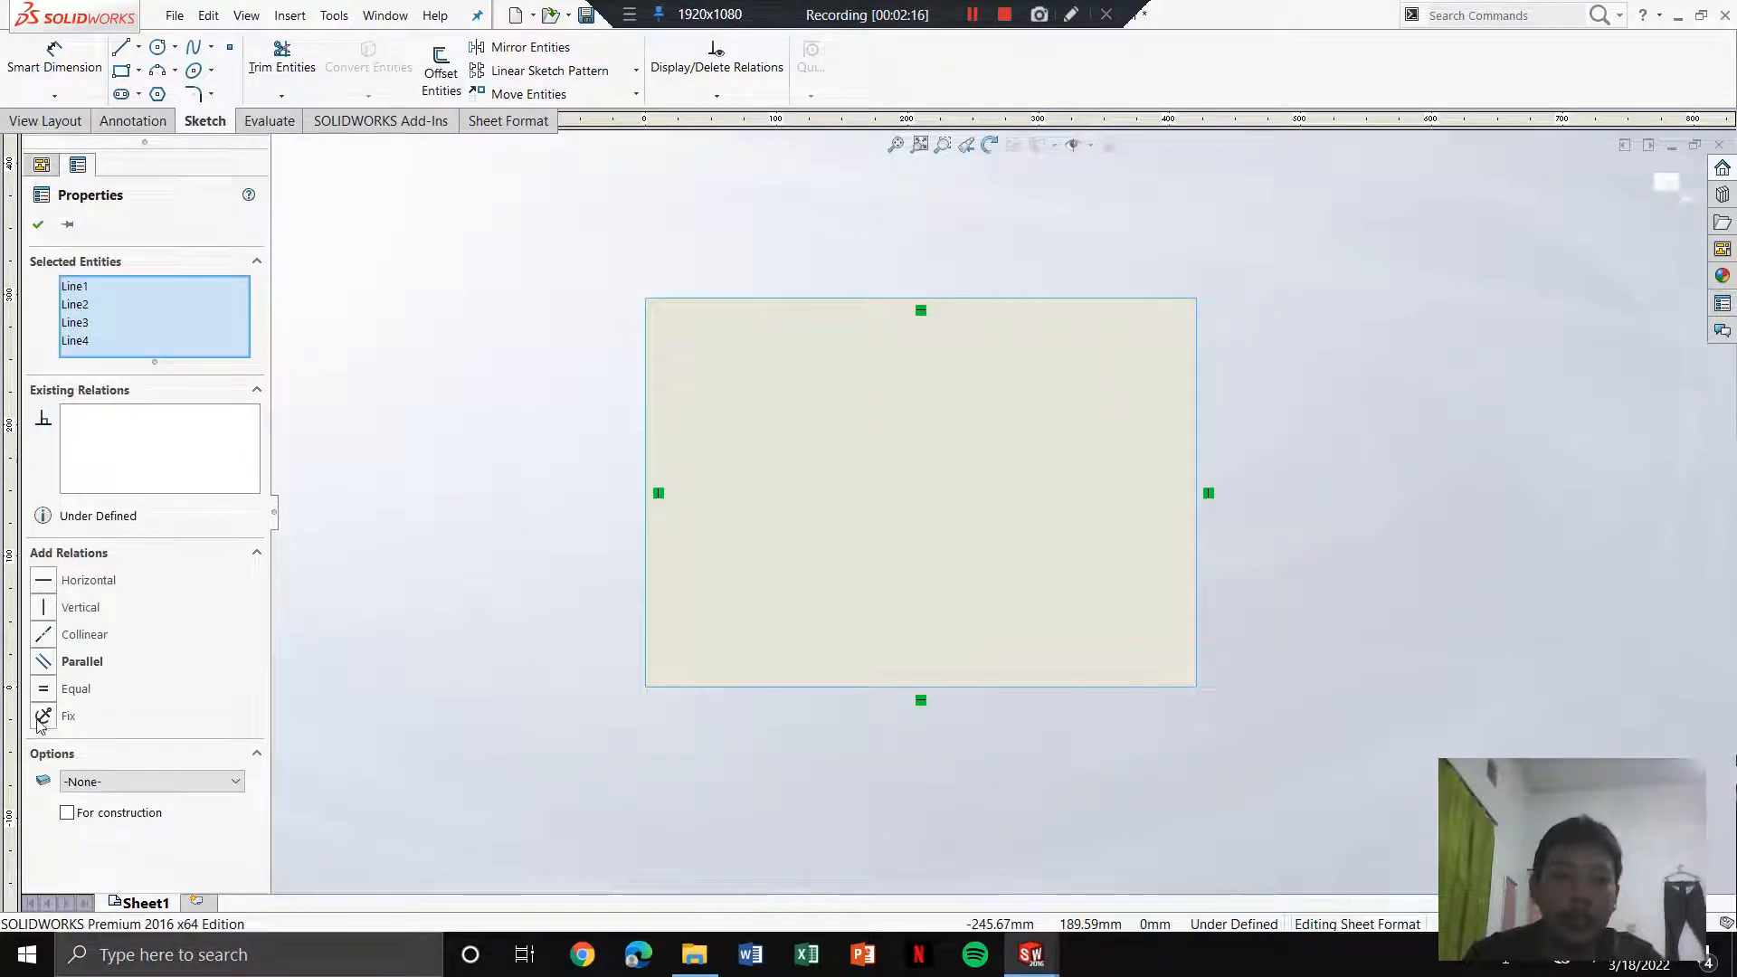
click(43, 716)
click(38, 224)
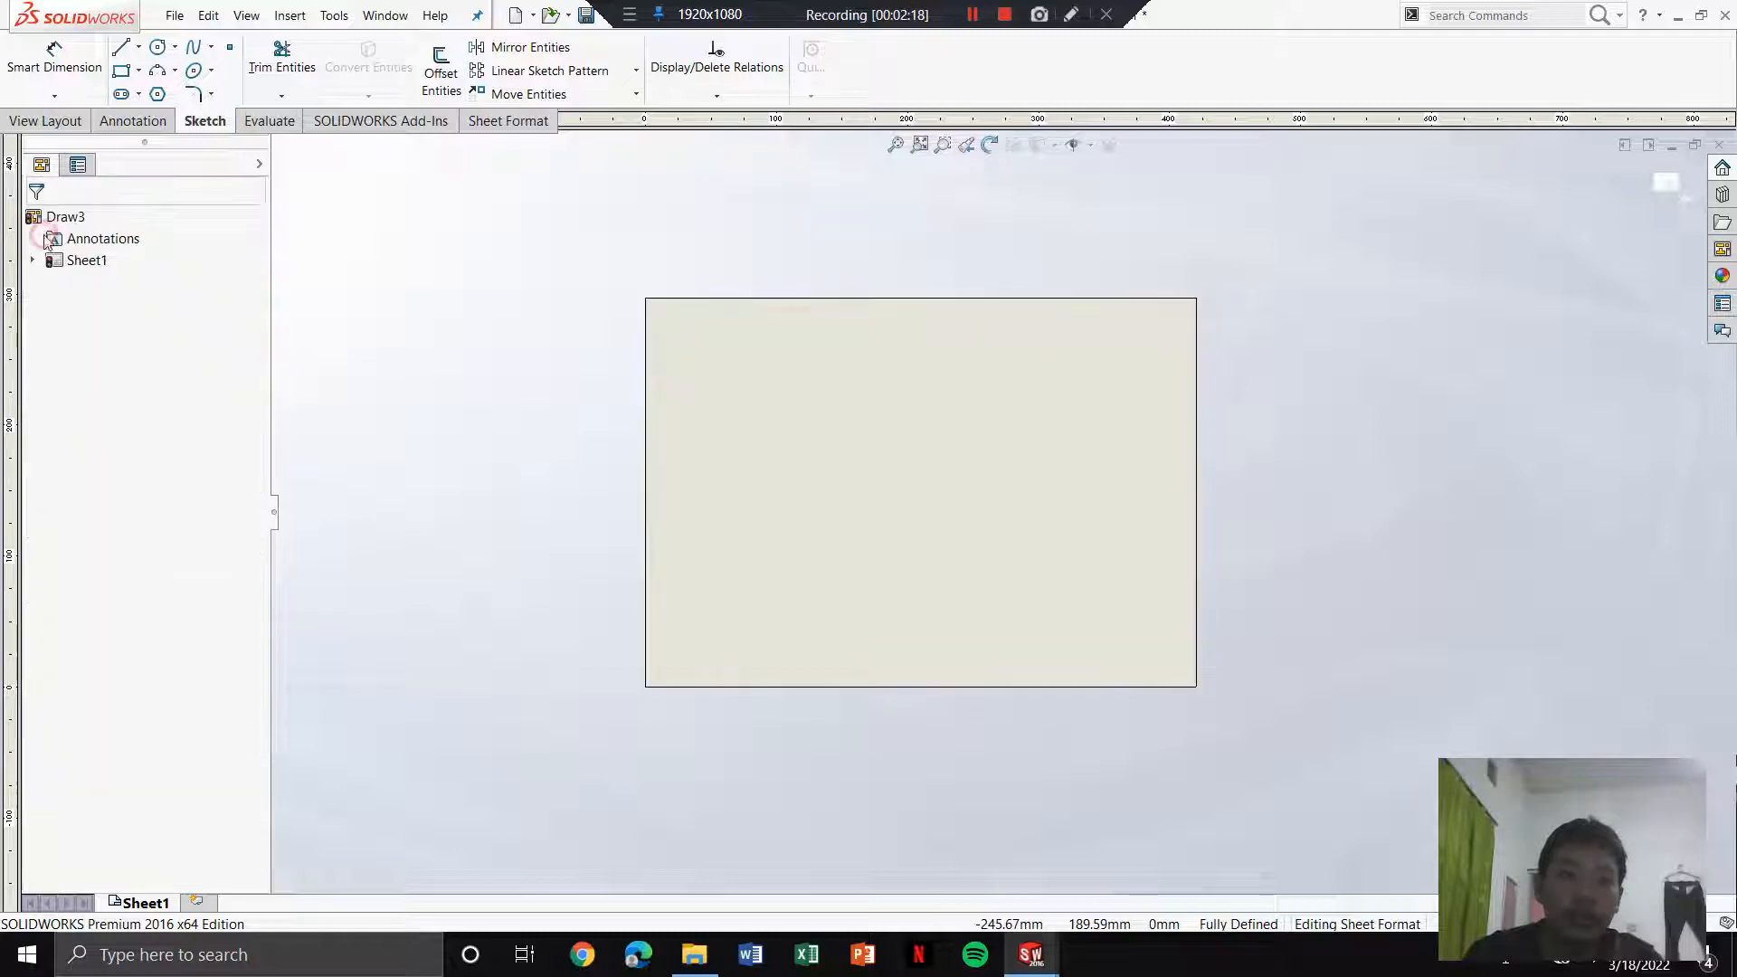
Step: Offset the outline rectangle's chain of lines 10 mm inward with Offset Entities, keeping the added dimension
scroll(866, 301, down, 5)
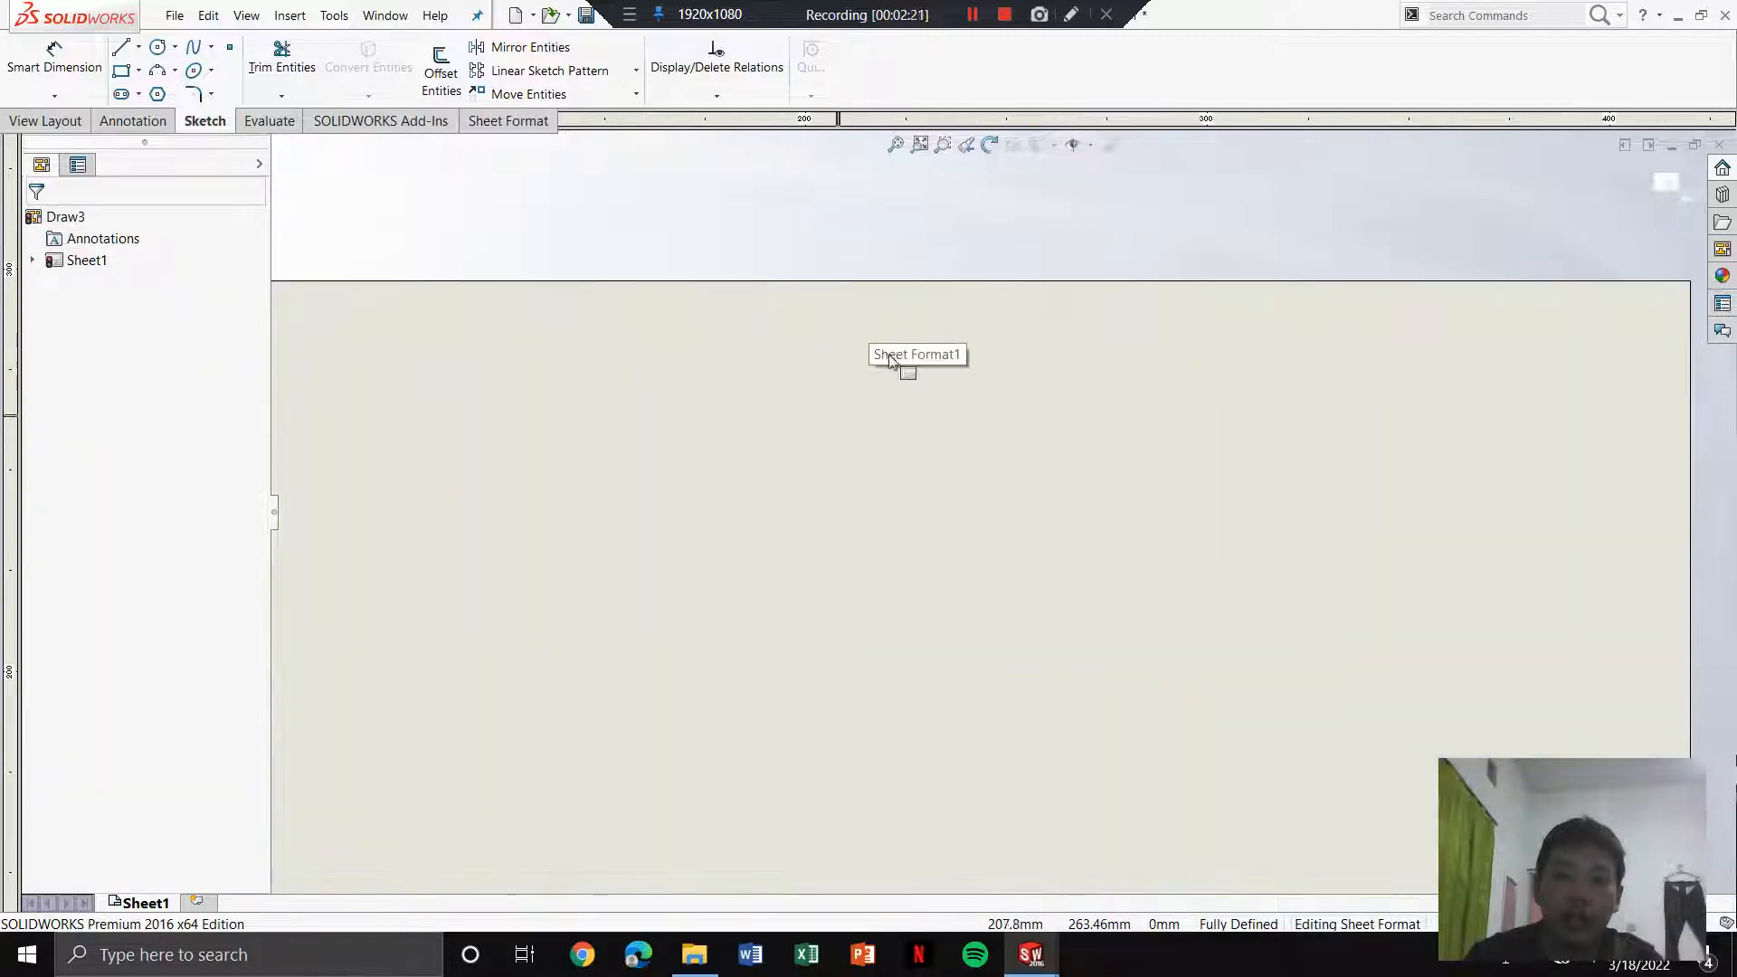
scroll(998, 508, up, 5)
scroll(940, 696, down, 3)
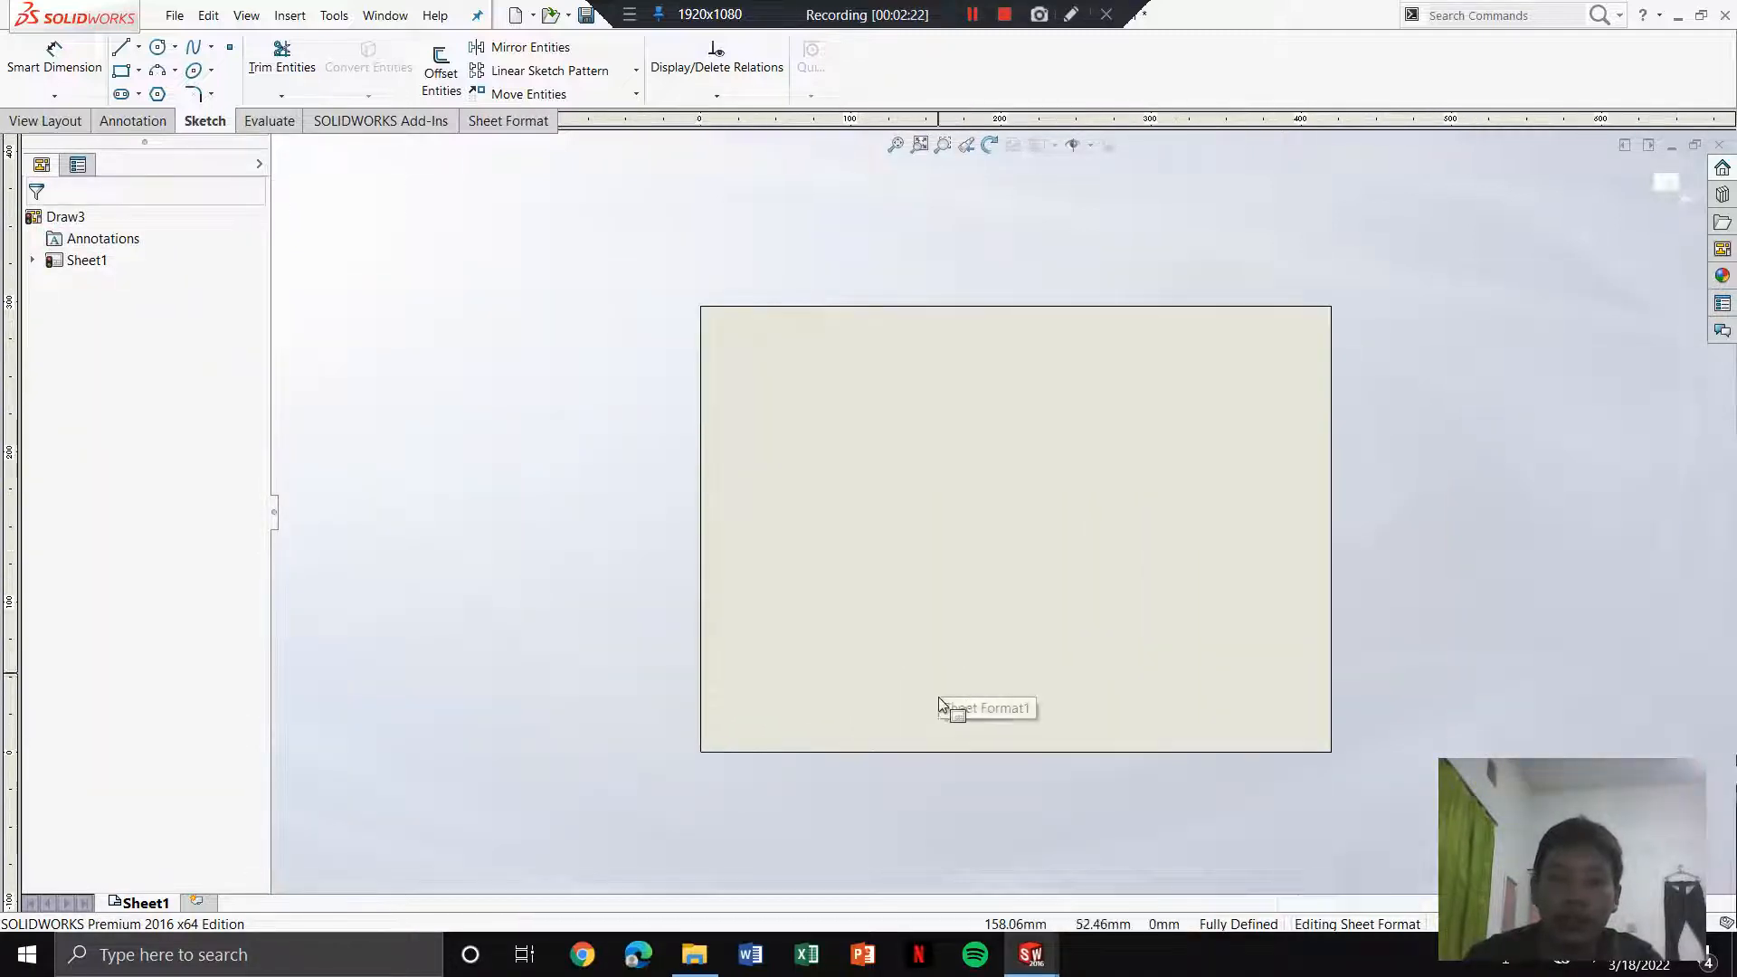
scroll(956, 674, down, 2)
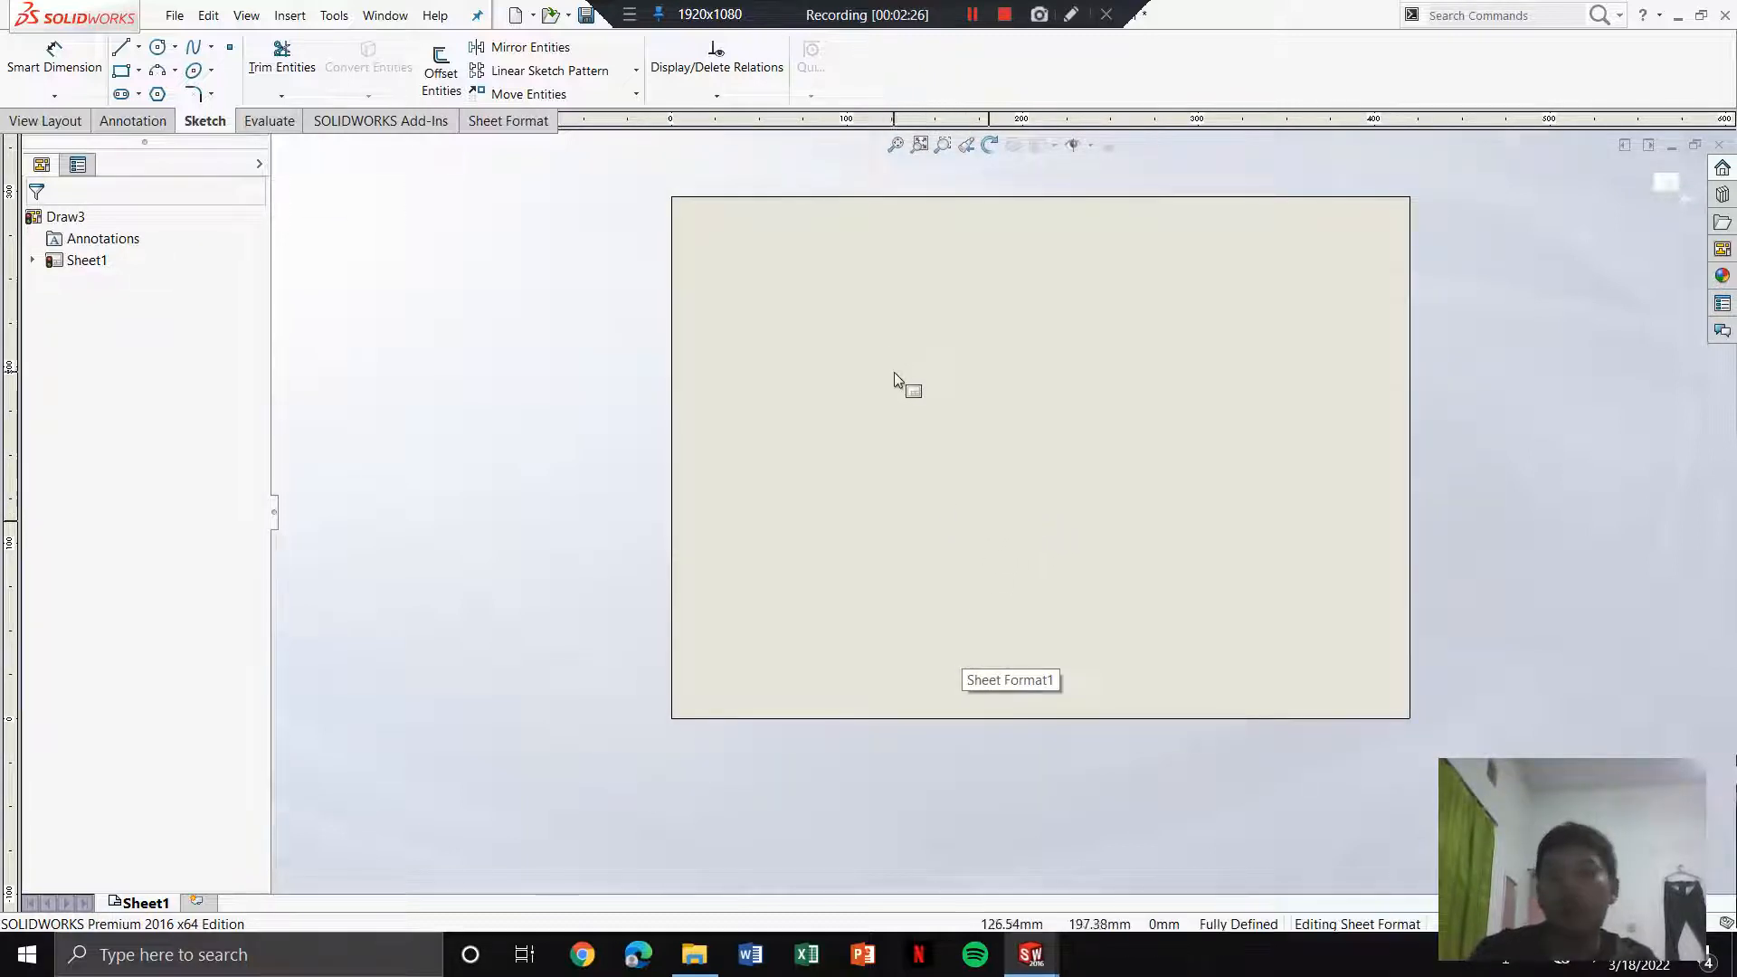
click(442, 74)
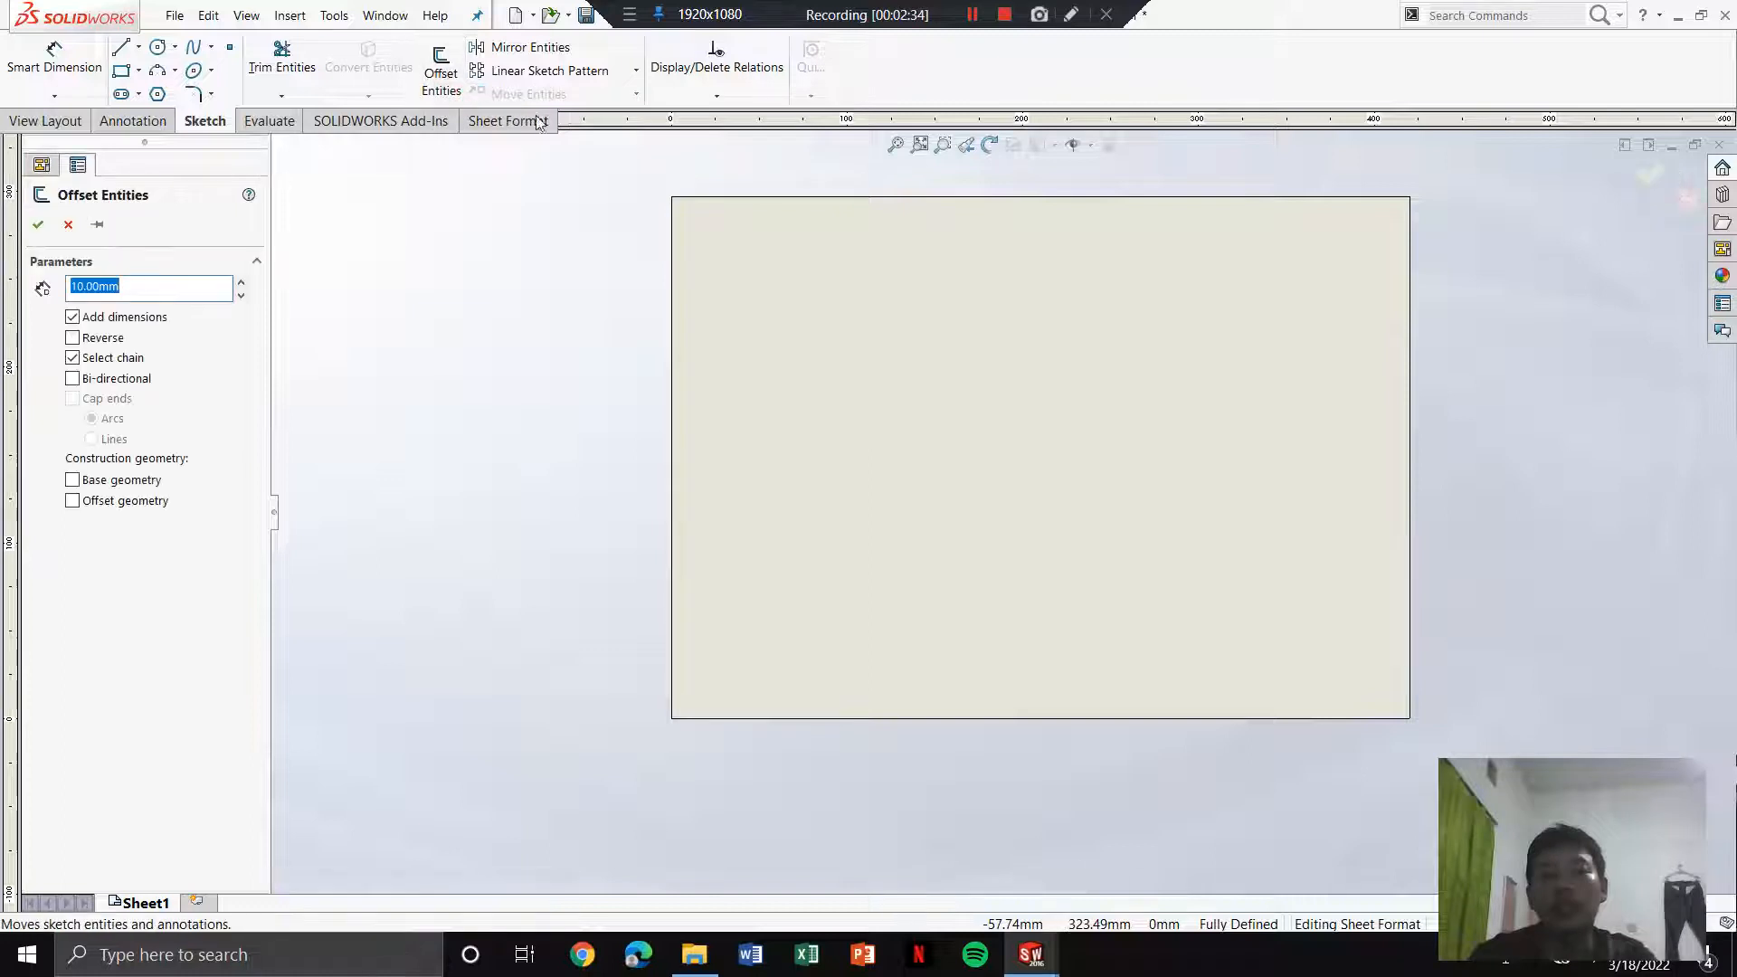
click(846, 198)
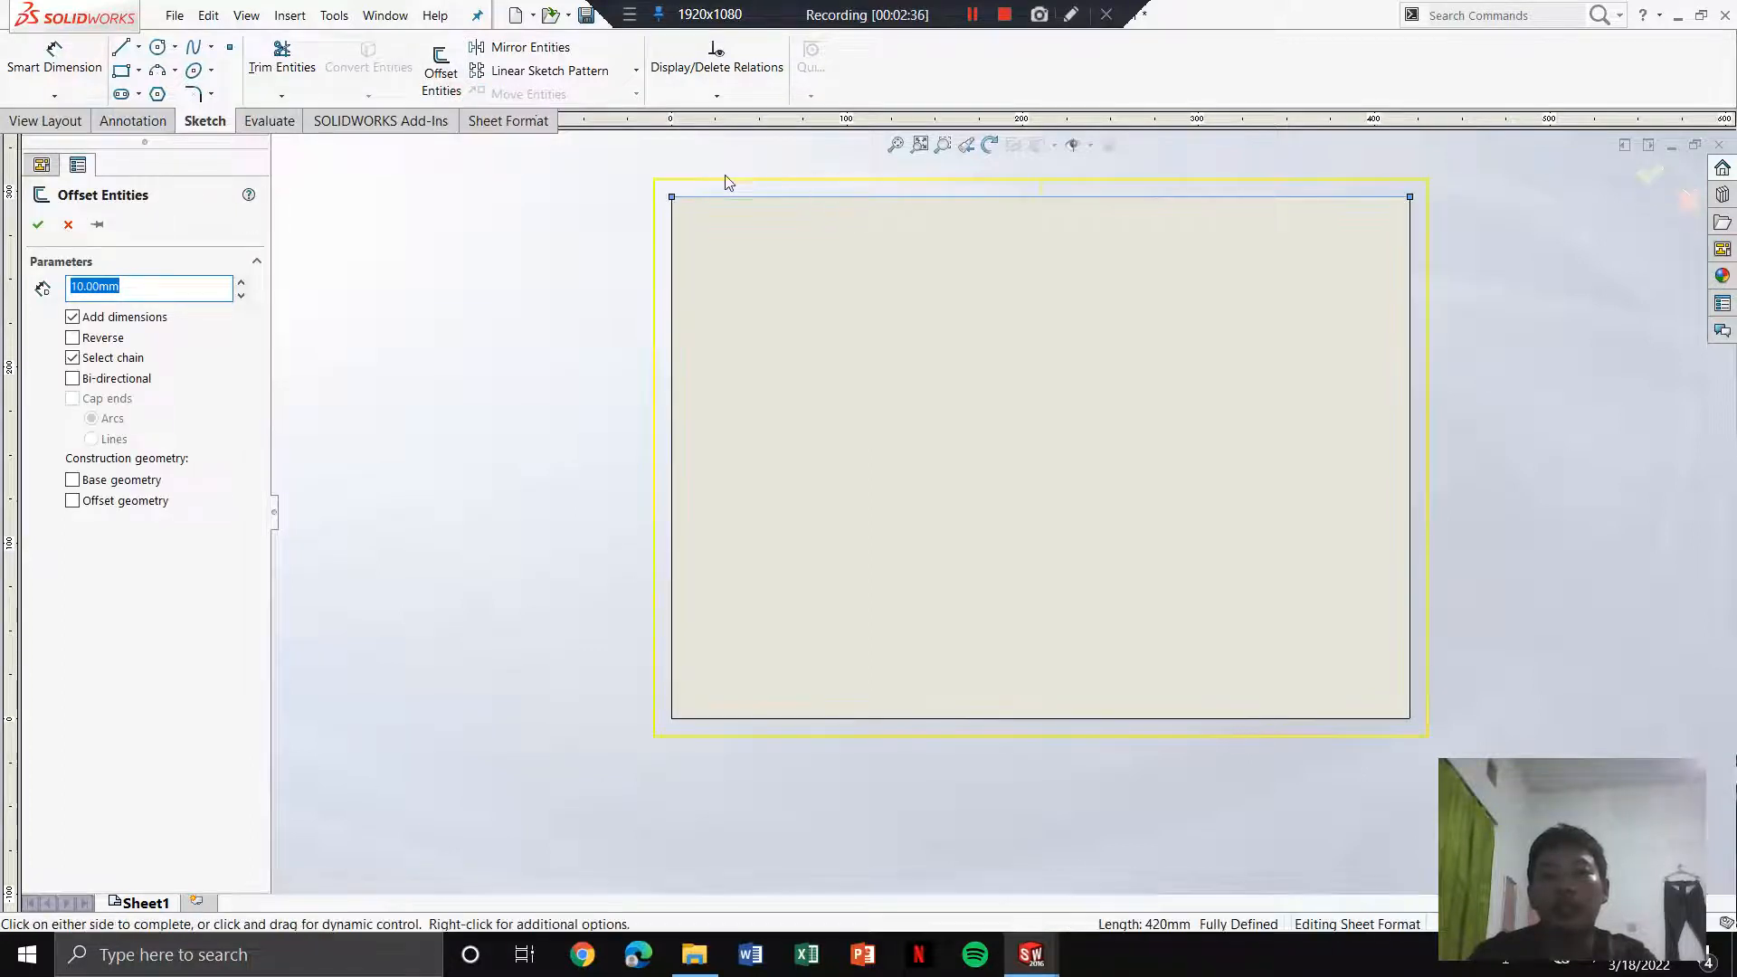
click(115, 341)
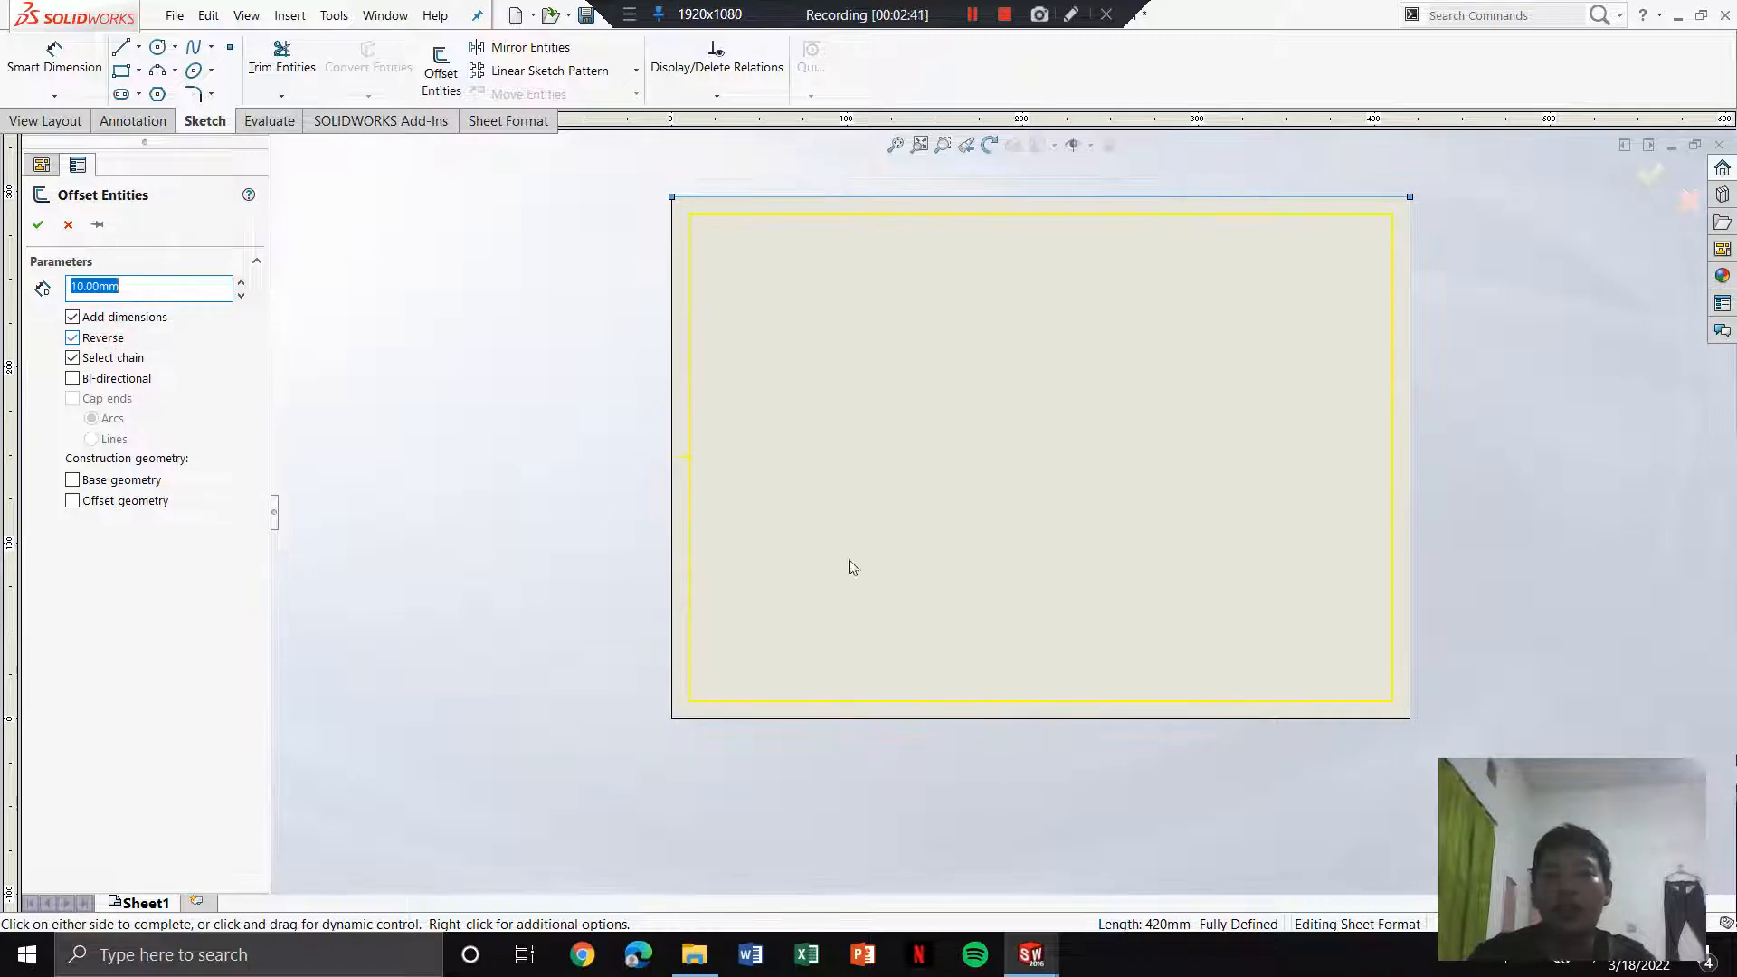
click(38, 223)
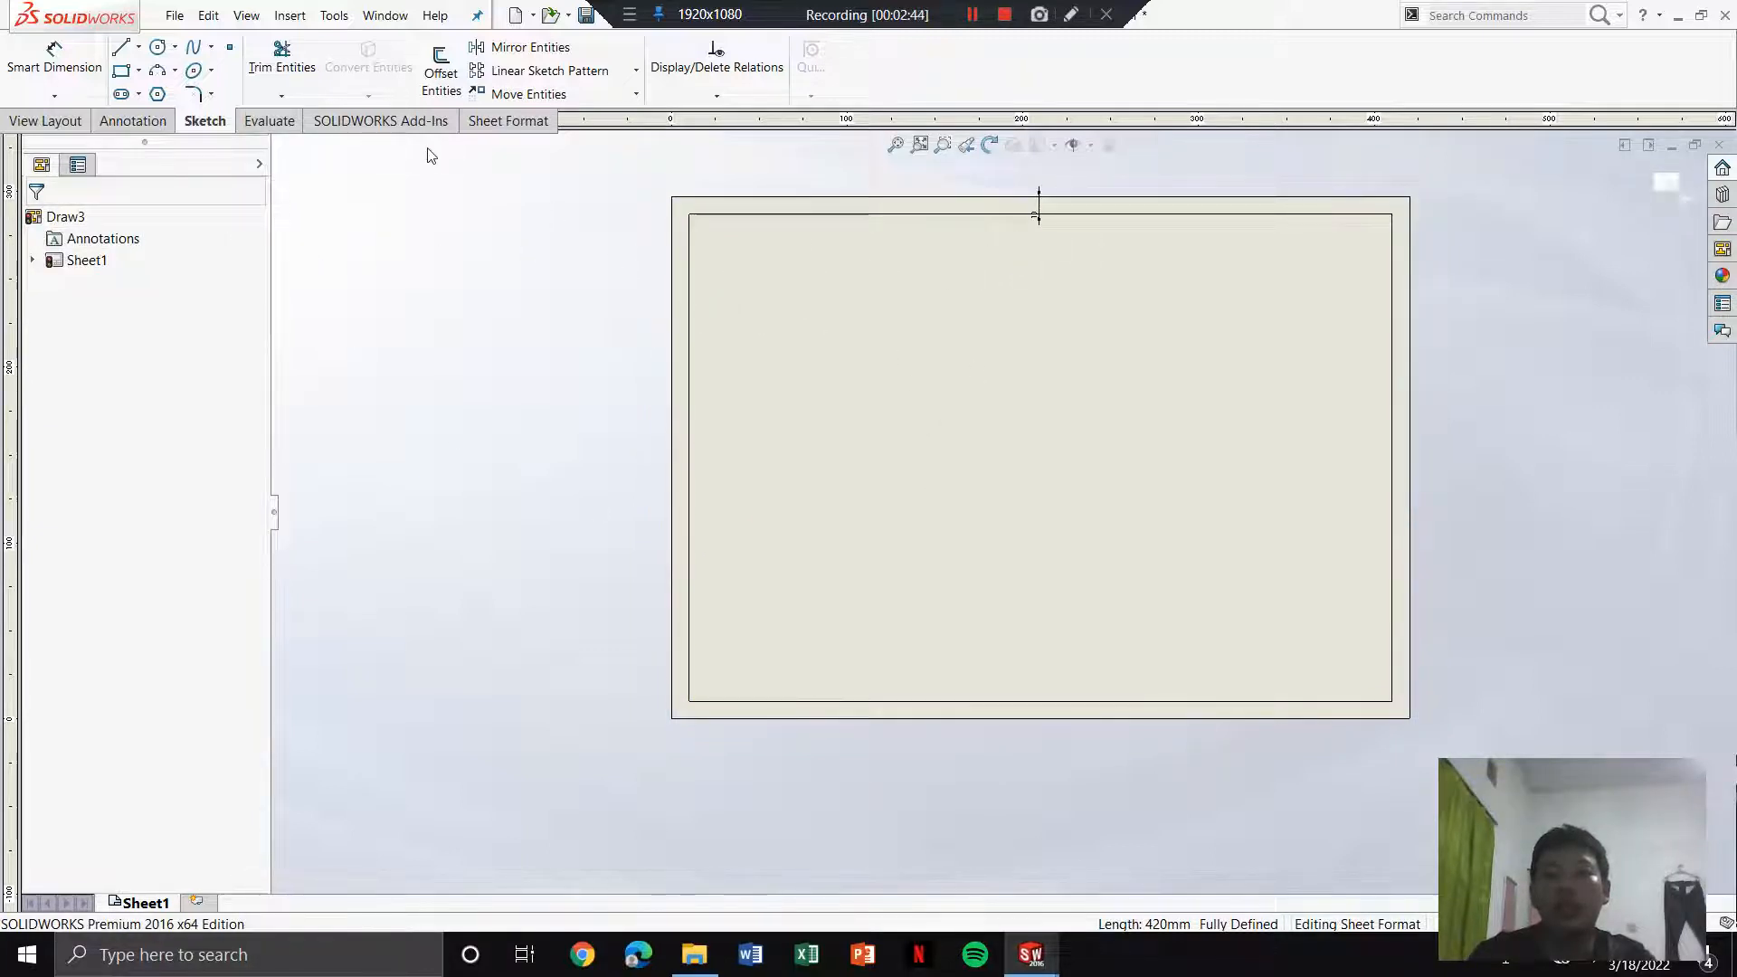
Step: Trim away the inner rectangle's left side and sketch a vertical line slightly farther inside, spanning from the outline's top edge to its bottom edge
click(281, 59)
mouse_move(810, 323)
mouse_down()
mouse_move(721, 341)
mouse_move(685, 378)
mouse_up()
click(117, 50)
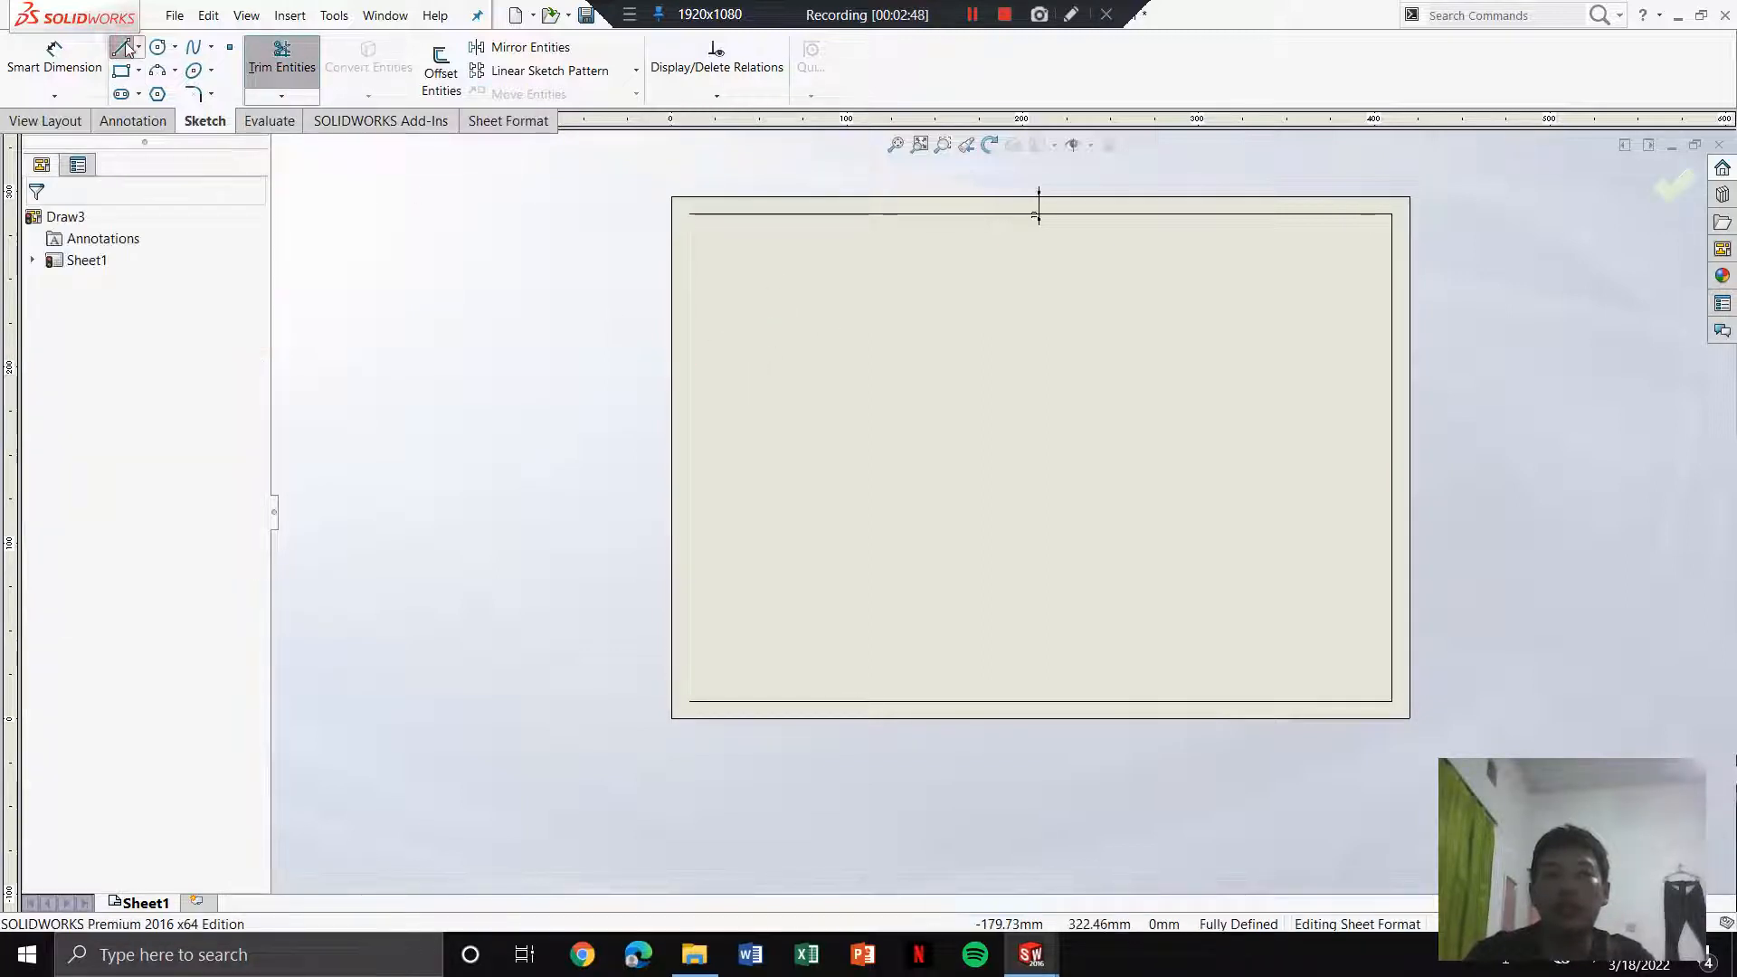
click(705, 197)
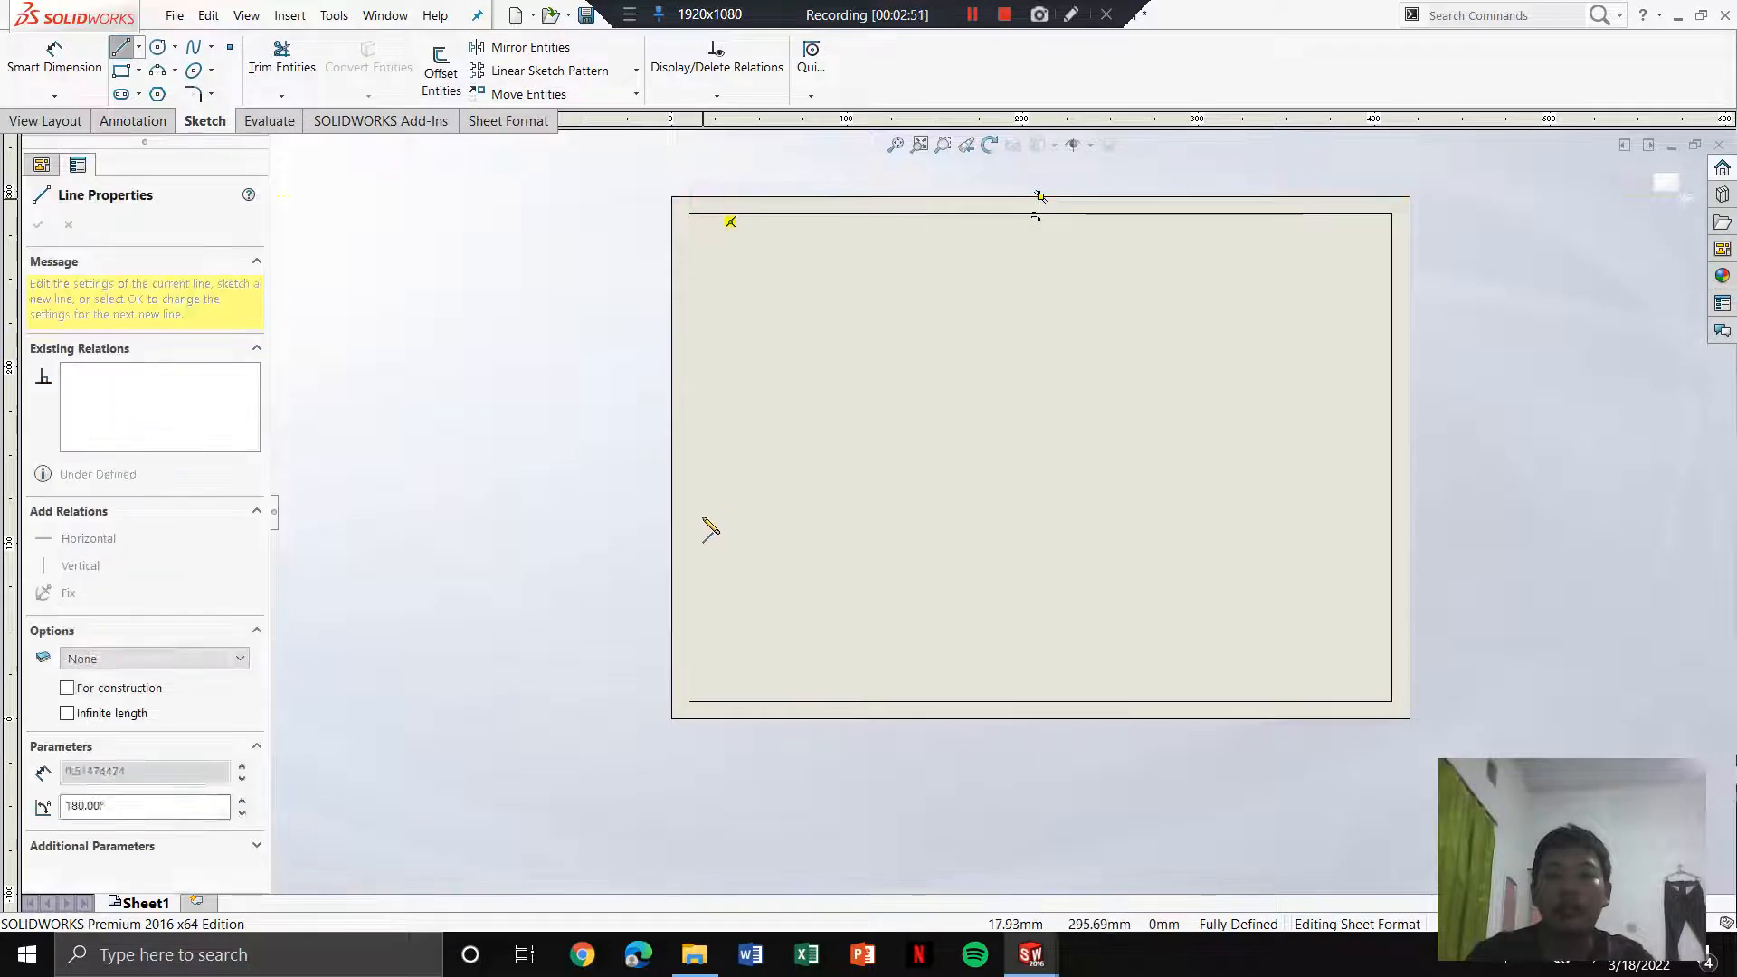
click(704, 718)
Step: Dimension the new vertical line from the outline's left edge, set the distance to 20 mm, and leave the dimension tool
click(56, 60)
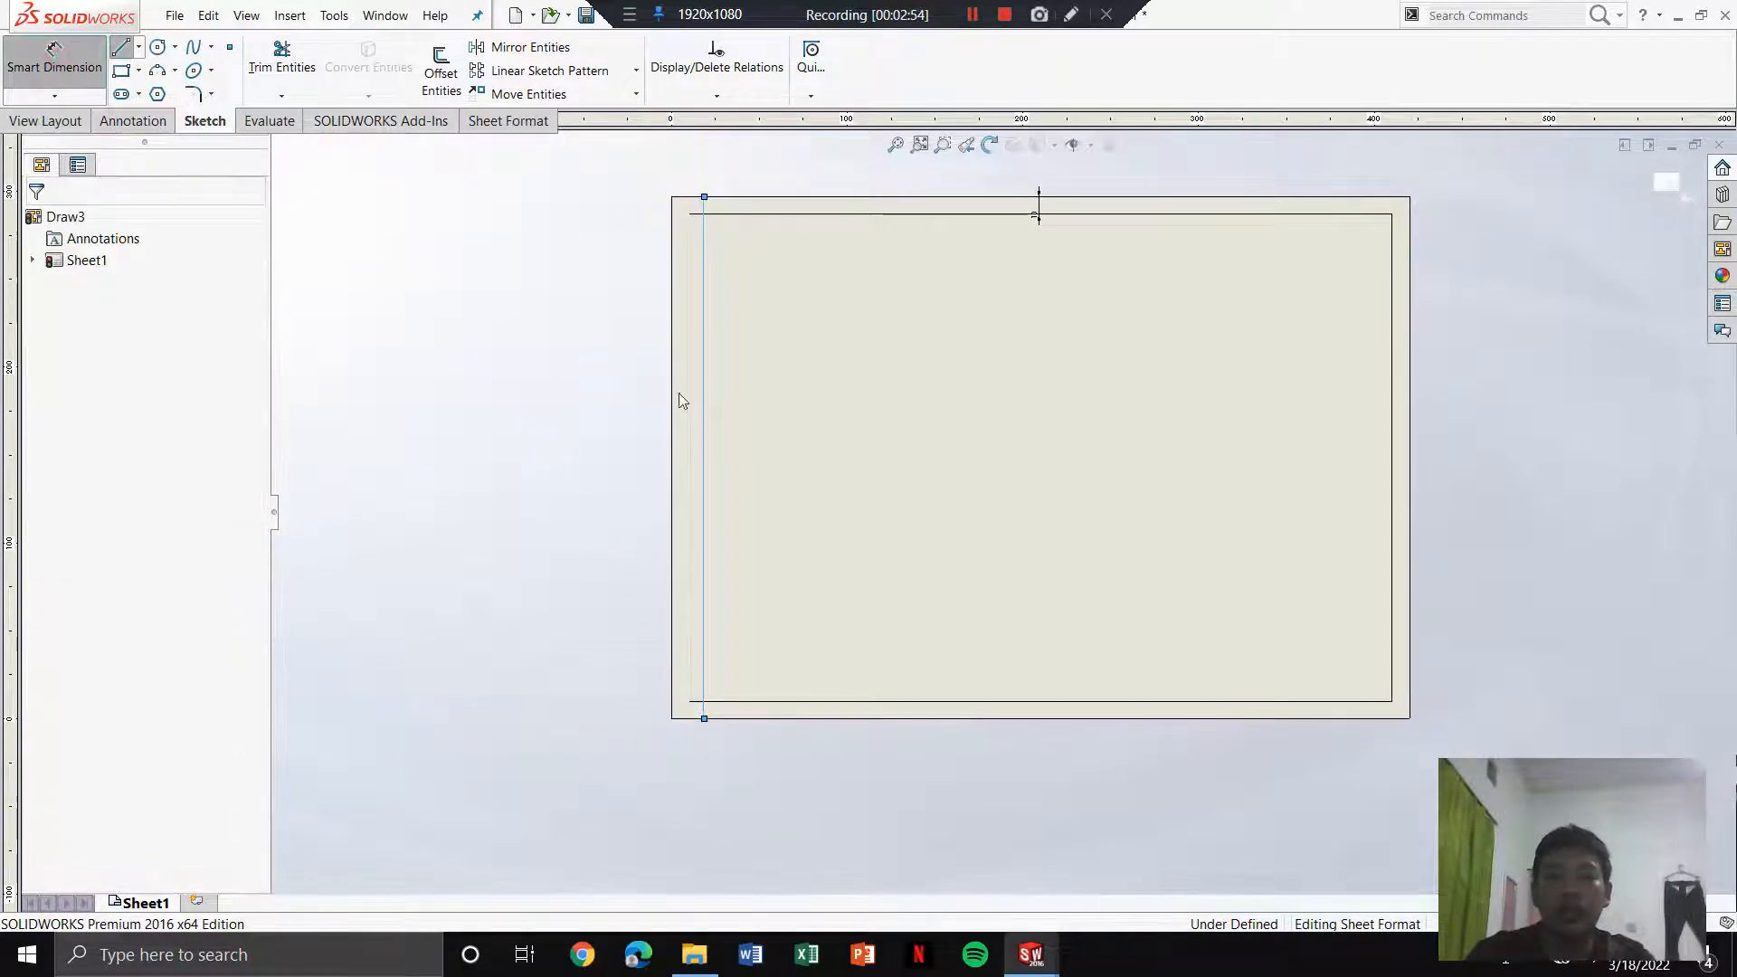
click(703, 416)
click(674, 414)
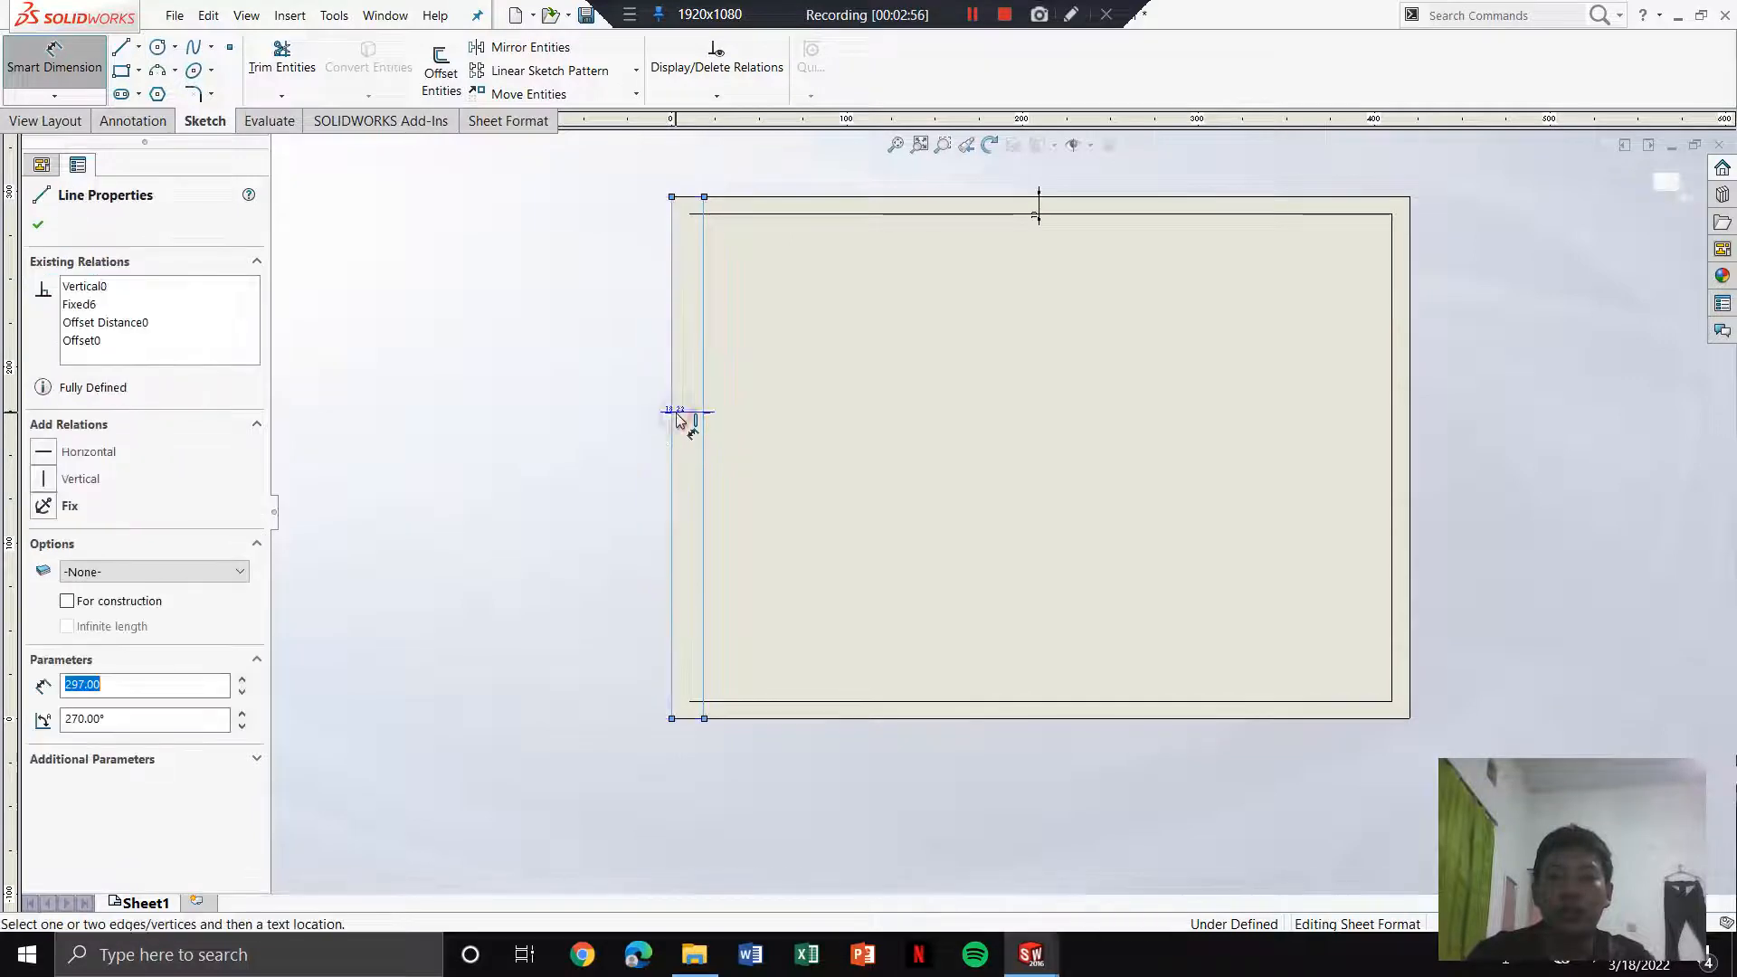
click(688, 418)
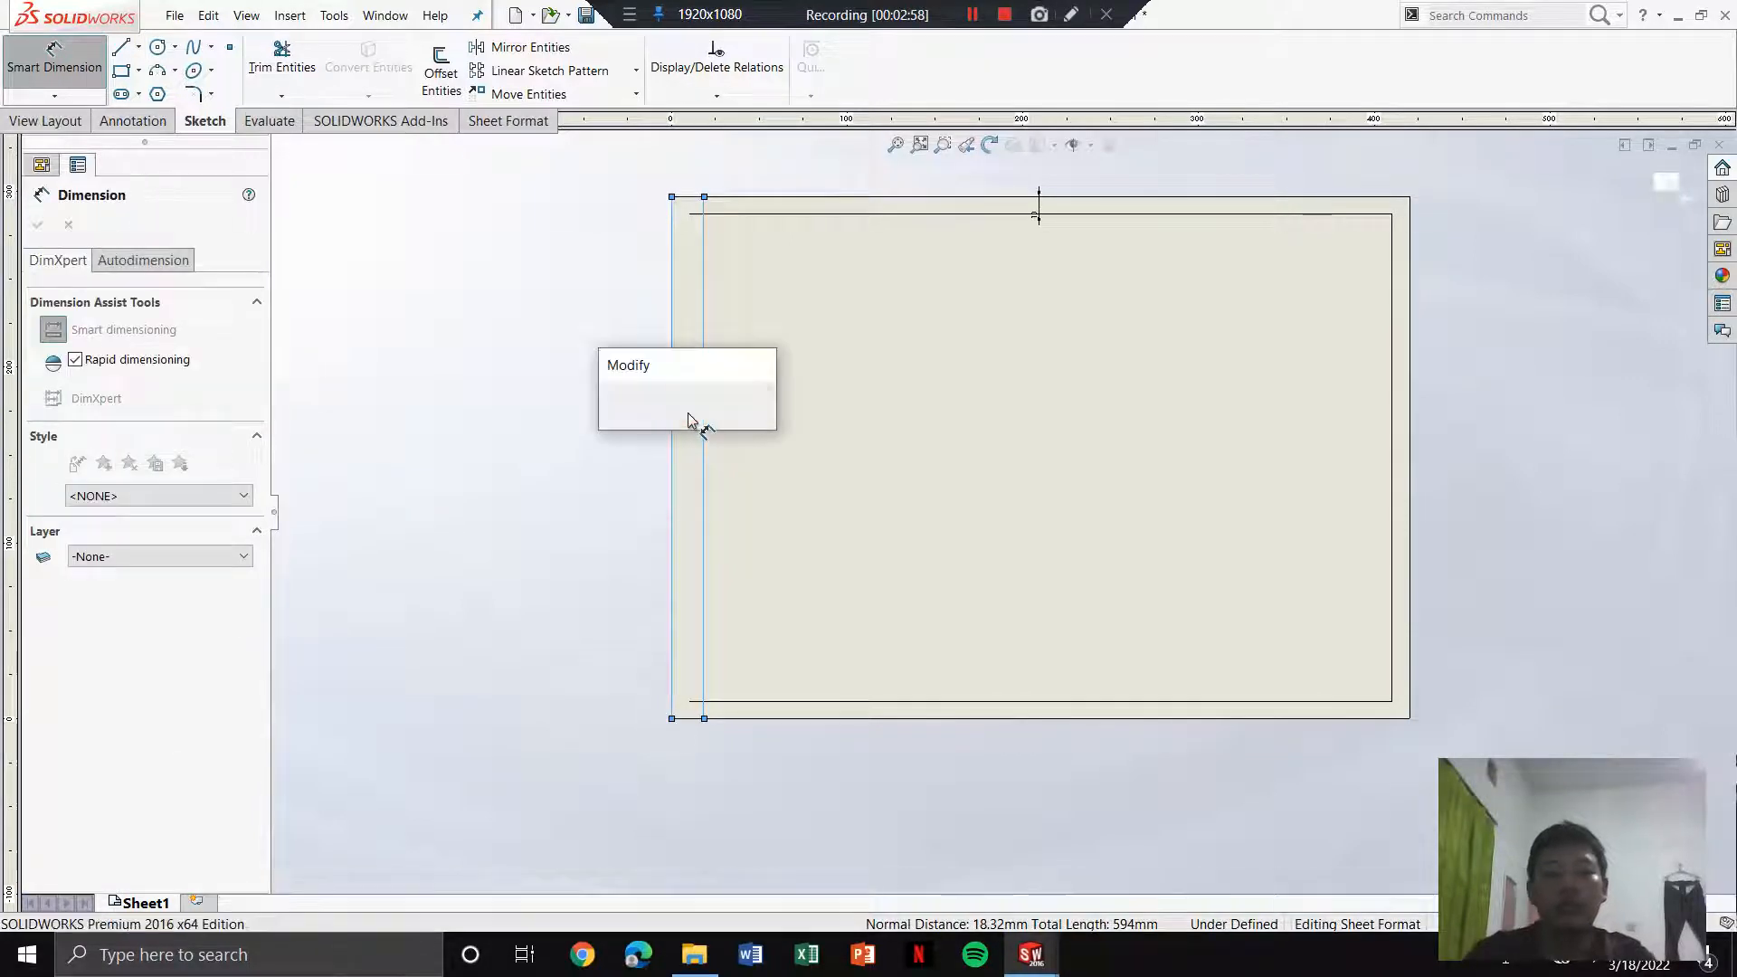
text(20)
key(Return)
key(Escape)
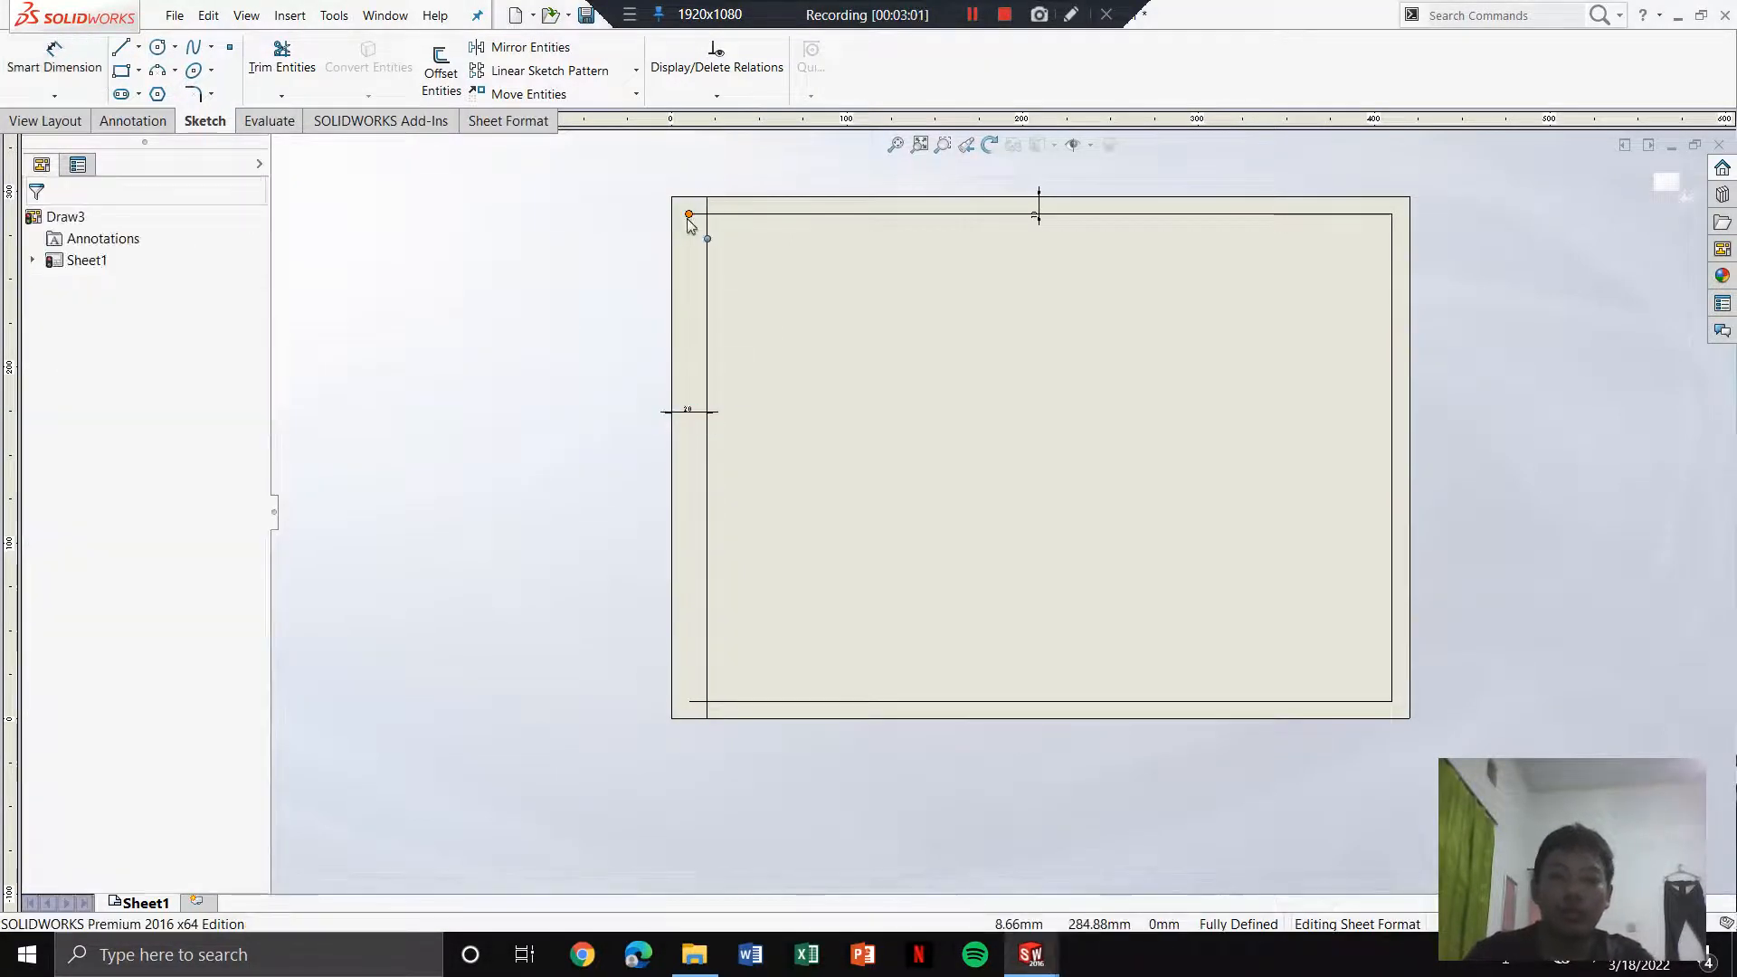
click(281, 59)
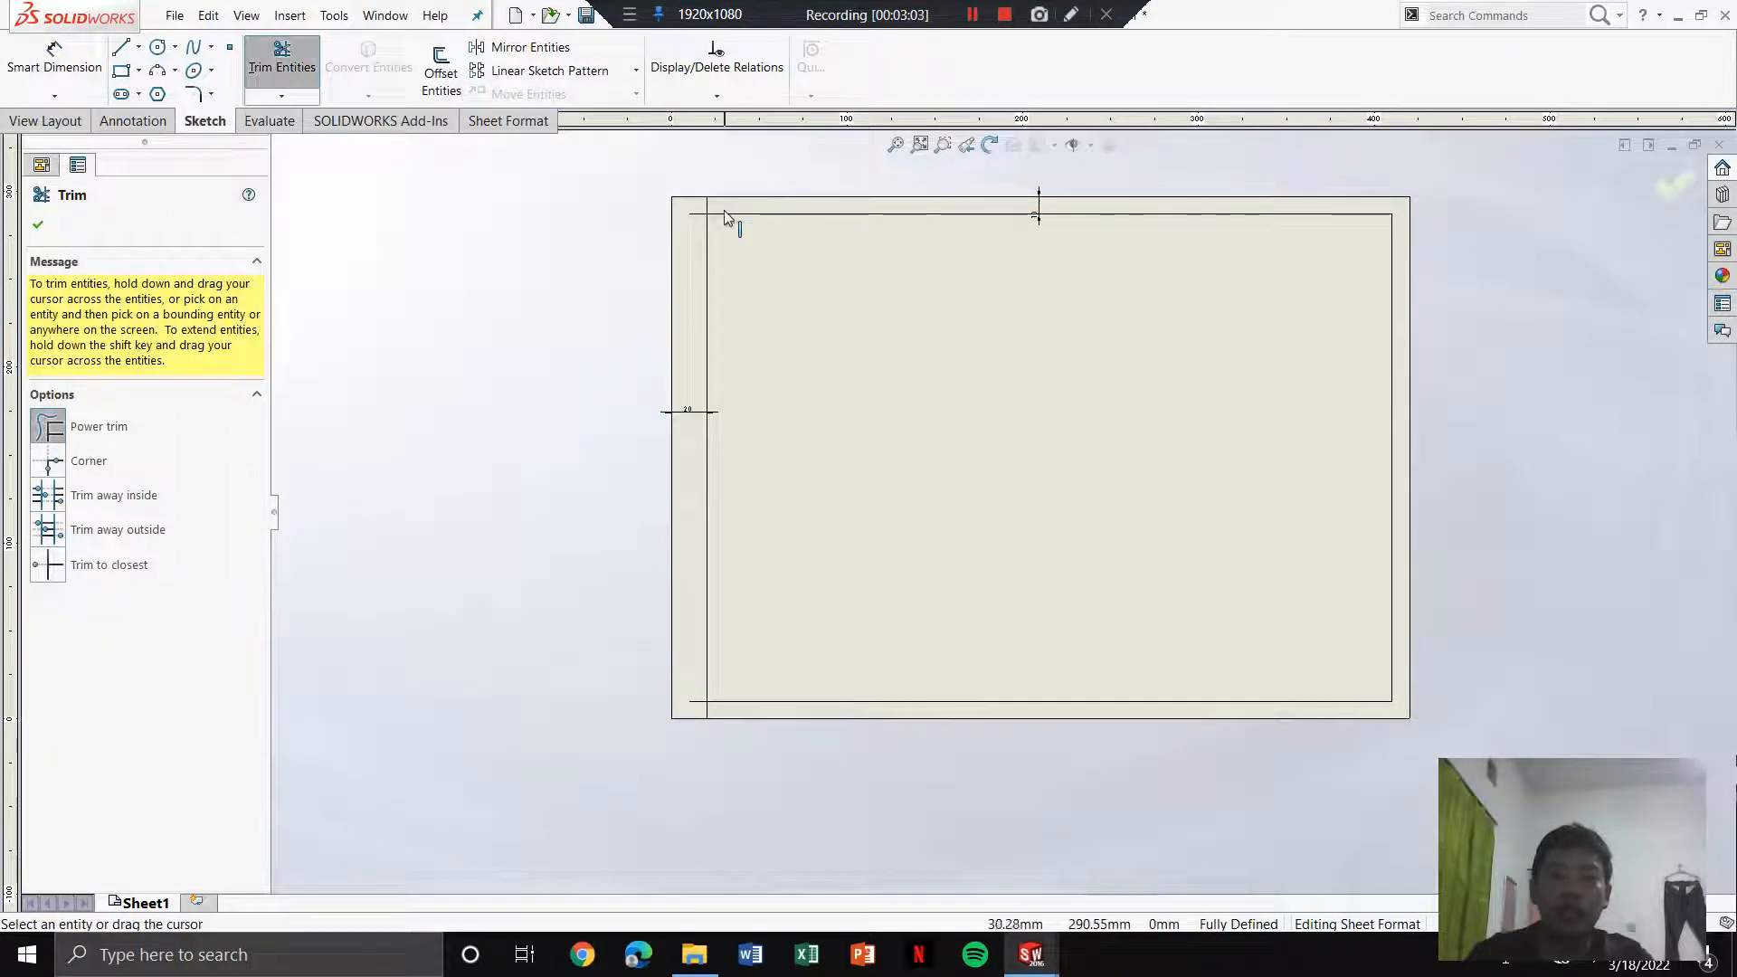
click(724, 199)
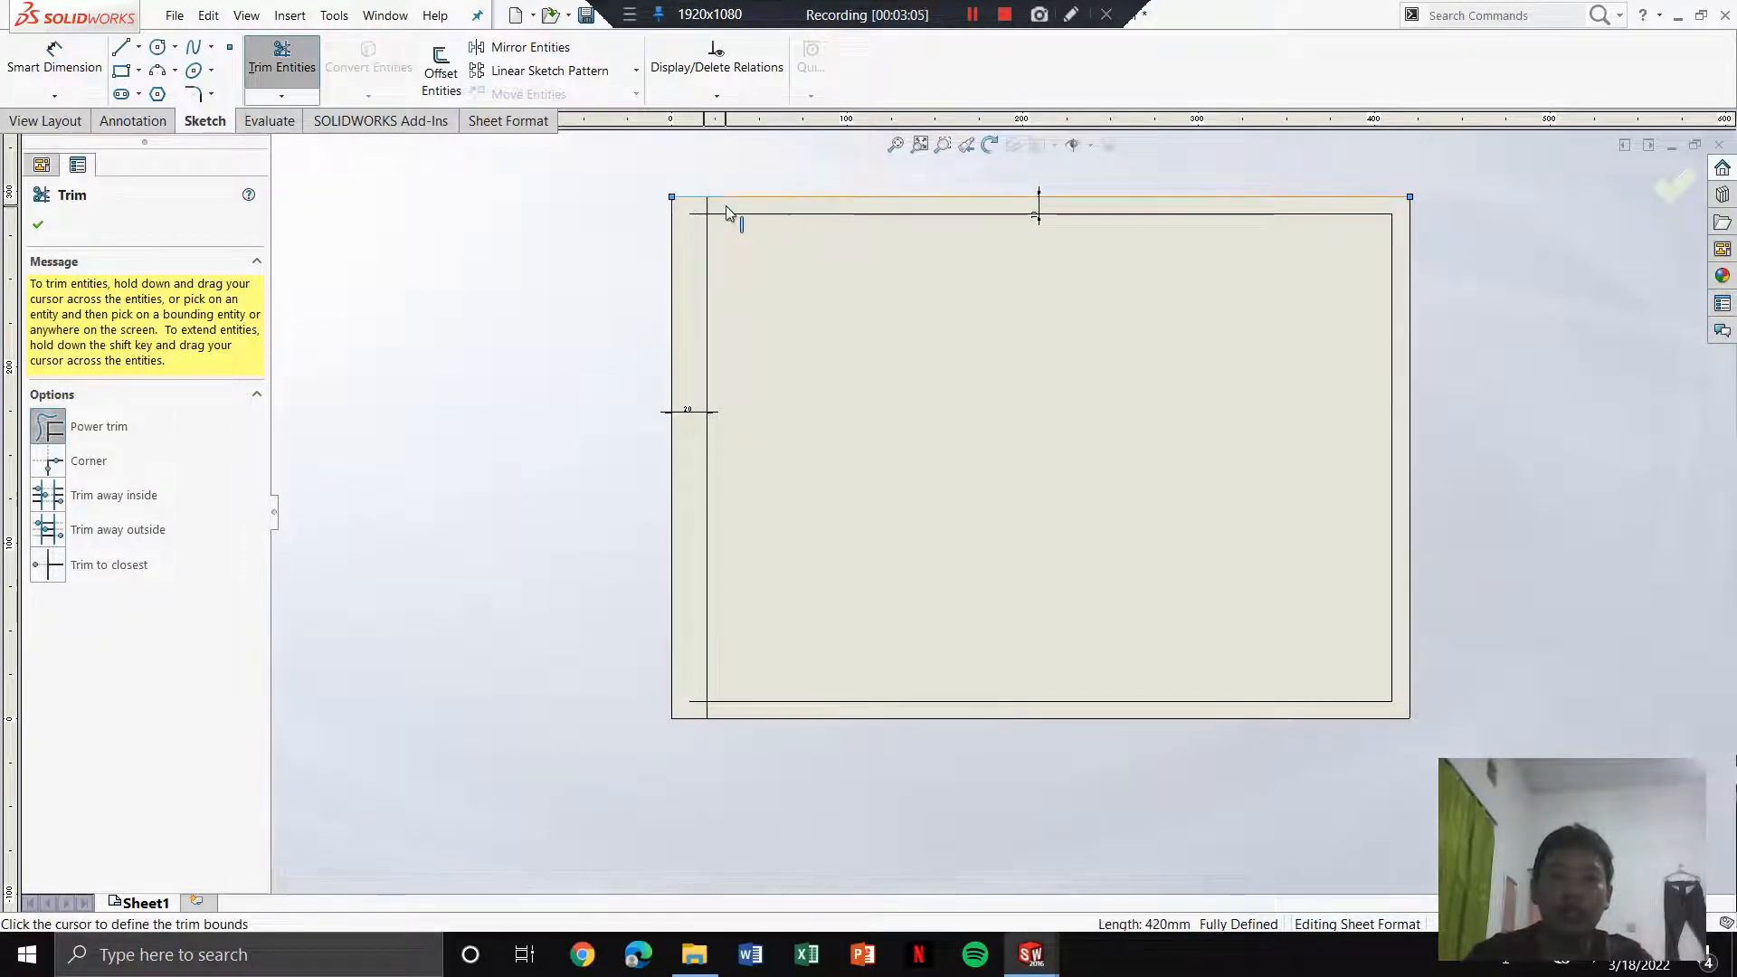
click(697, 217)
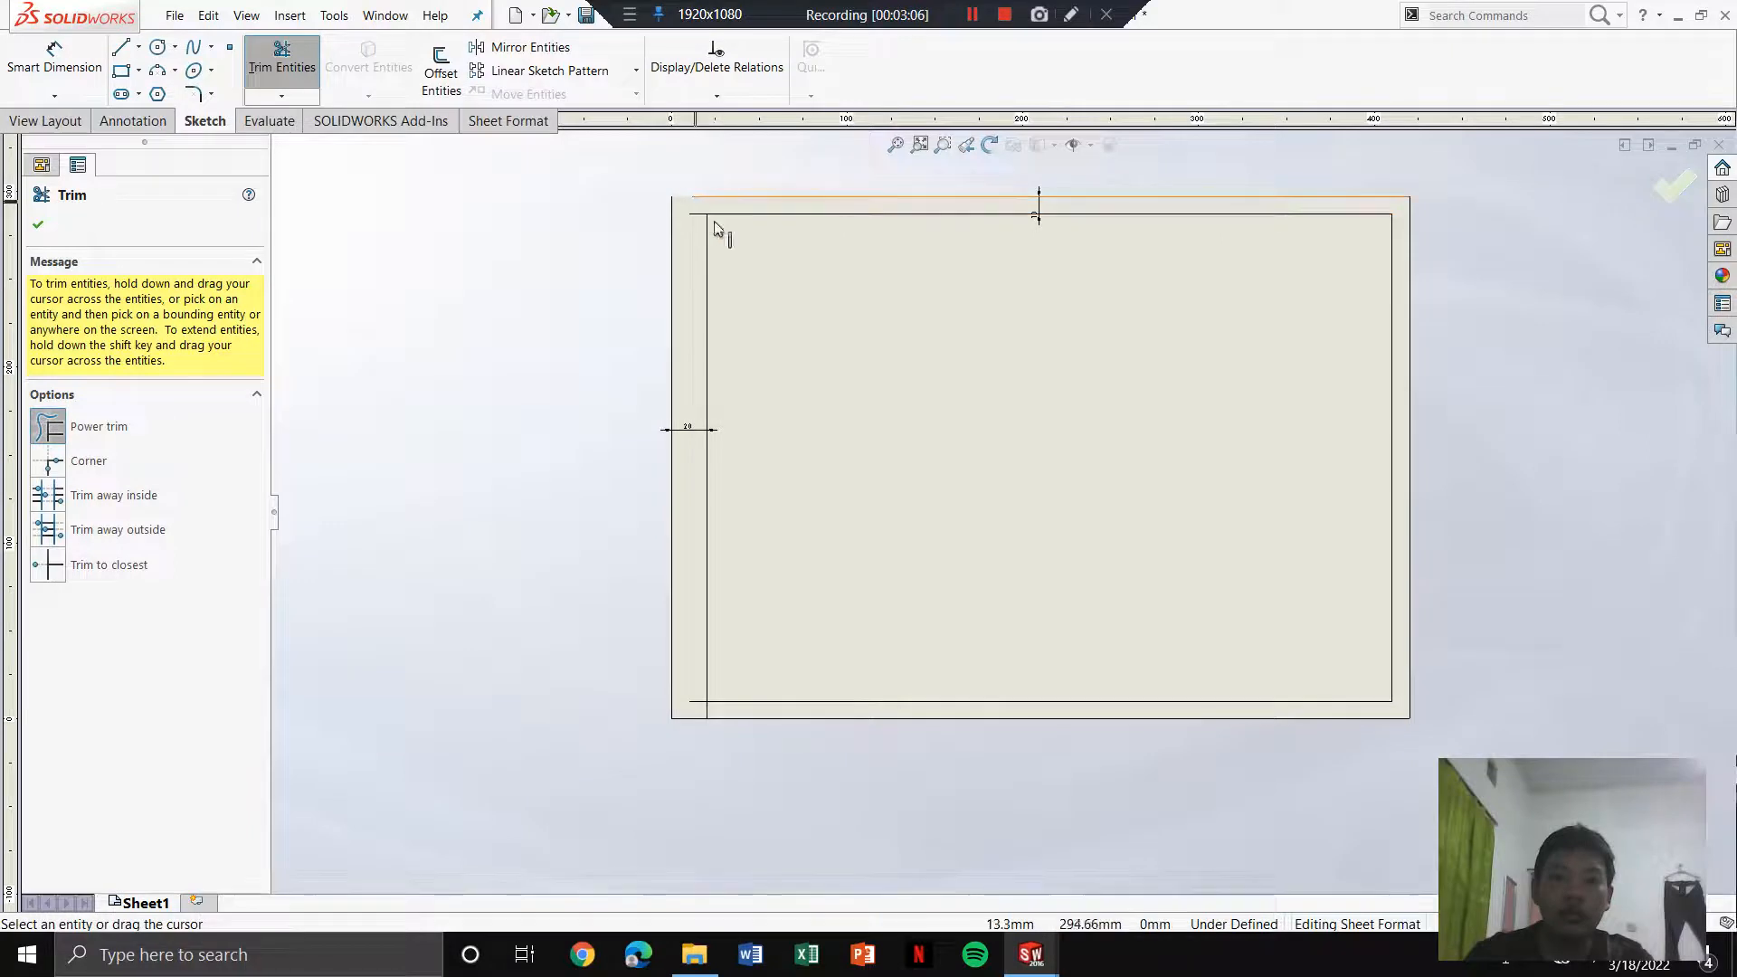
key(Escape)
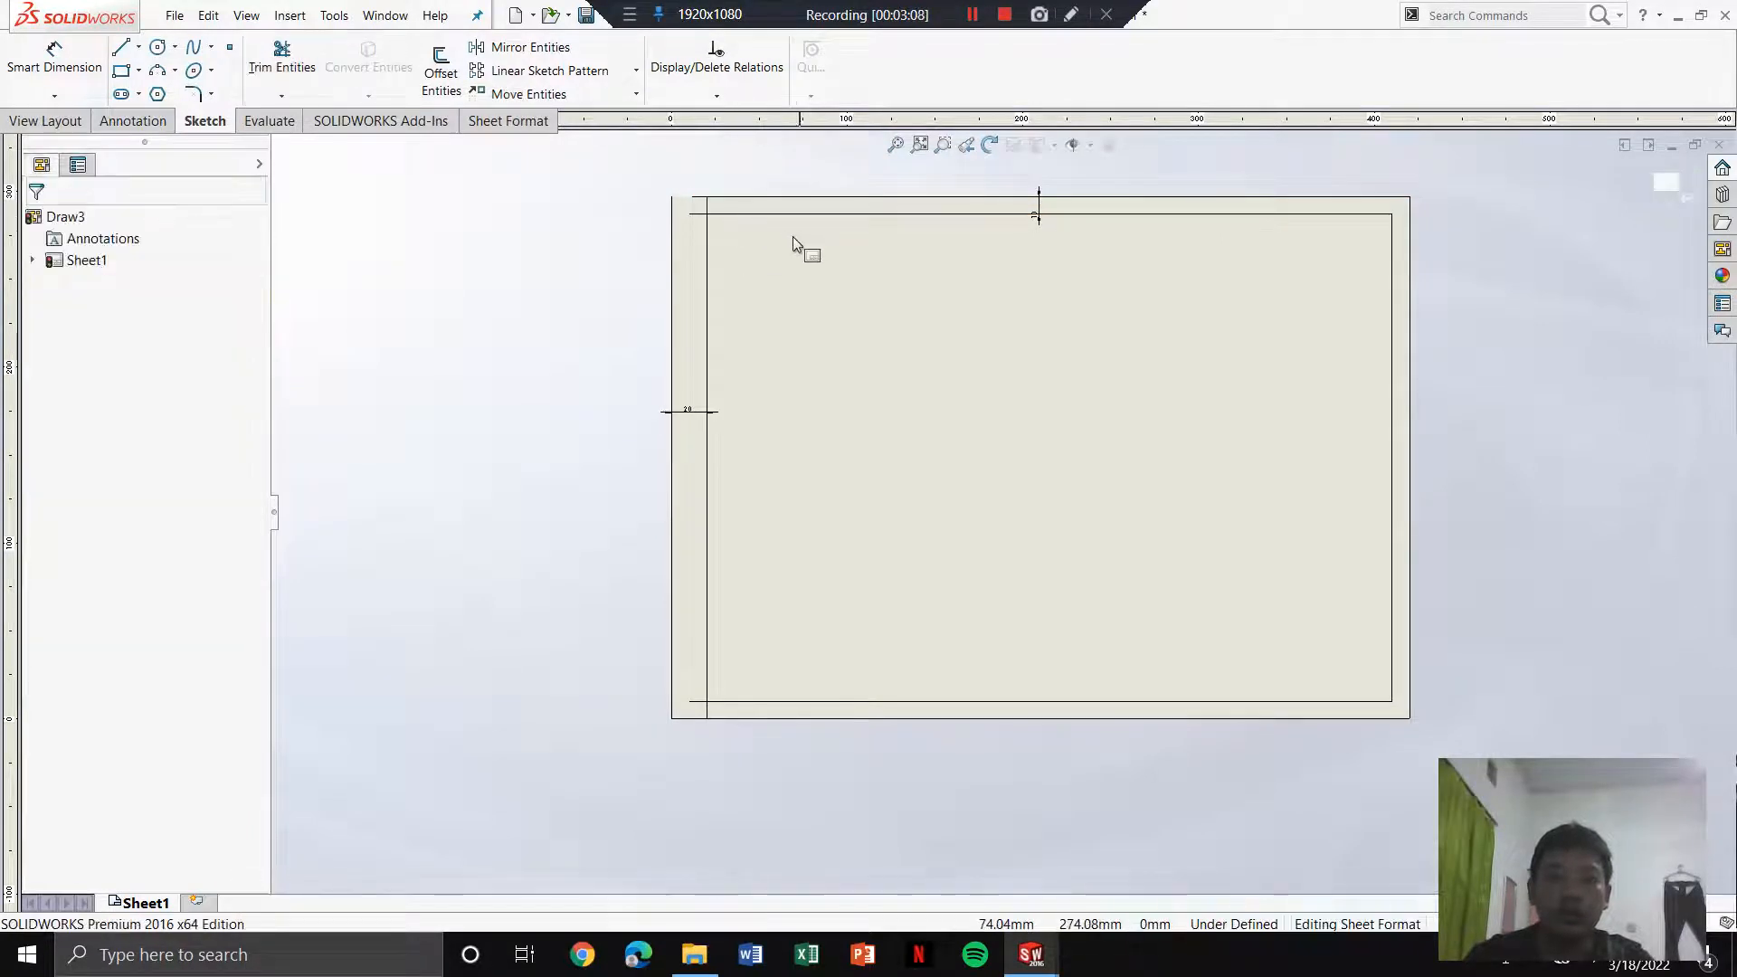
Step: Trim the overhanging line ends at the inner border's upper-left and lower-left corners, then leave the trim tool
scroll(780, 290, down, 3)
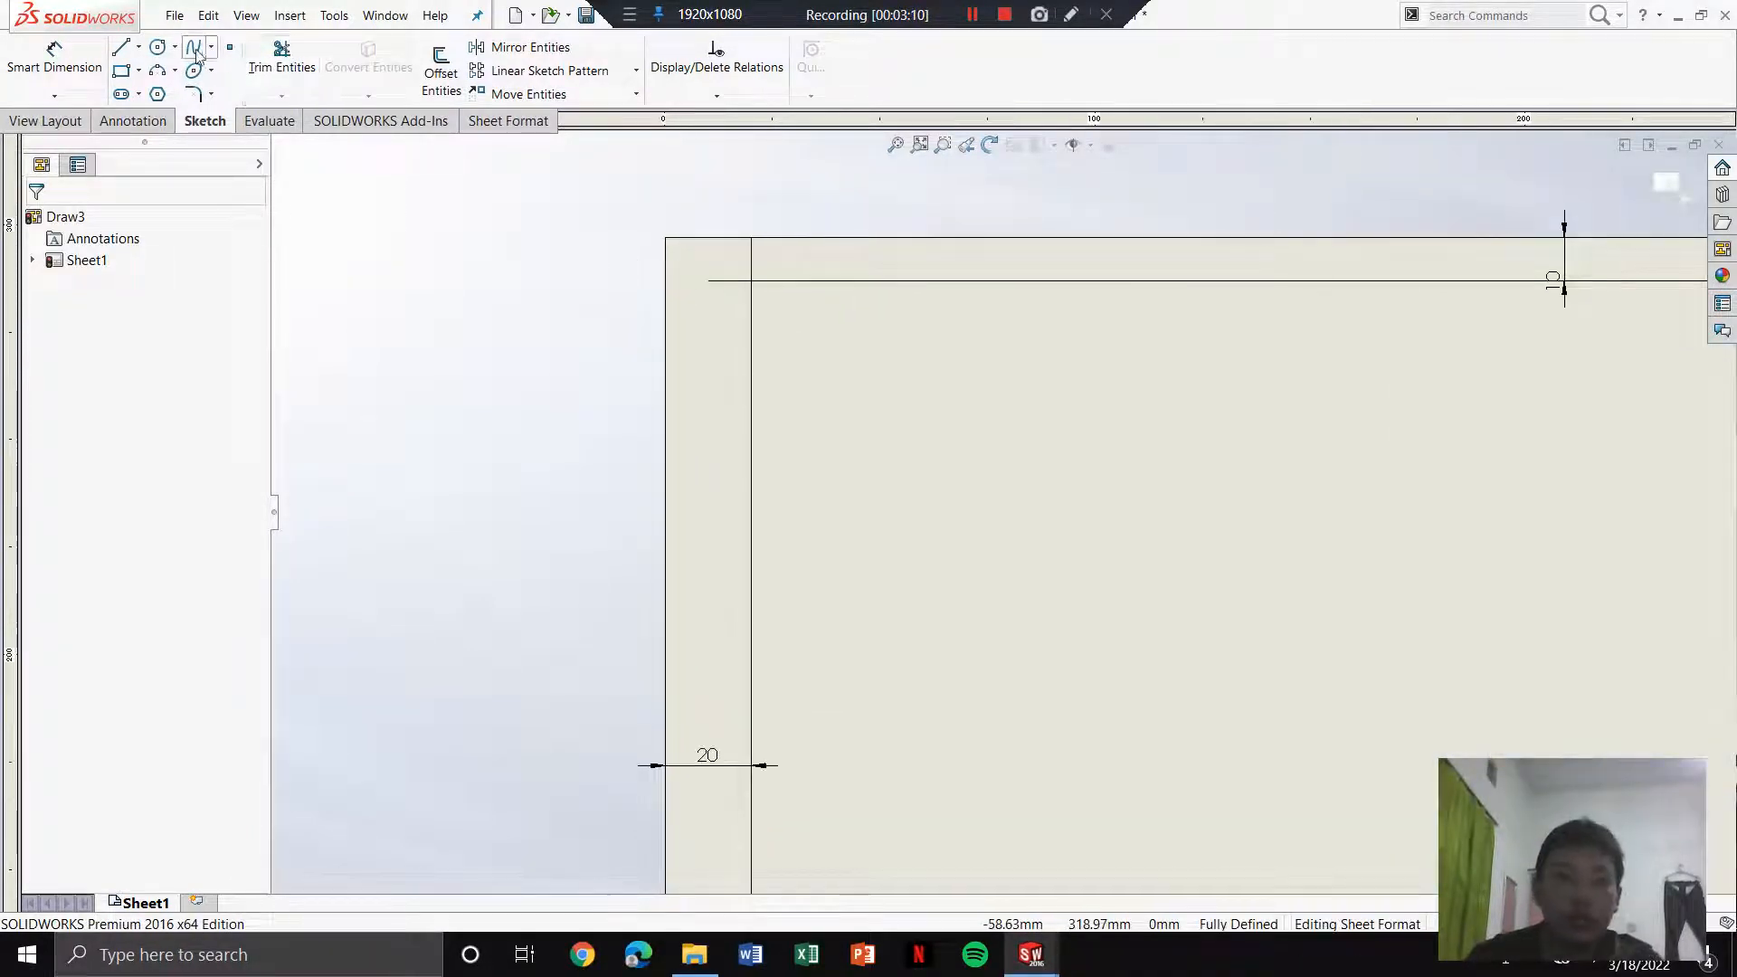
click(282, 56)
drag(728, 265, 731, 312)
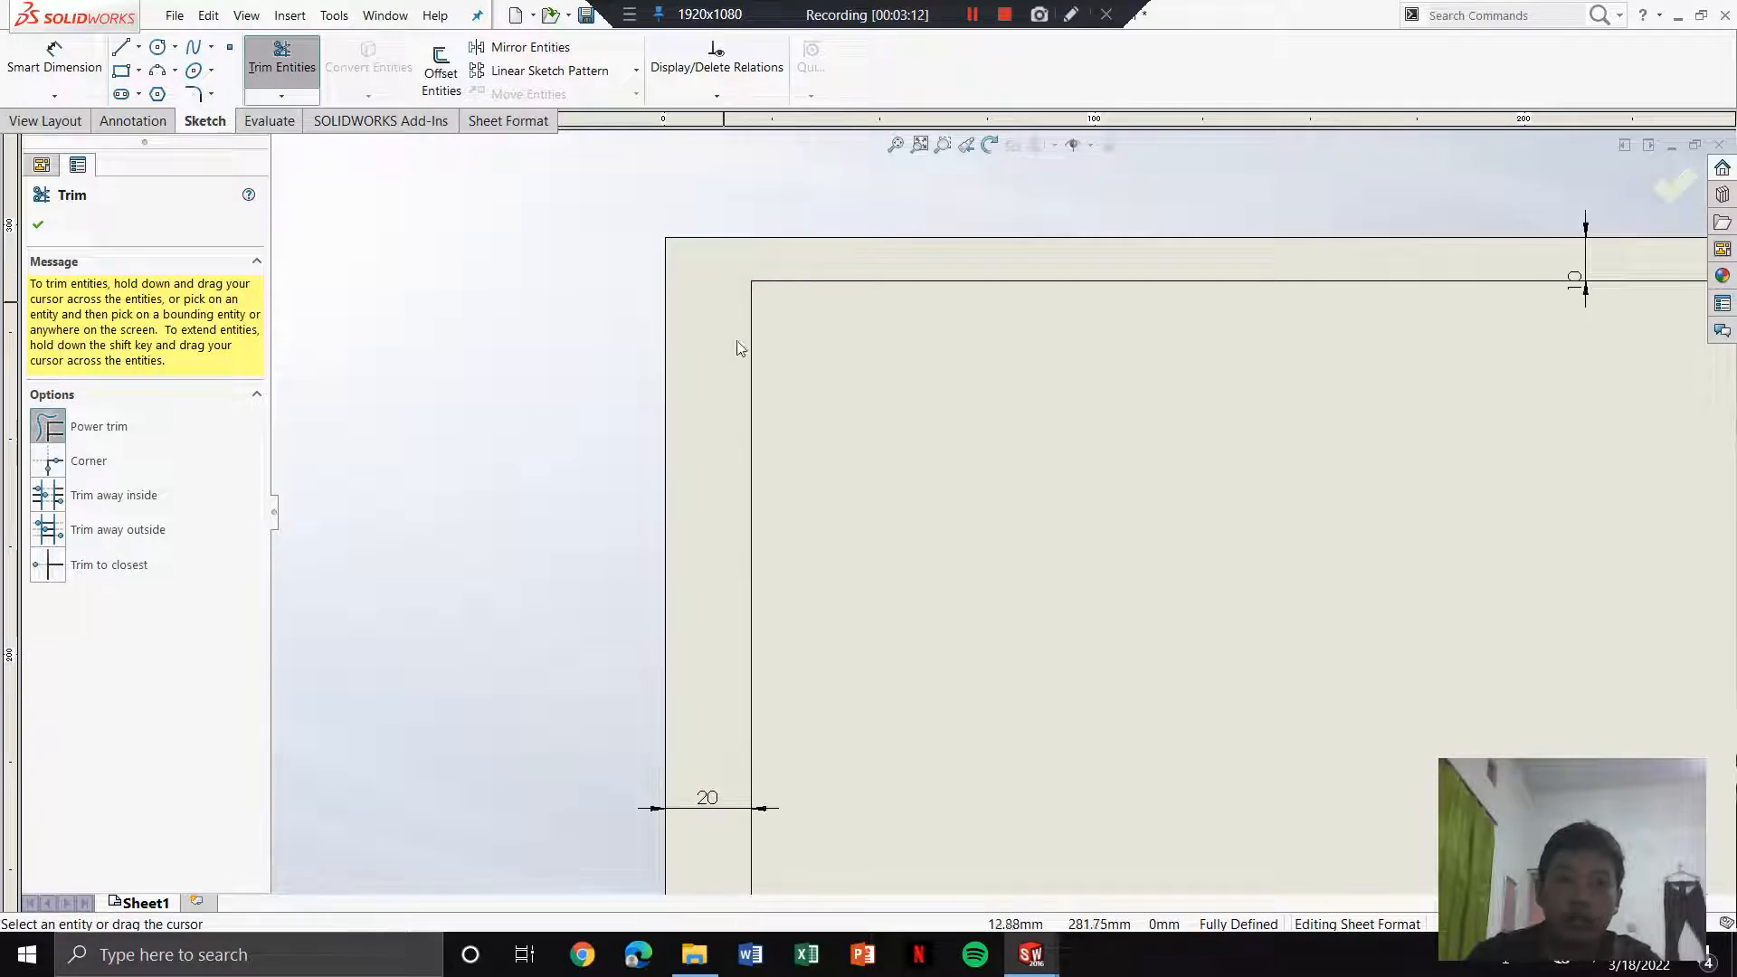
scroll(983, 785, up, 7)
scroll(998, 789, down, 4)
drag(865, 509, 888, 543)
scroll(1040, 371, up, 3)
key(Escape)
scroll(1149, 267, down, 2)
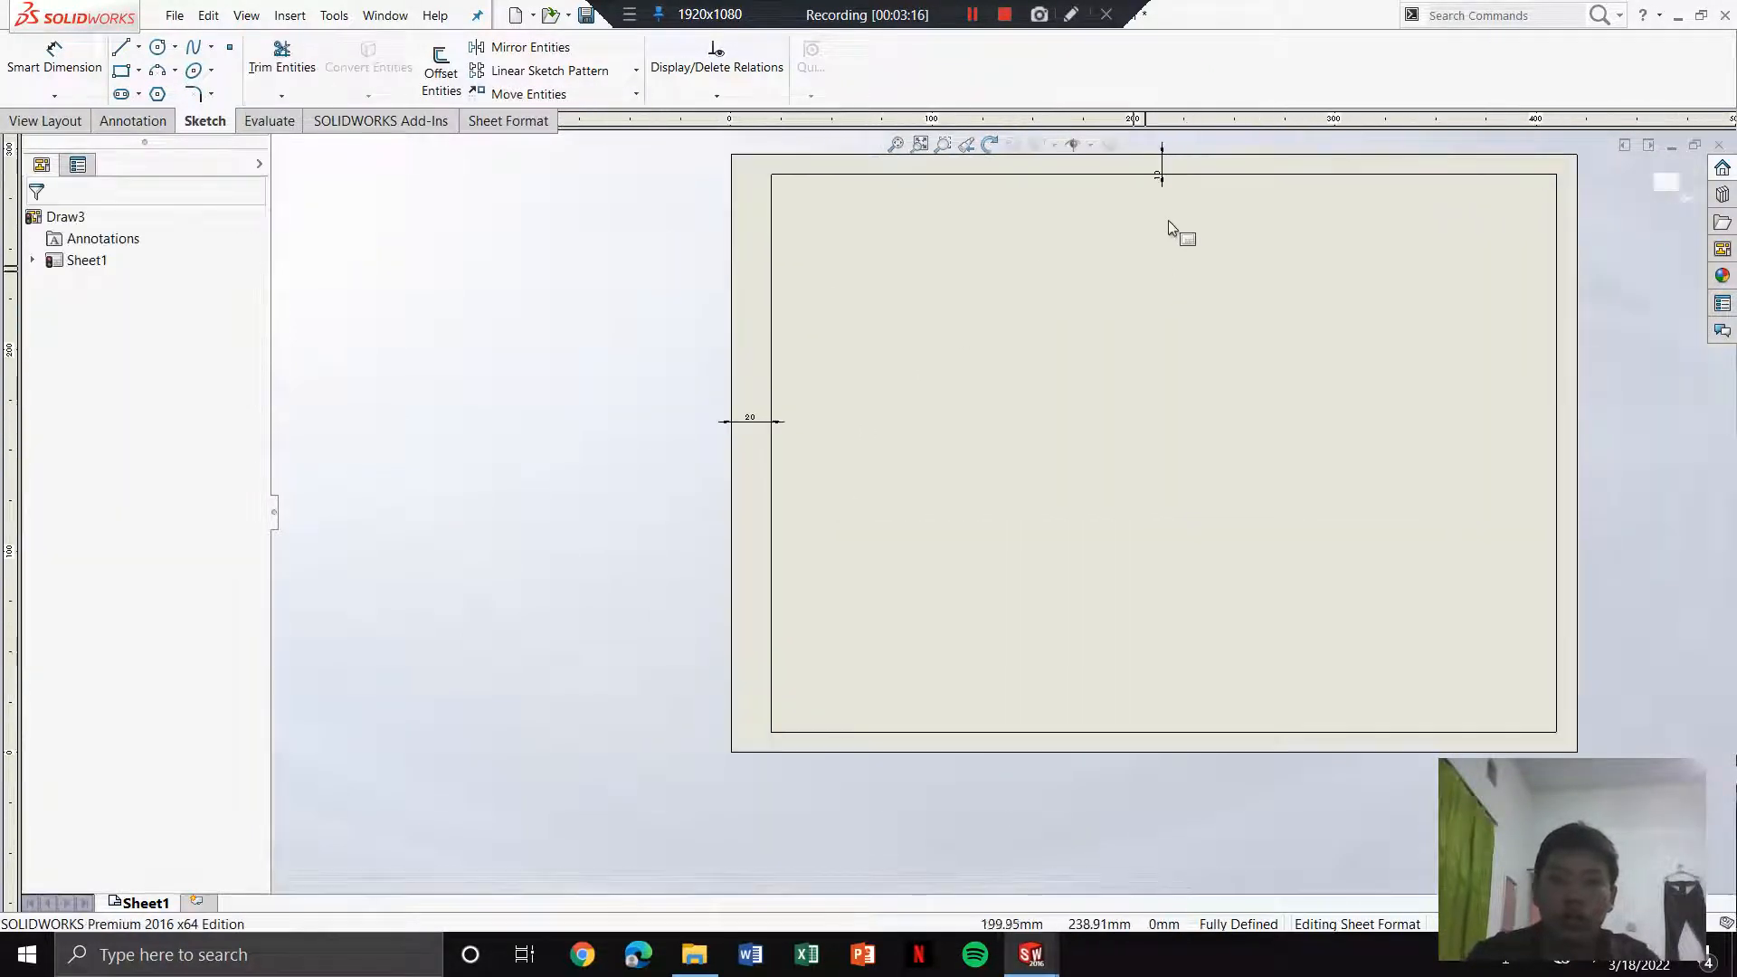
Step: Delete the 10 mm offset dimension and the 20 mm left margin dimension from the border sketch
click(1161, 165)
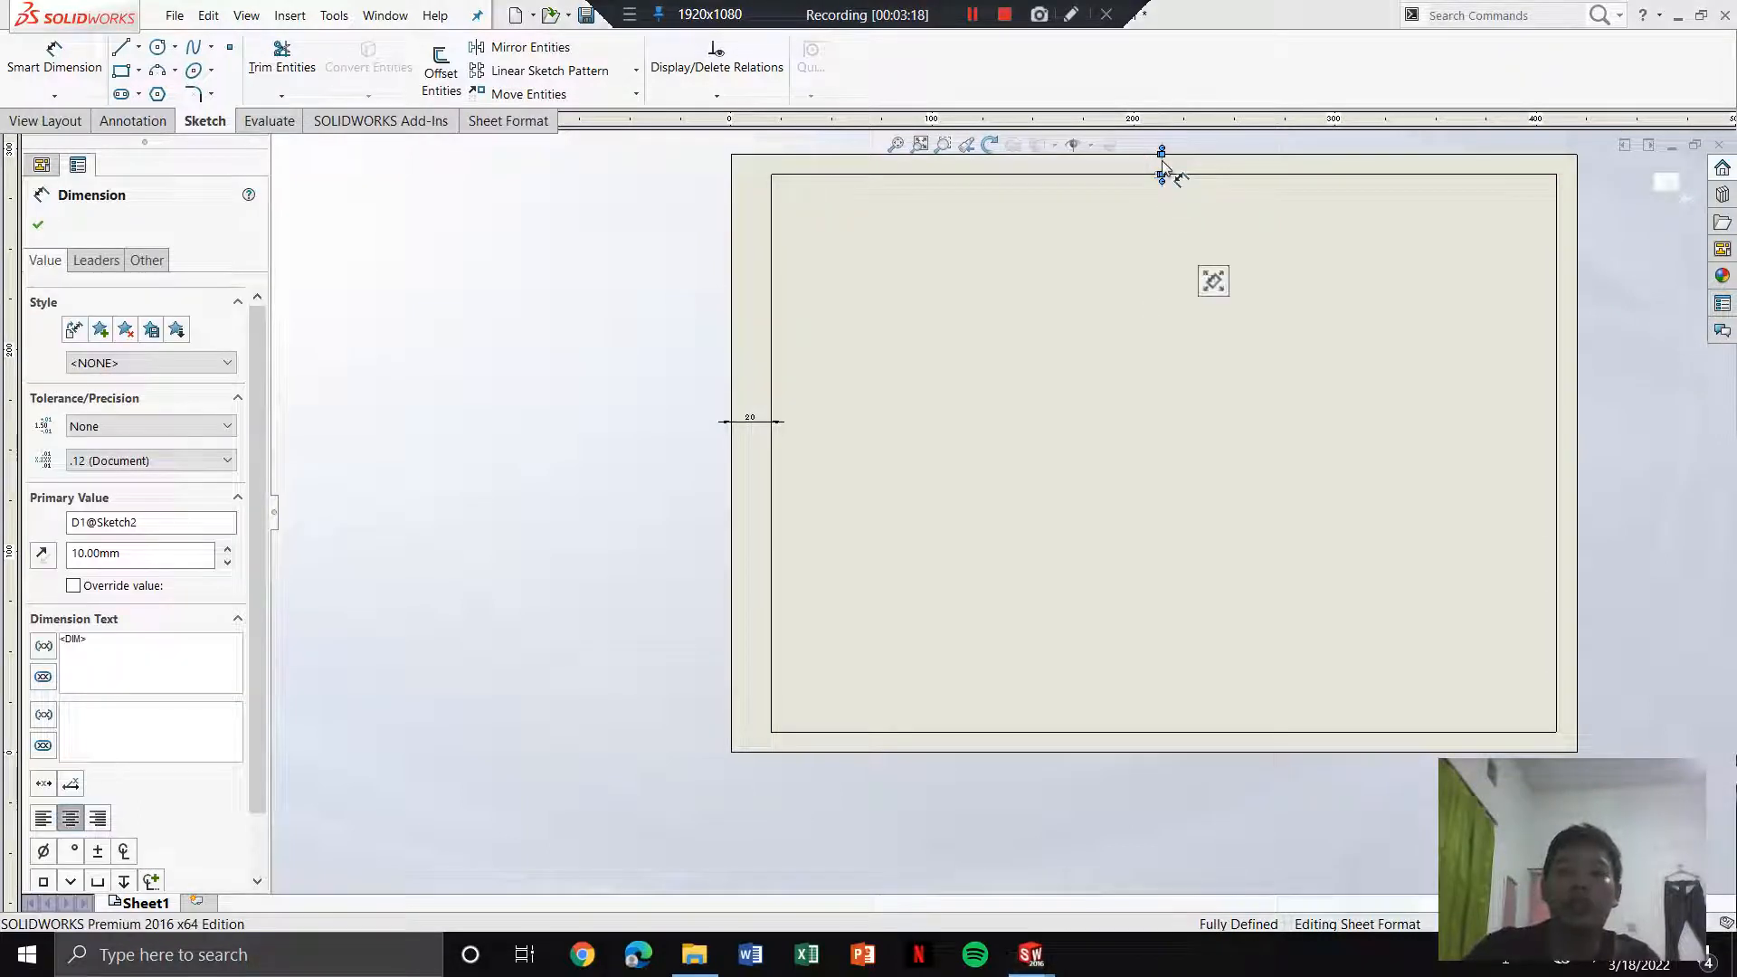
key(Delete)
right_click(1162, 156)
click(780, 424)
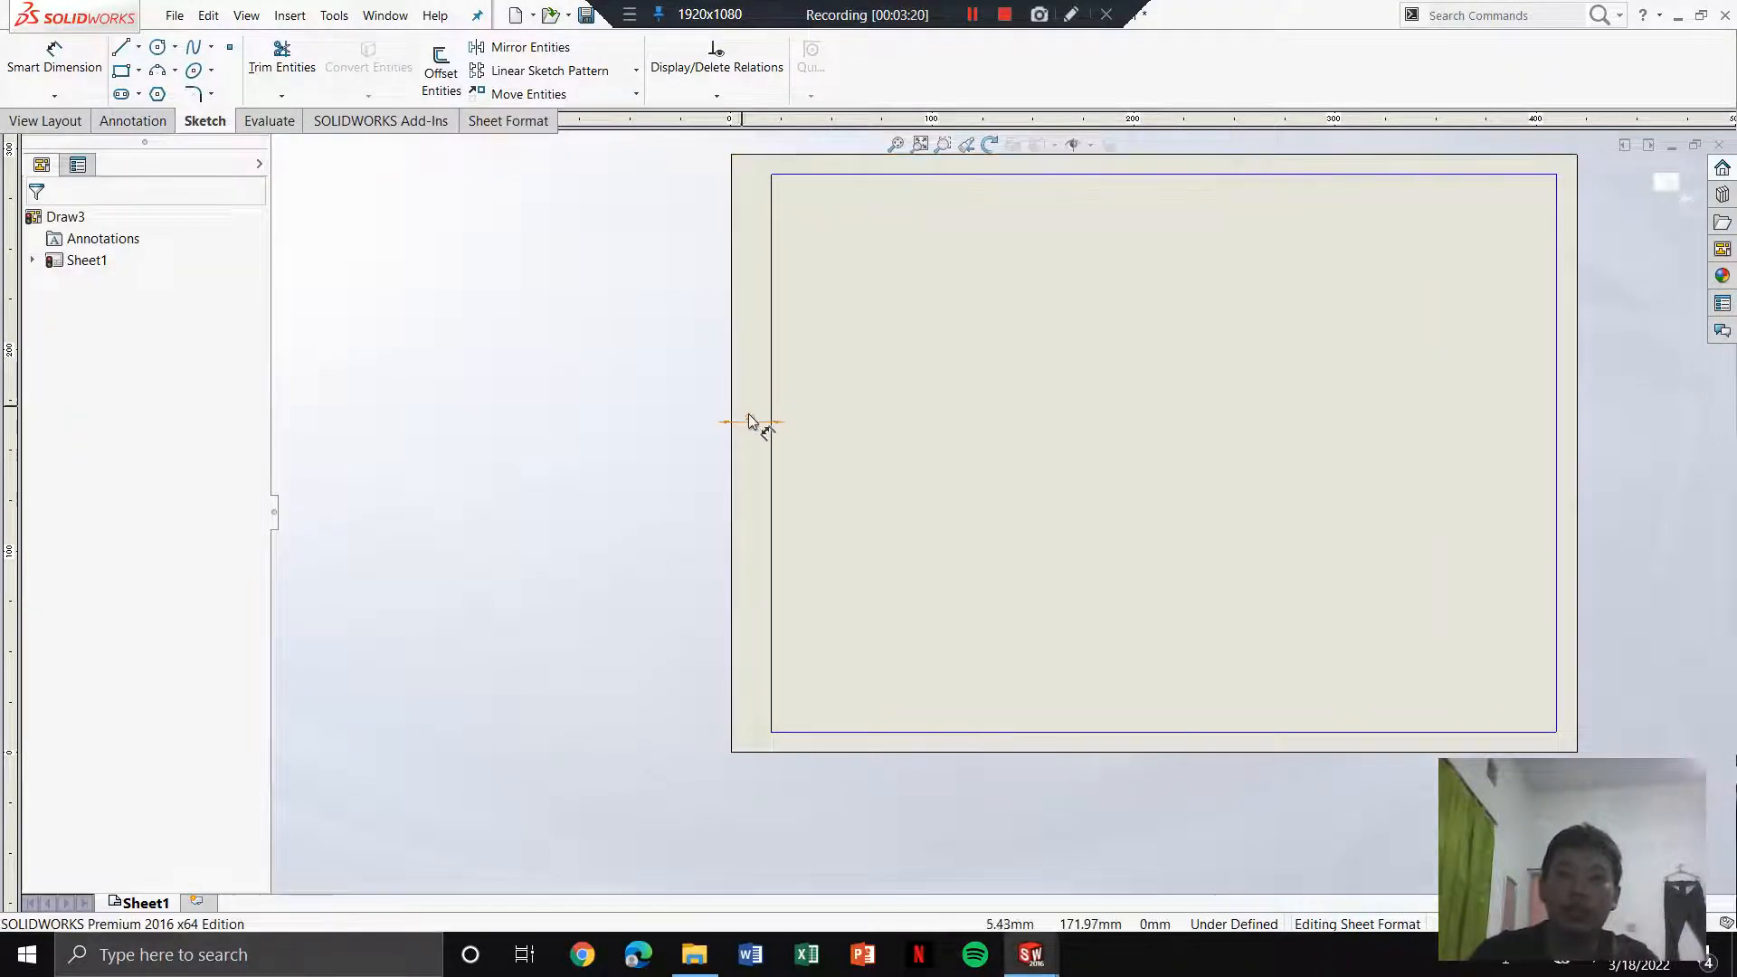
click(762, 422)
key(Delete)
Step: Select all lines of the outline and inner border and apply a Fix relation to them
scroll(769, 398, up, 4)
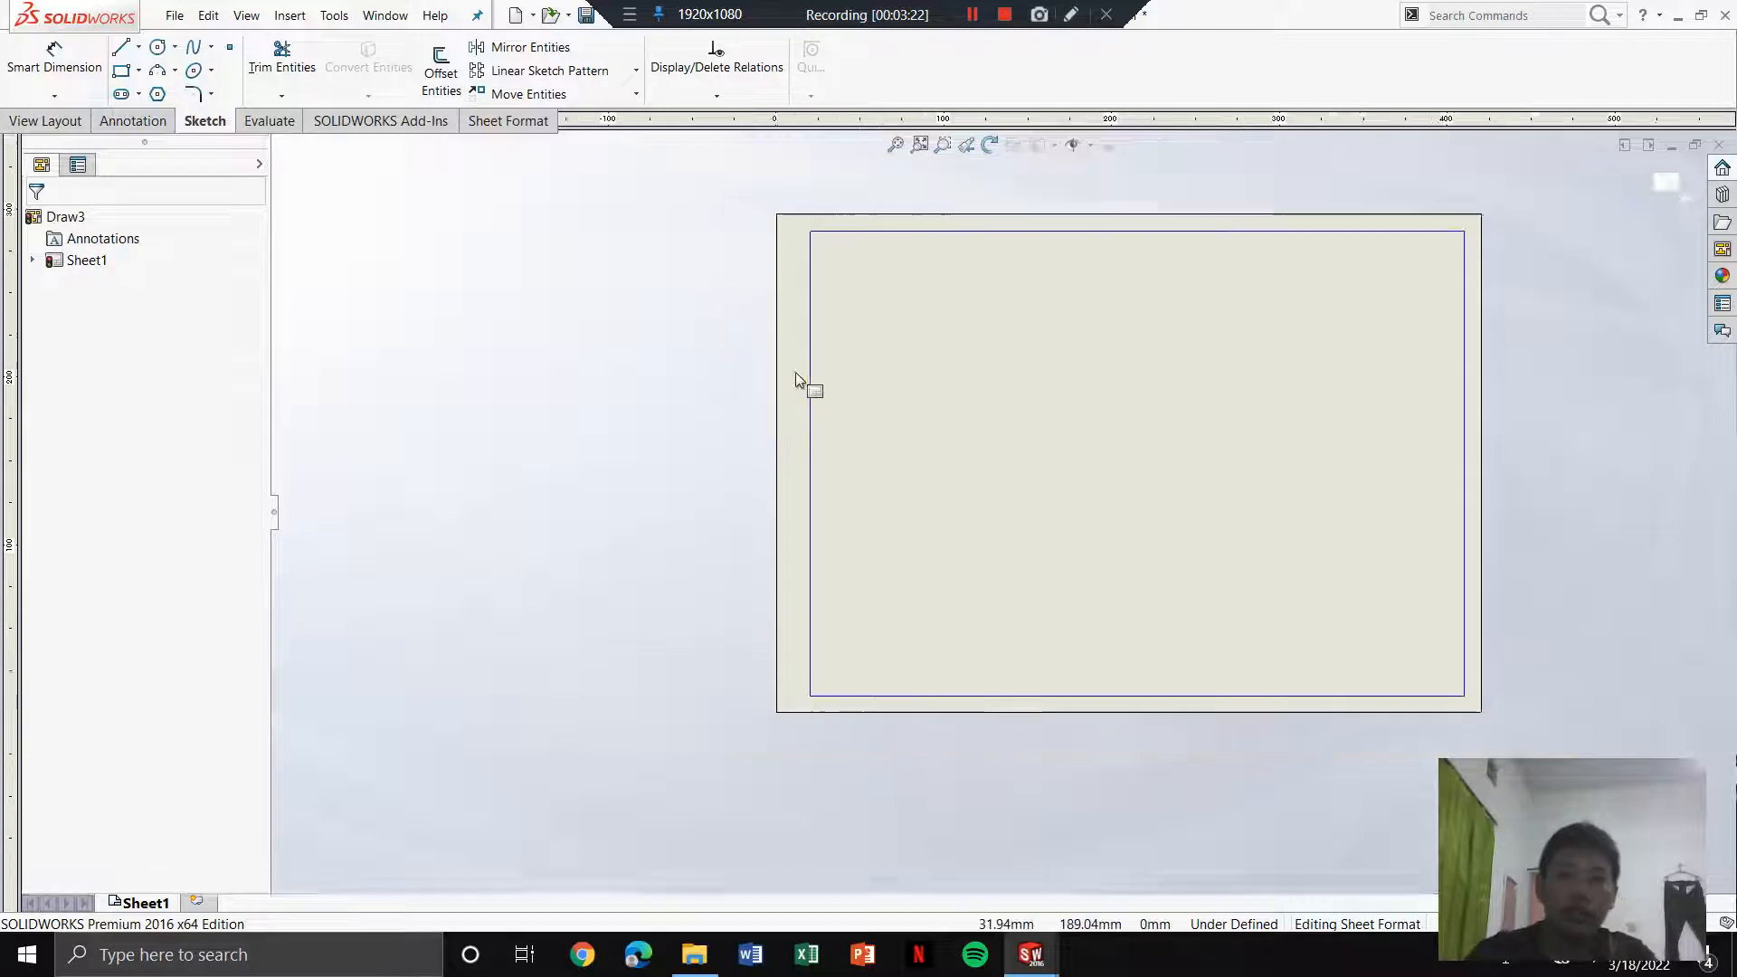
drag(1347, 294, 653, 703)
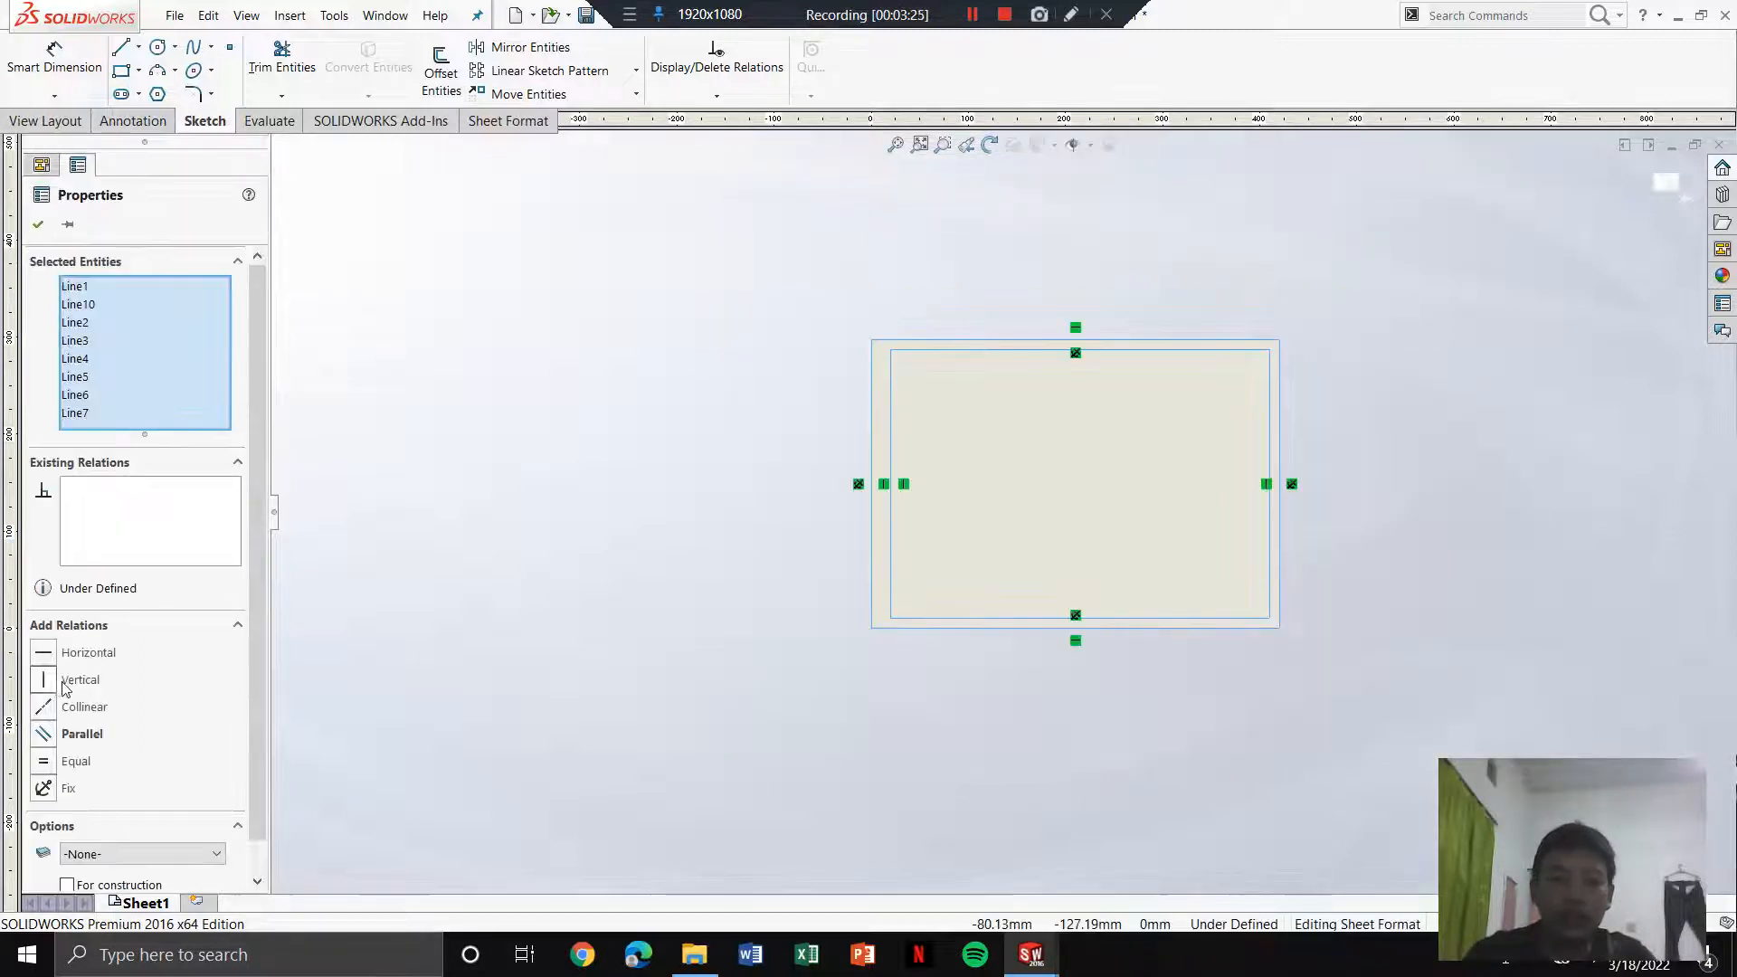
click(42, 787)
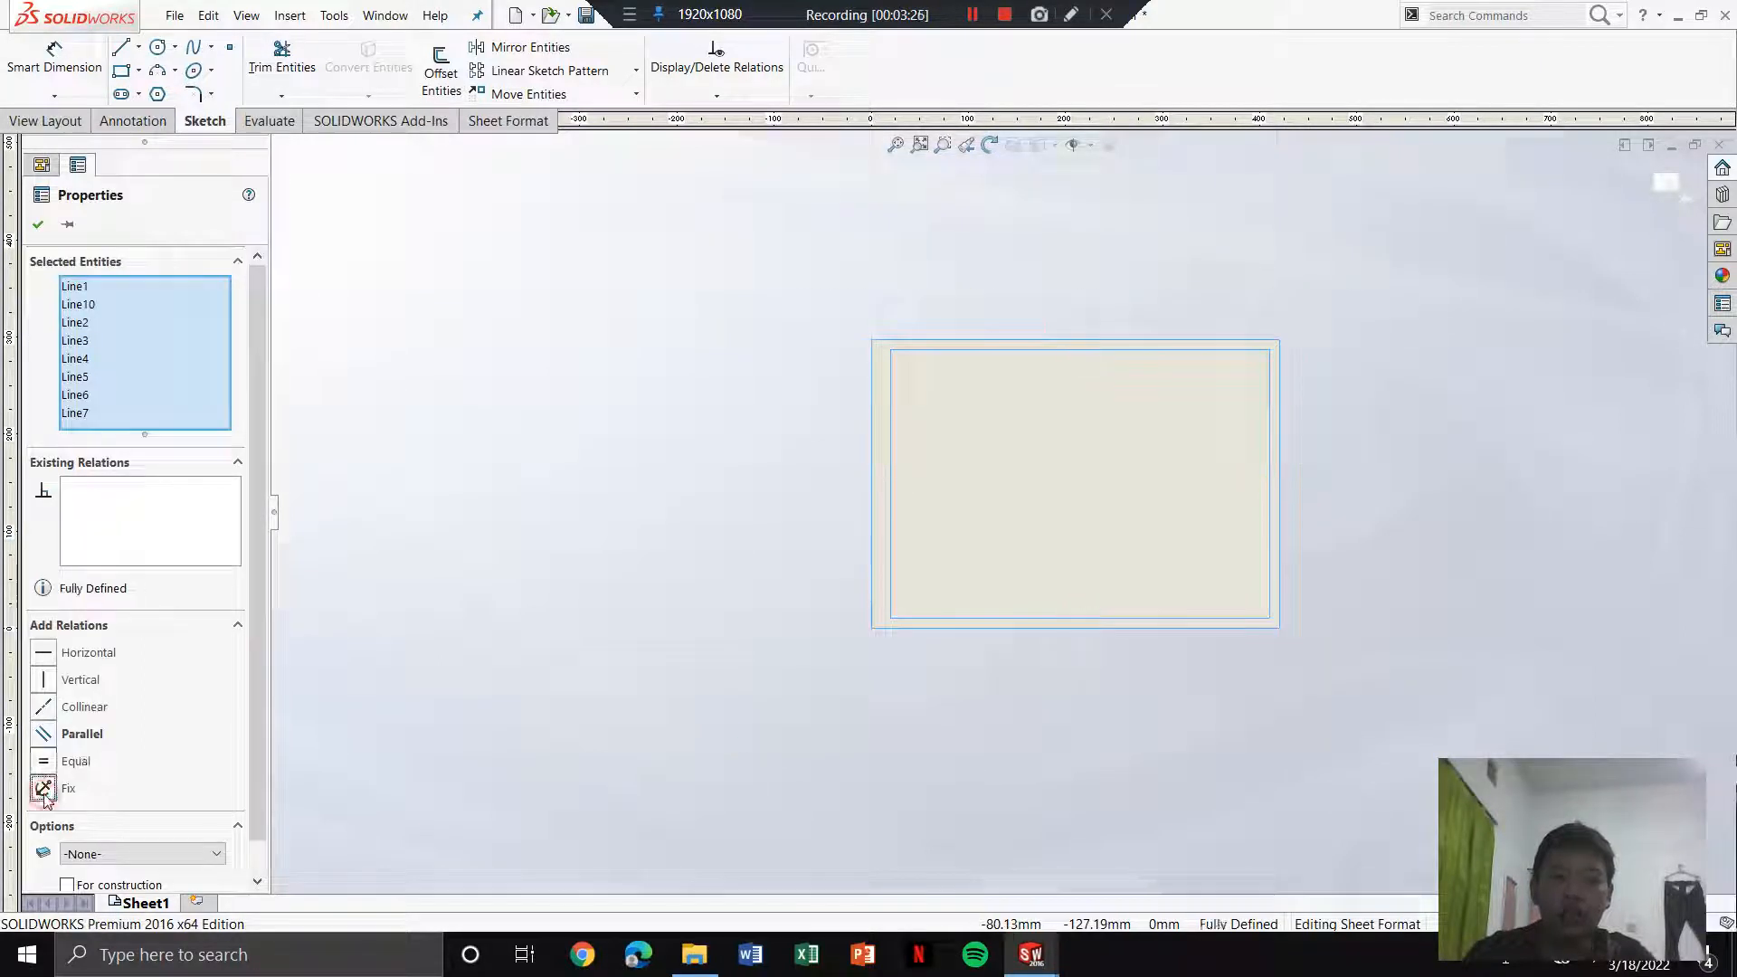
click(37, 223)
scroll(1153, 368, down, 2)
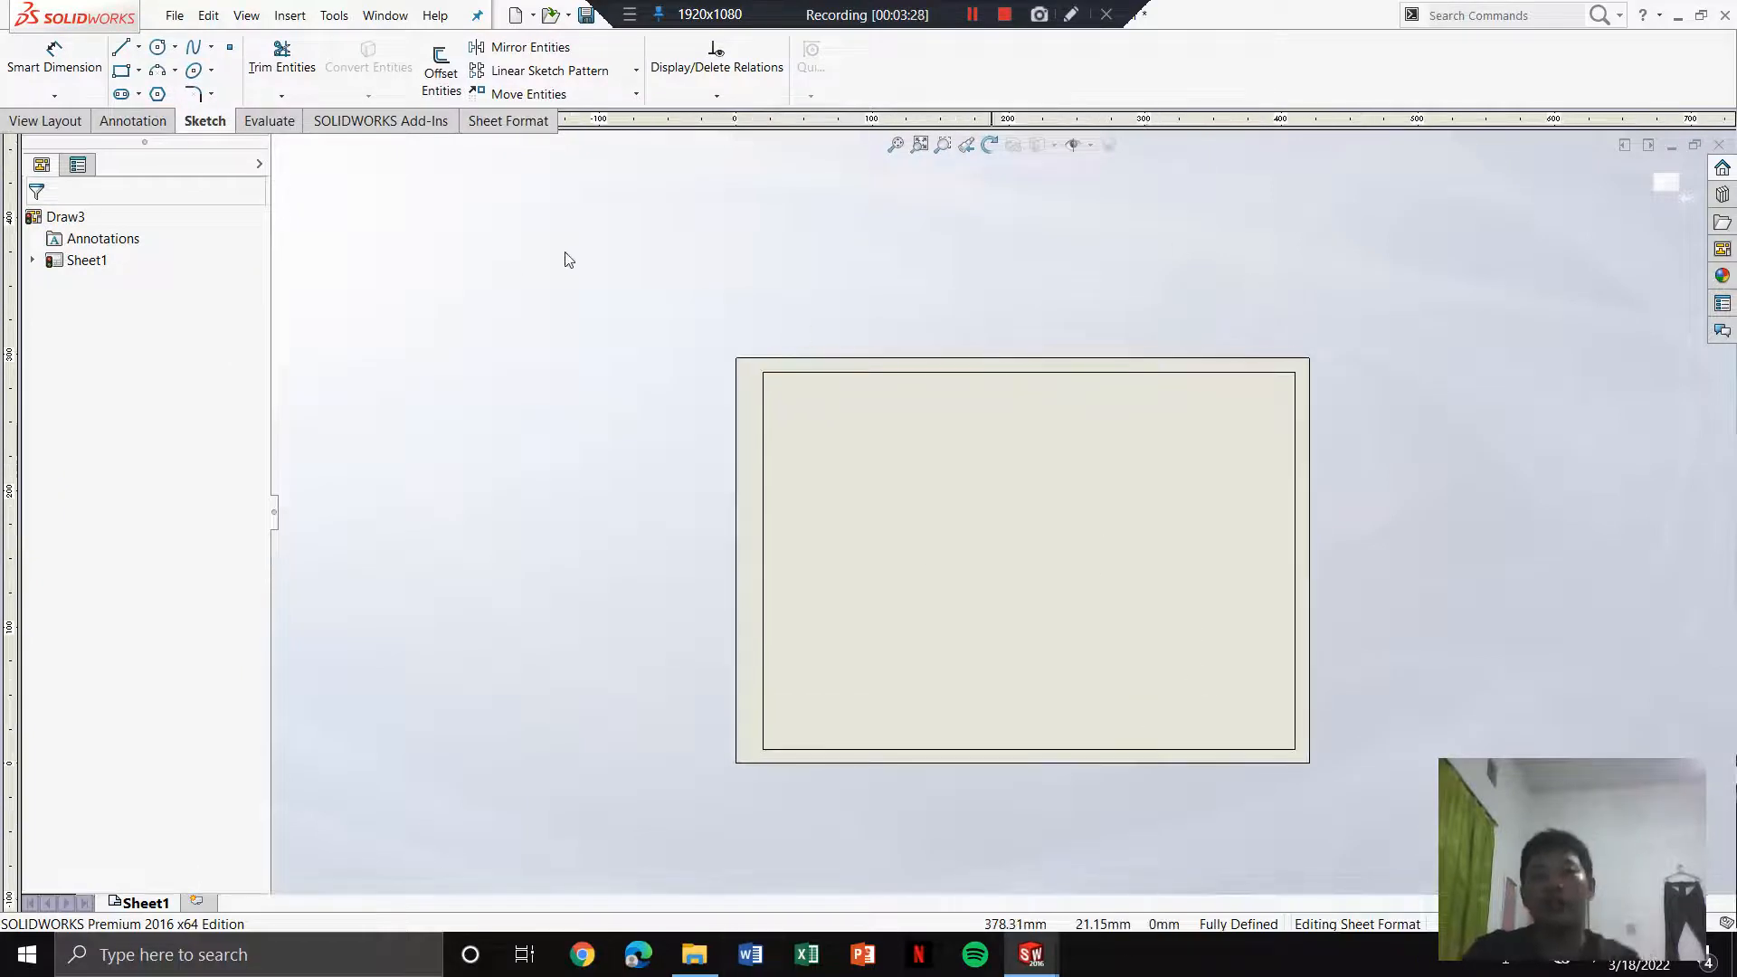
Step: Finish editing the sheet format and return to the drawing sheet
scroll(1090, 795, down, 1)
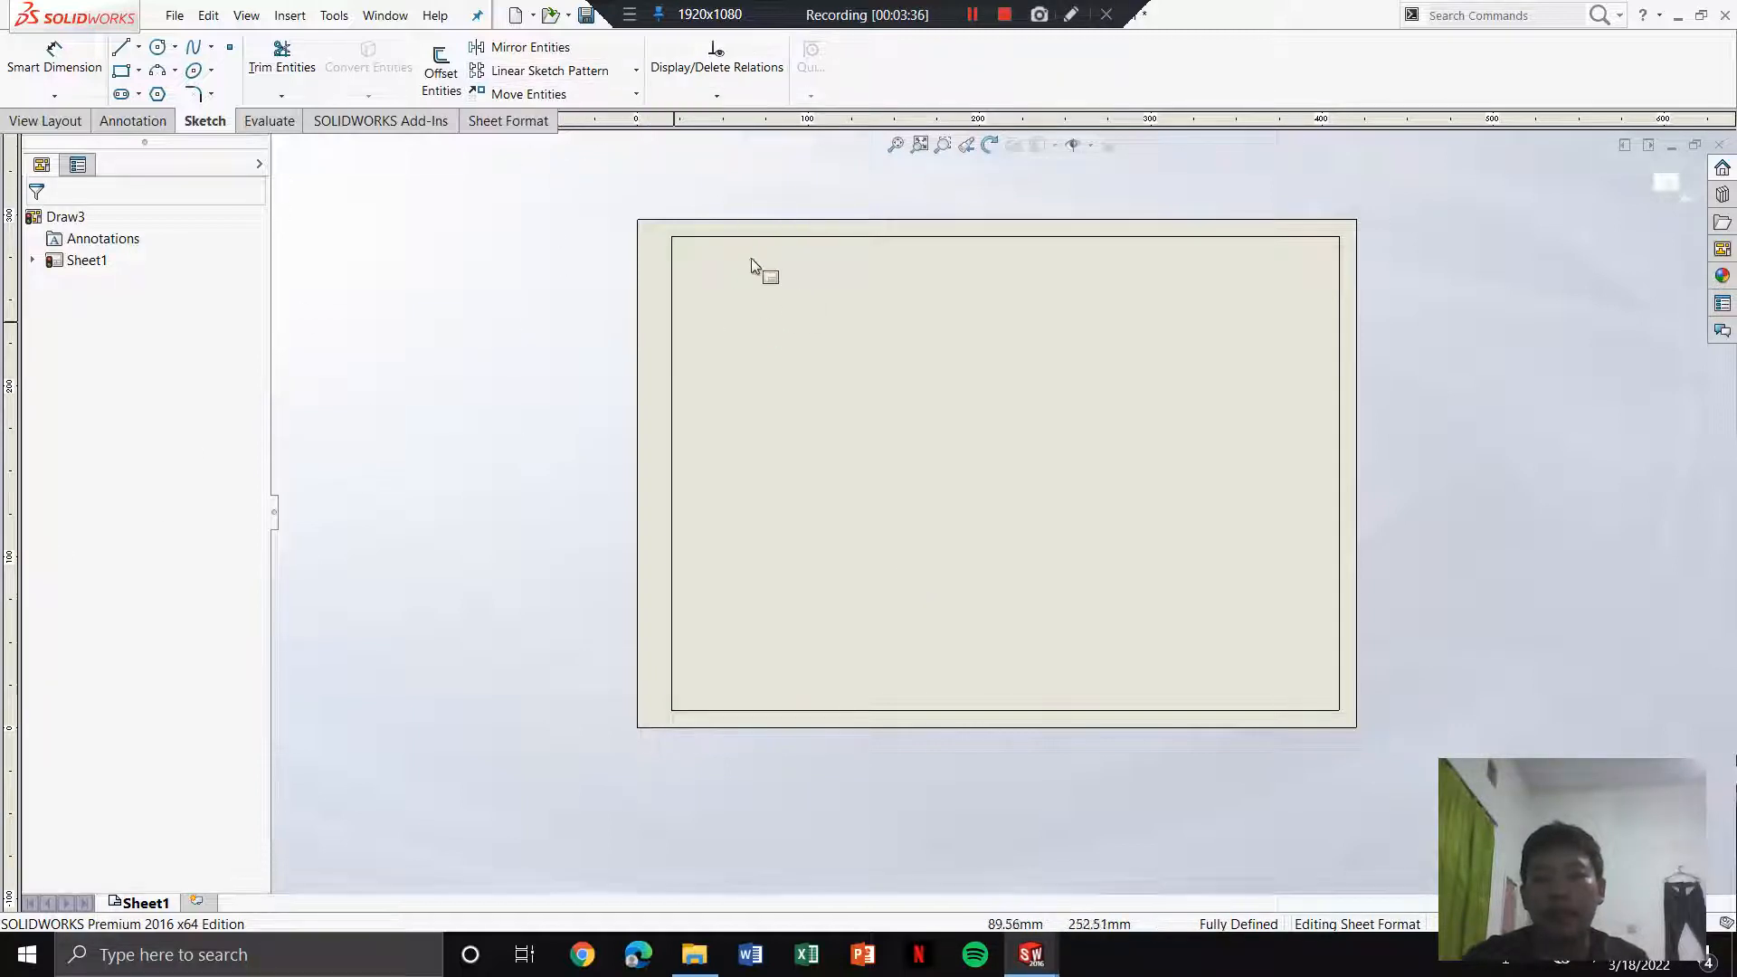
click(525, 127)
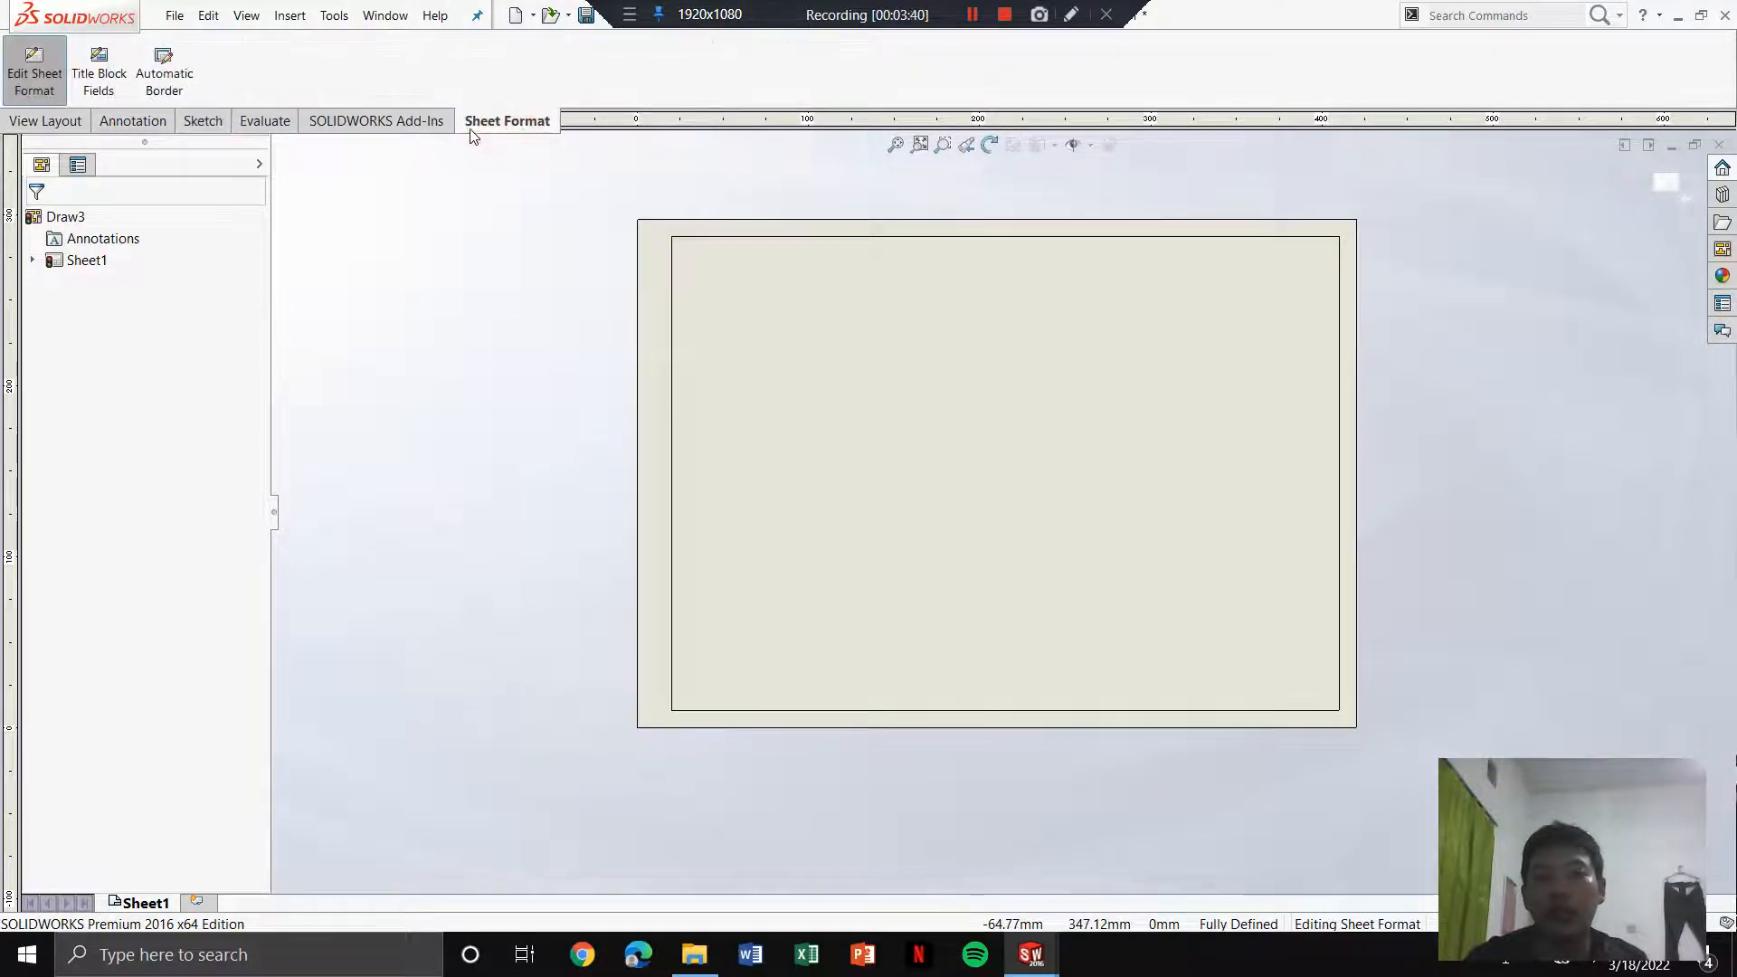
click(38, 60)
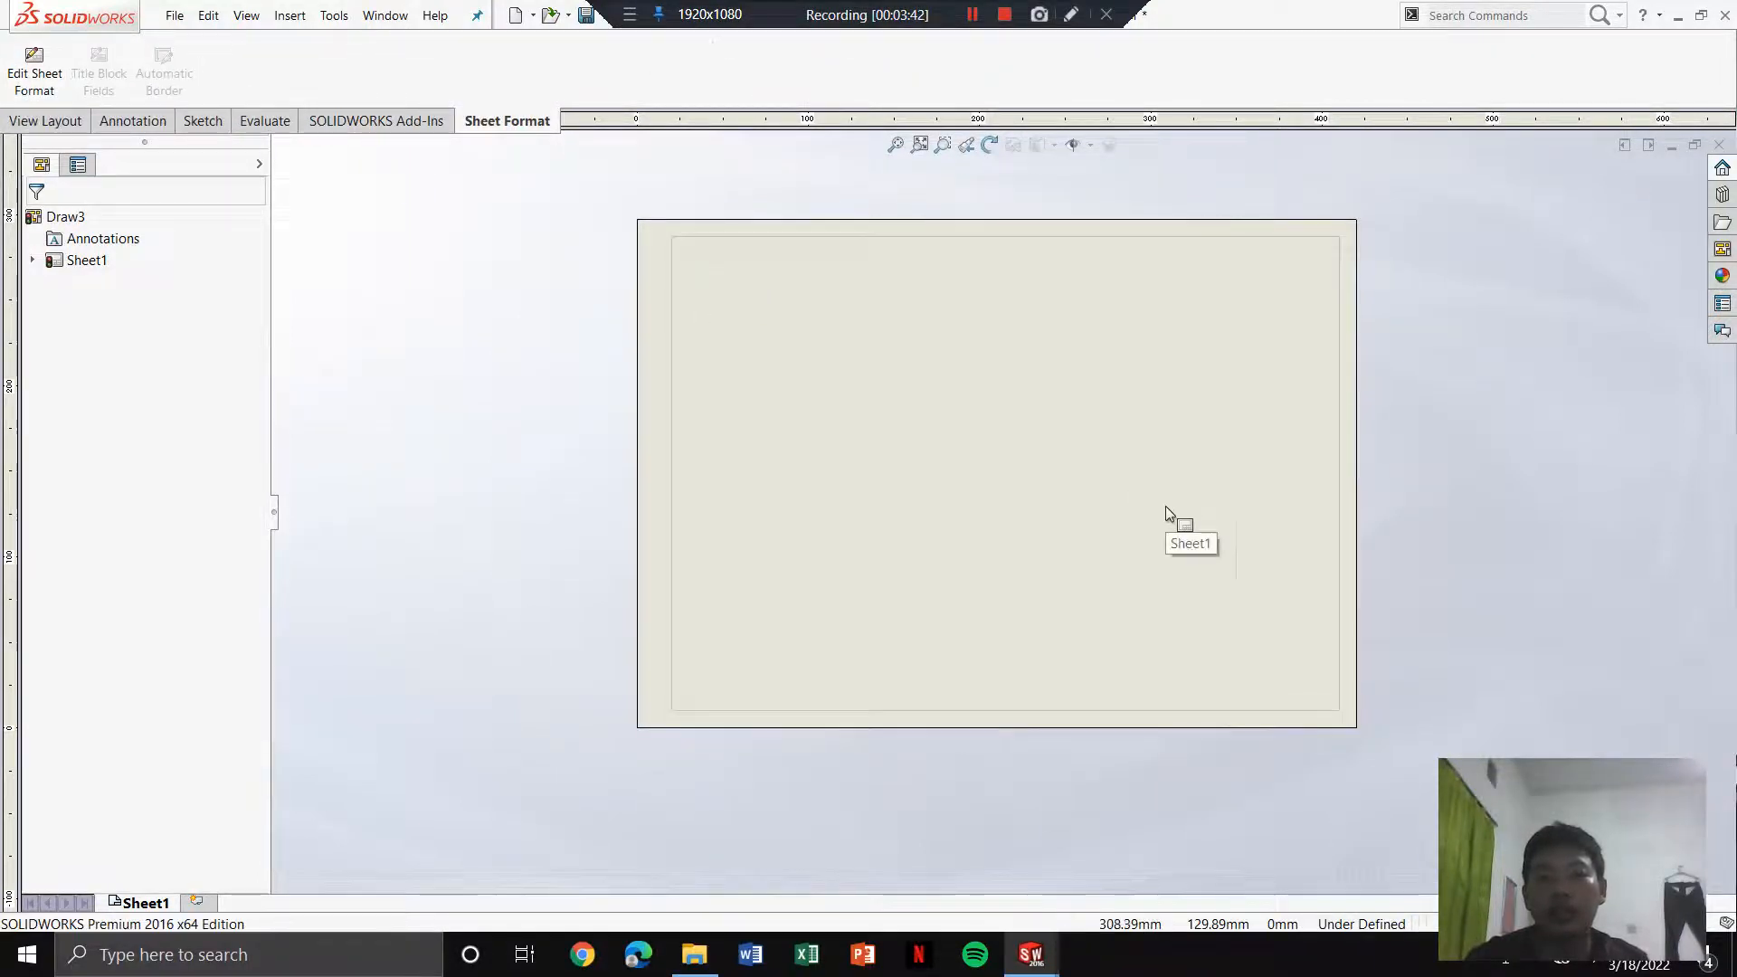
scroll(1165, 507, up, 2)
scroll(1071, 406, down, 1)
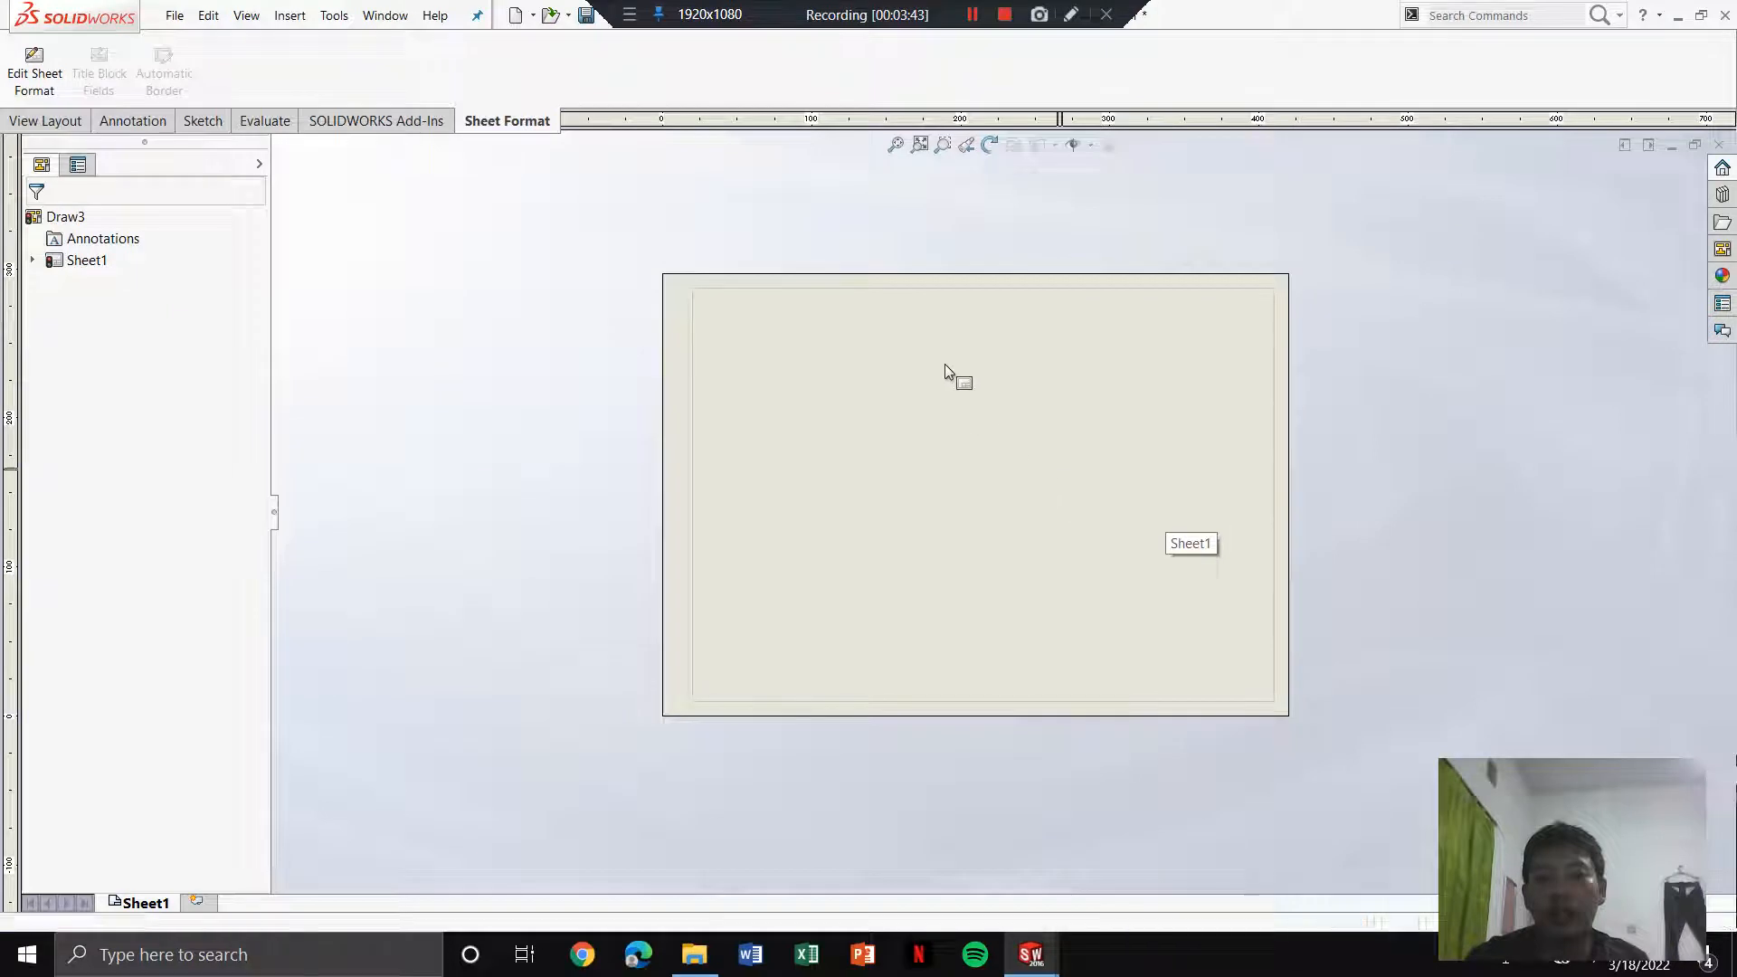
Step: Insert a Standard 3 View of Part1 on the drawing sheet
click(74, 124)
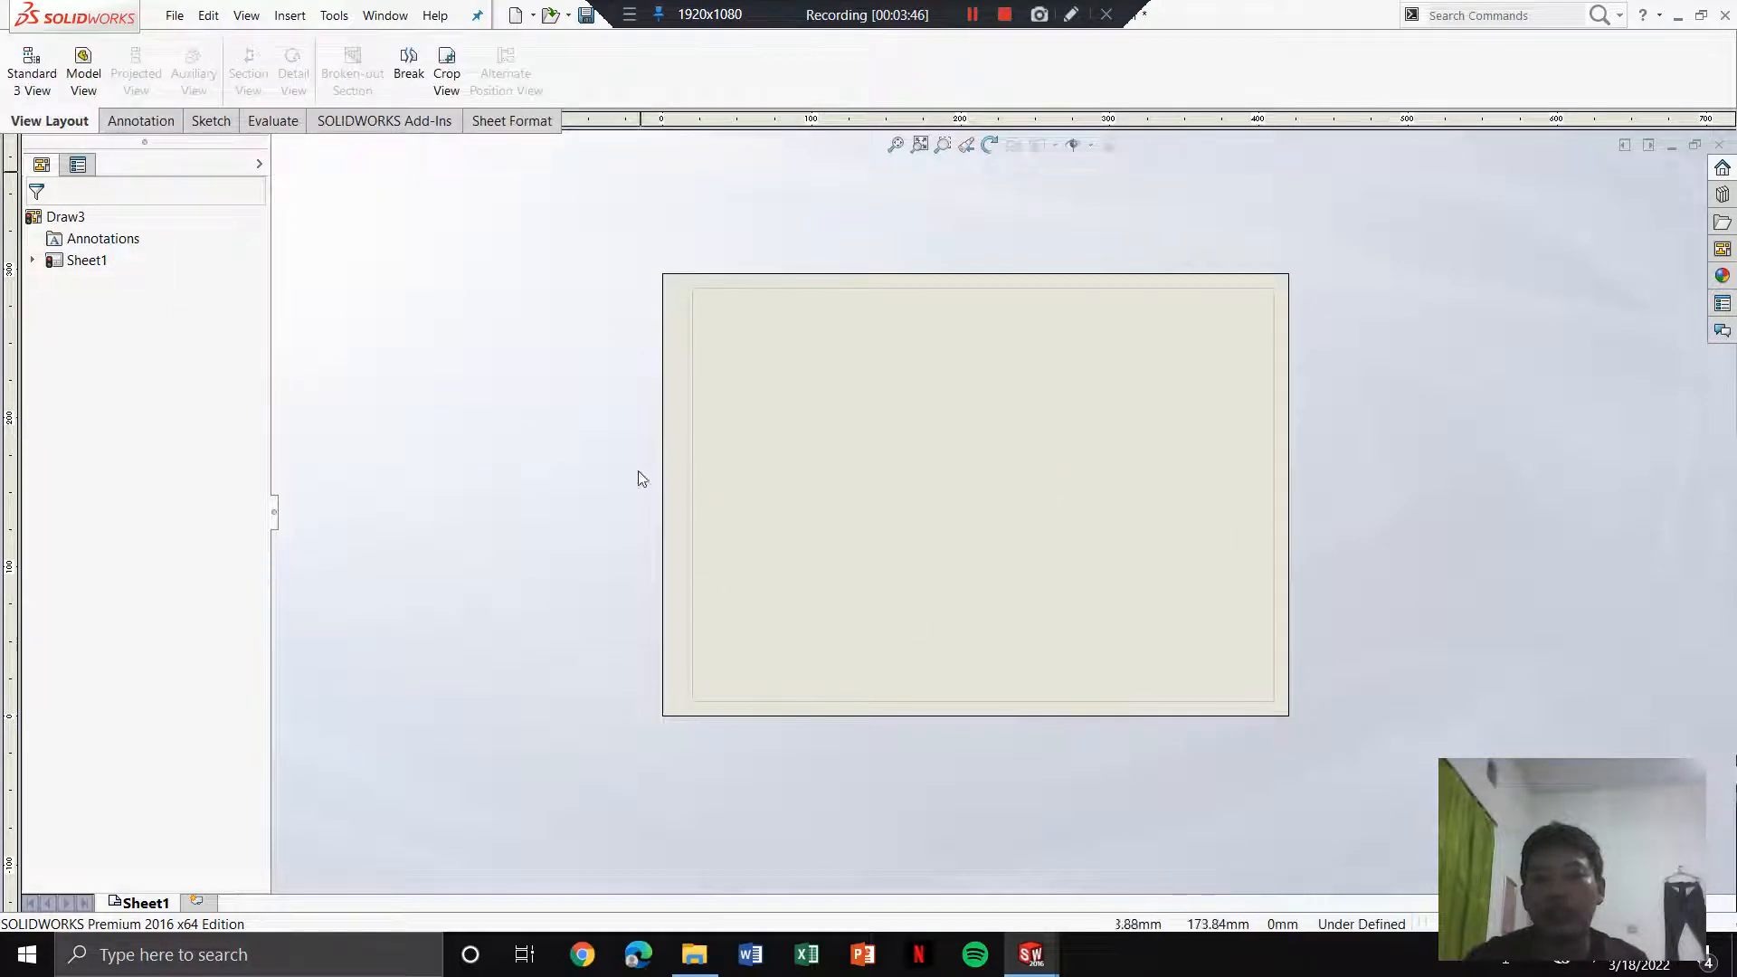
scroll(639, 476, down, 1)
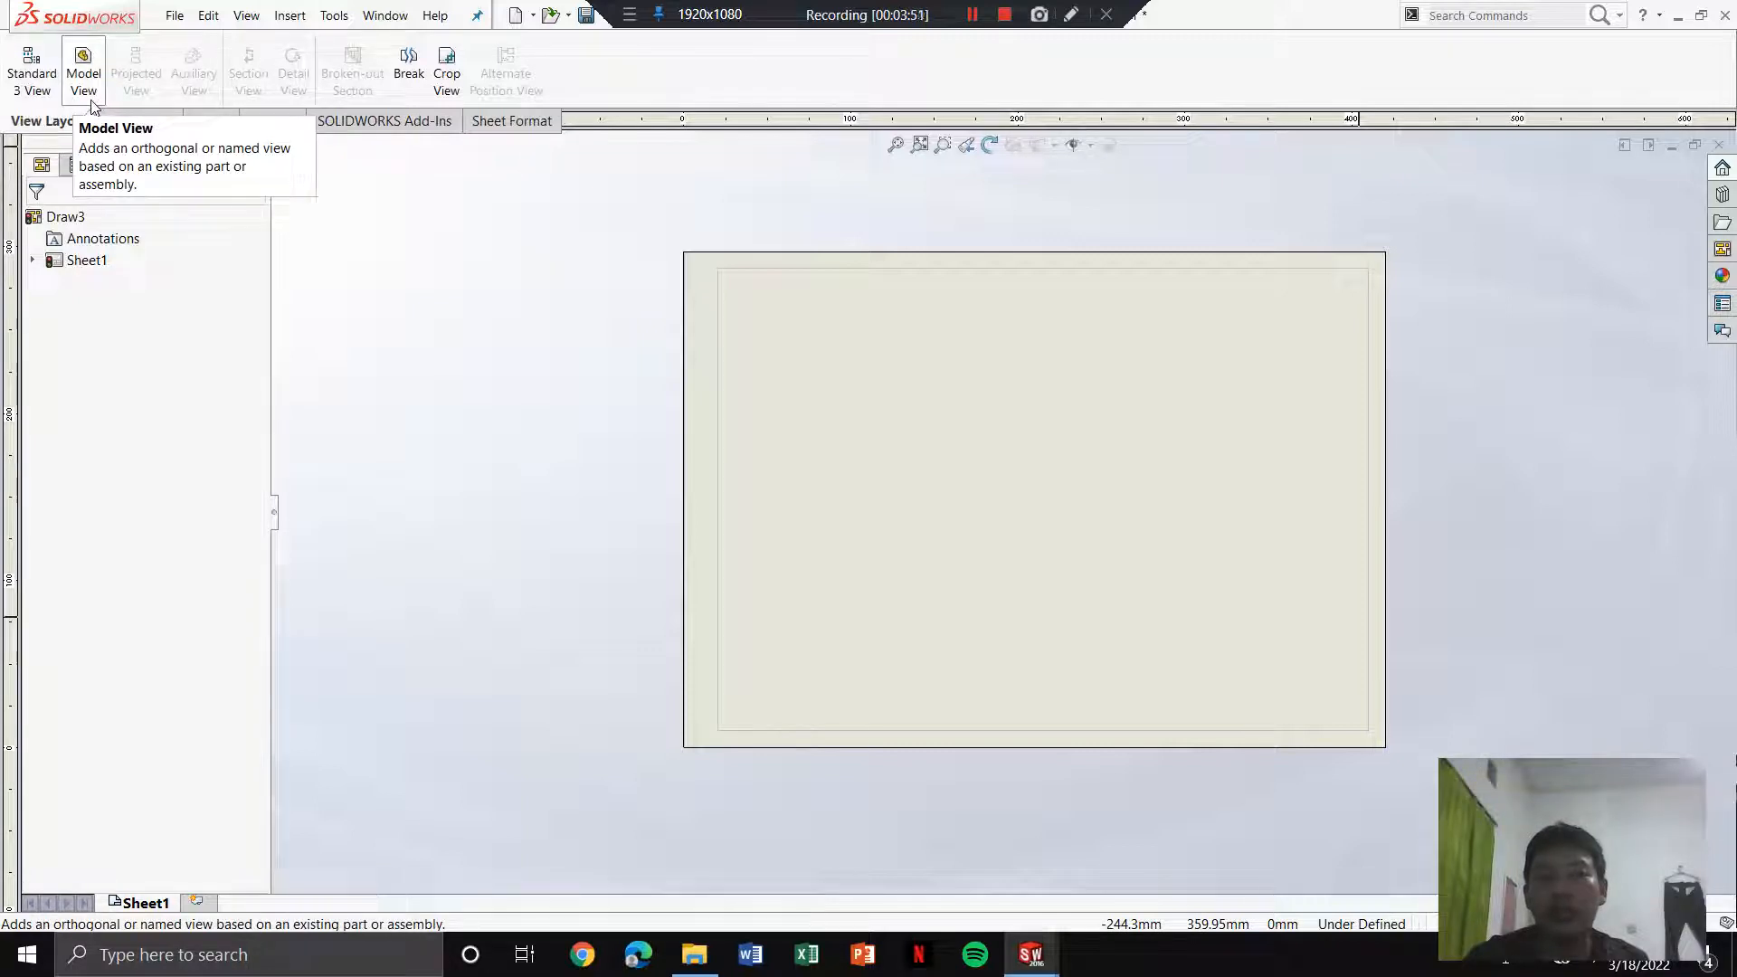
click(40, 96)
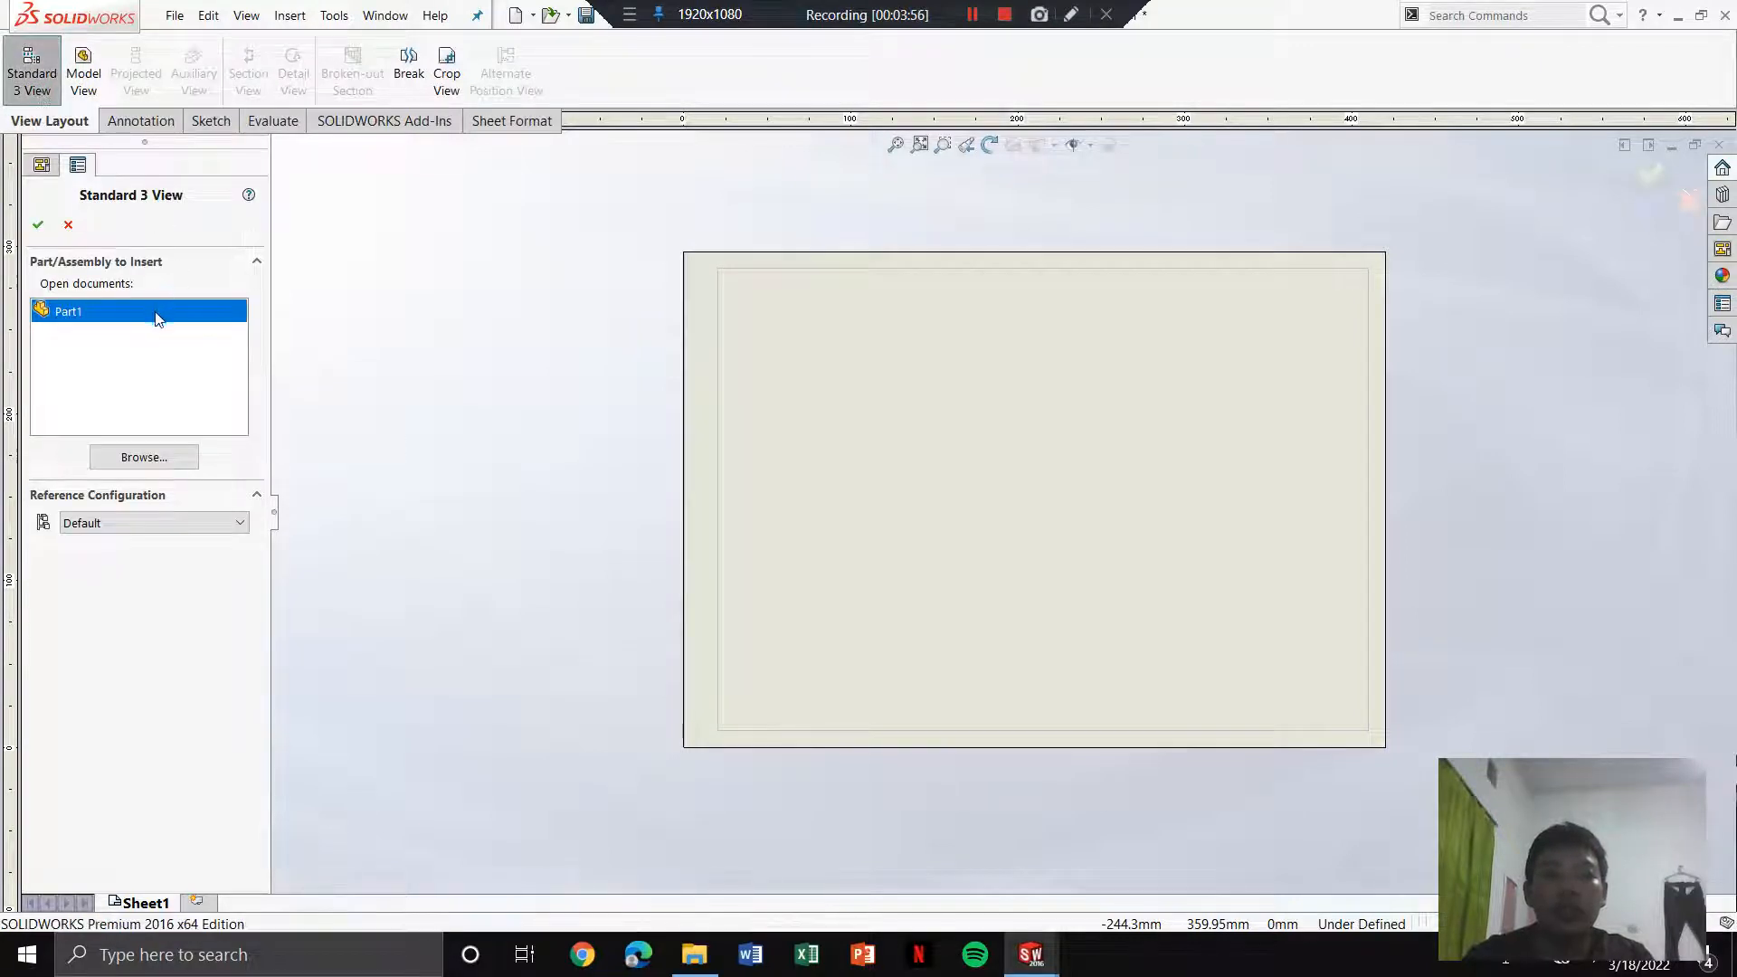
click(157, 318)
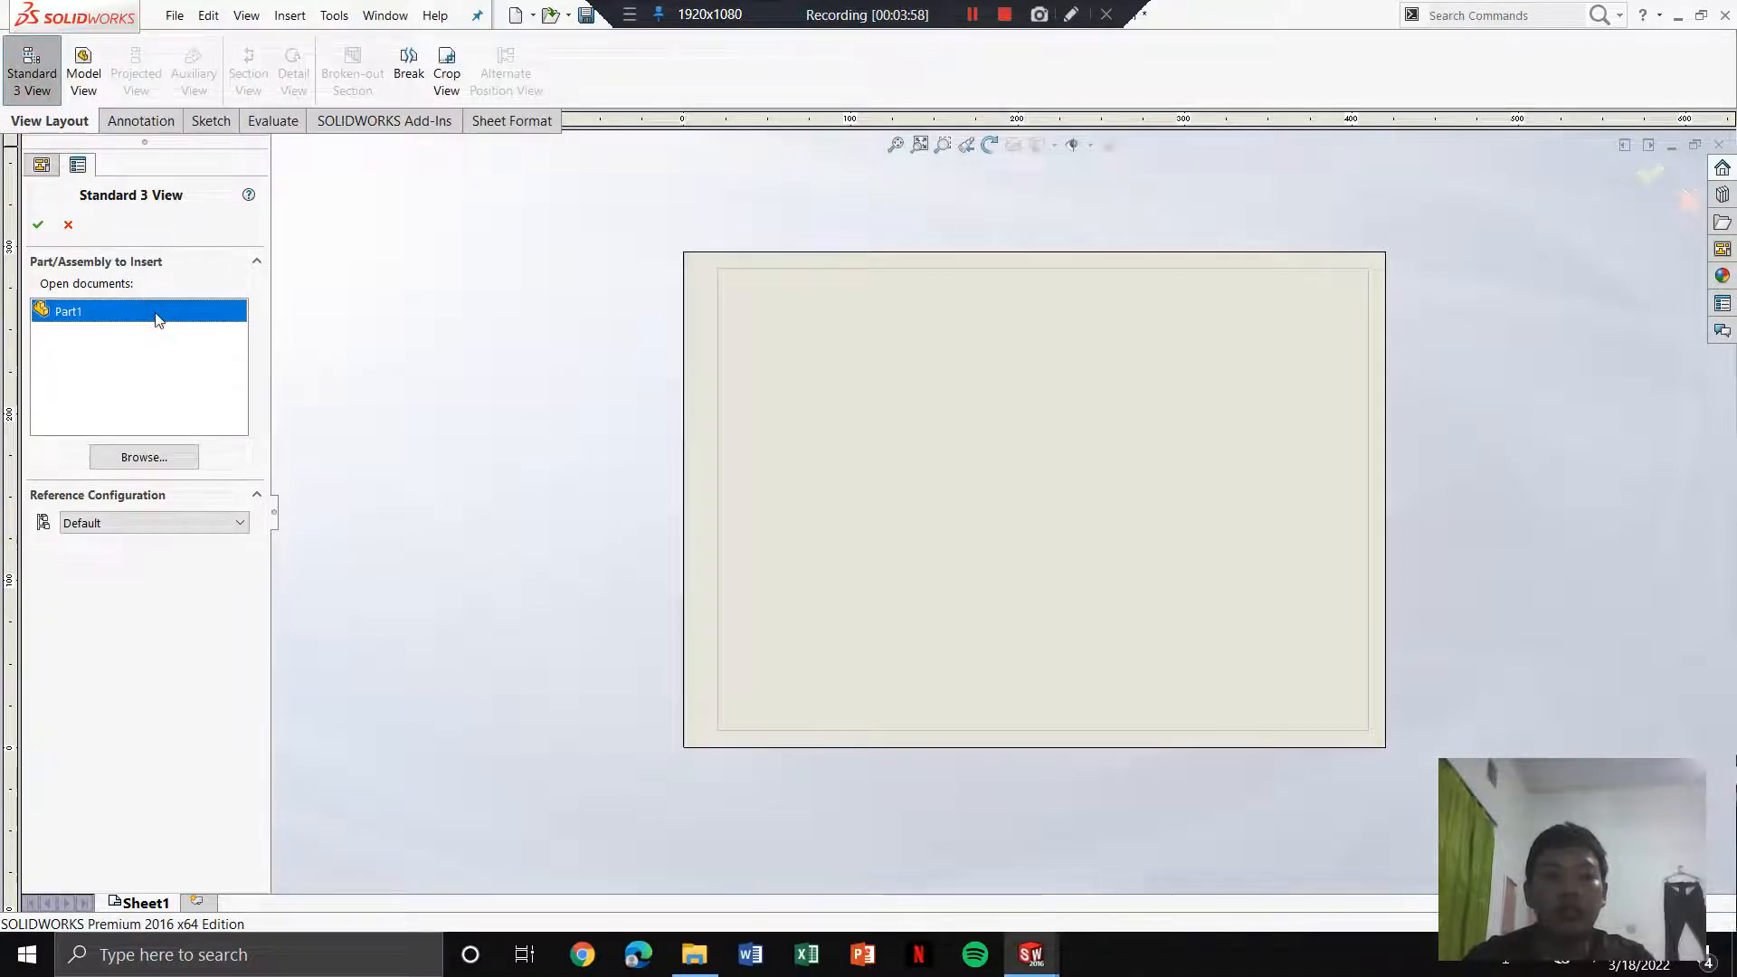
double_click(157, 314)
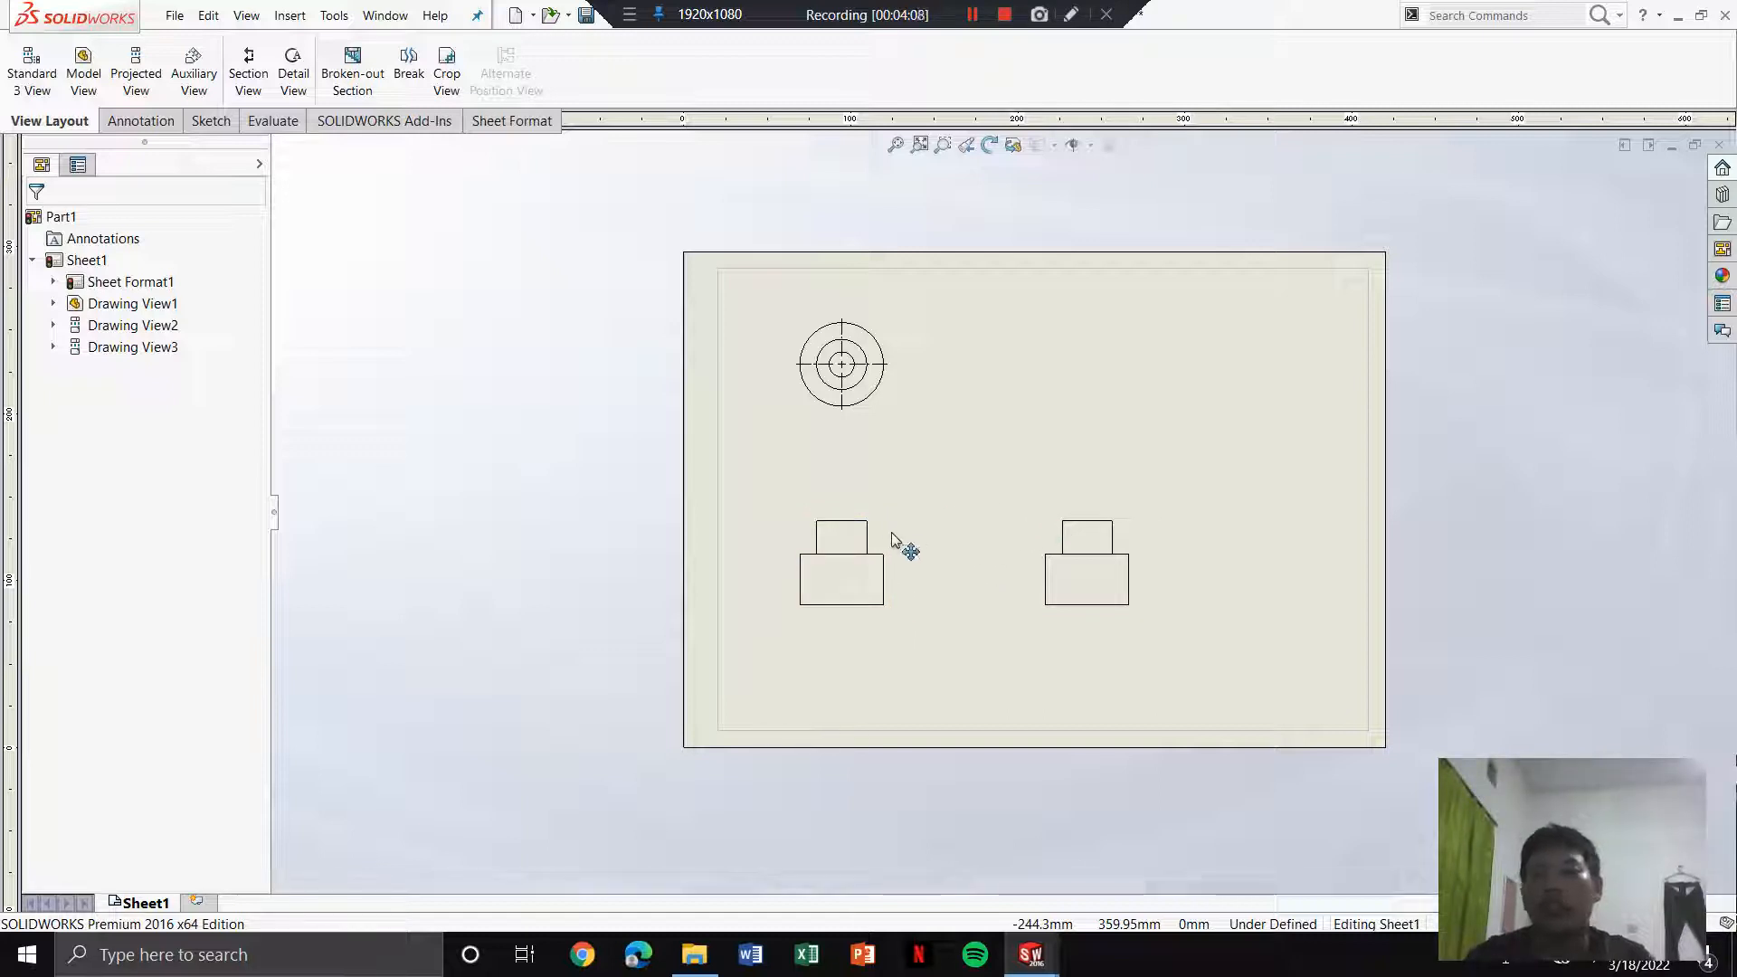
Step: Undo the insertion of the three standard views so the sheet is empty again
click(882, 407)
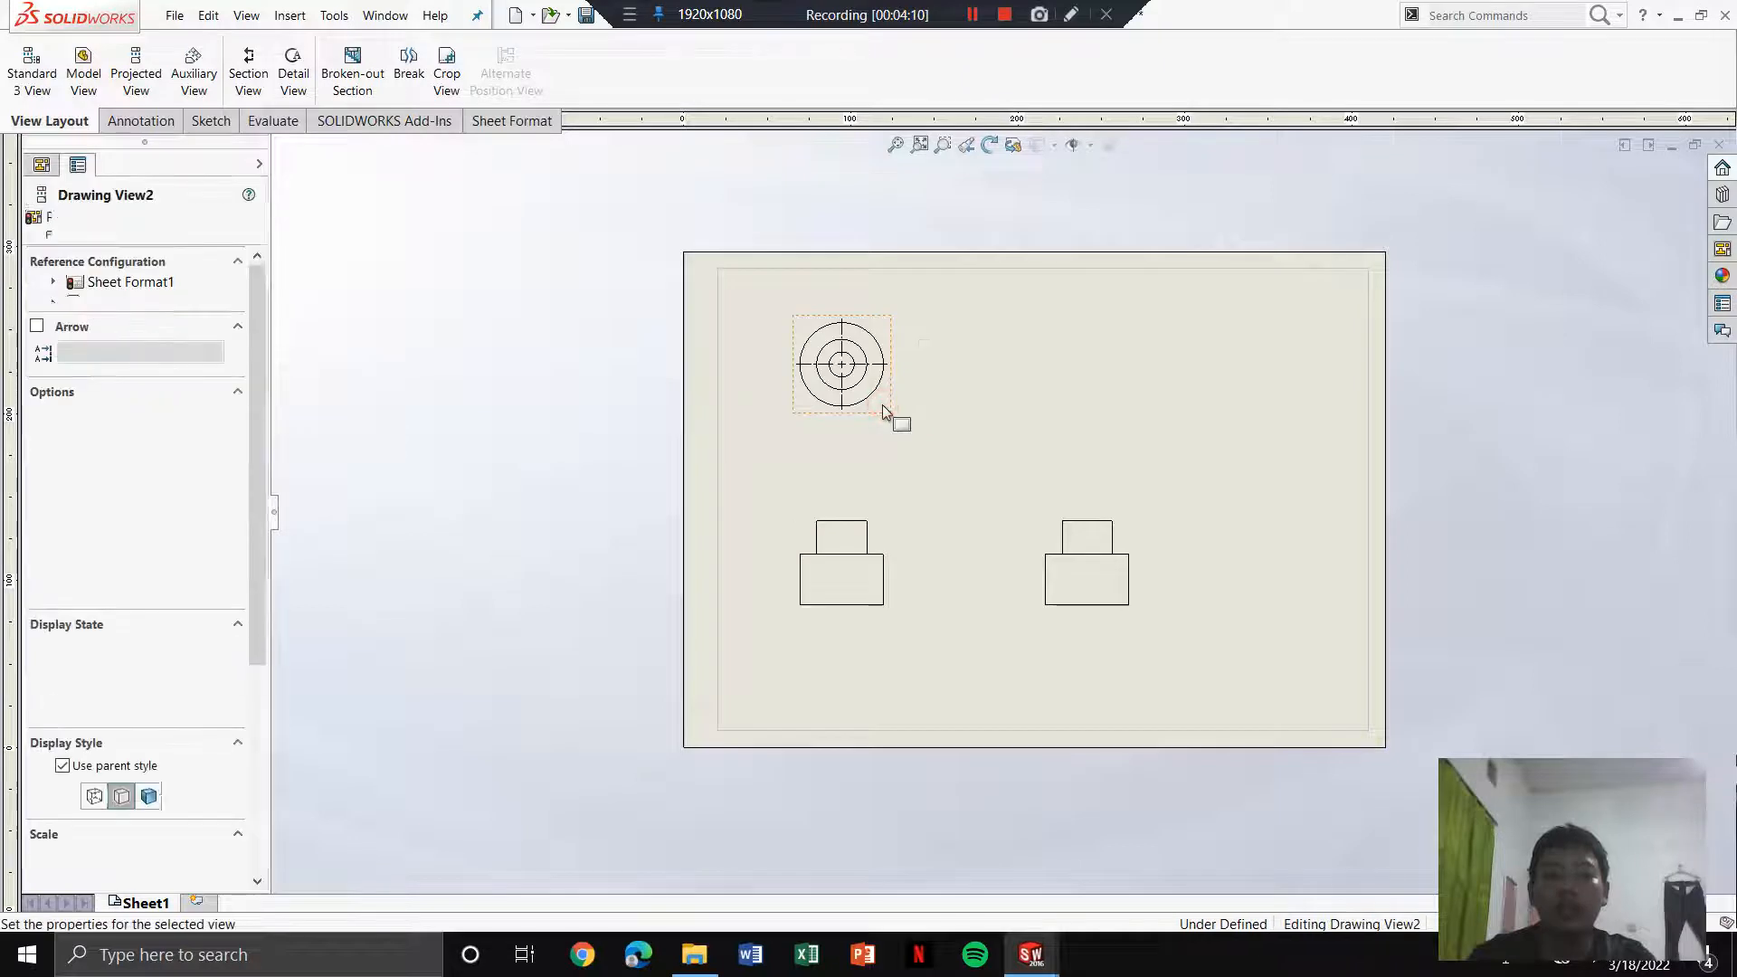
click(899, 506)
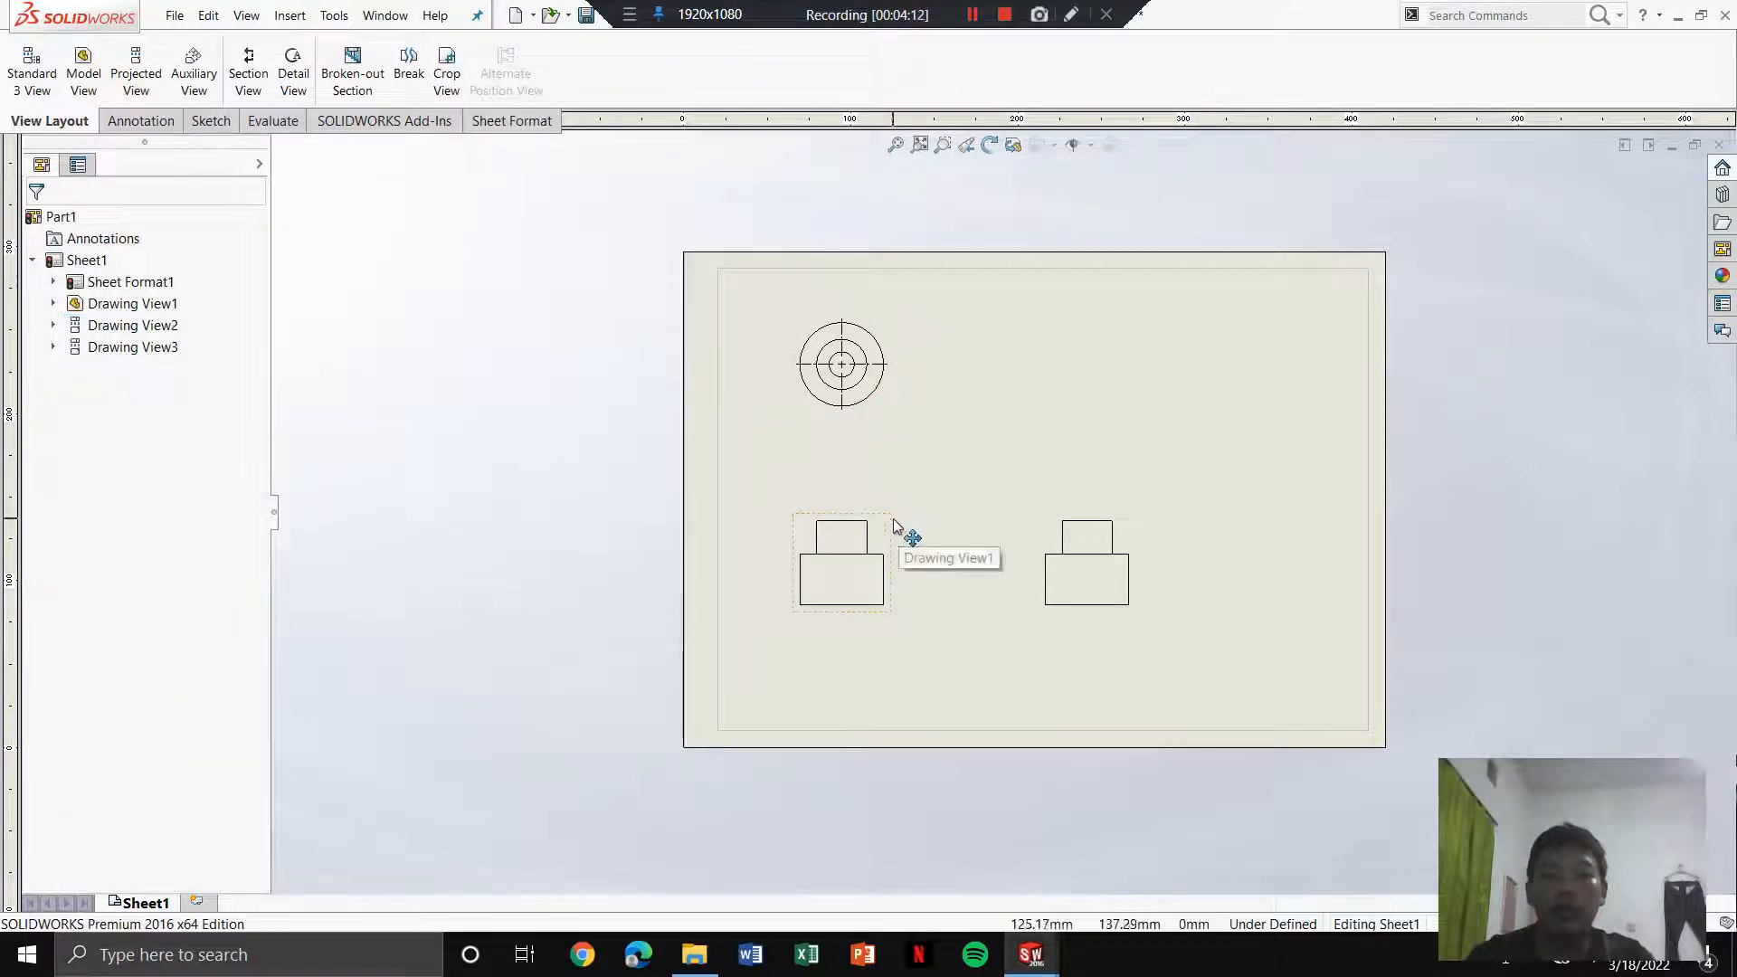
key(ctrl+z)
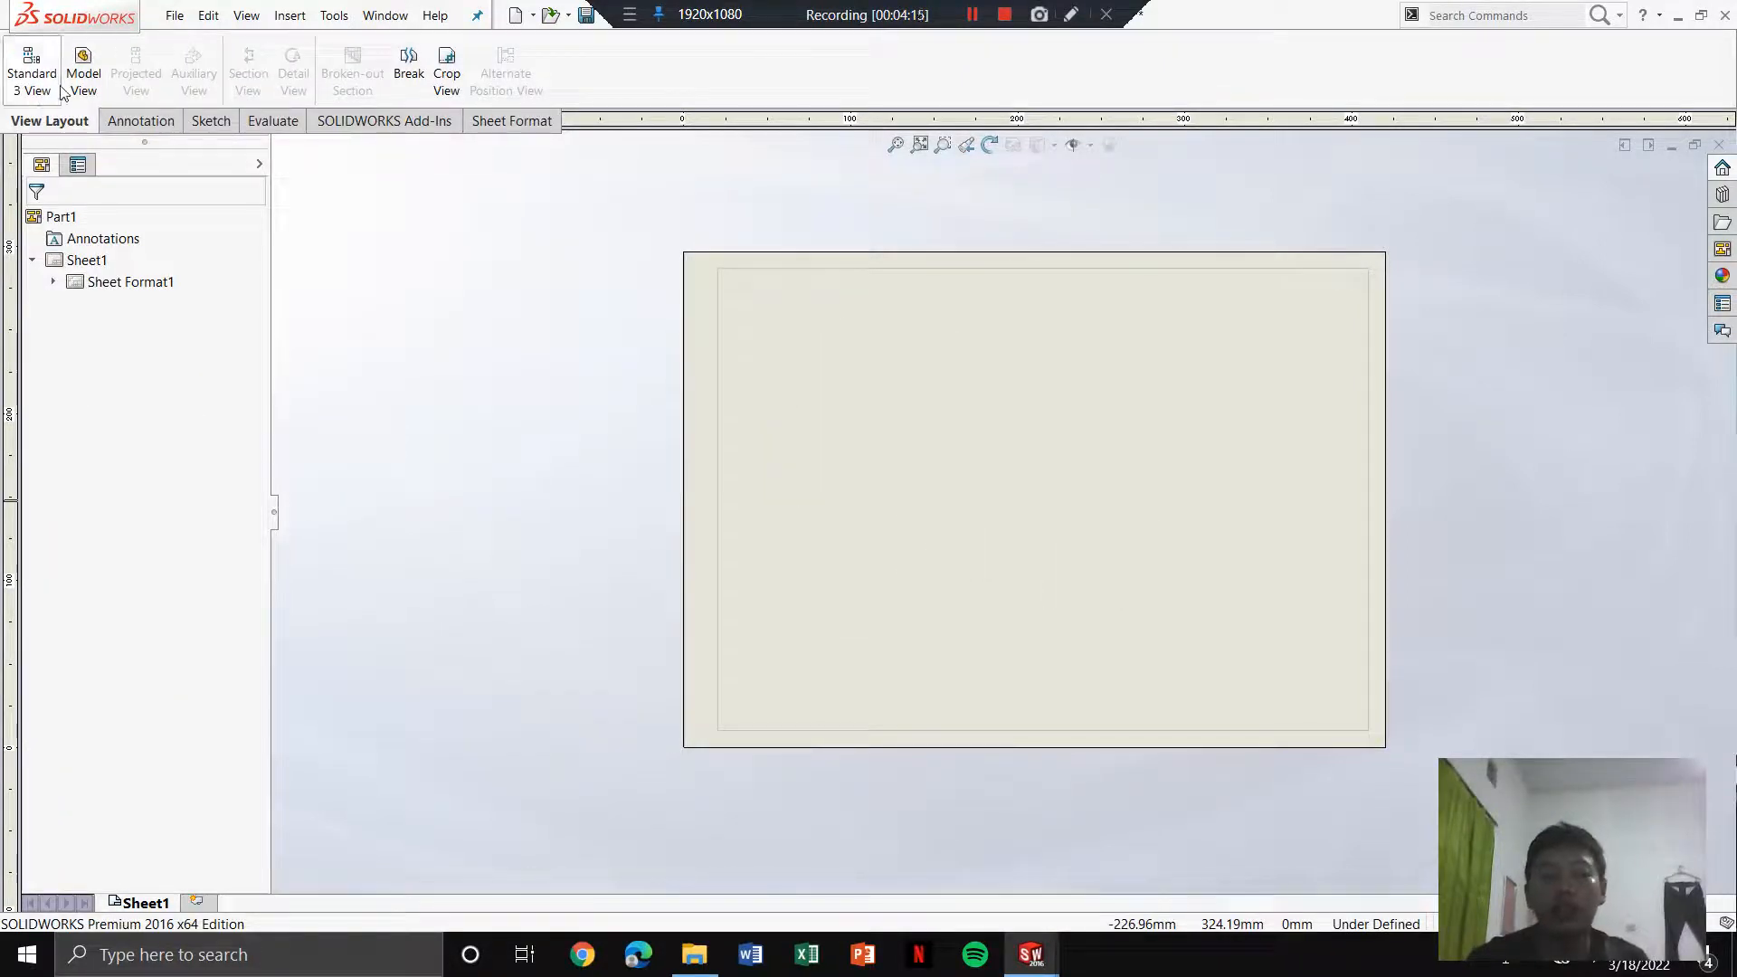
Step: Insert a Model View of Part1 in the front orientation, placed left of the sheet's centre
click(84, 72)
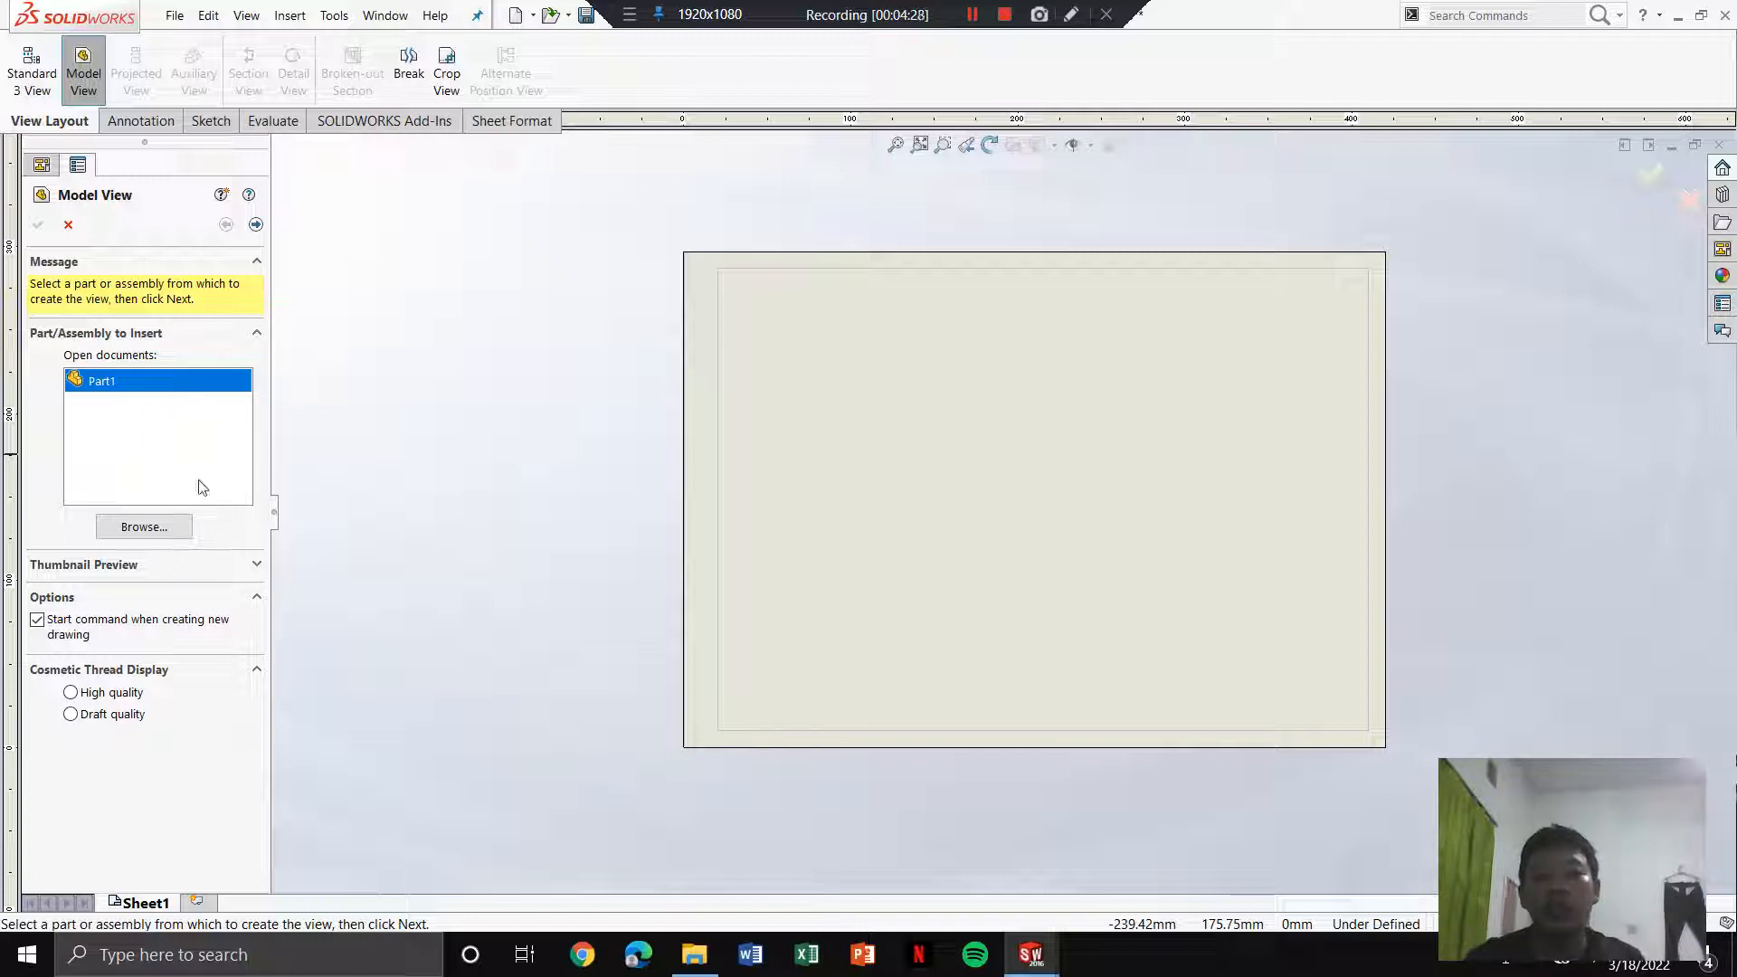
double_click(160, 382)
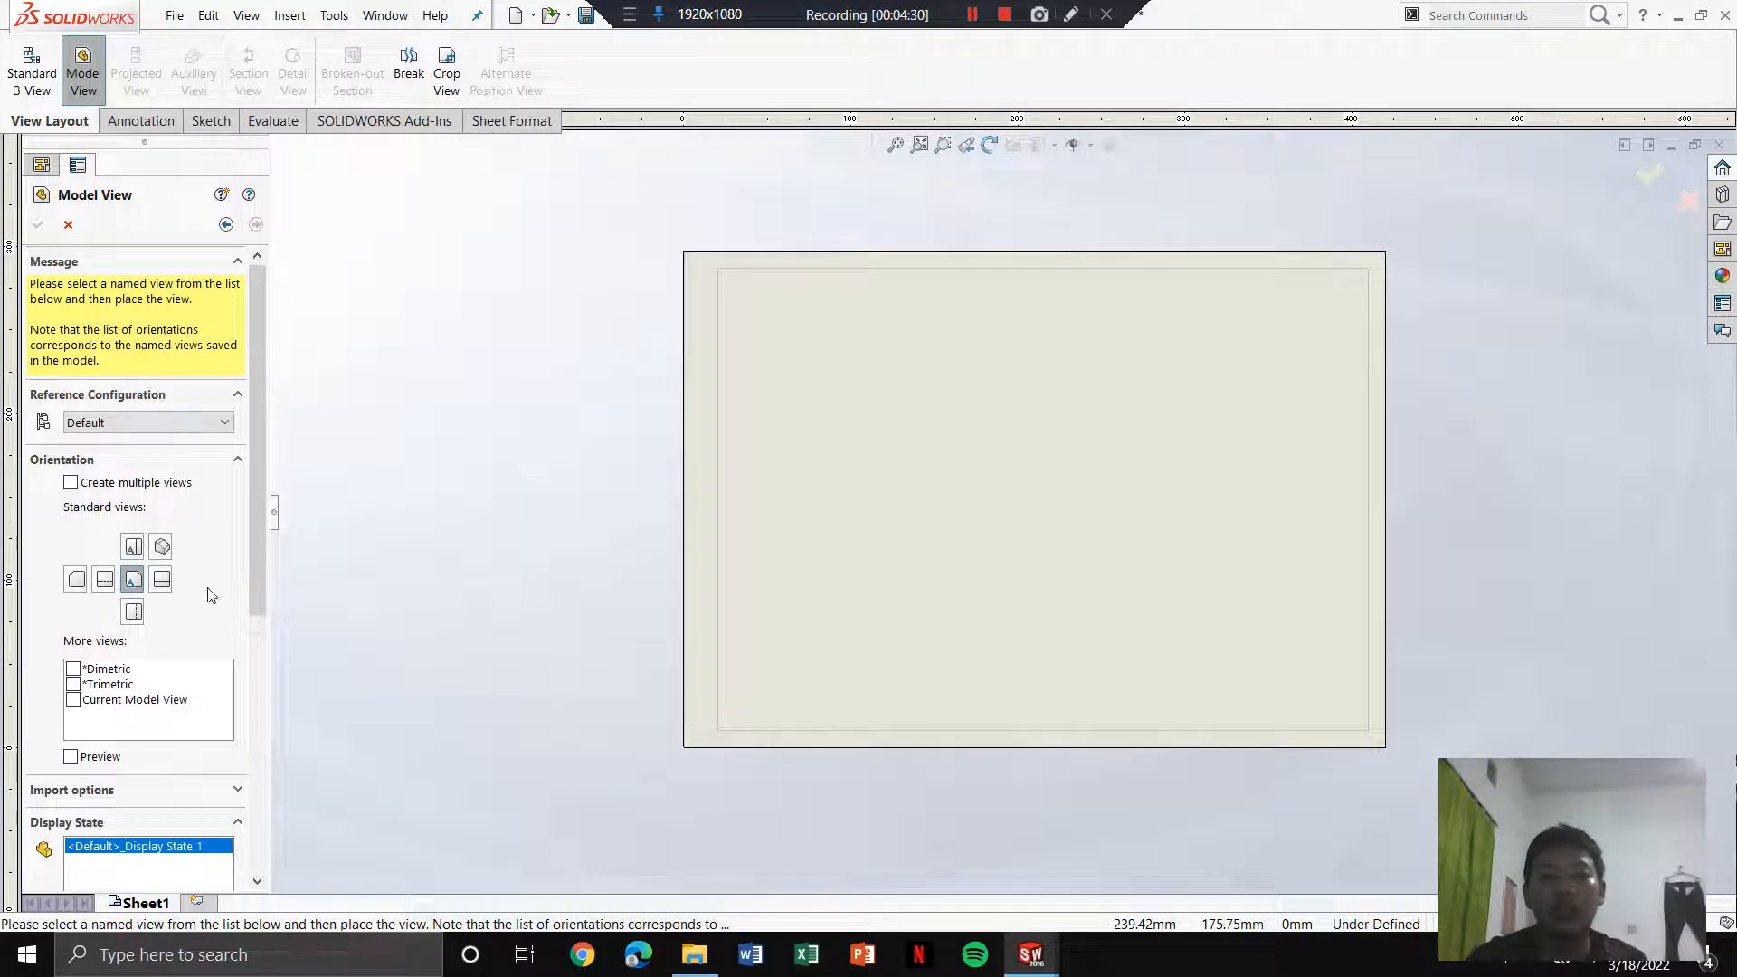
scroll(196, 527, down, 3)
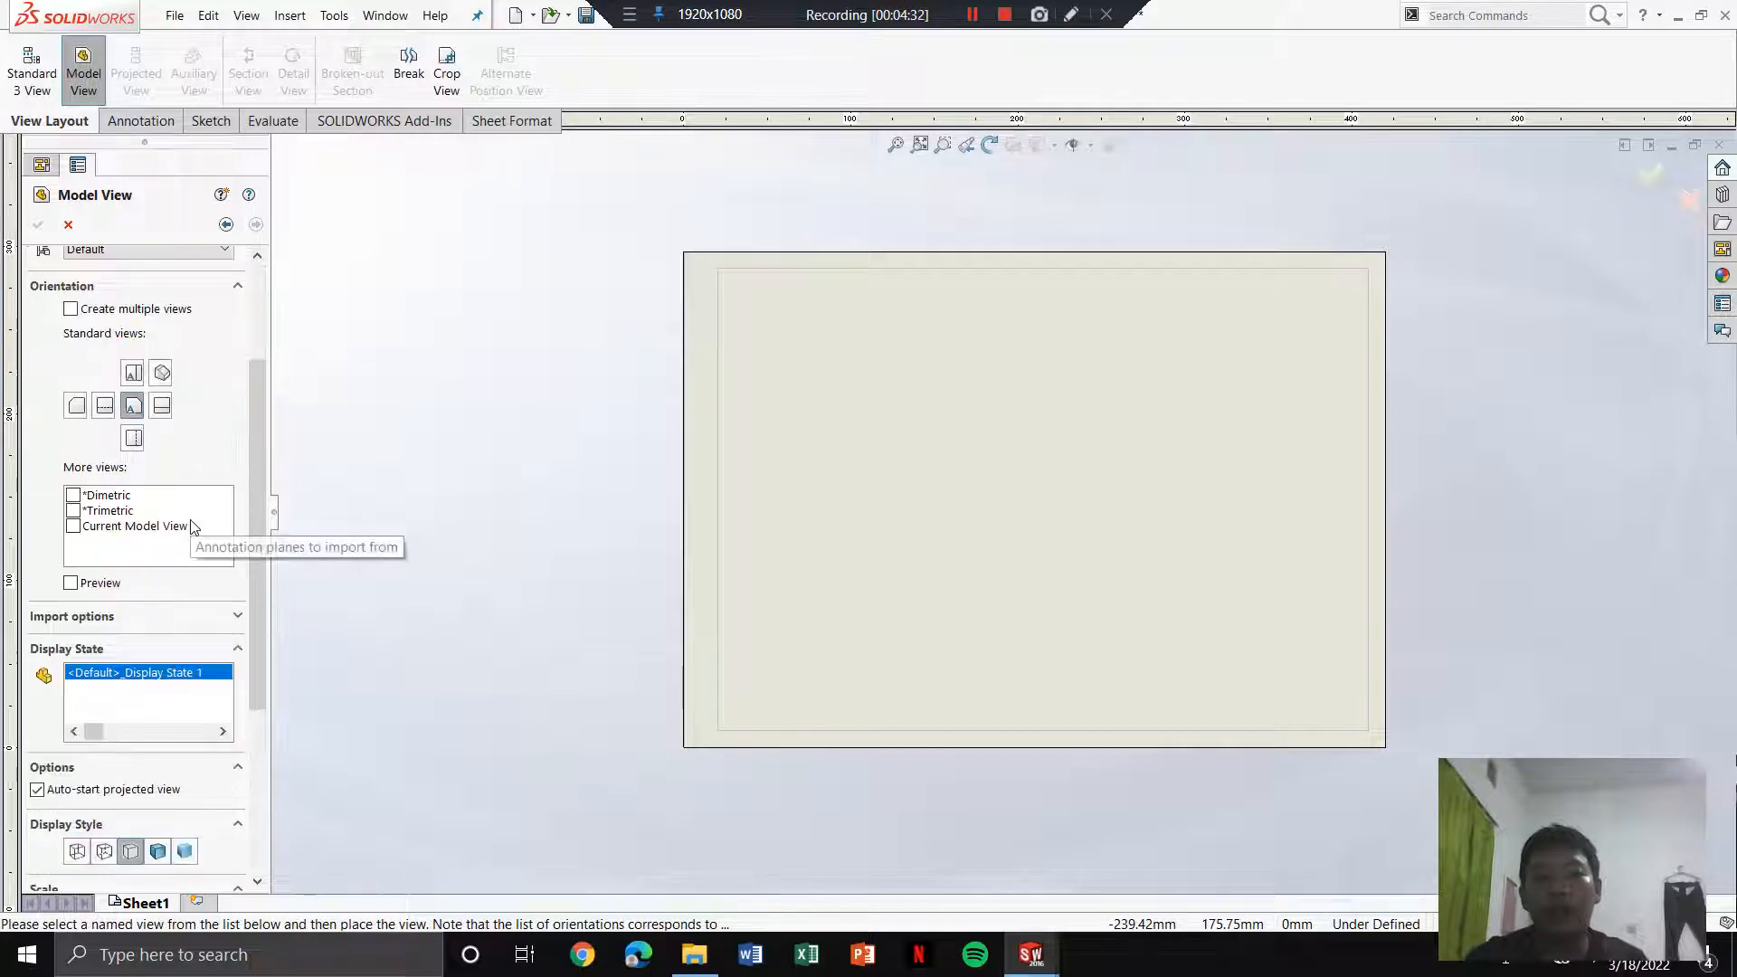
scroll(233, 415, up, 3)
scroll(199, 467, down, 3)
scroll(205, 470, up, 3)
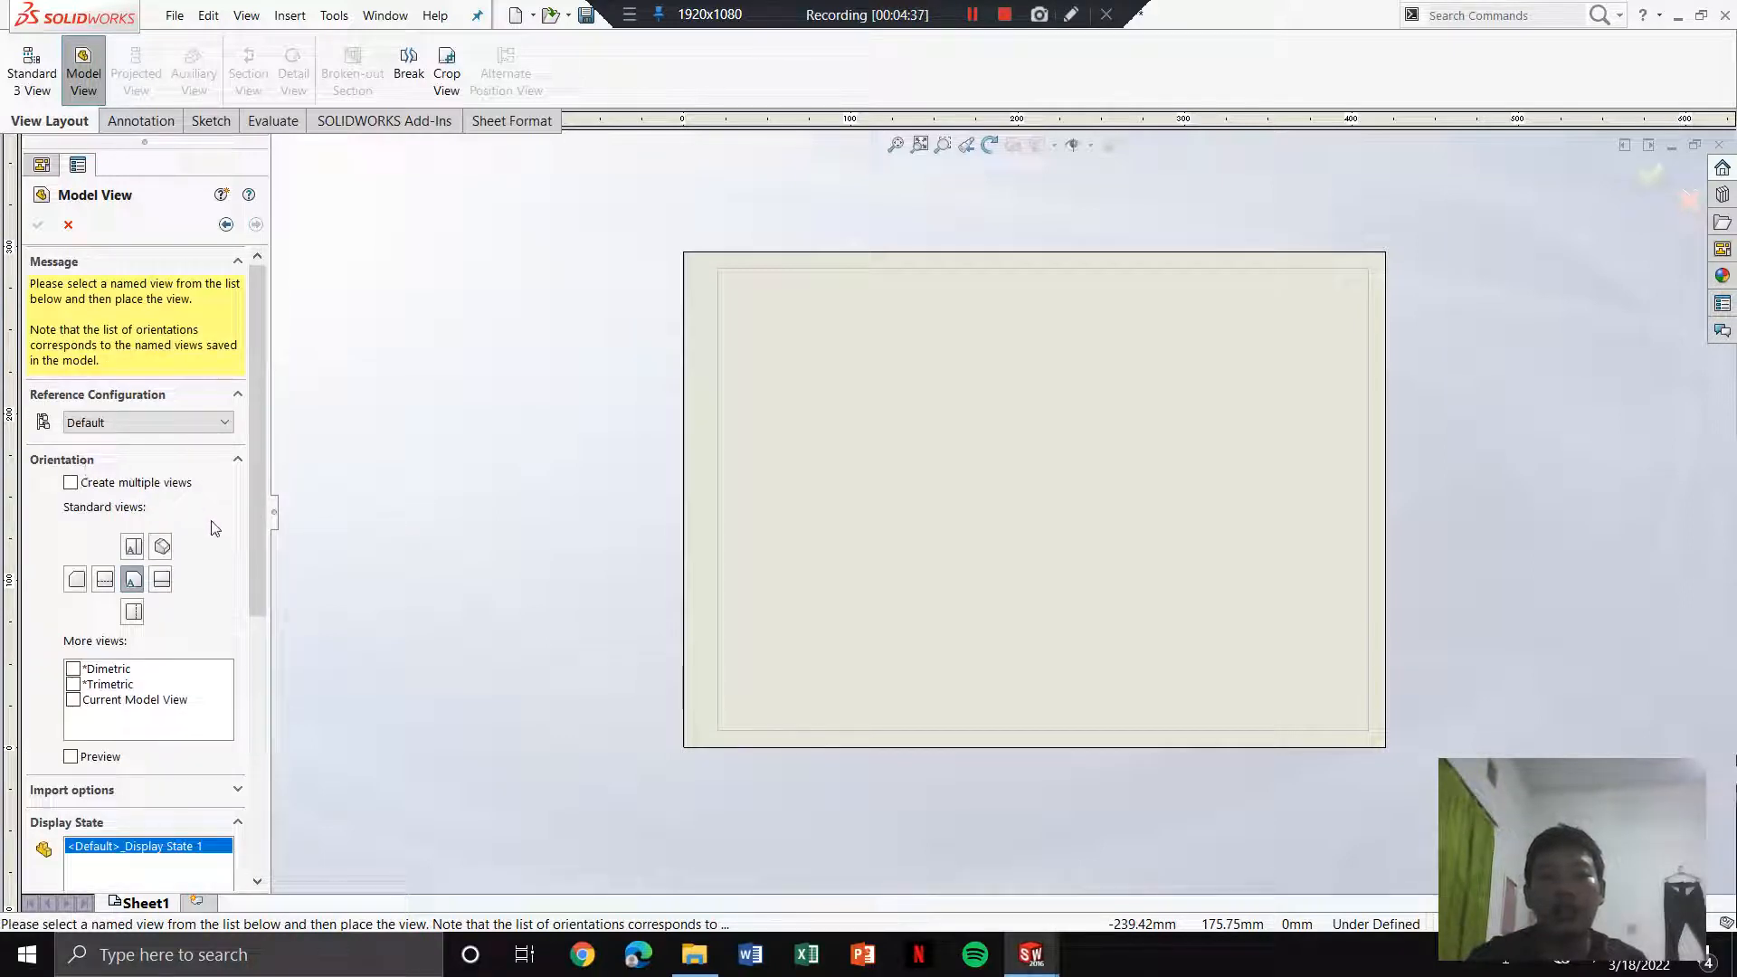
scroll(214, 528, down, 3)
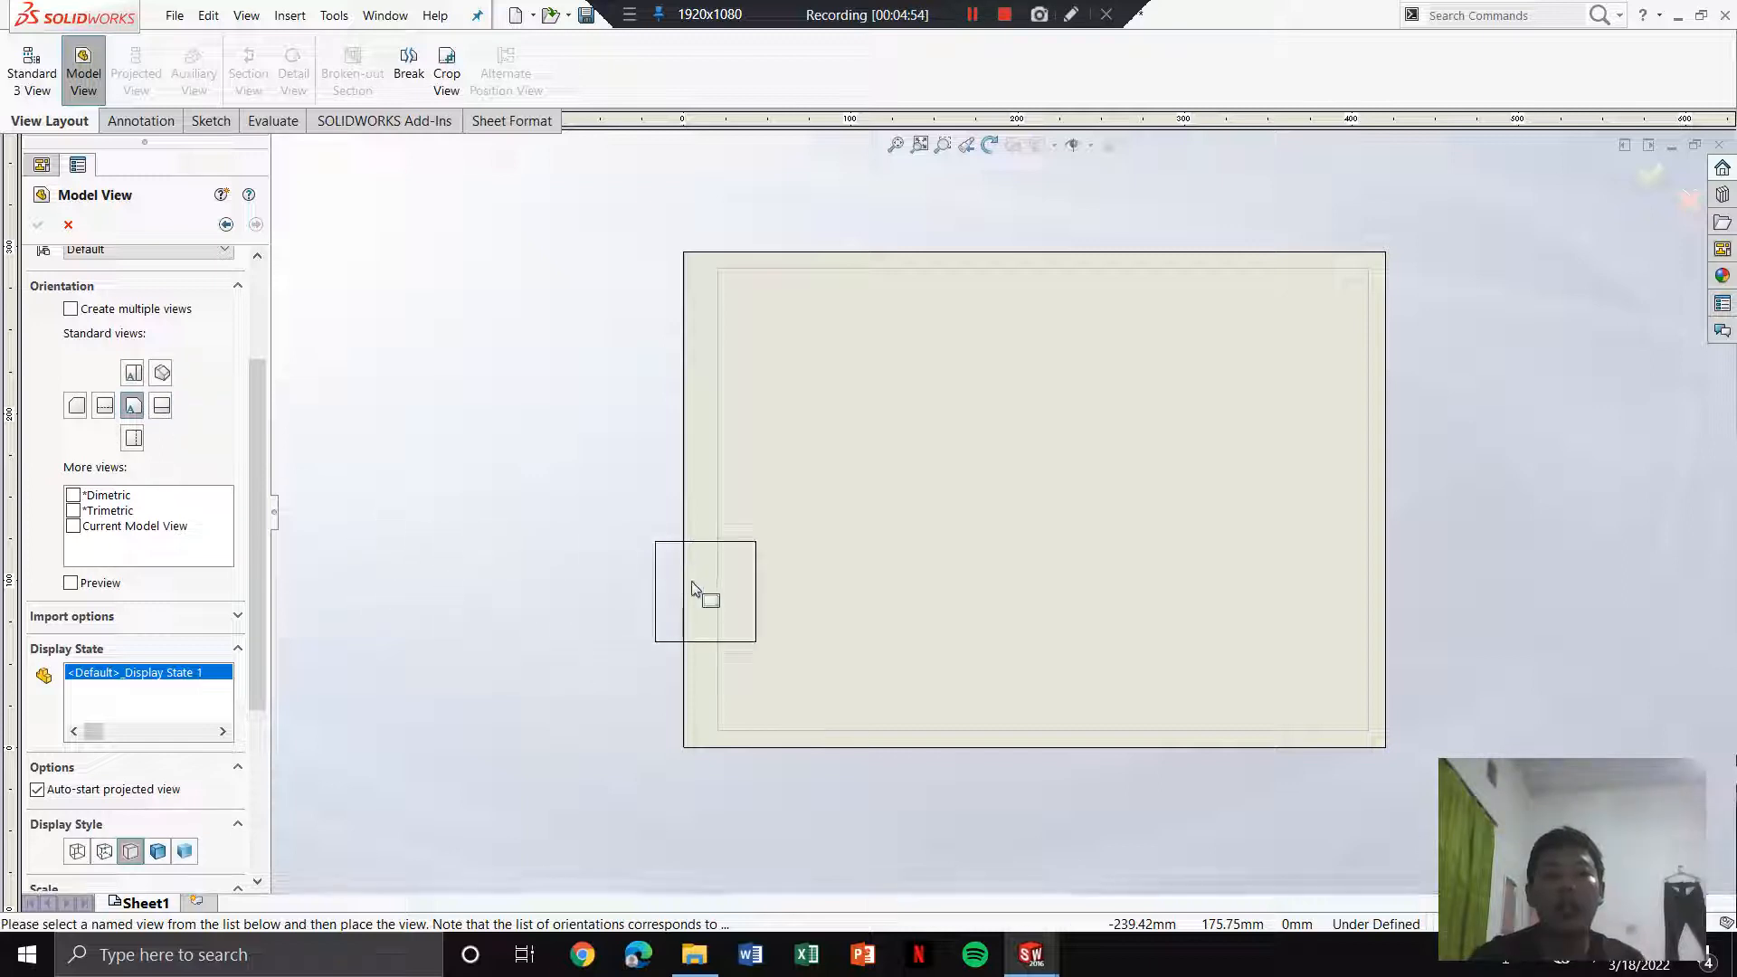
click(910, 508)
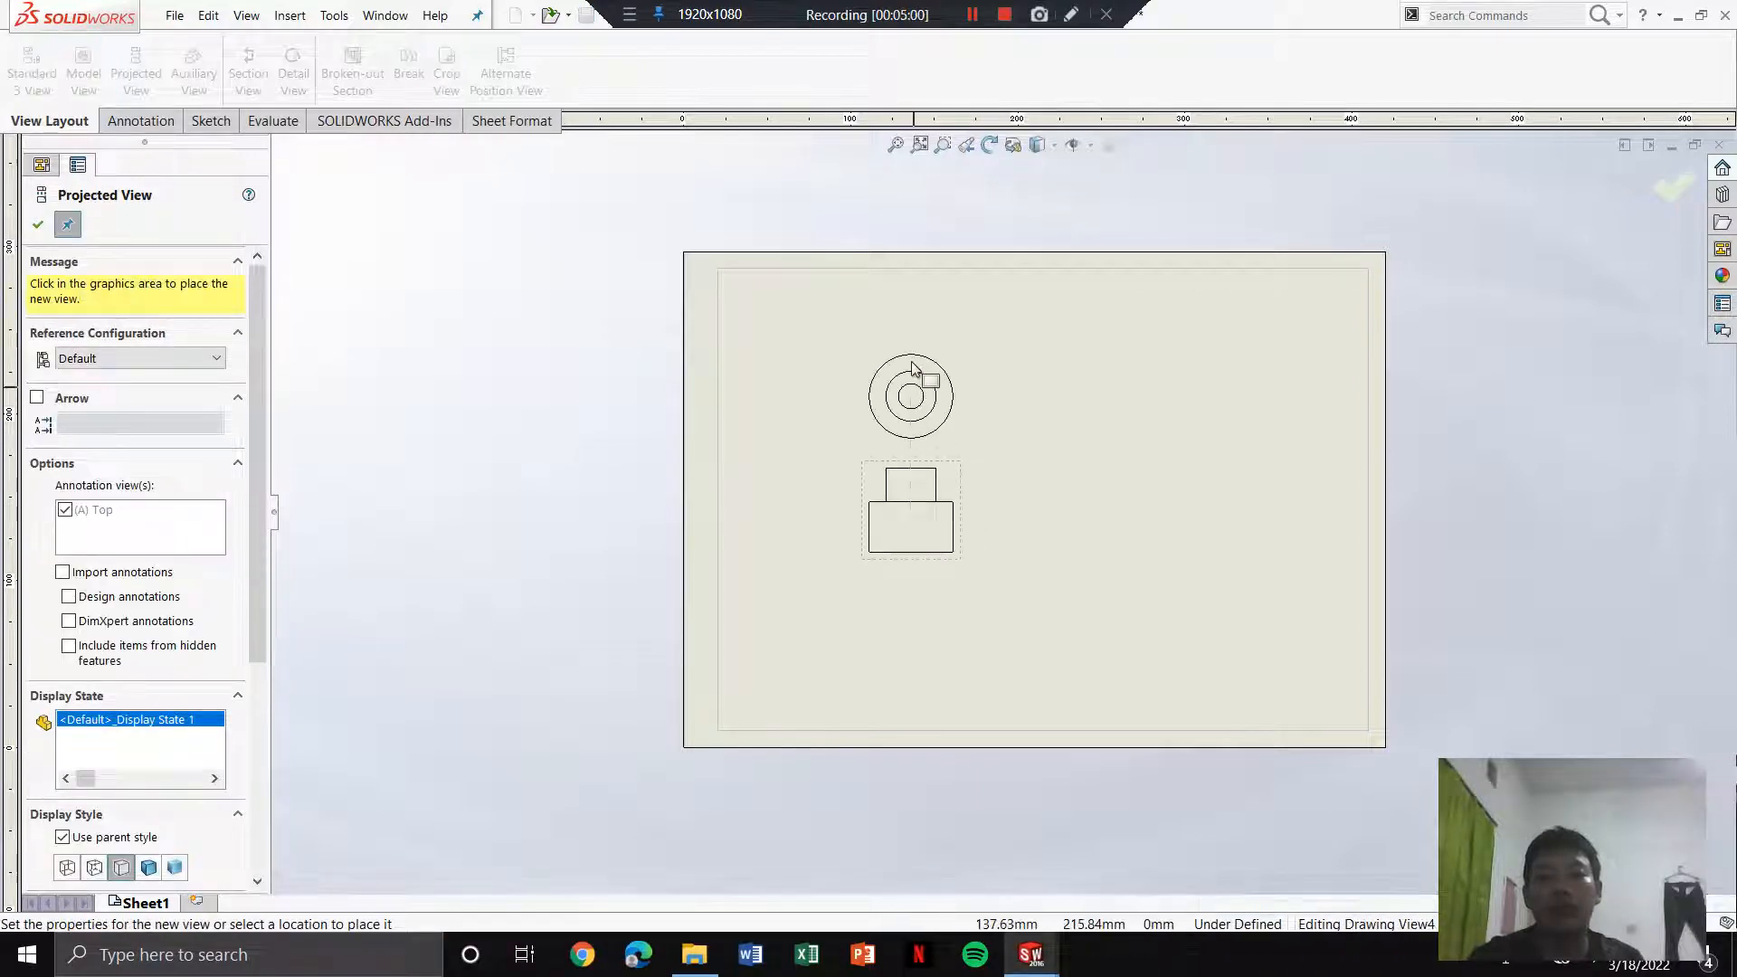
Step: Project a top view above the front view and an isometric view diagonally up to its right
click(911, 365)
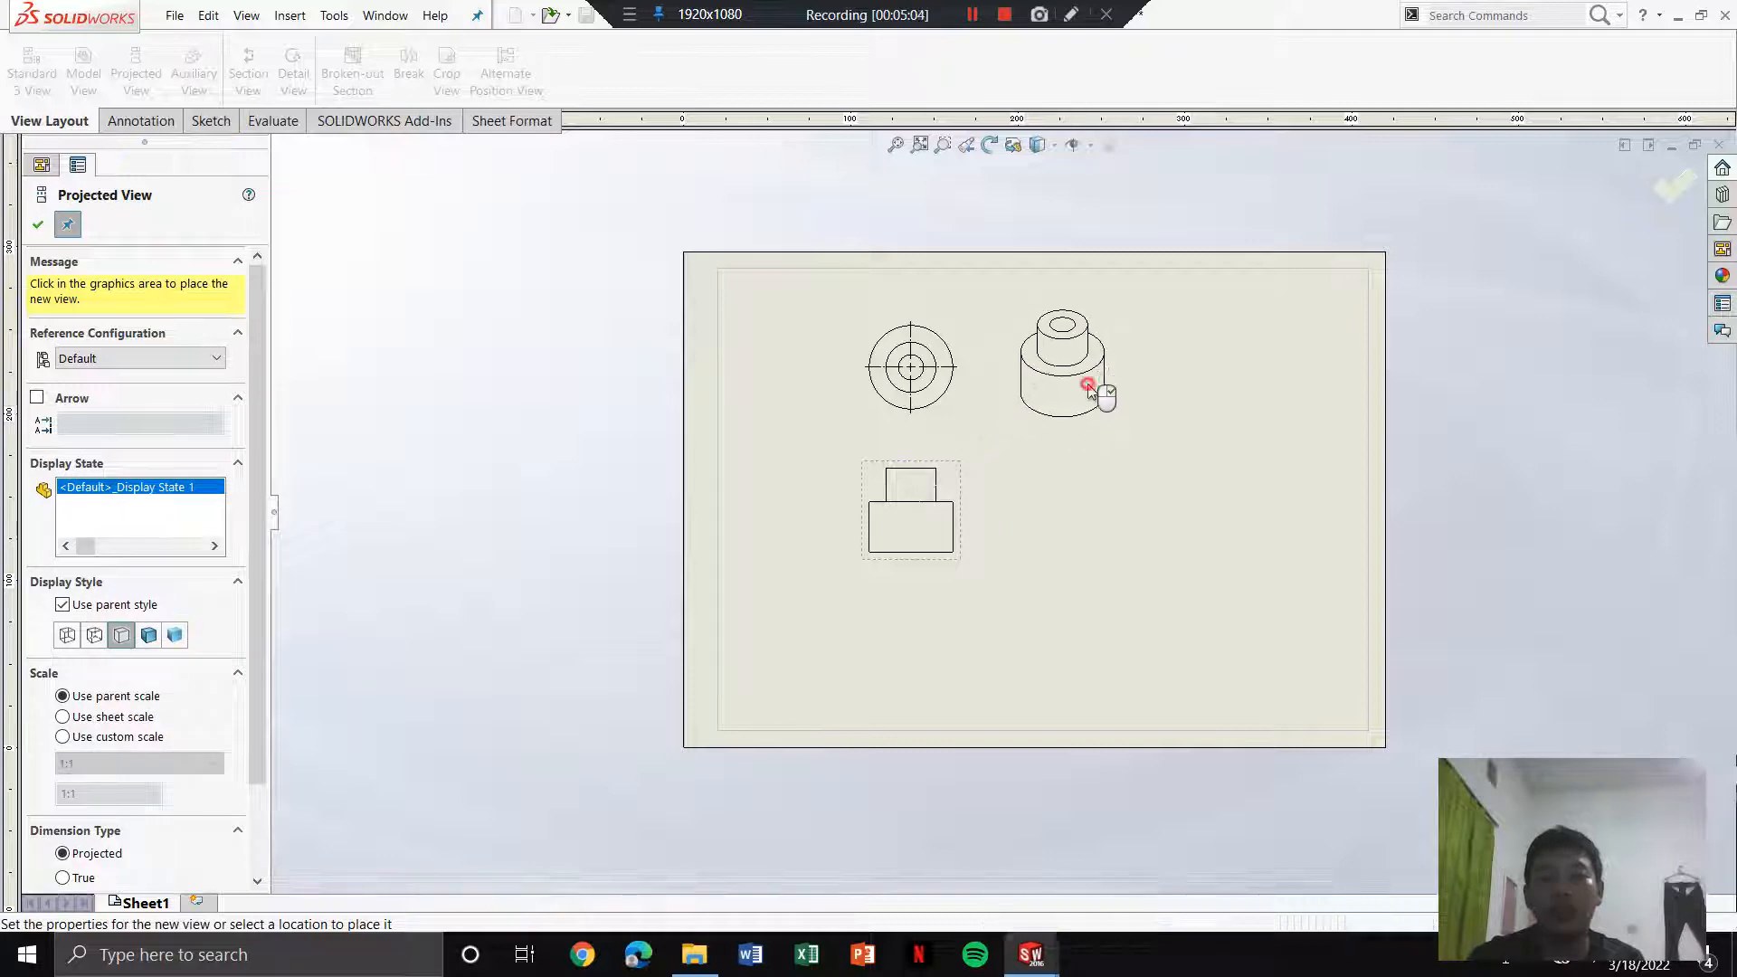
click(1095, 389)
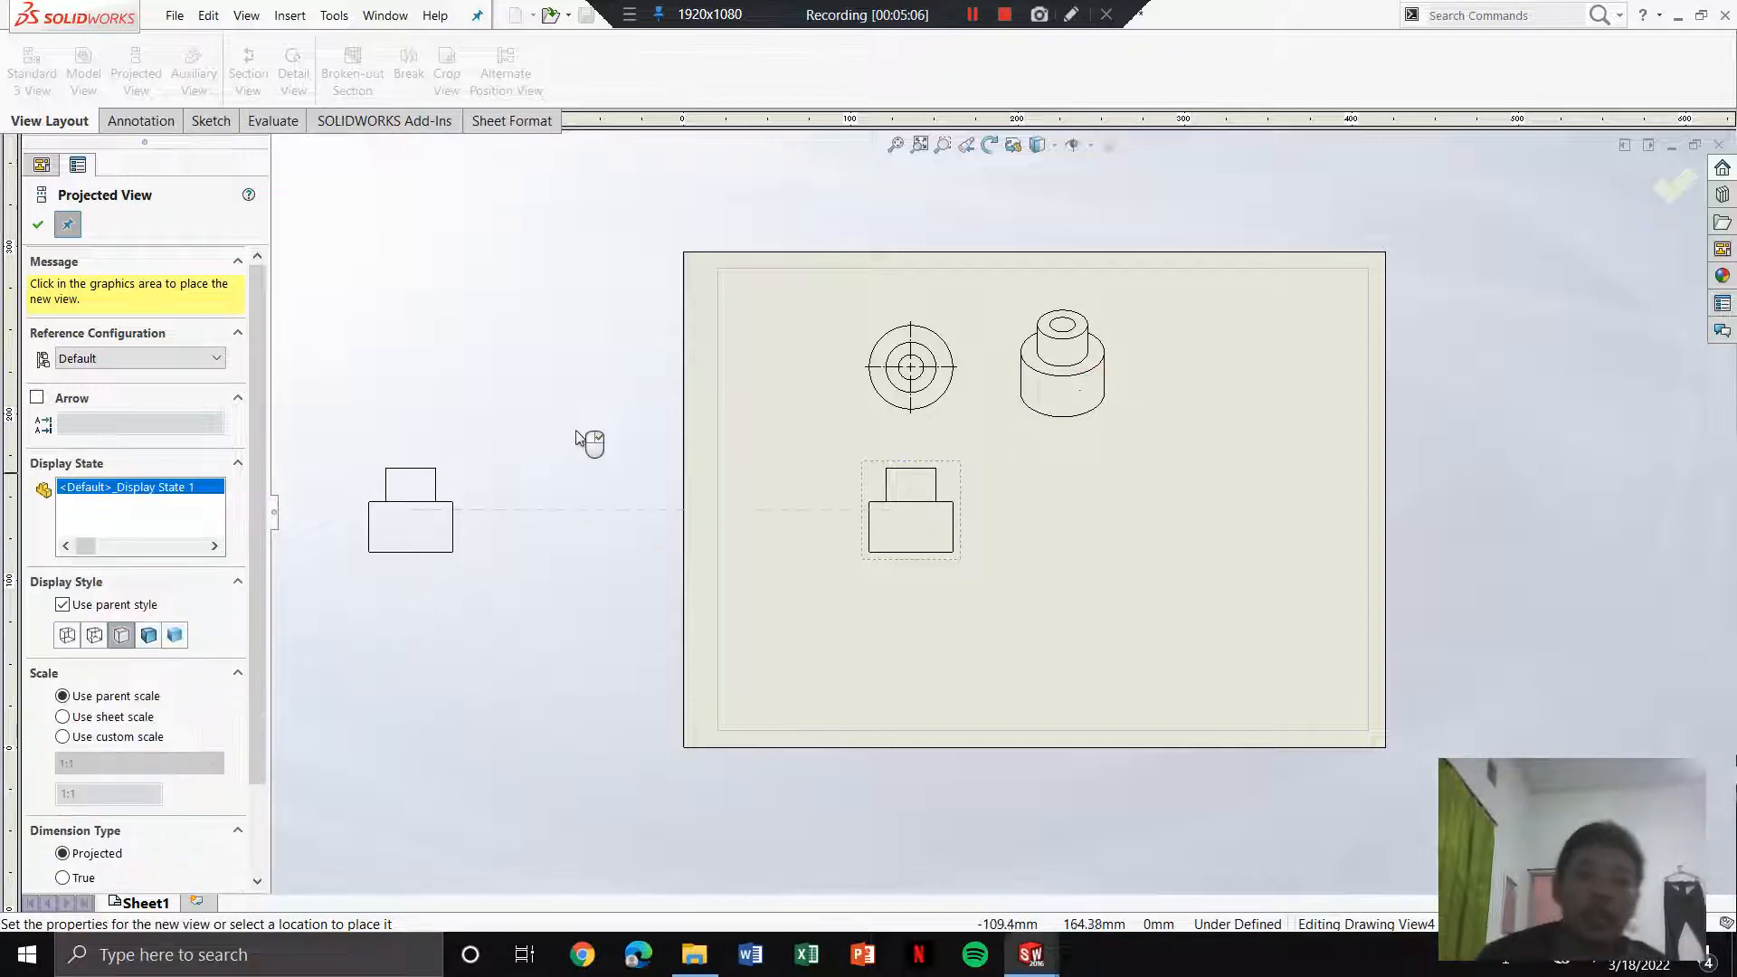
key(Escape)
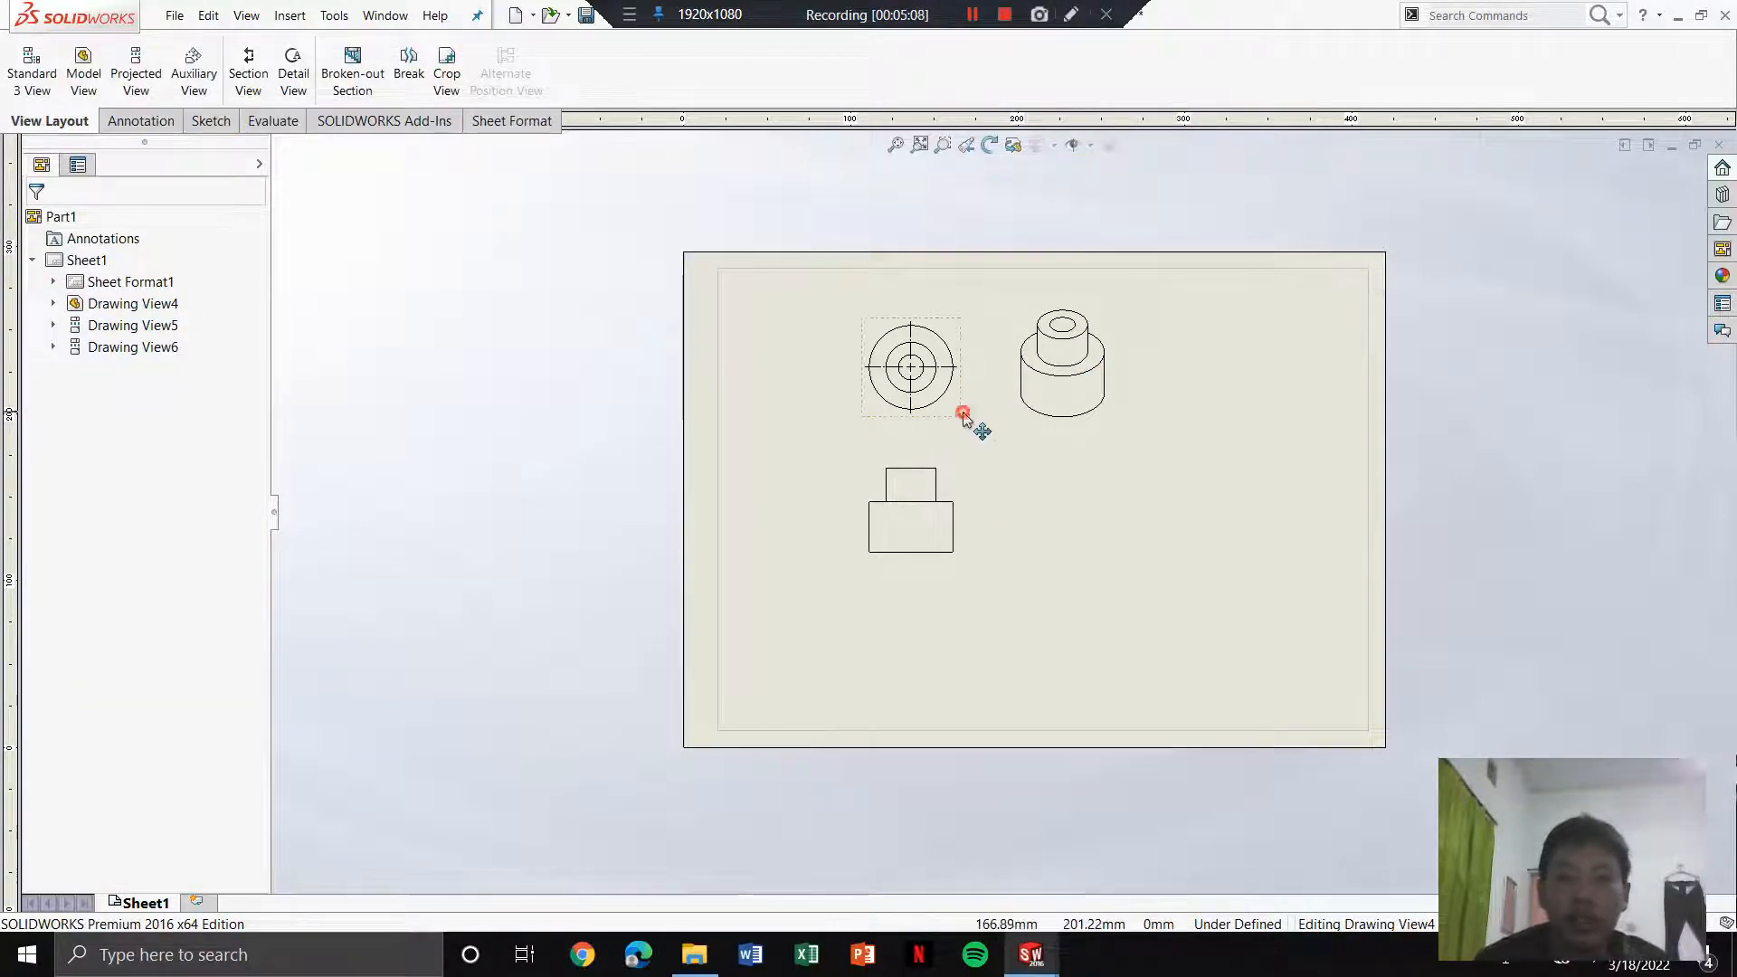
Step: Set the display style of the projected top view to Wireframe
click(913, 401)
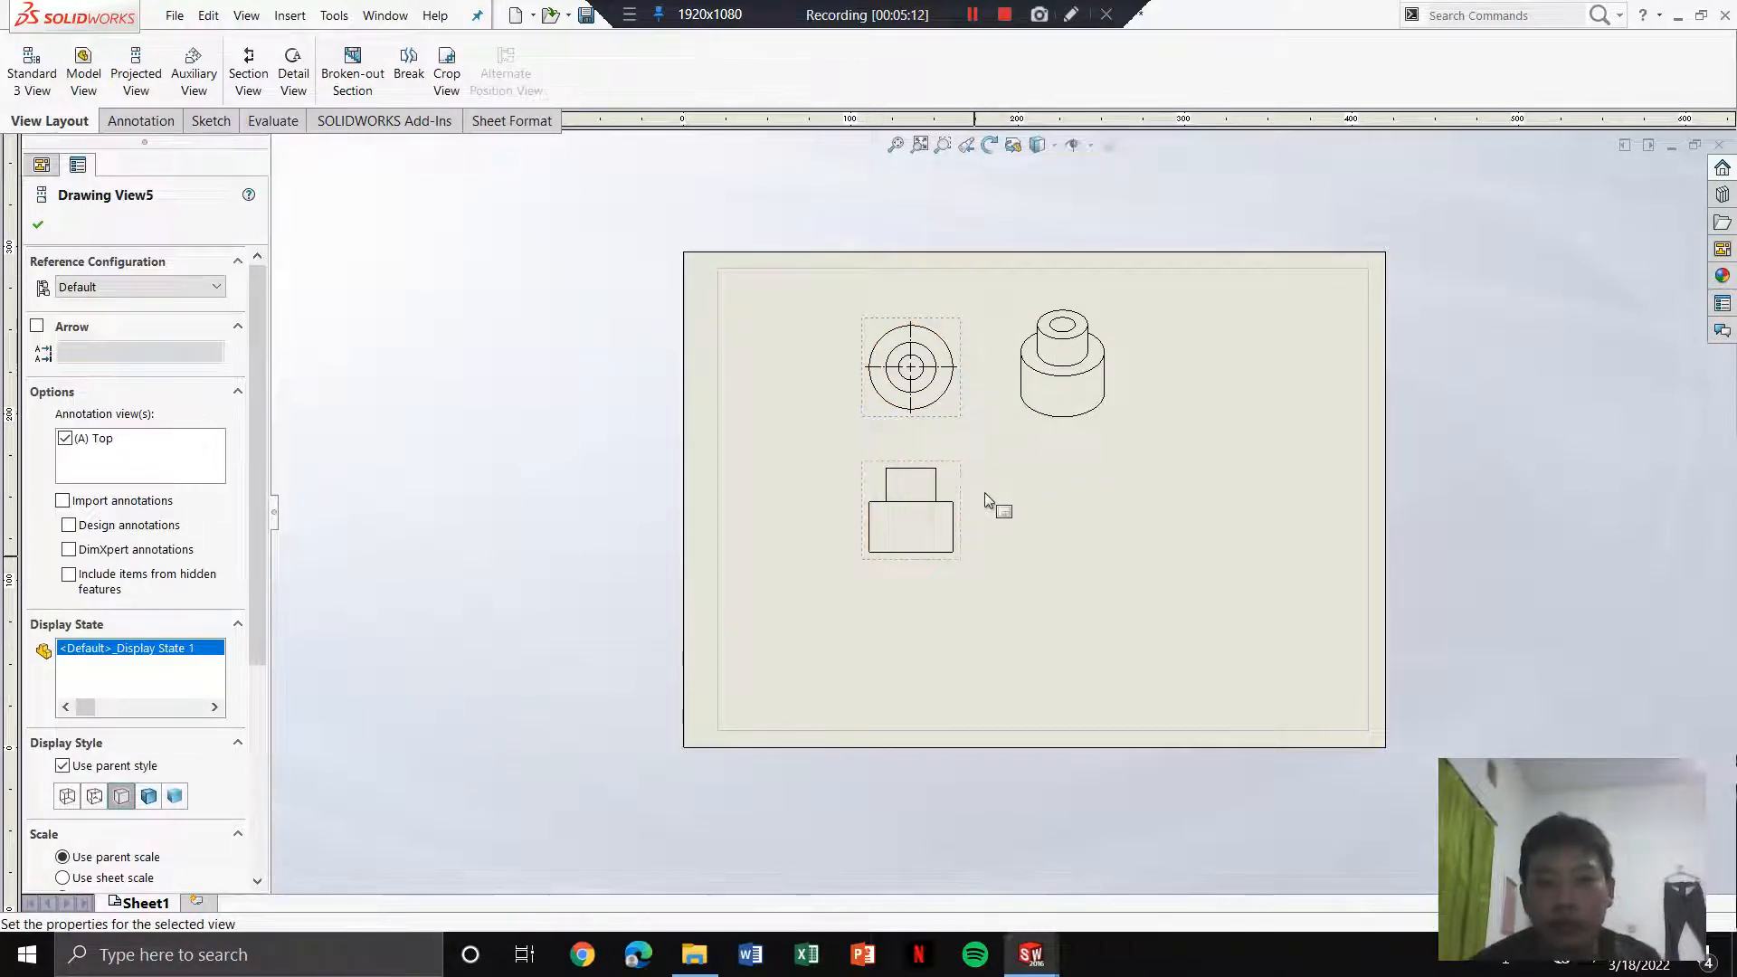
scroll(226, 764, down, 5)
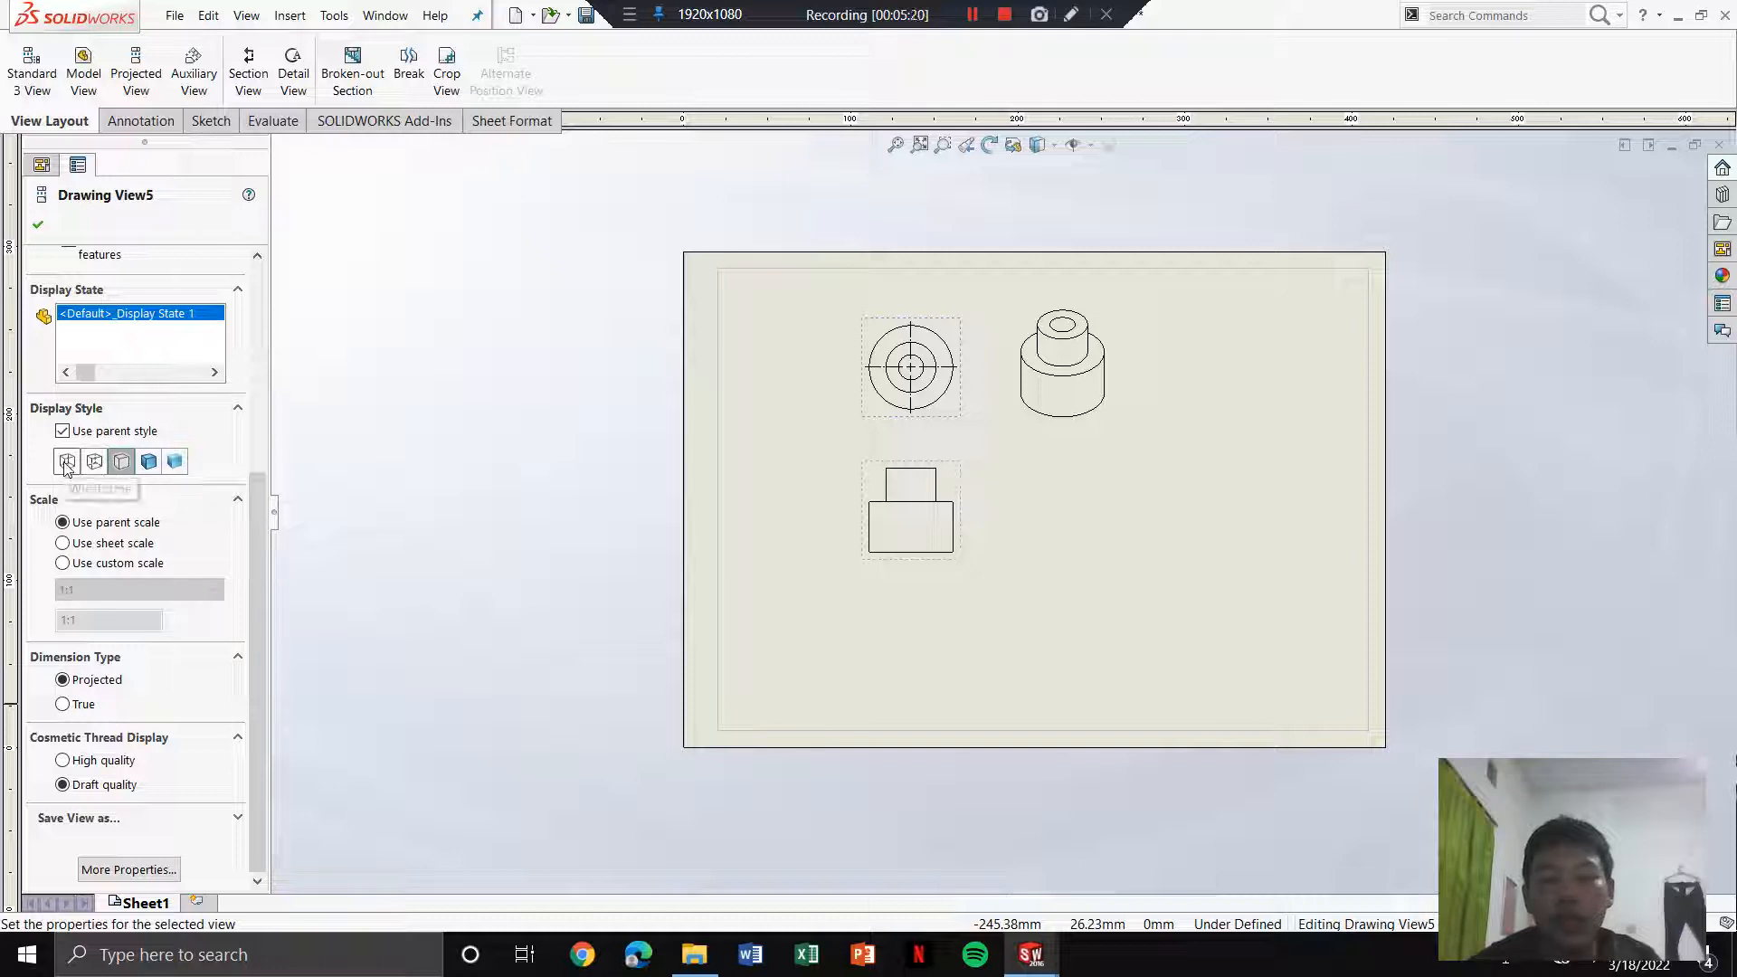
click(66, 463)
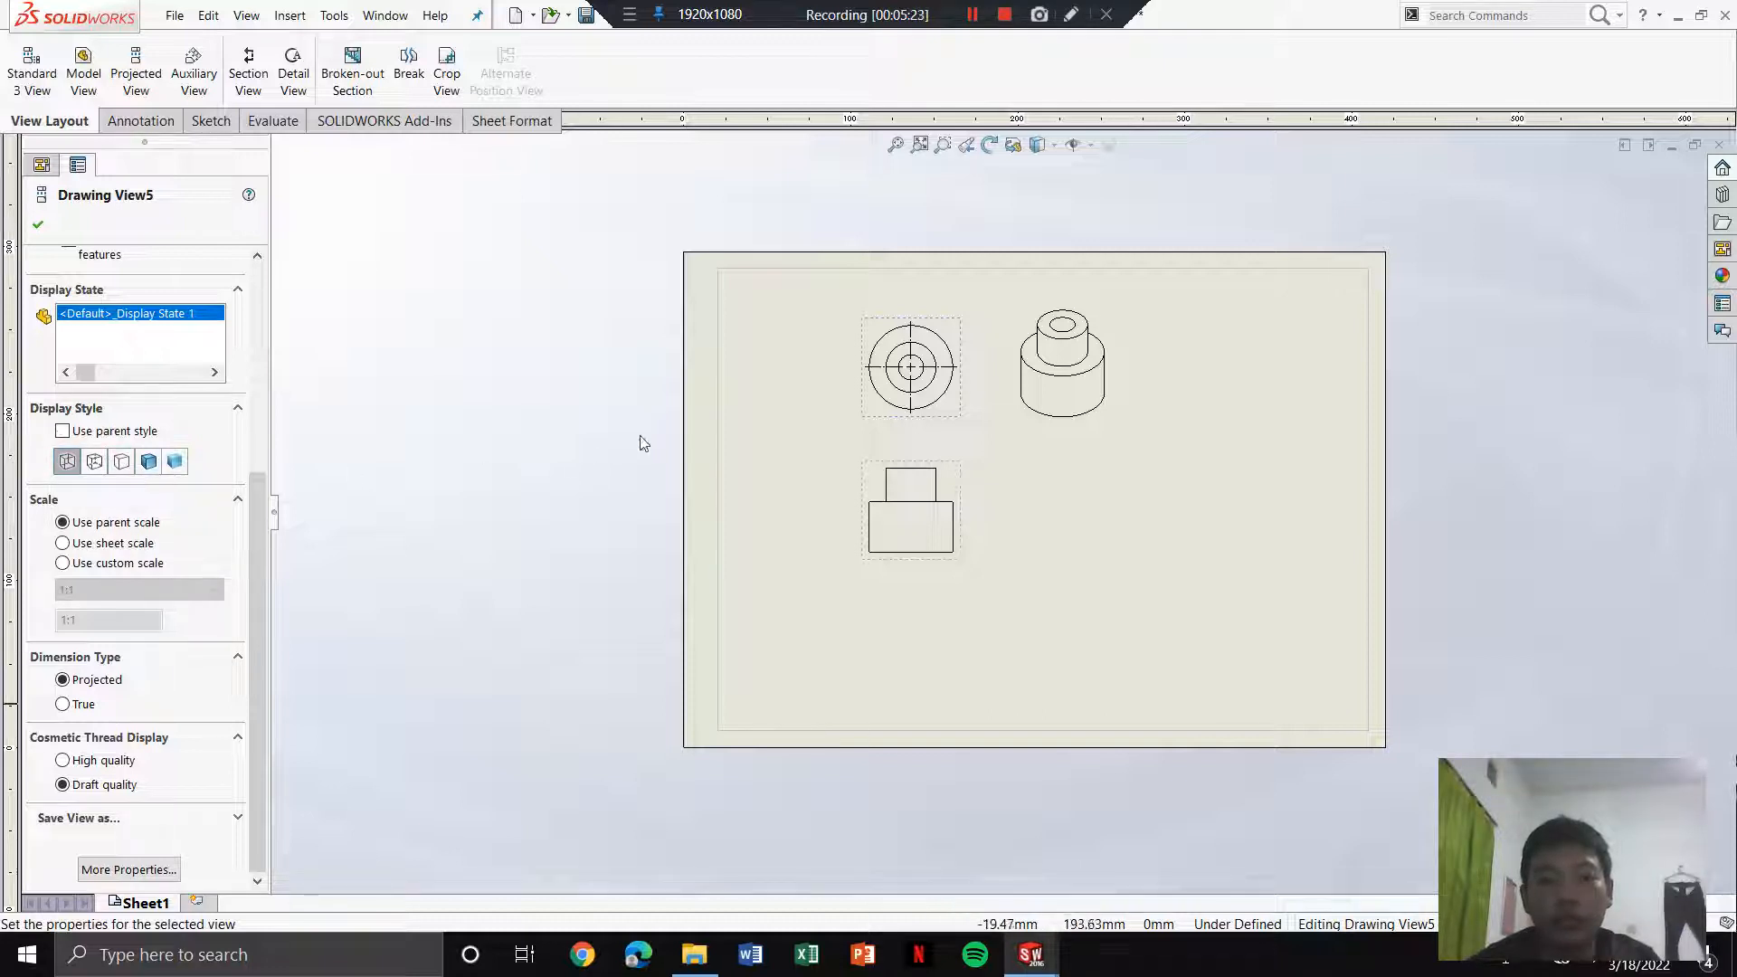
Step: Try the Wireframe, Hidden Lines Visible and shaded display styles on the front view, then restore Hidden Lines Removed
click(871, 482)
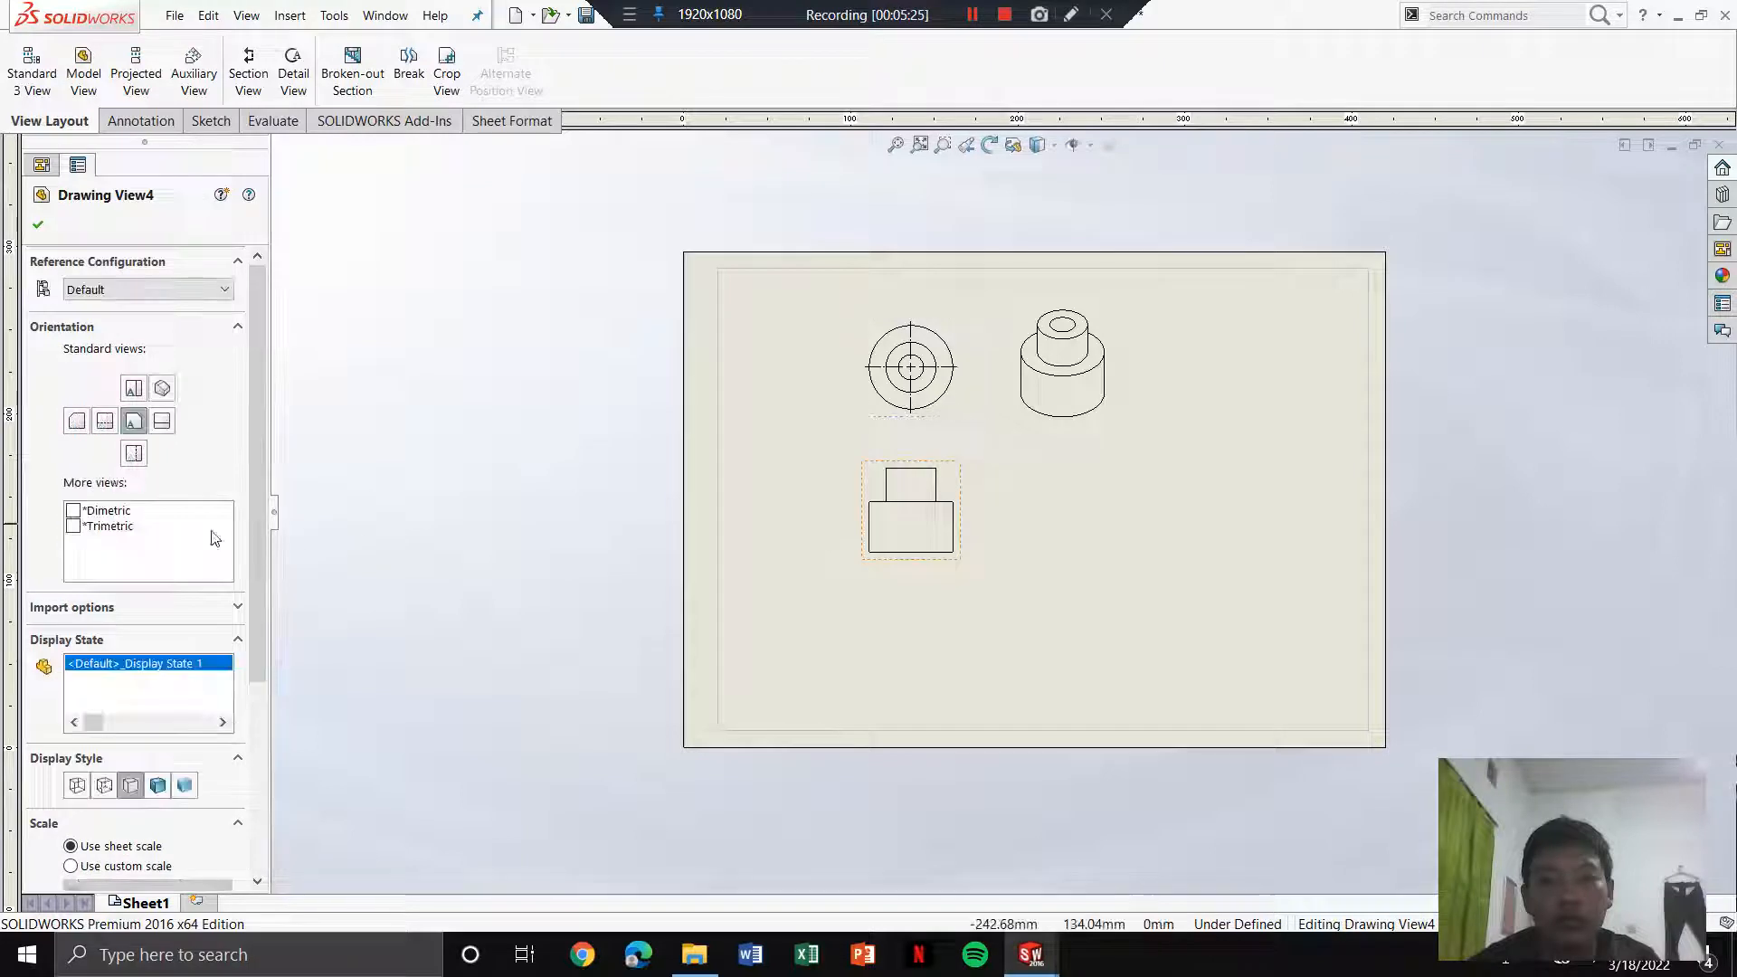
click(77, 785)
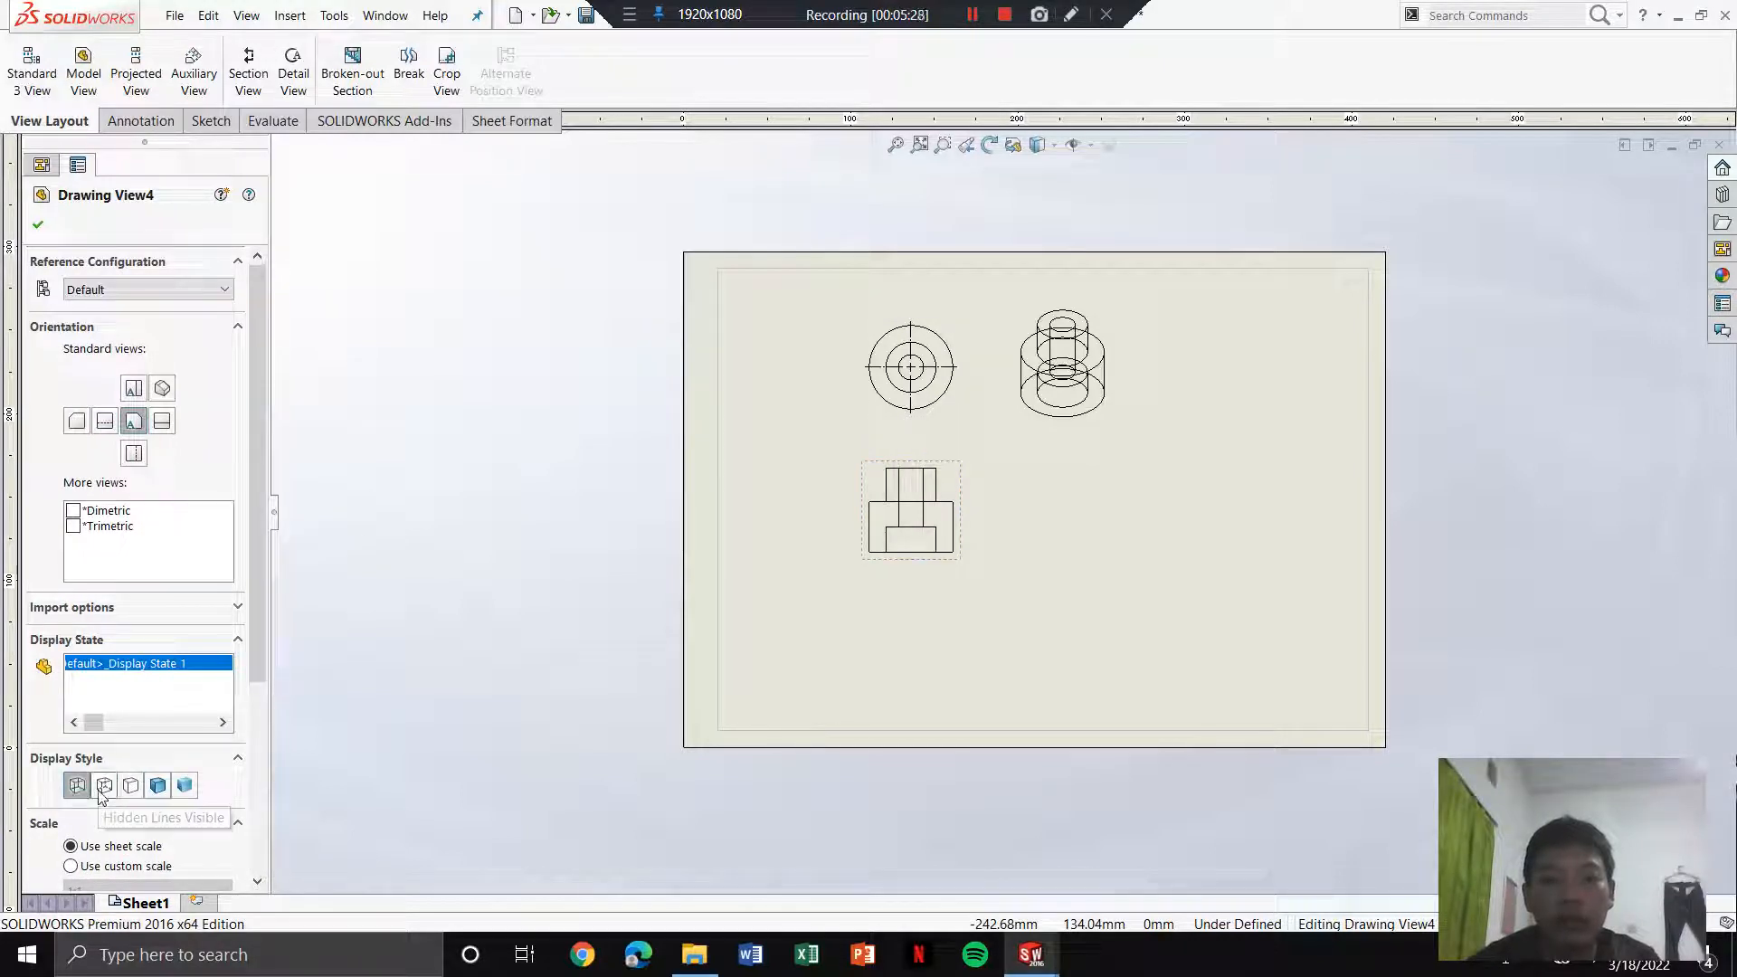
click(104, 785)
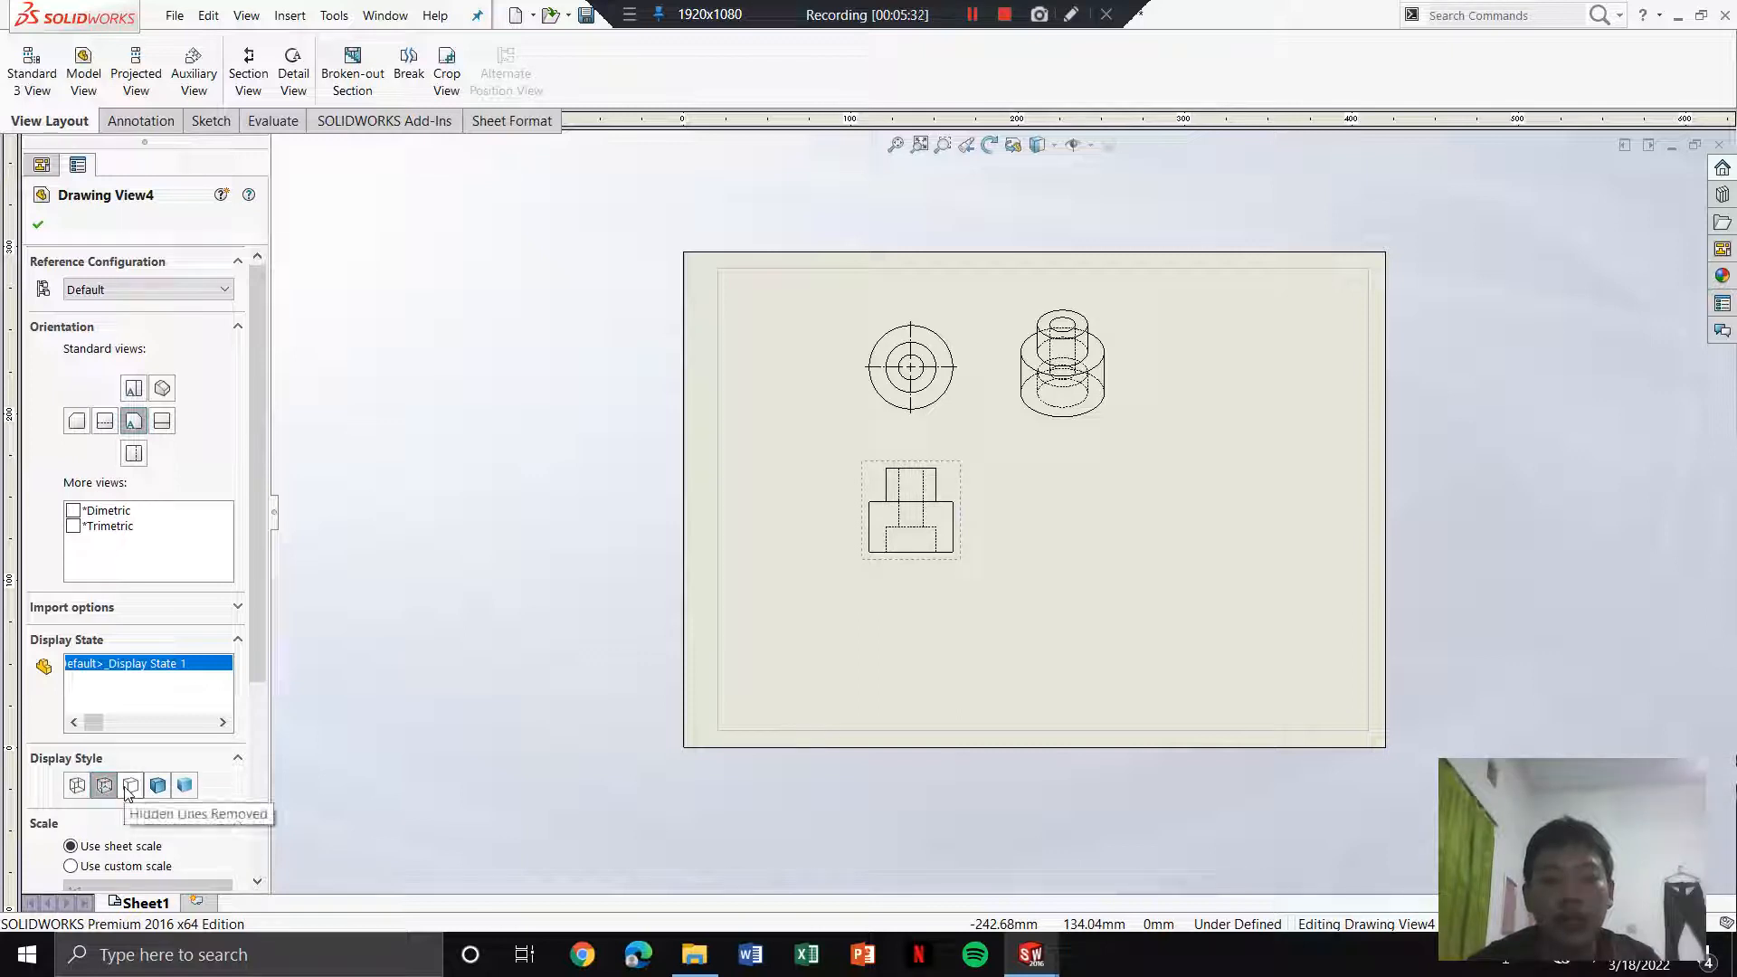
click(129, 786)
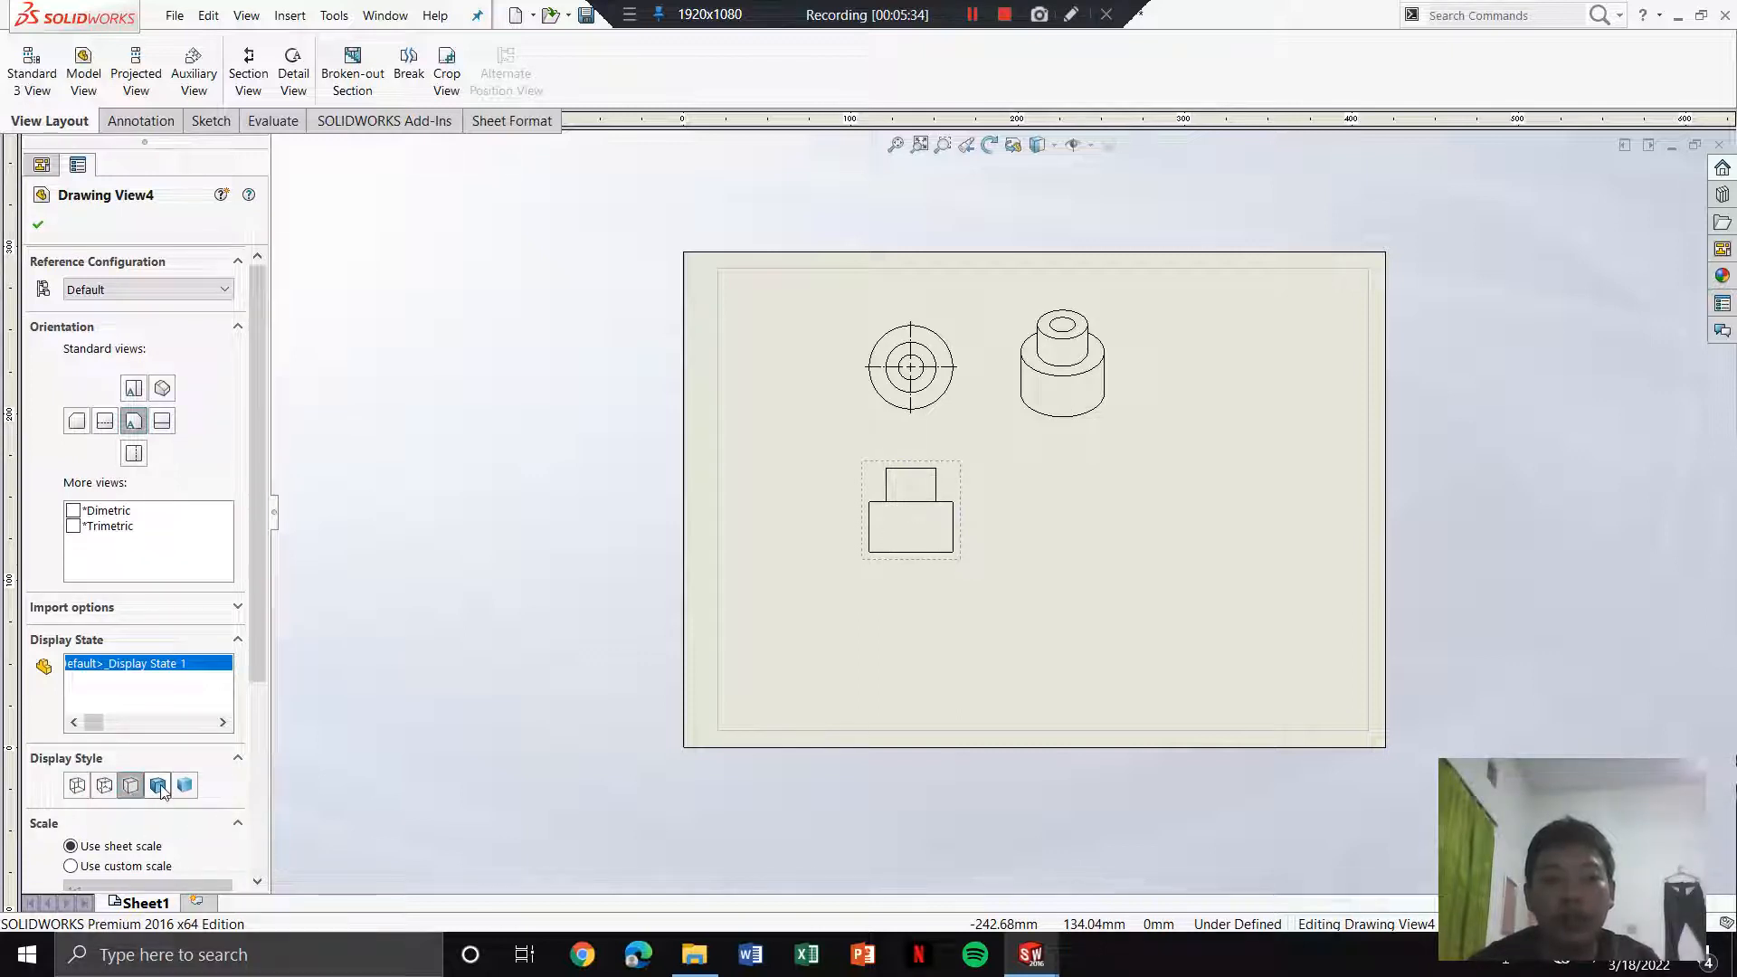
click(159, 786)
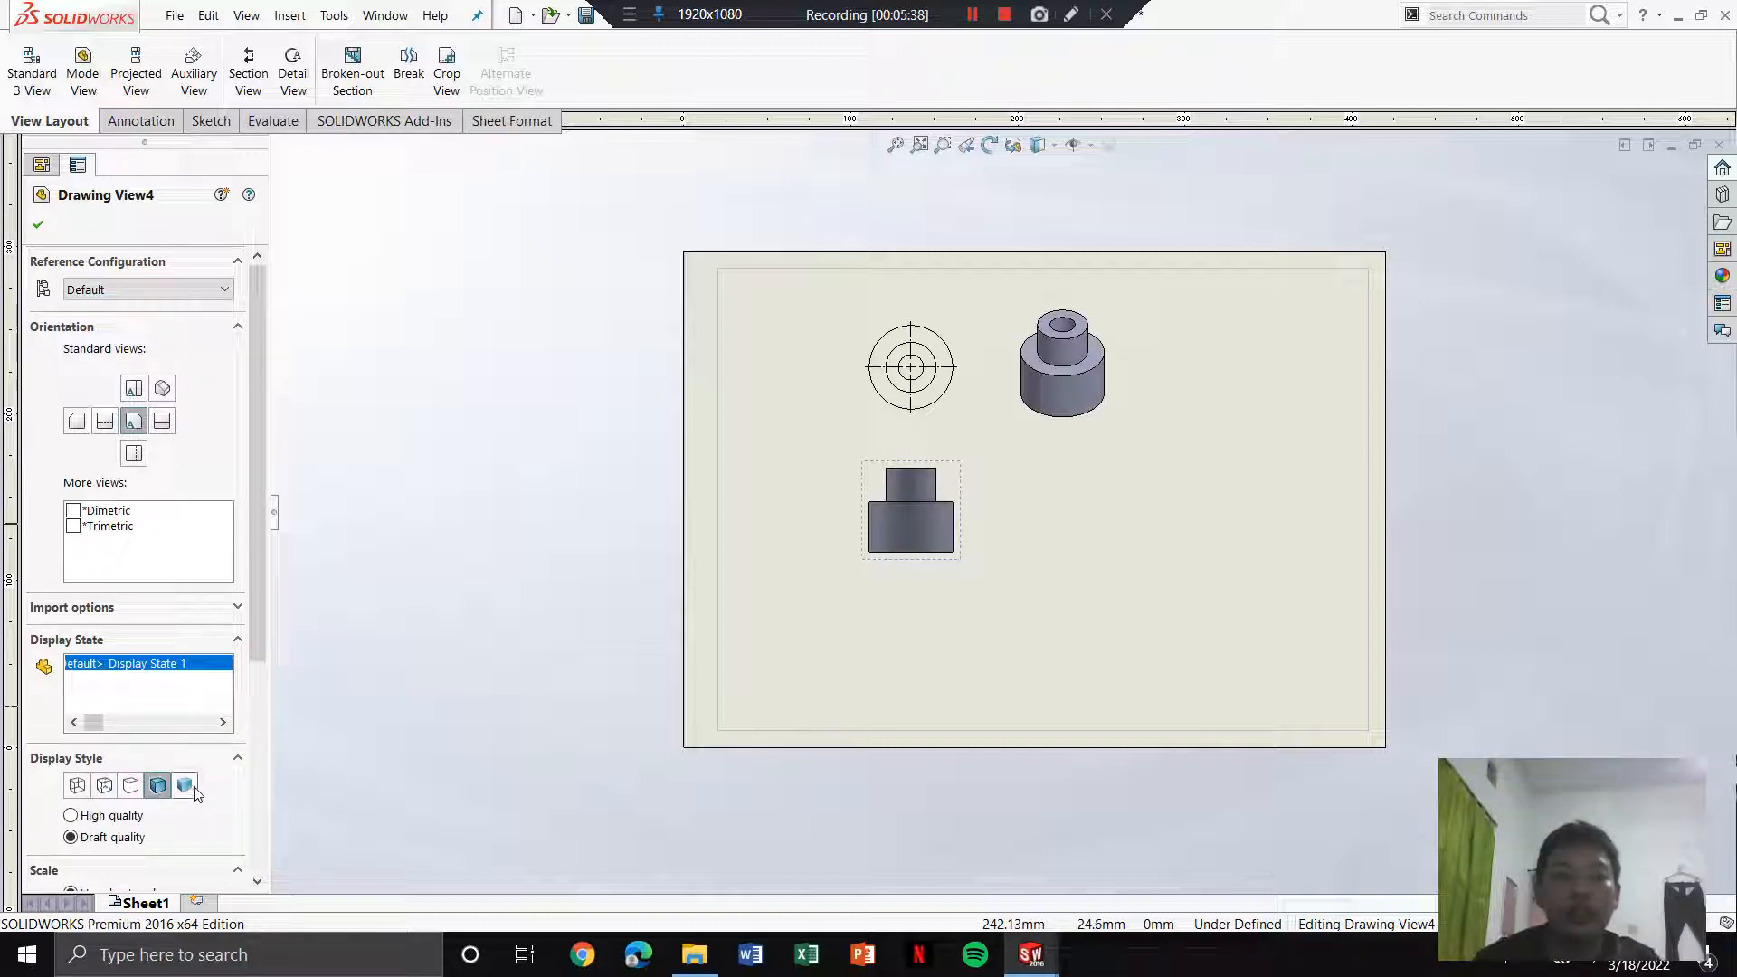
click(132, 786)
Step: Delete the projected isometric view from the drawing sheet
scroll(312, 635, down, 2)
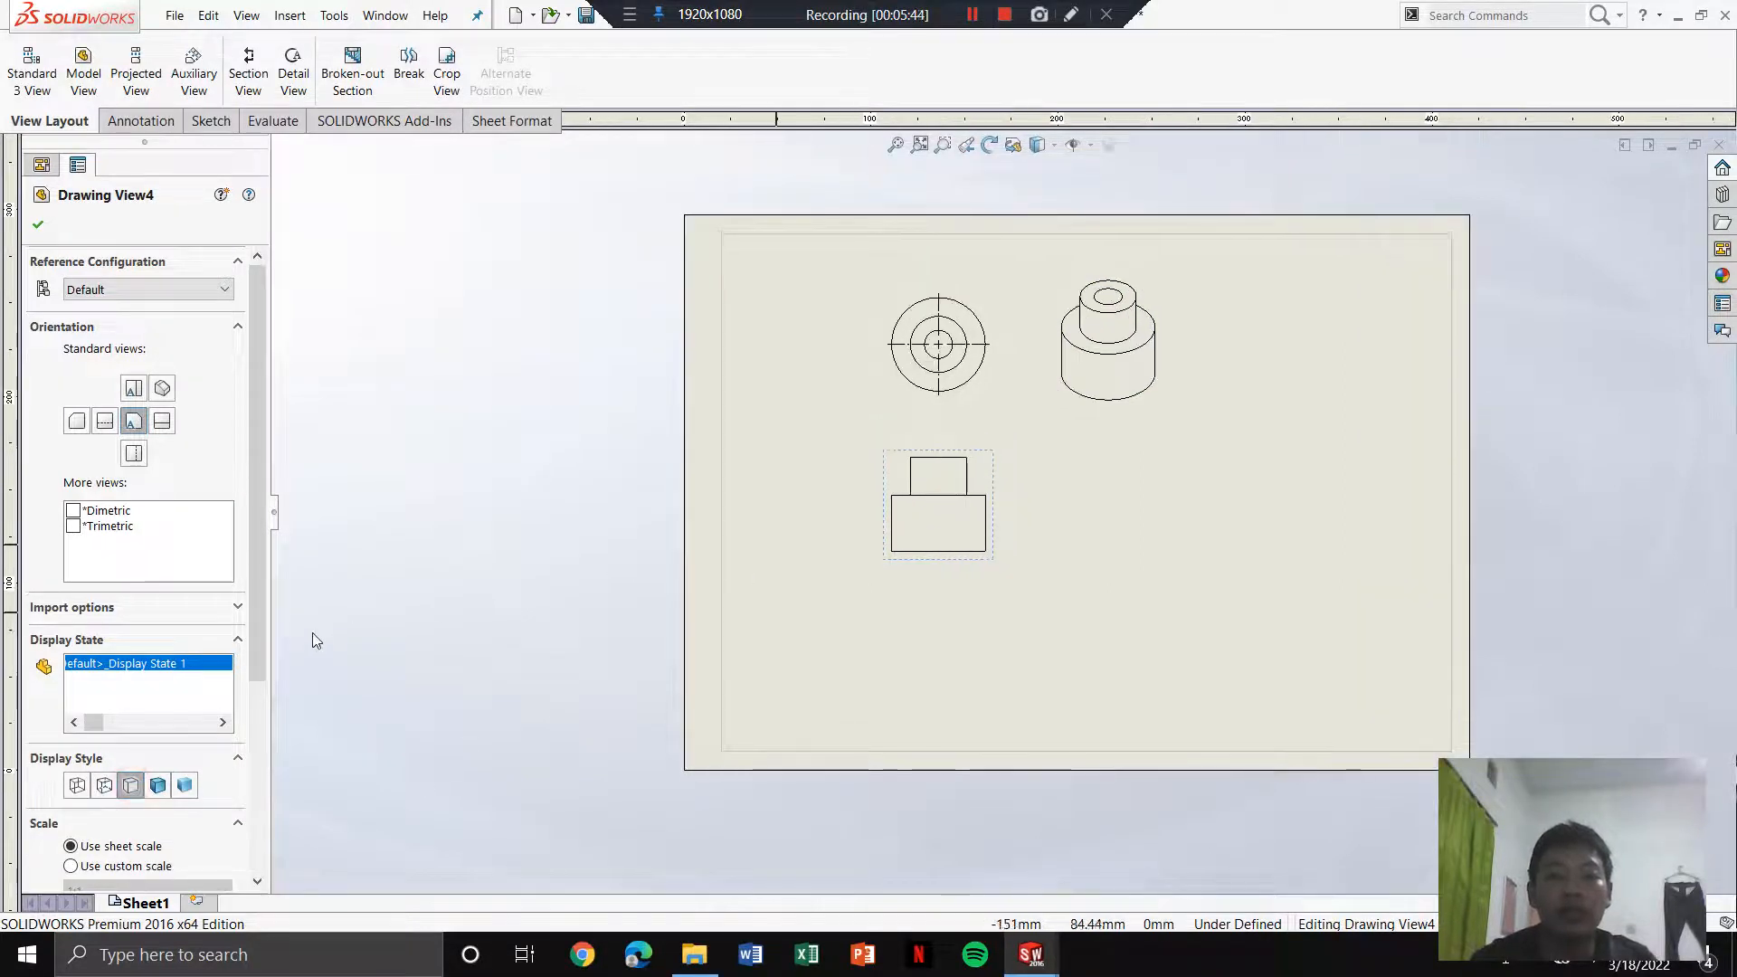
scroll(1007, 637, up, 3)
scroll(1176, 443, down, 2)
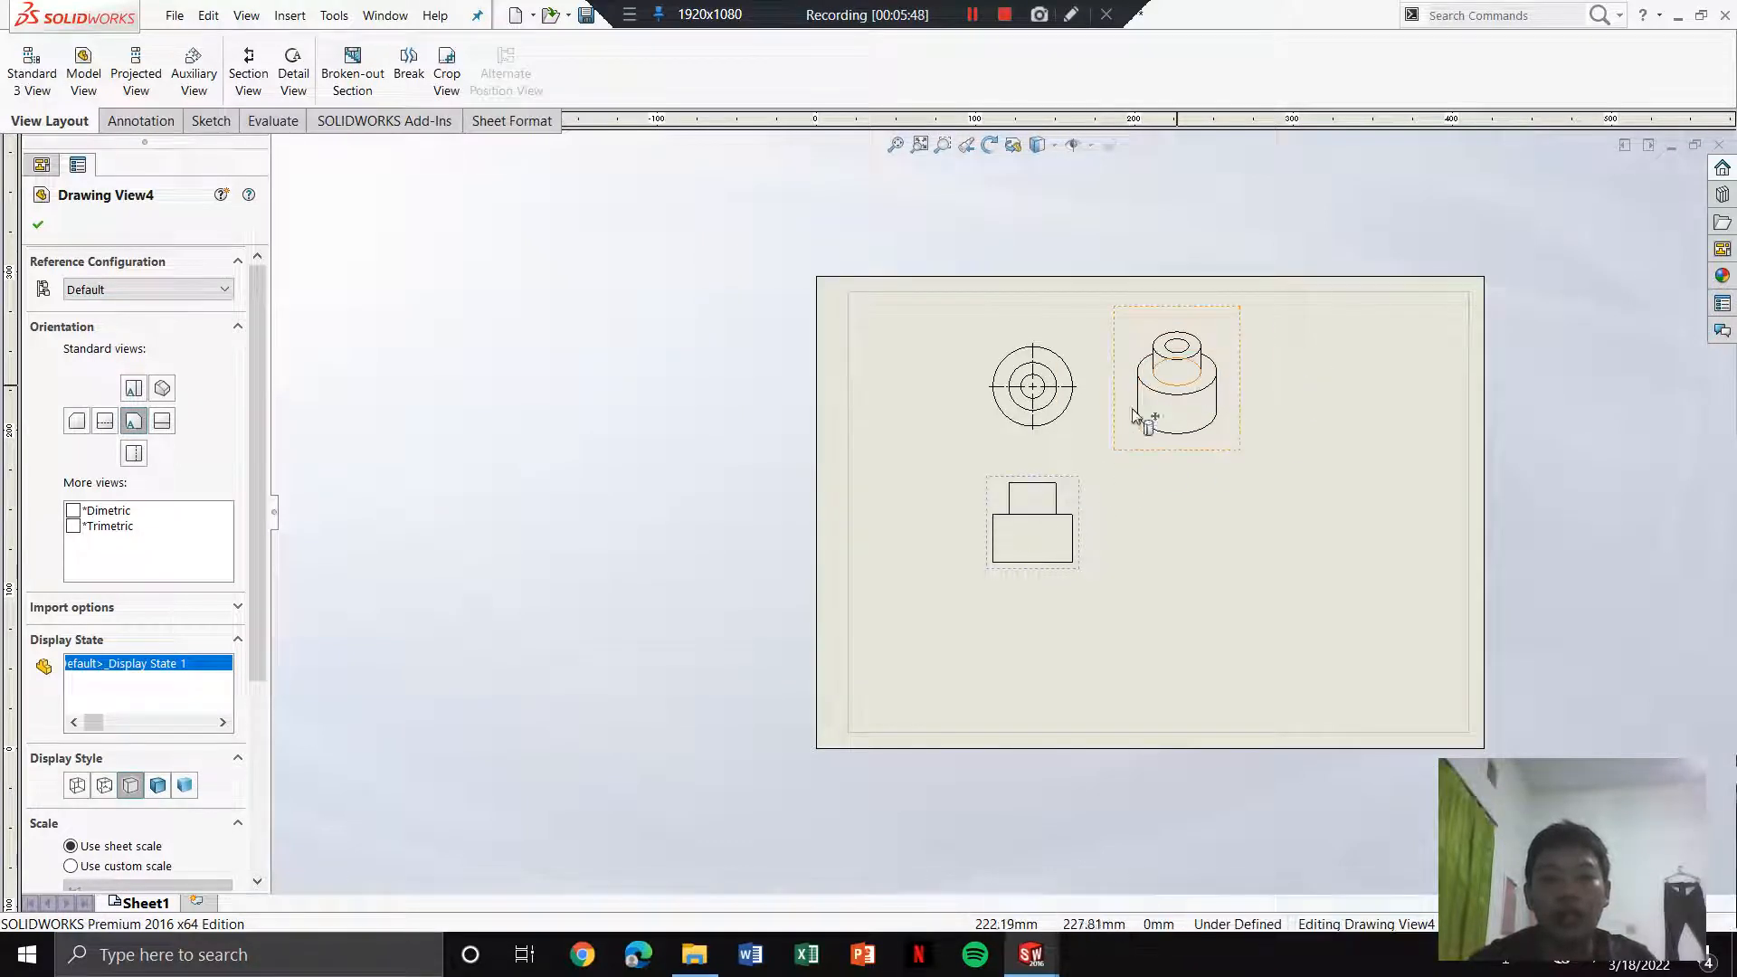
click(1111, 467)
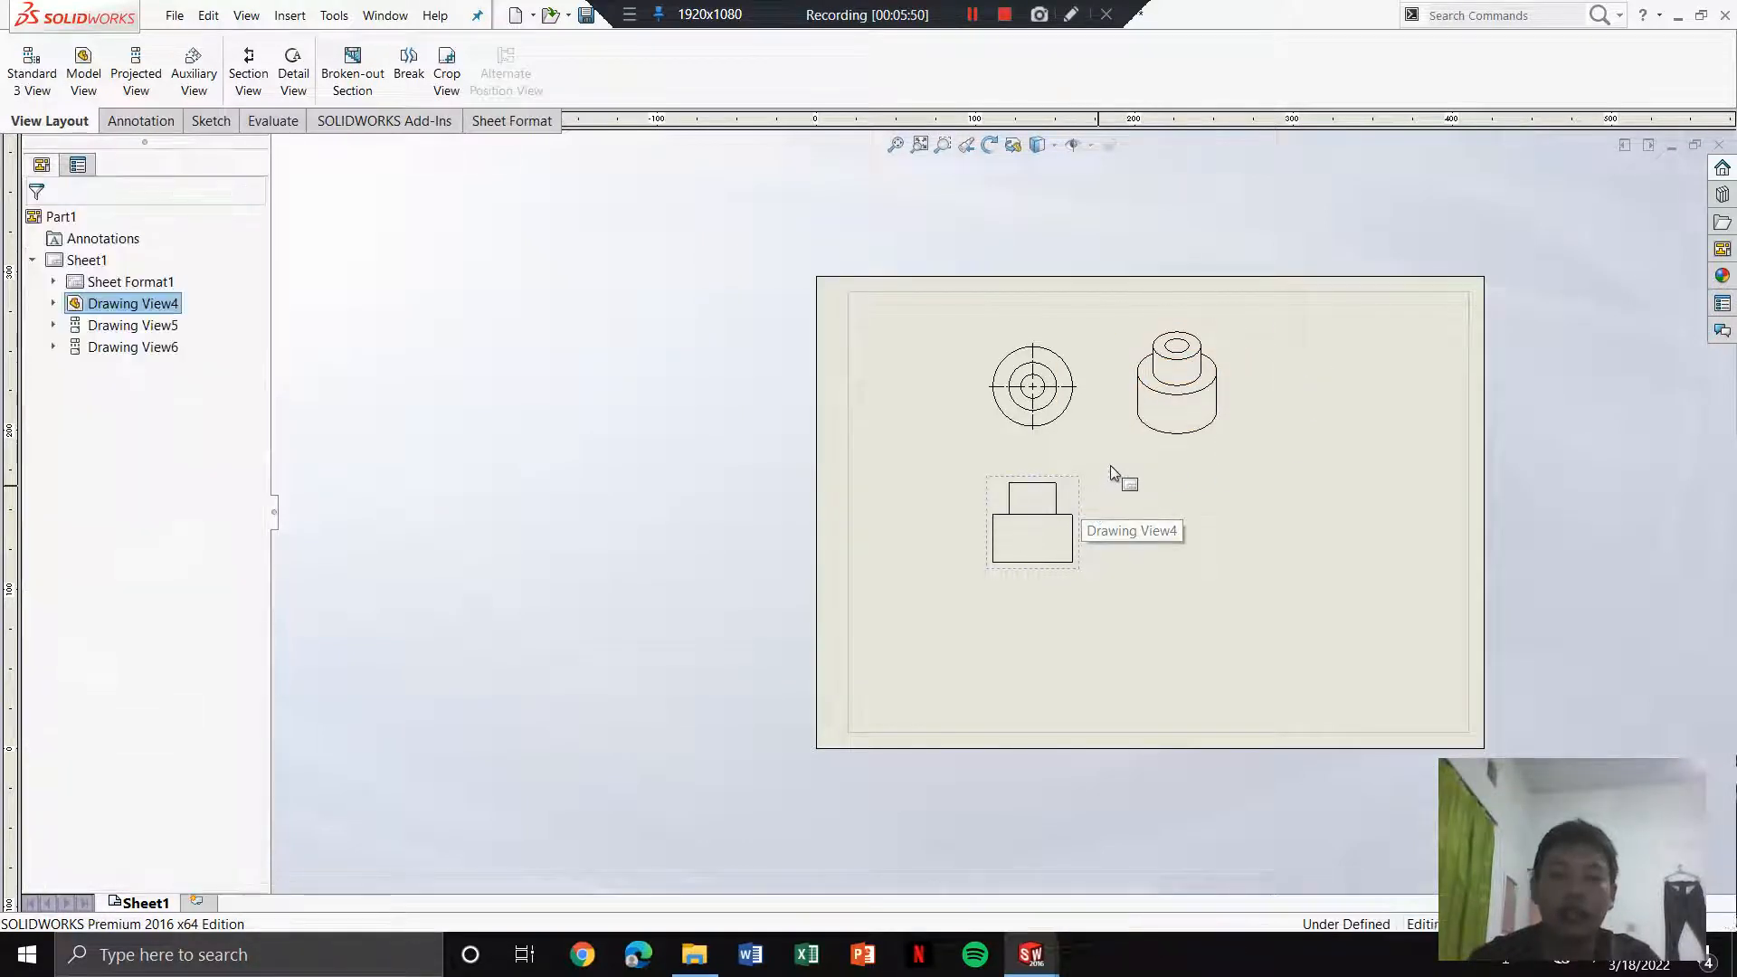
click(1131, 428)
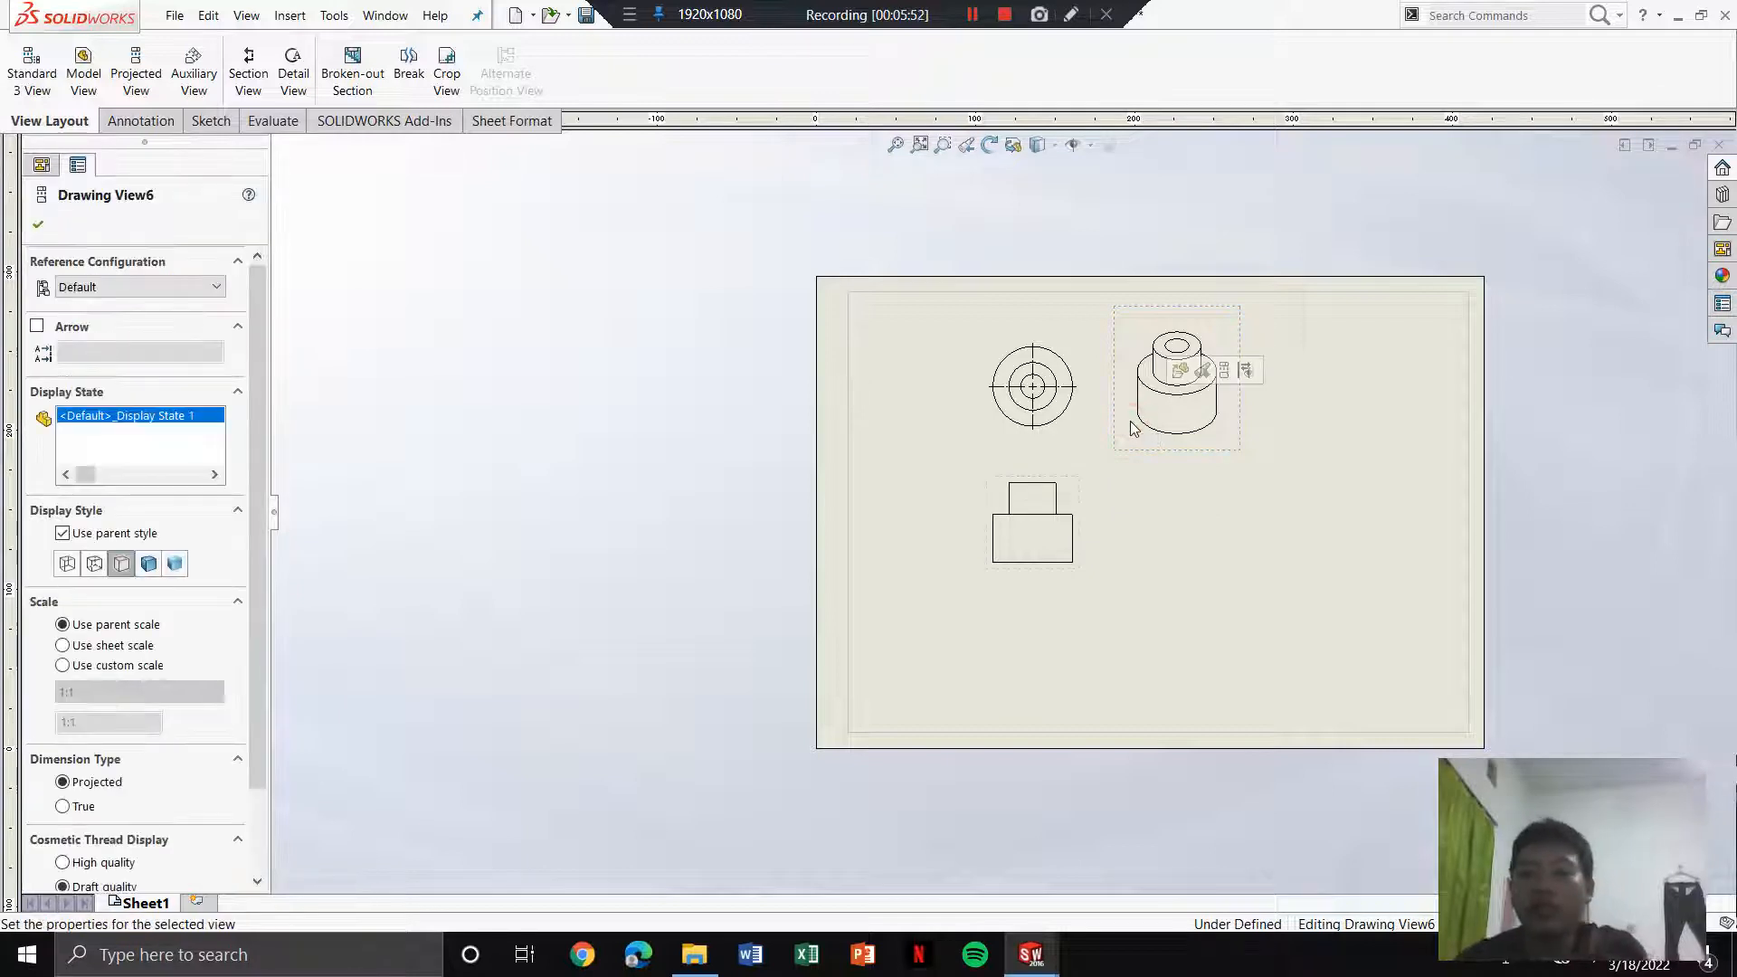
key(Delete)
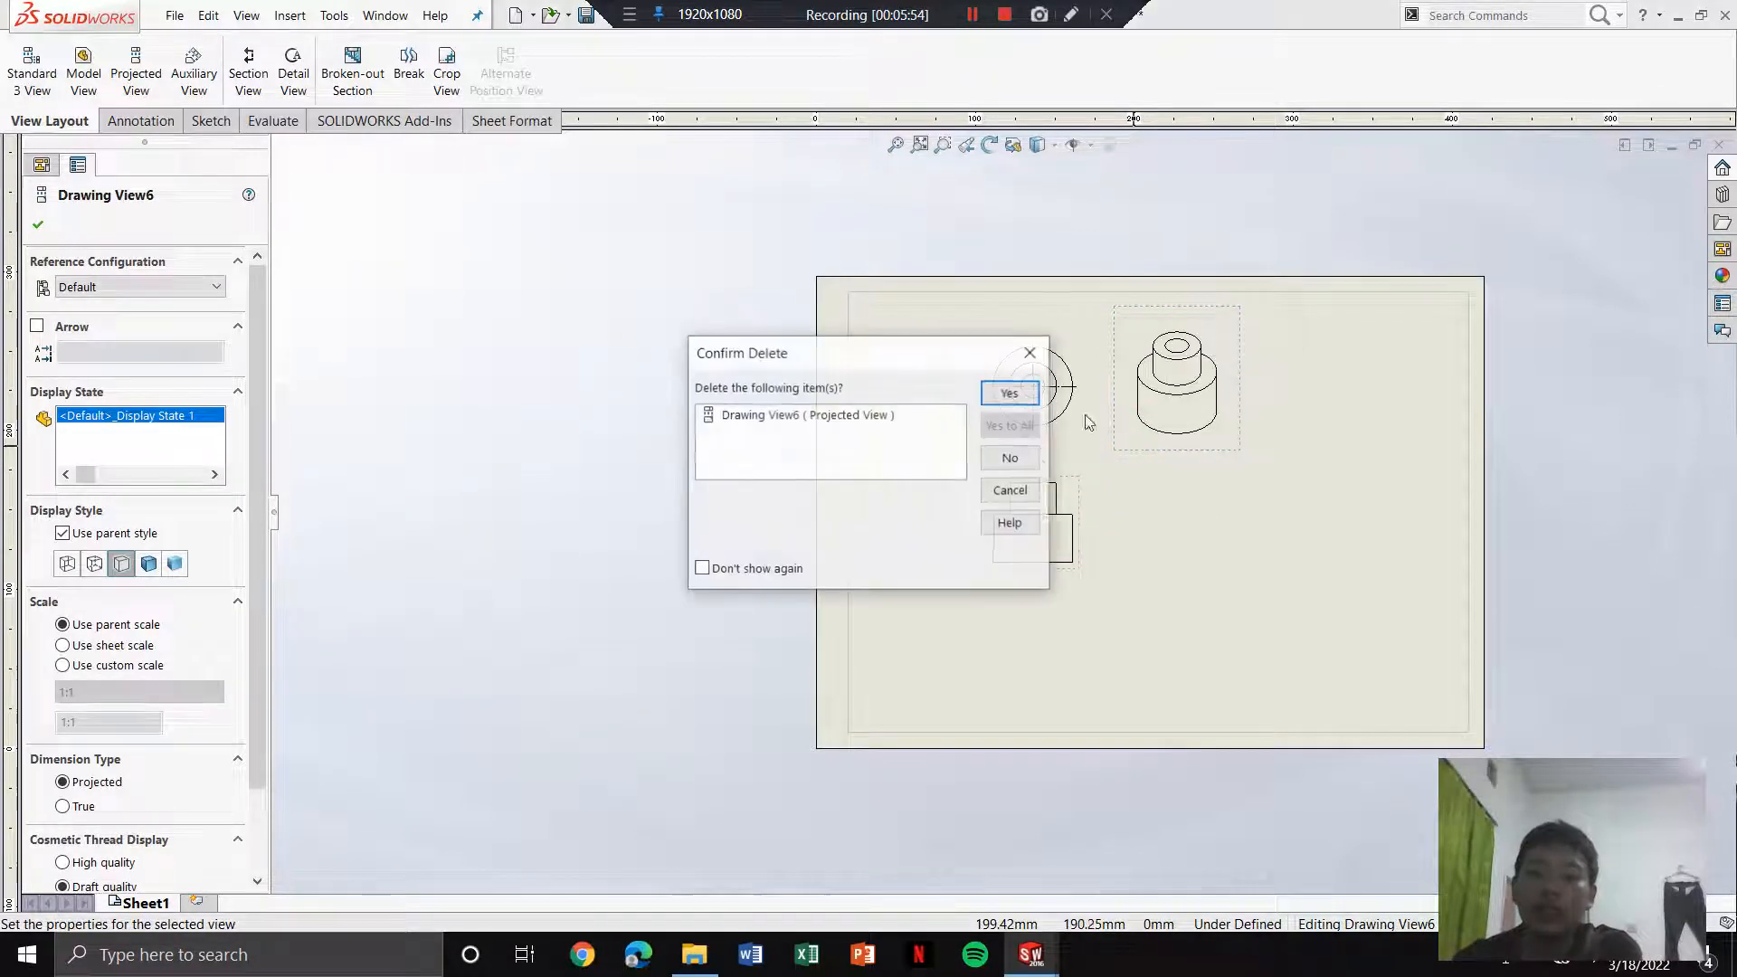
click(1011, 393)
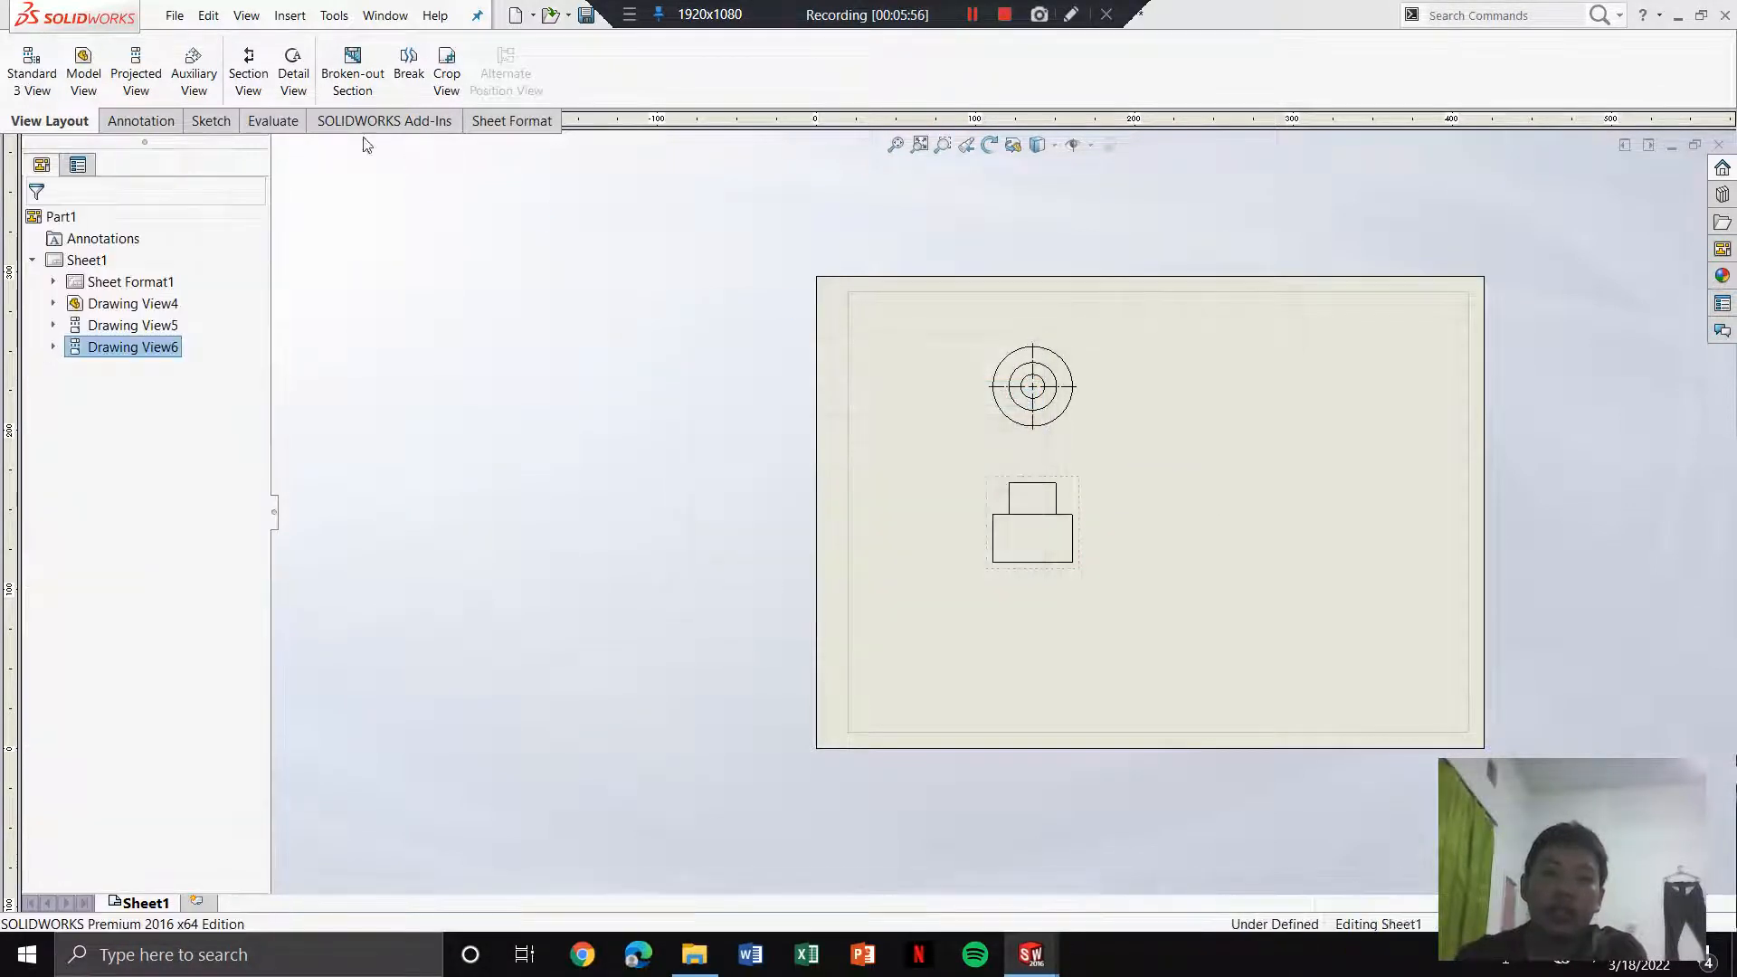
Step: Insert an isometric Model View of Part1 in the sheet's upper right area and display it shaded with edges
click(83, 68)
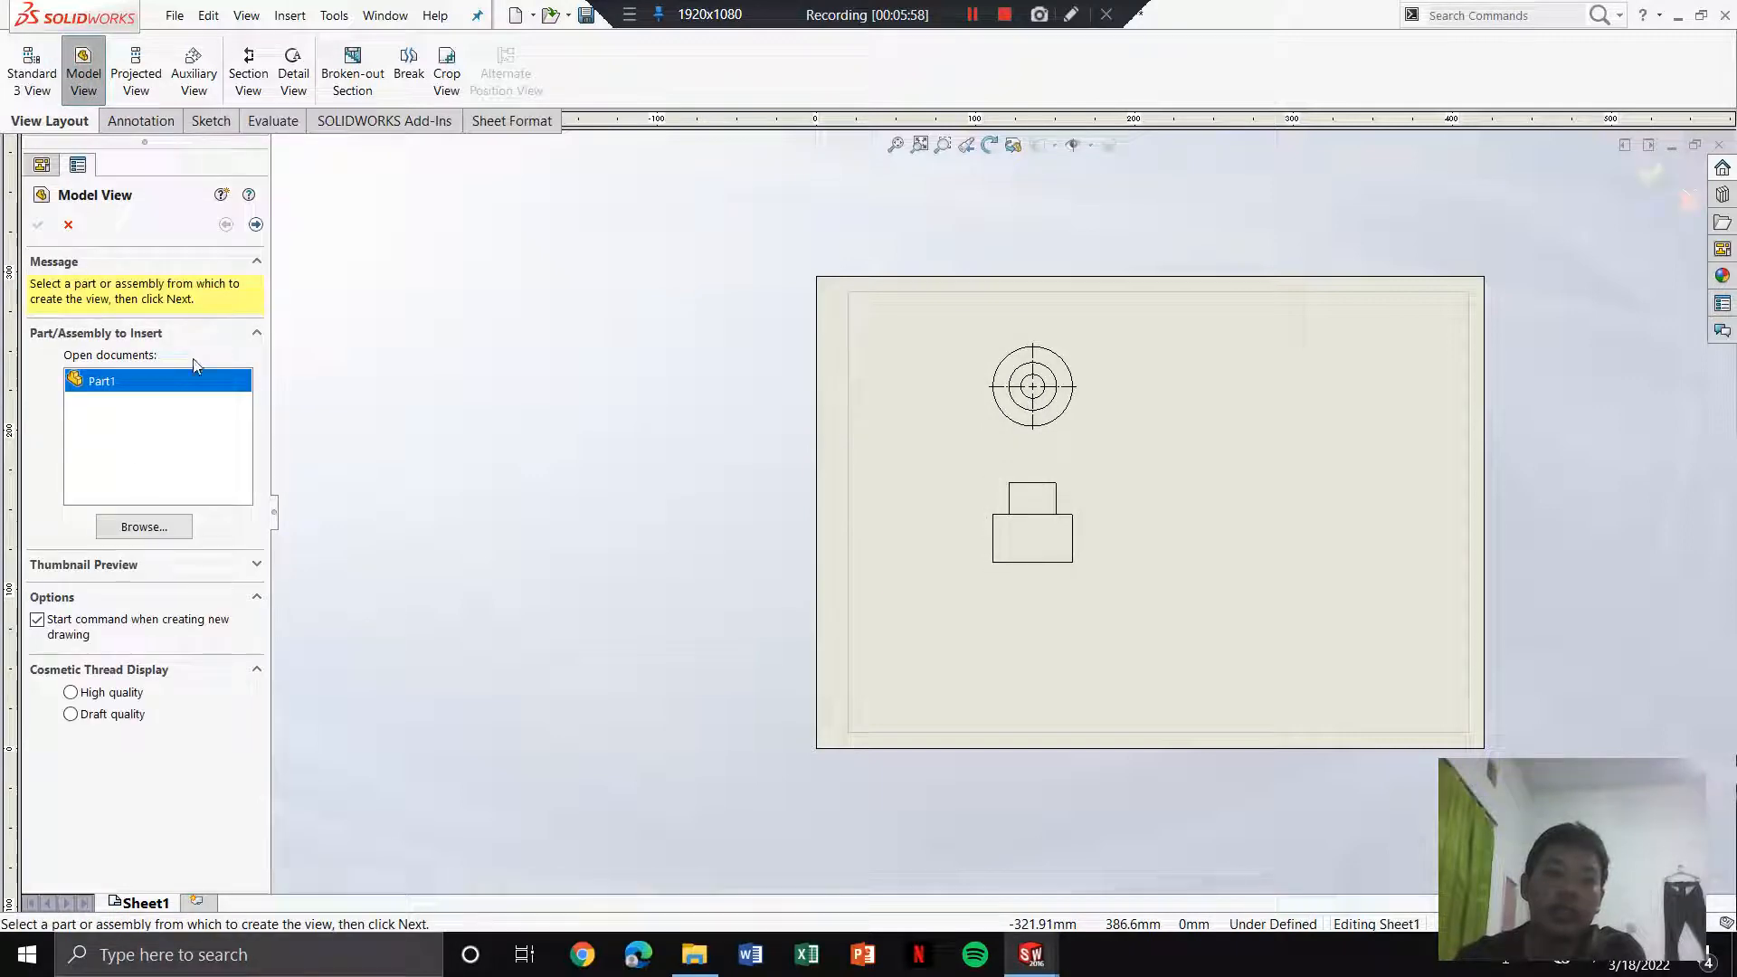
double_click(183, 386)
click(162, 546)
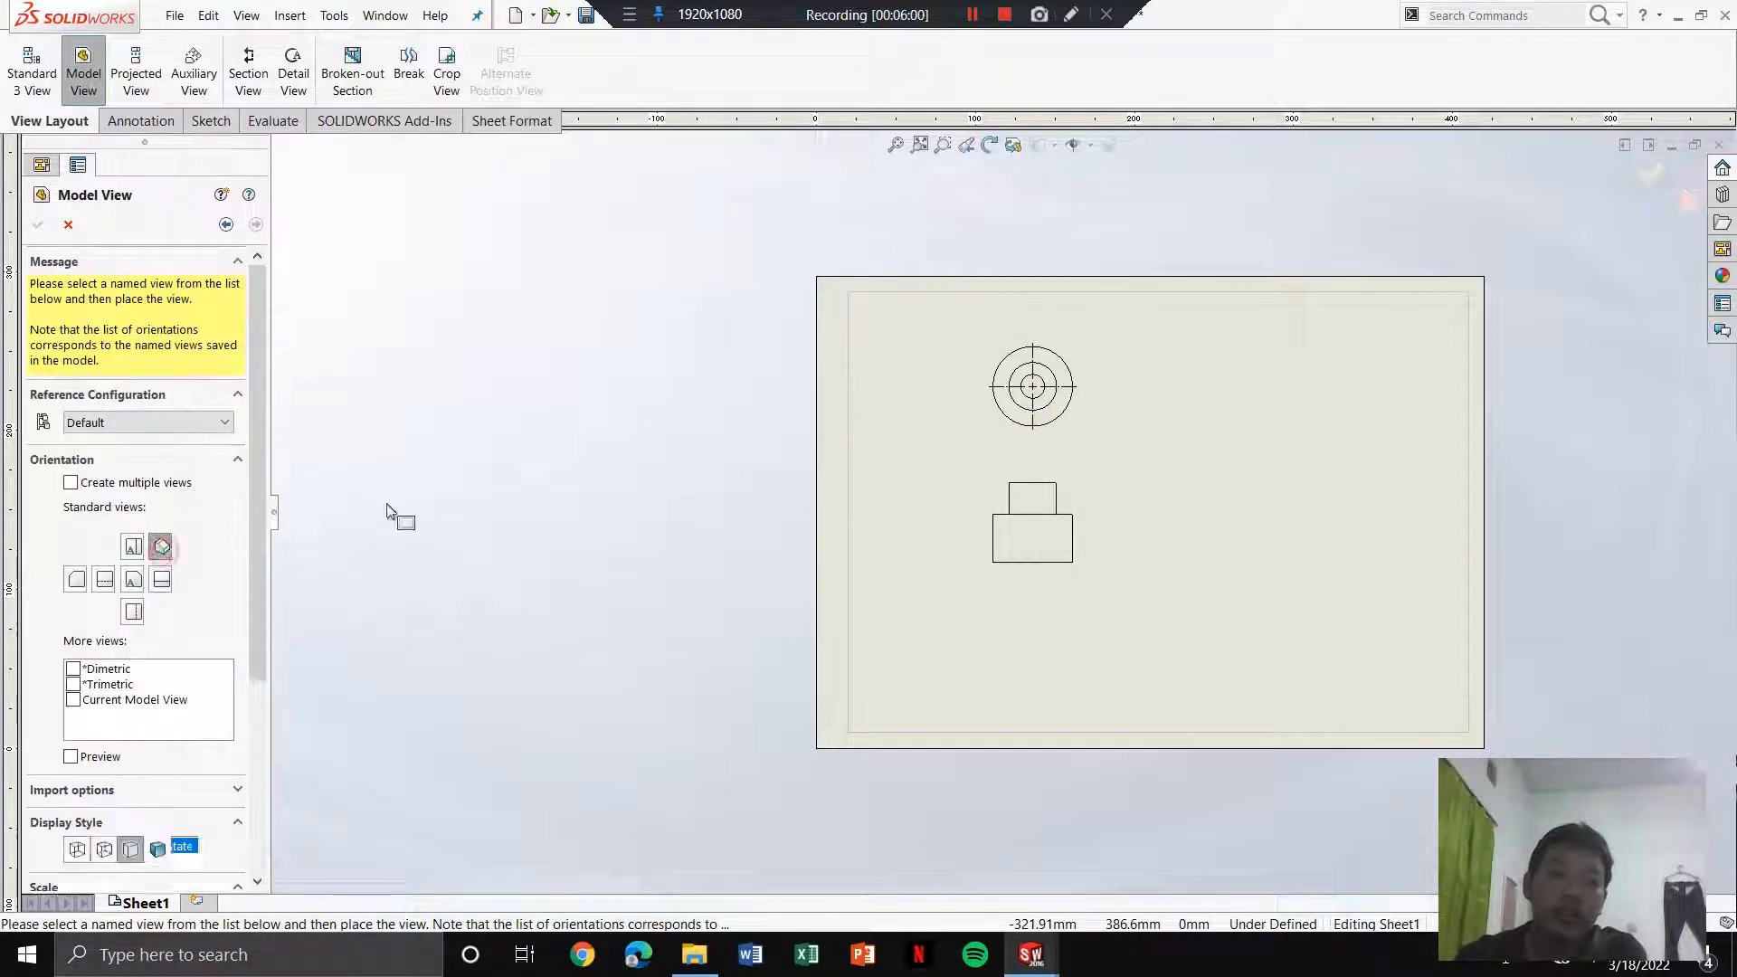
click(1267, 409)
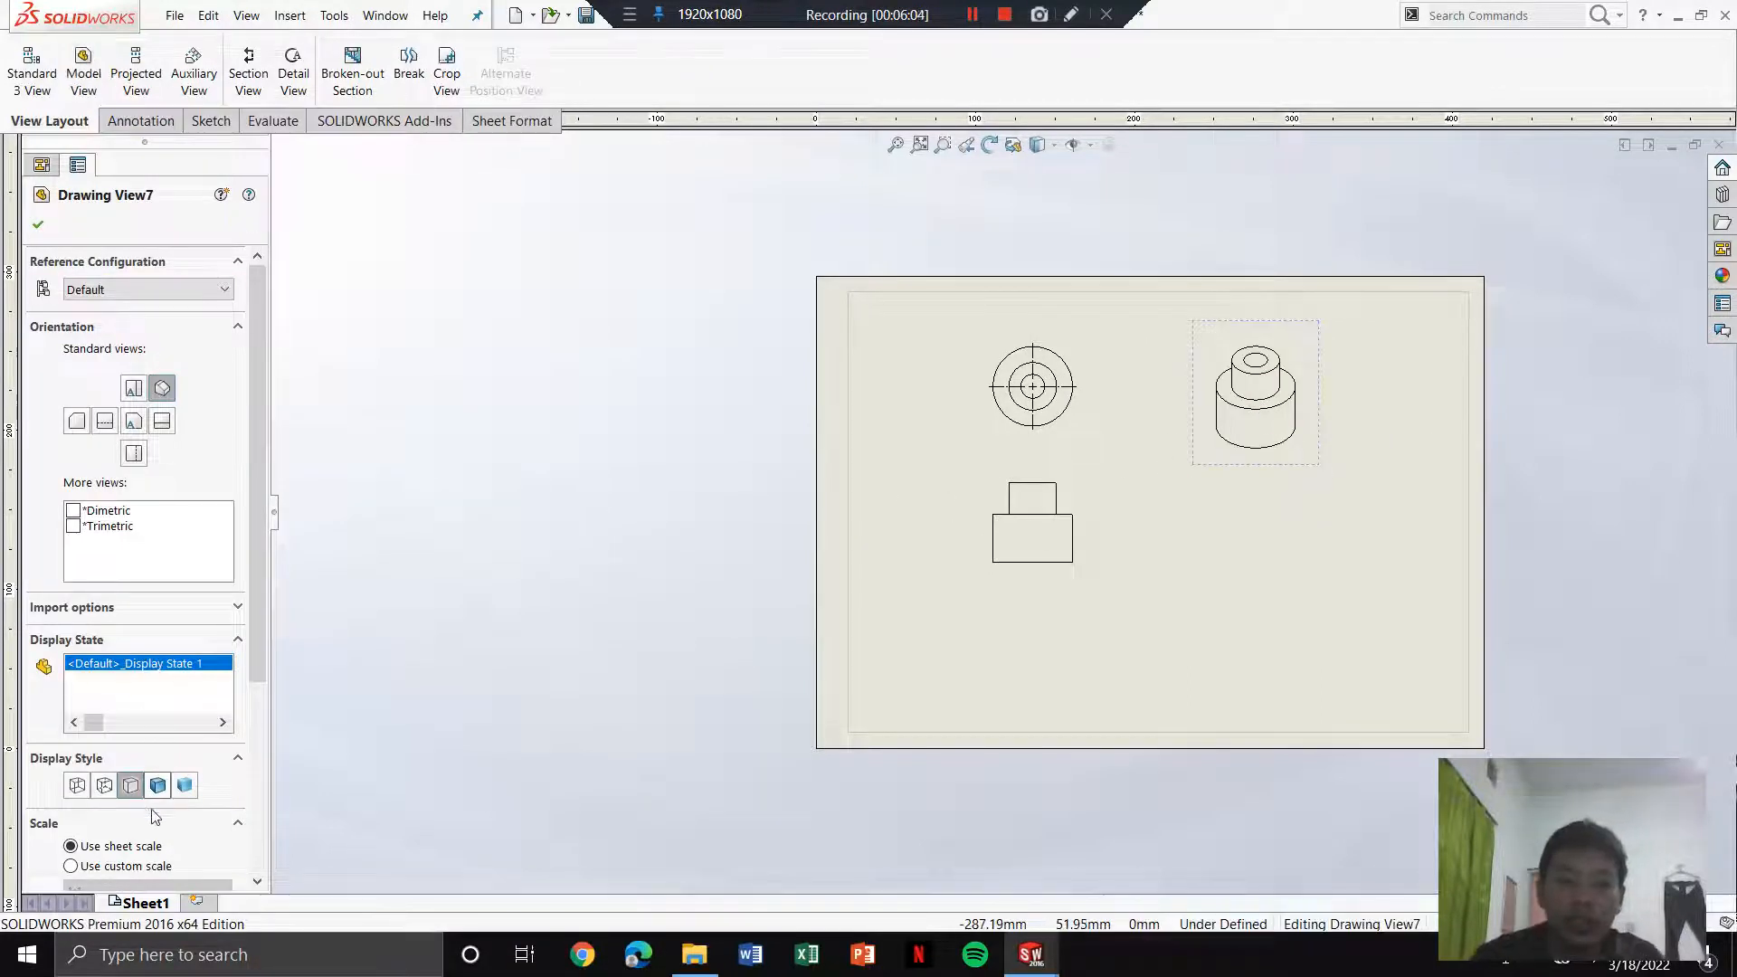
click(157, 785)
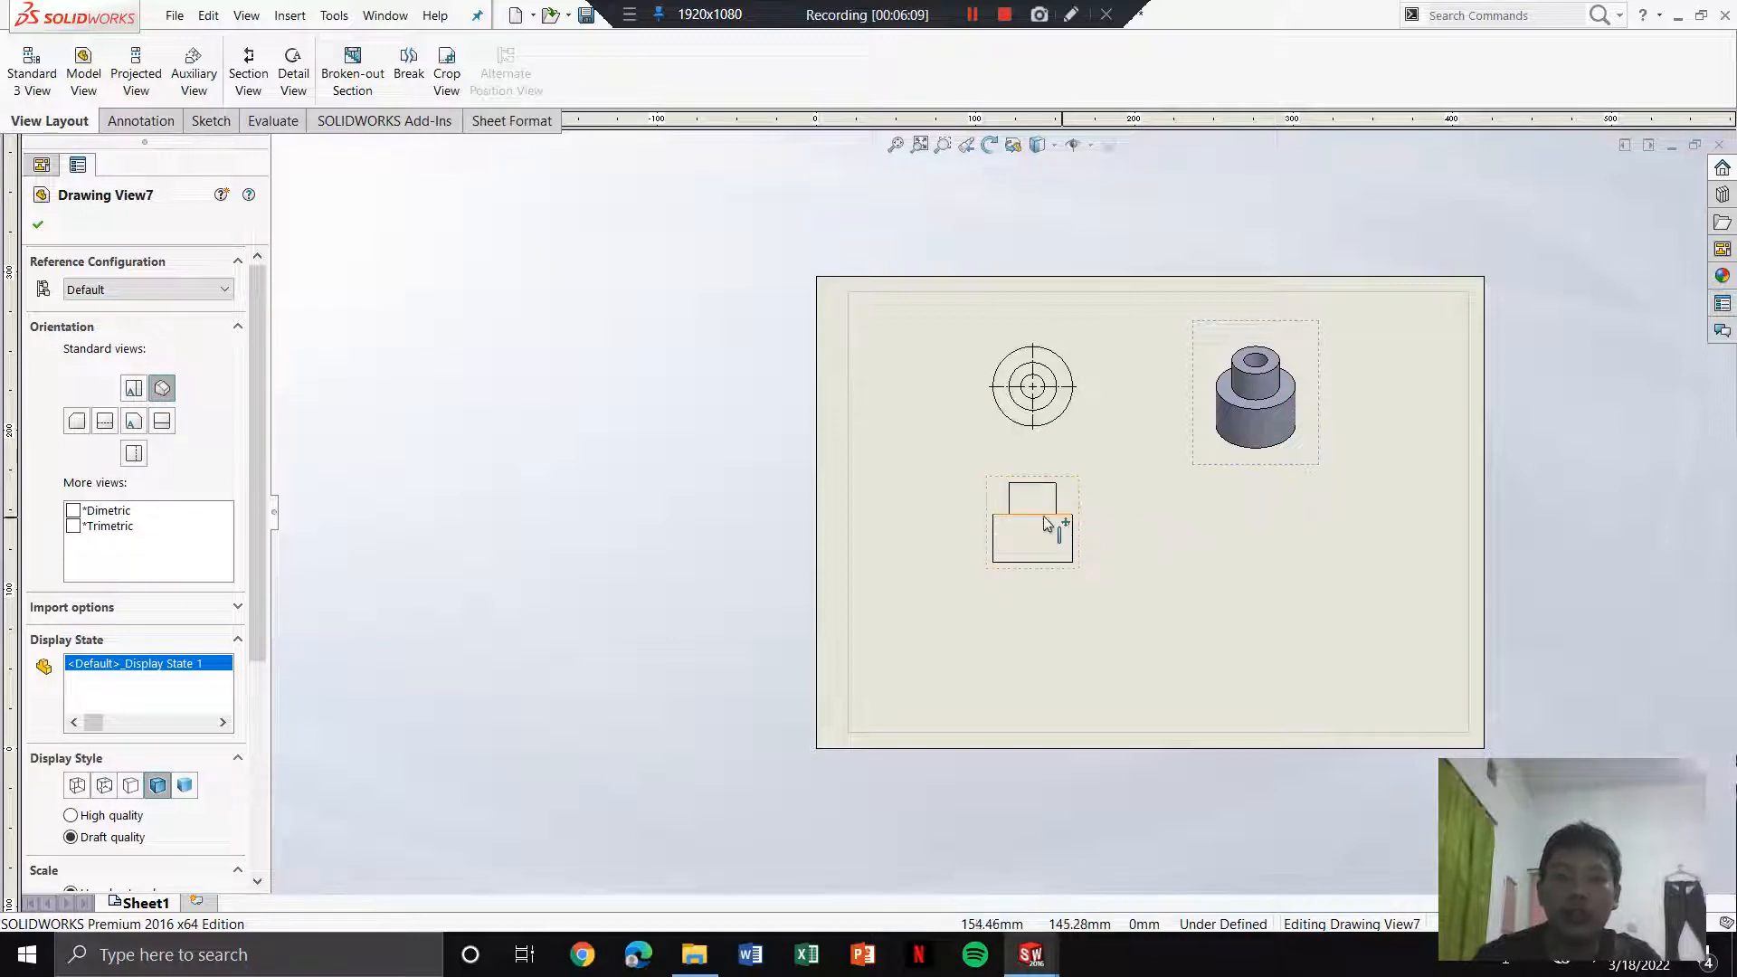
click(41, 229)
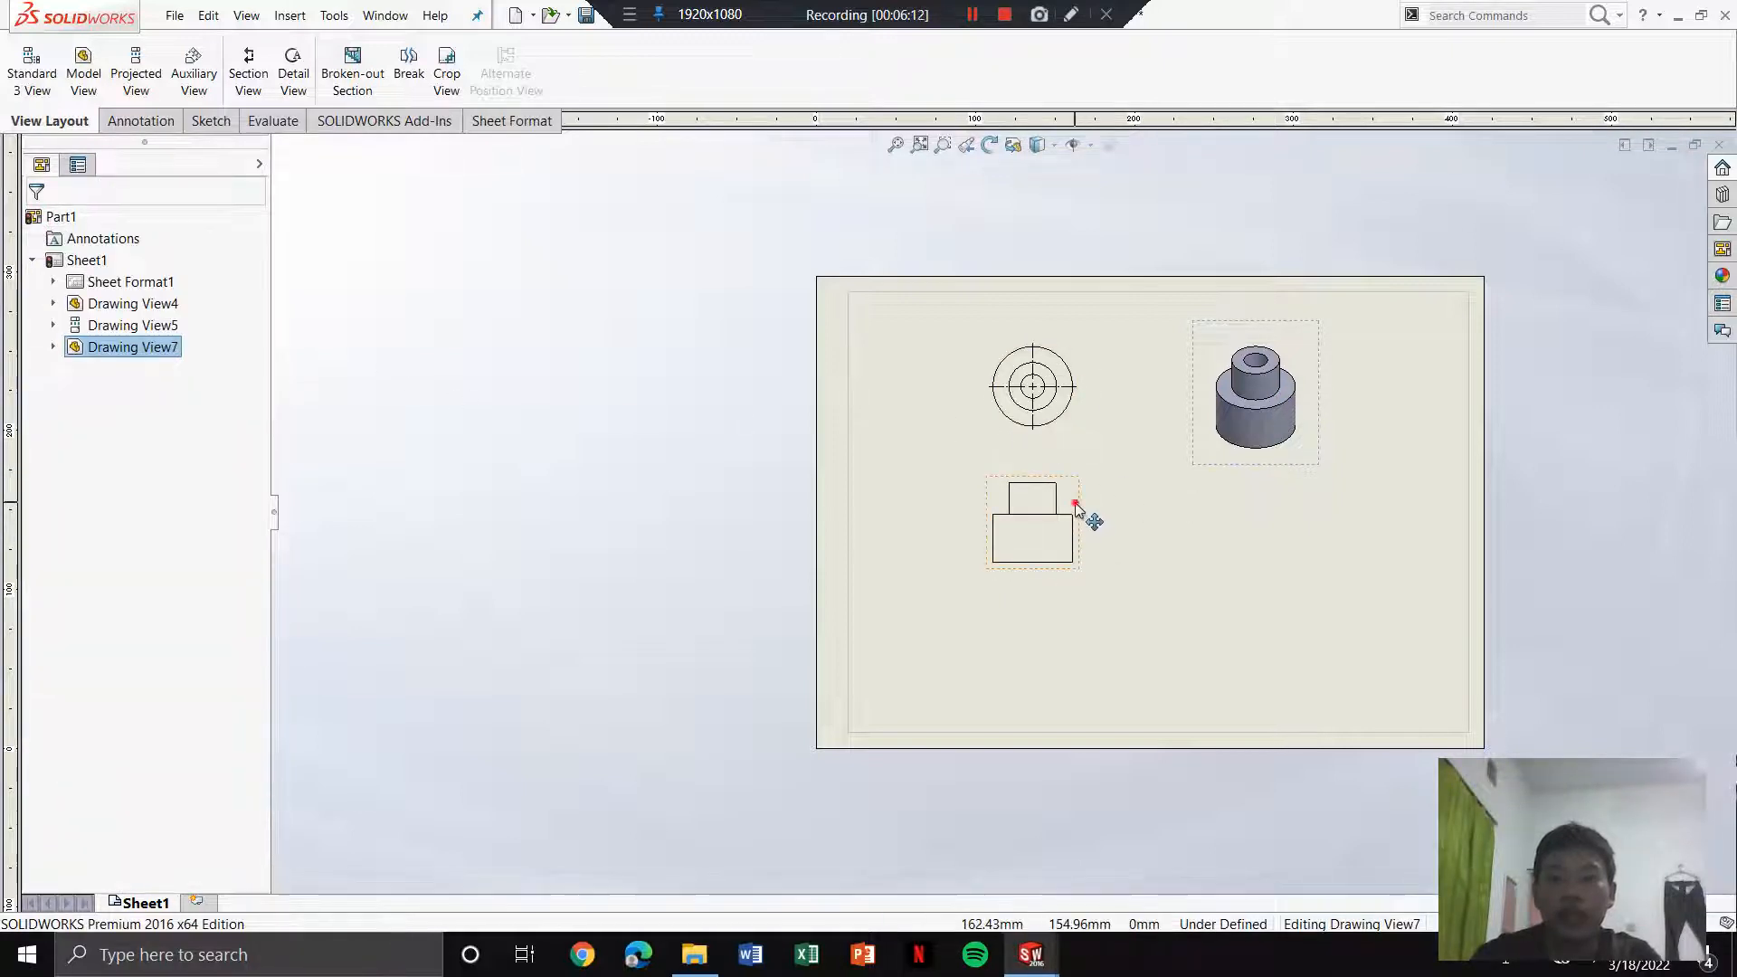
Step: Give the front view a custom scale of 1:2
click(1053, 542)
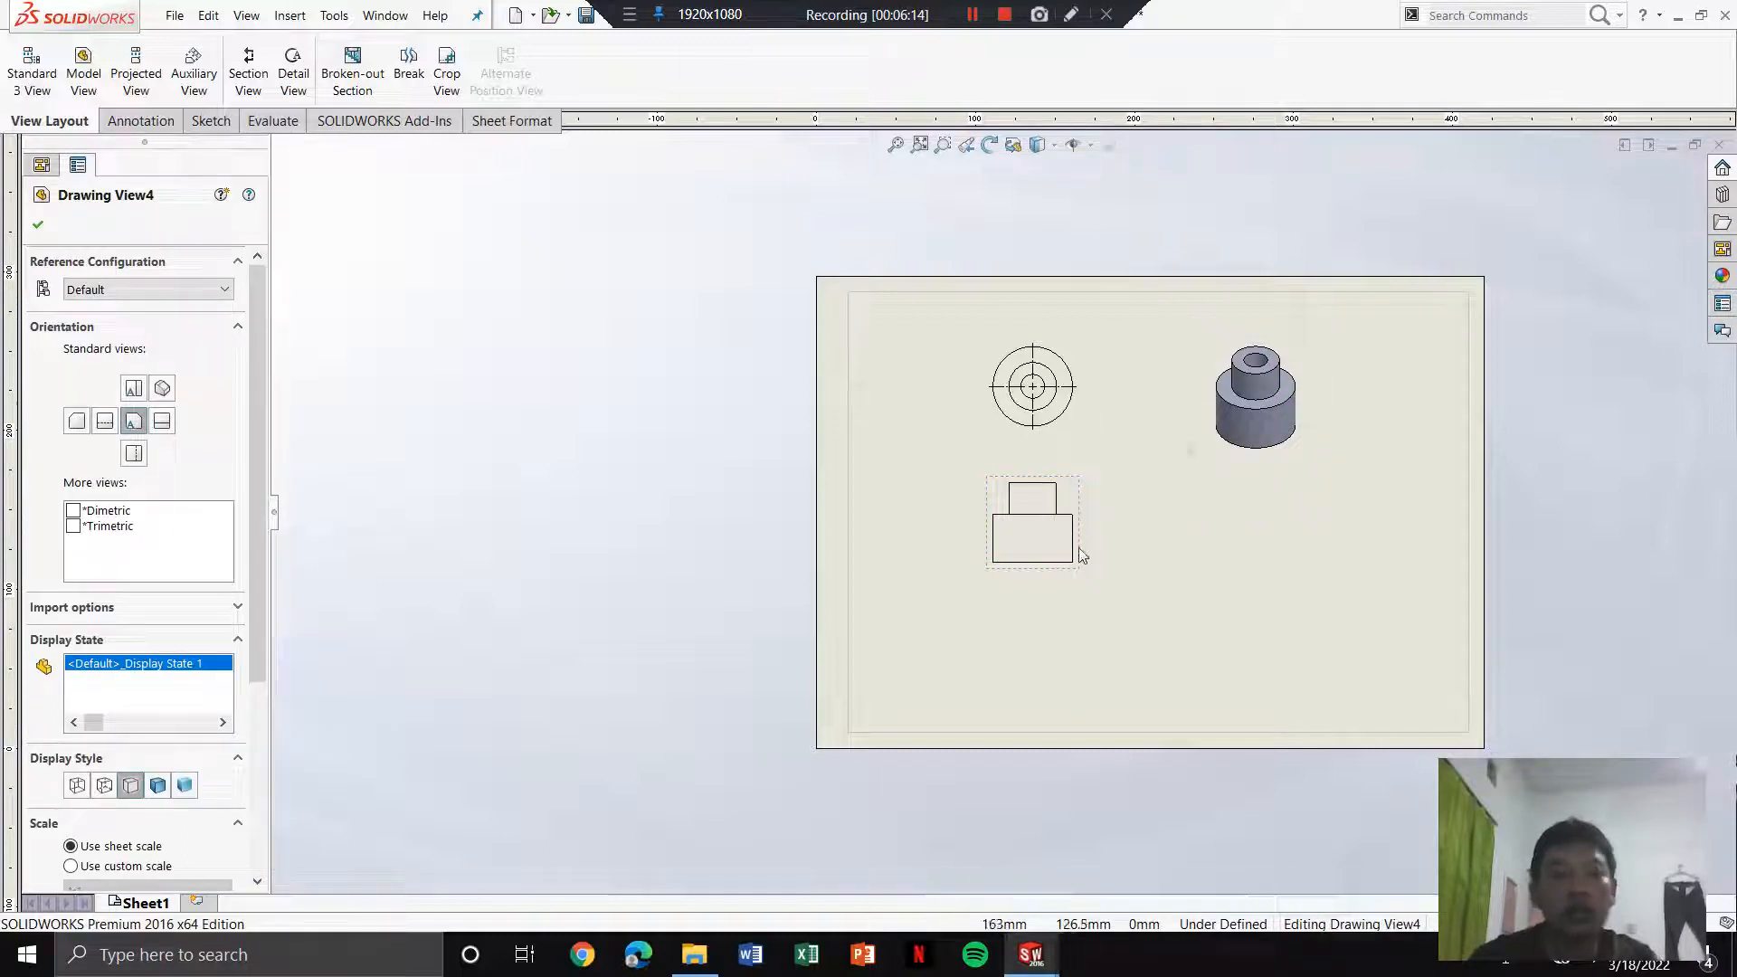
scroll(175, 783, down, 3)
scroll(175, 783, down, 2)
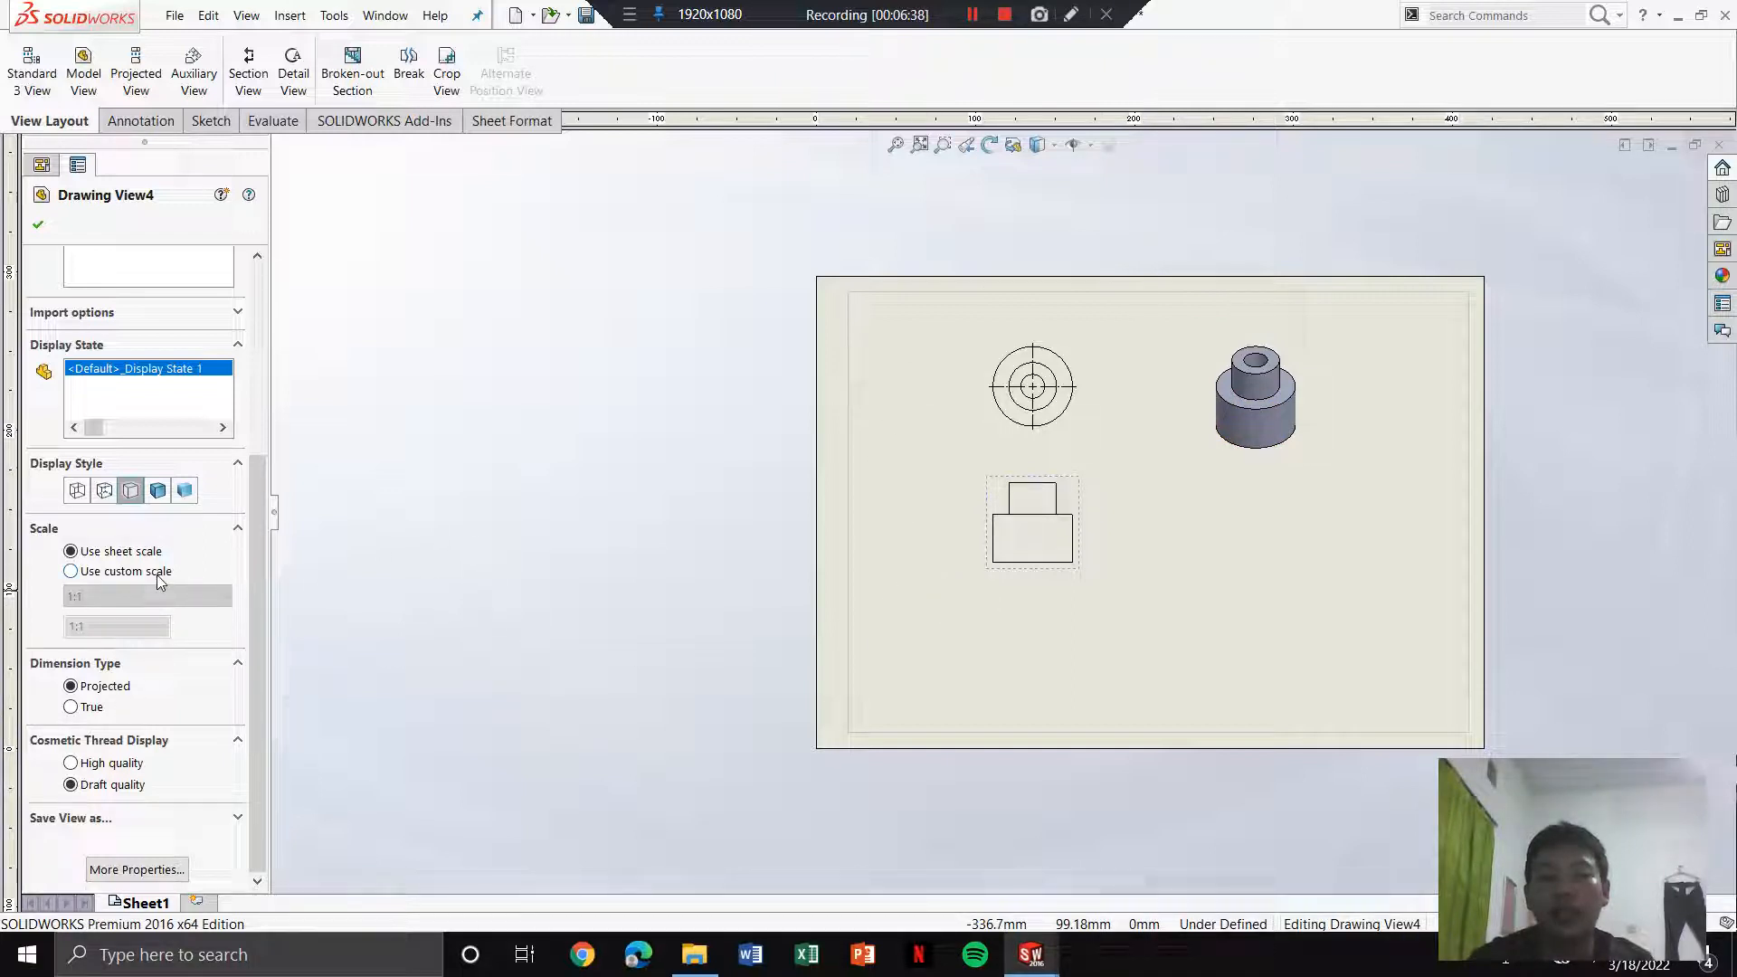
click(180, 599)
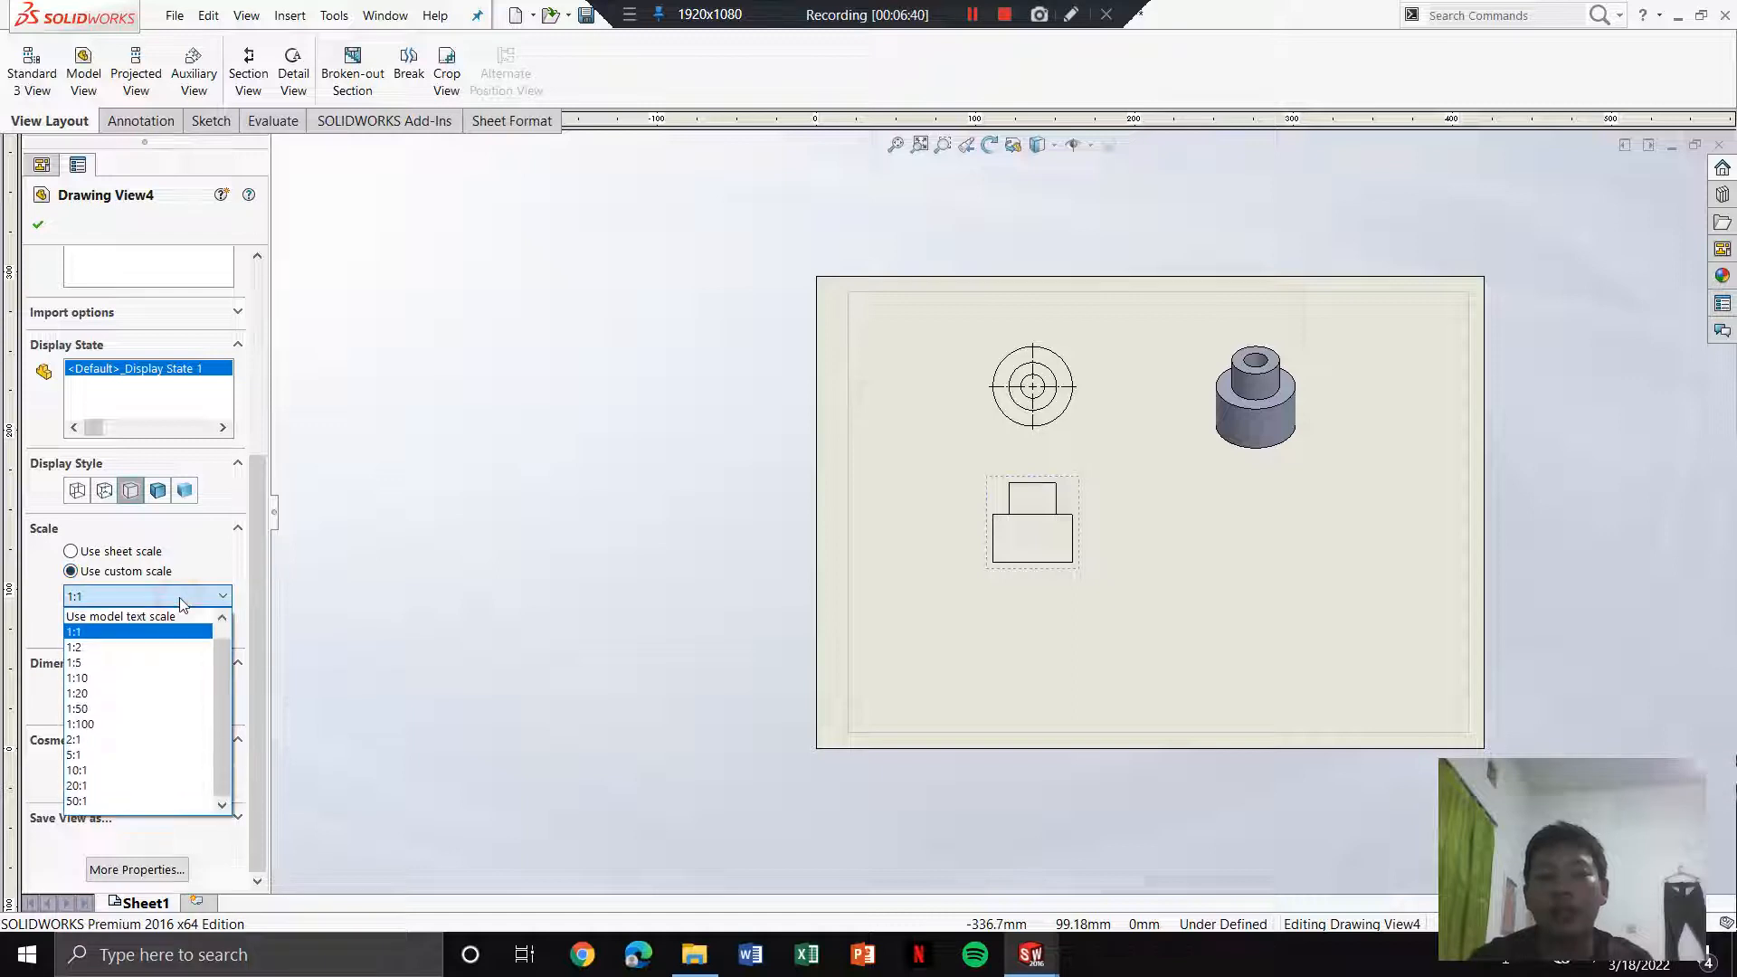
click(180, 647)
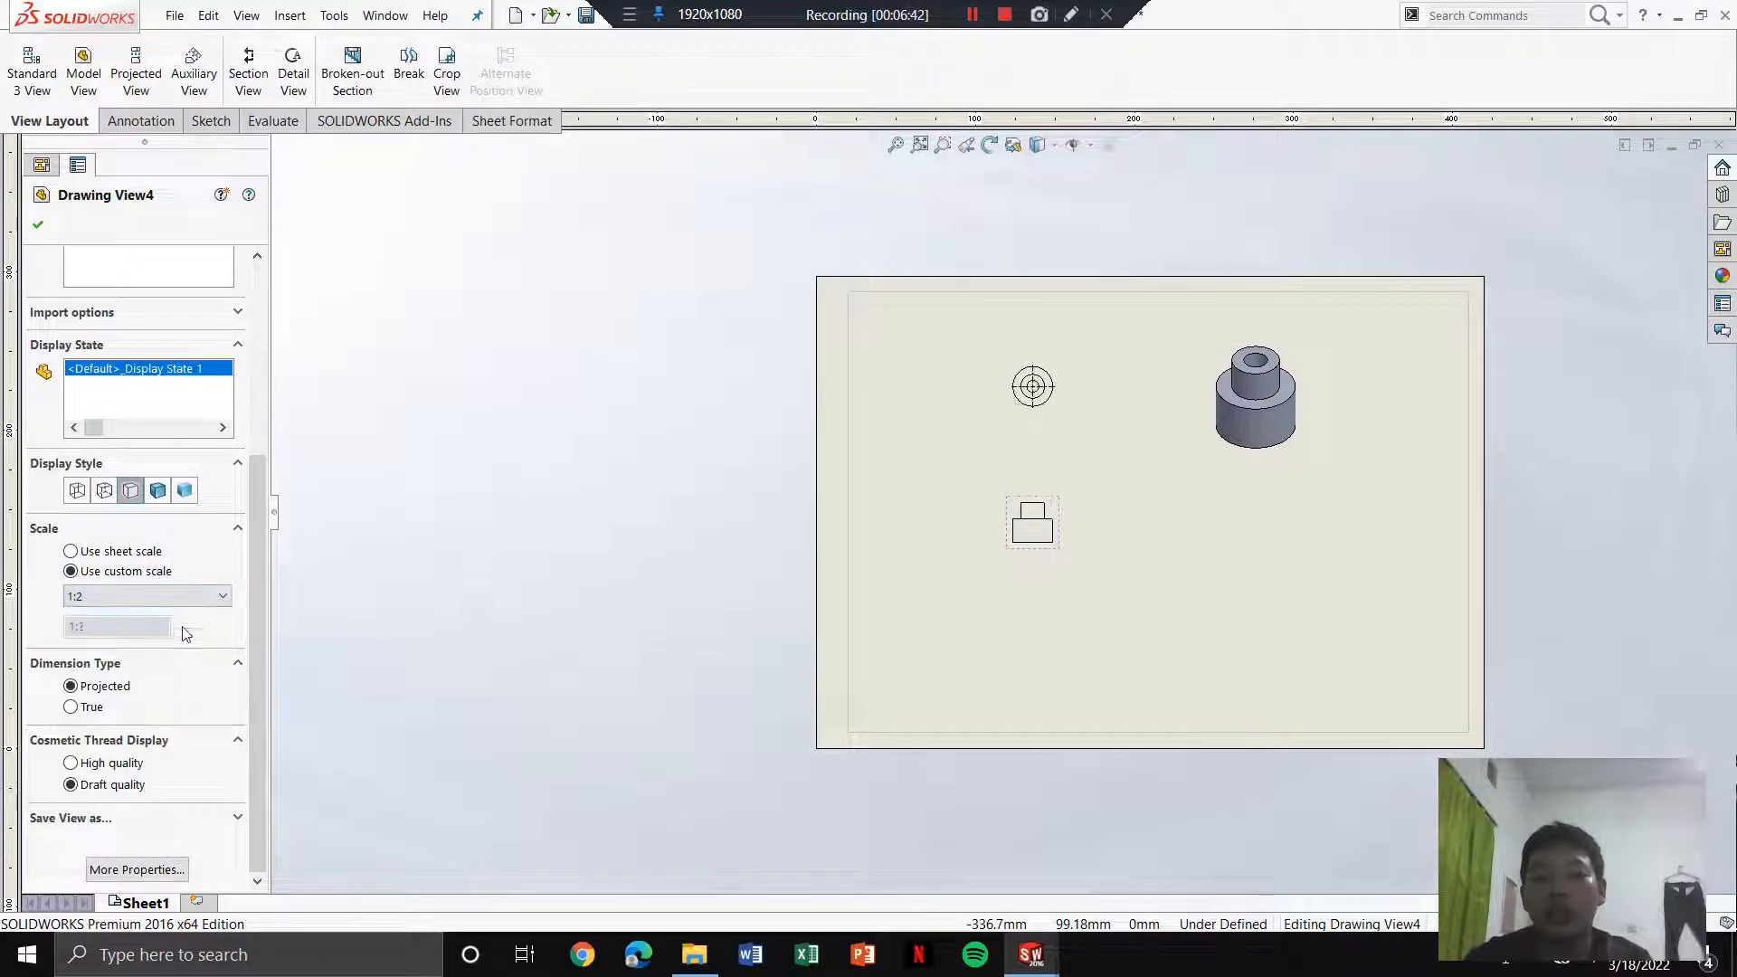
Step: Try the custom scales 1:5, 2:1, 5:1 and 1:1 on the front view
click(180, 596)
click(168, 662)
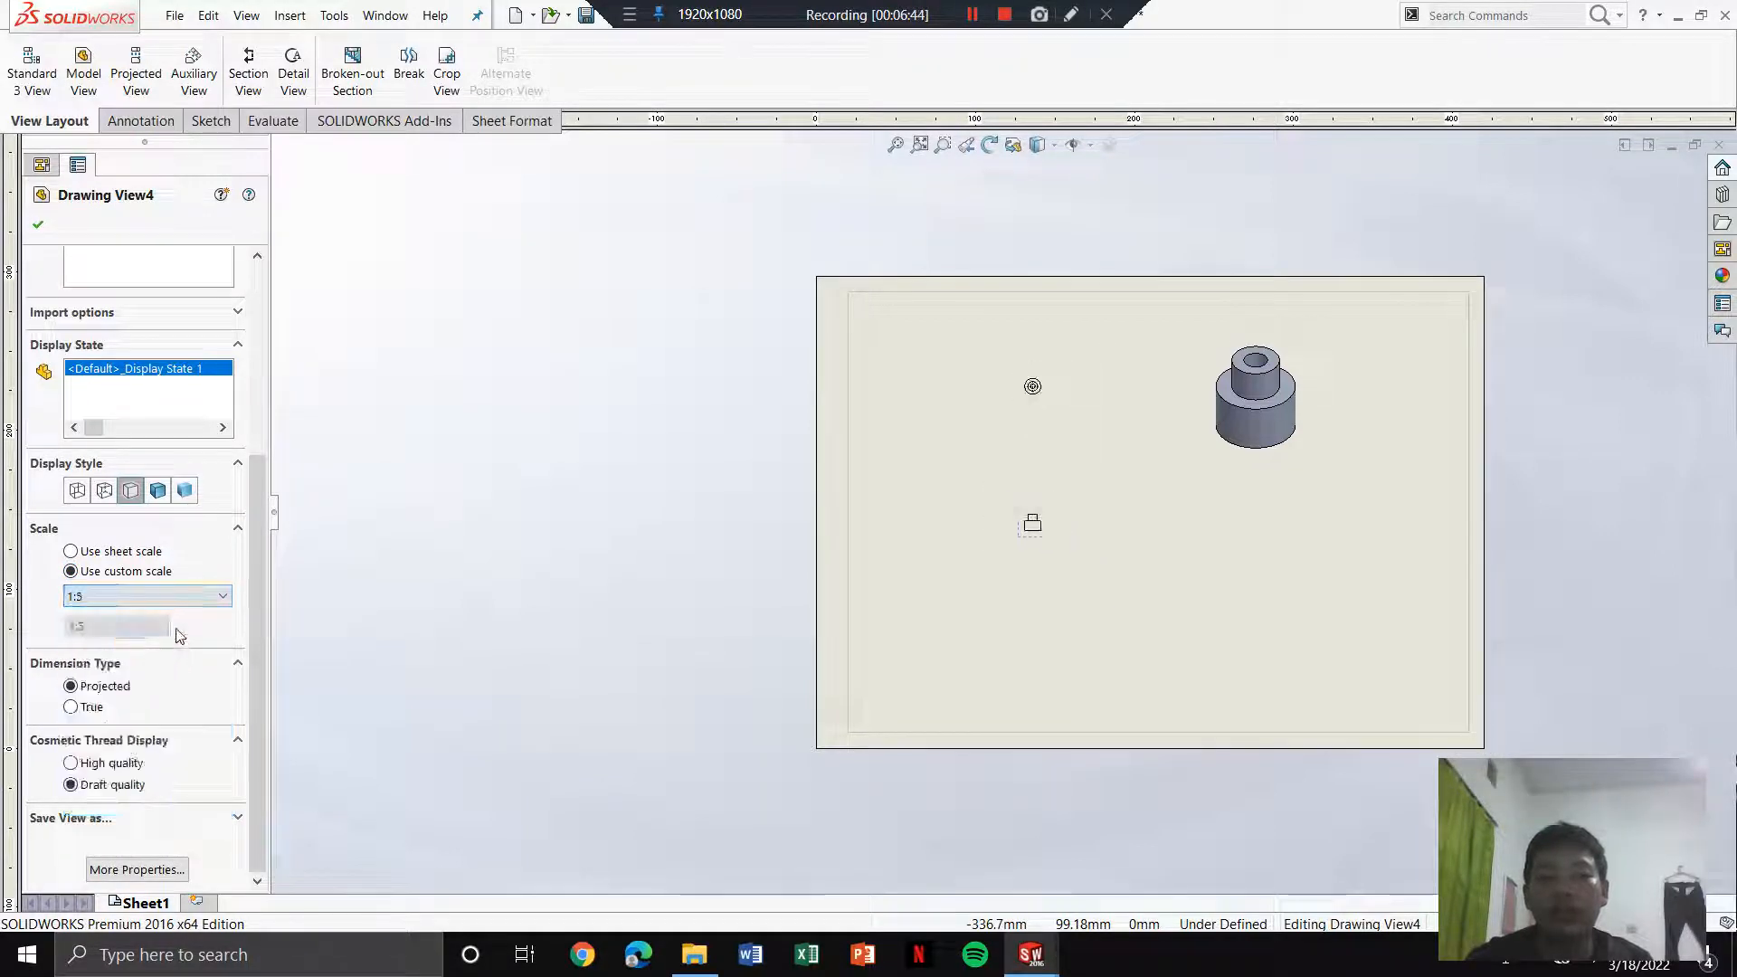
click(176, 595)
click(145, 740)
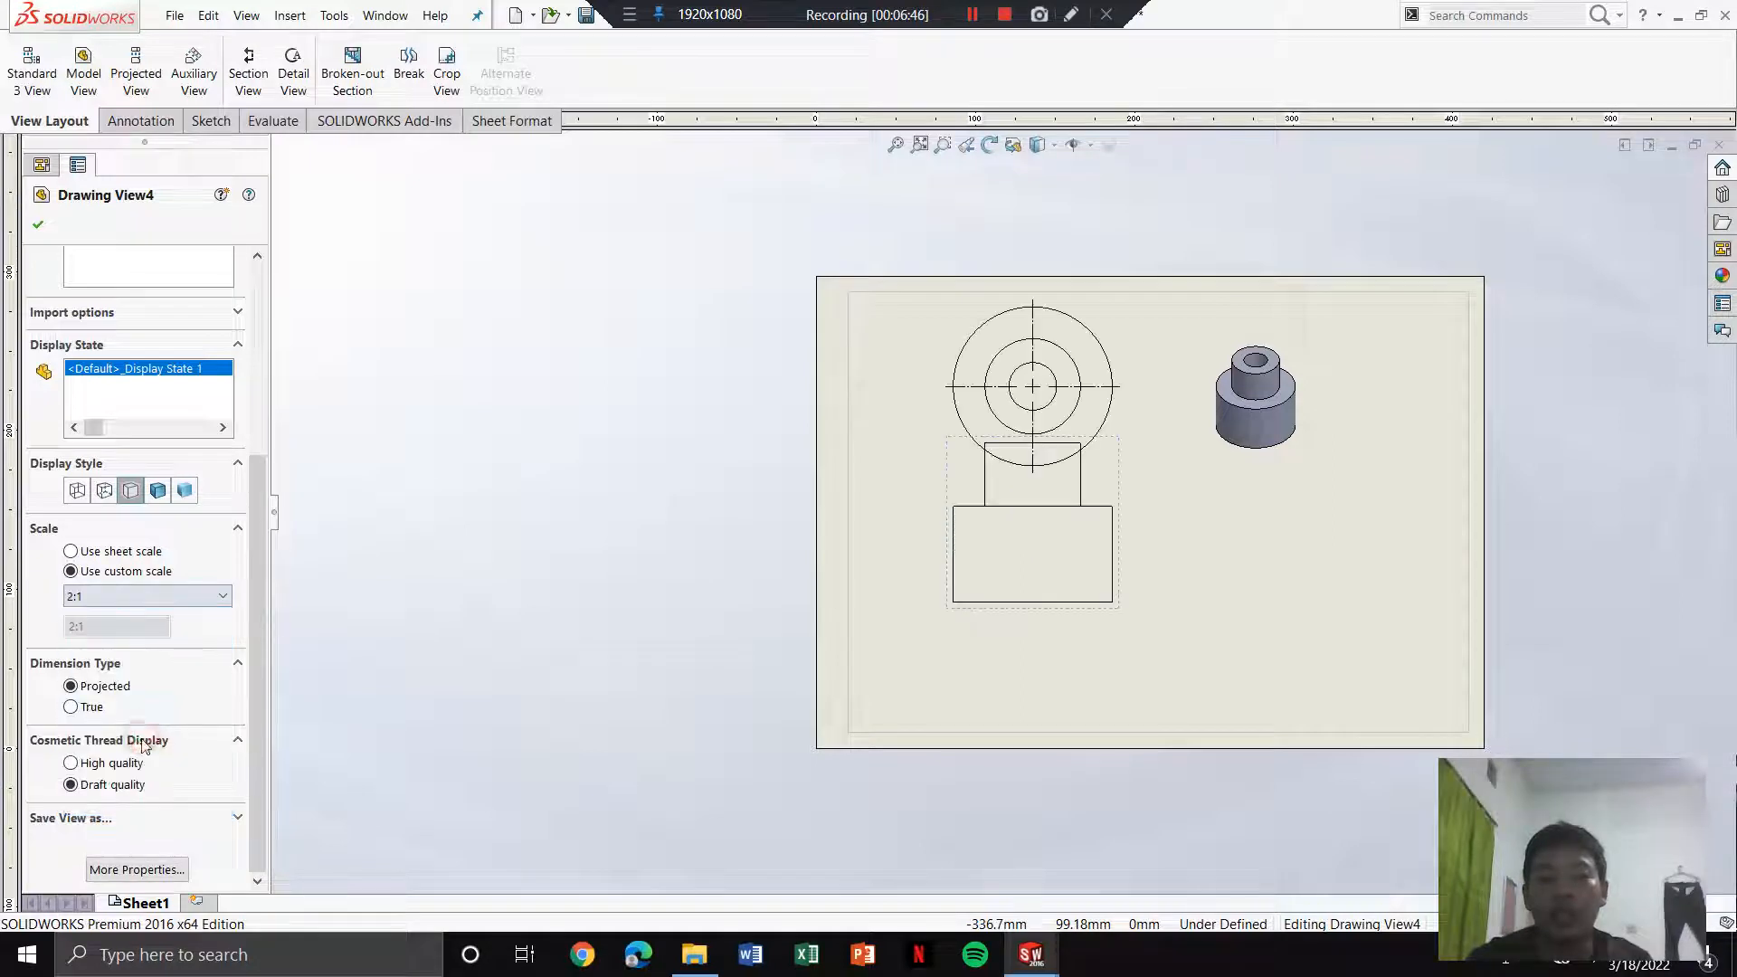
click(177, 595)
click(143, 758)
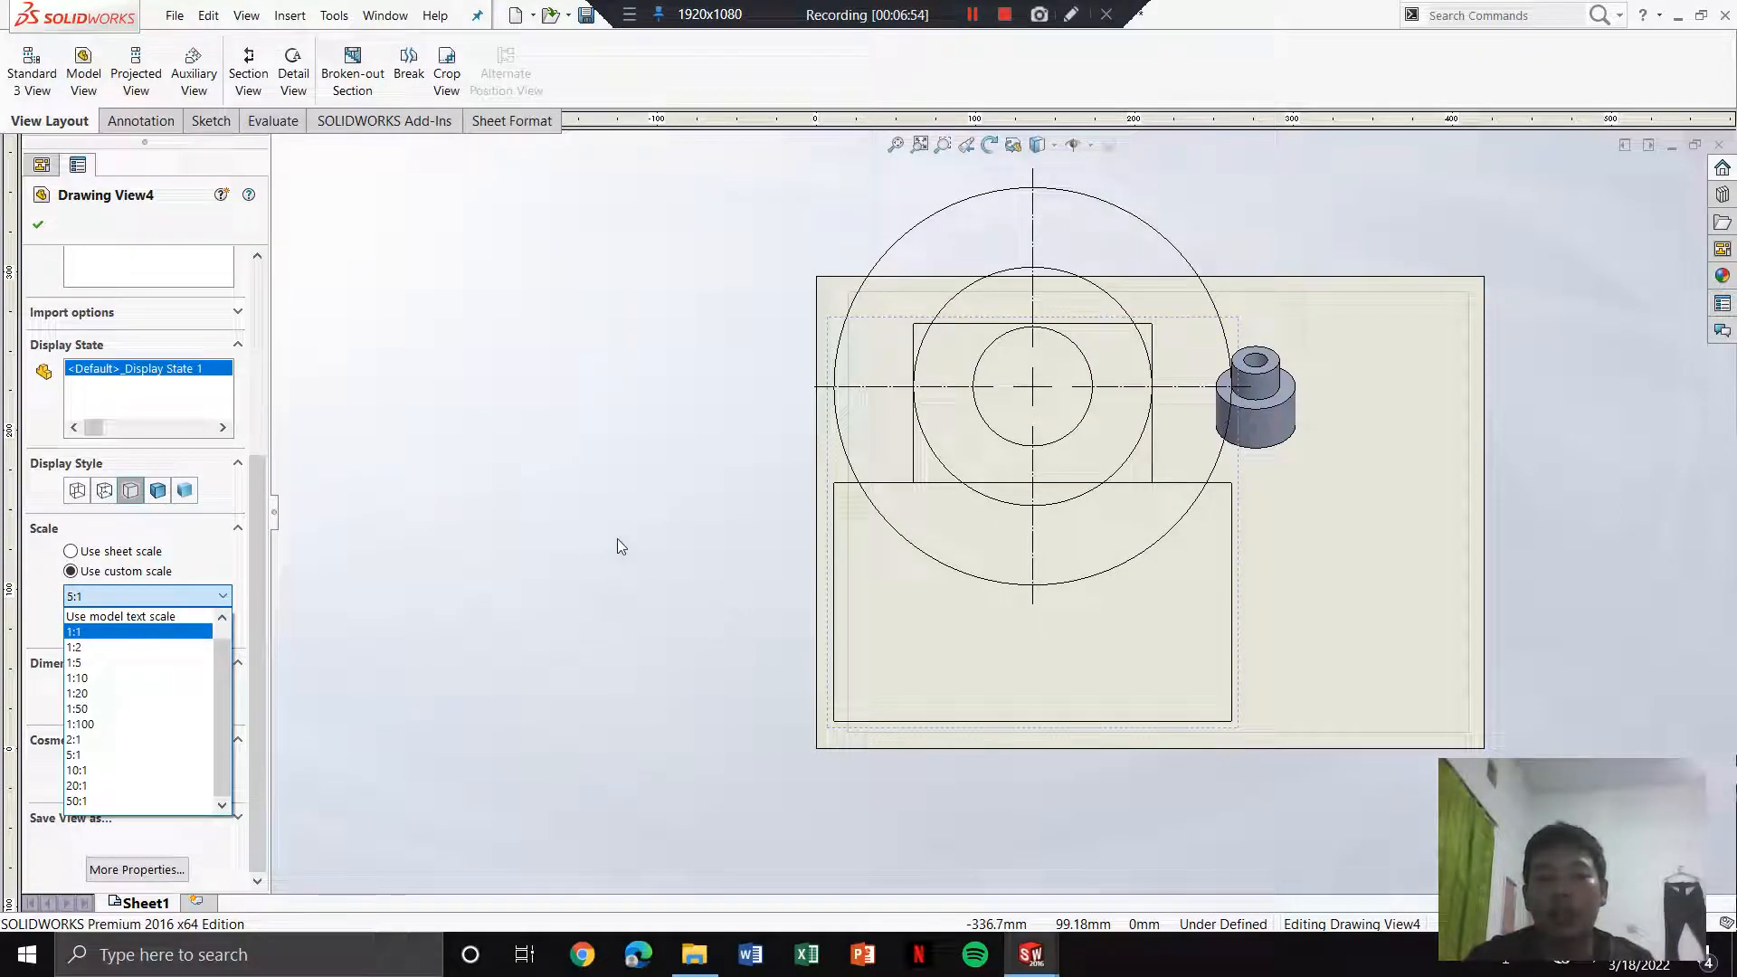
click(164, 631)
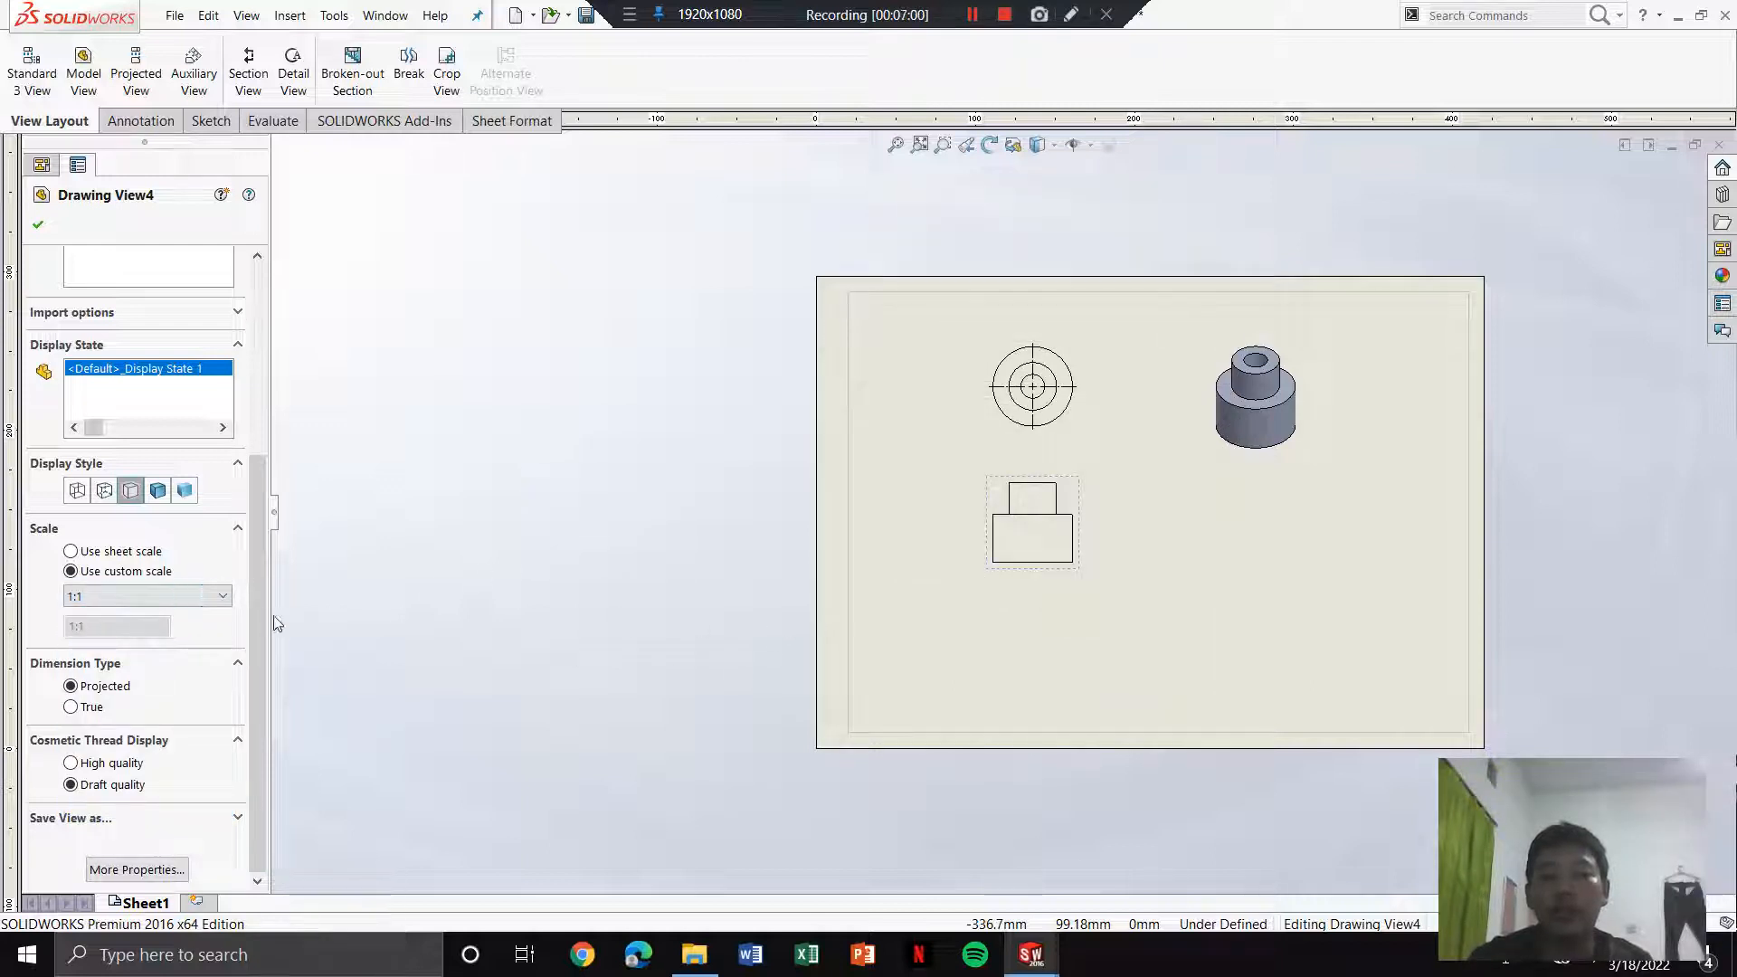
Step: Set the front view to use the sheet scale and accept its properties
click(145, 554)
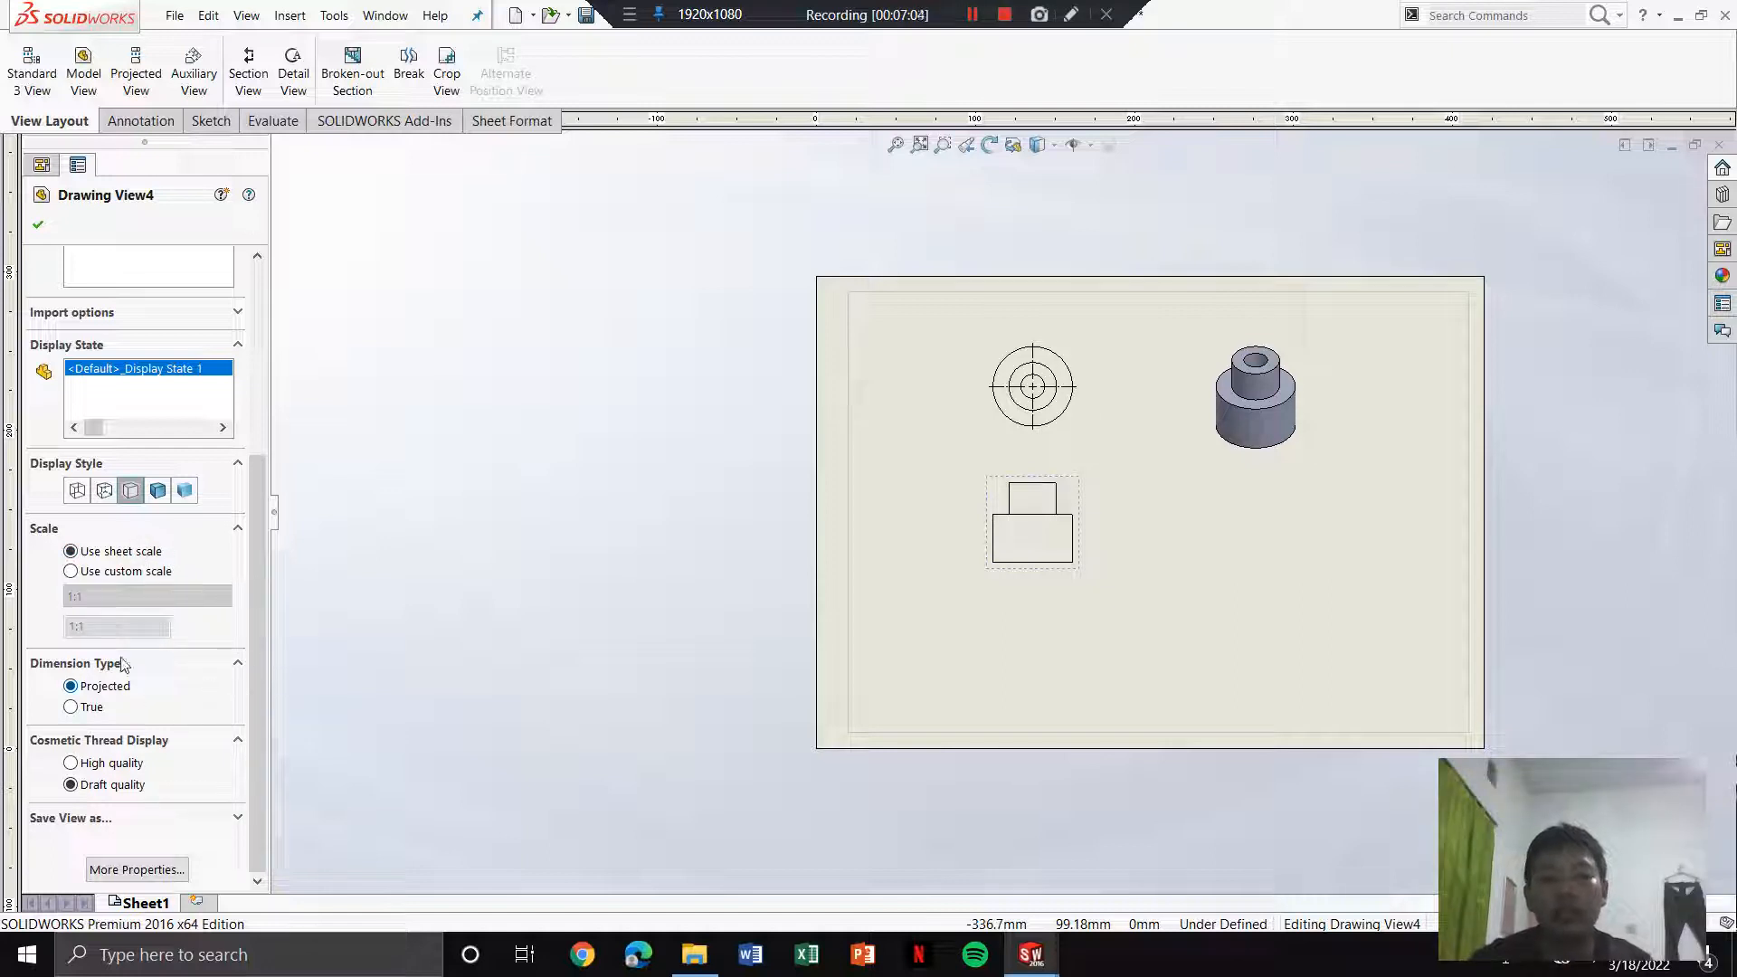
scroll(125, 665, up, 5)
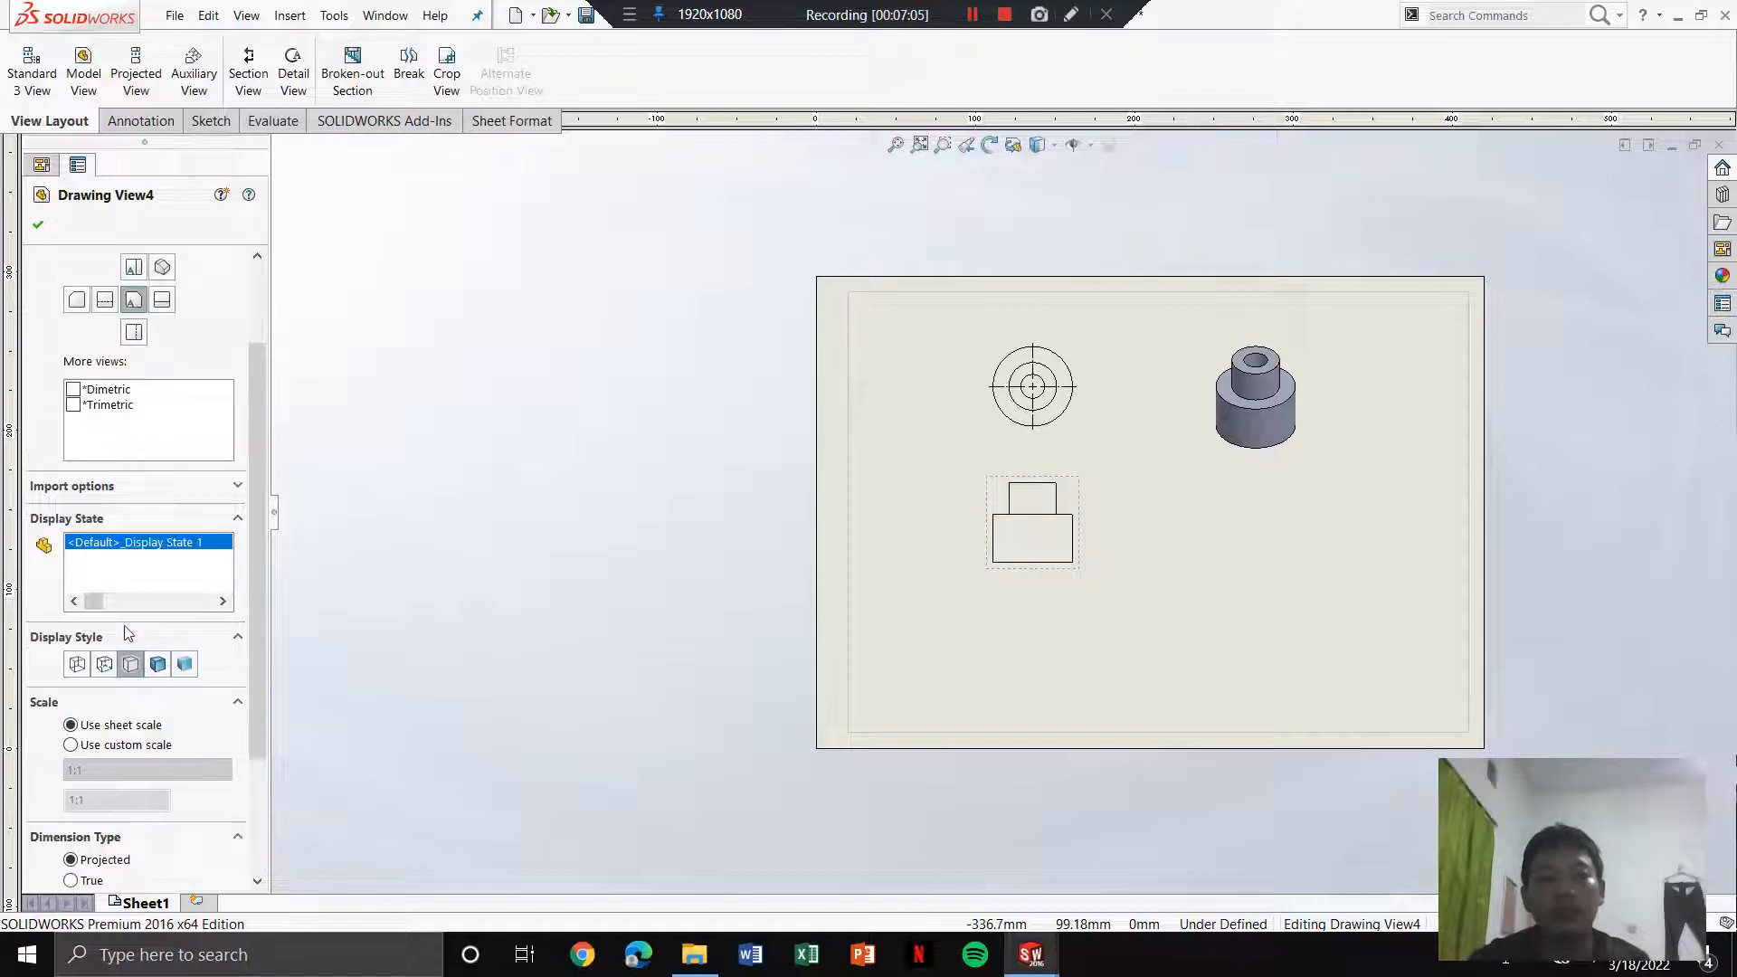
click(37, 230)
Step: Move the front view lower on the sheet and shift the top view down above it
scroll(1148, 577, down, 3)
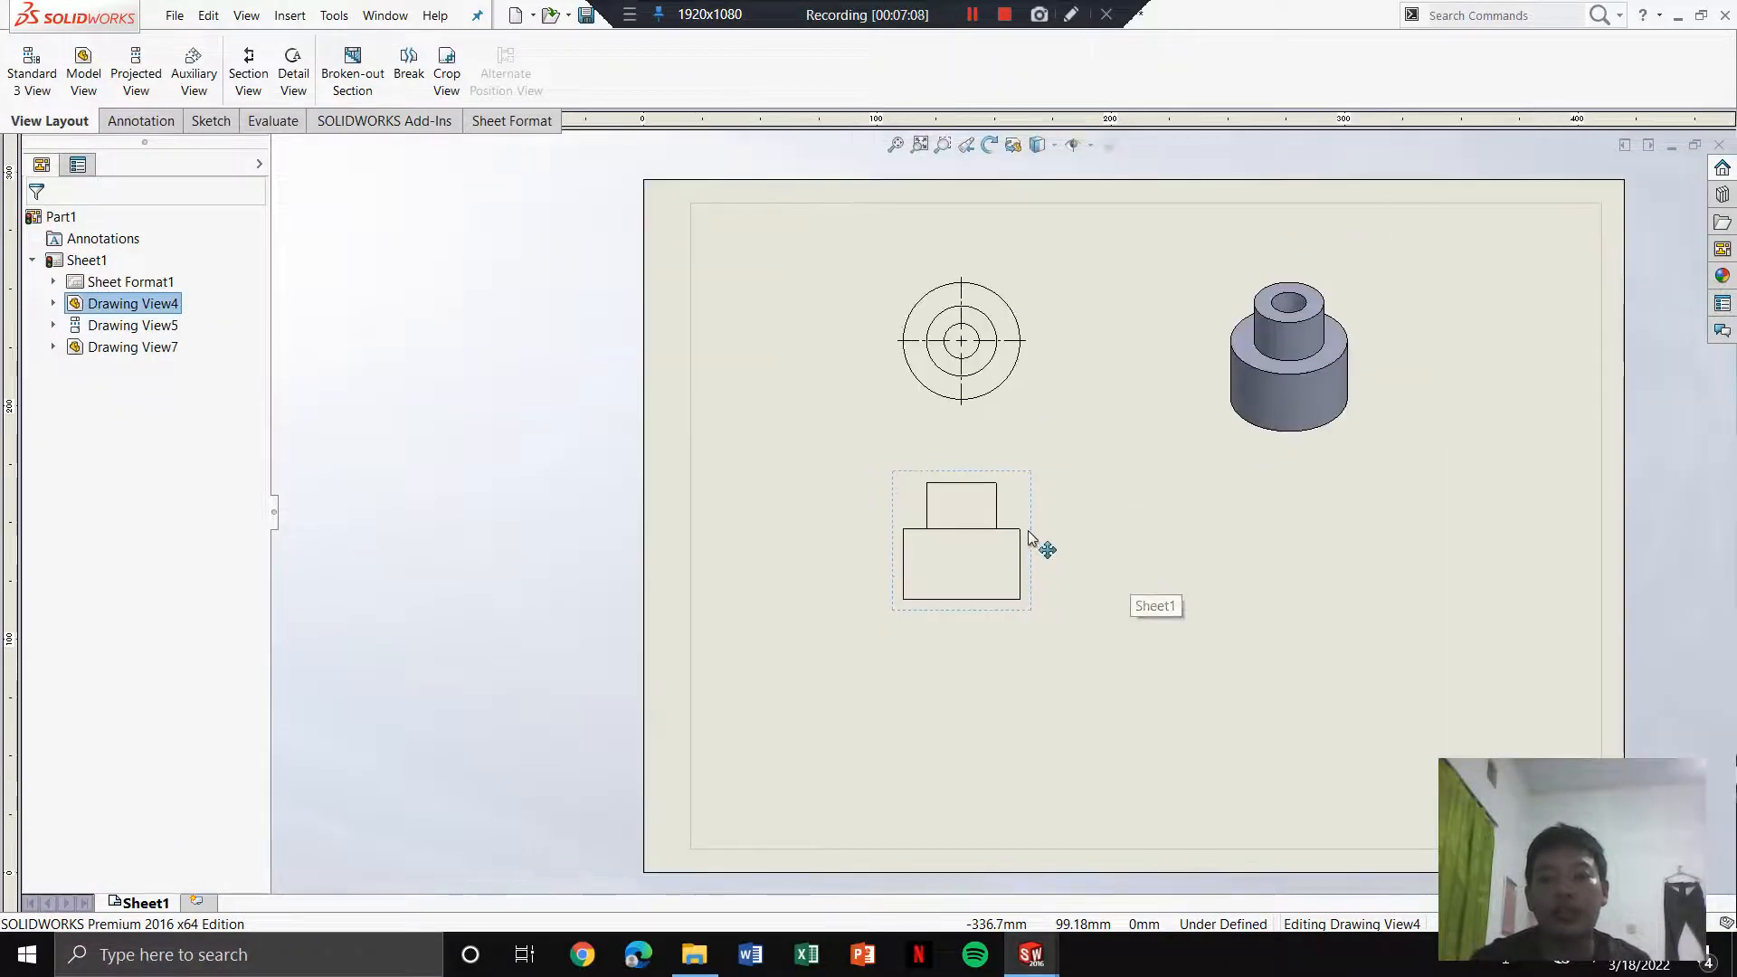
click(1028, 508)
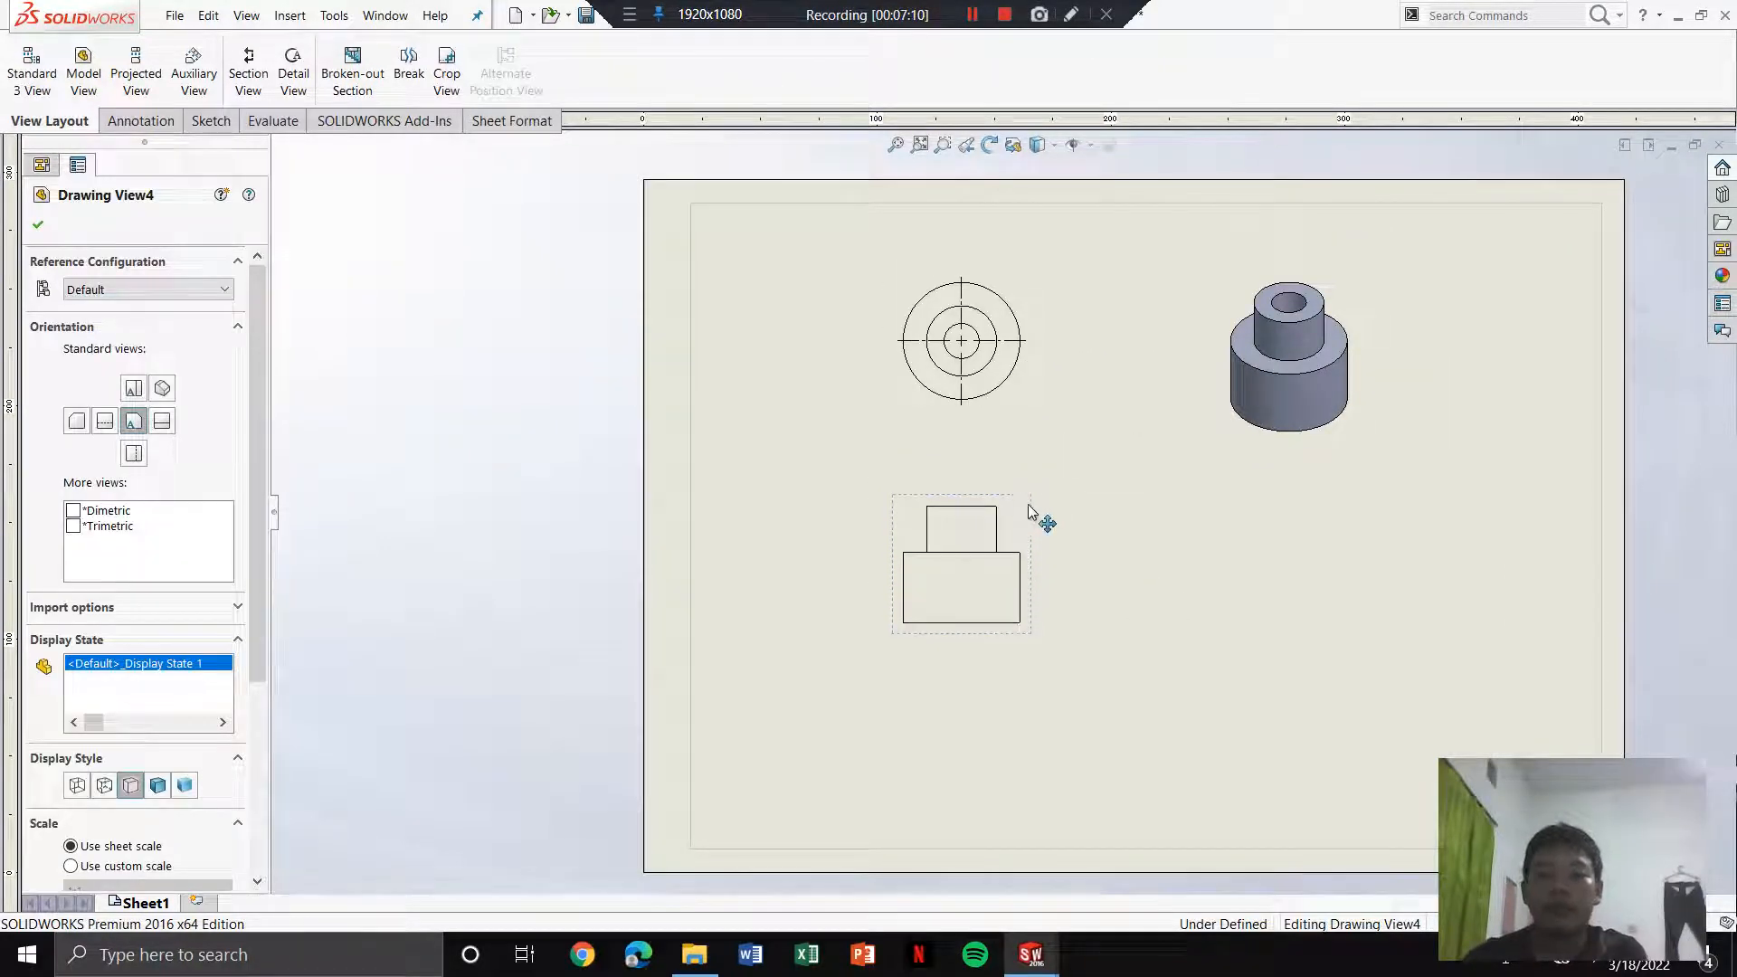
drag(1029, 508, 1040, 602)
click(1006, 402)
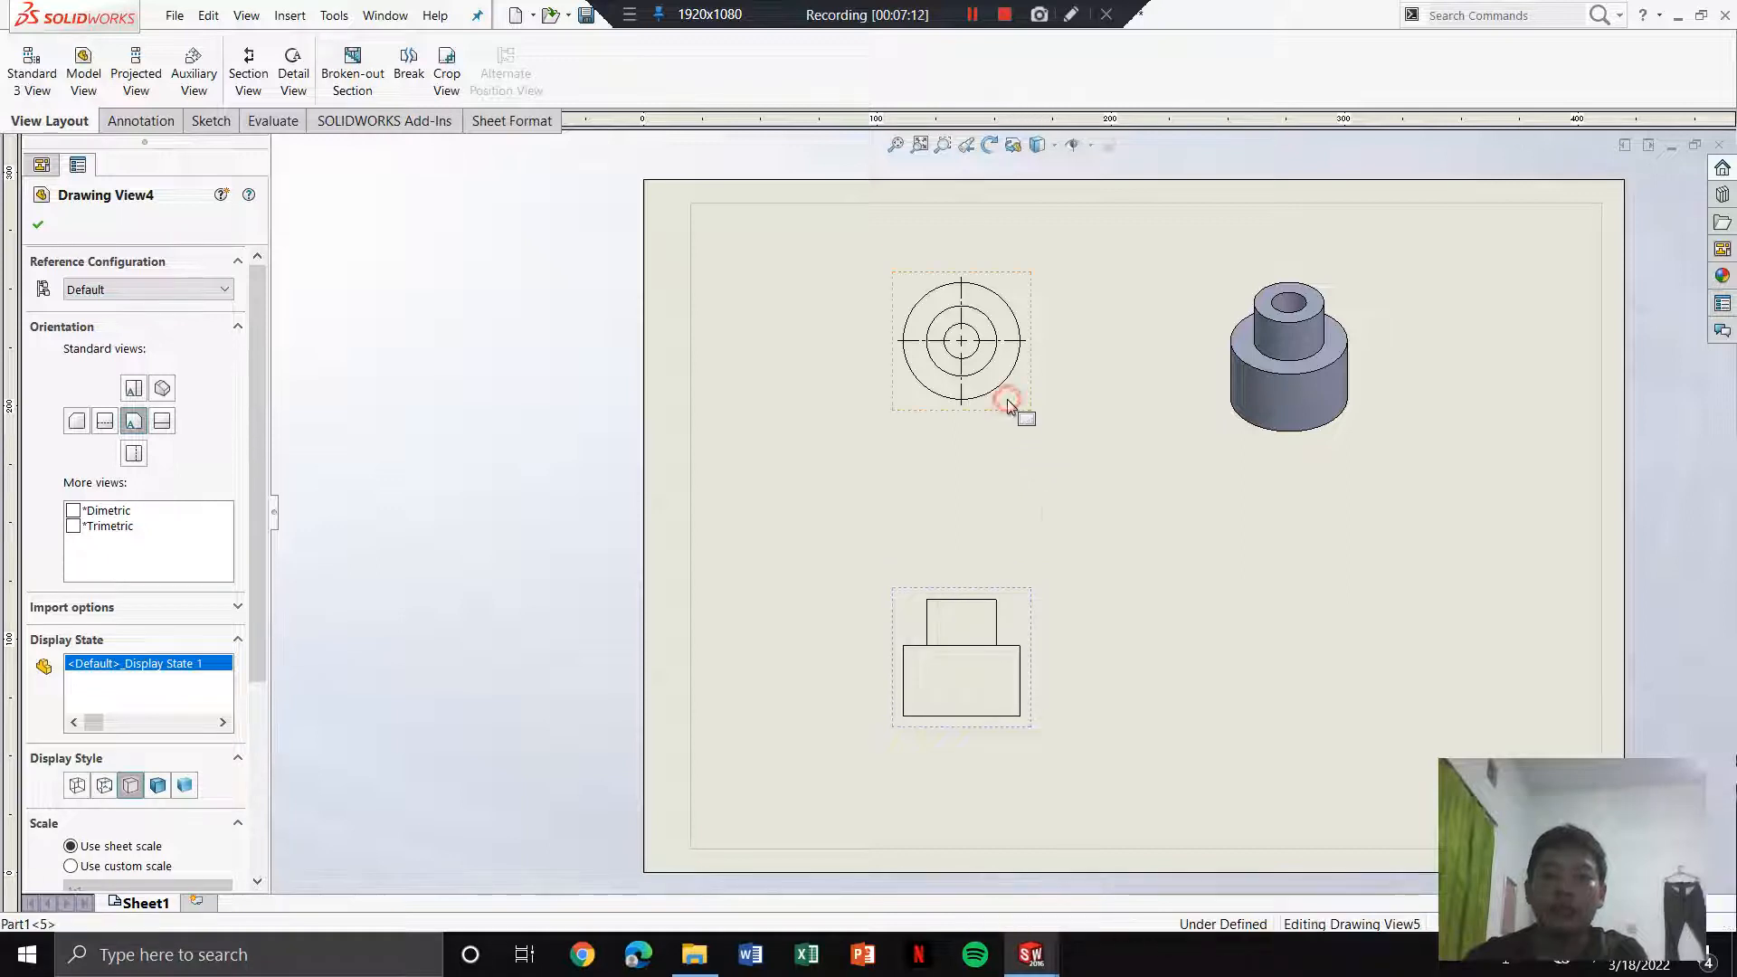
click(1147, 518)
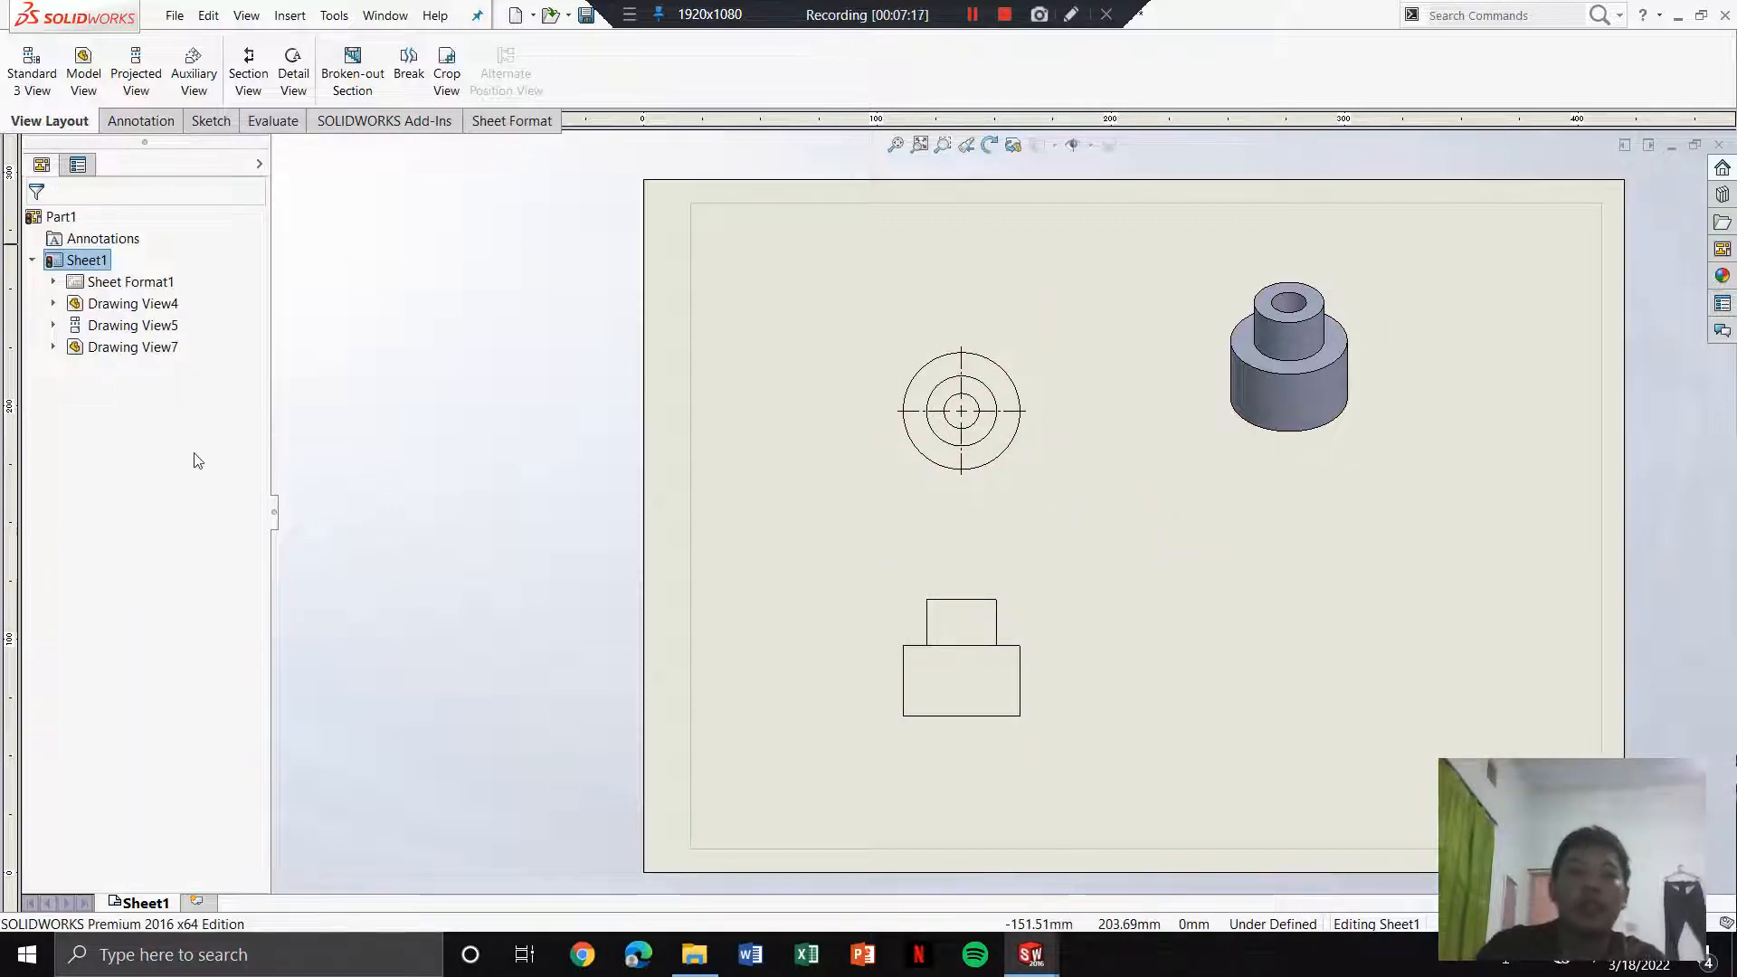
Step: Create a section view with a vertical cutting line through the front view's centre, labelled A, and place it to the right of that view
click(249, 83)
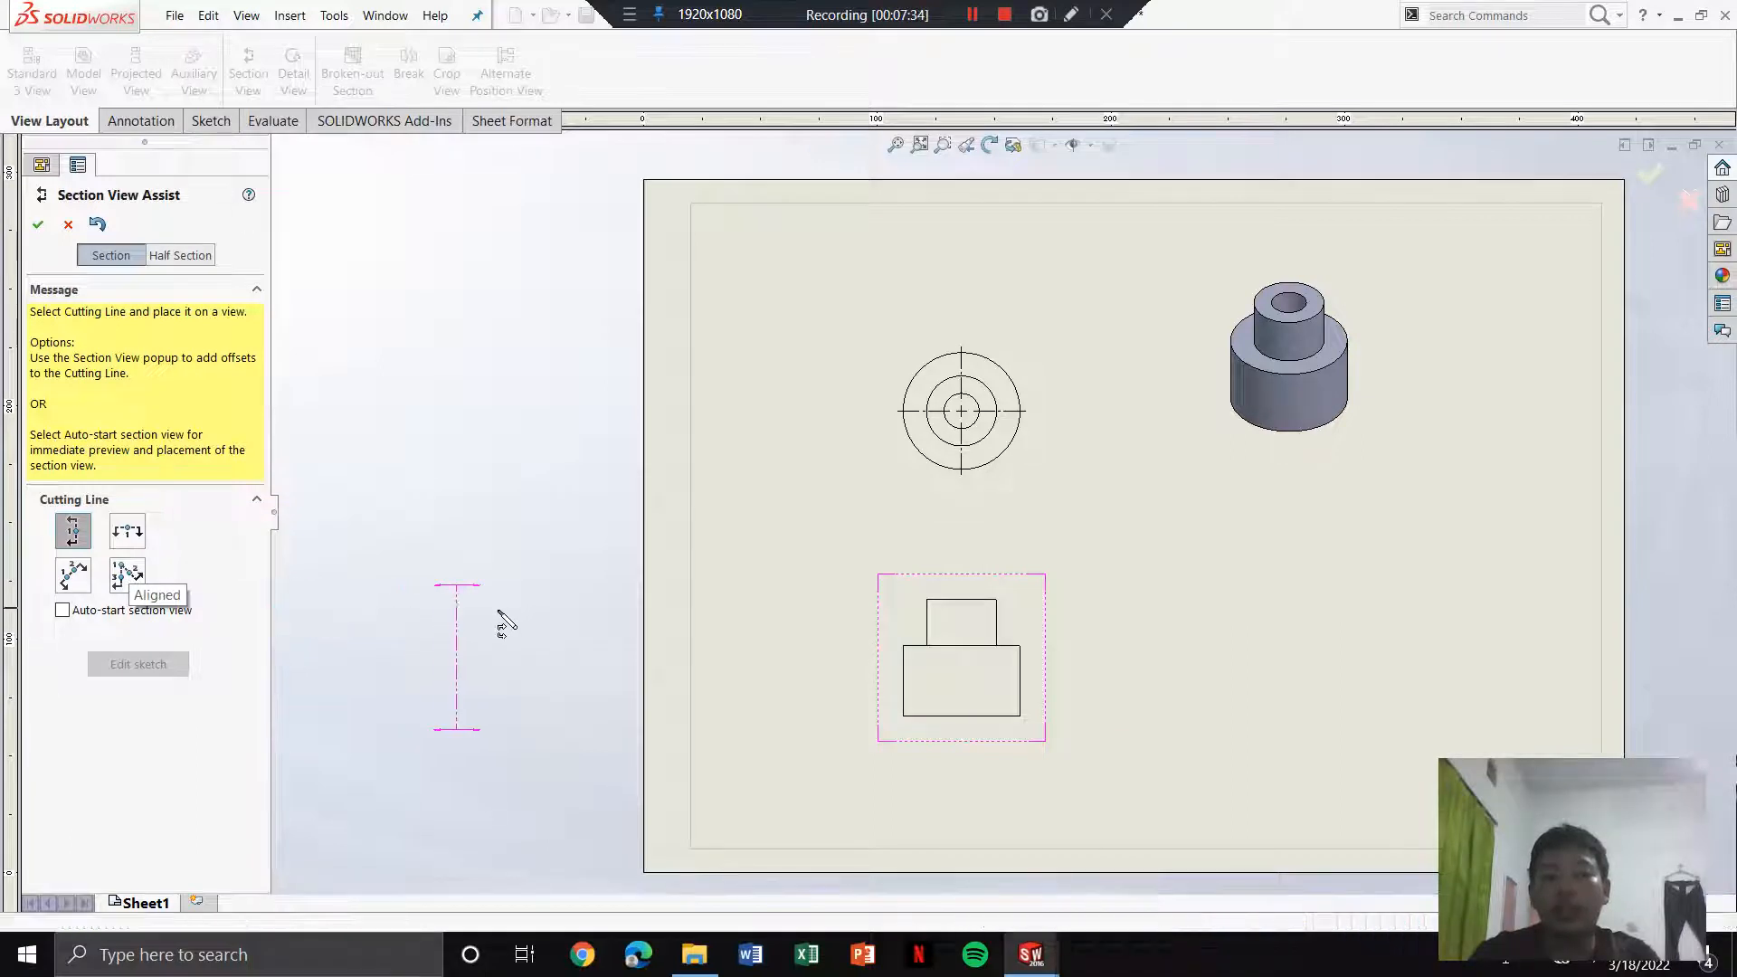
click(964, 659)
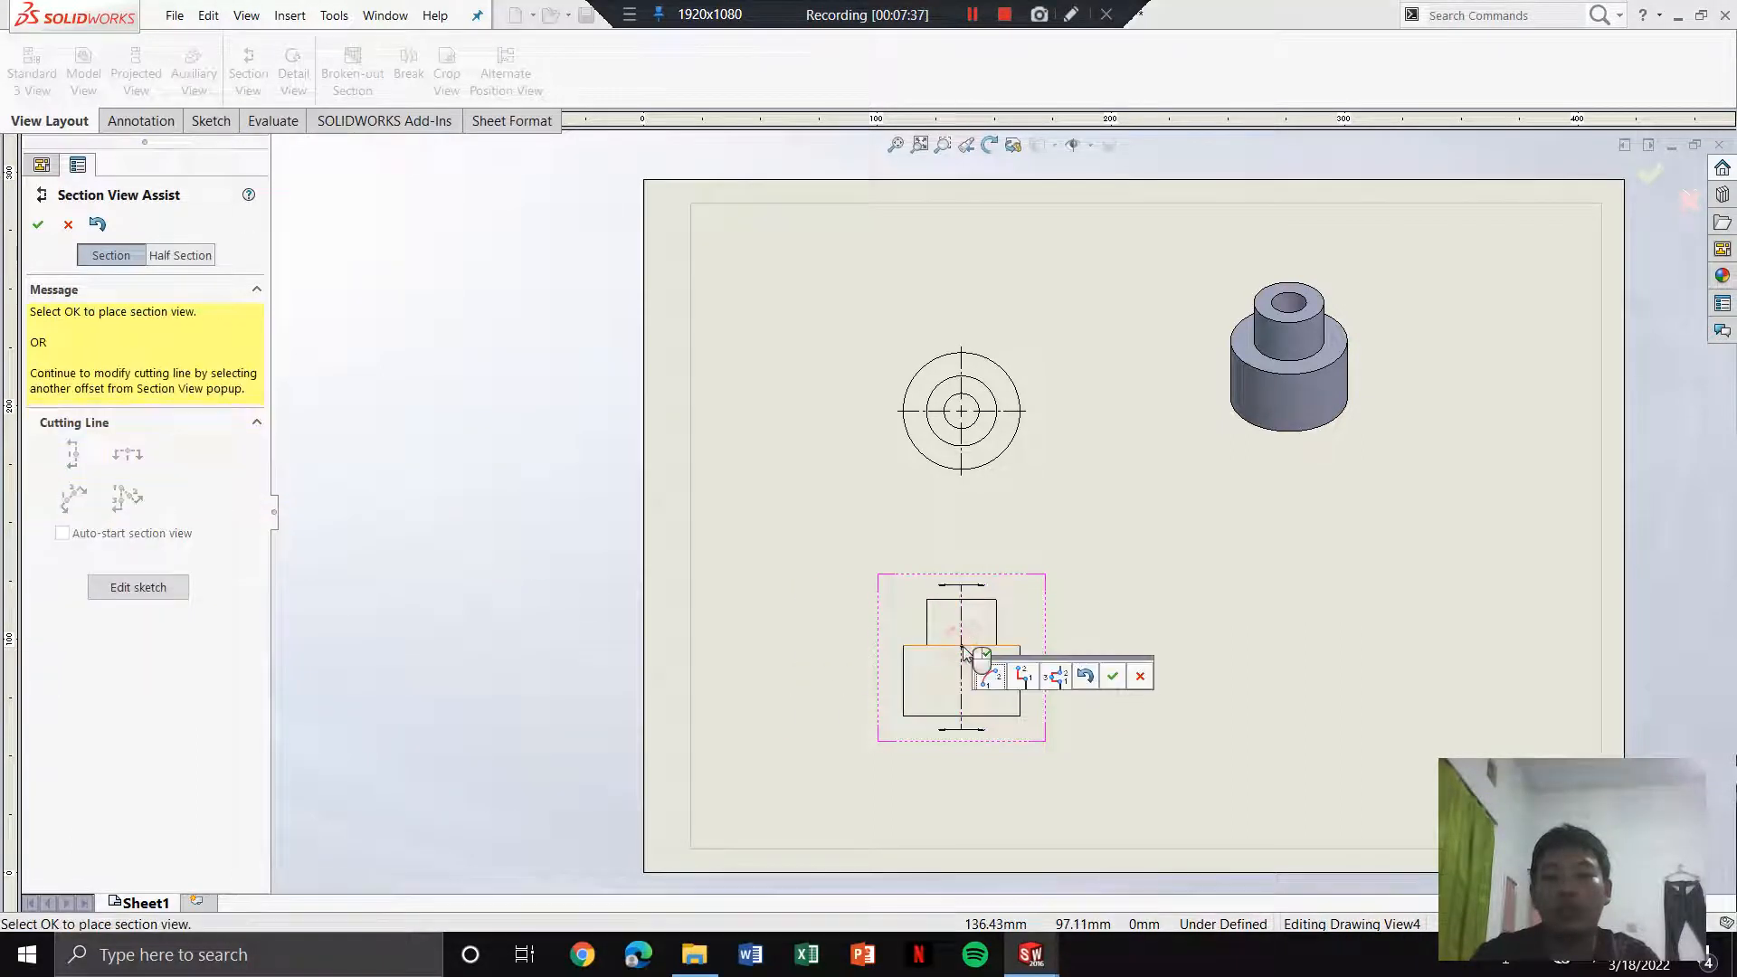
click(1113, 679)
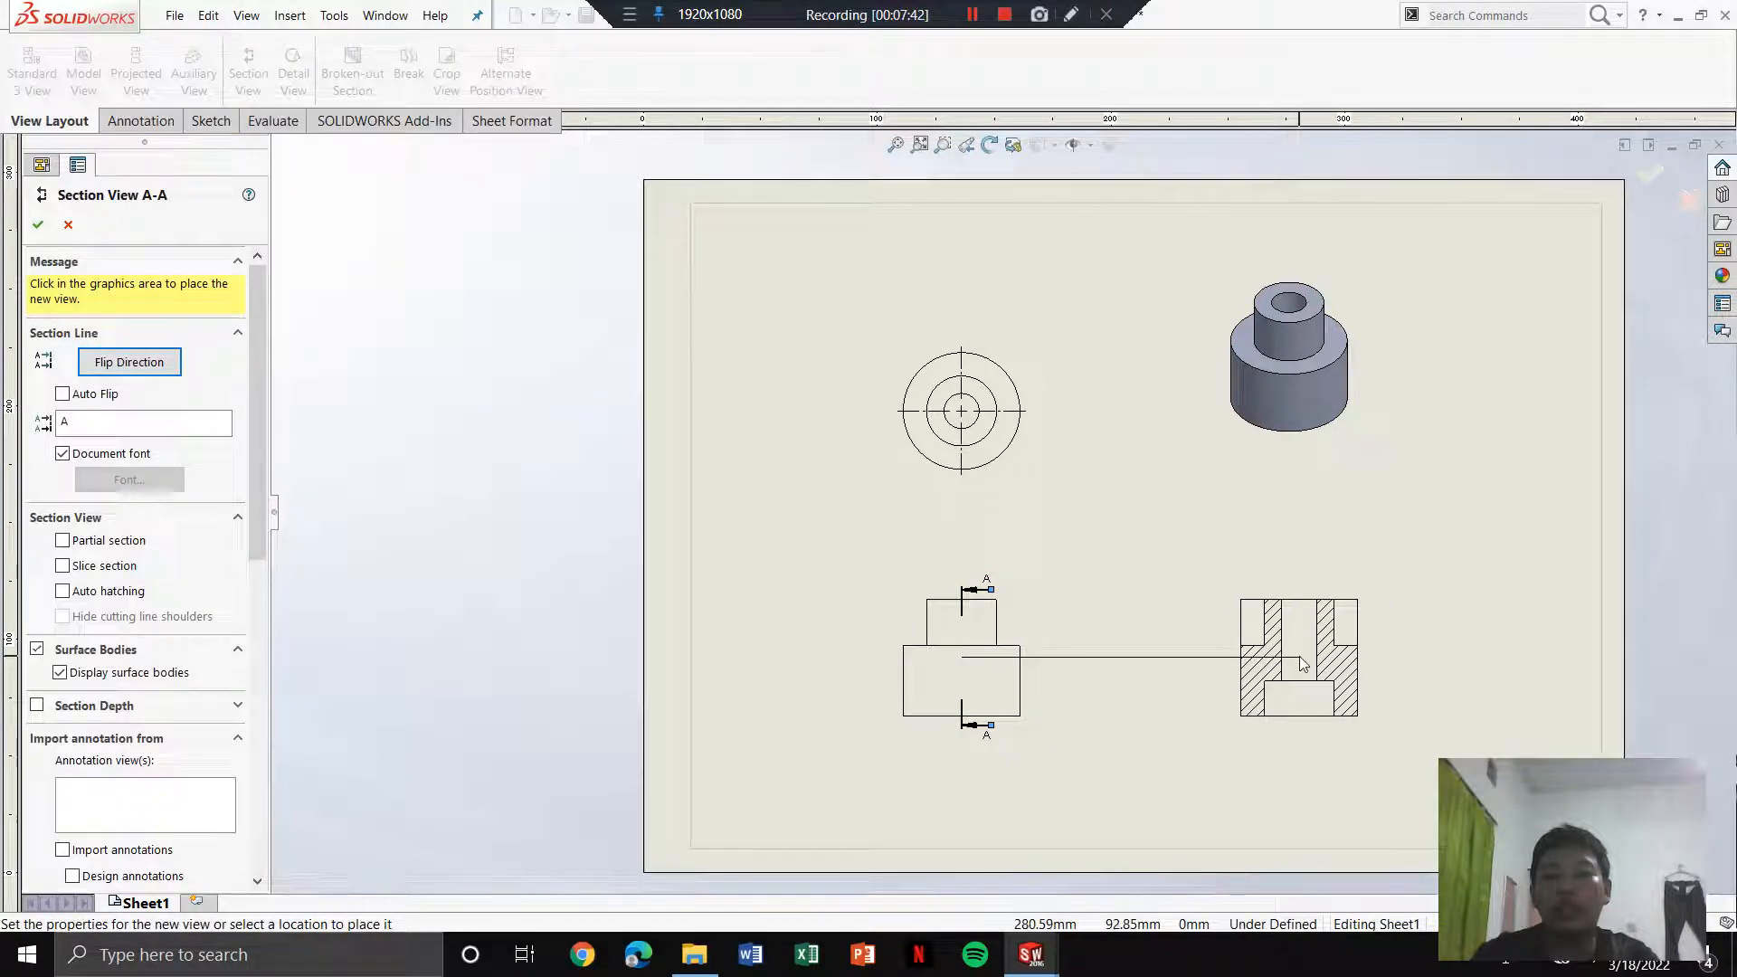
click(1298, 656)
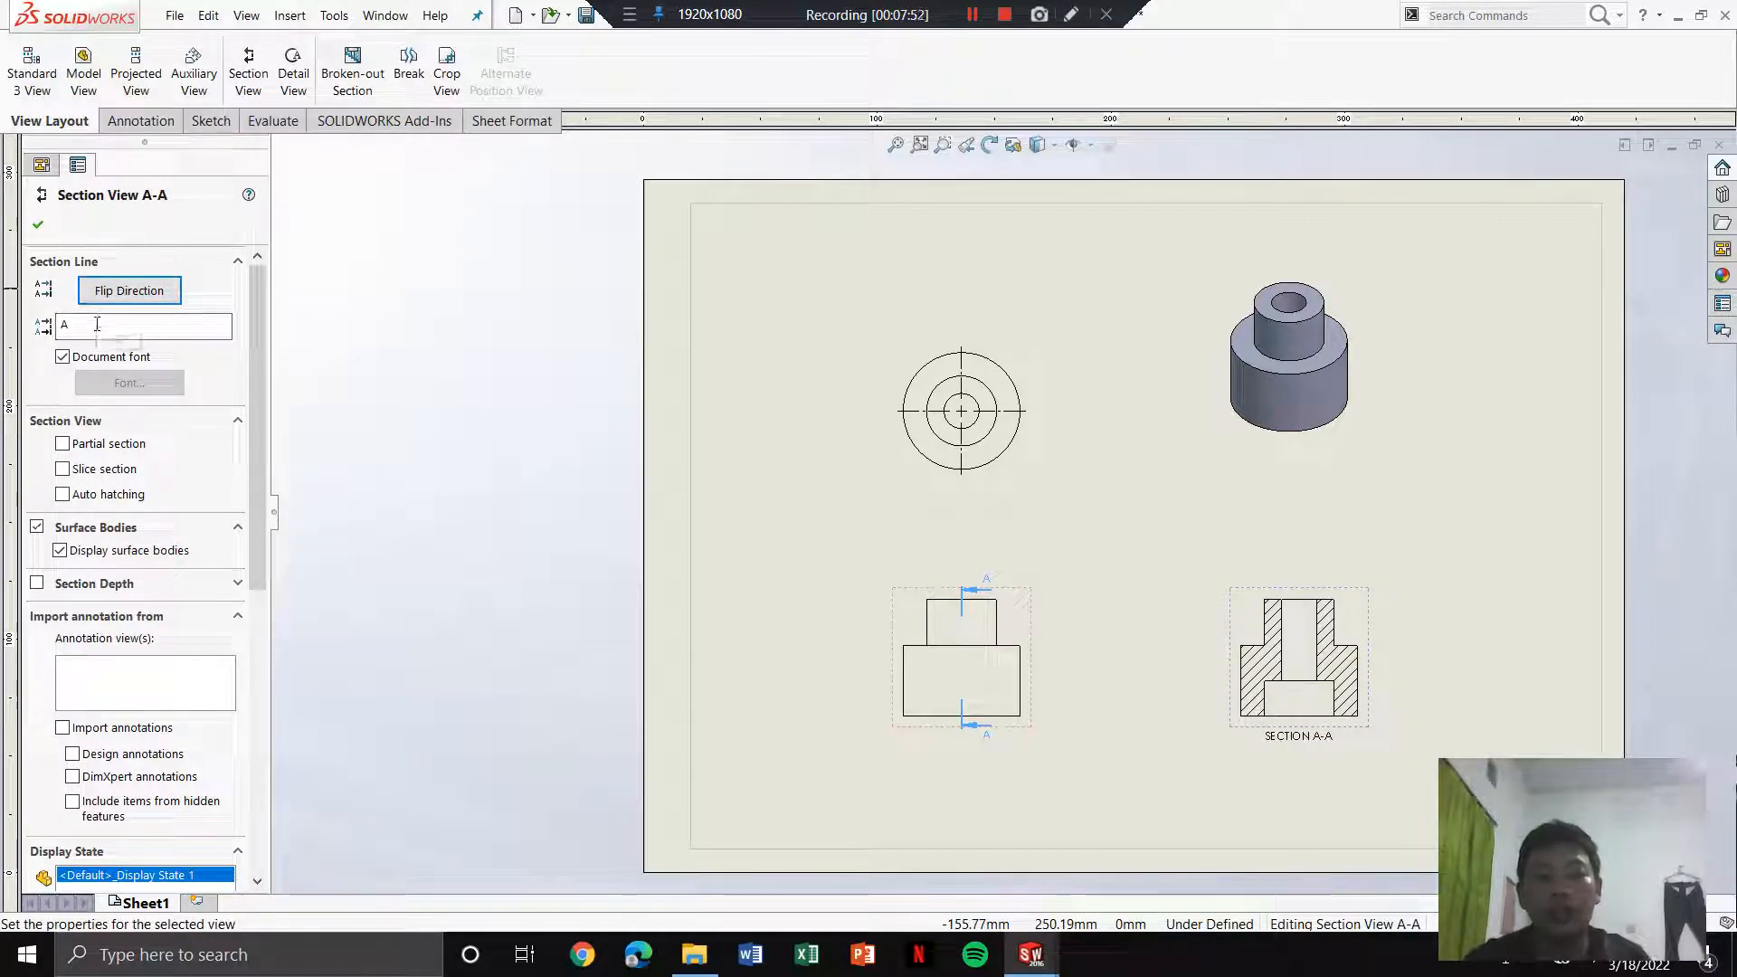
text(b)
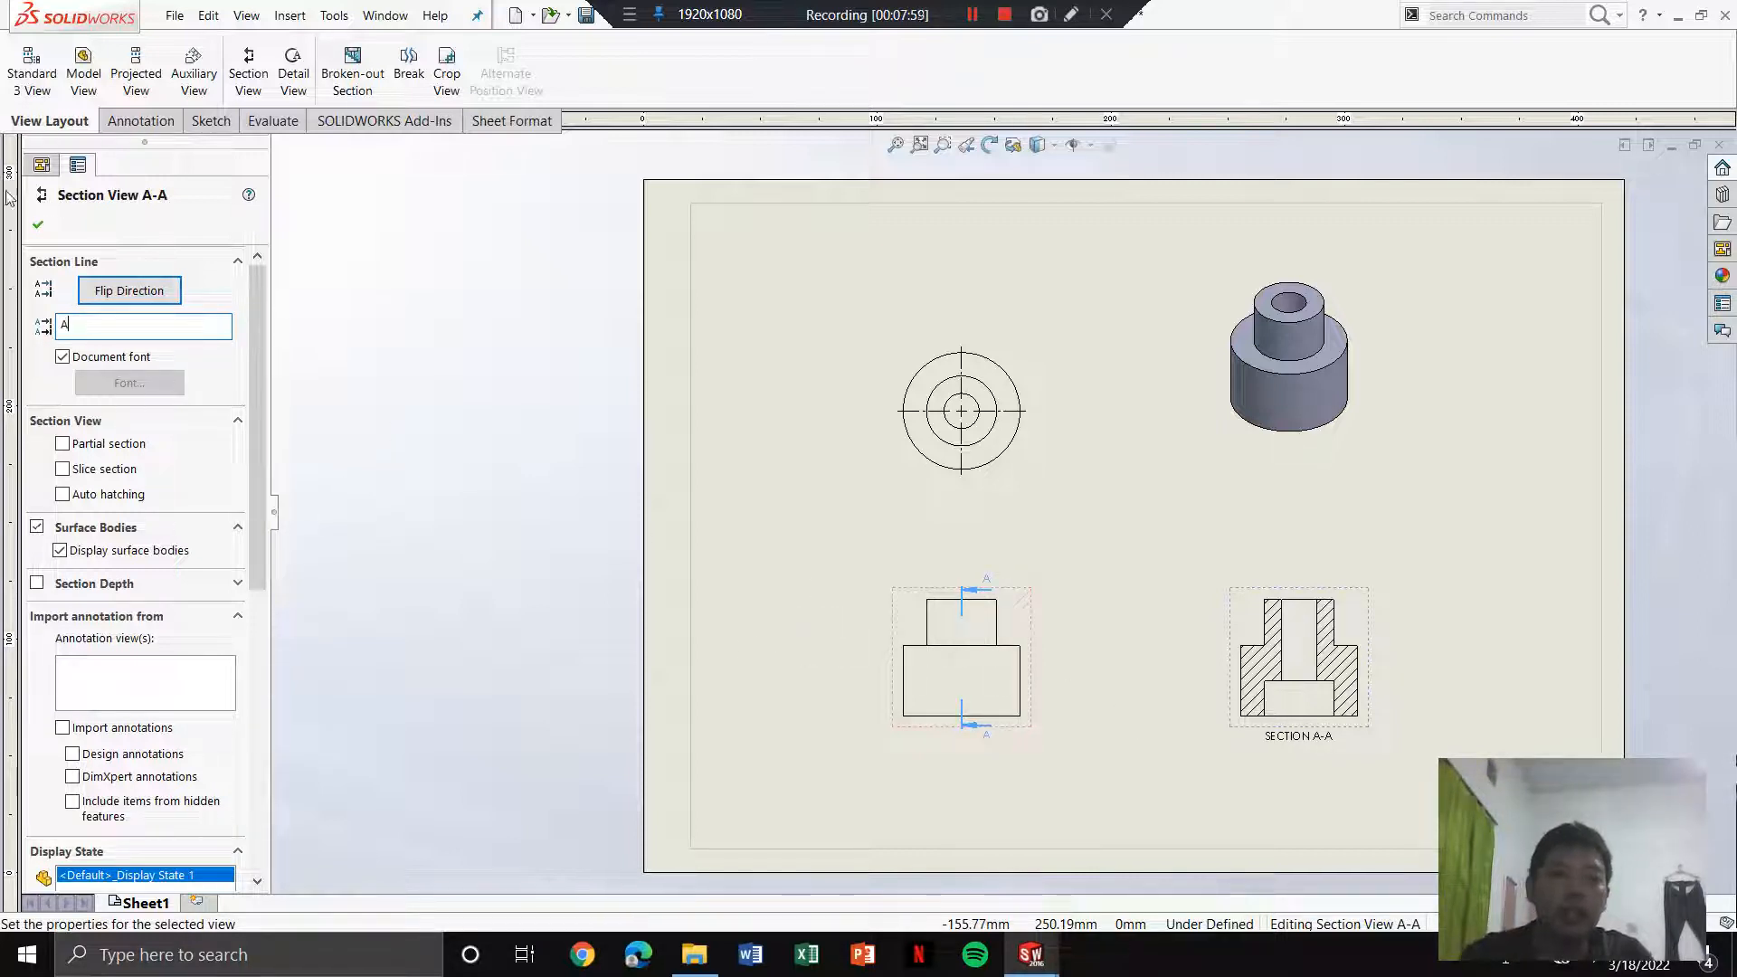
click(37, 227)
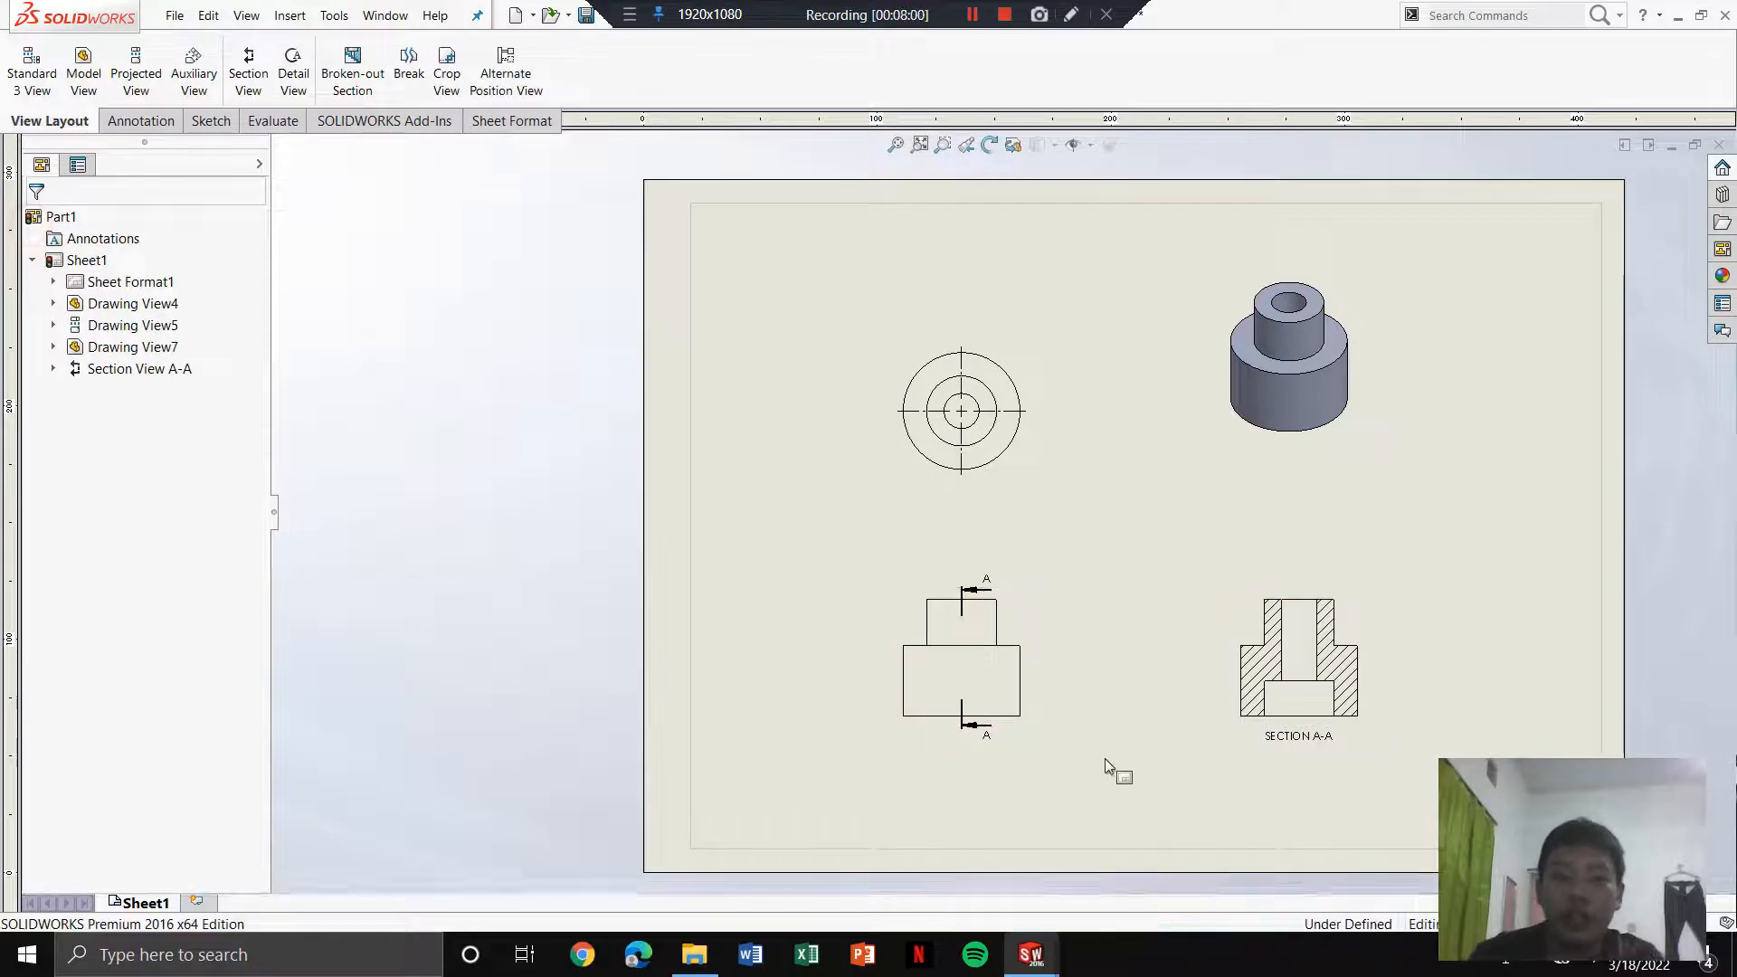
Step: Create a detail view from a circle of about 13 mm radius on the section view's right shoulder corner and place it above and to the right
scroll(1112, 737, down, 1)
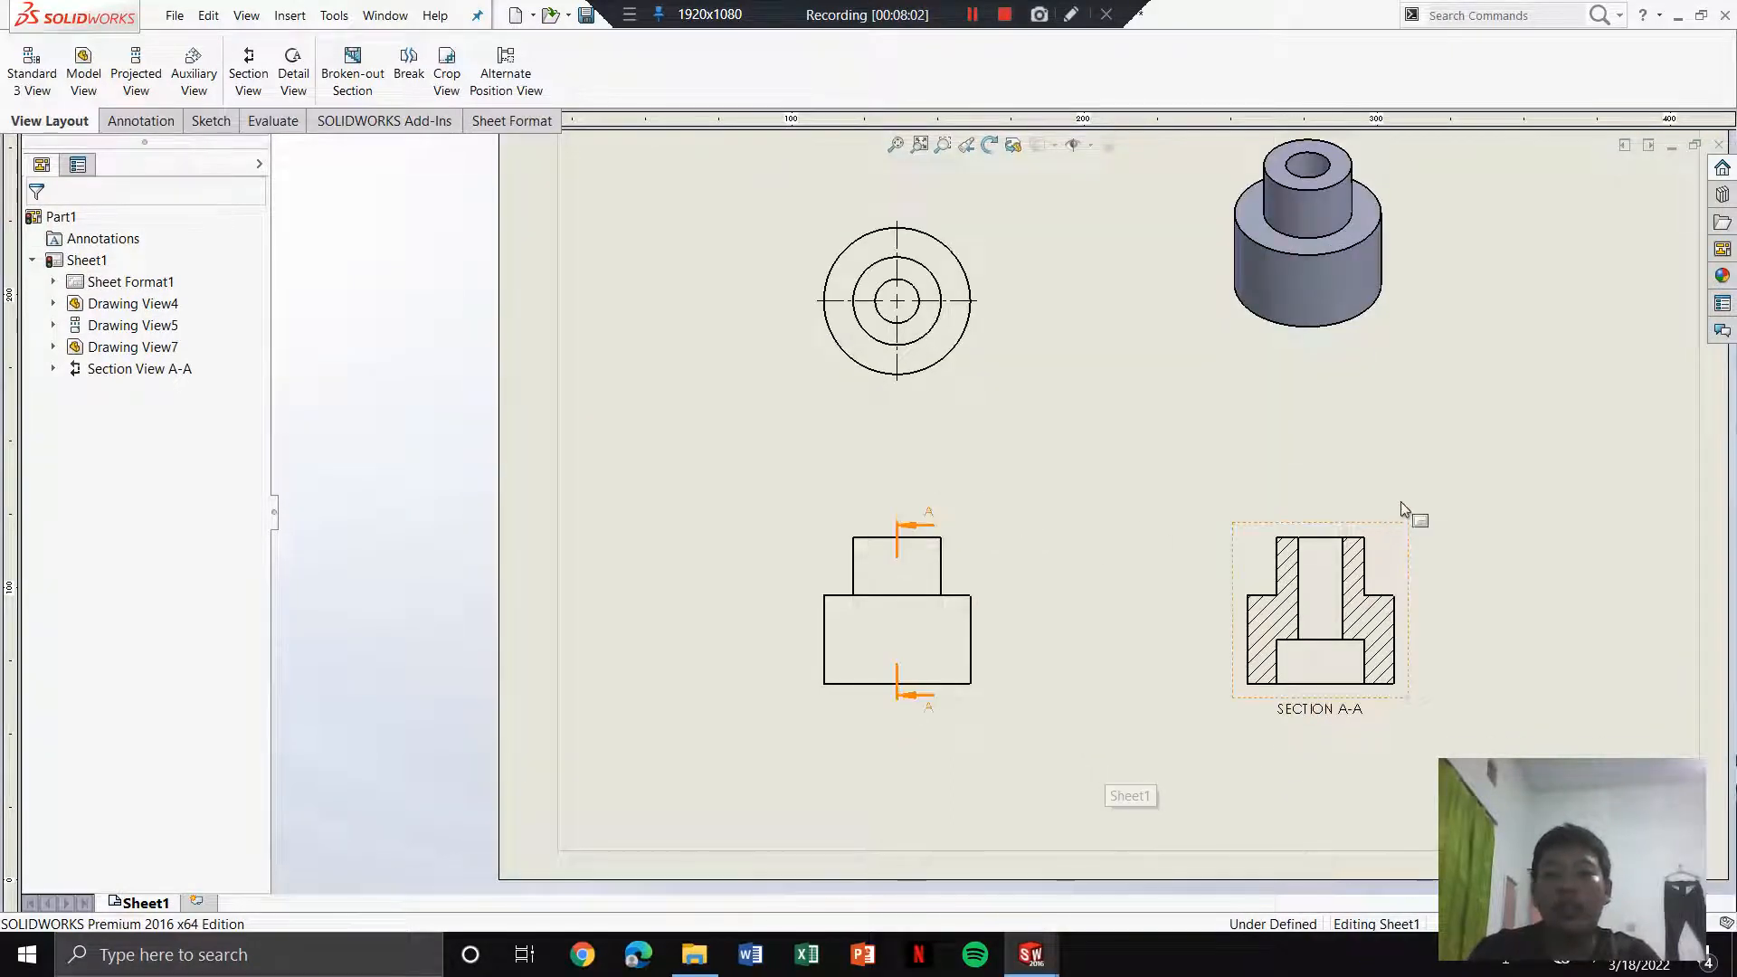
scroll(1424, 465, up, 1)
scroll(1375, 538, down, 1)
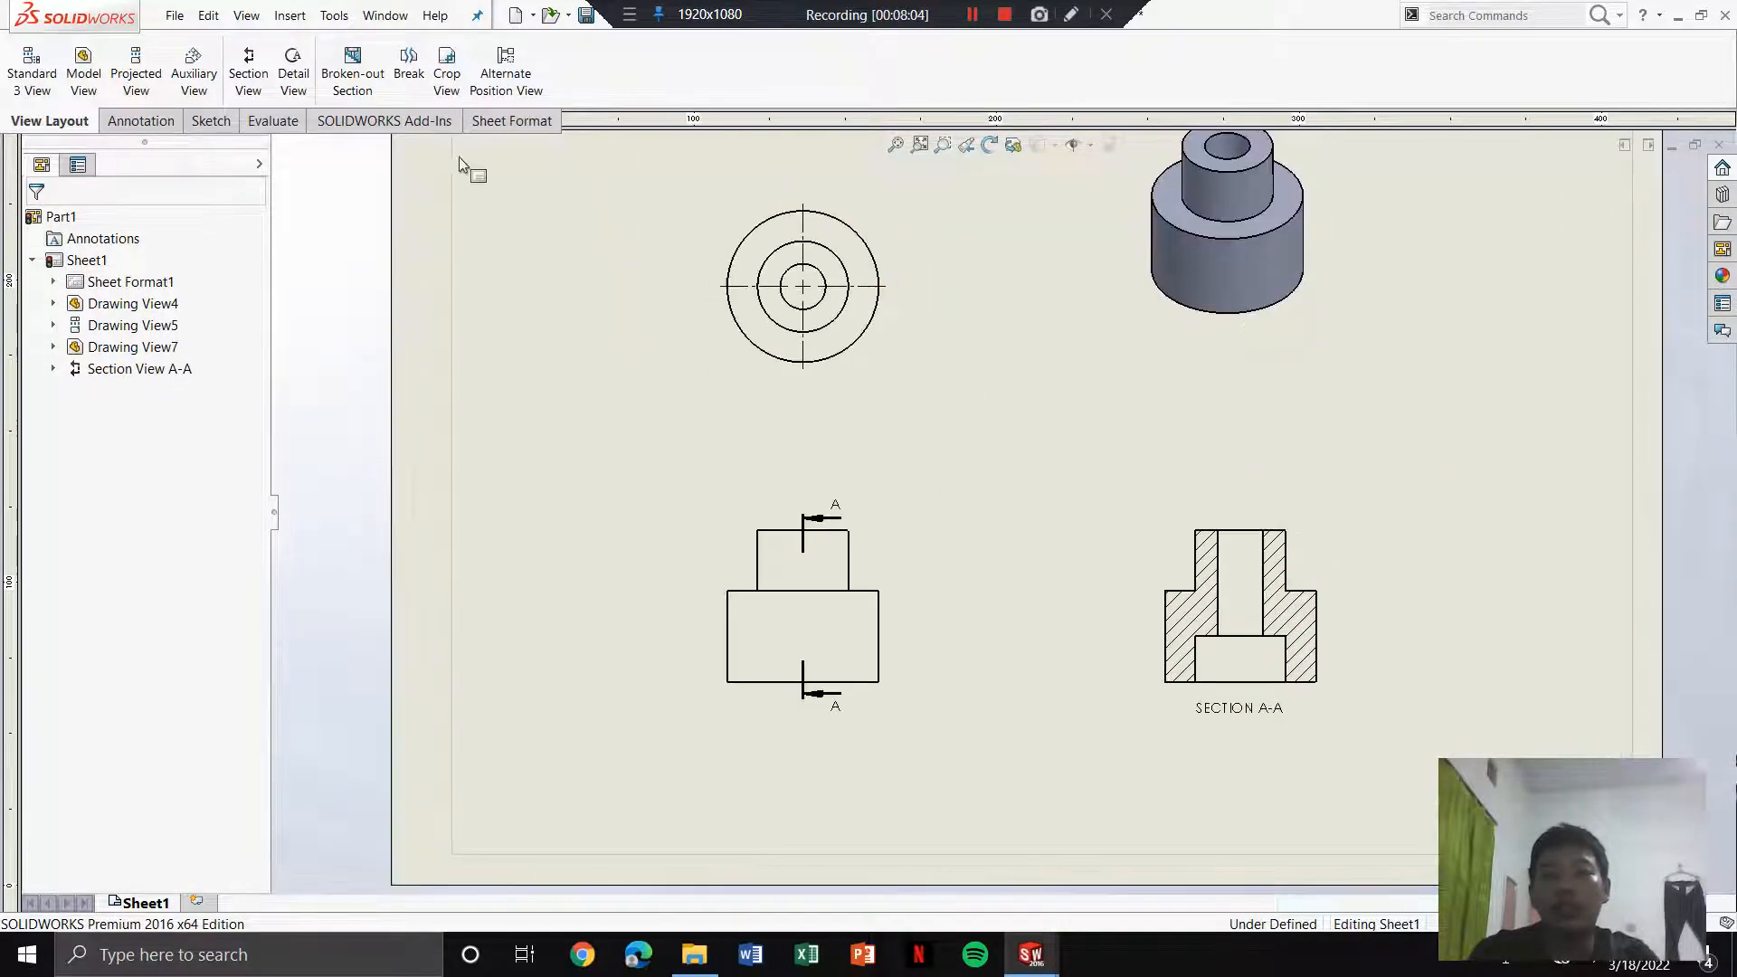
click(297, 56)
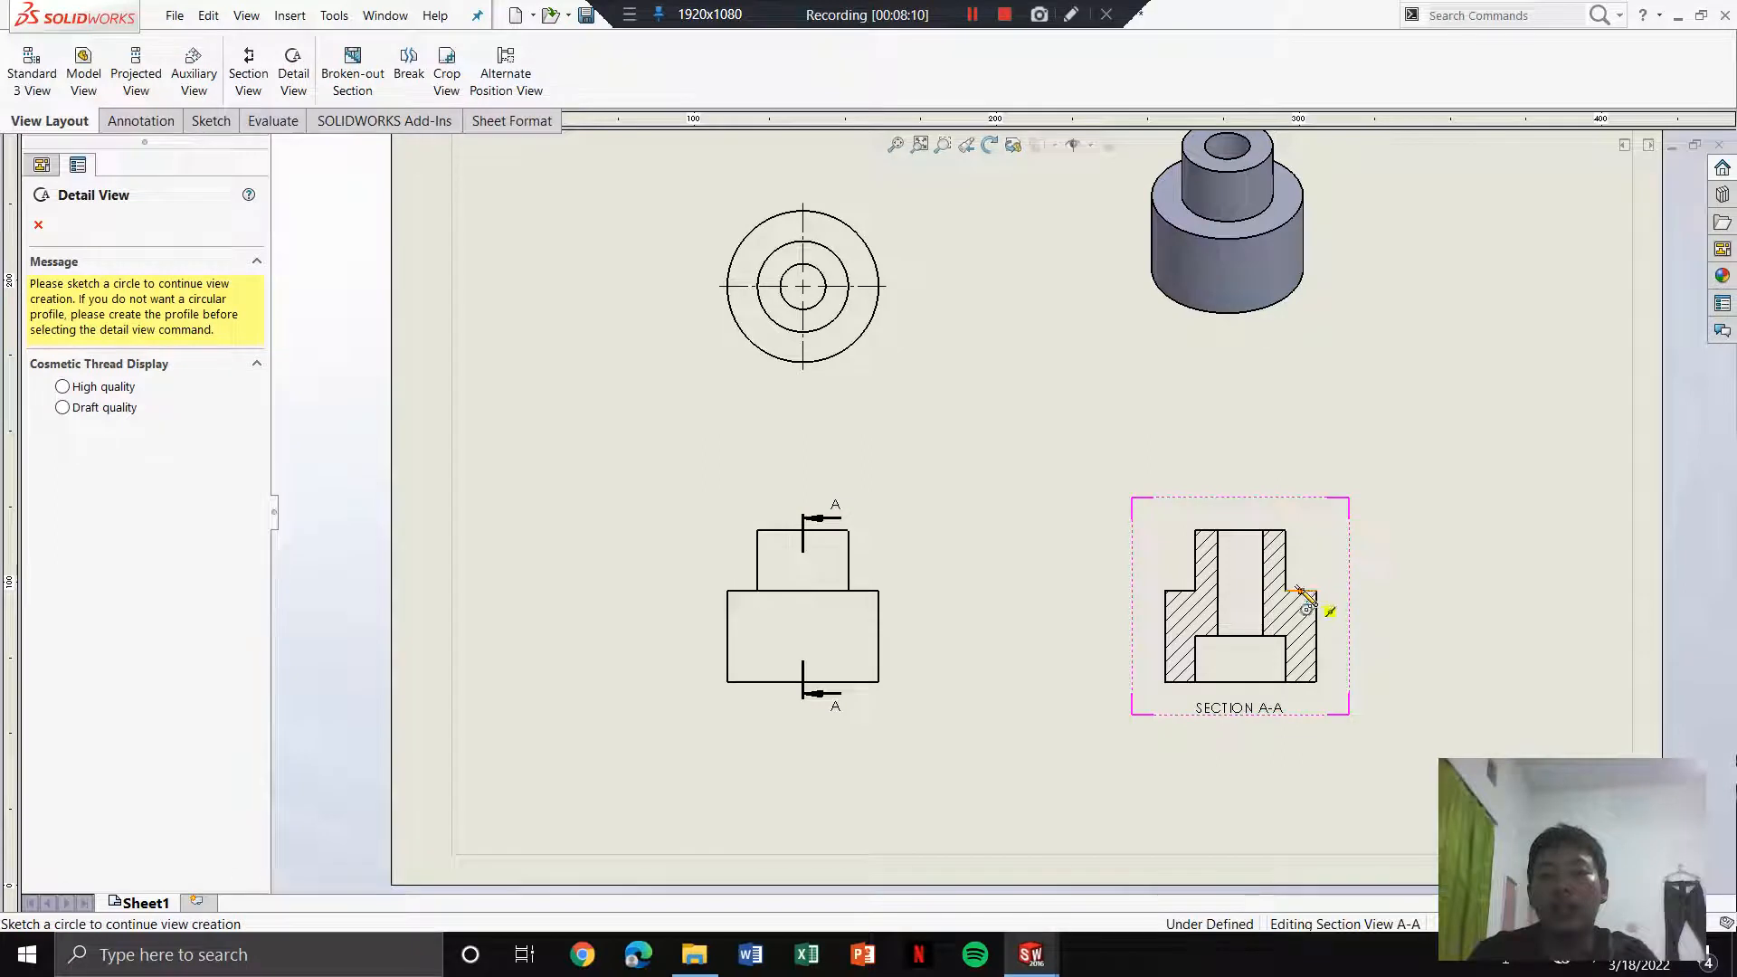
scroll(1348, 589, down, 2)
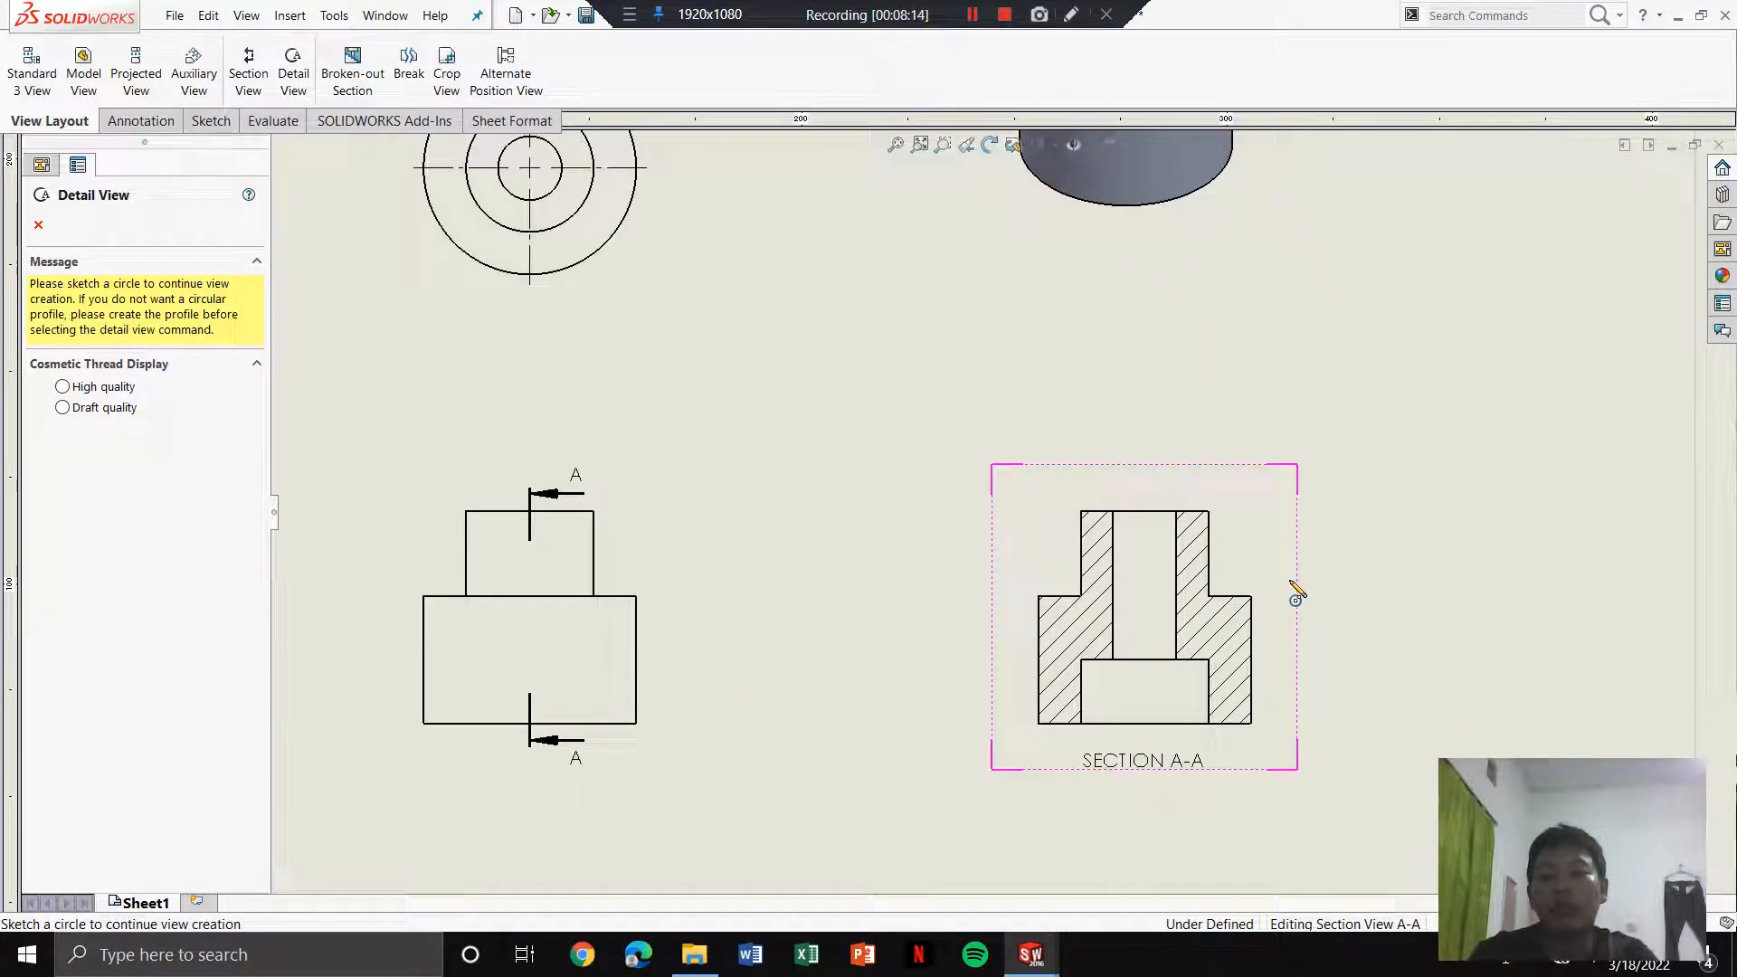
click(1207, 596)
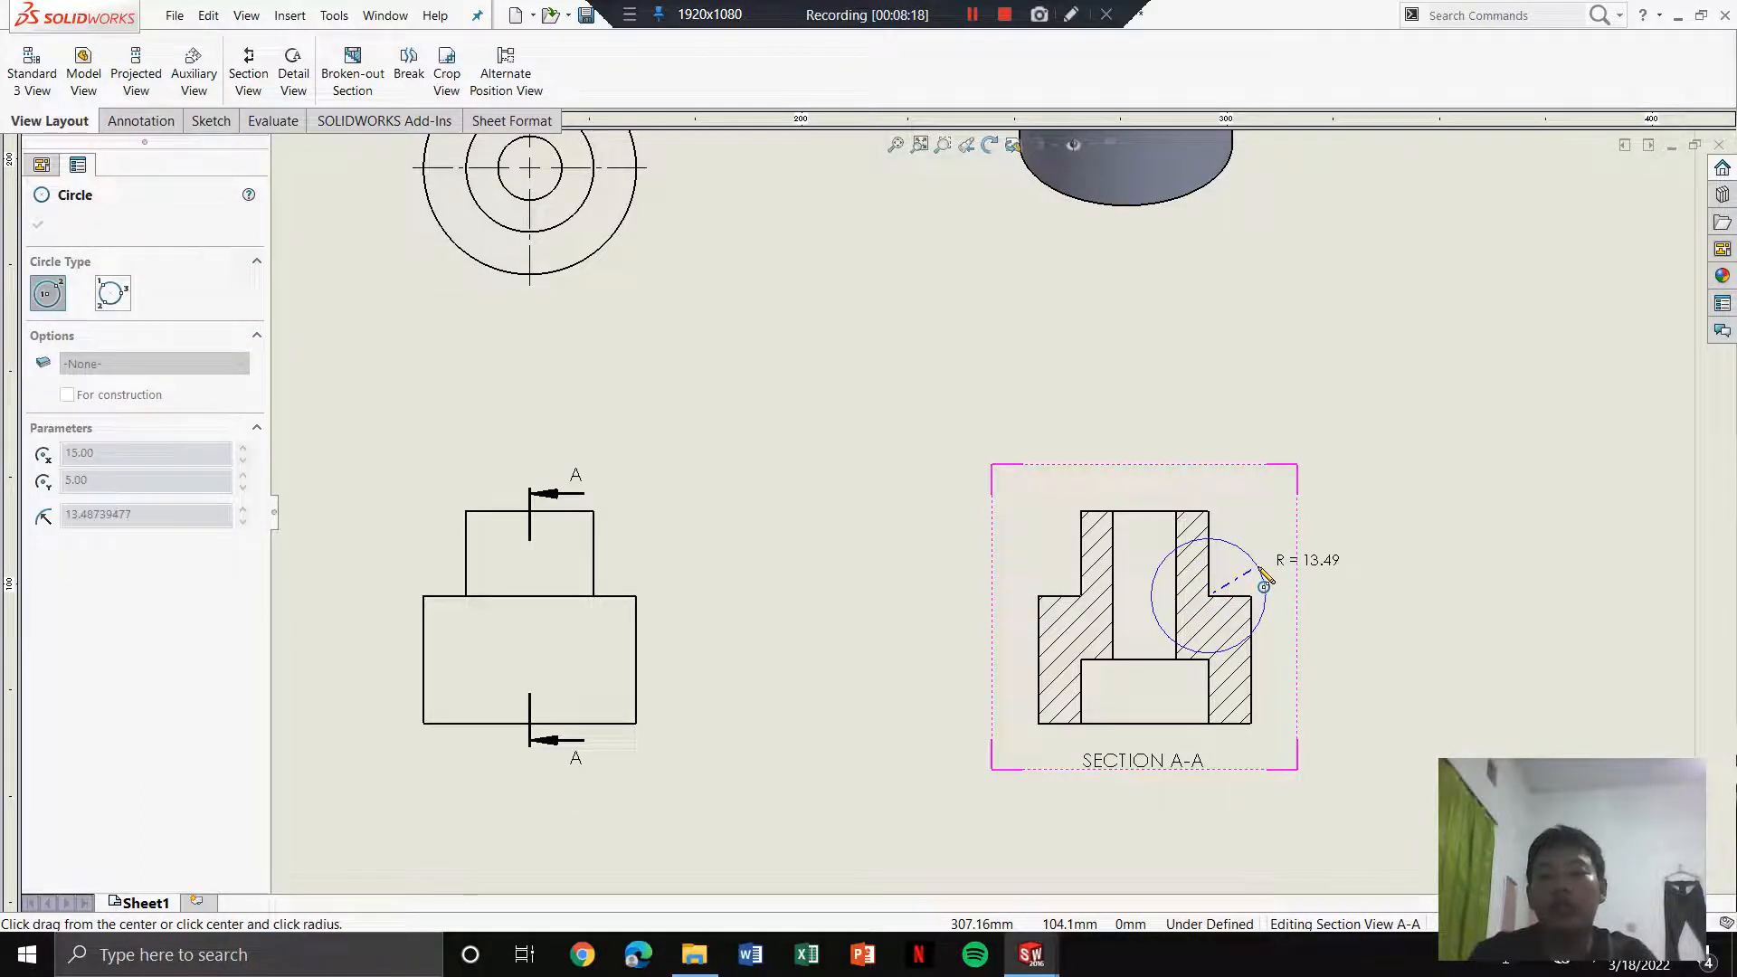
click(1263, 585)
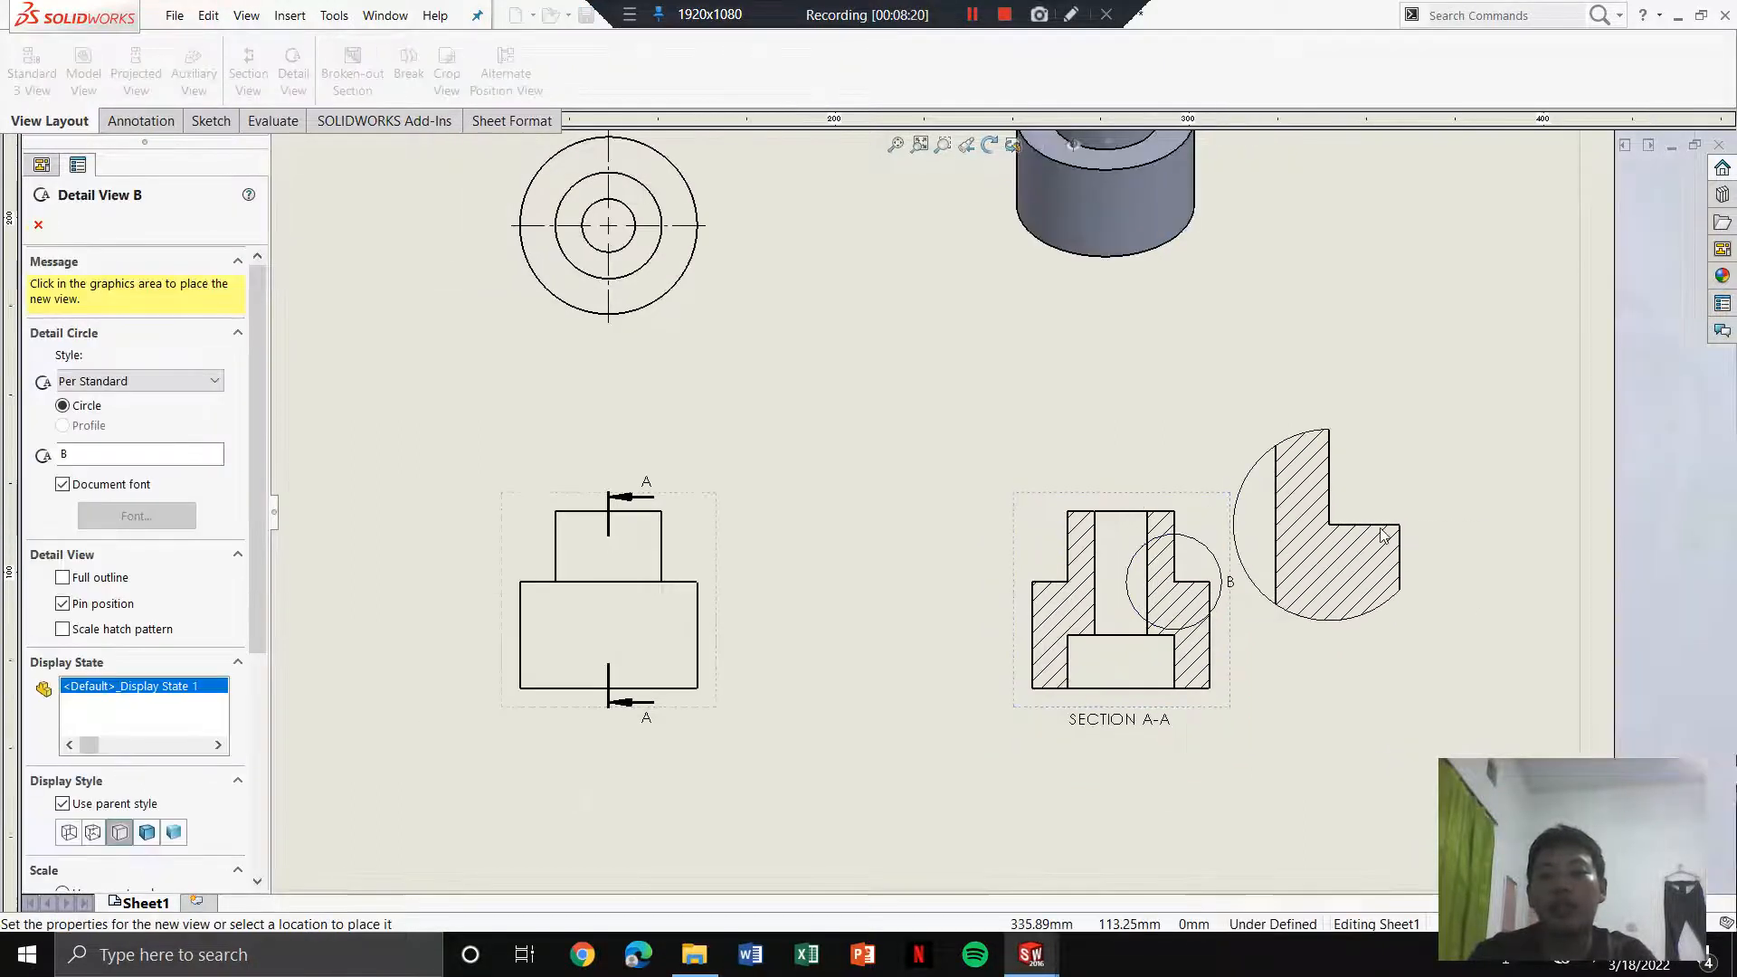
scroll(1001, 514, up, 2)
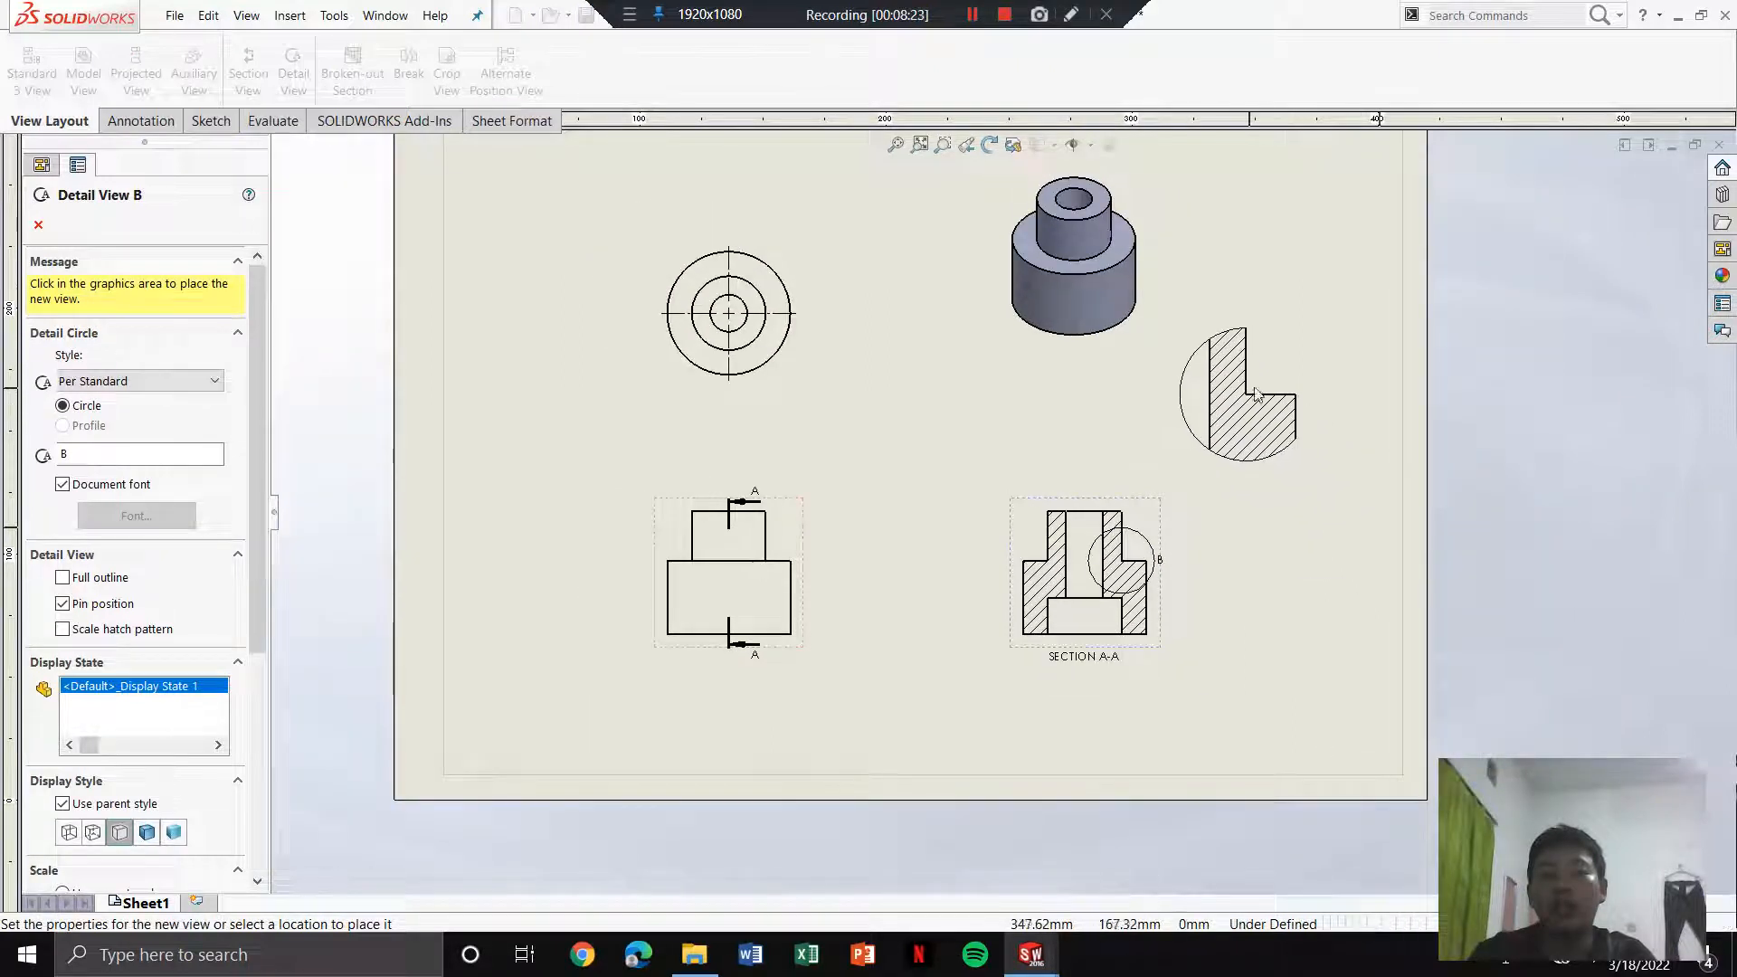
click(1243, 382)
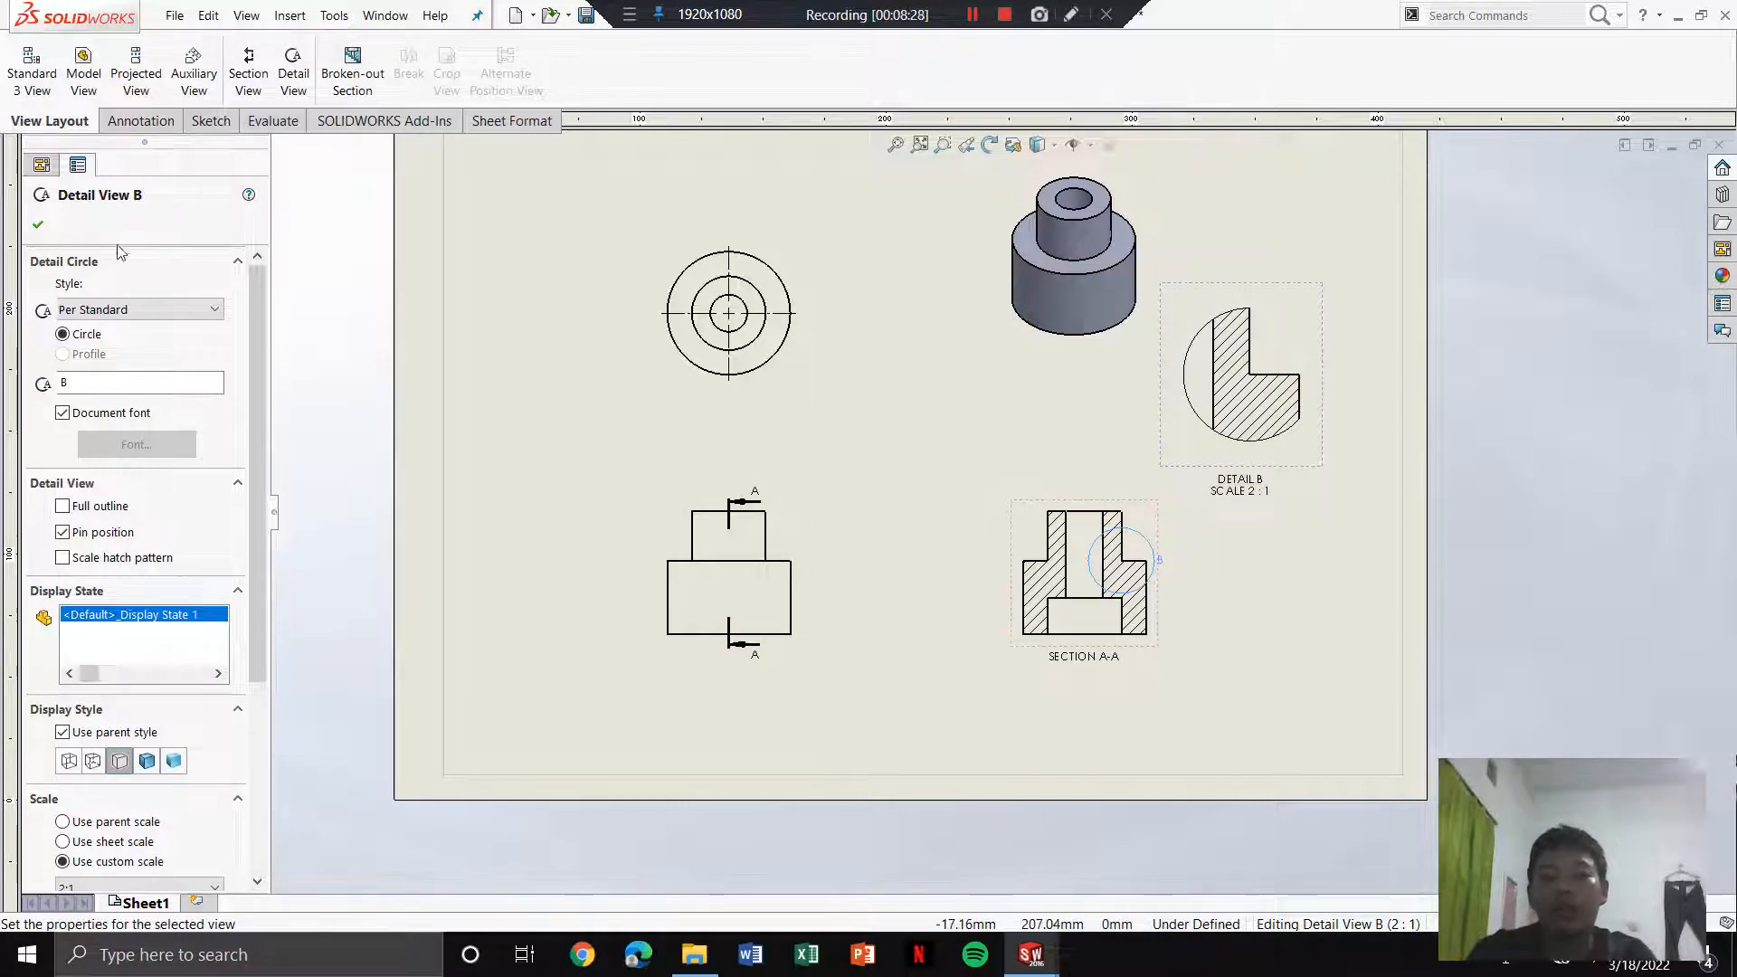
Step: Try the parent scale on the detail view, then return it to a custom scale of 2:1
scroll(192, 262, down, 3)
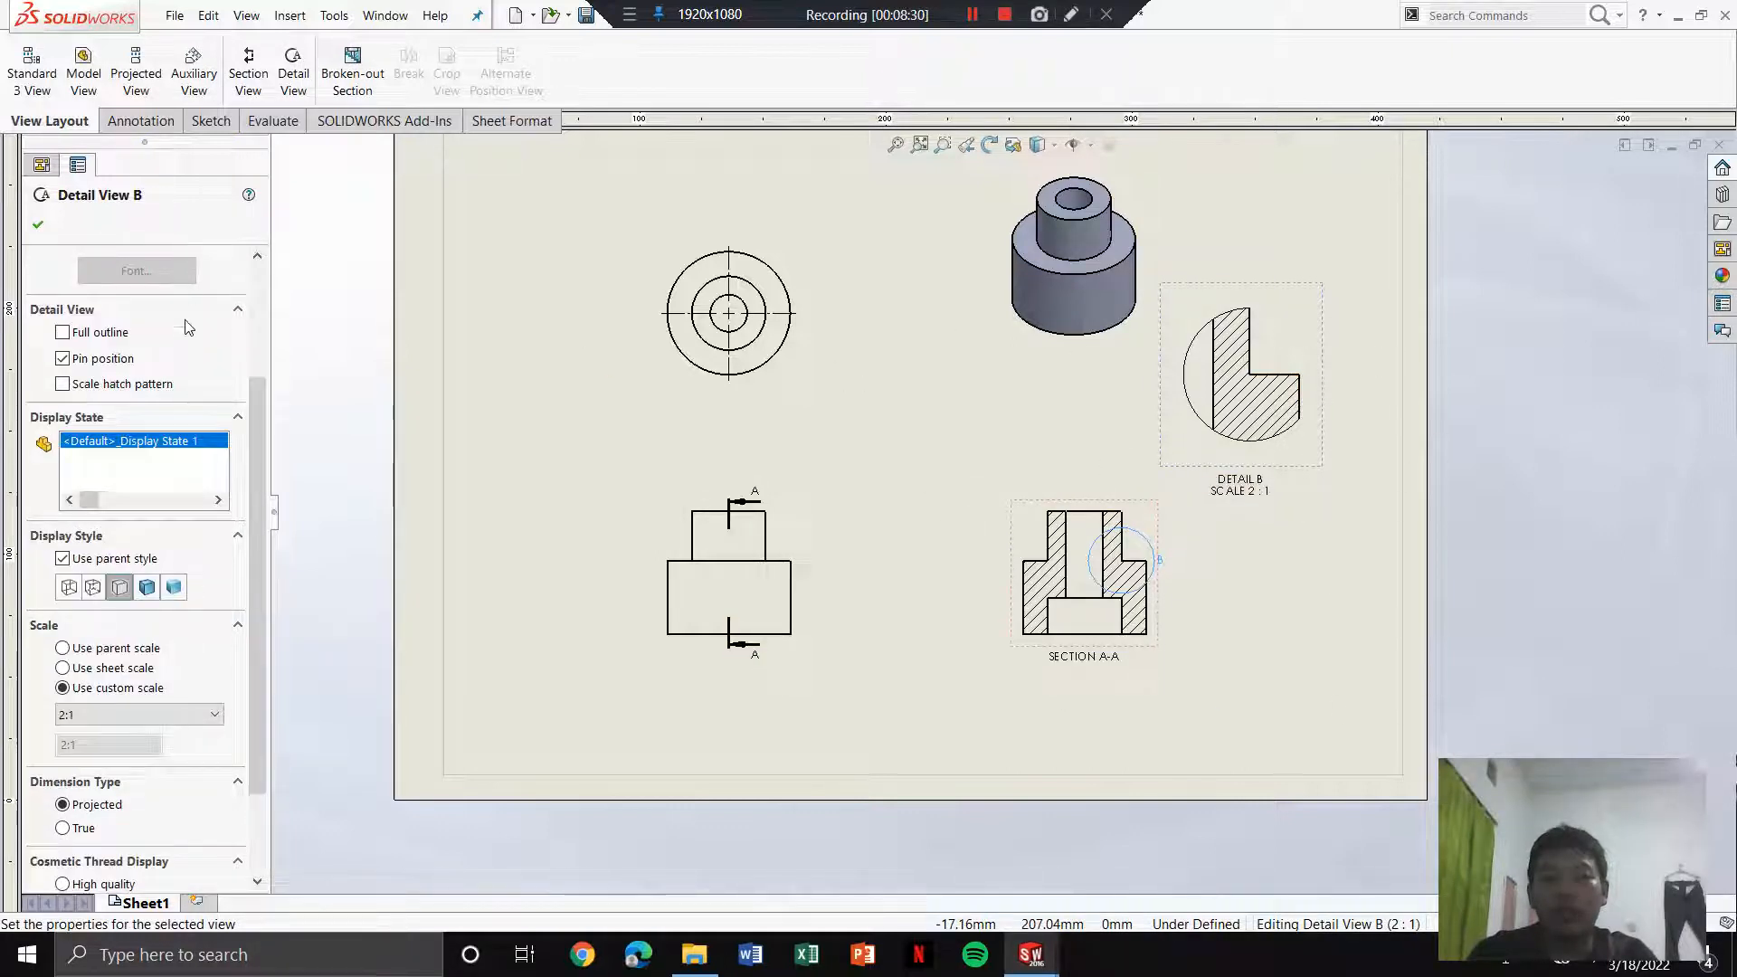
scroll(188, 443, down, 1)
scroll(209, 597, down, 2)
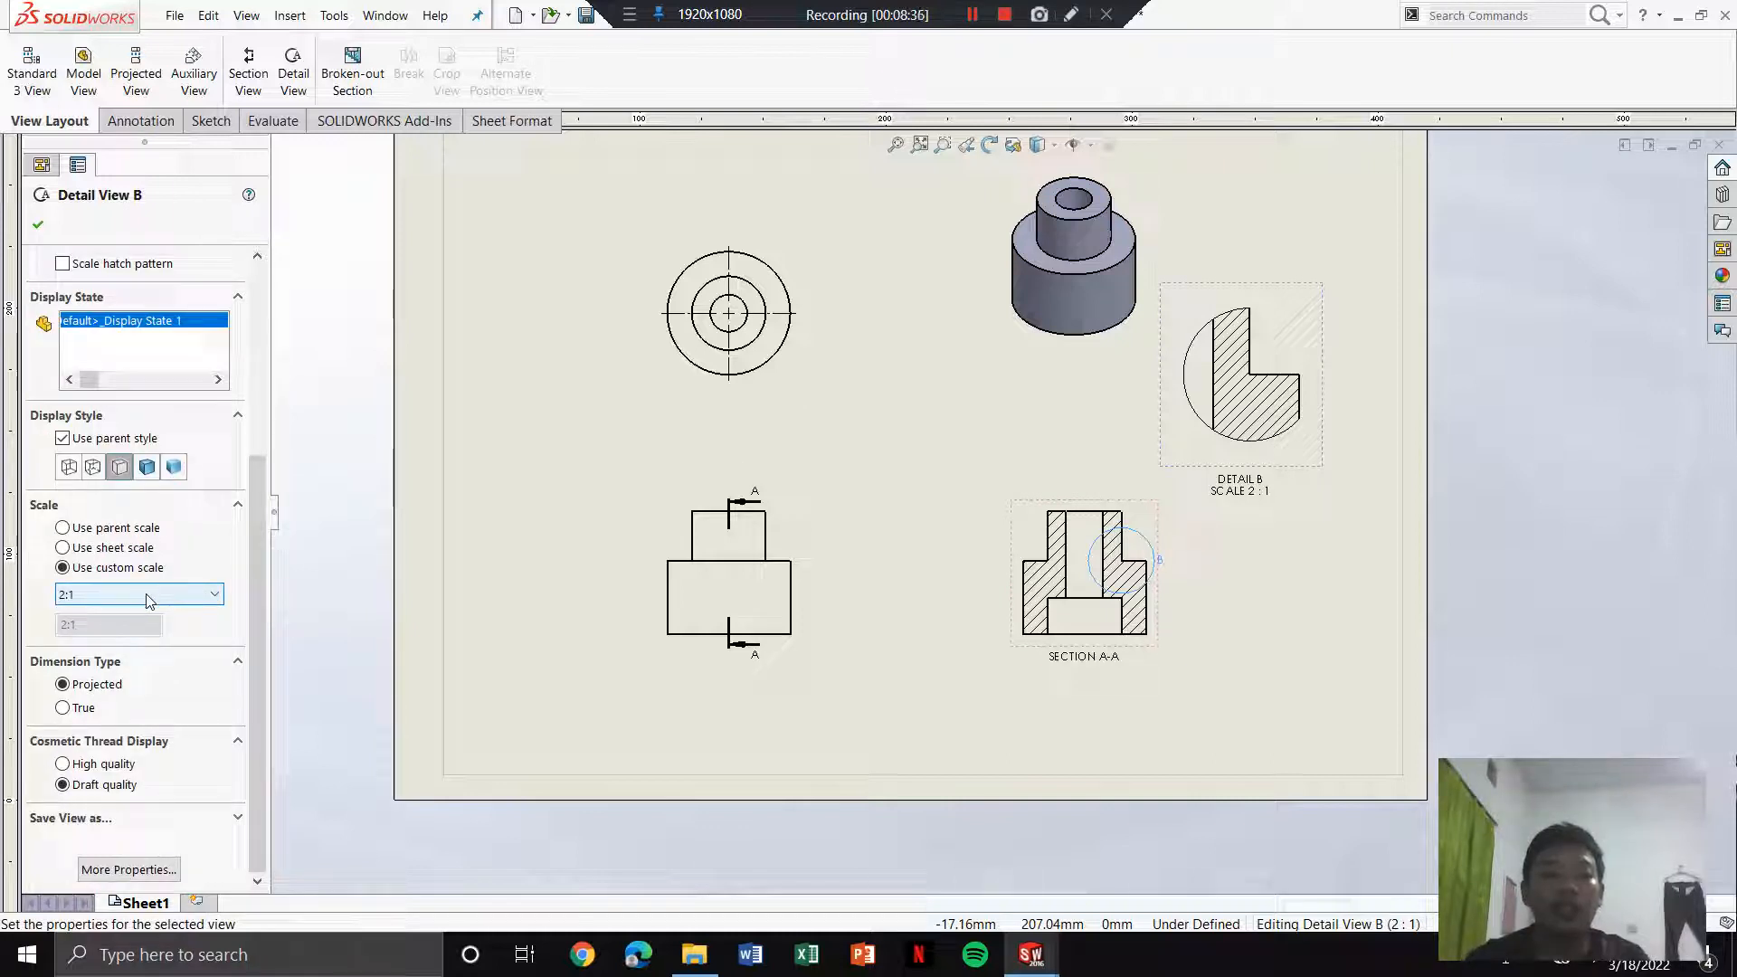
click(152, 548)
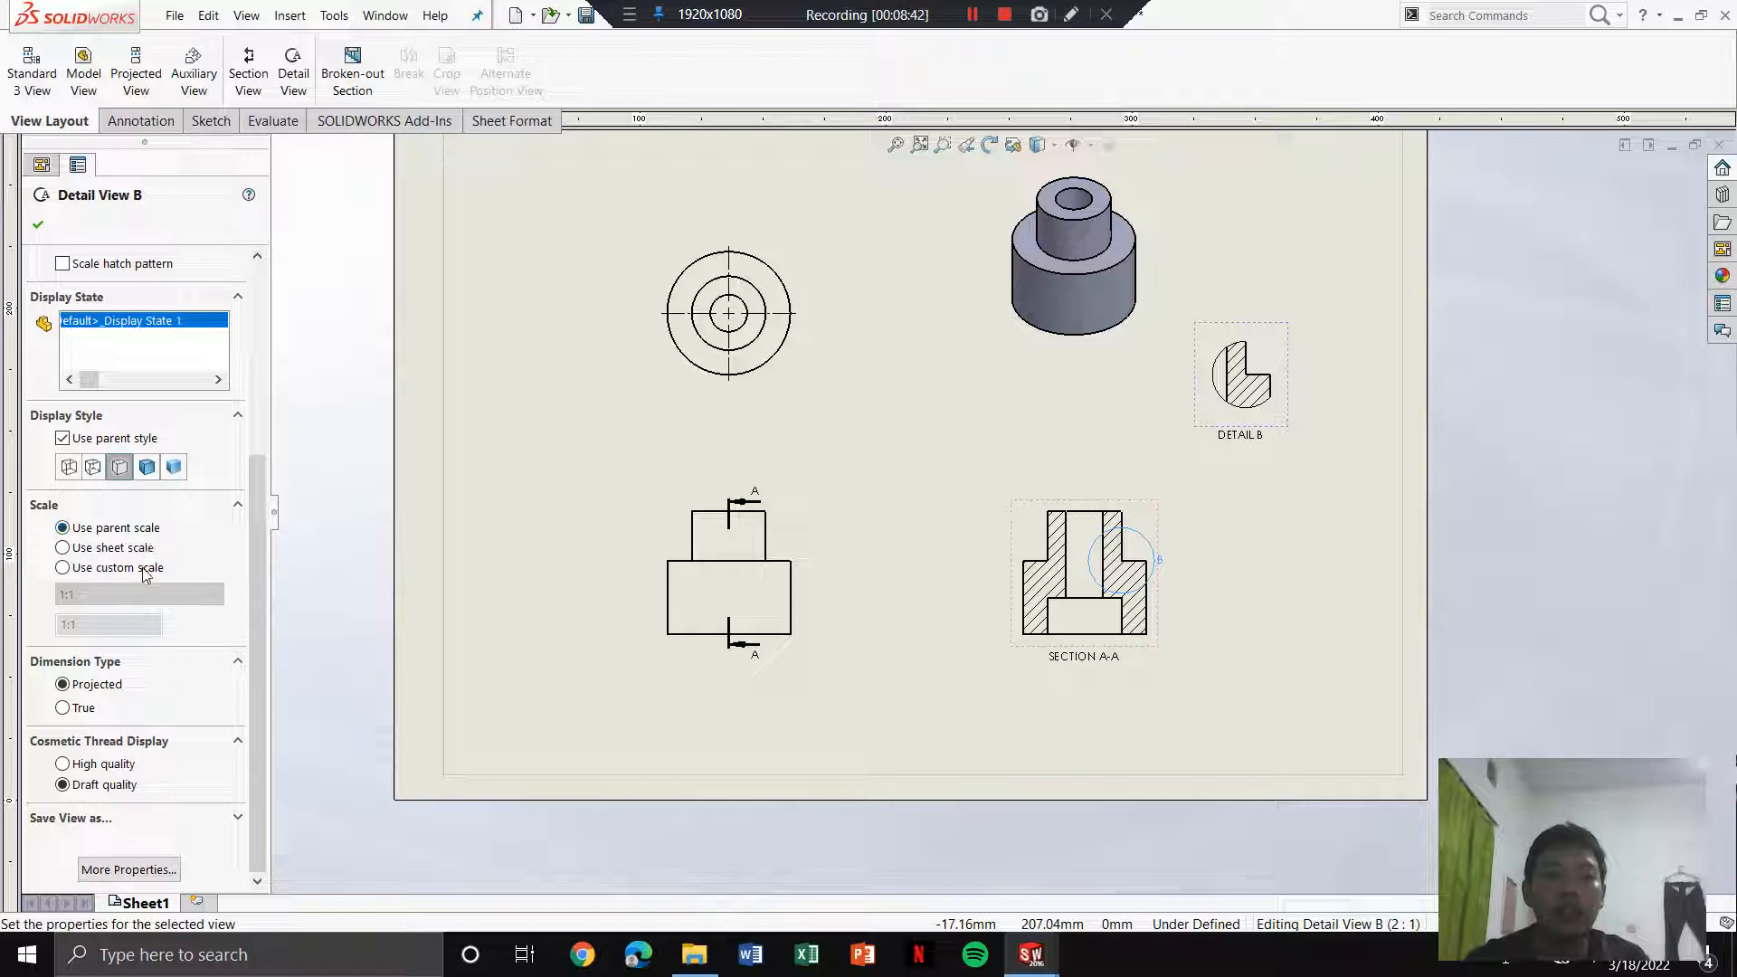
click(145, 568)
click(138, 594)
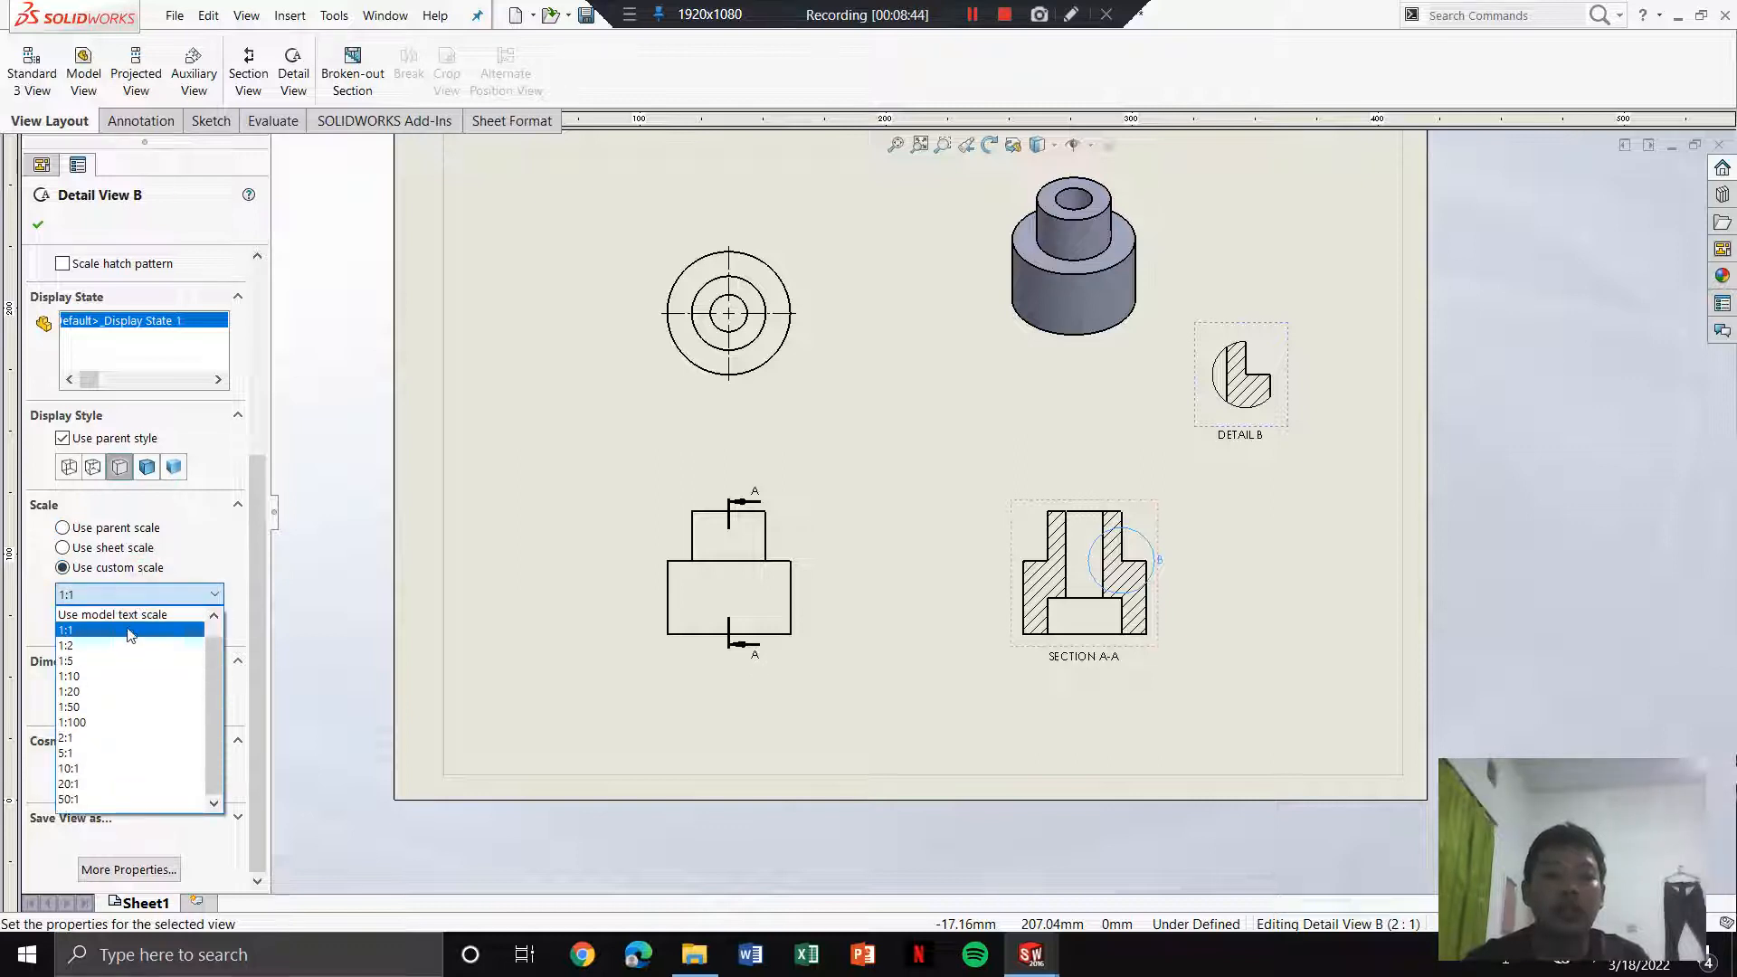
click(94, 738)
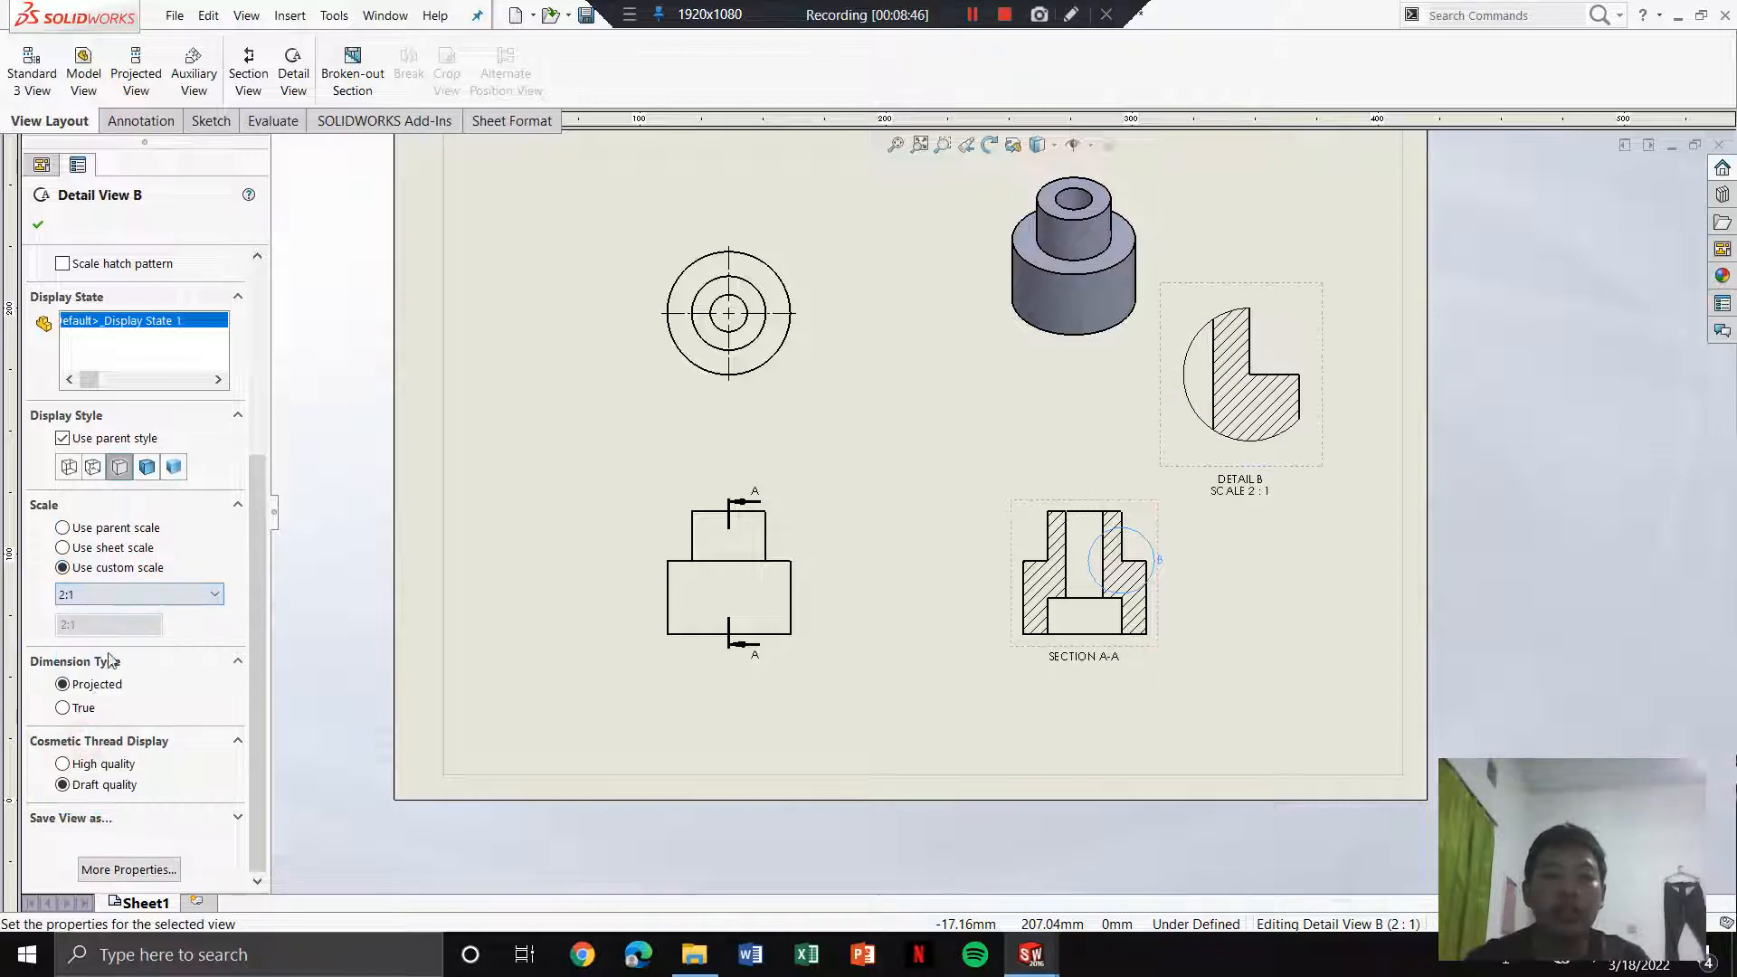
Step: Try a custom scale of 5:1 on the detail view, then restore 2:1 and close its properties
click(115, 595)
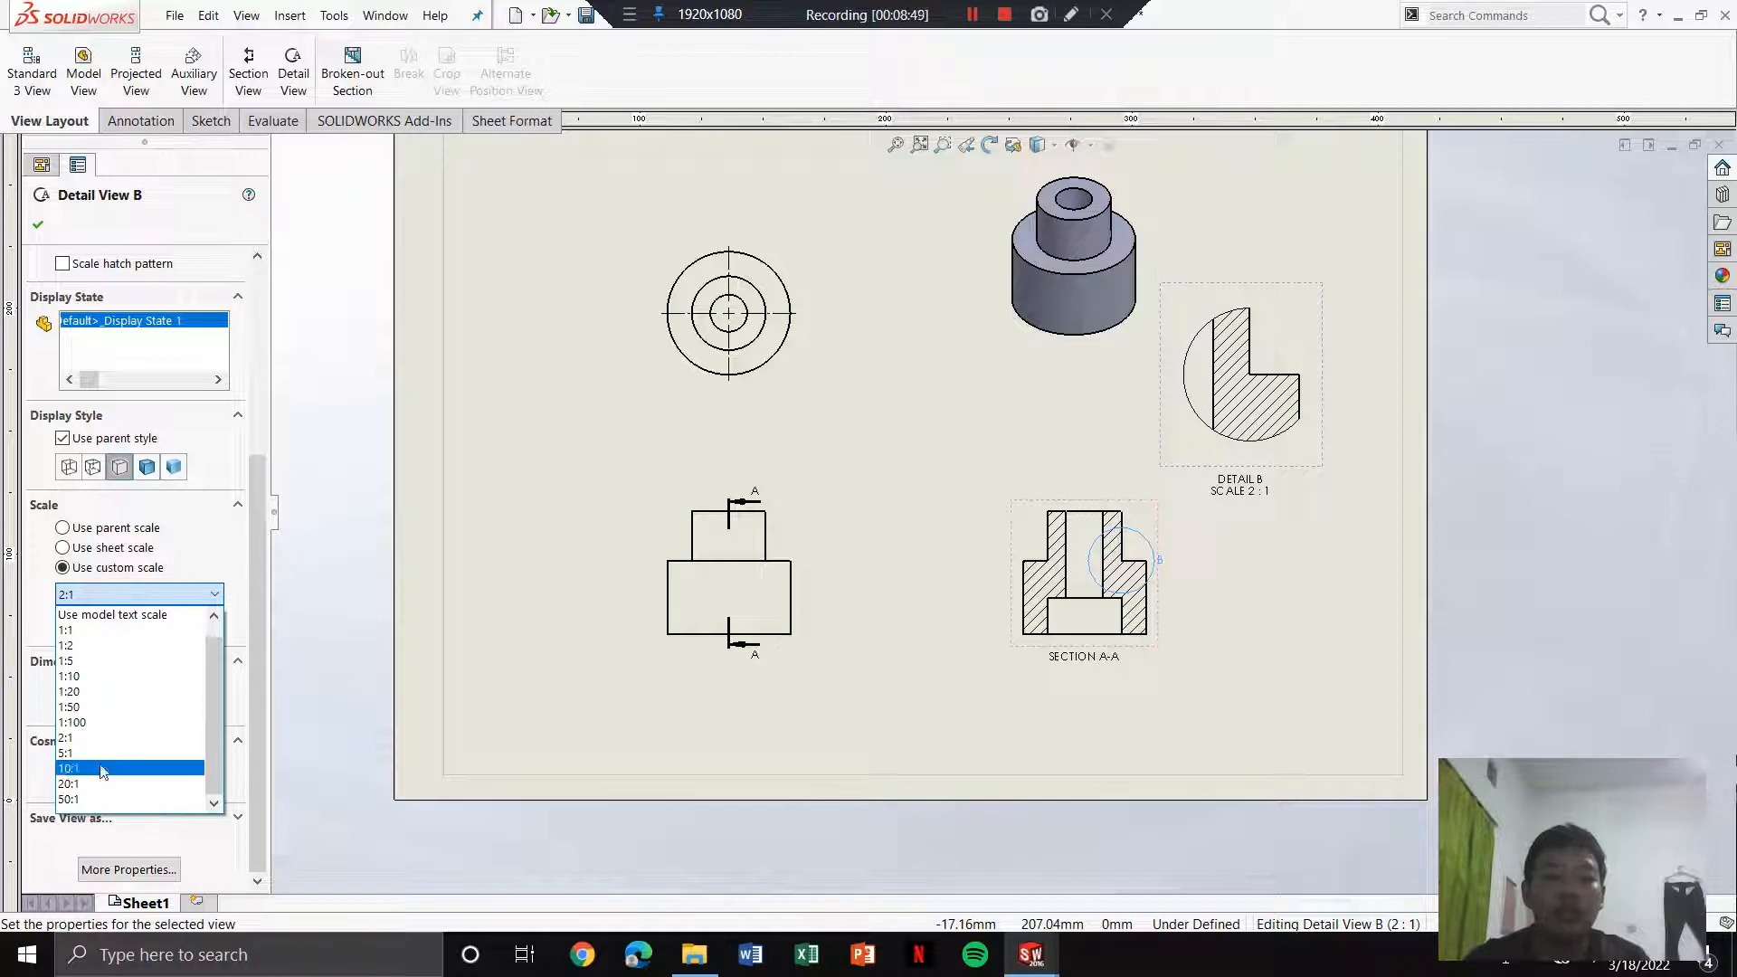
click(110, 755)
click(140, 594)
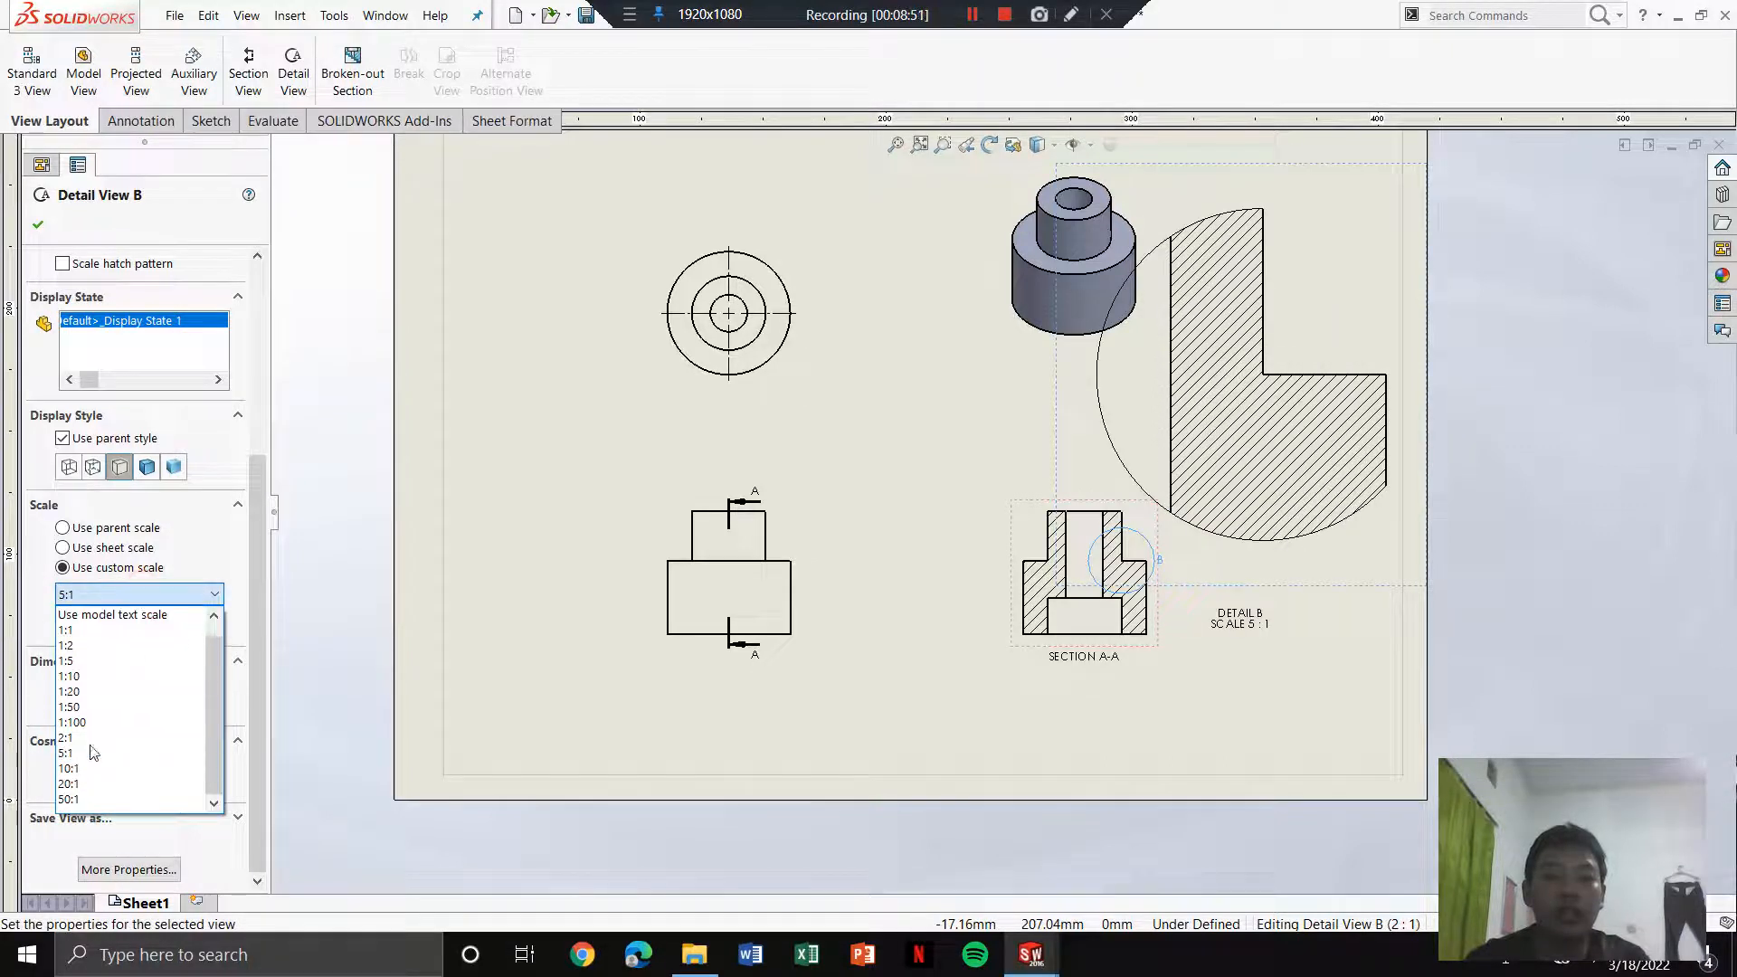
click(99, 732)
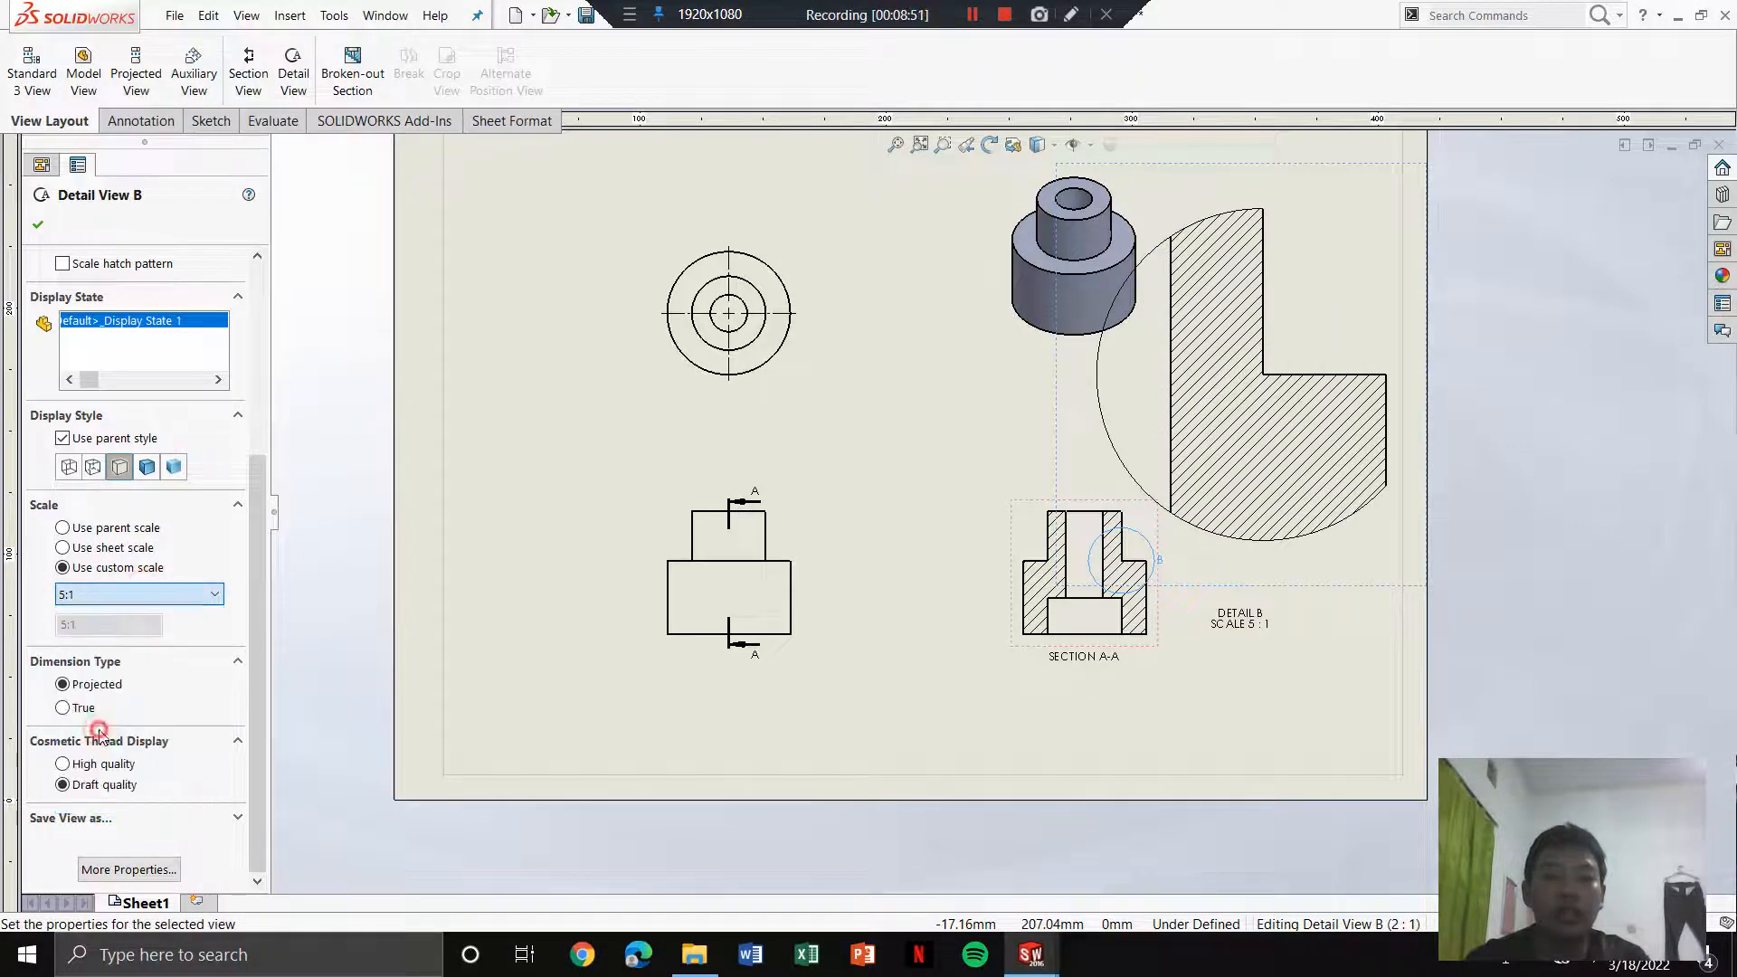
click(38, 226)
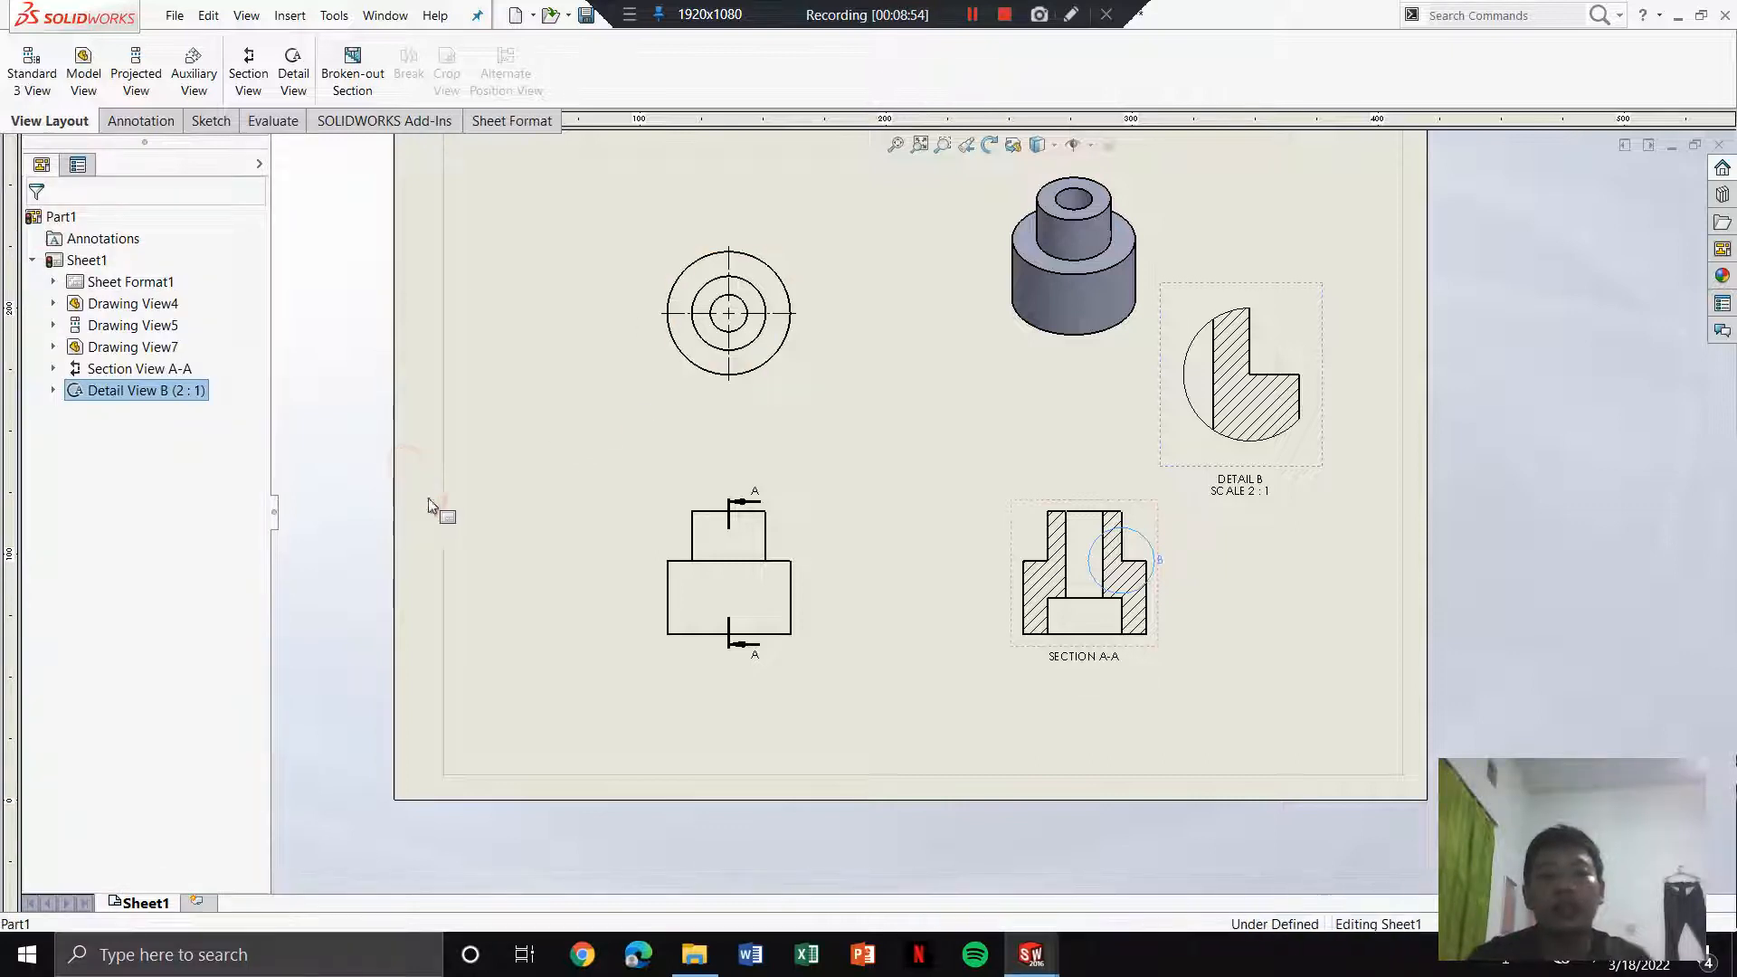
click(471, 502)
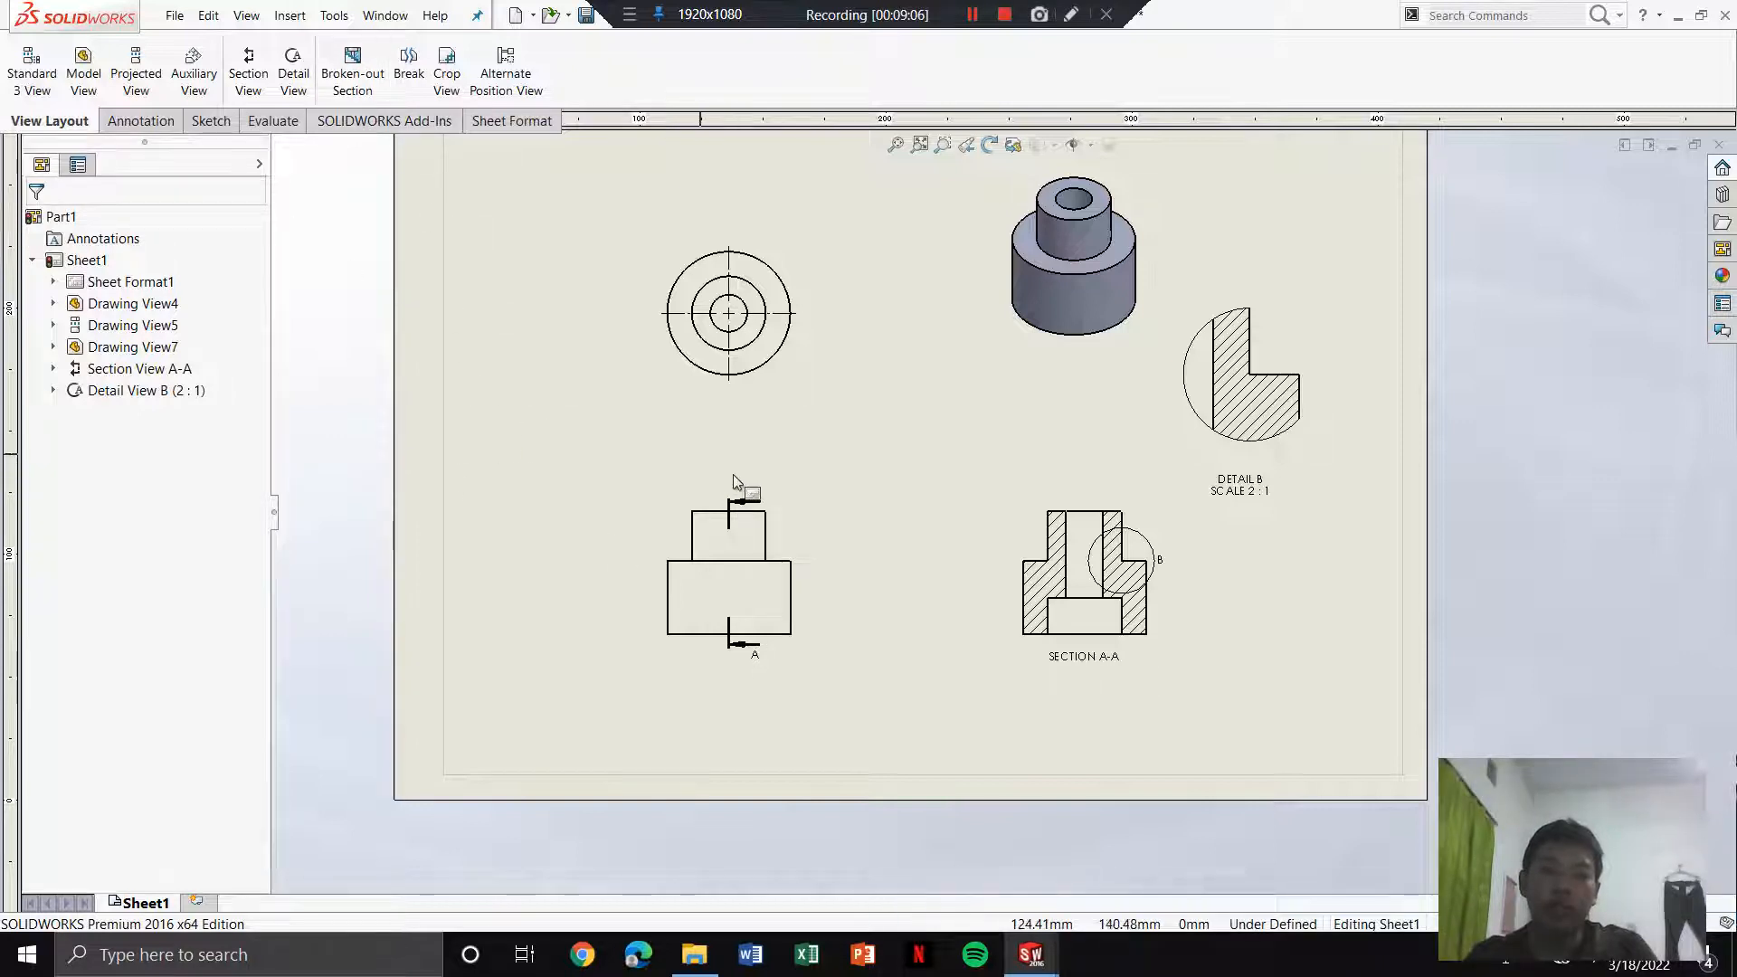
Step: Start a broken-out section on the front view and outline its upper-right portion with a closed spline running outside the part's right side
scroll(767, 511, down, 2)
scroll(665, 502, down, 2)
click(352, 65)
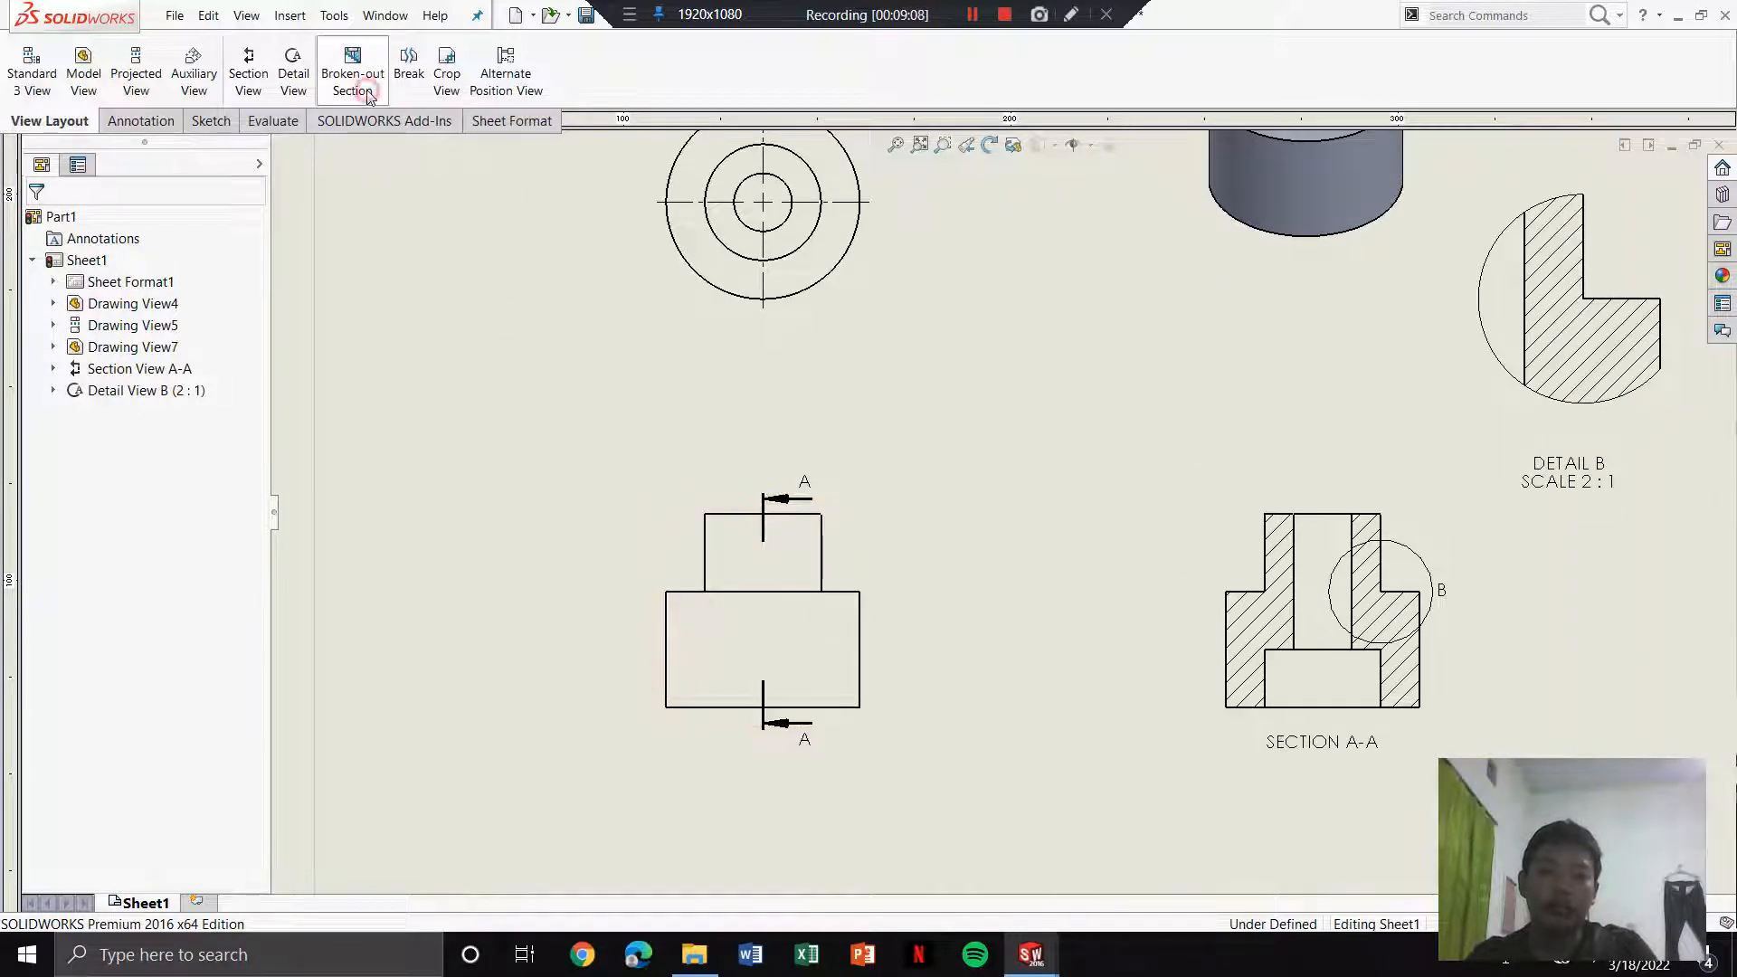
click(366, 83)
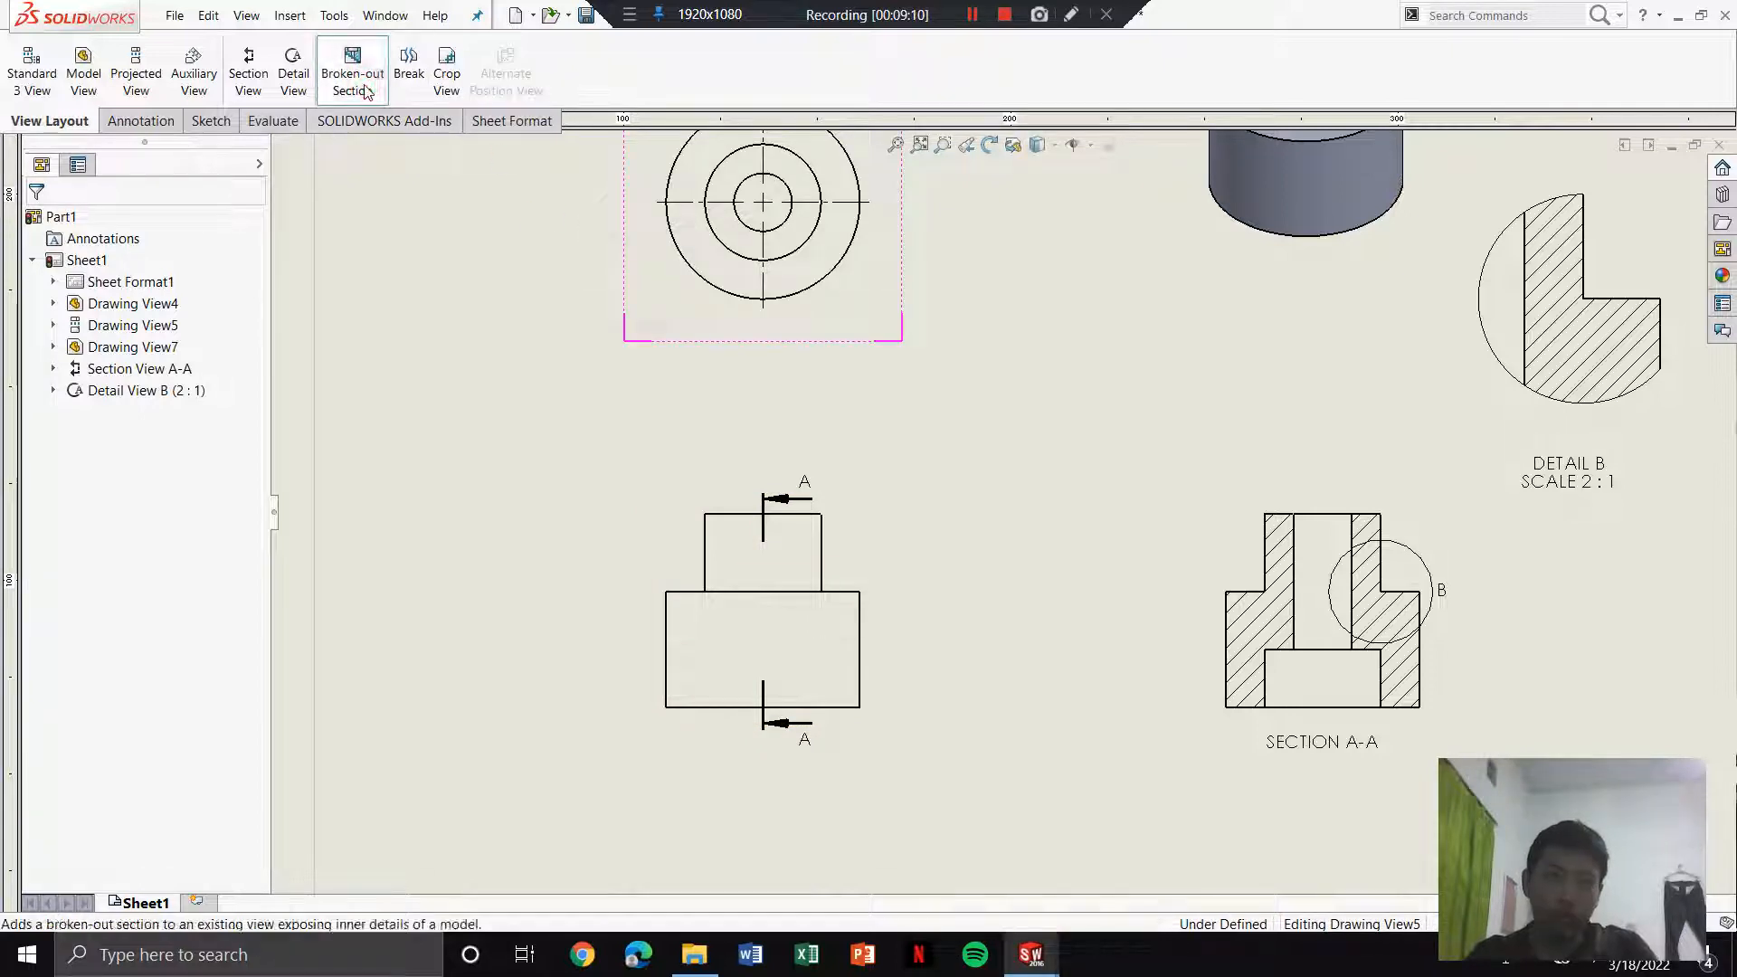
click(763, 513)
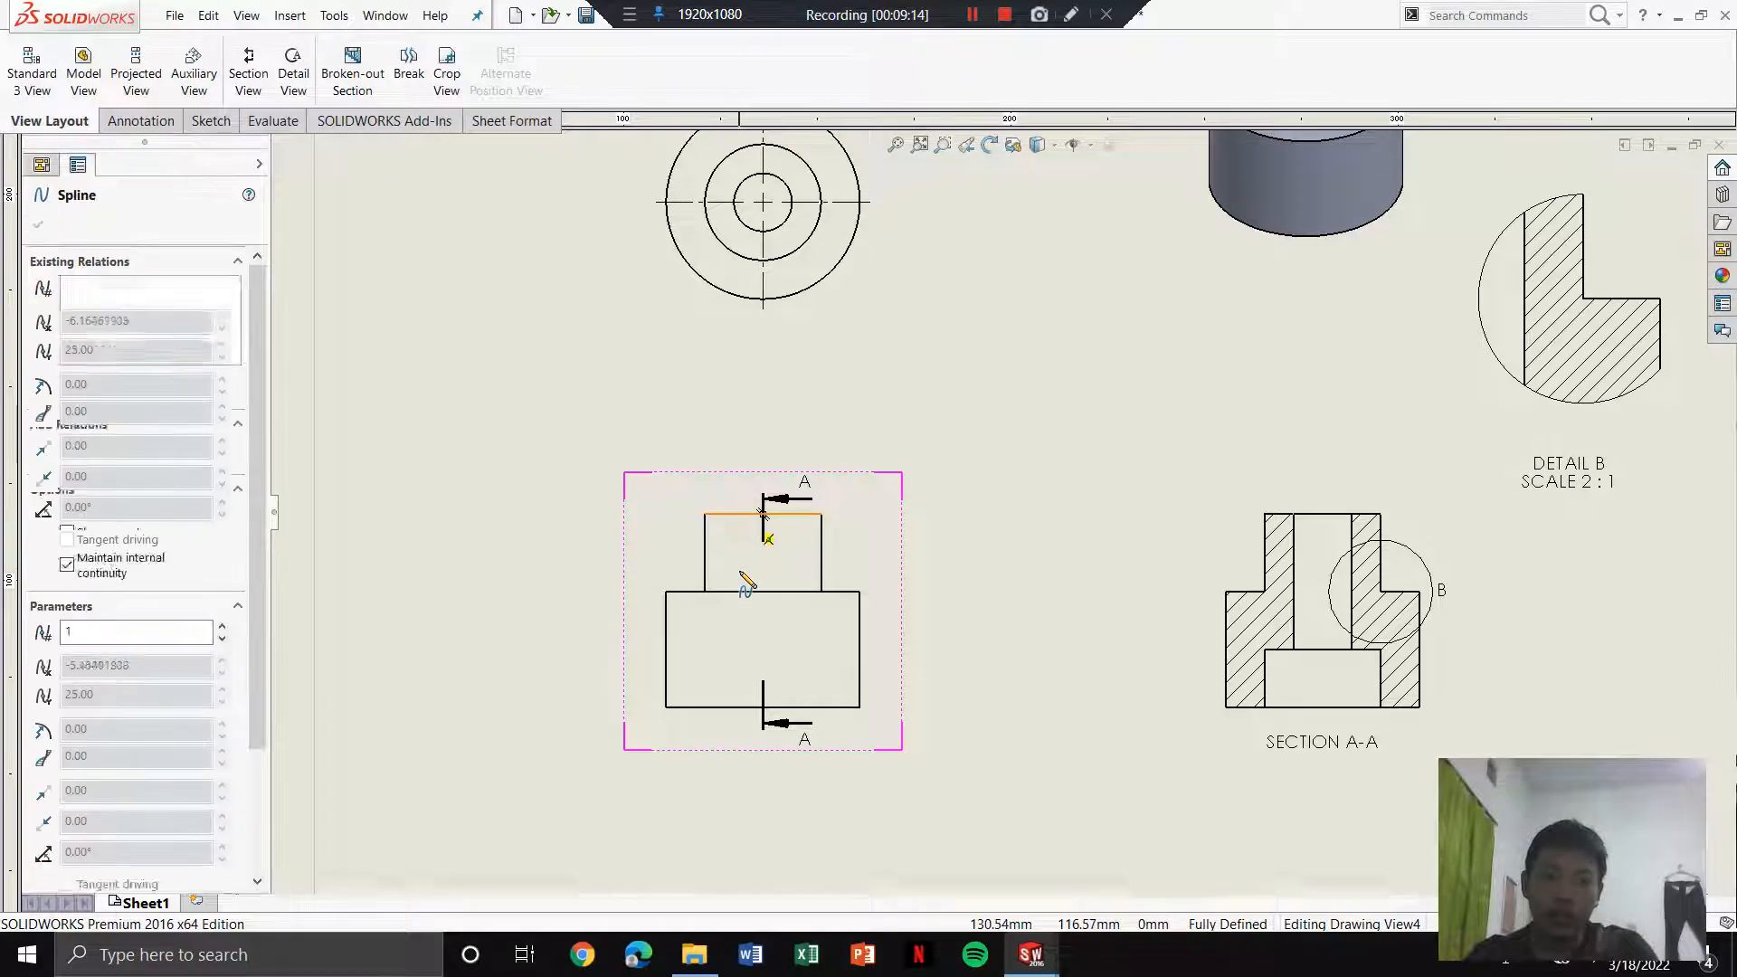
click(763, 625)
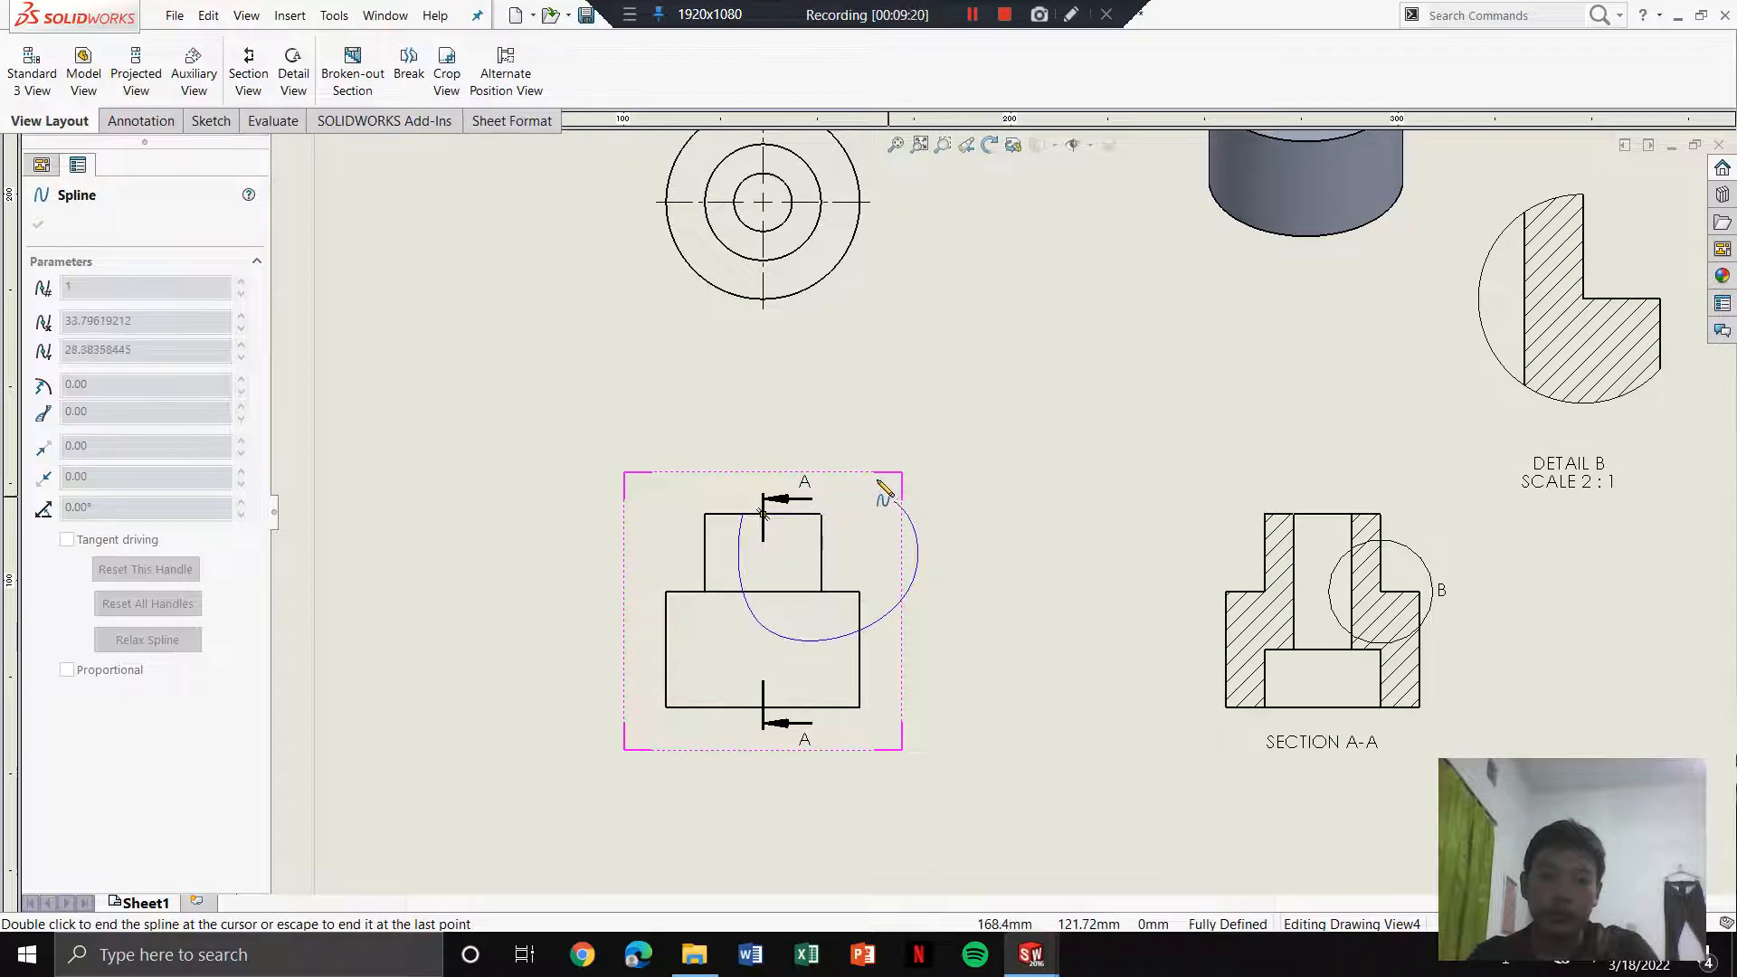
click(743, 514)
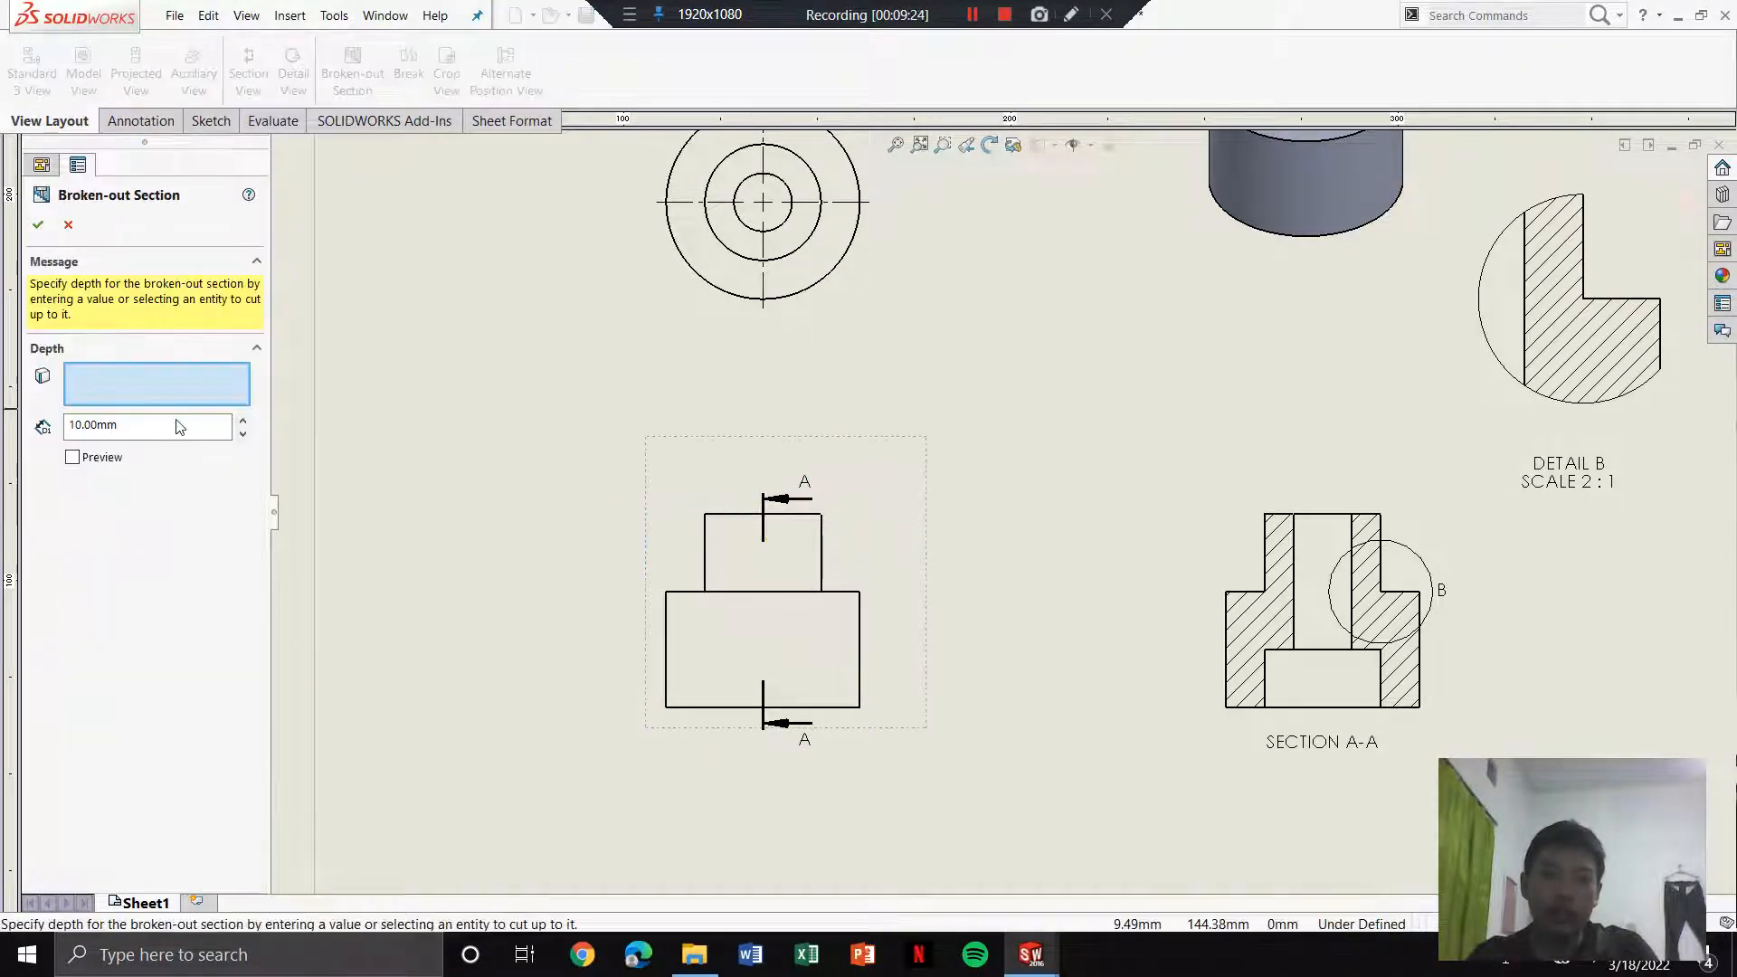
Step: Set the broken-out section's depth by referencing the front view's top edge, and accept the section
click(745, 514)
click(731, 516)
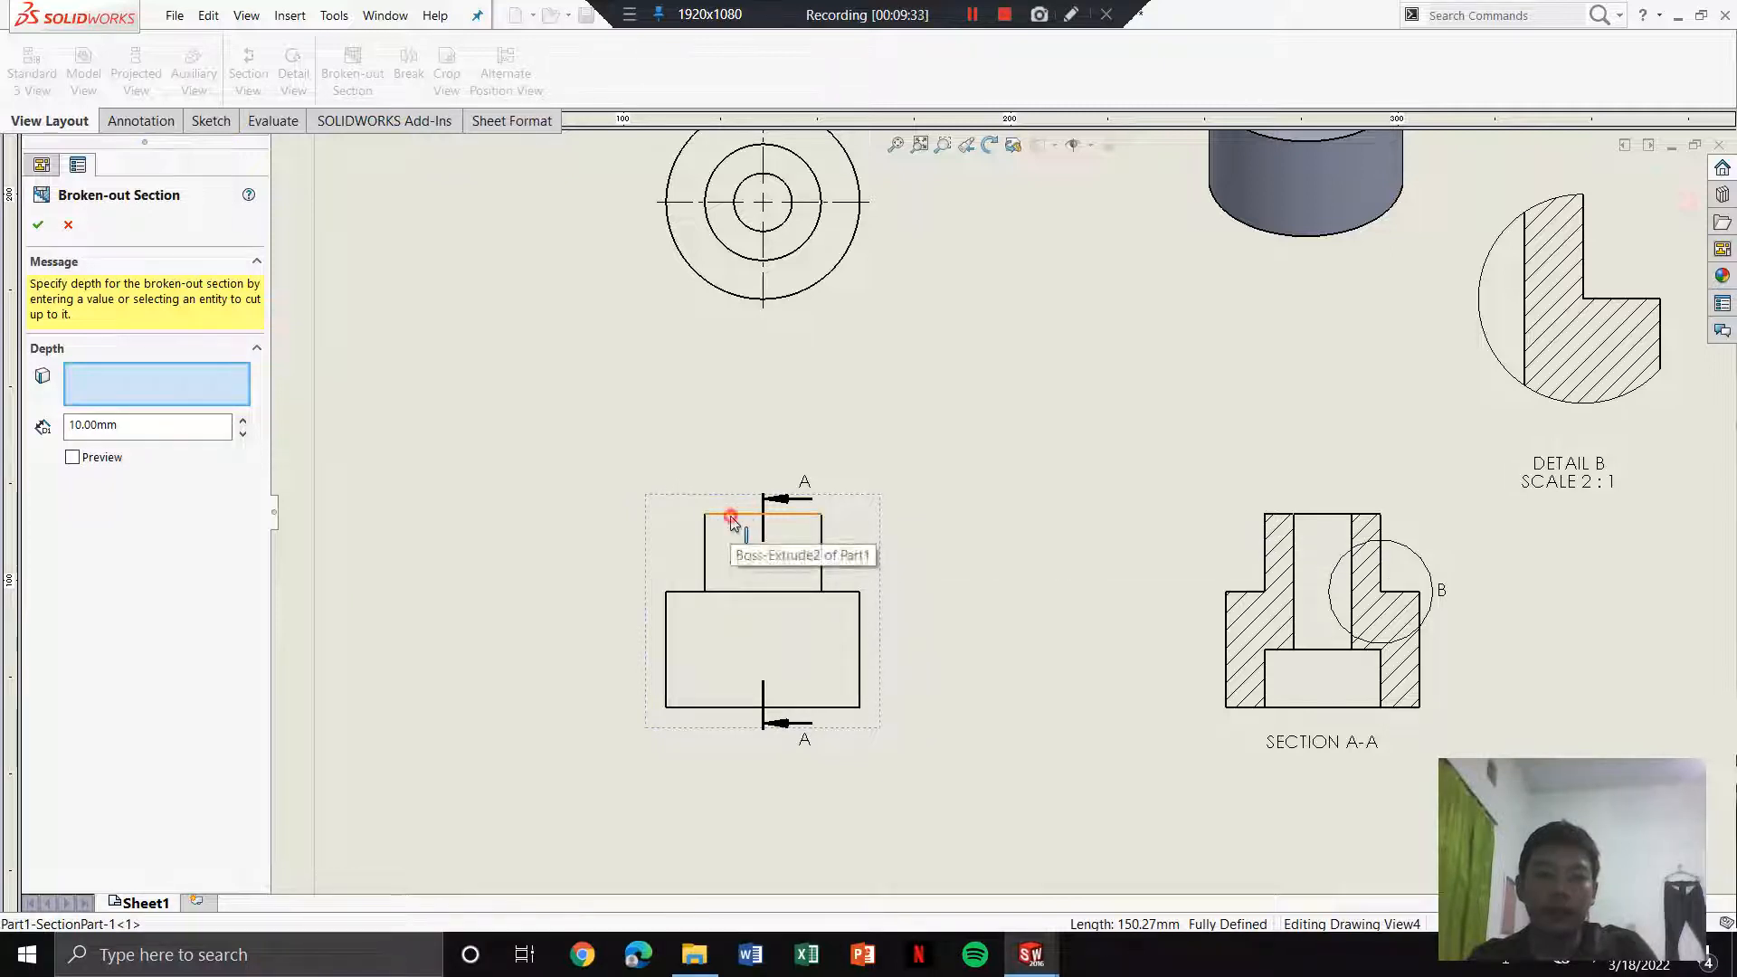
click(38, 224)
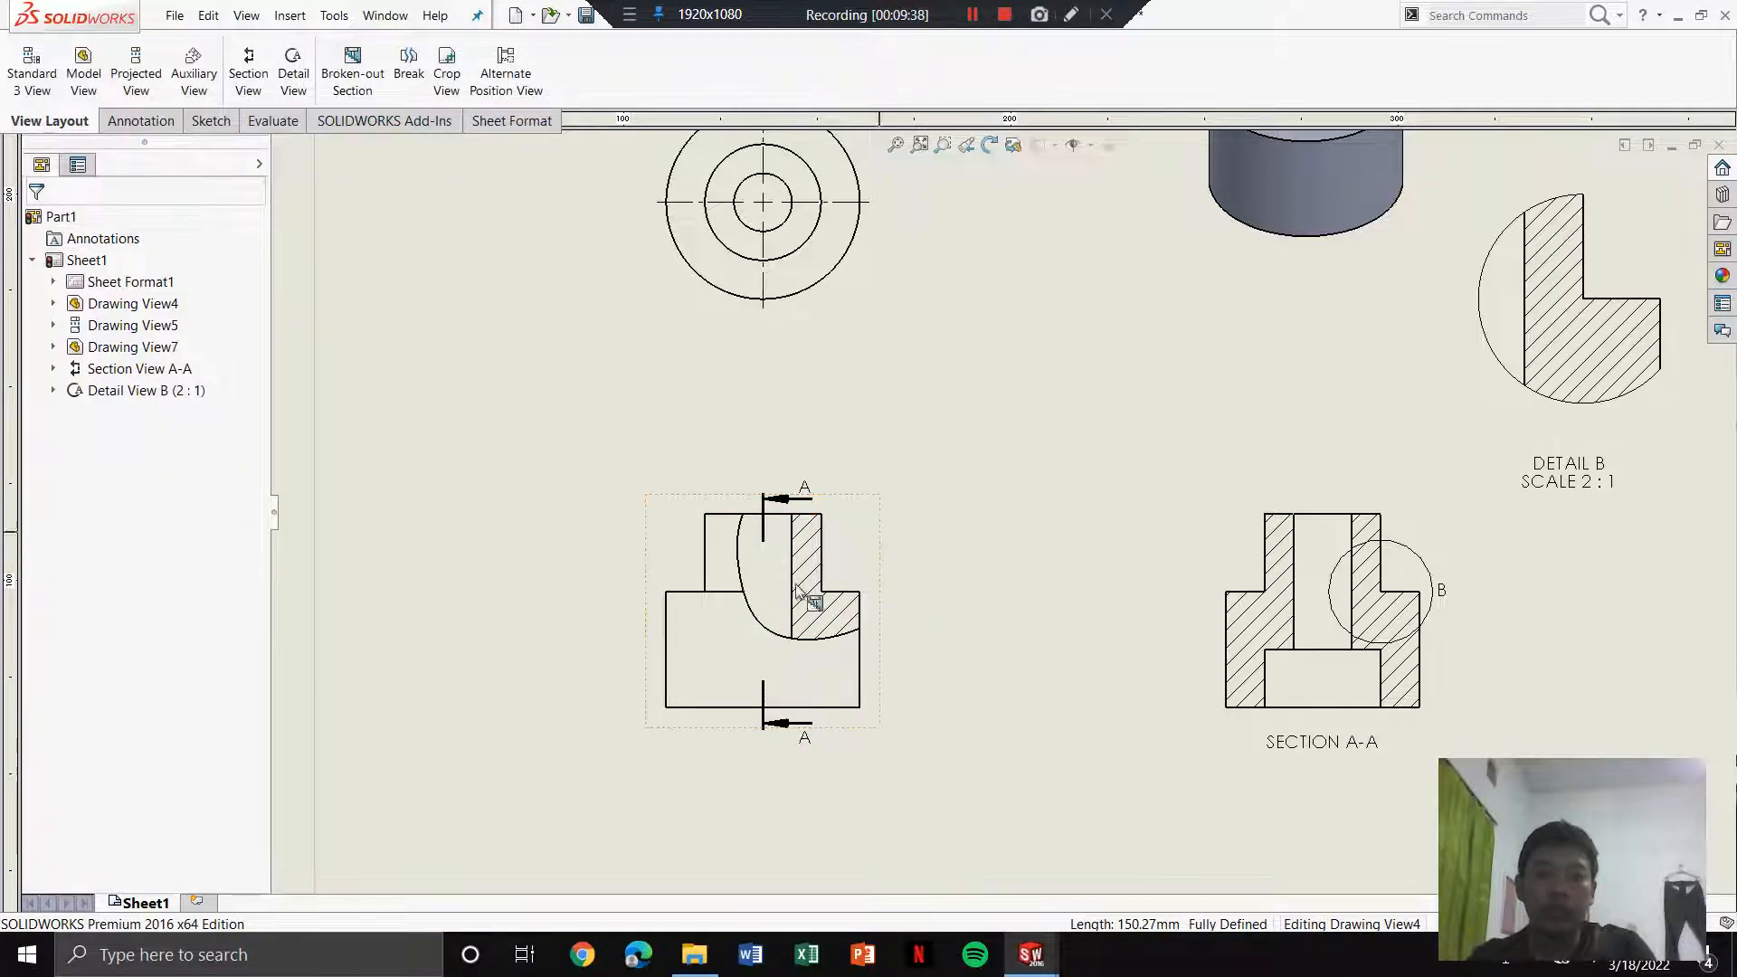
scroll(940, 588, up, 2)
scroll(977, 551, down, 4)
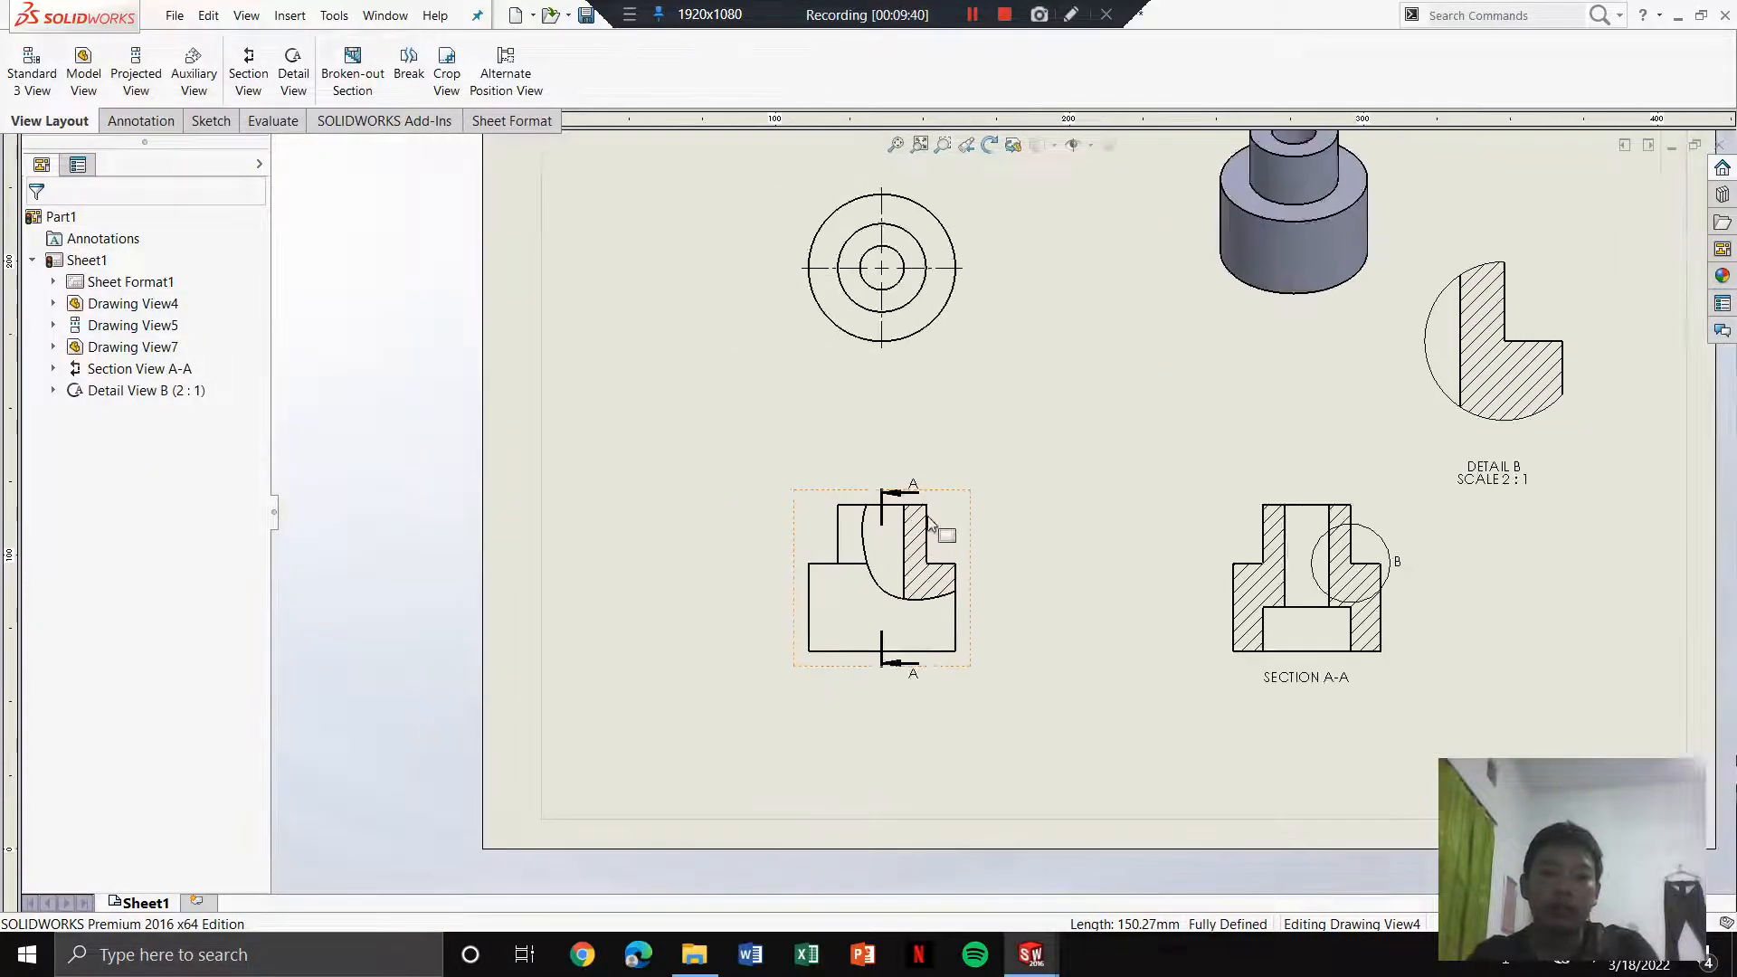
scroll(1067, 507, down, 1)
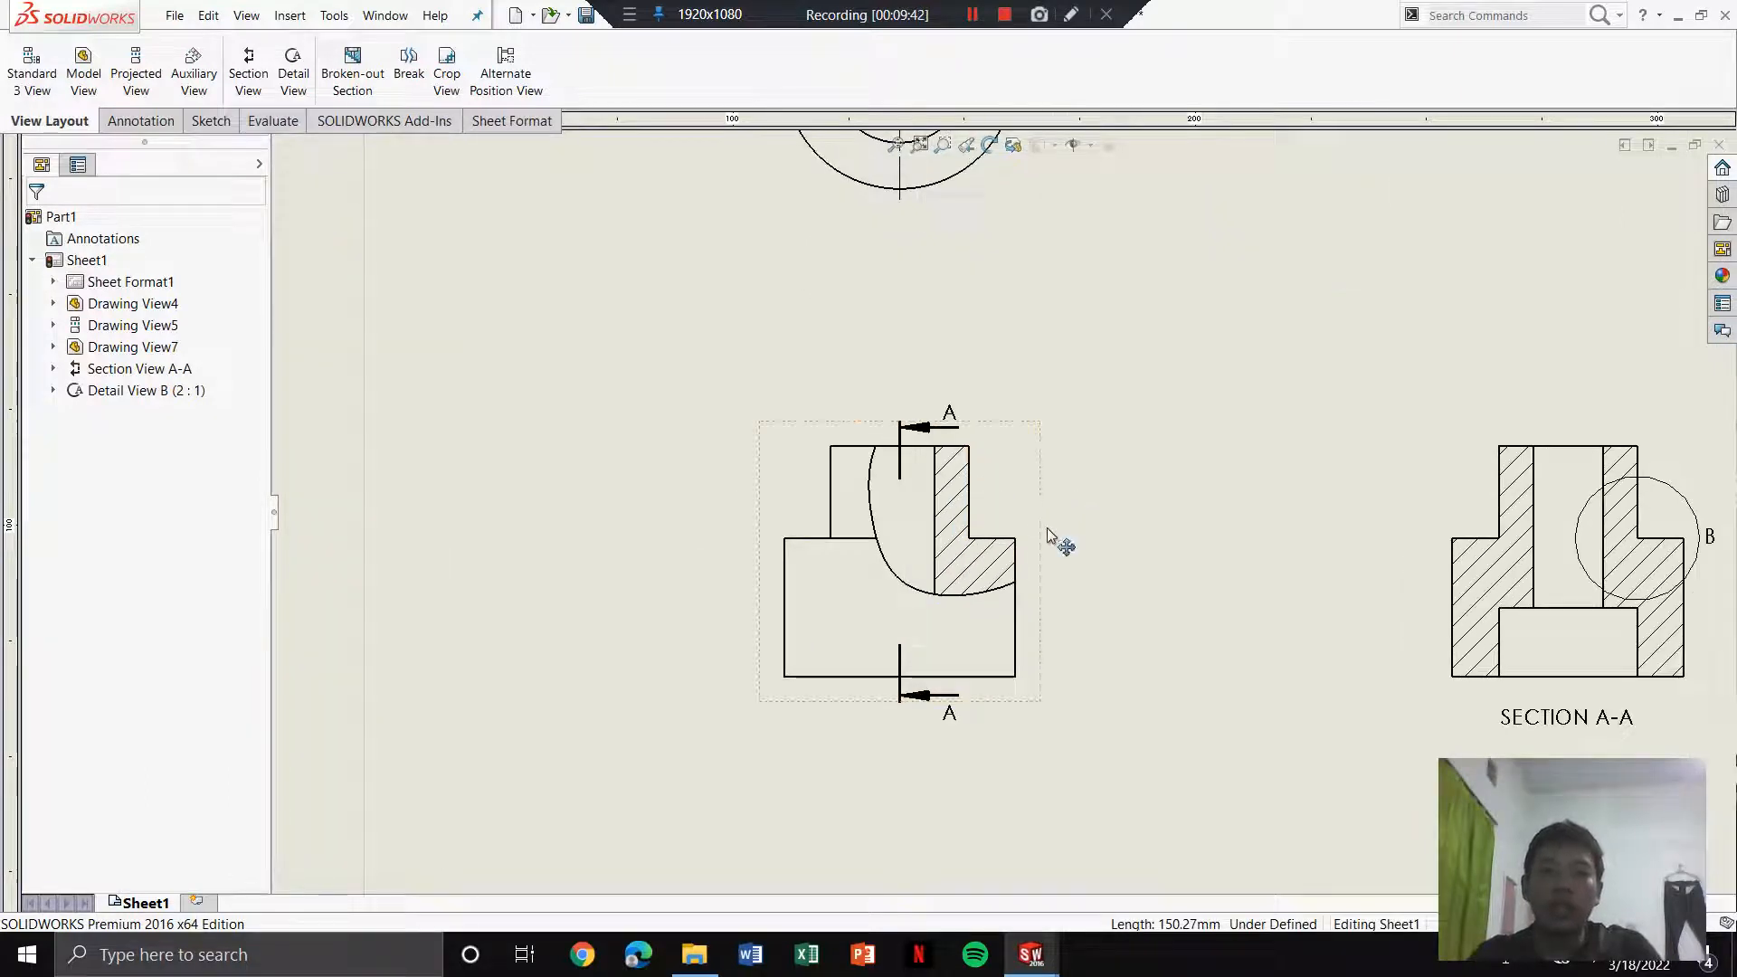
Step: Break the front view with a pair of horizontal Zig Zag Cut lines across its lower body, using a 5 mm gap
click(425, 80)
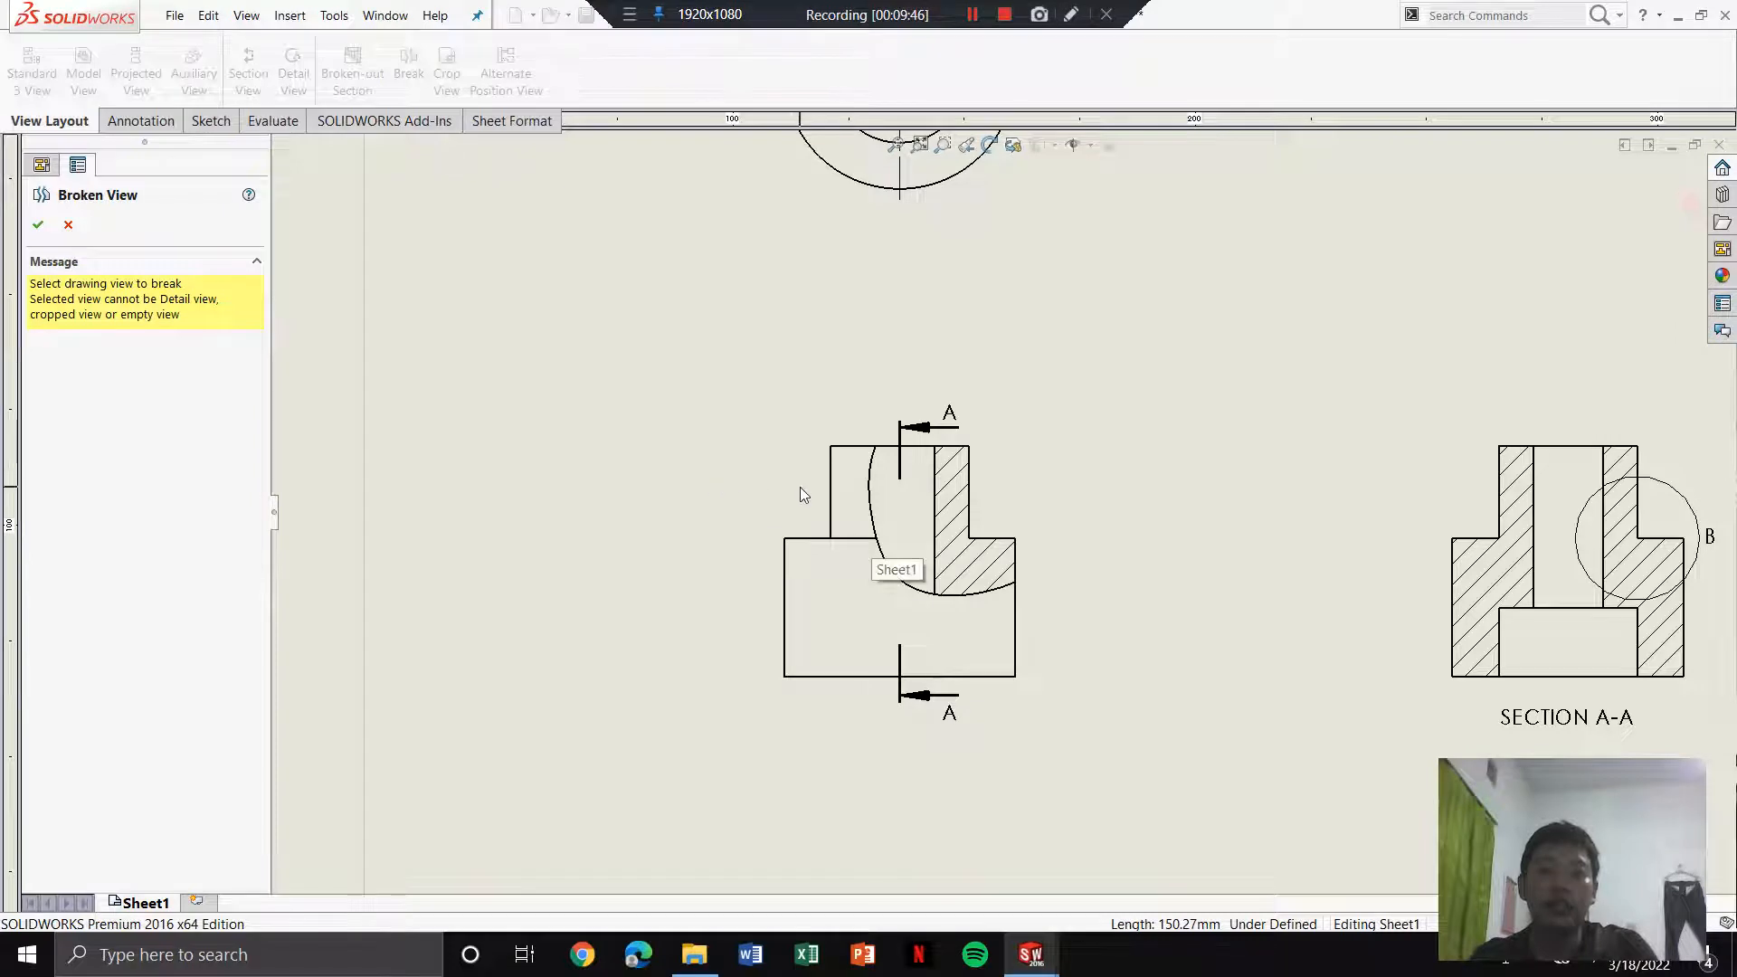
key(Escape)
scroll(985, 497, up, 2)
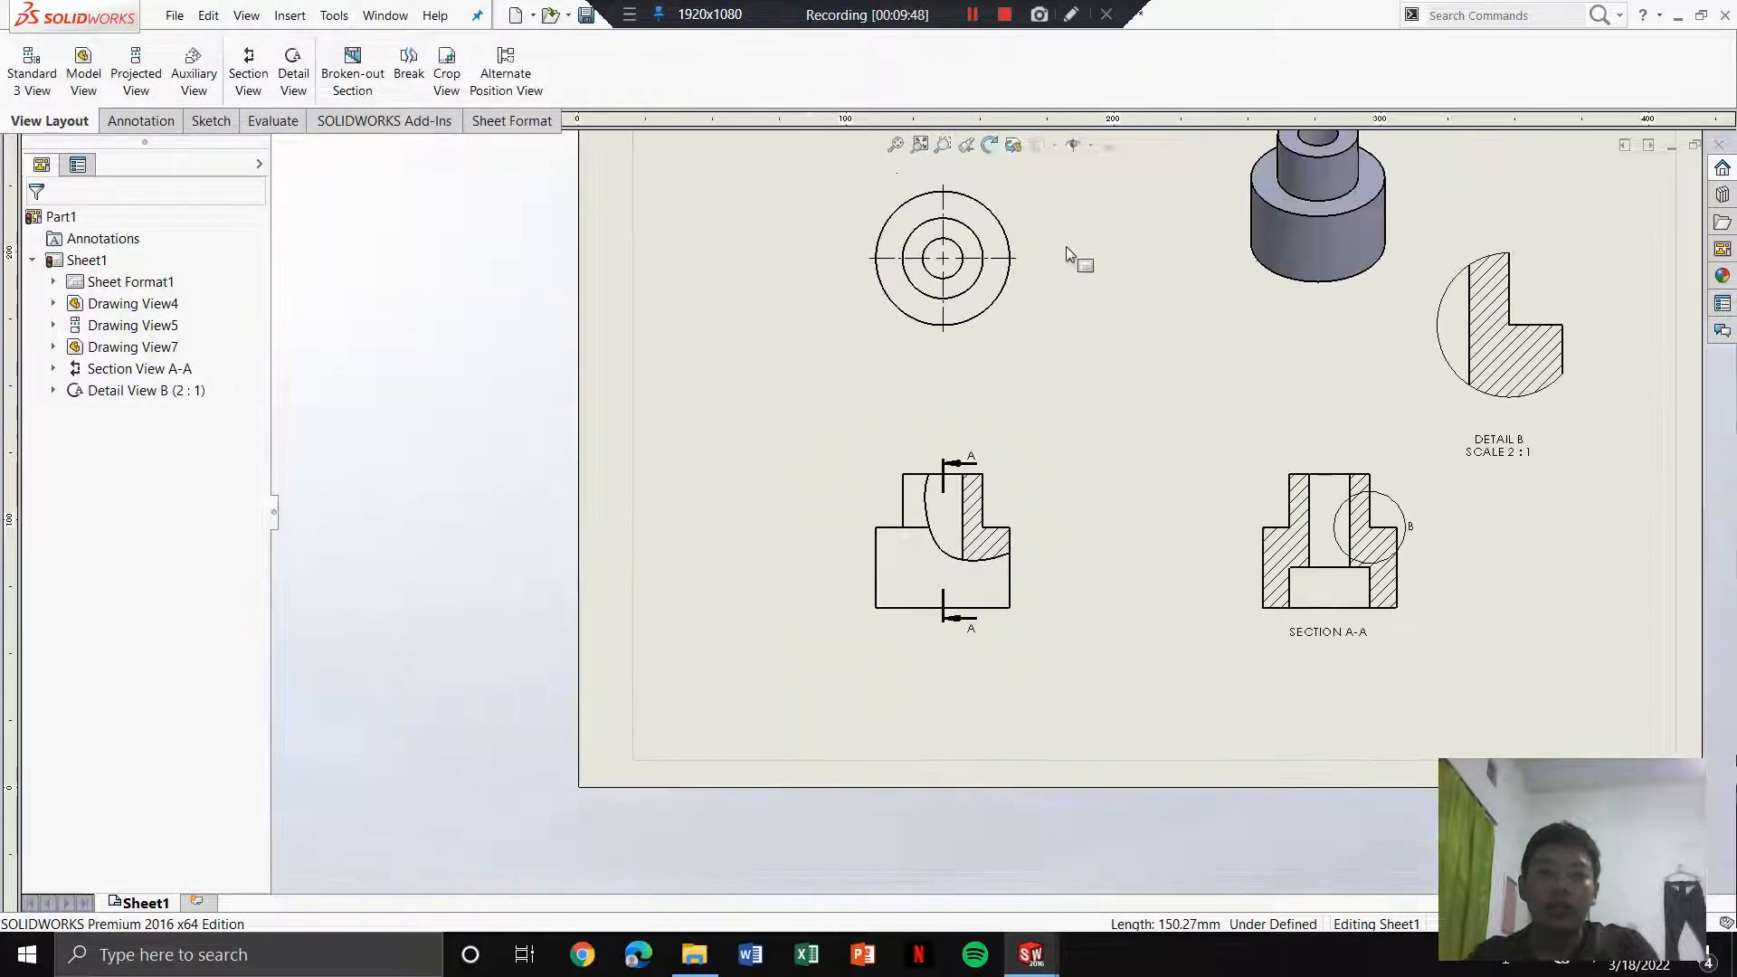
scroll(1040, 316, down, 1)
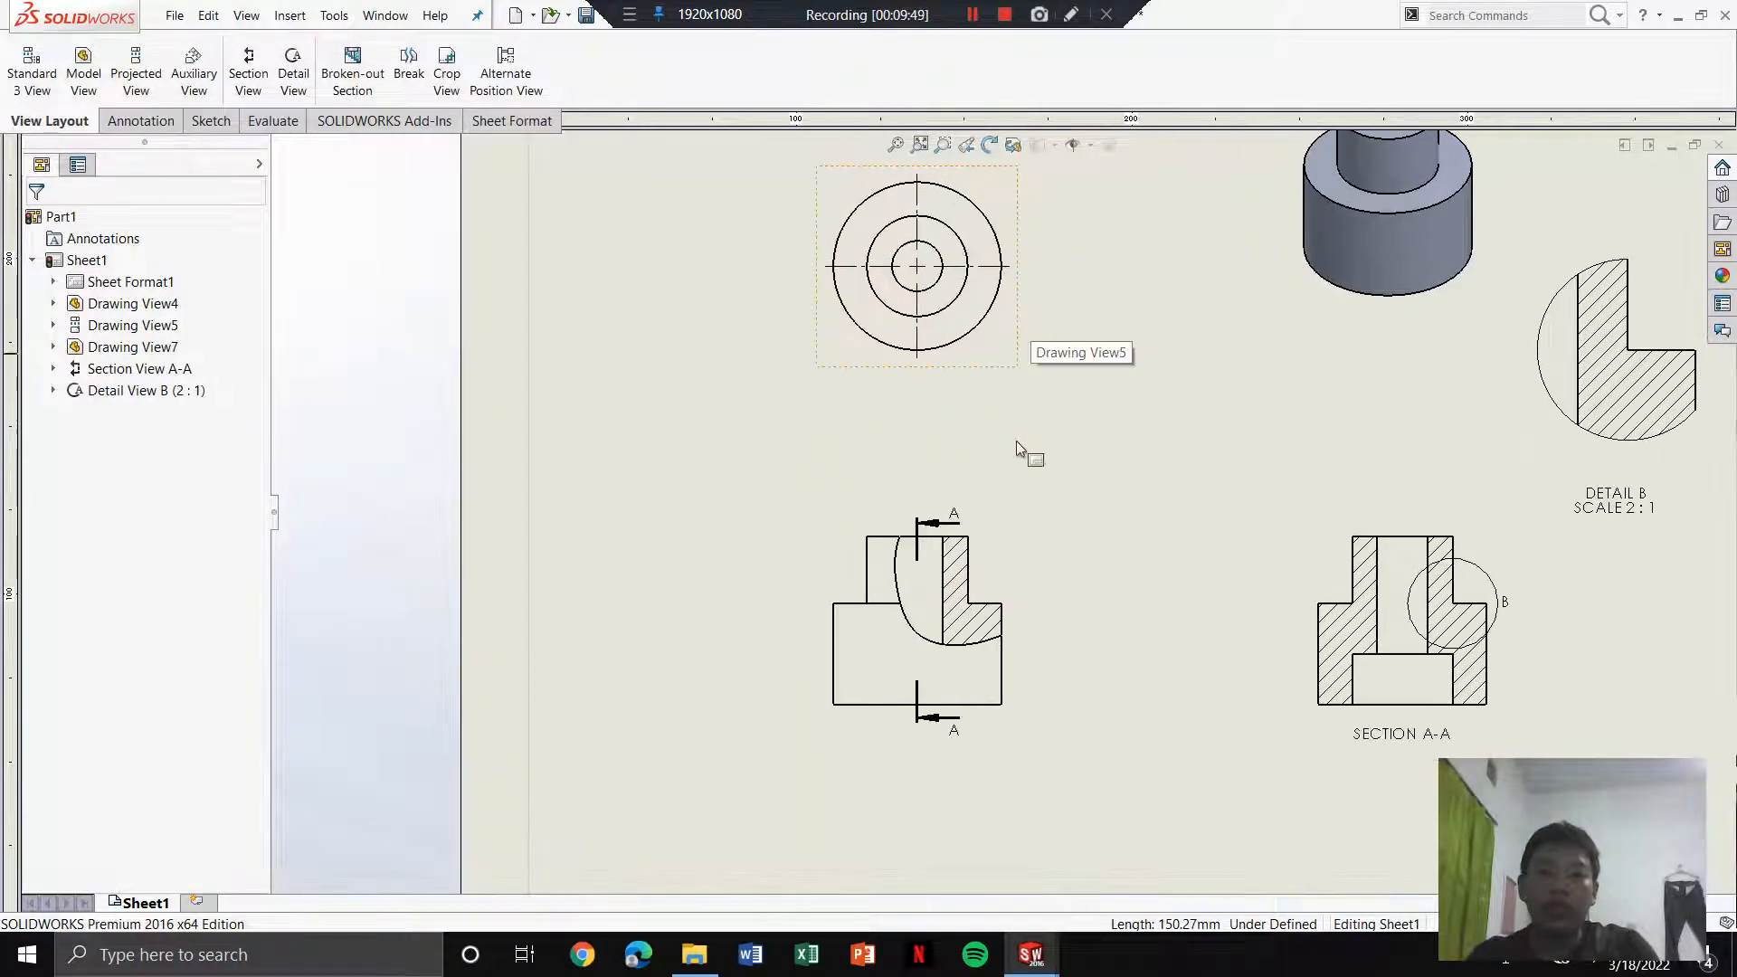
click(1012, 567)
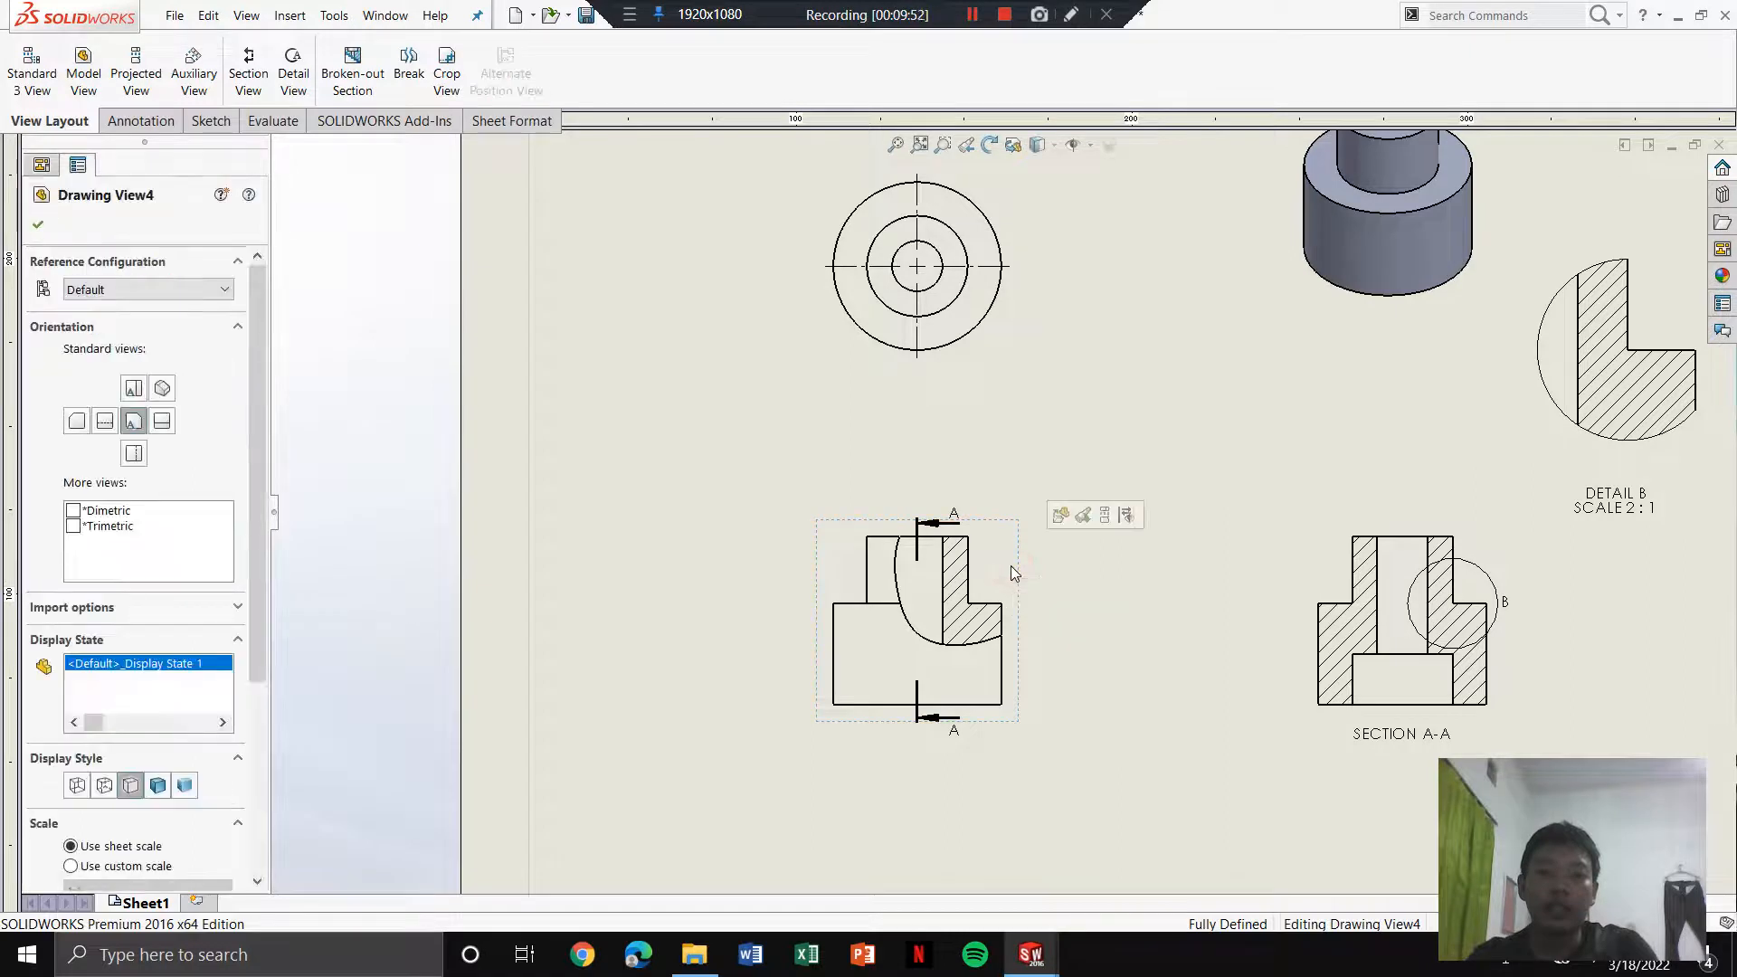
click(408, 63)
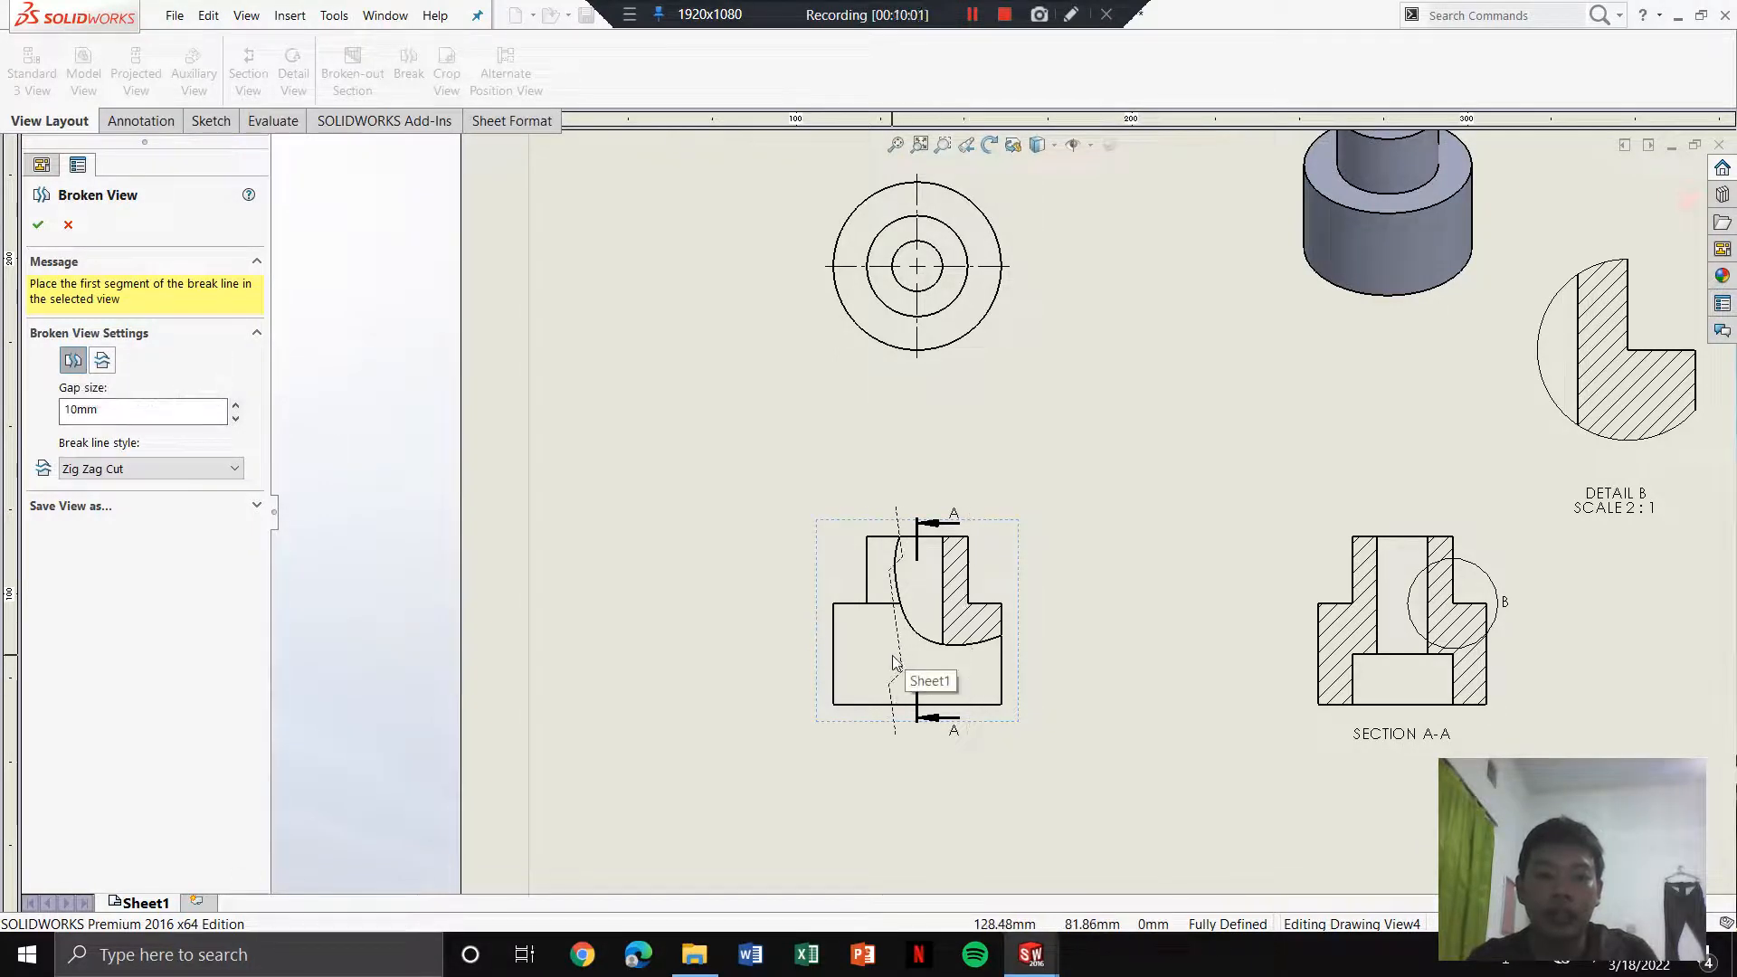
click(104, 362)
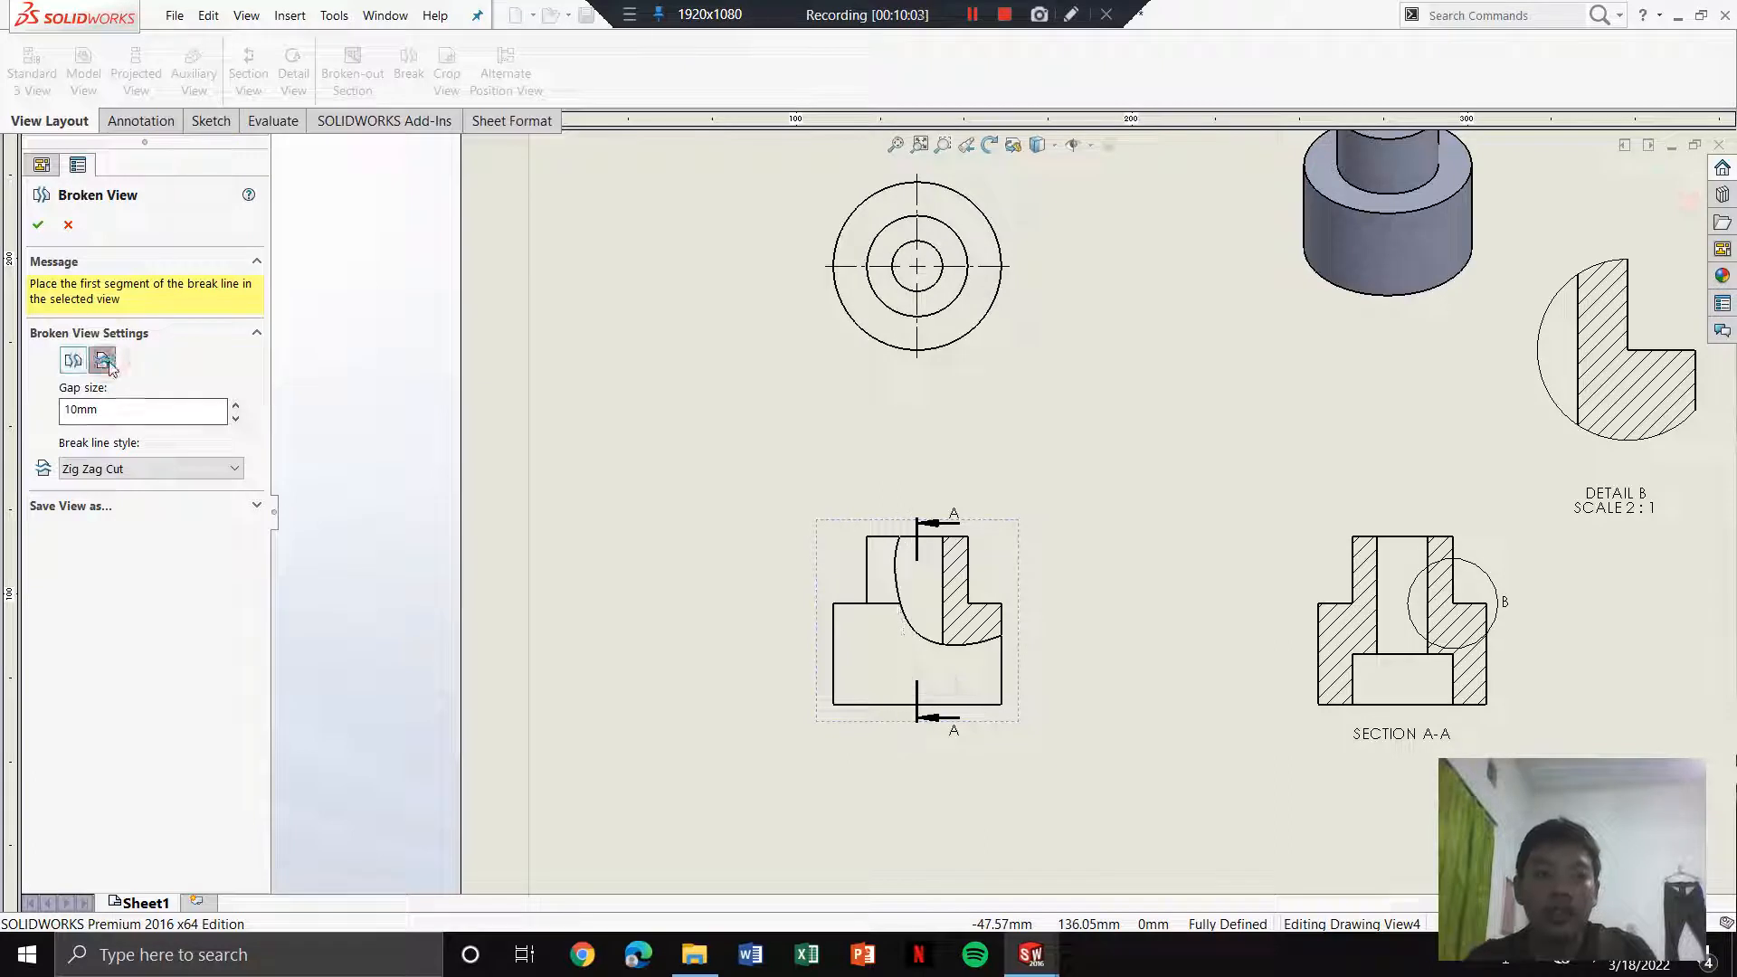
click(925, 660)
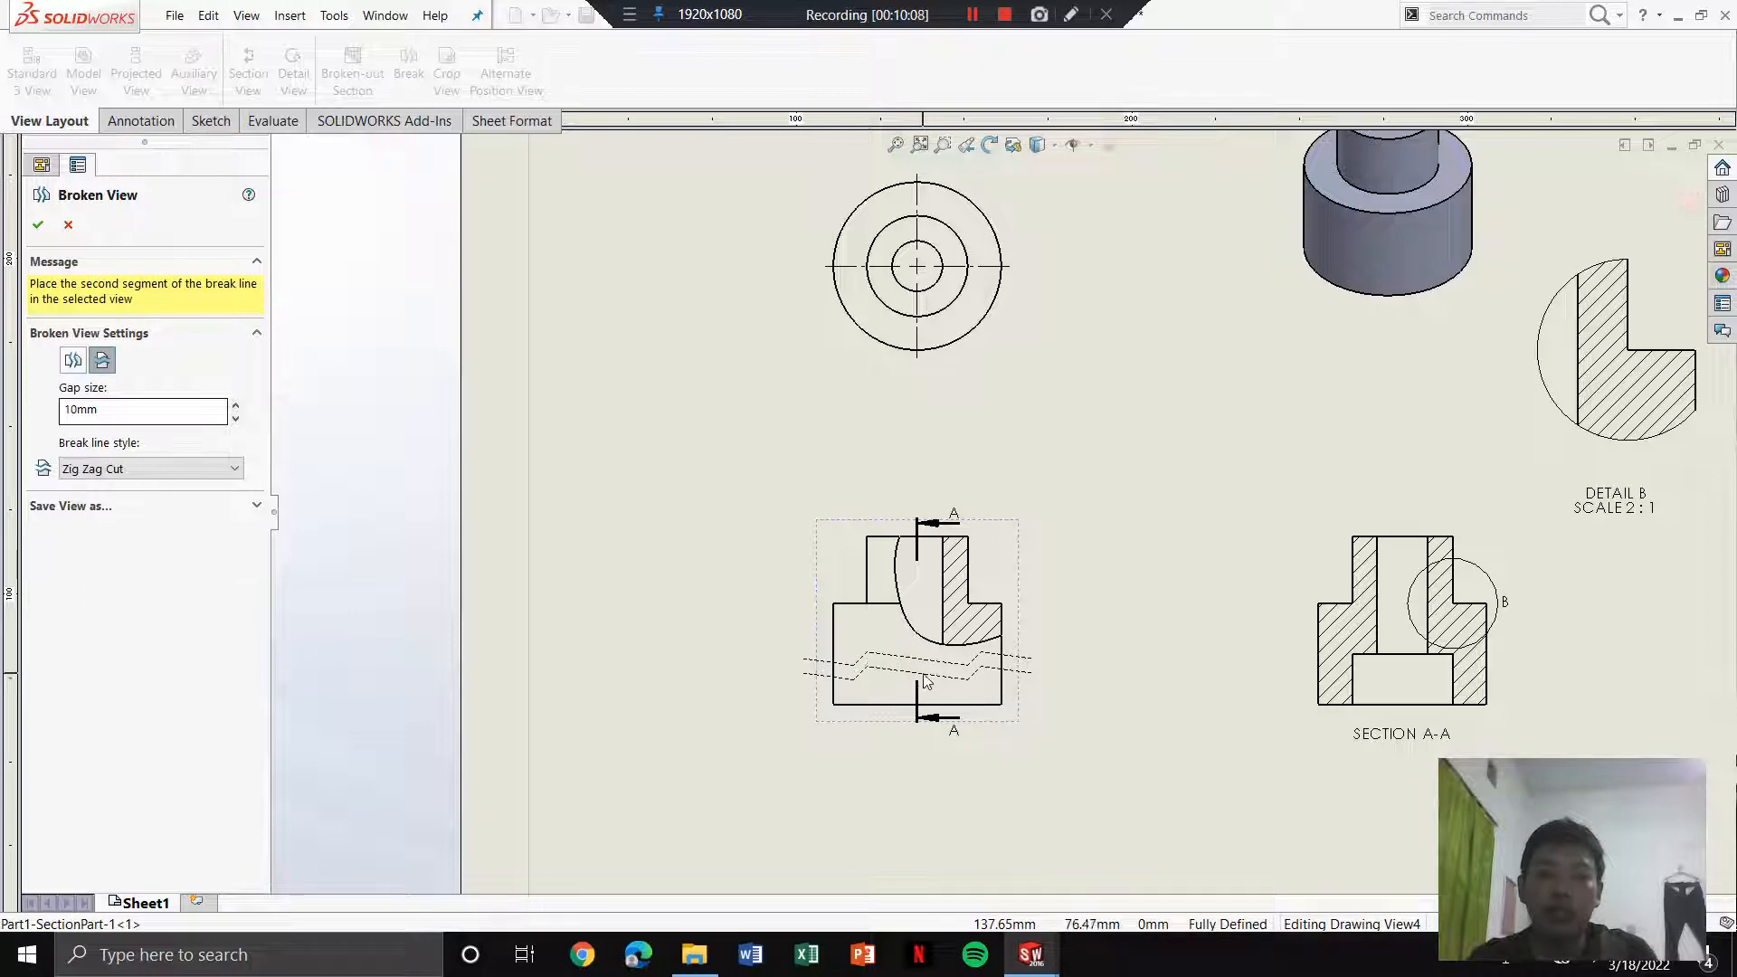
click(932, 670)
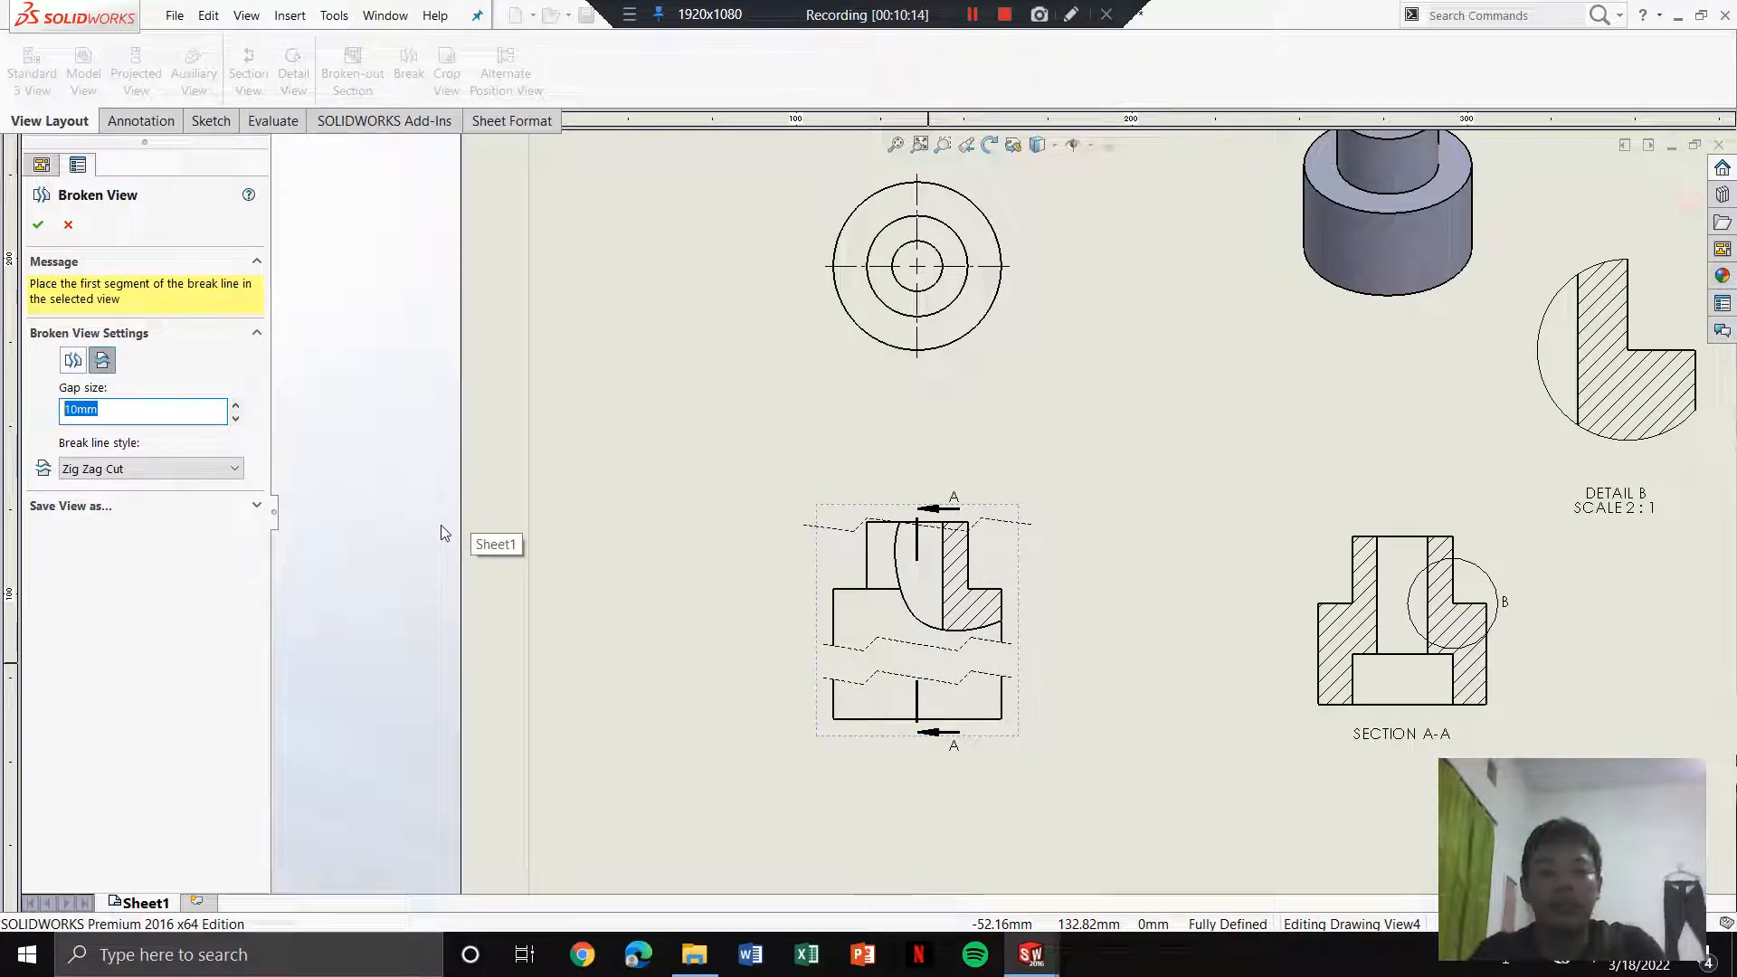
text(5)
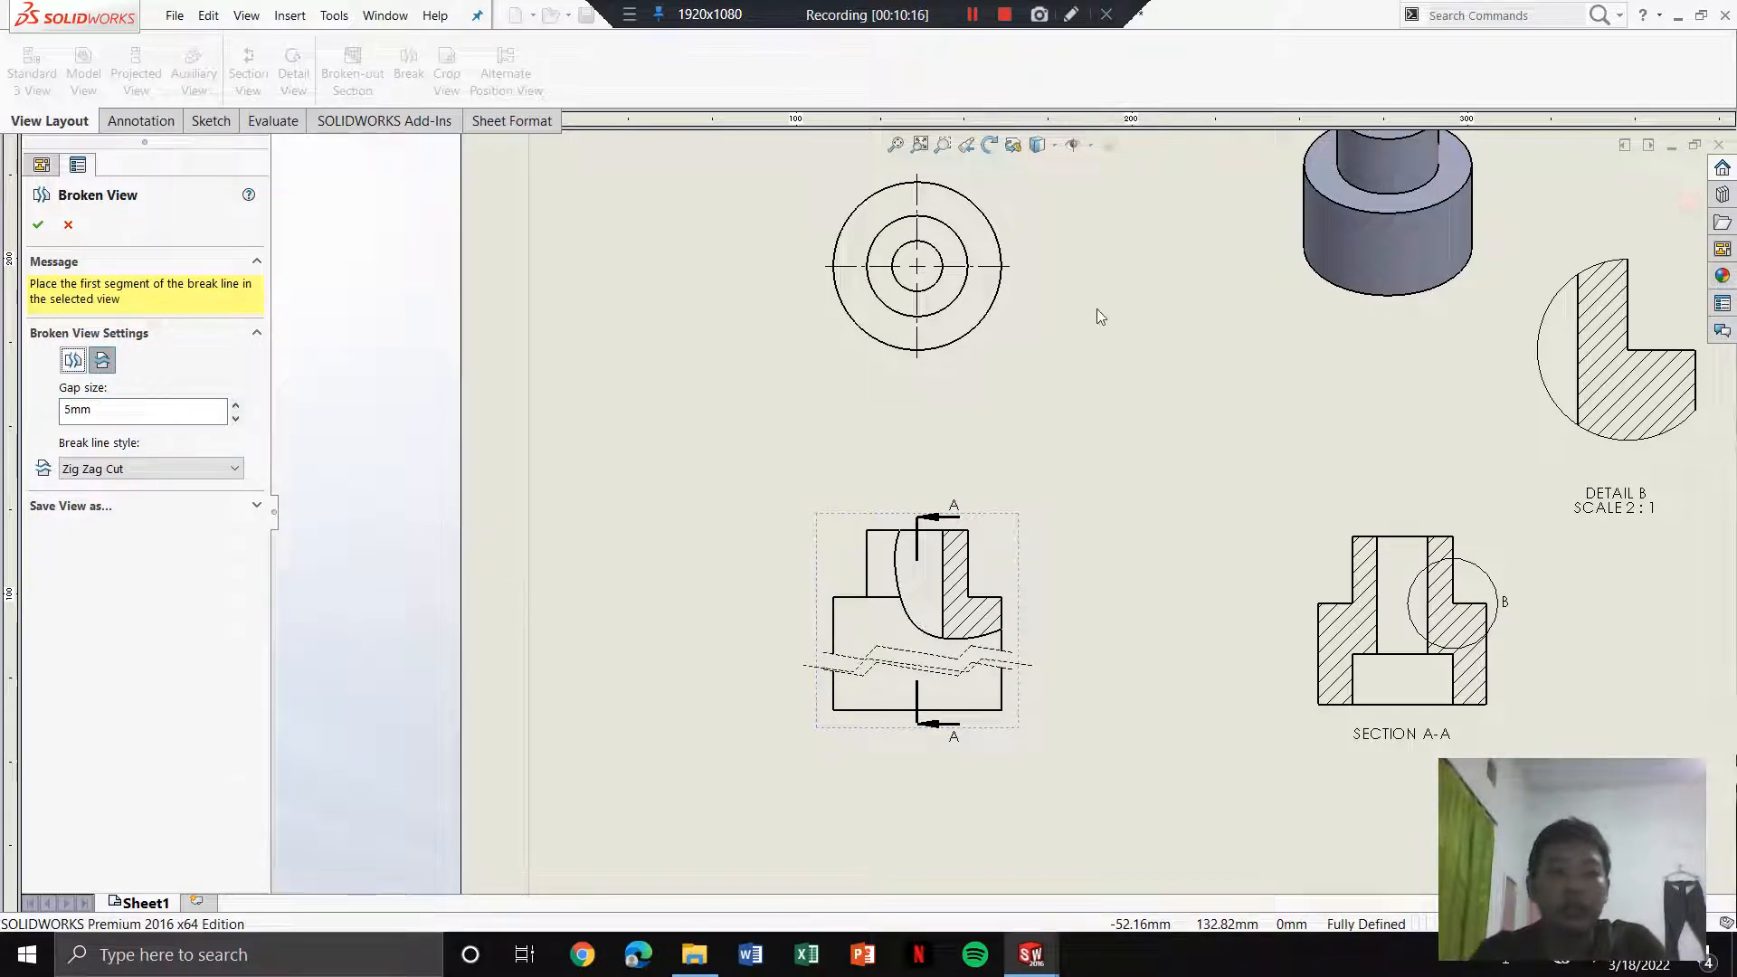
Step: Try the Straight, Curve and Small Zig Zag Cut break line styles, then return to Zig Zag Cut and accept the broken view
click(156, 469)
click(147, 489)
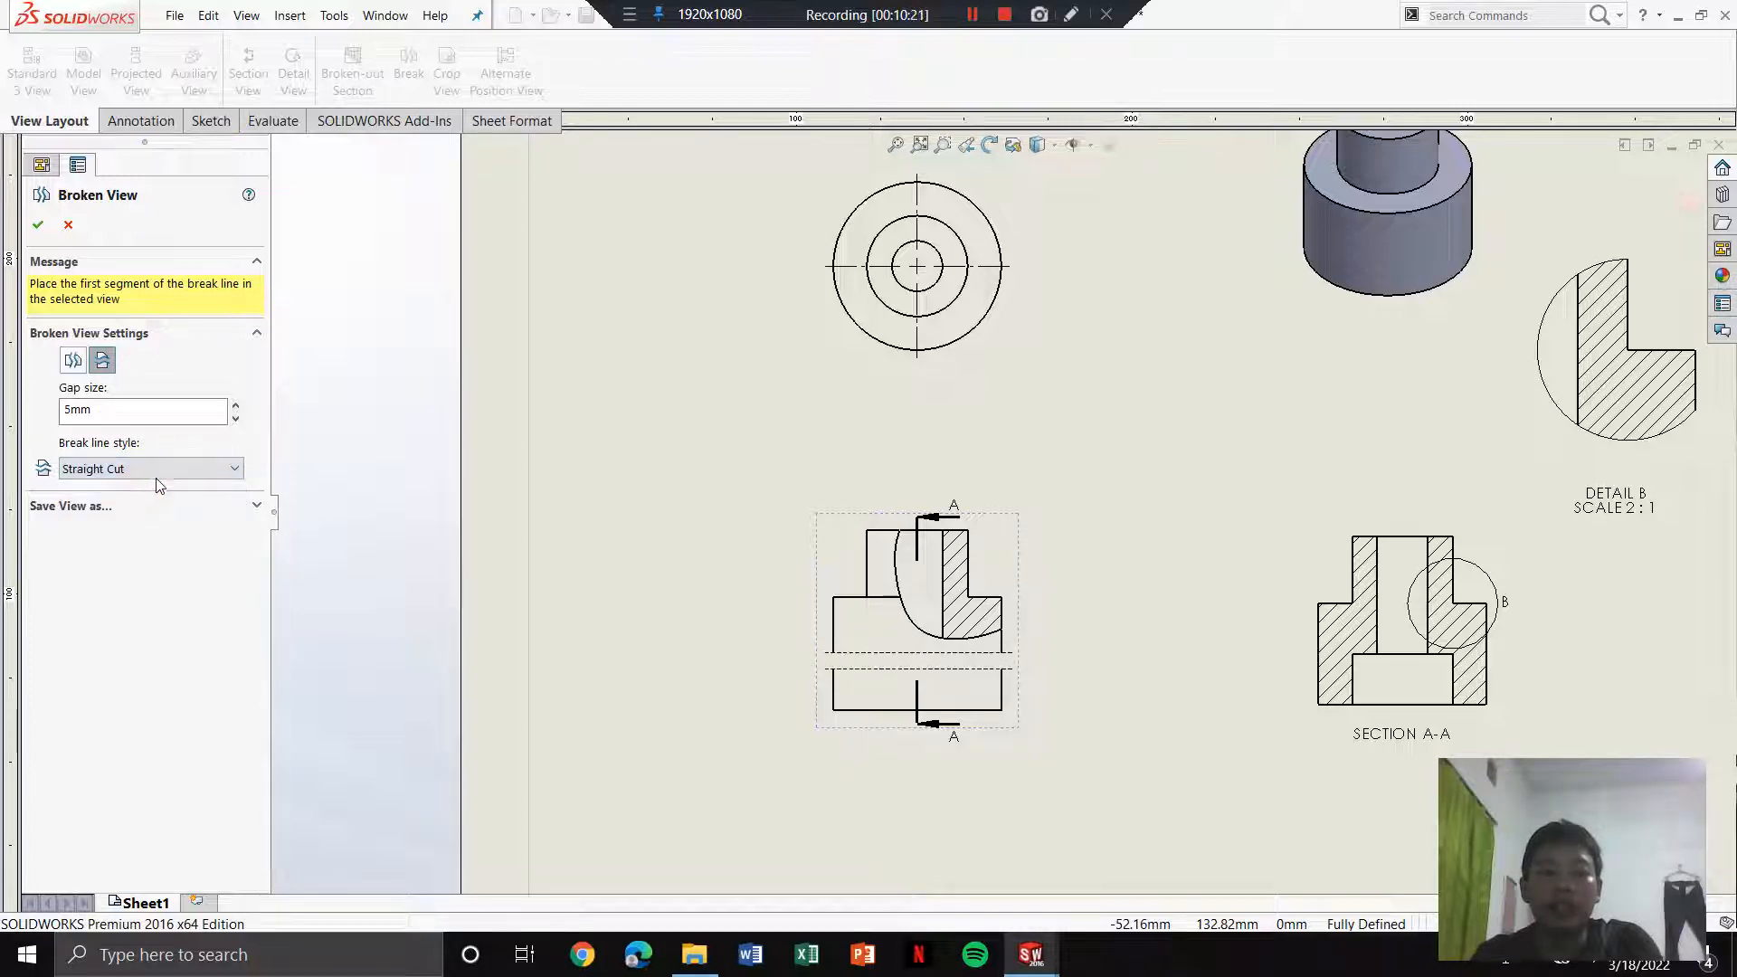
click(161, 479)
click(157, 504)
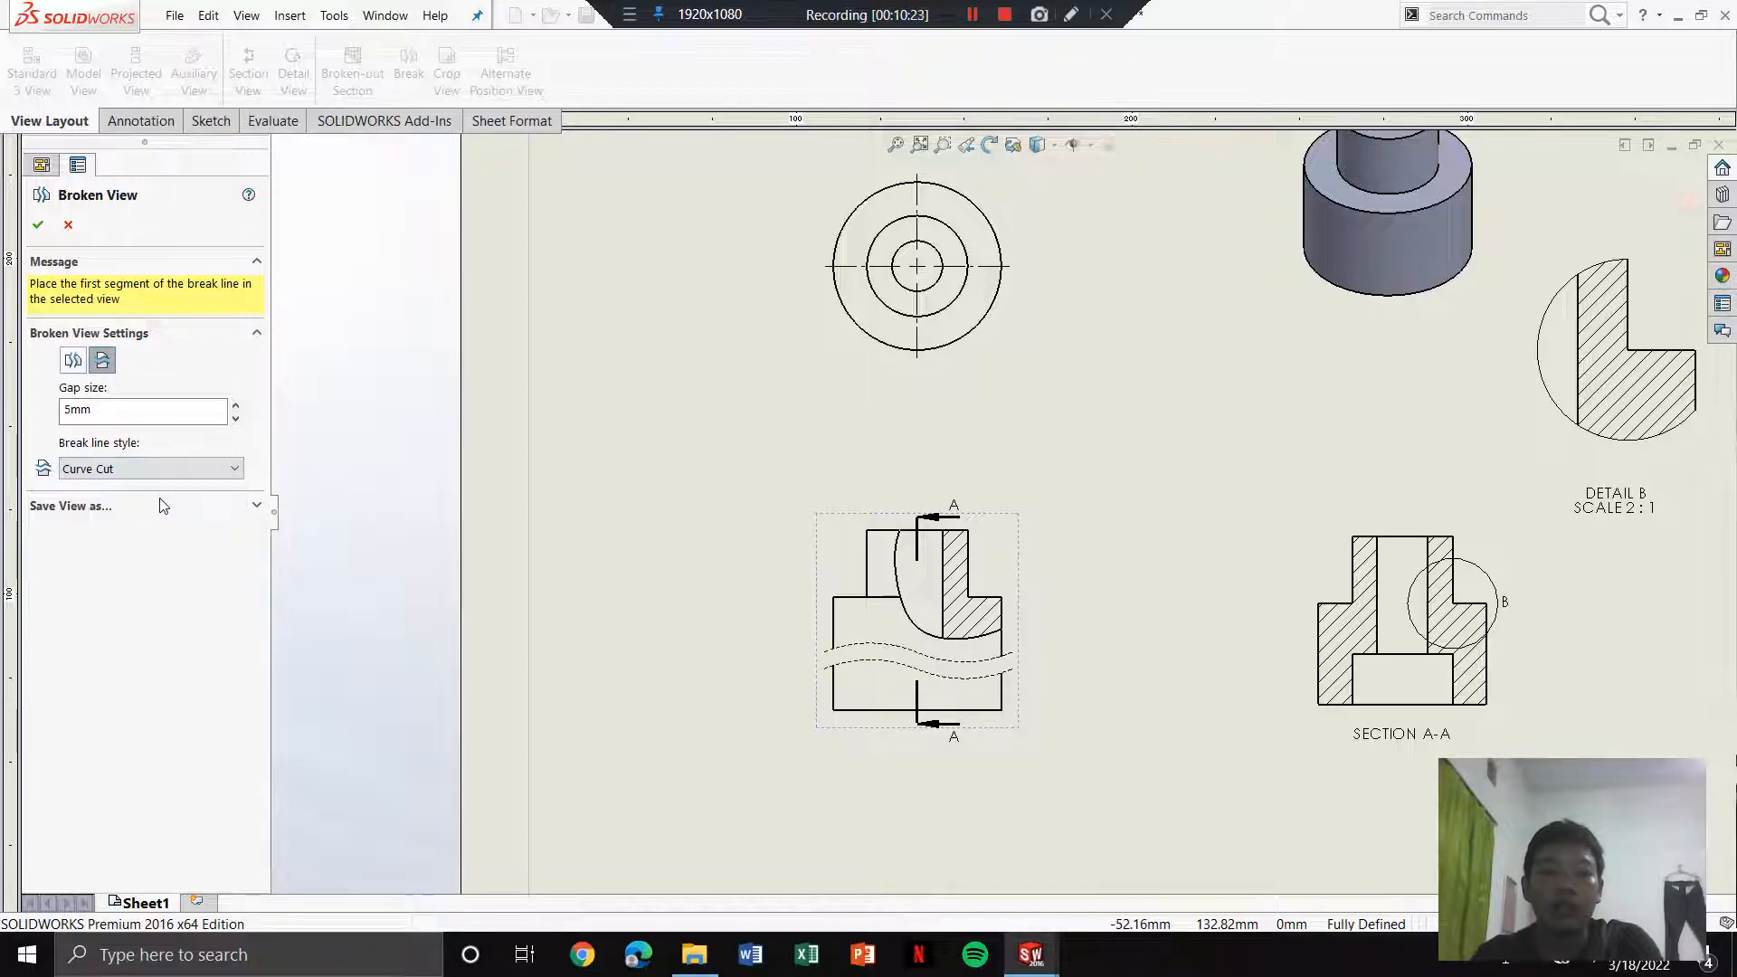
click(179, 470)
click(159, 520)
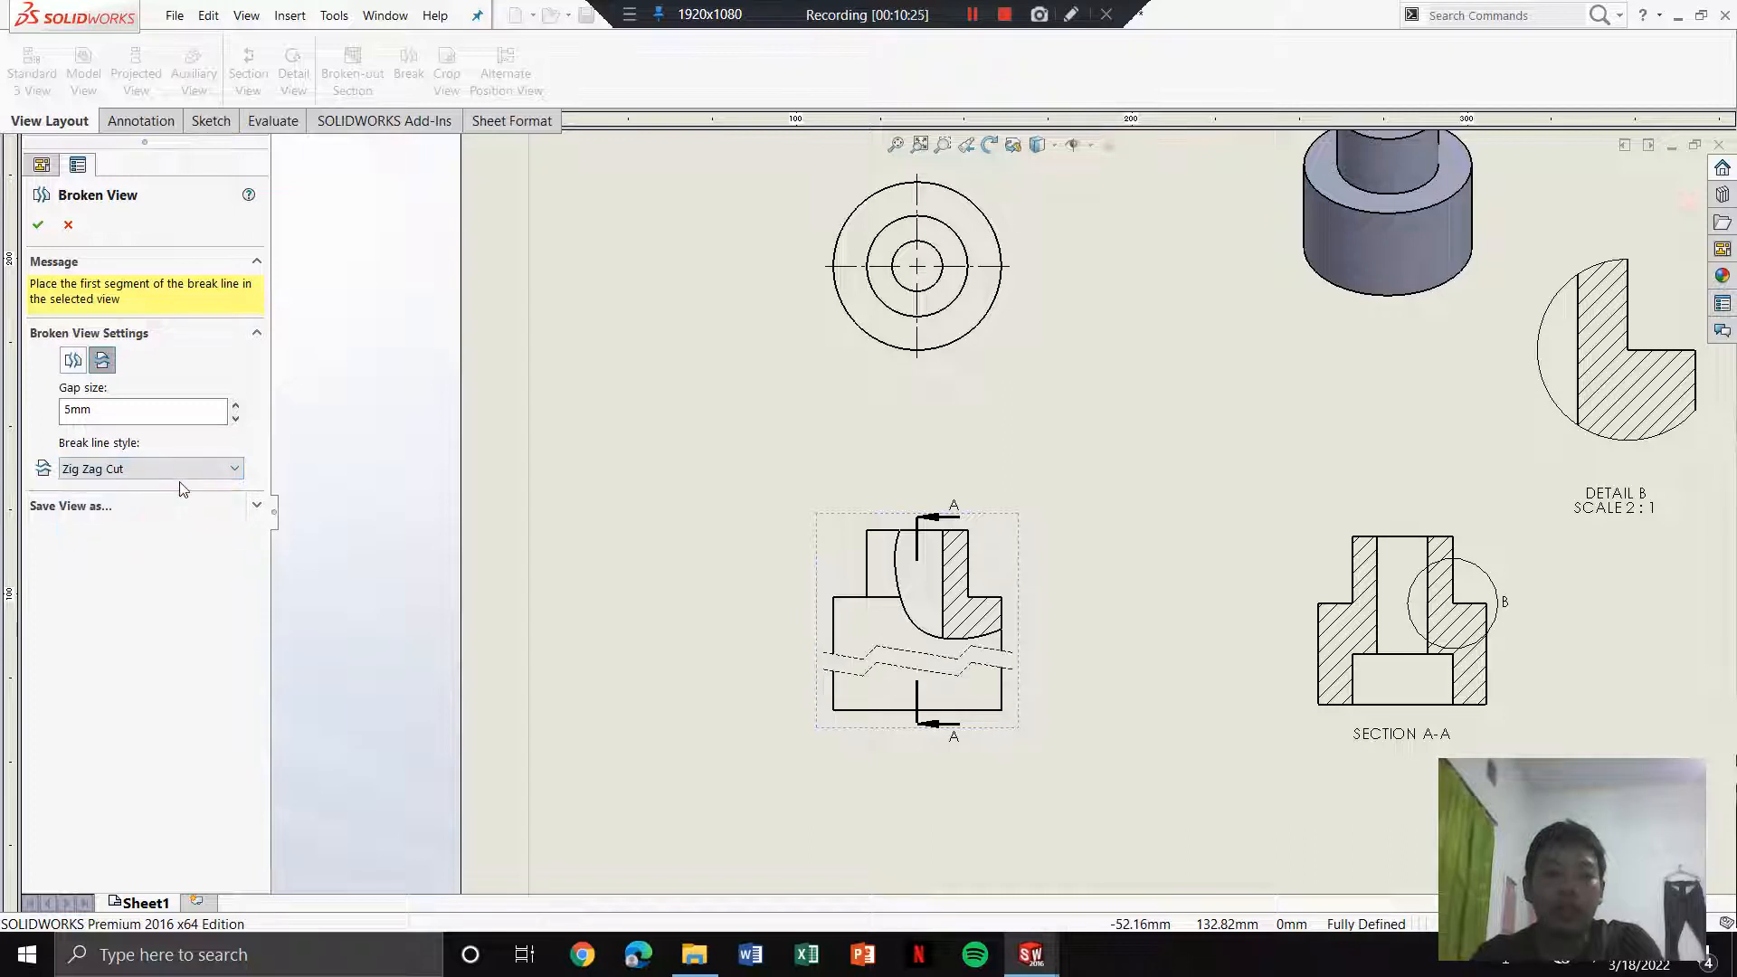
click(181, 468)
click(169, 534)
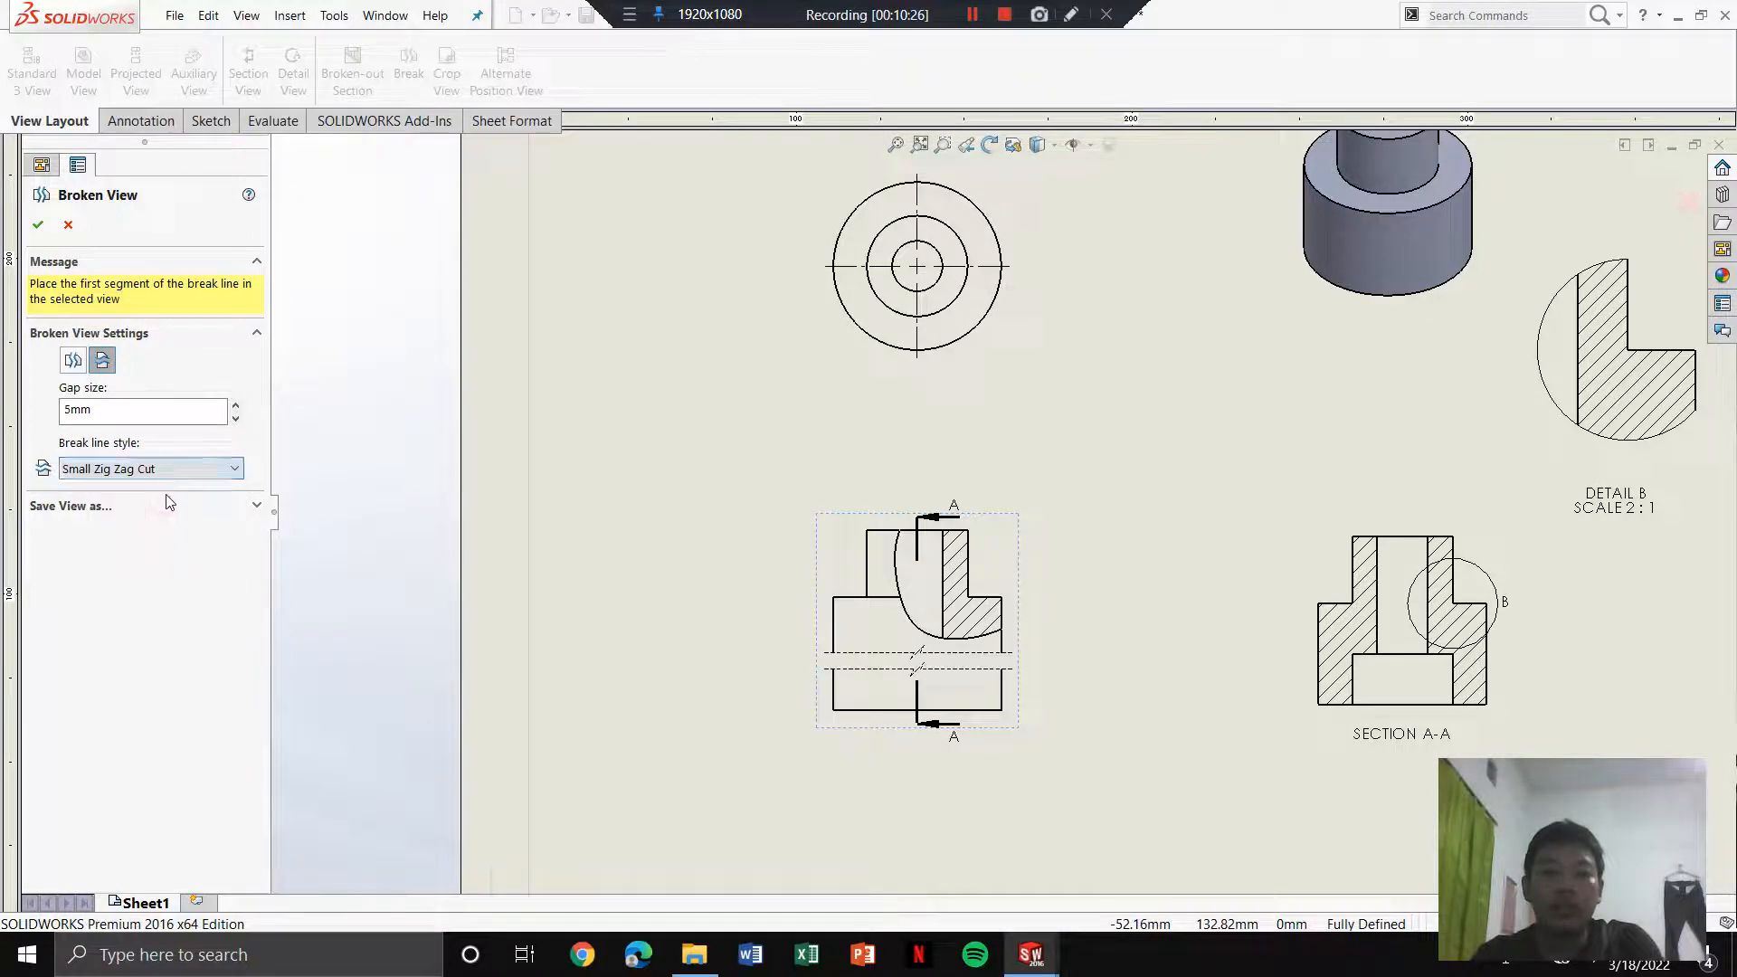
click(231, 468)
click(159, 520)
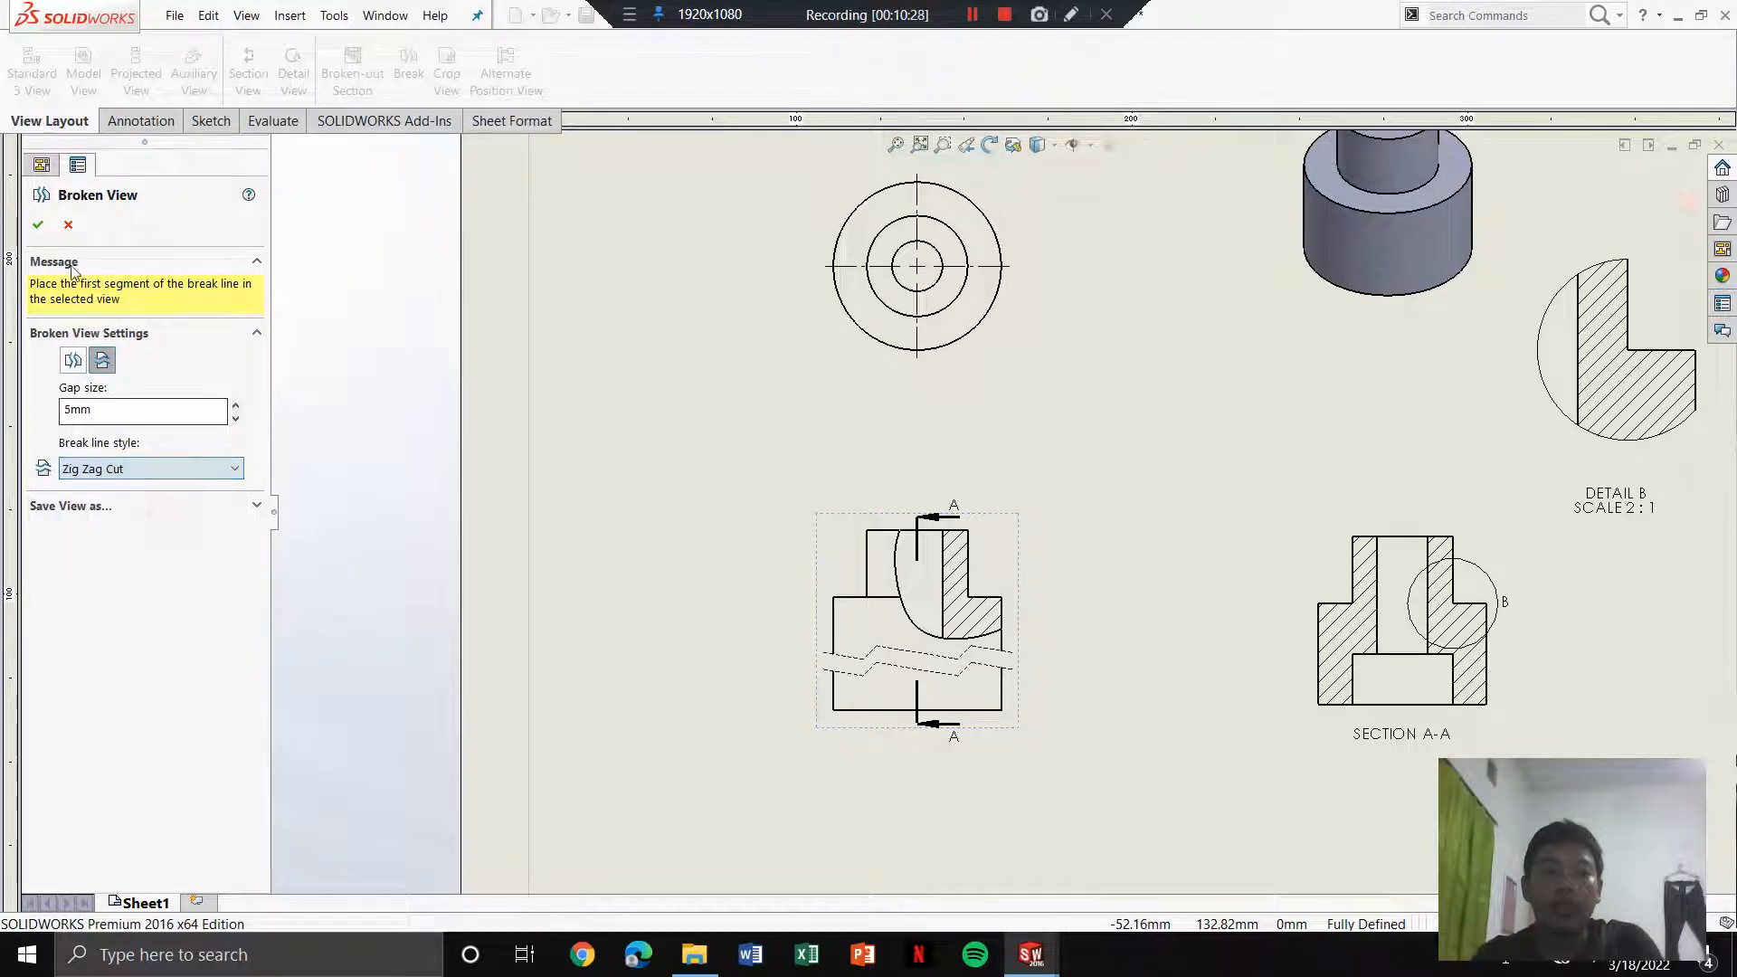
click(38, 225)
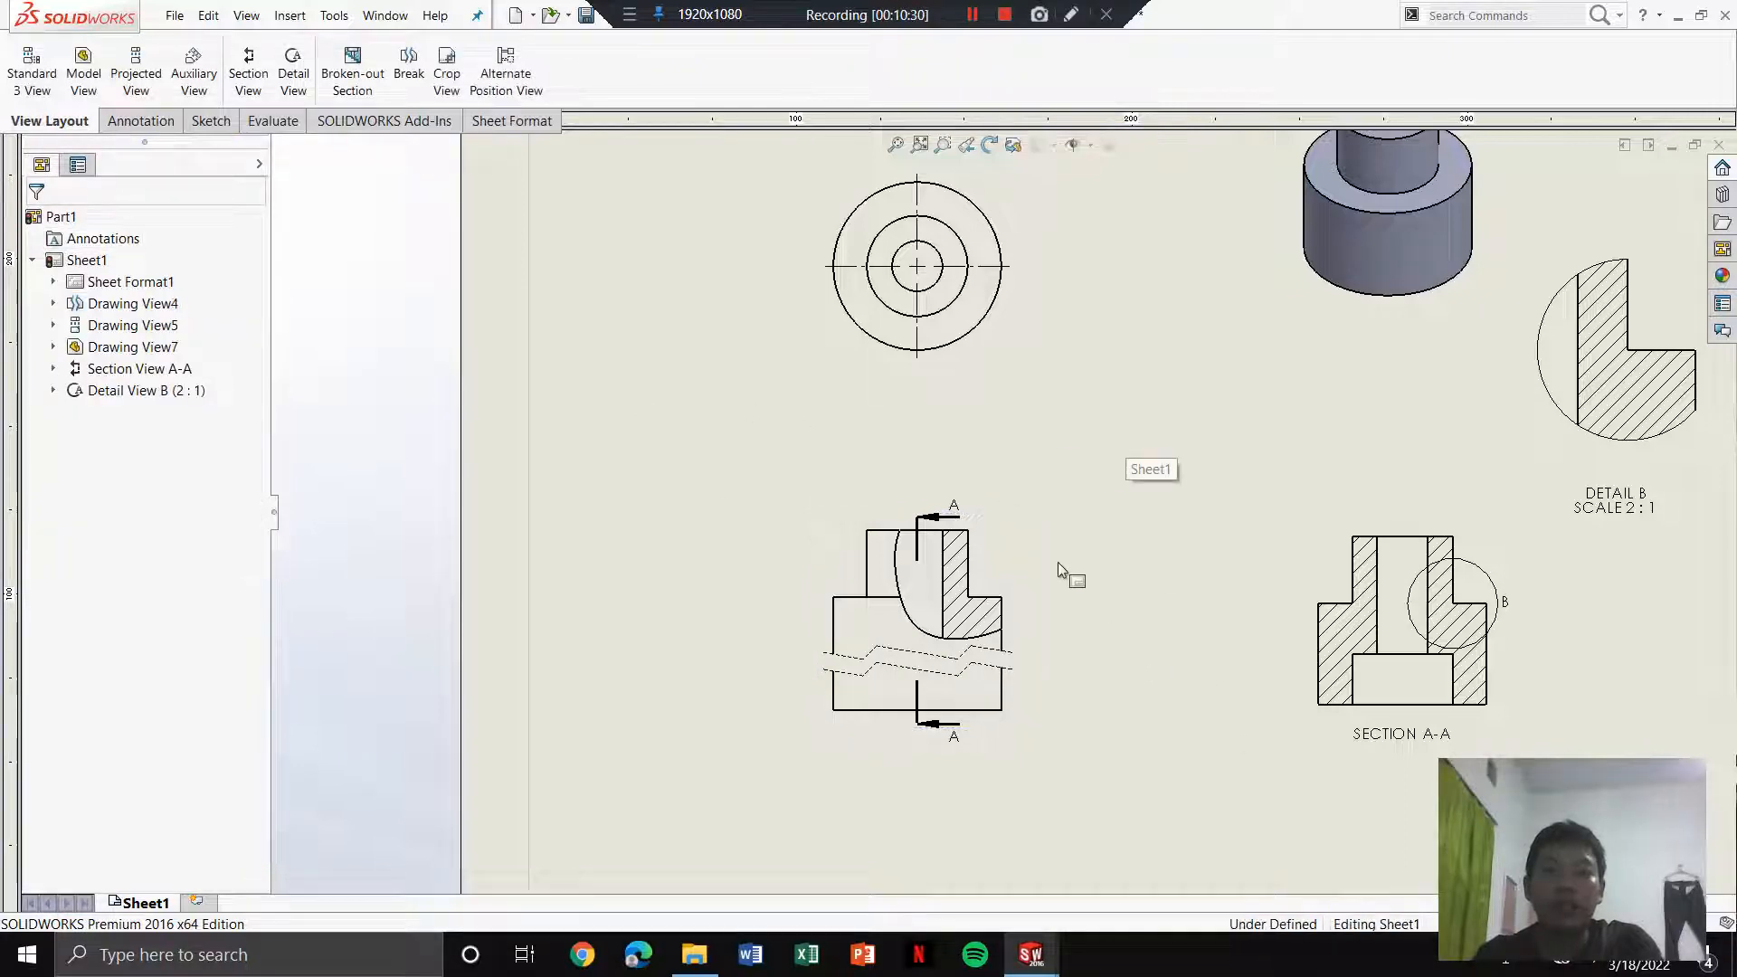
Step: Sketch a crop circle of about 36 mm radius on the top view, centred on the outer circle's right quadrant
scroll(1072, 405, up, 3)
scroll(1038, 295, down, 4)
scroll(1016, 334, up, 2)
scroll(952, 392, down, 2)
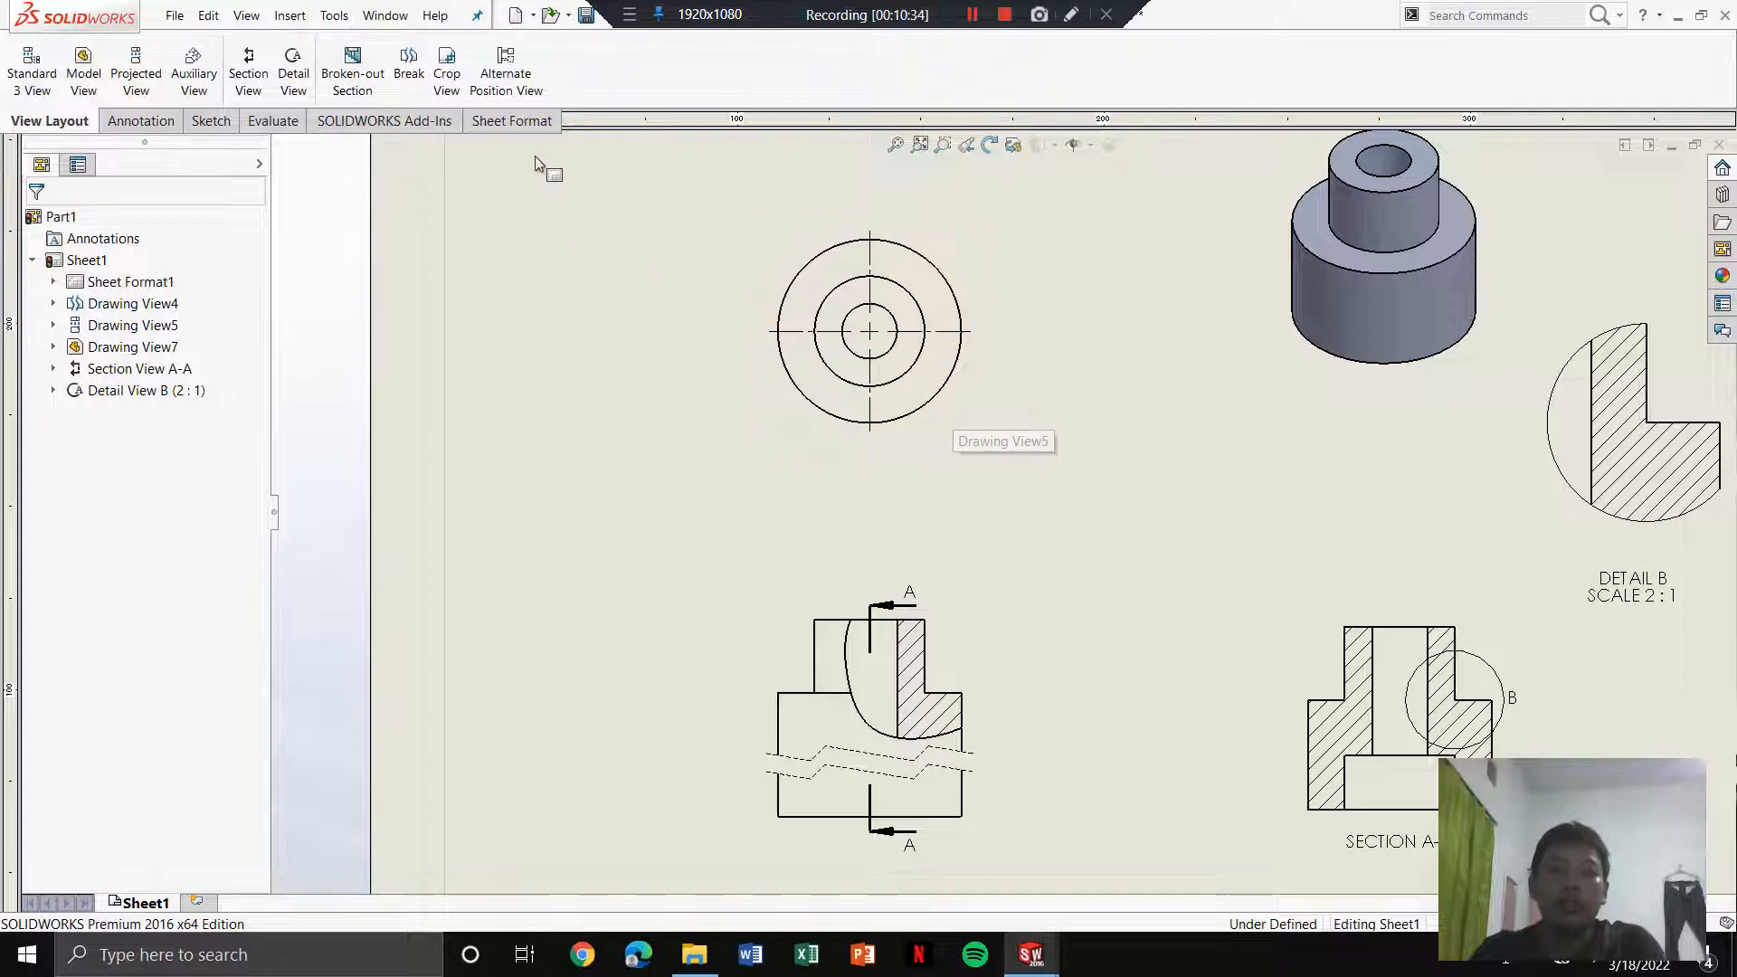
click(444, 90)
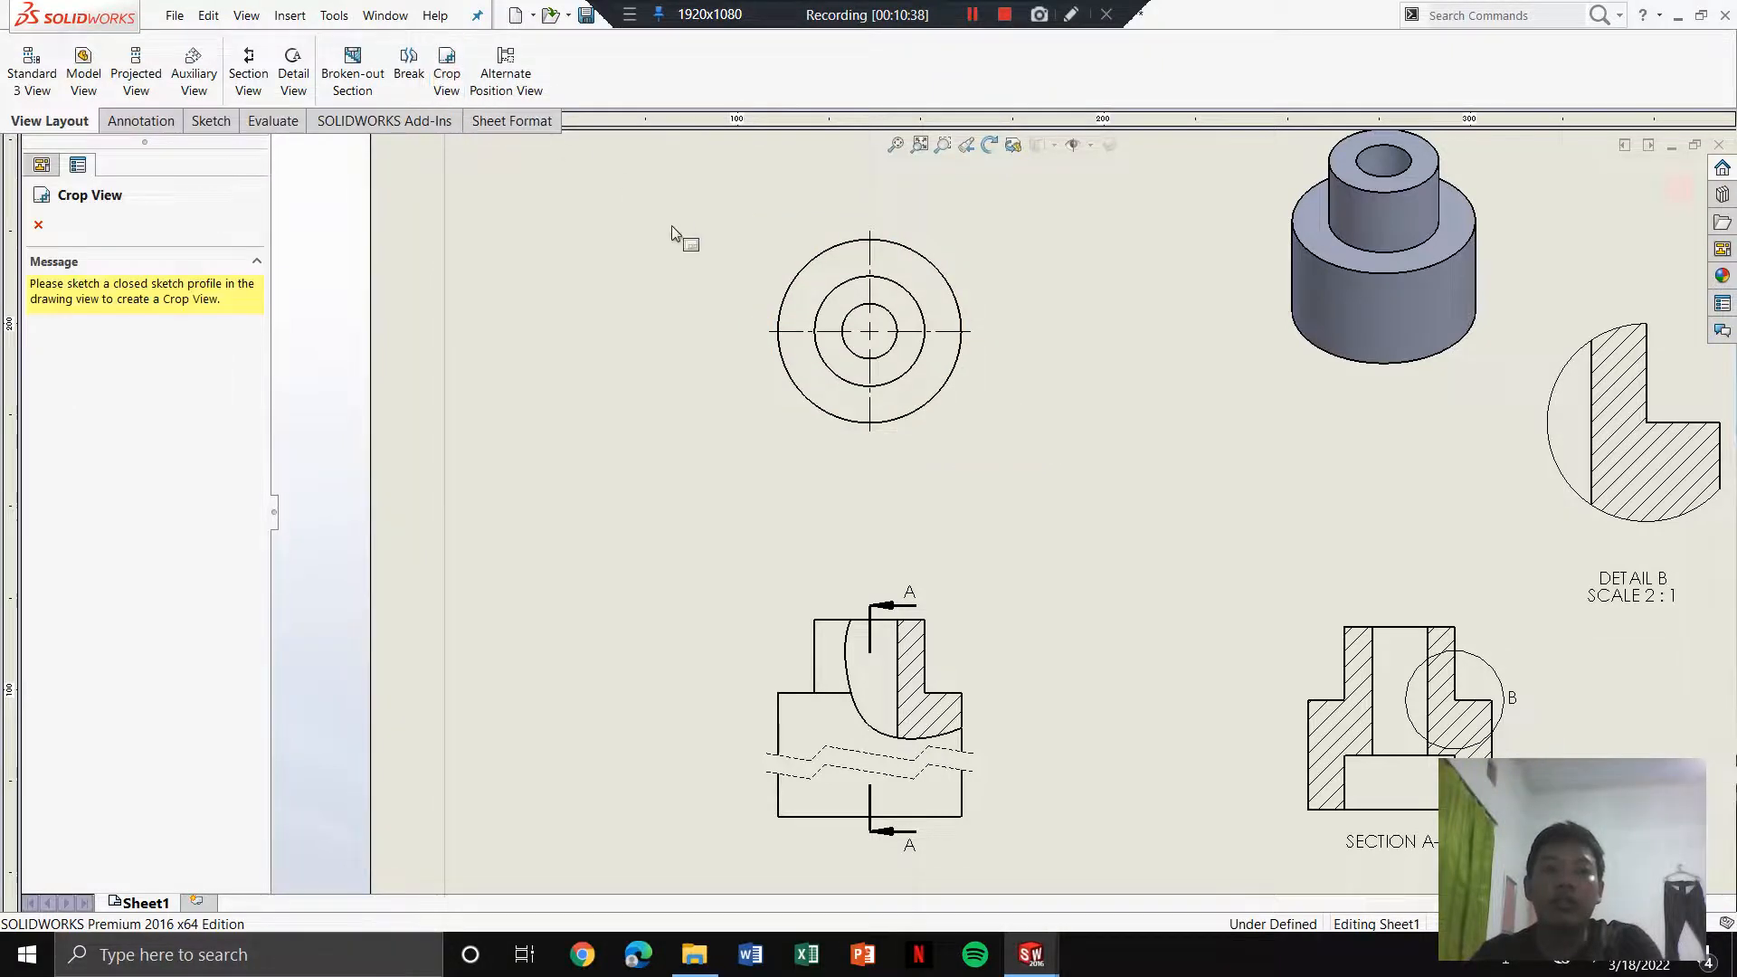
click(768, 266)
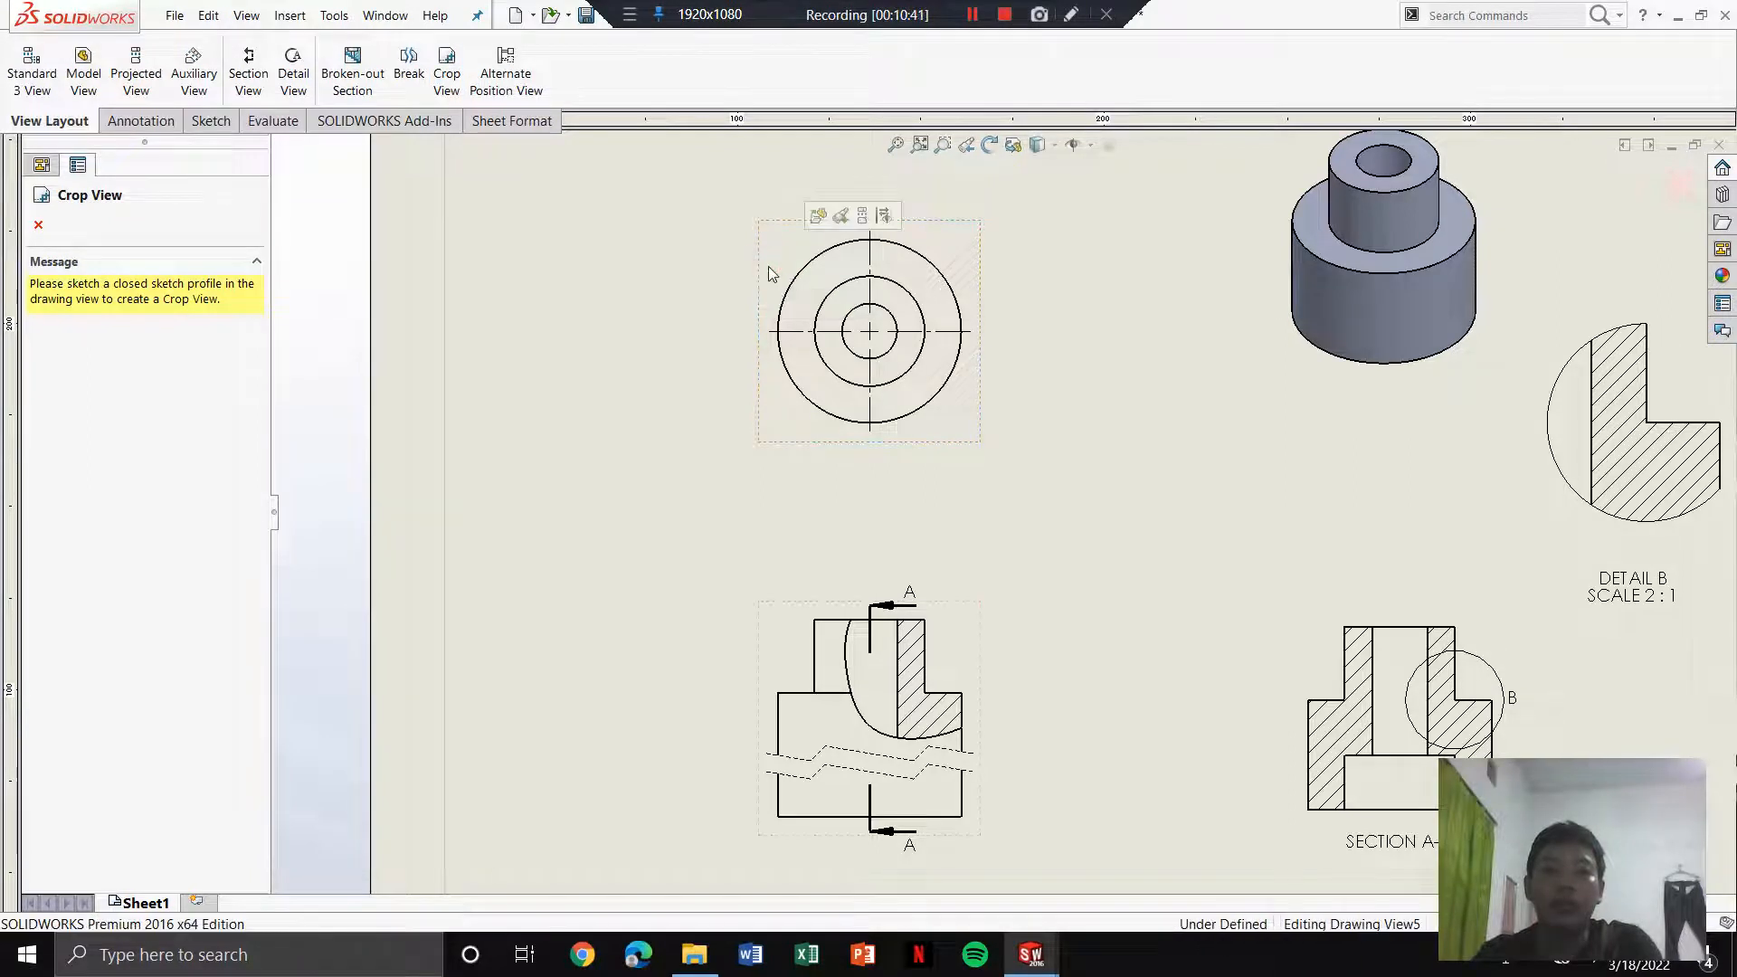
click(205, 121)
click(157, 46)
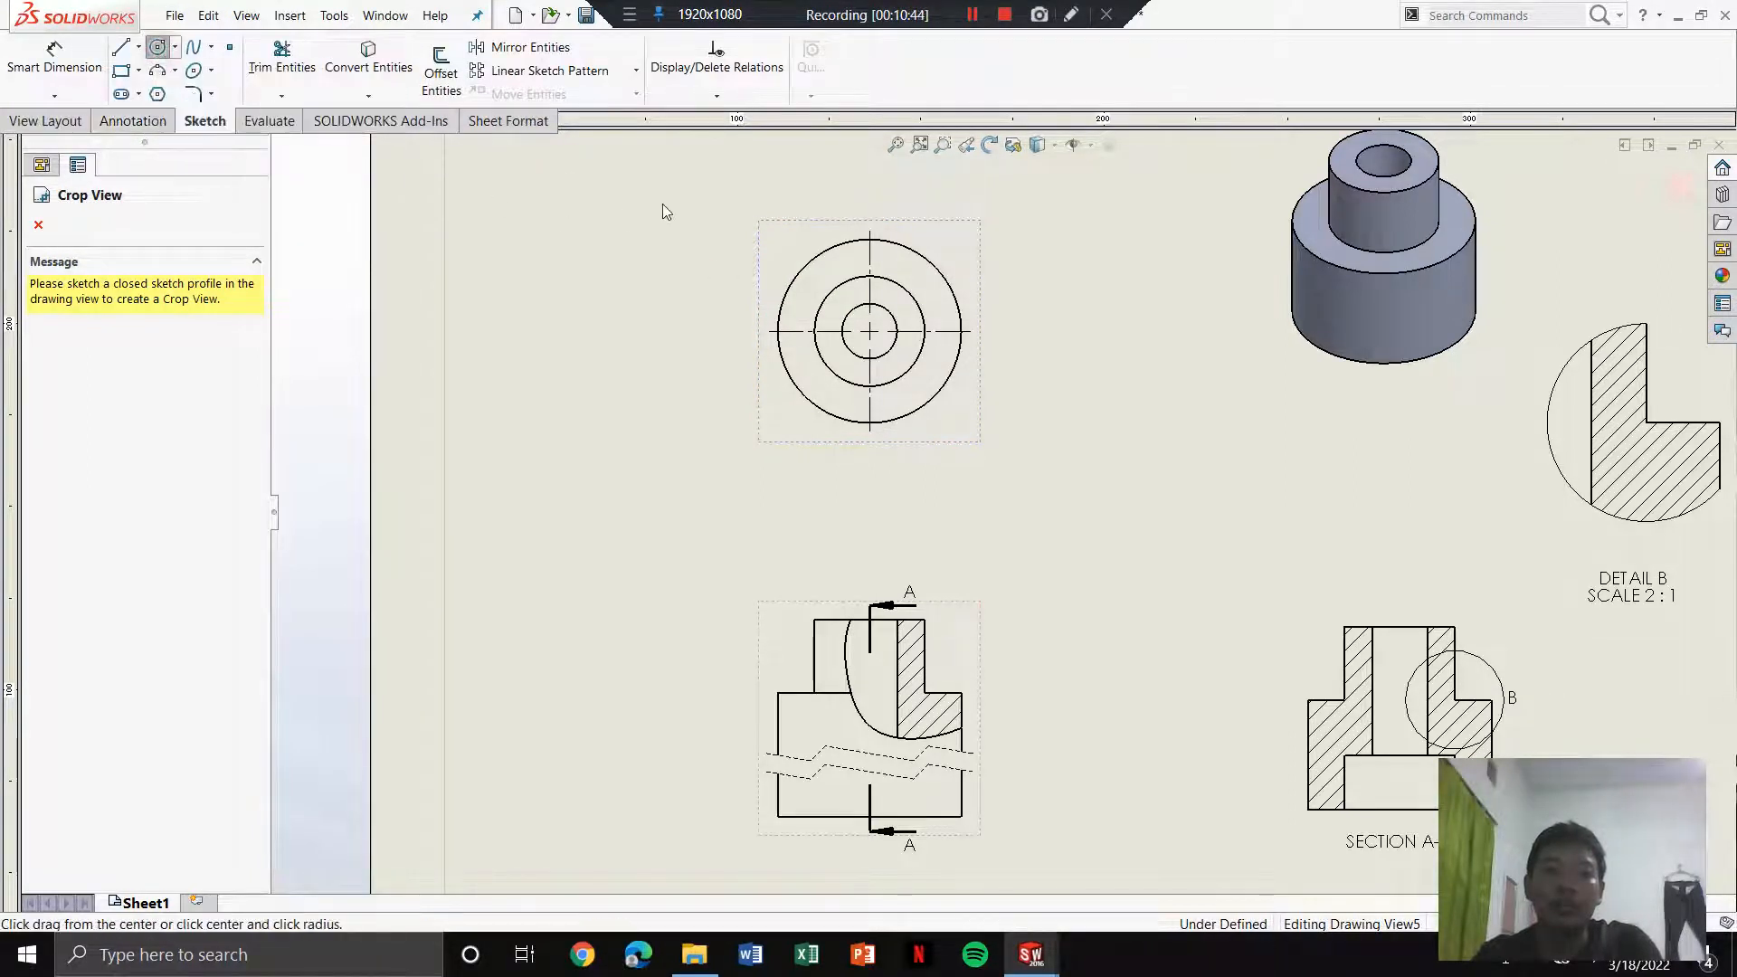
click(962, 331)
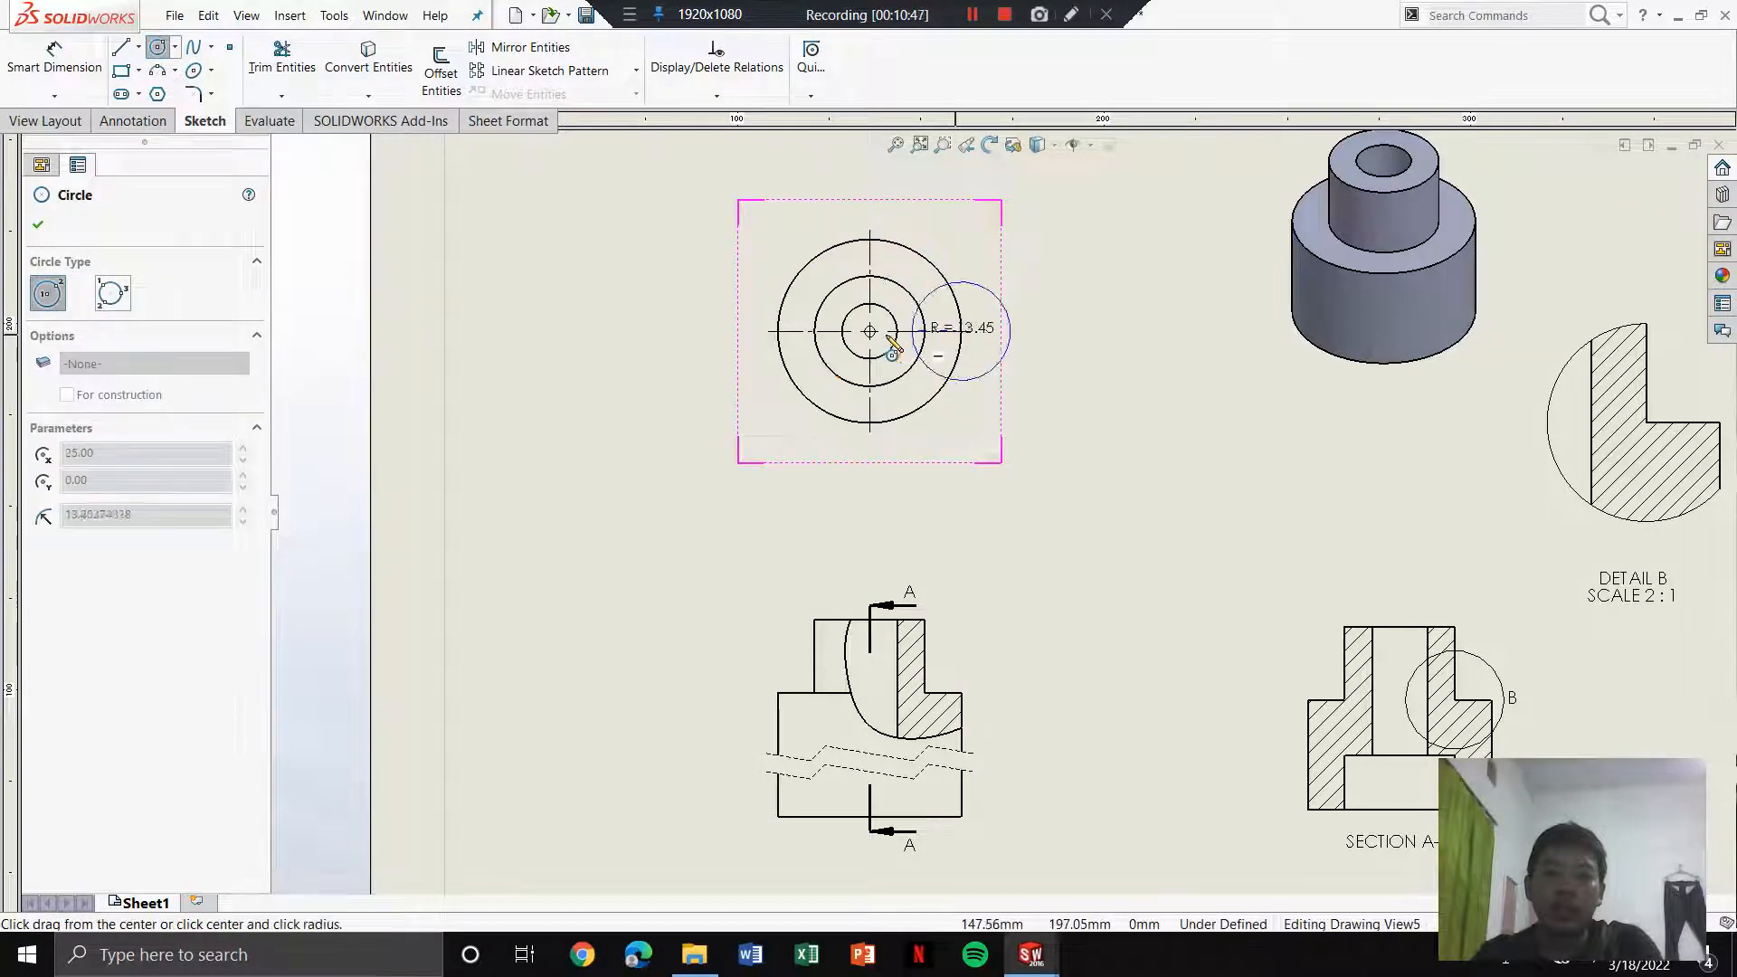
click(827, 331)
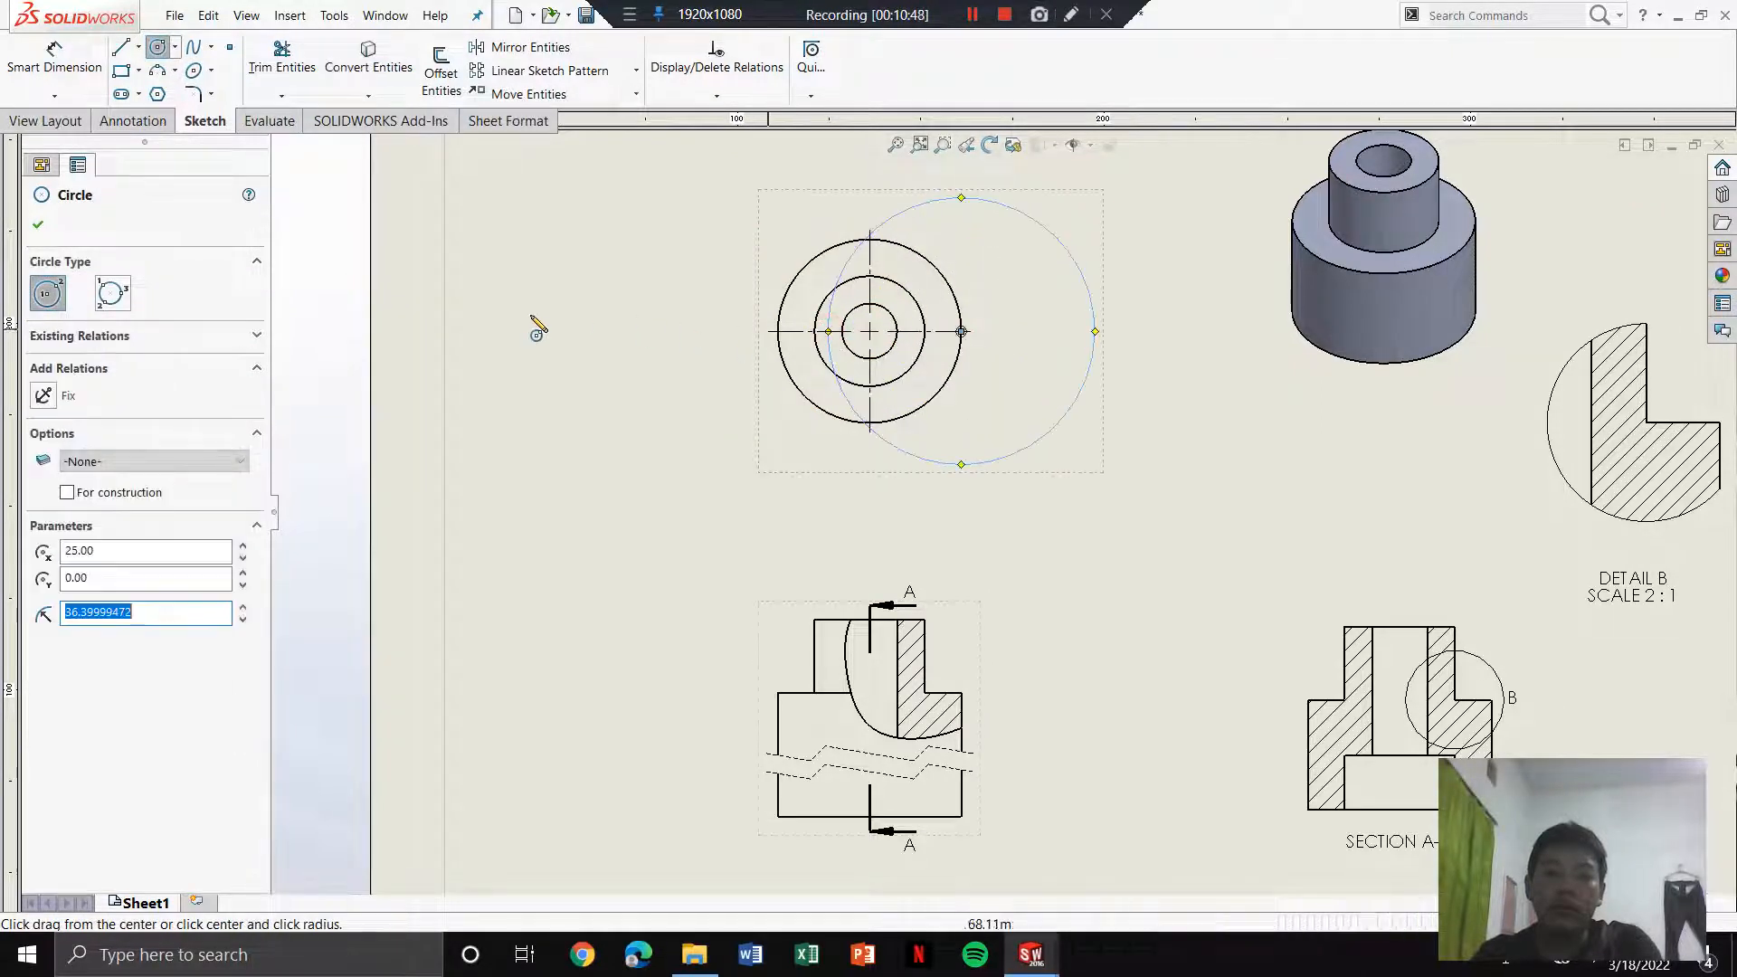
click(40, 226)
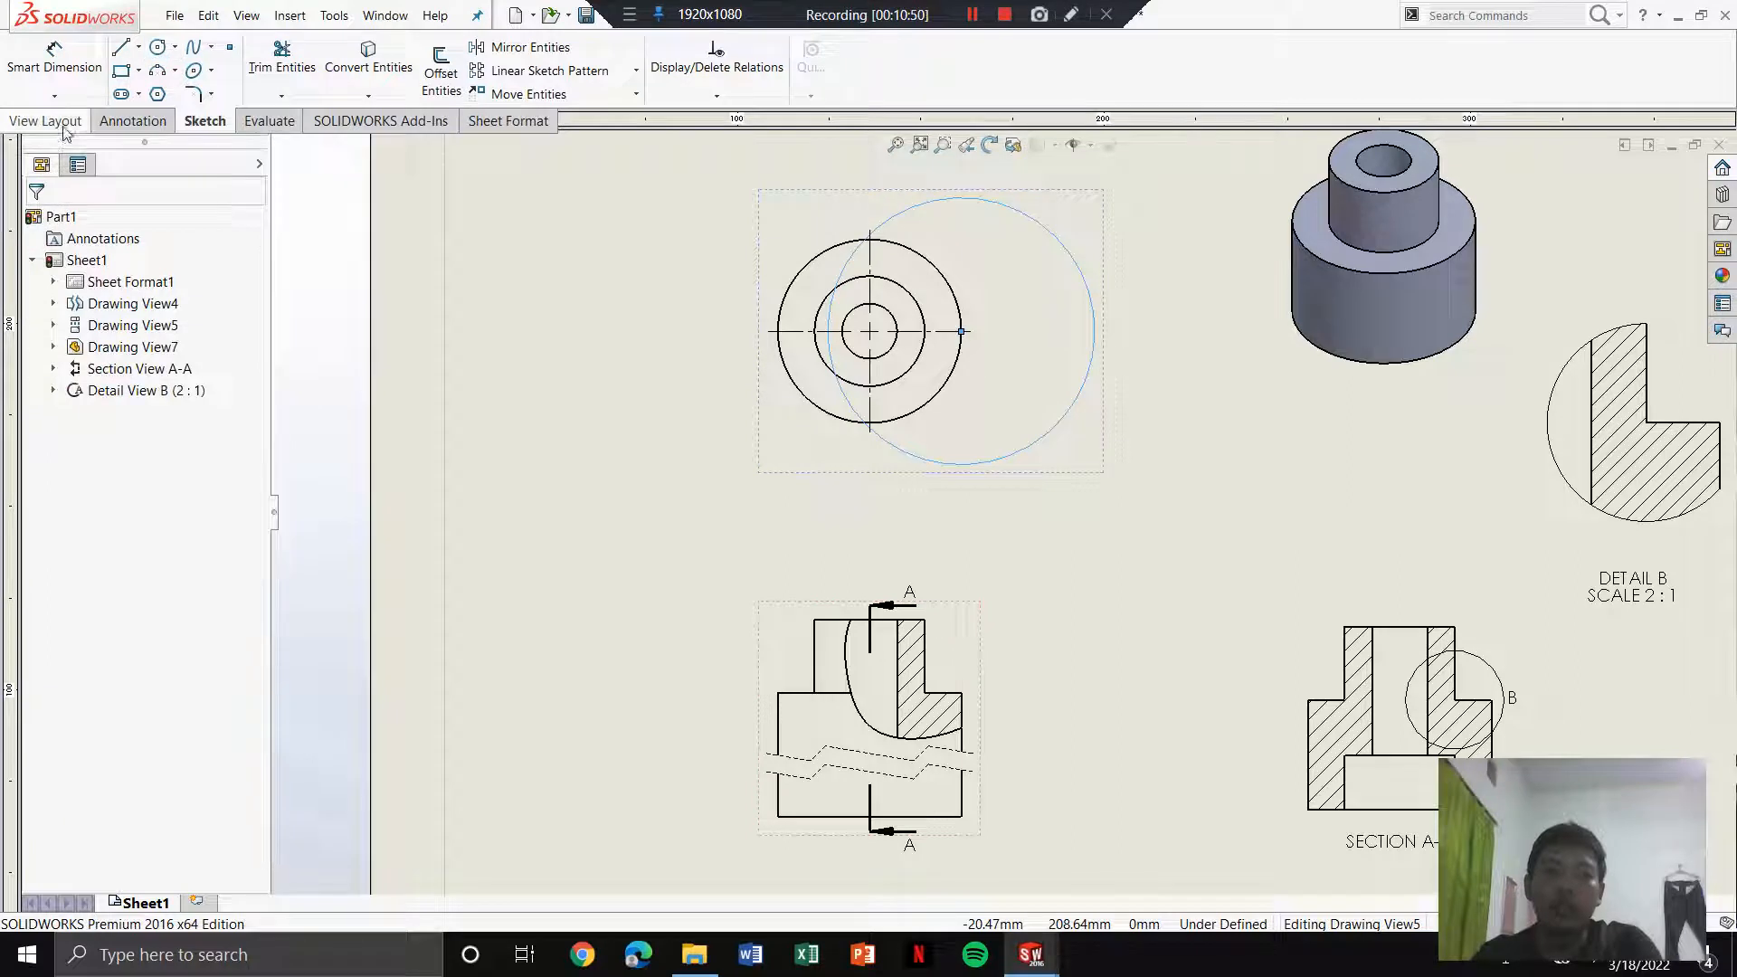
Step: Crop the top view to the sketched circle
click(63, 125)
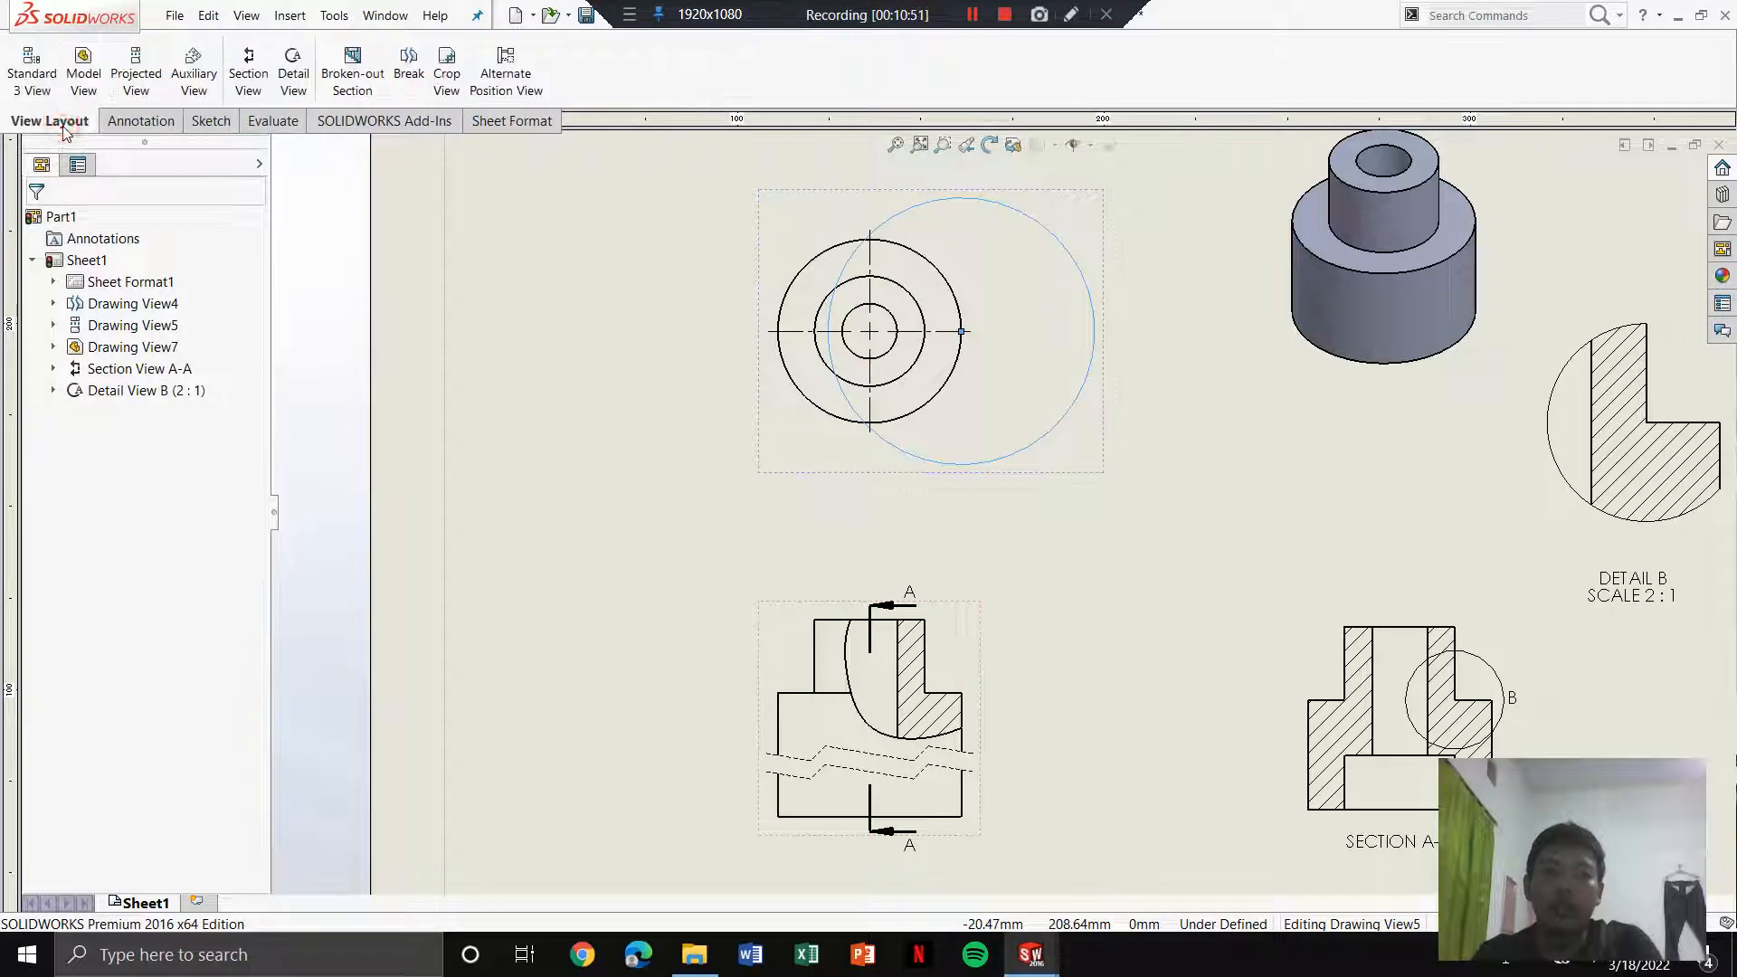
click(453, 72)
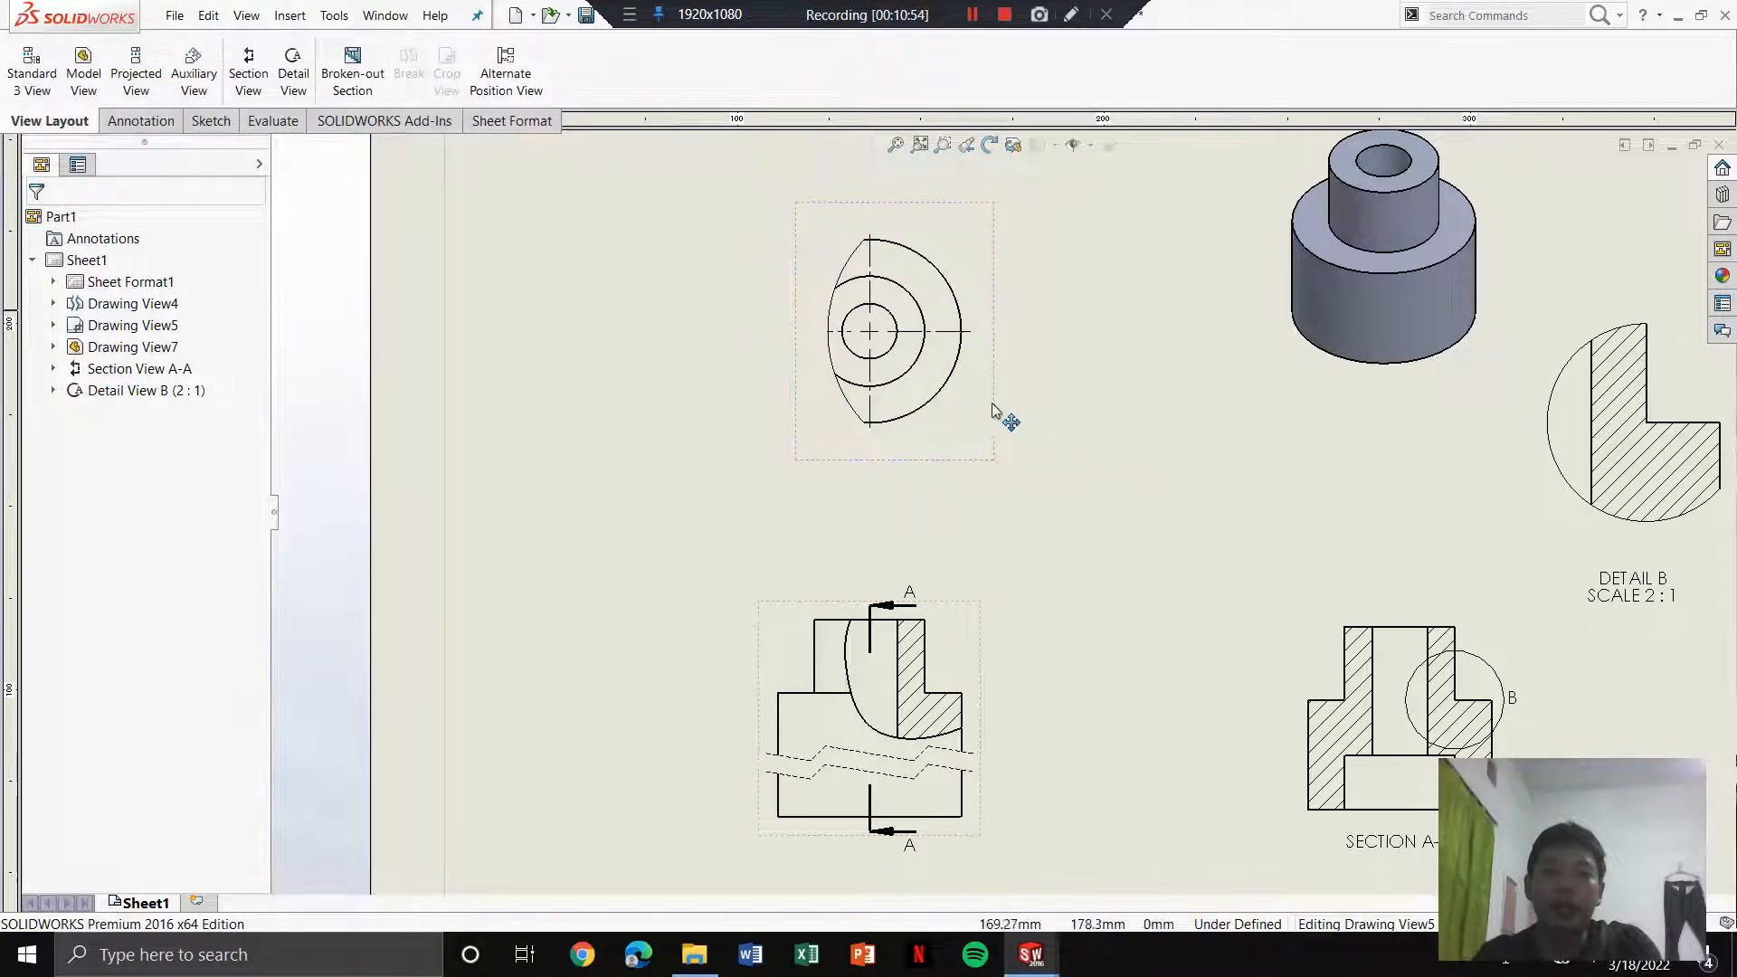
click(1017, 520)
scroll(1085, 561, up, 5)
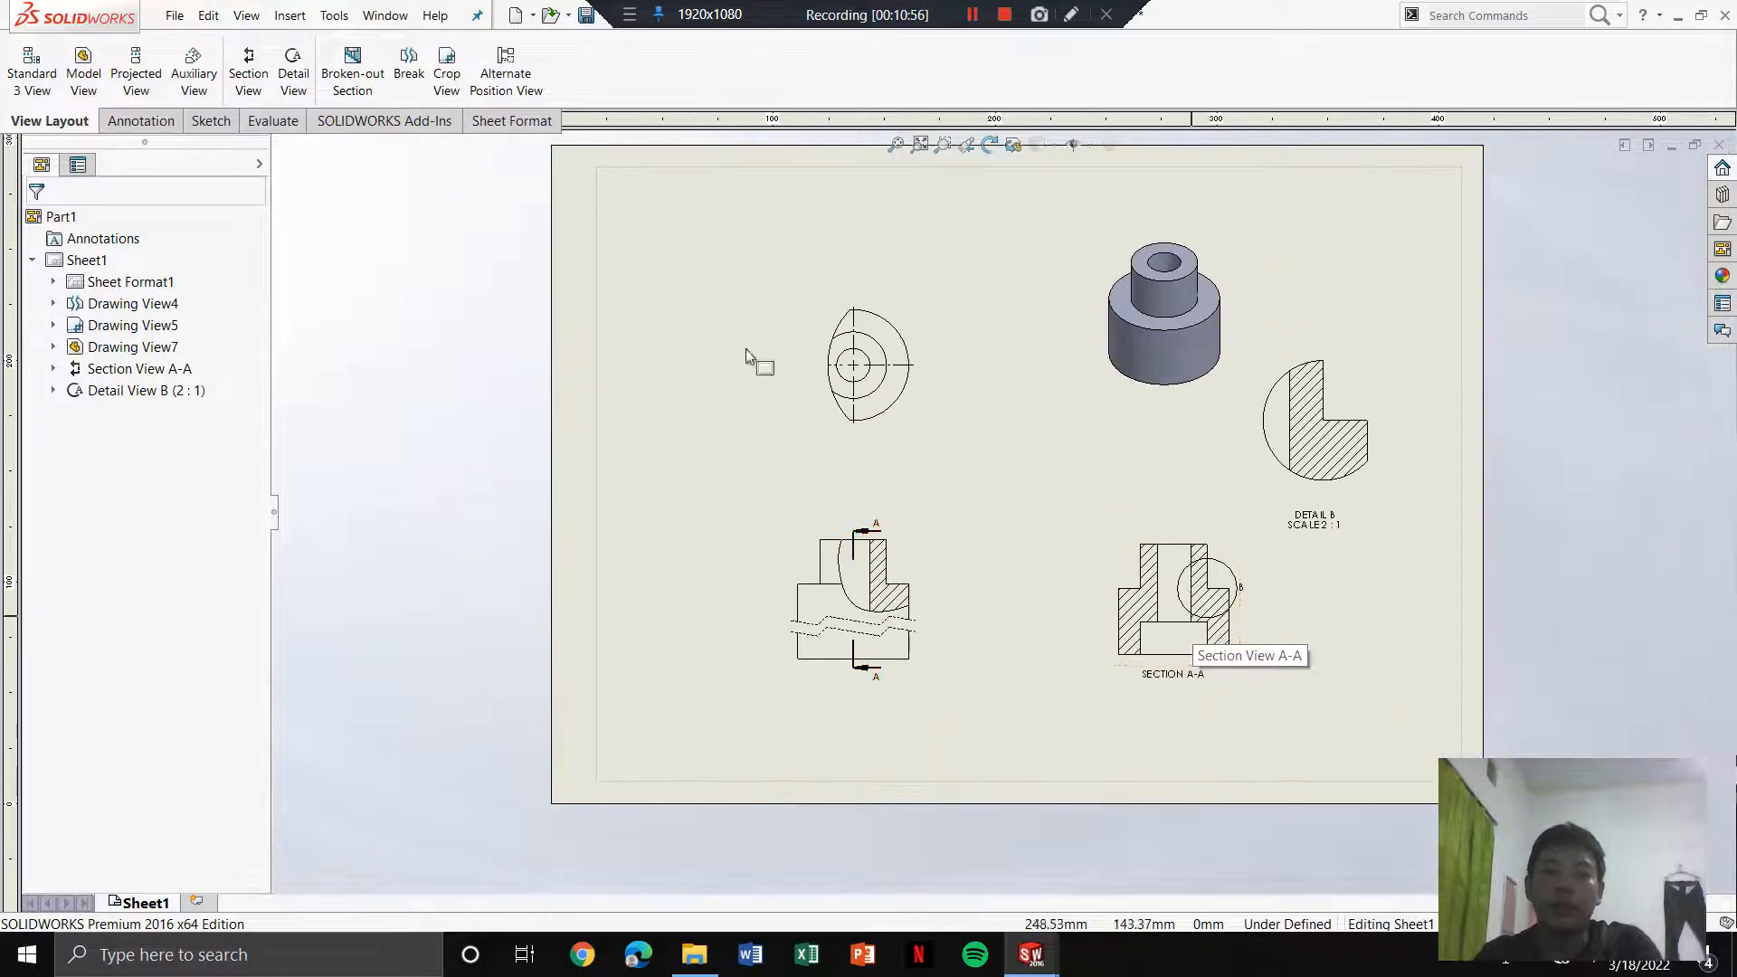
Step: Dimension the heights of the upper boss and the lower body along the left side of the front view
click(163, 129)
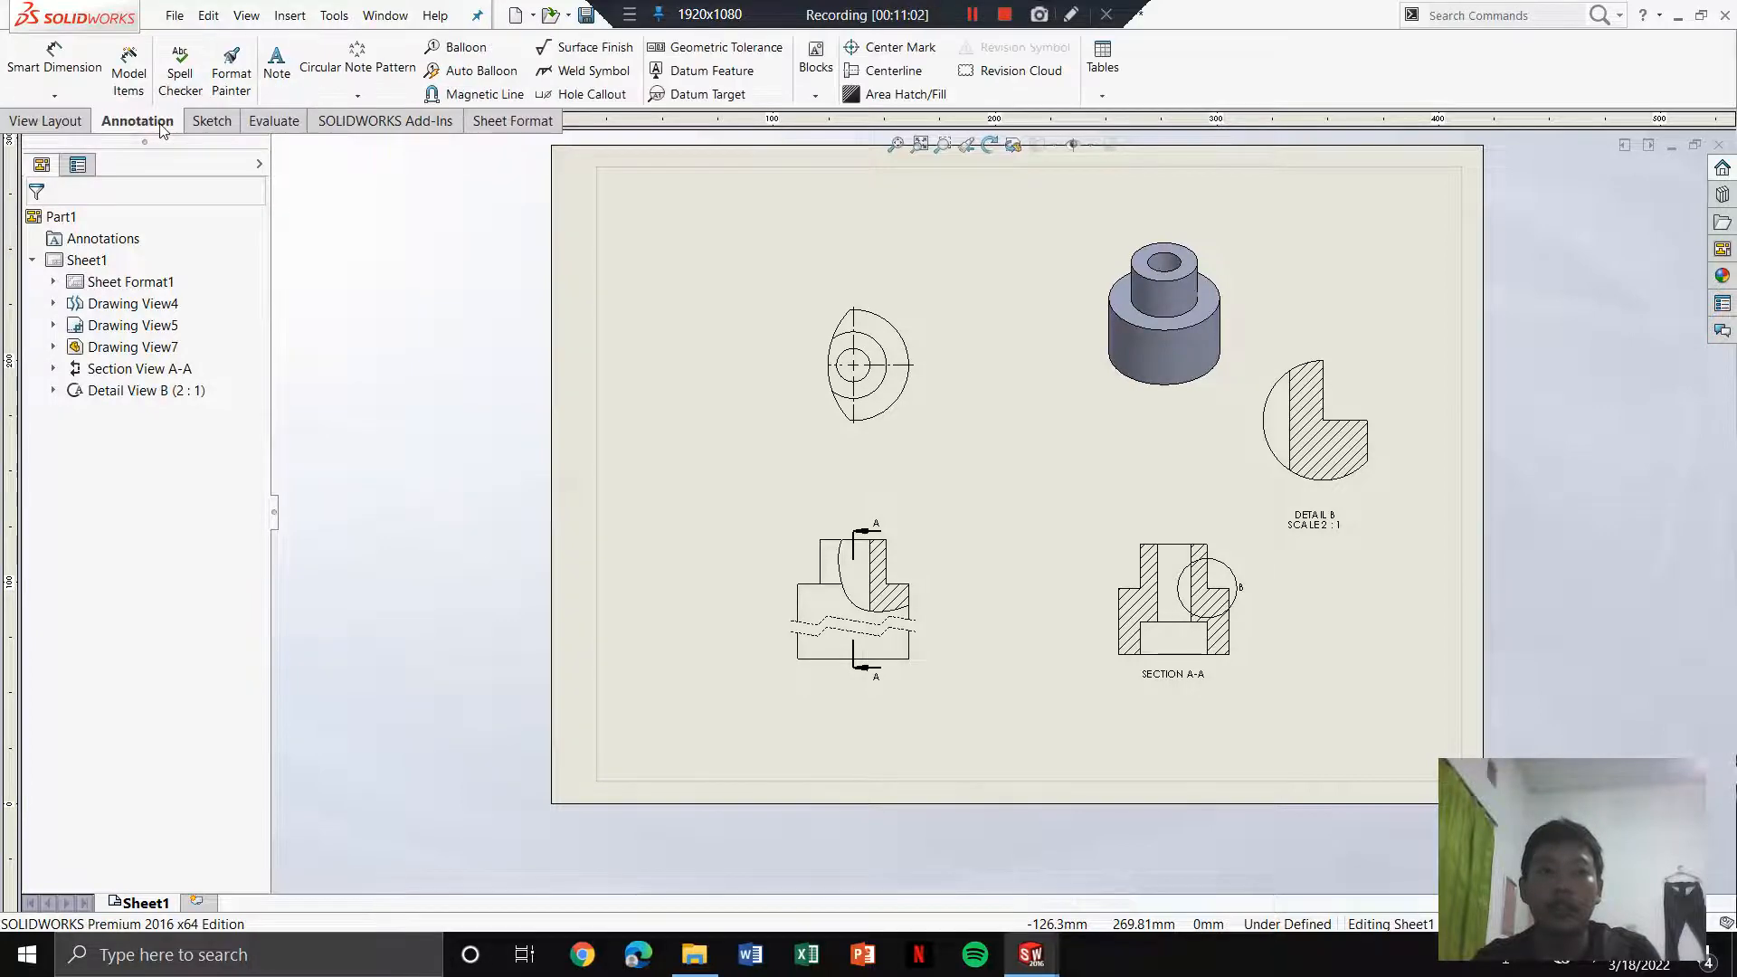
scroll(940, 560, down, 3)
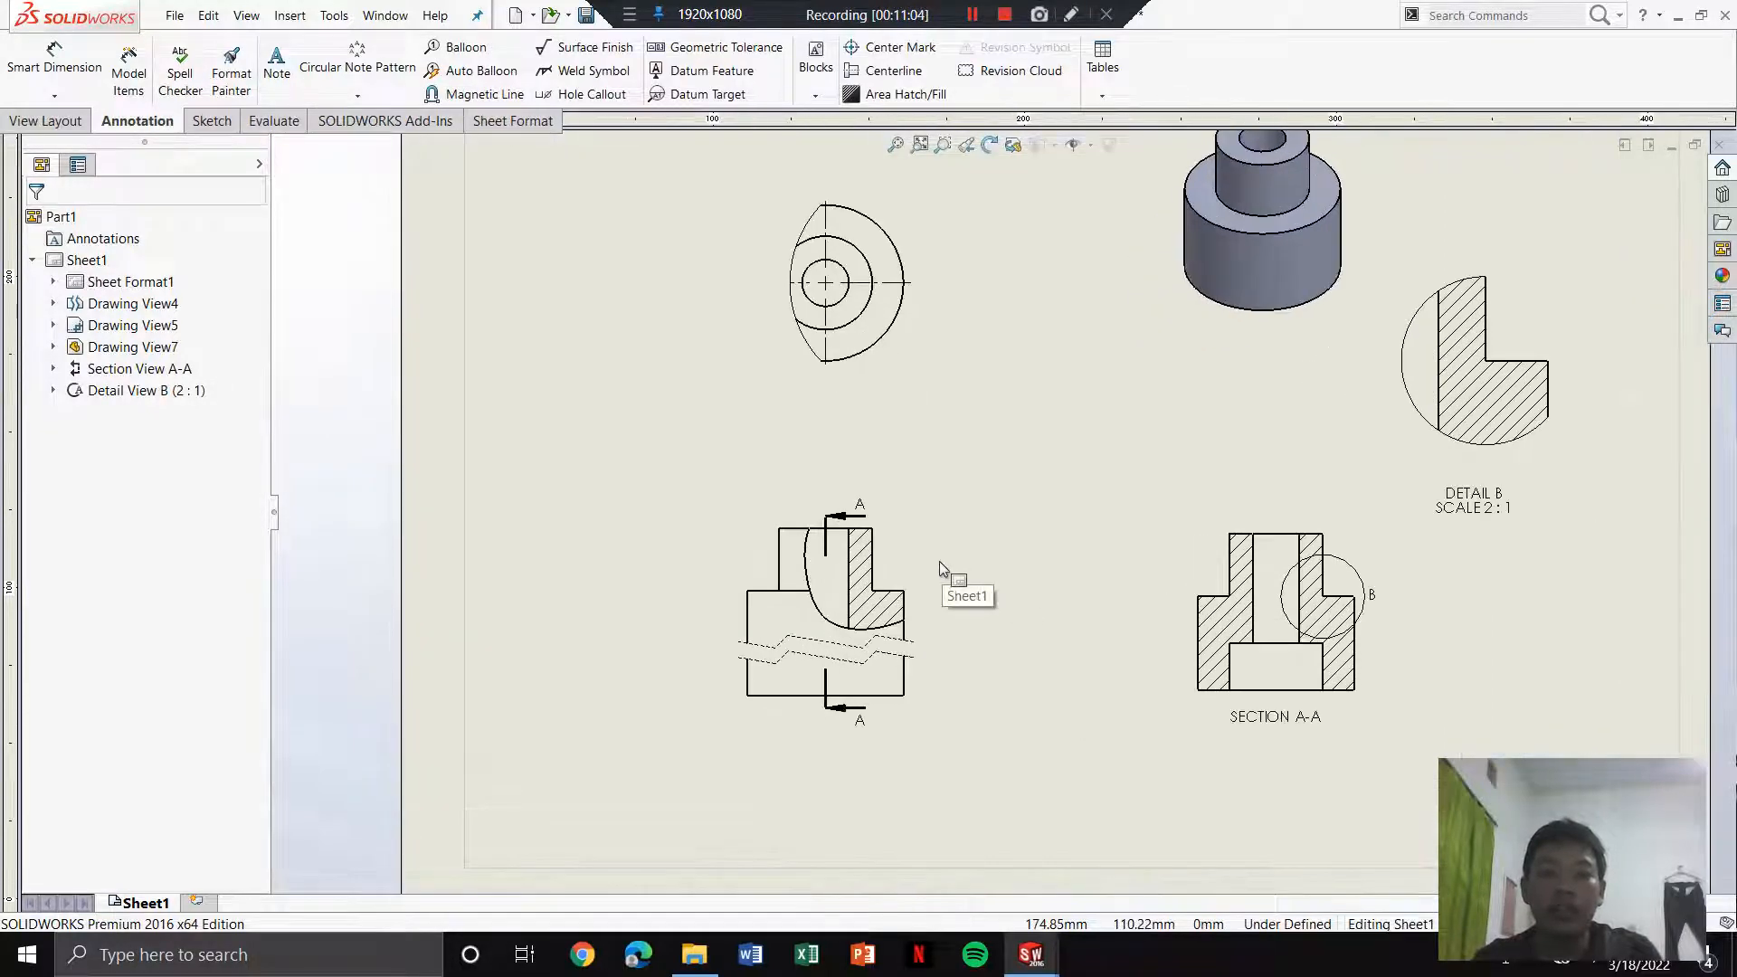
click(91, 67)
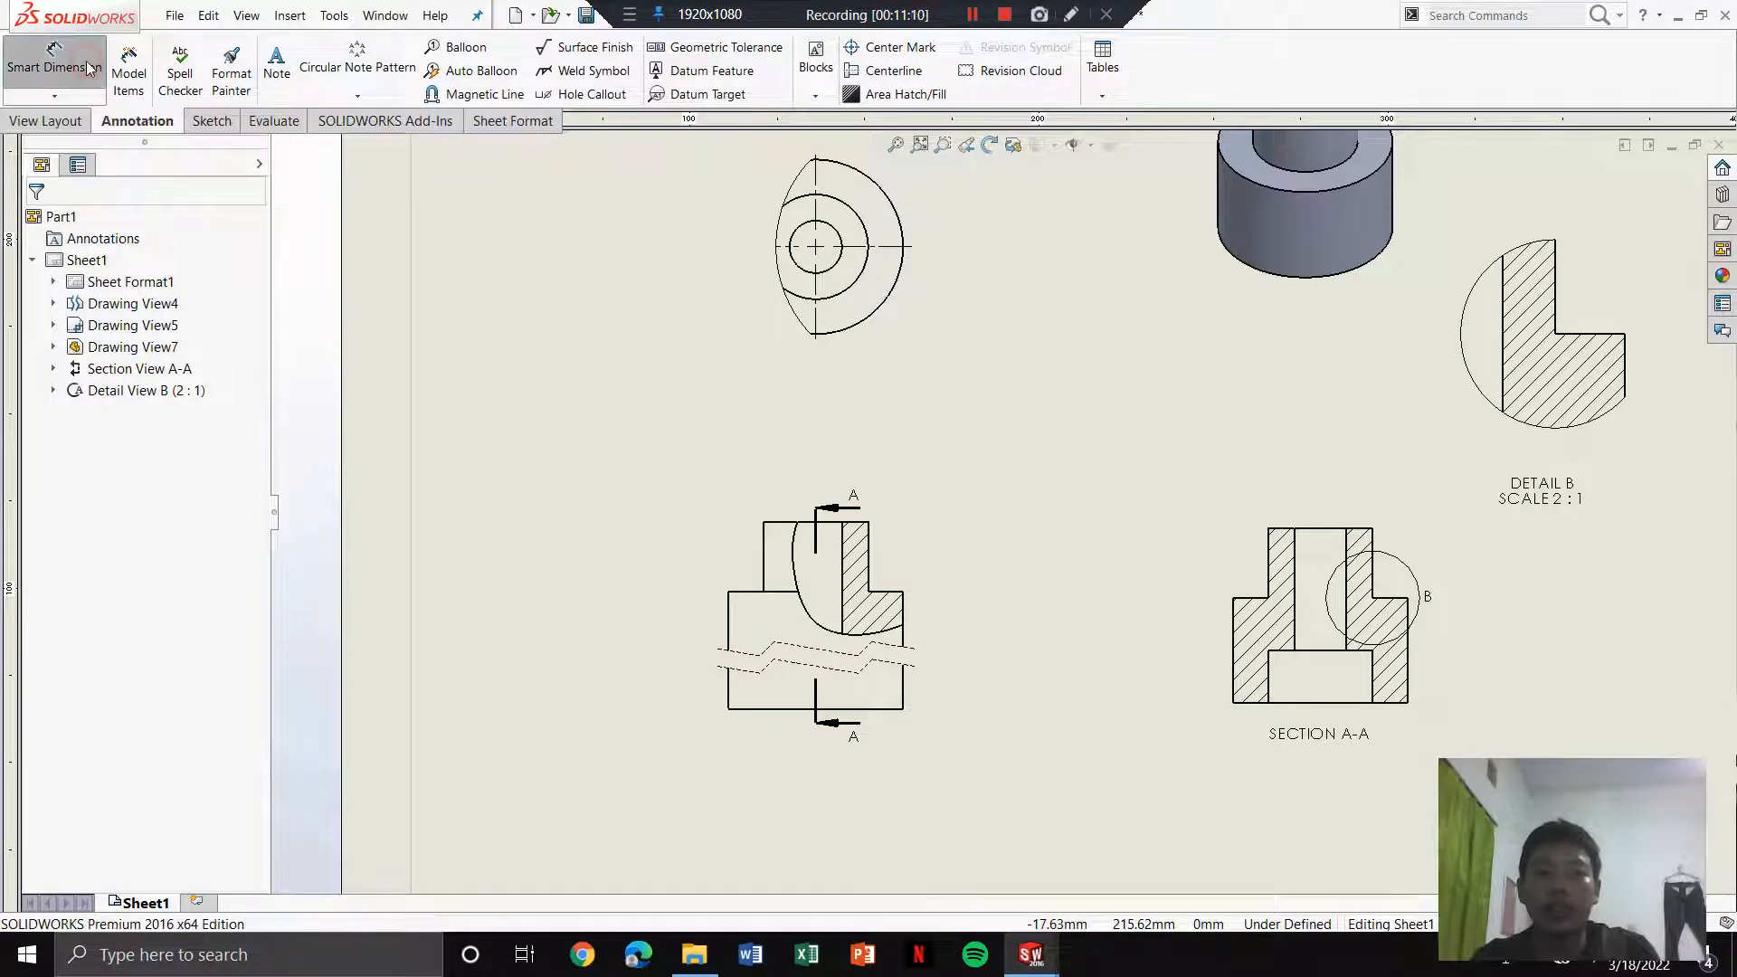
click(765, 552)
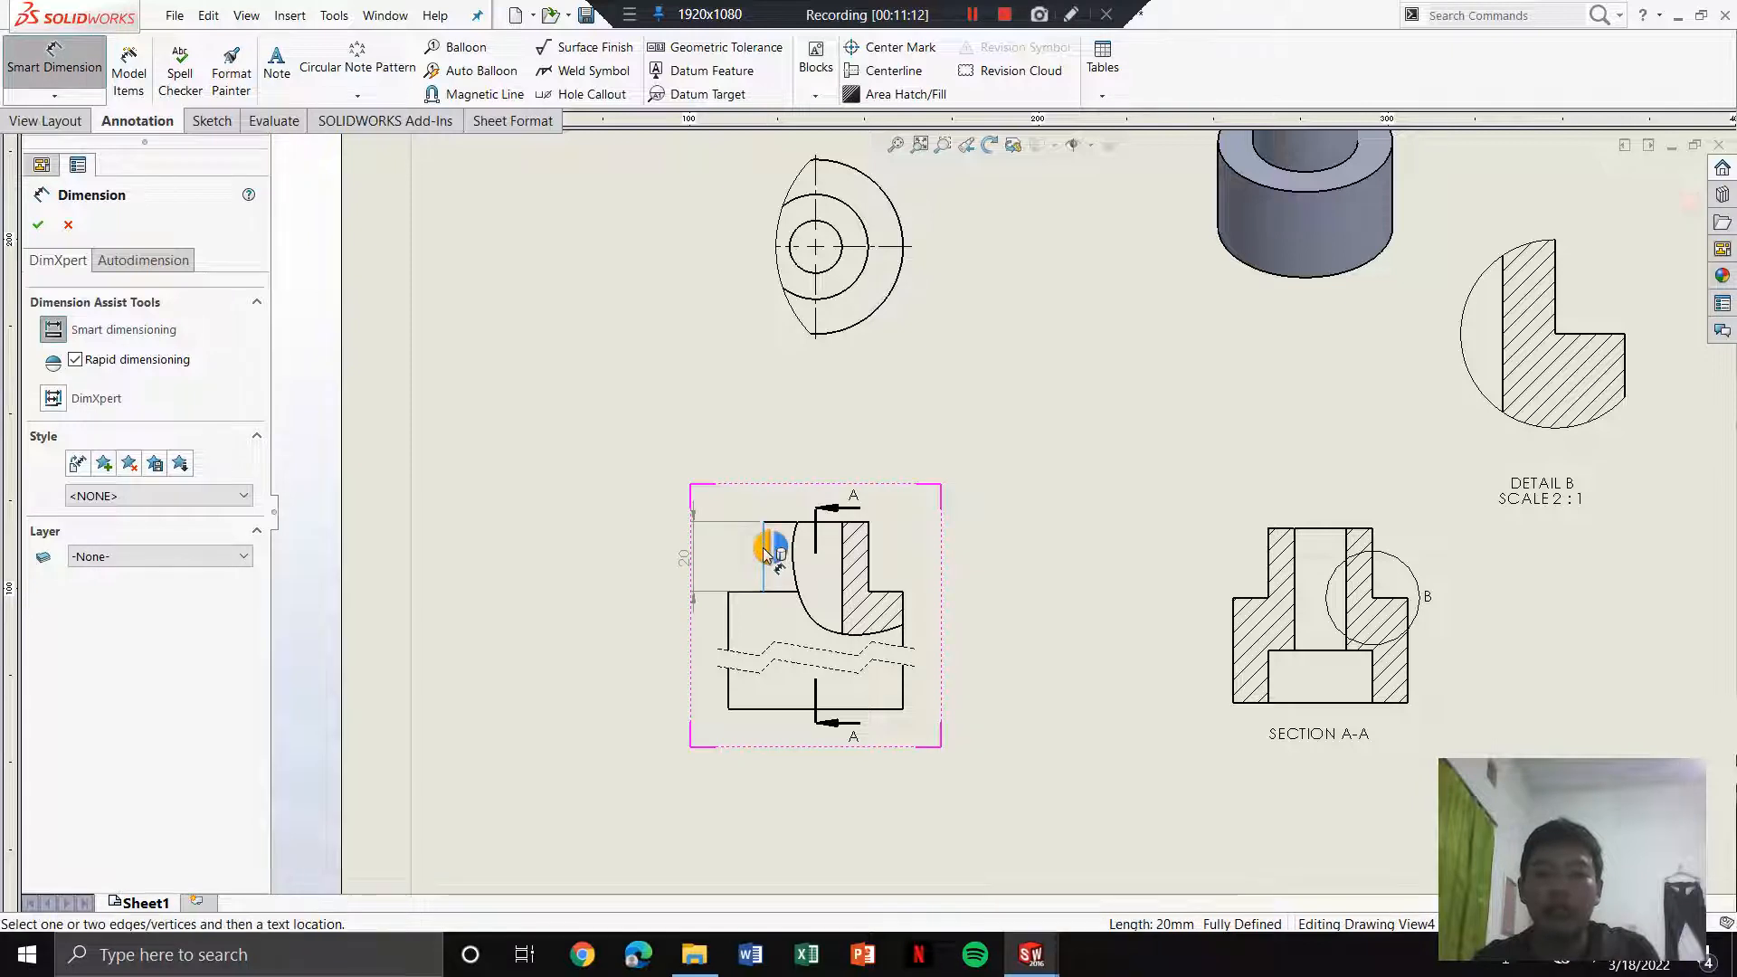
click(764, 556)
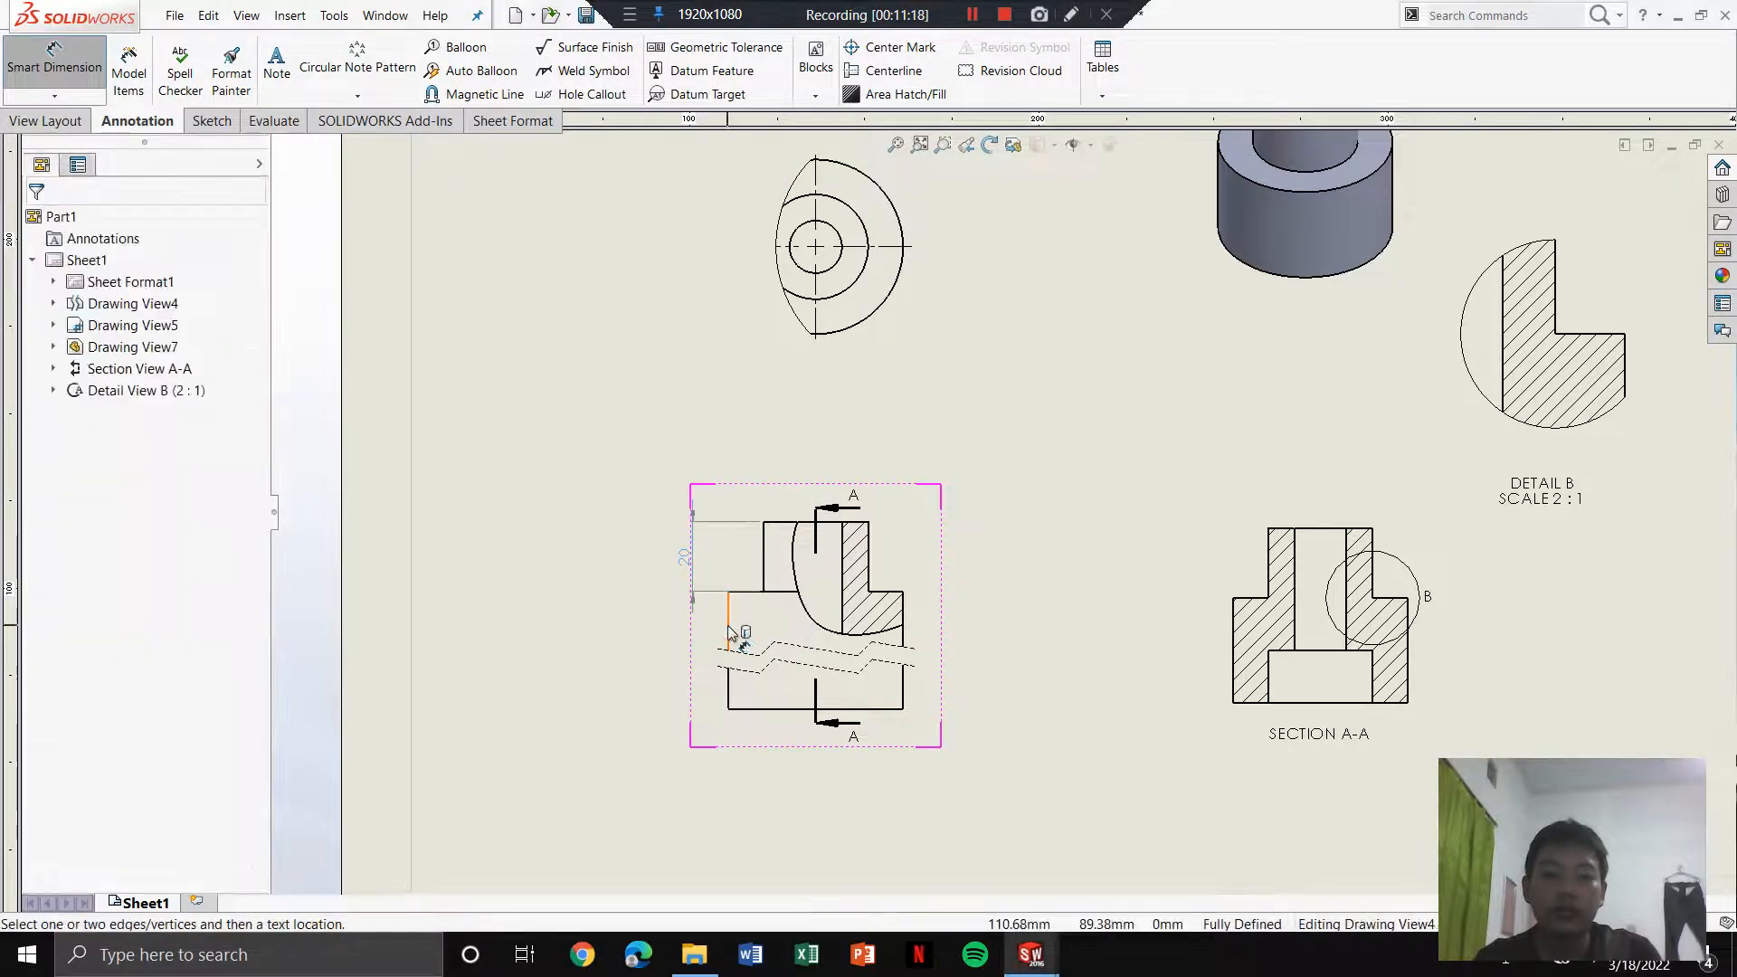
click(729, 629)
click(726, 626)
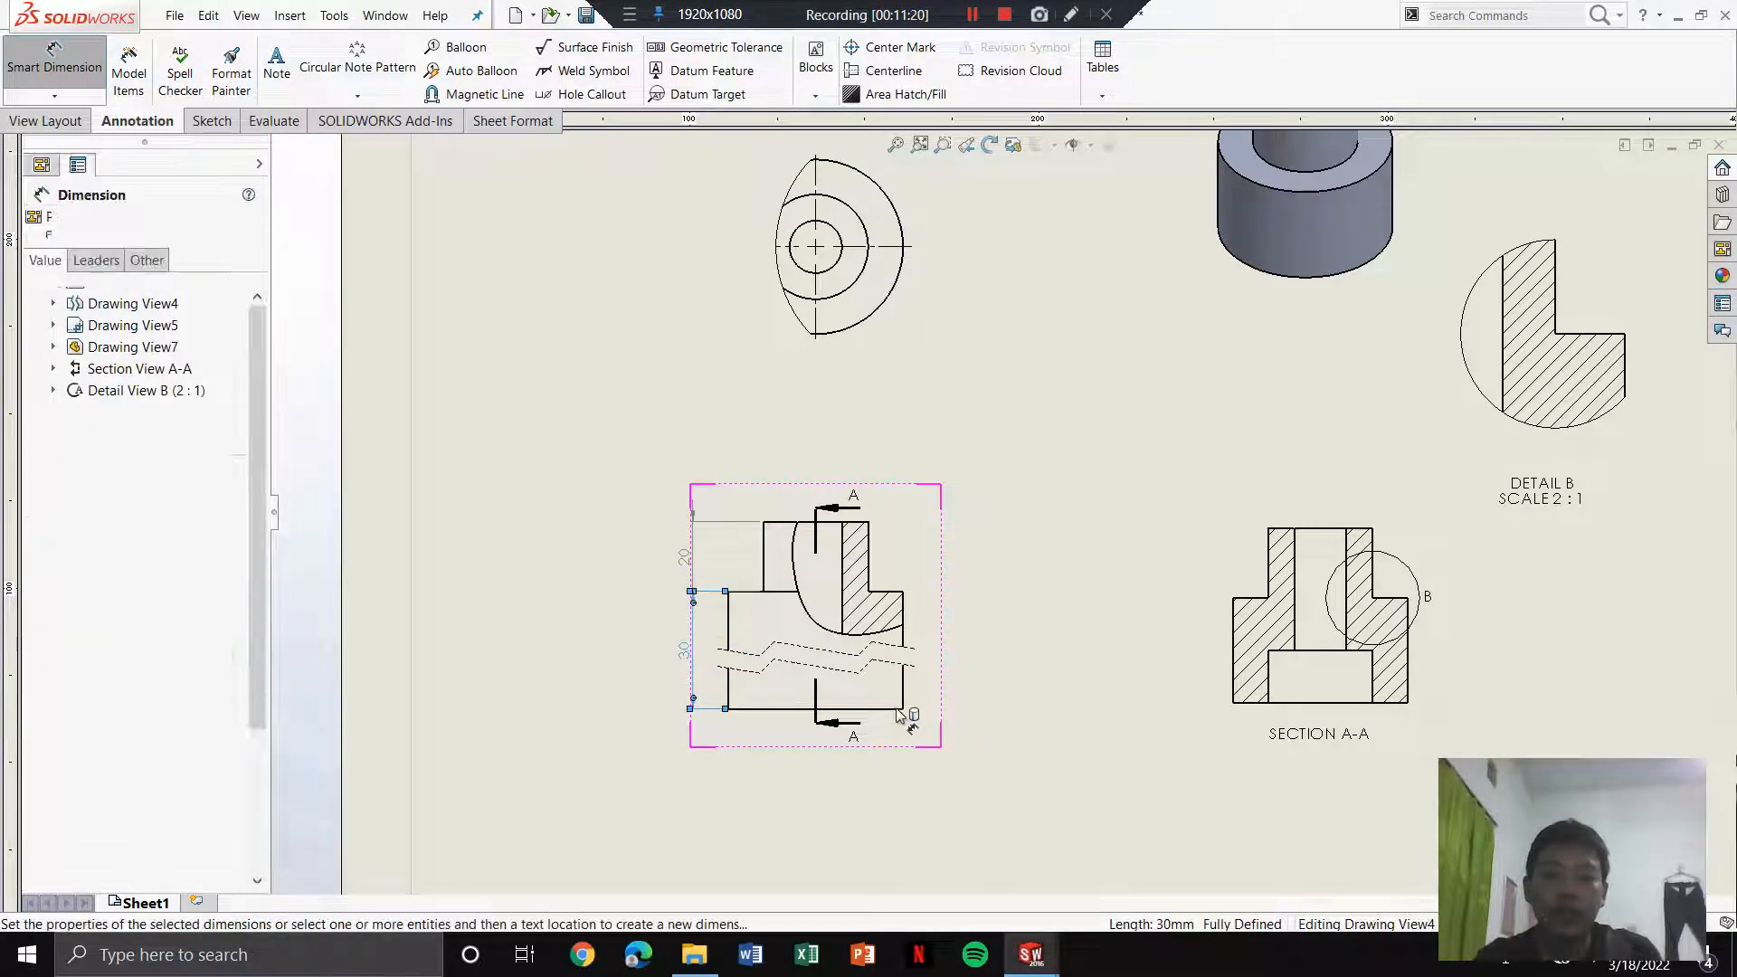
Step: Dimension the counterbore diameter below Section A-A and the through-bore diameter above it
click(1270, 689)
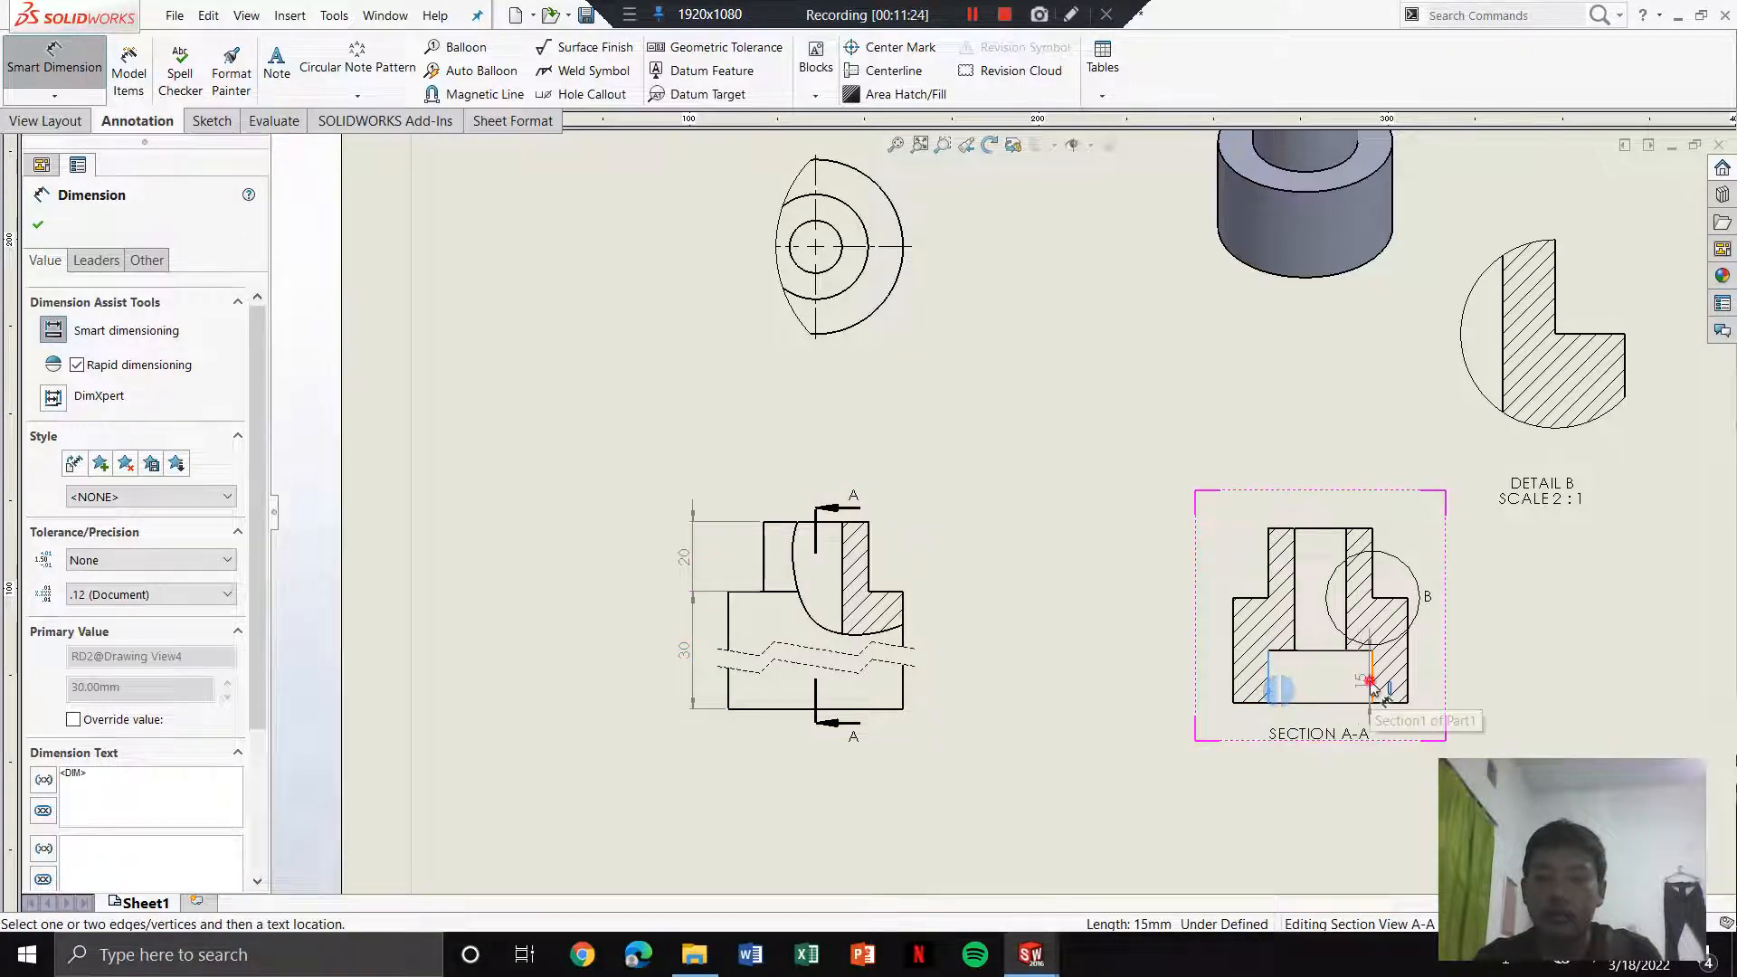
click(1368, 670)
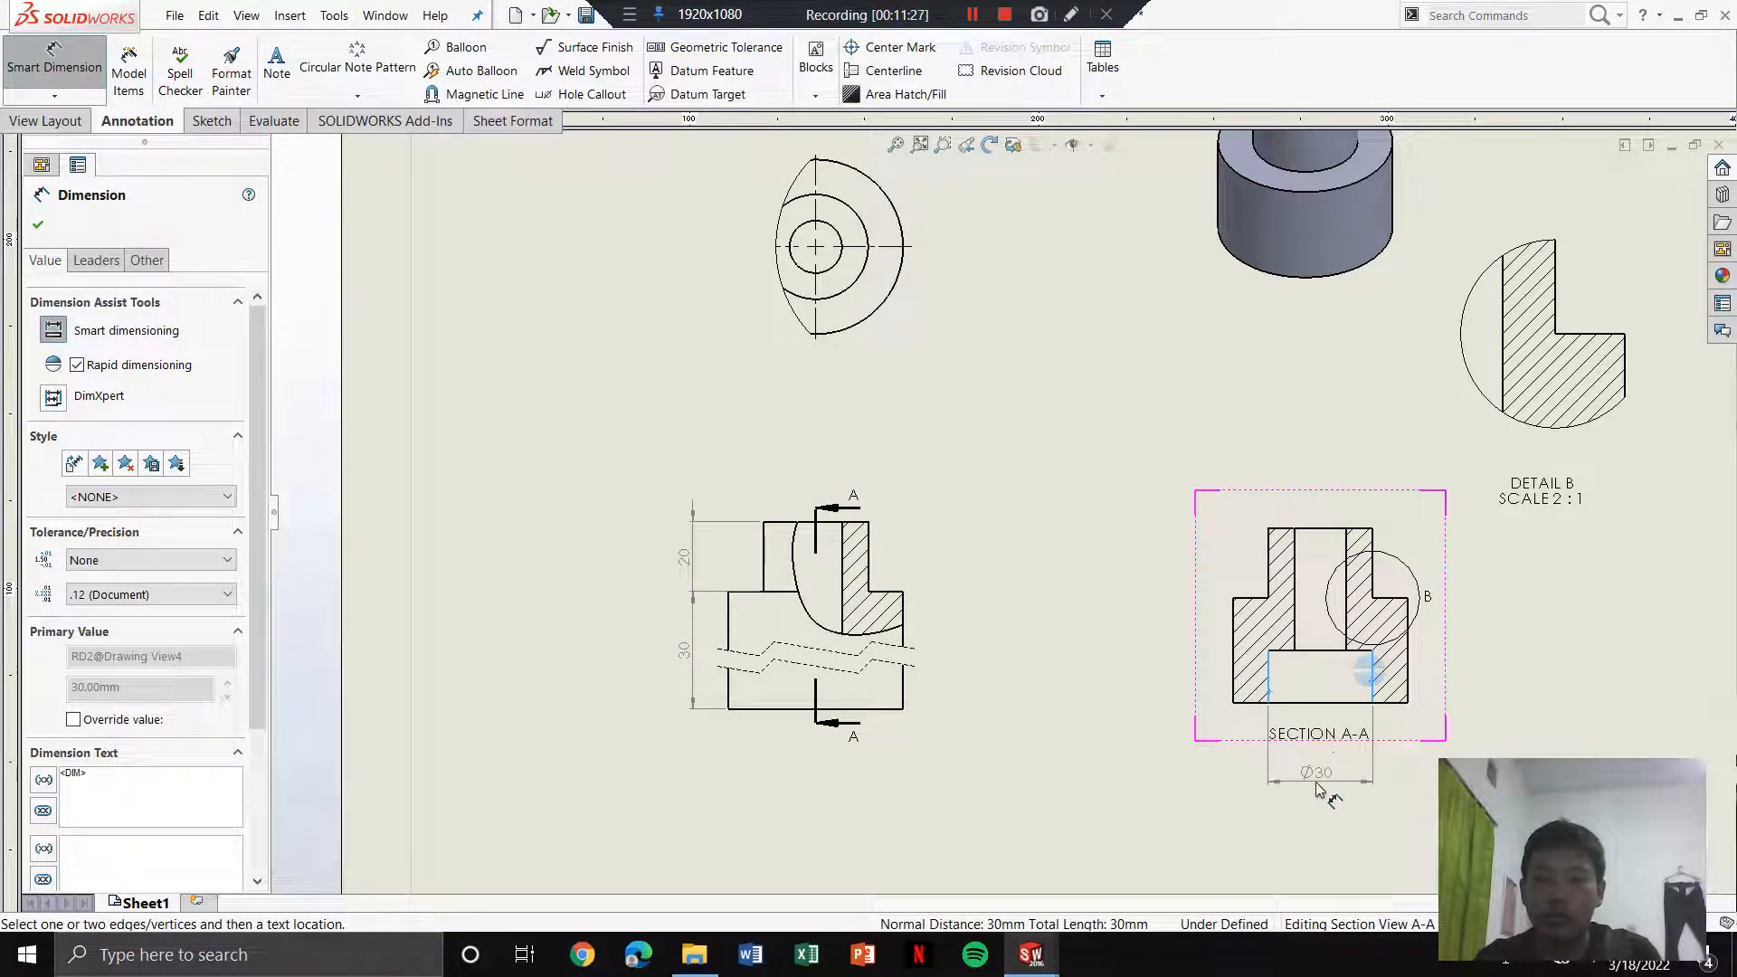
click(1323, 793)
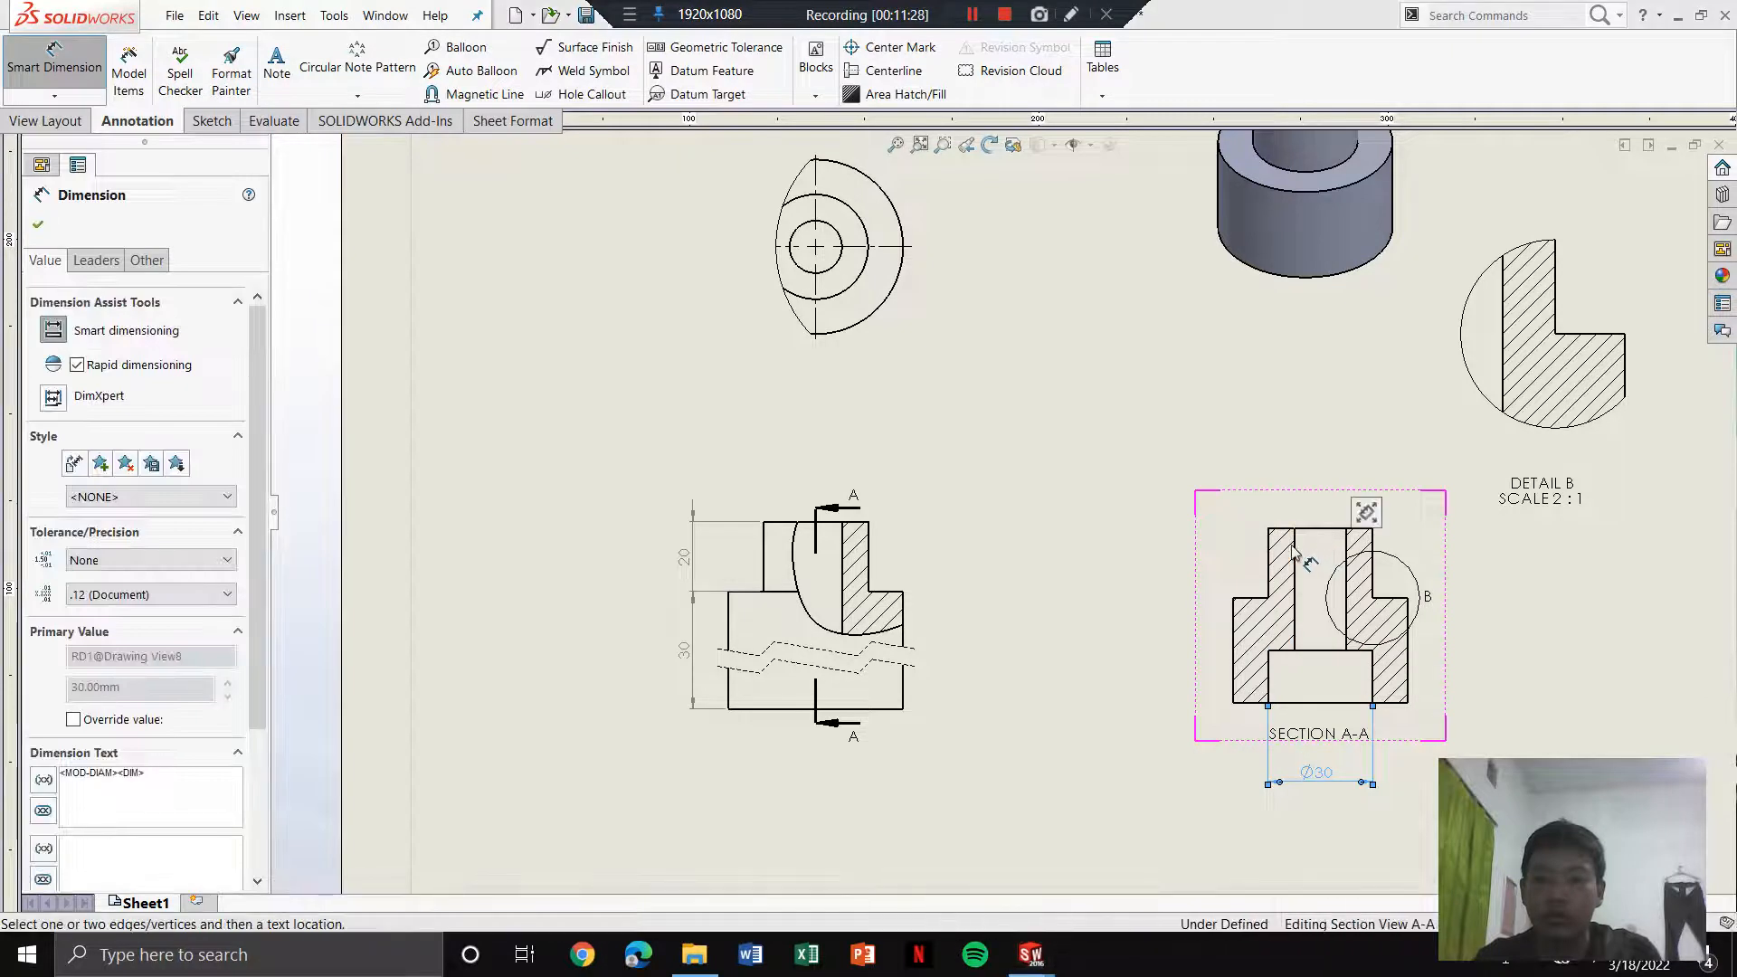
click(1294, 566)
click(1346, 555)
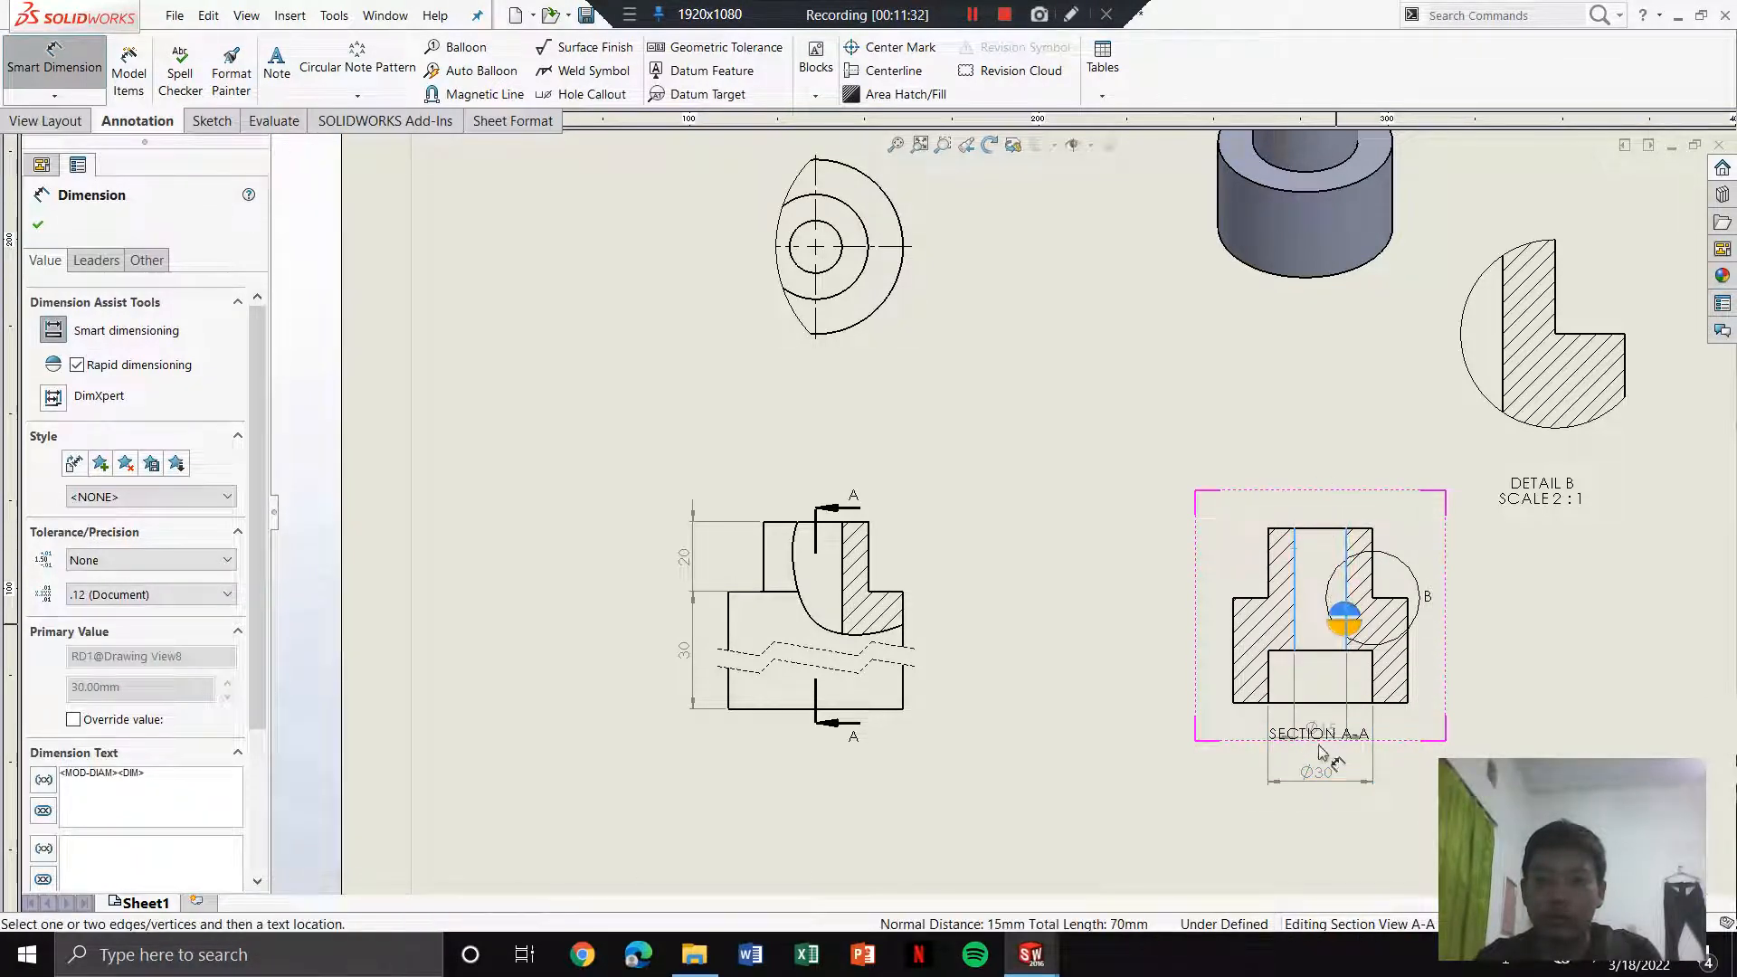
click(1317, 465)
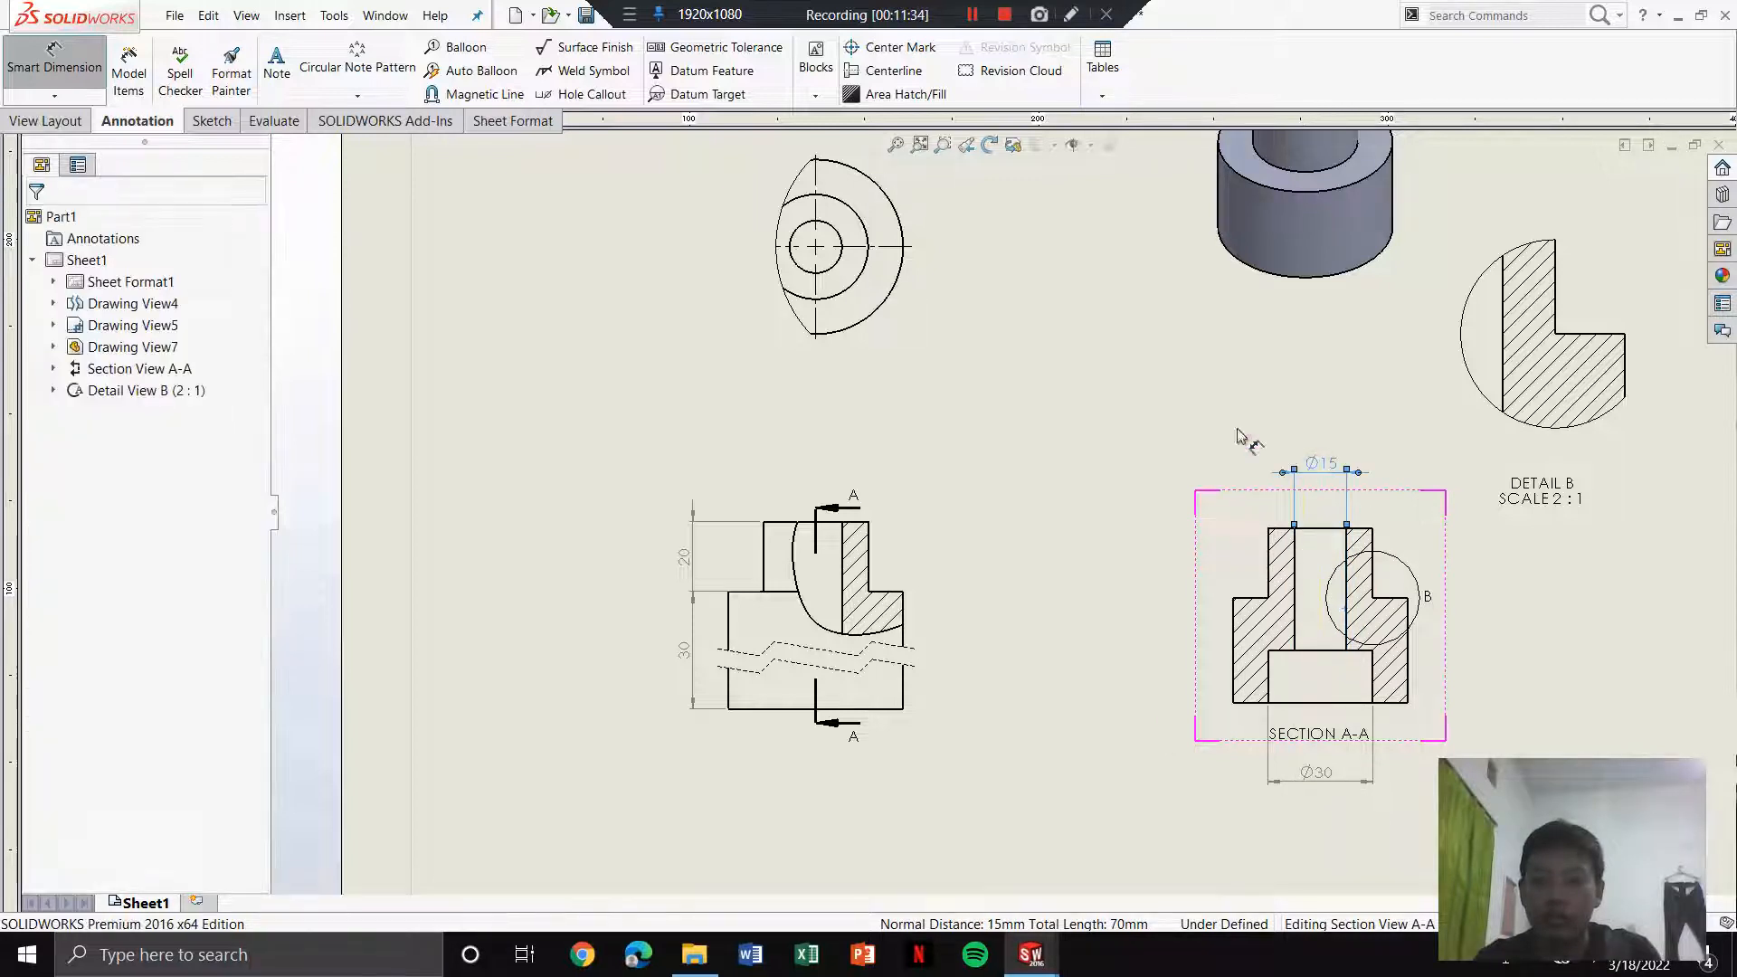
Step: Dimension the diameters of the middle and outer circles in the top view, placing the outer one to the view's right
click(864, 276)
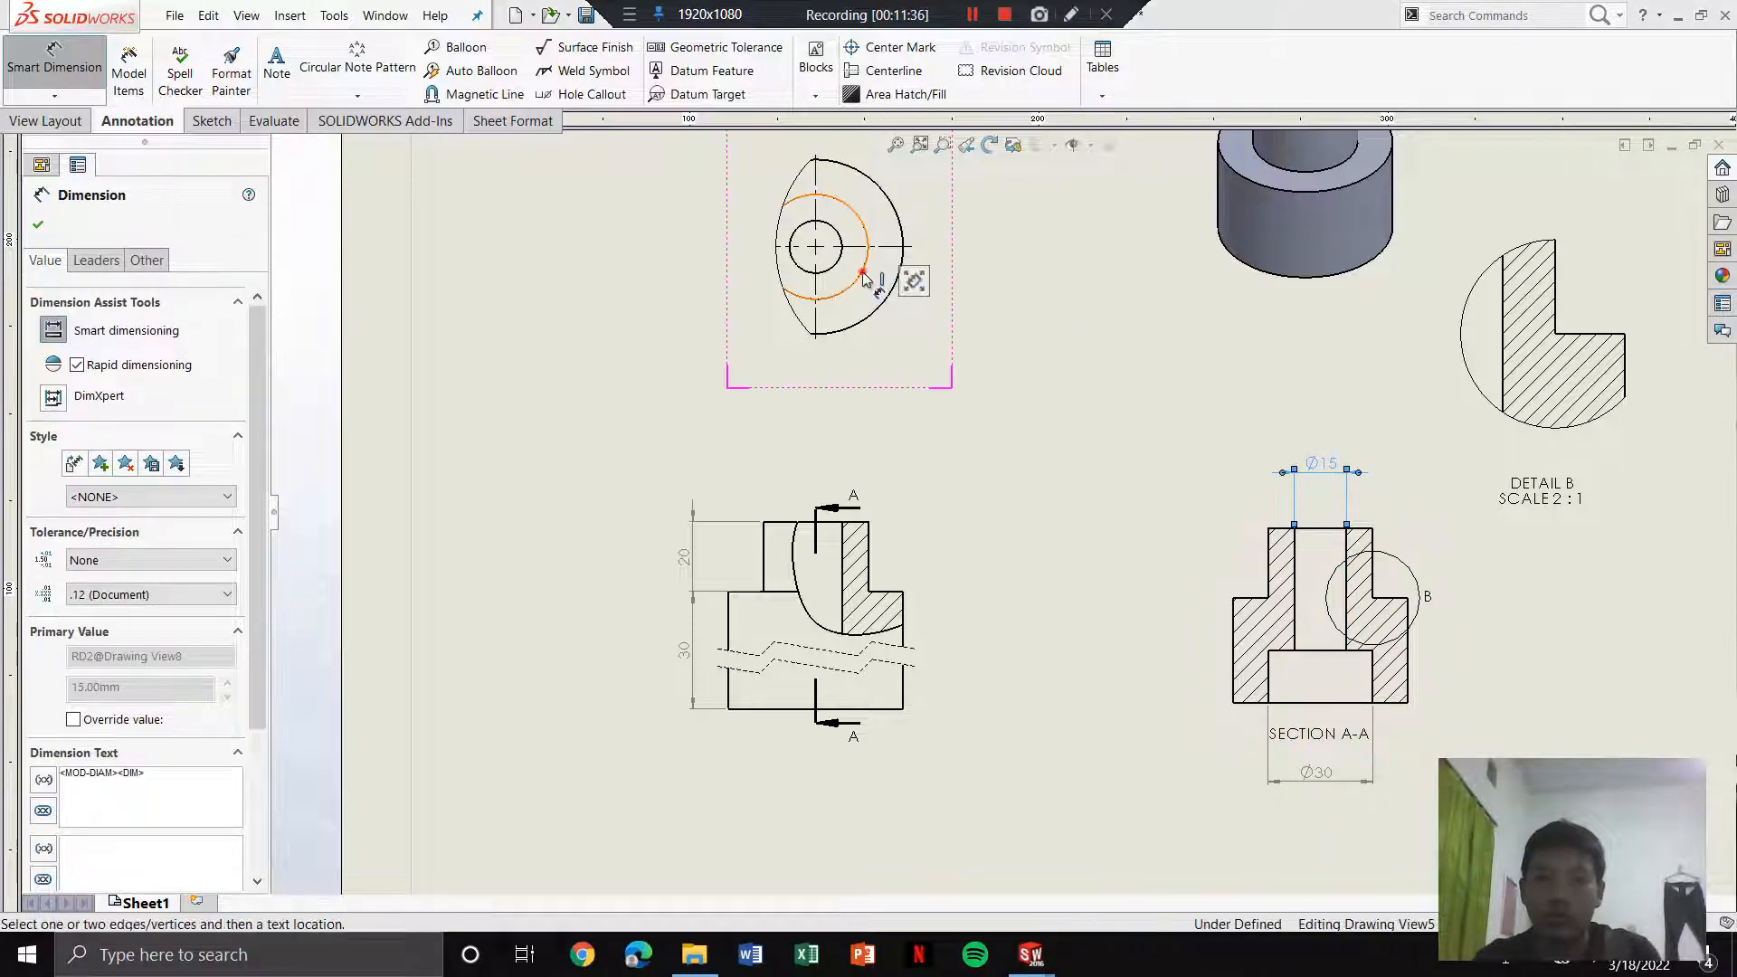
click(861, 326)
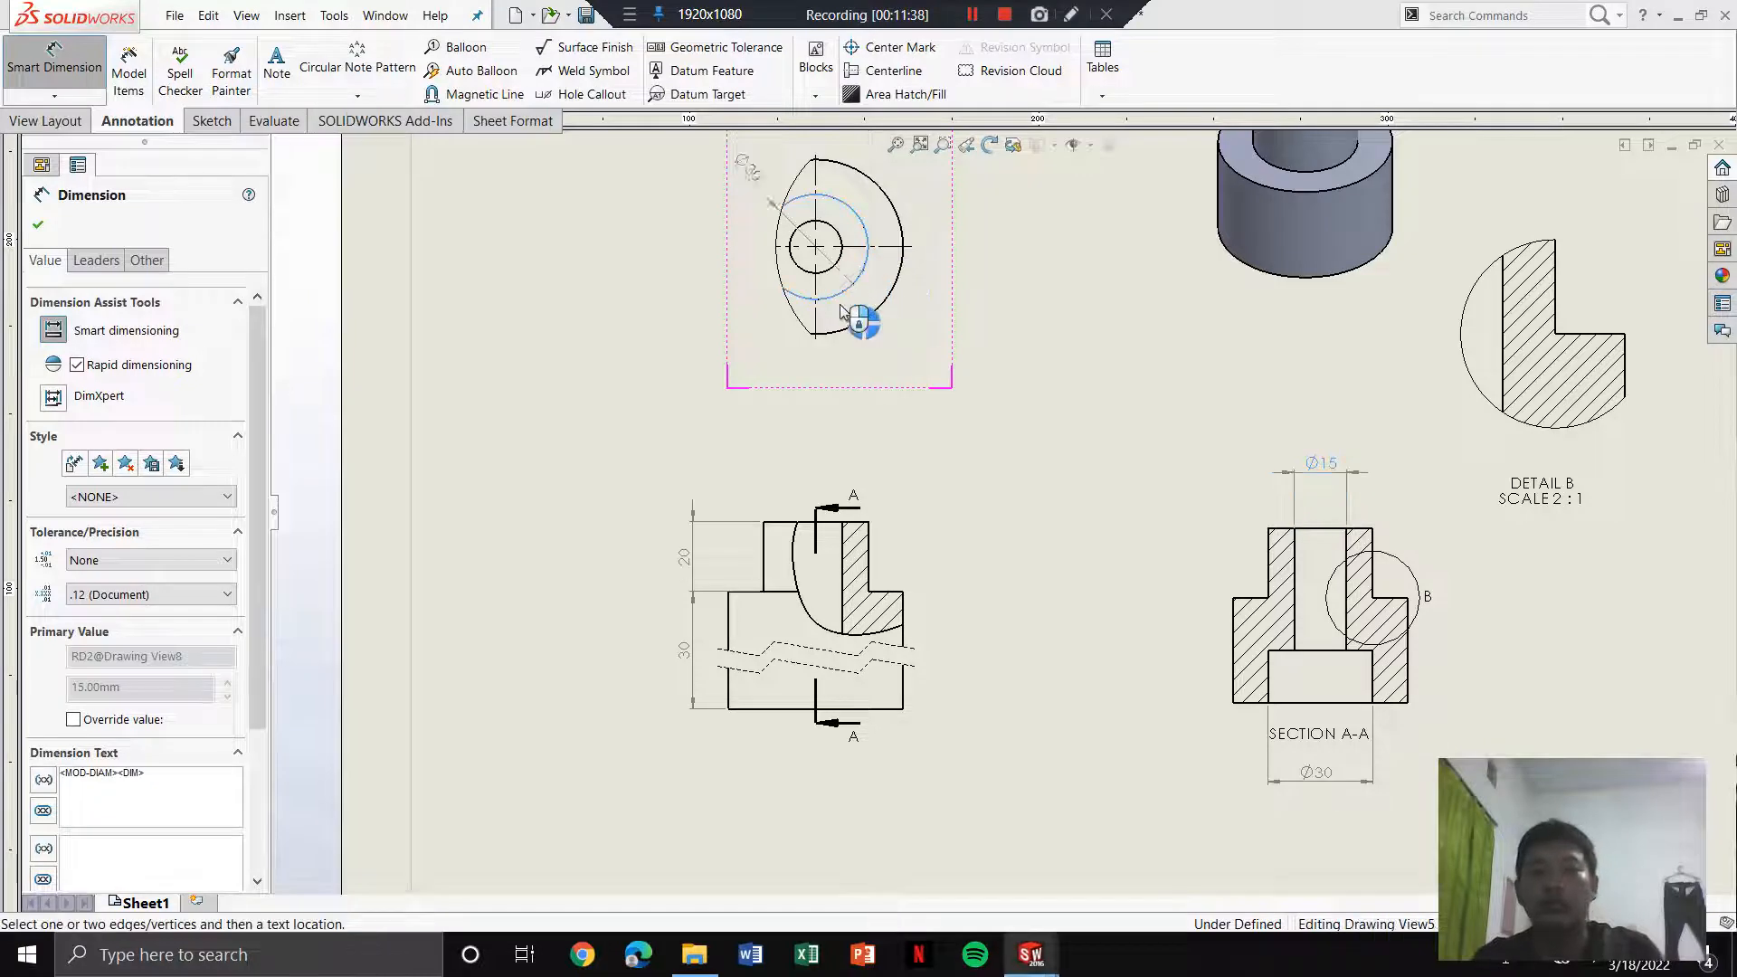
click(858, 331)
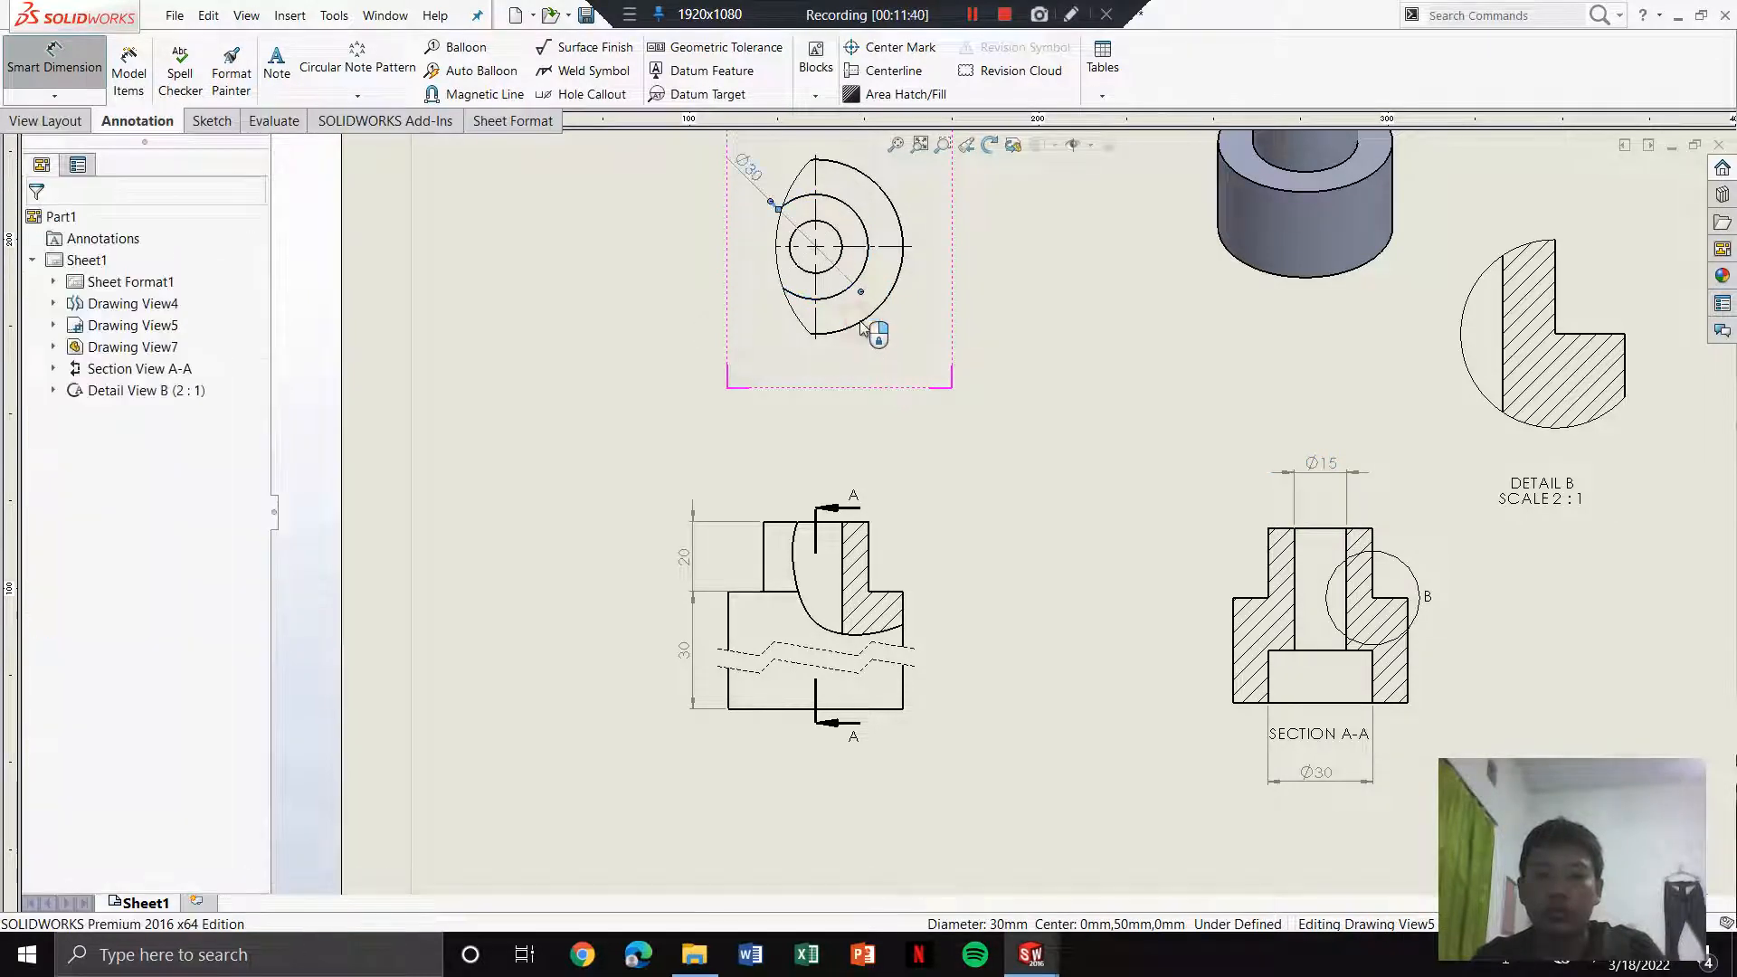
click(851, 331)
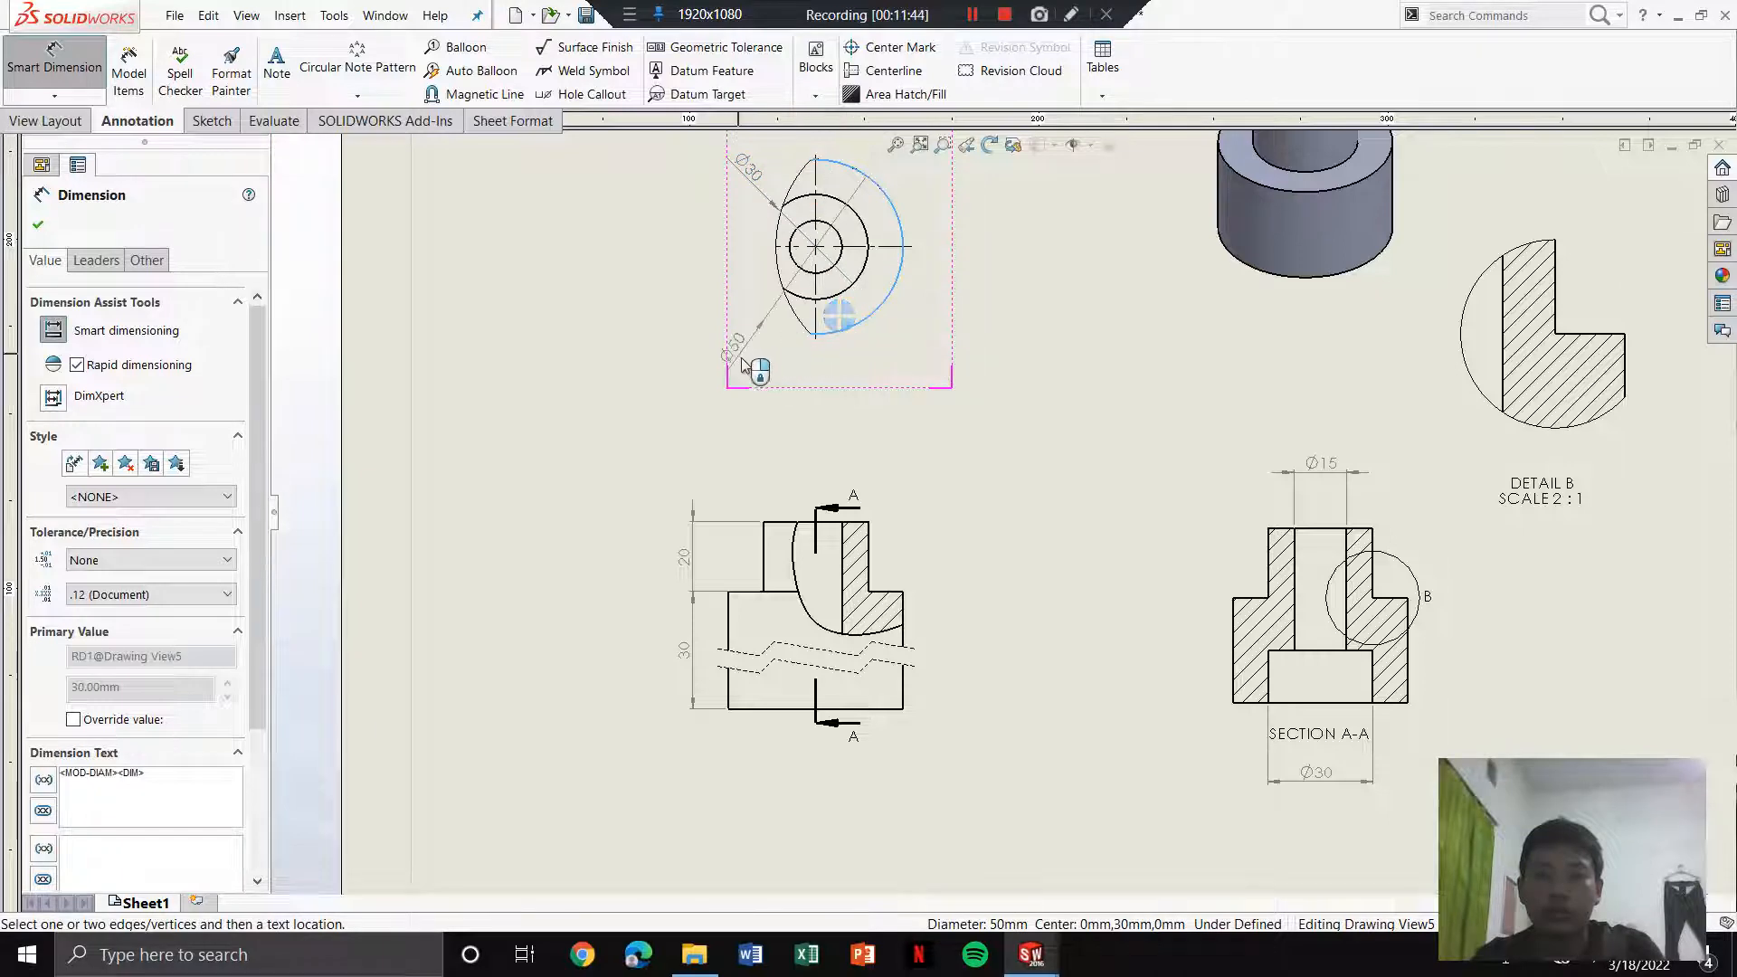
click(968, 240)
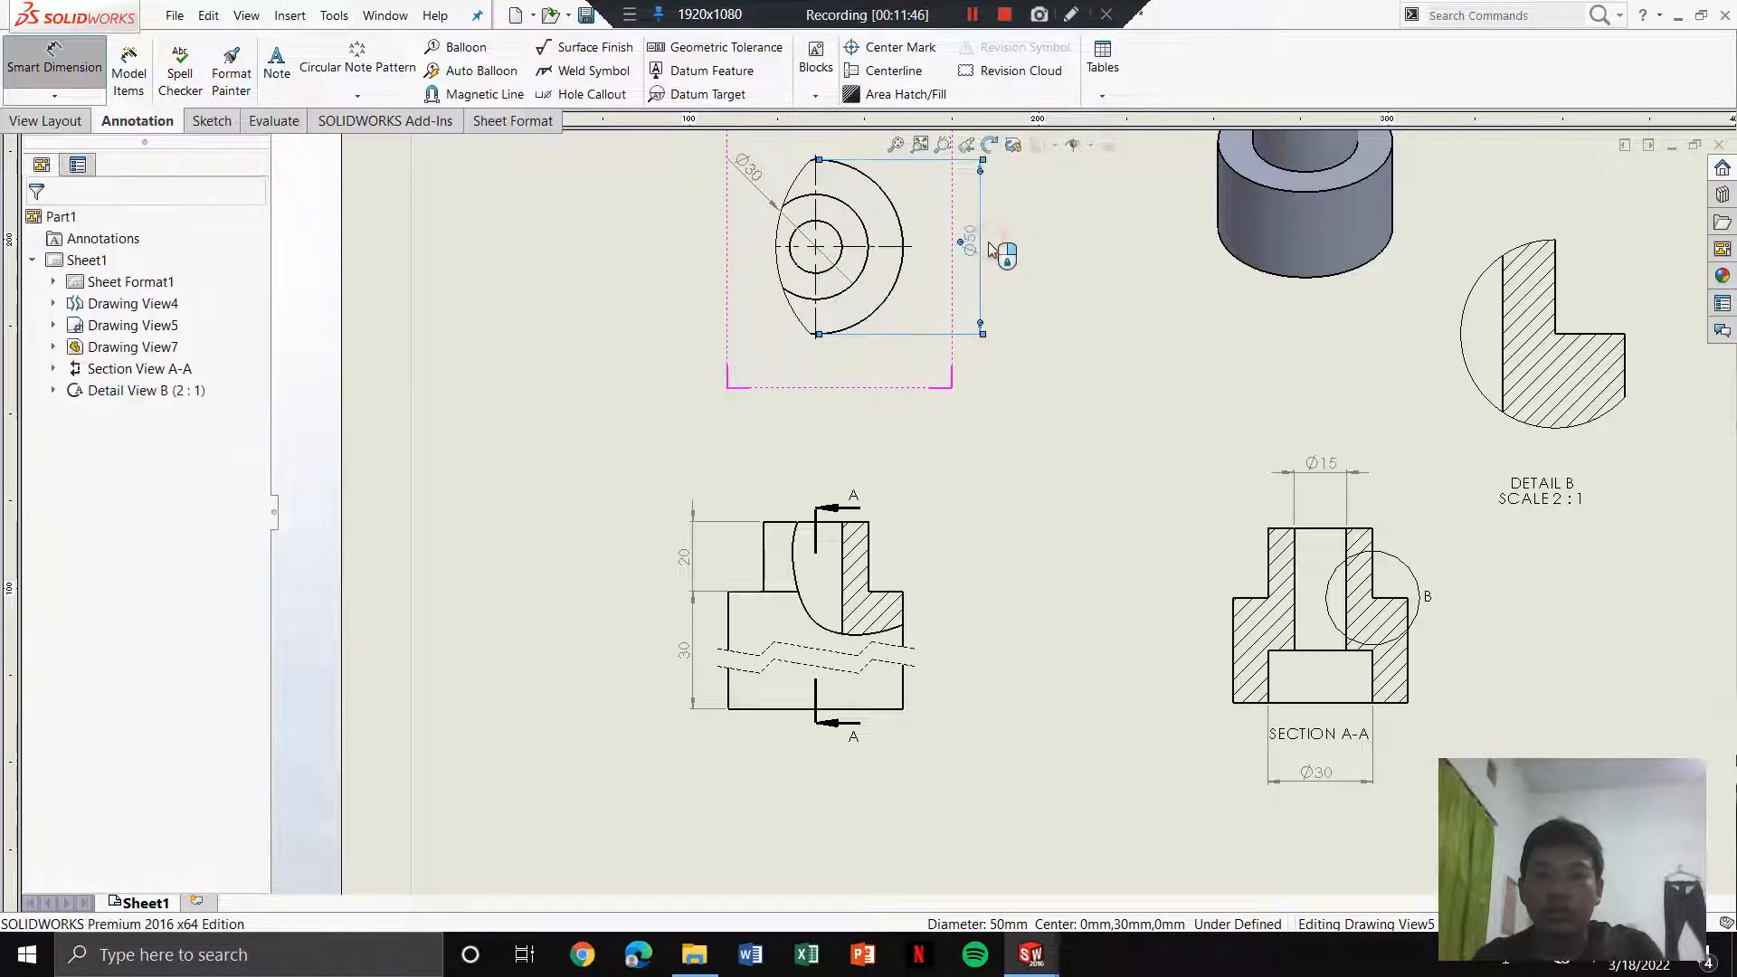
Step: Try a linear dimension on the vertical step edge in Detail B, and delete it
scroll(1537, 339, down, 2)
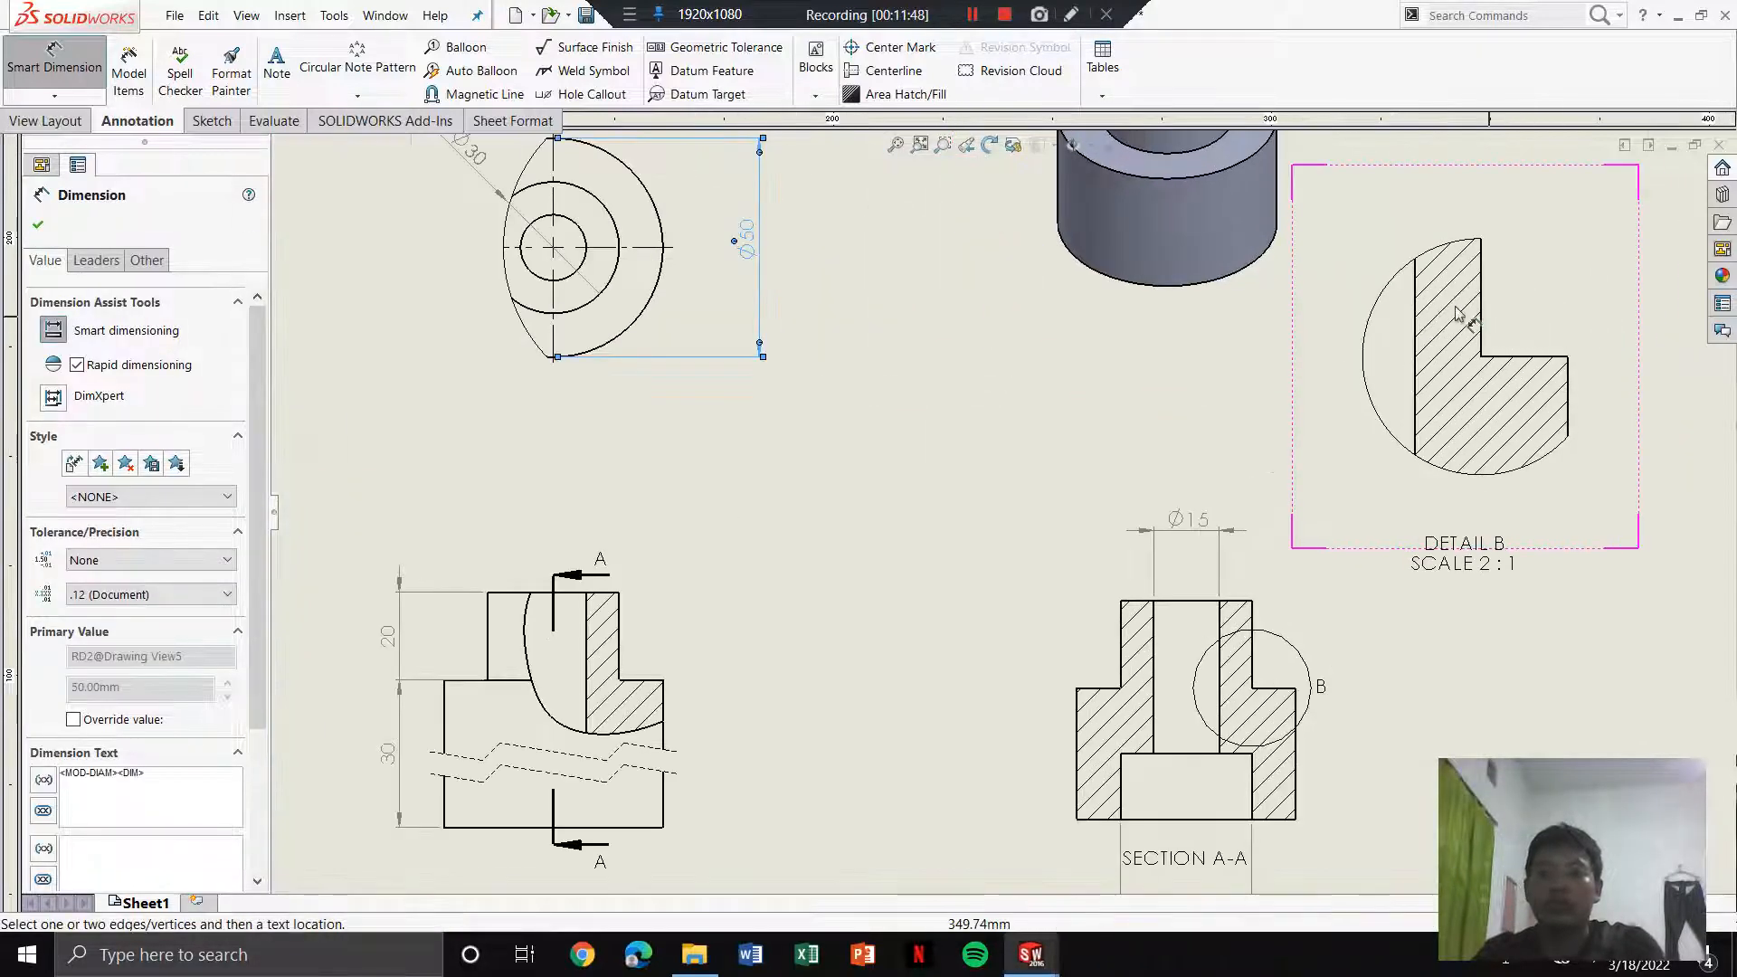
click(1508, 344)
key(Escape)
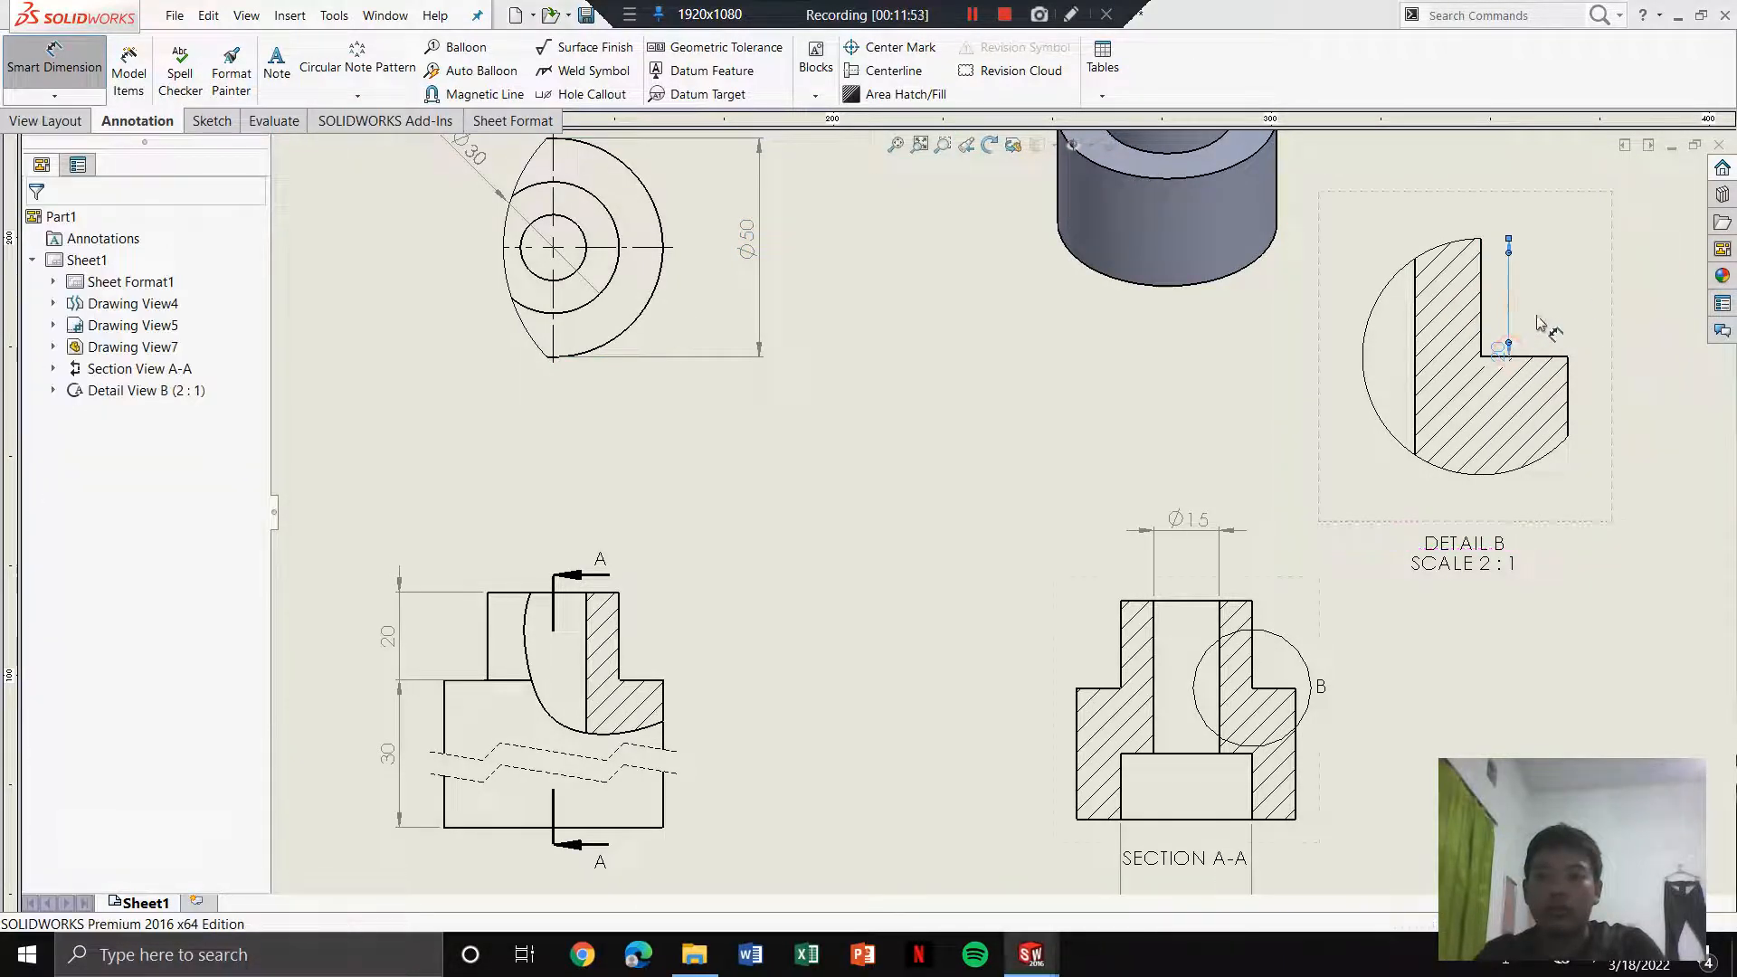
click(1509, 295)
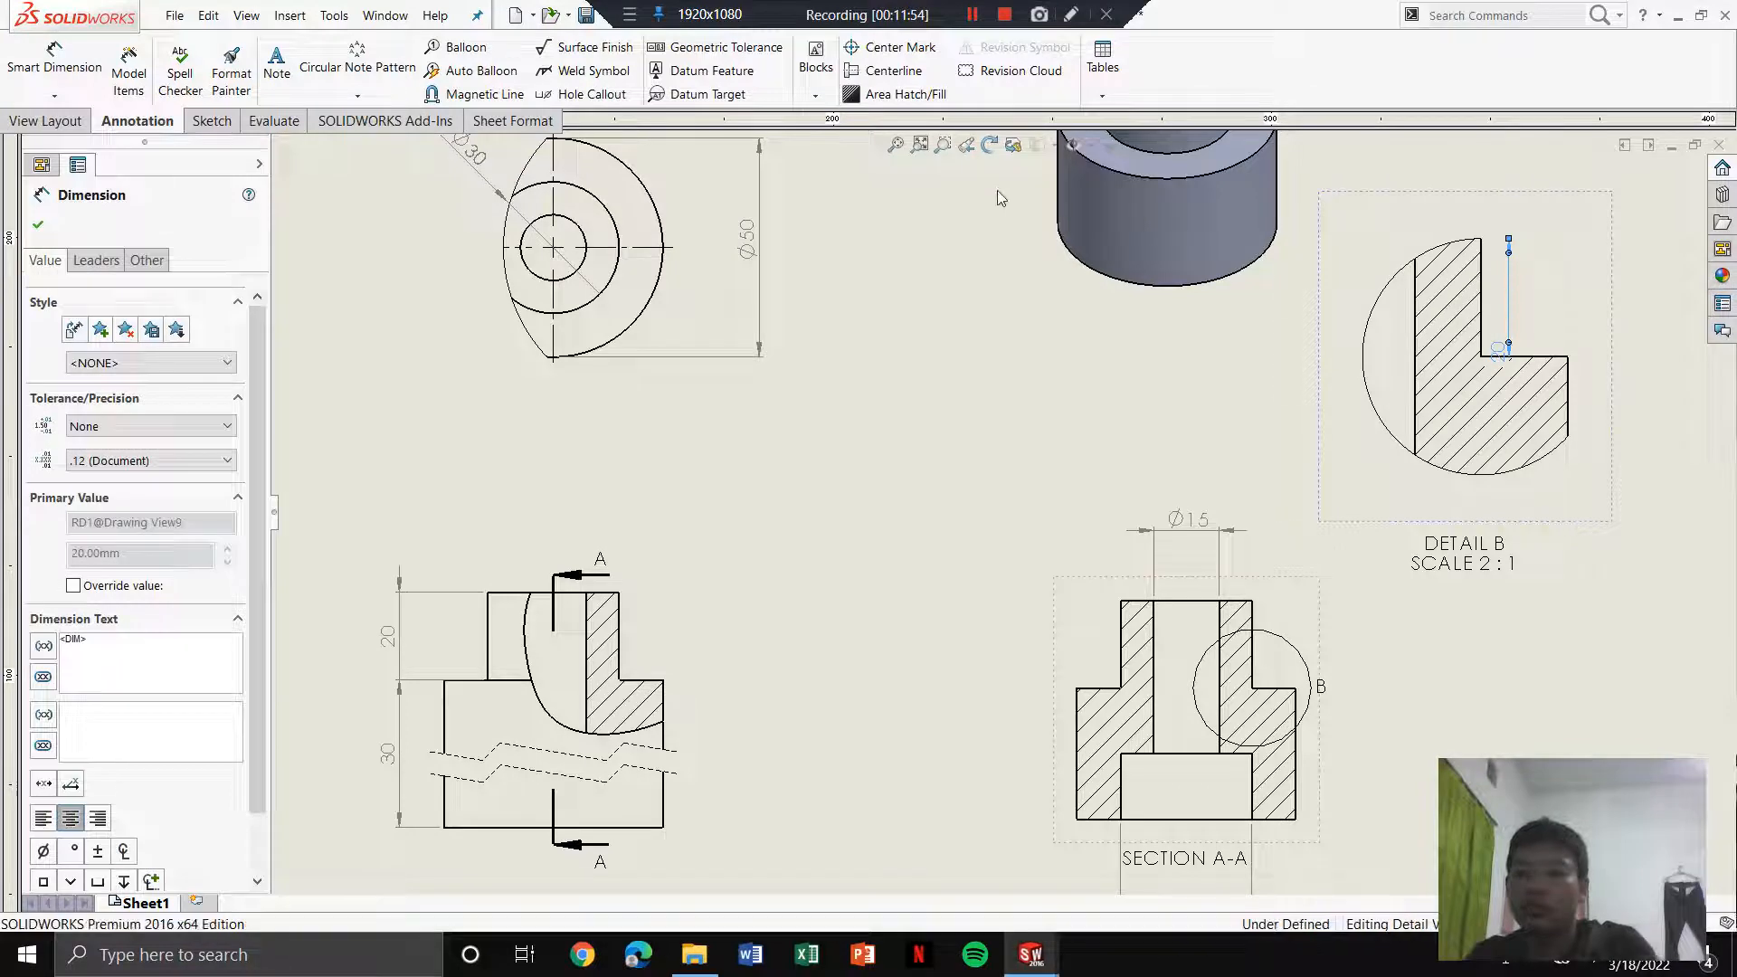
key(Delete)
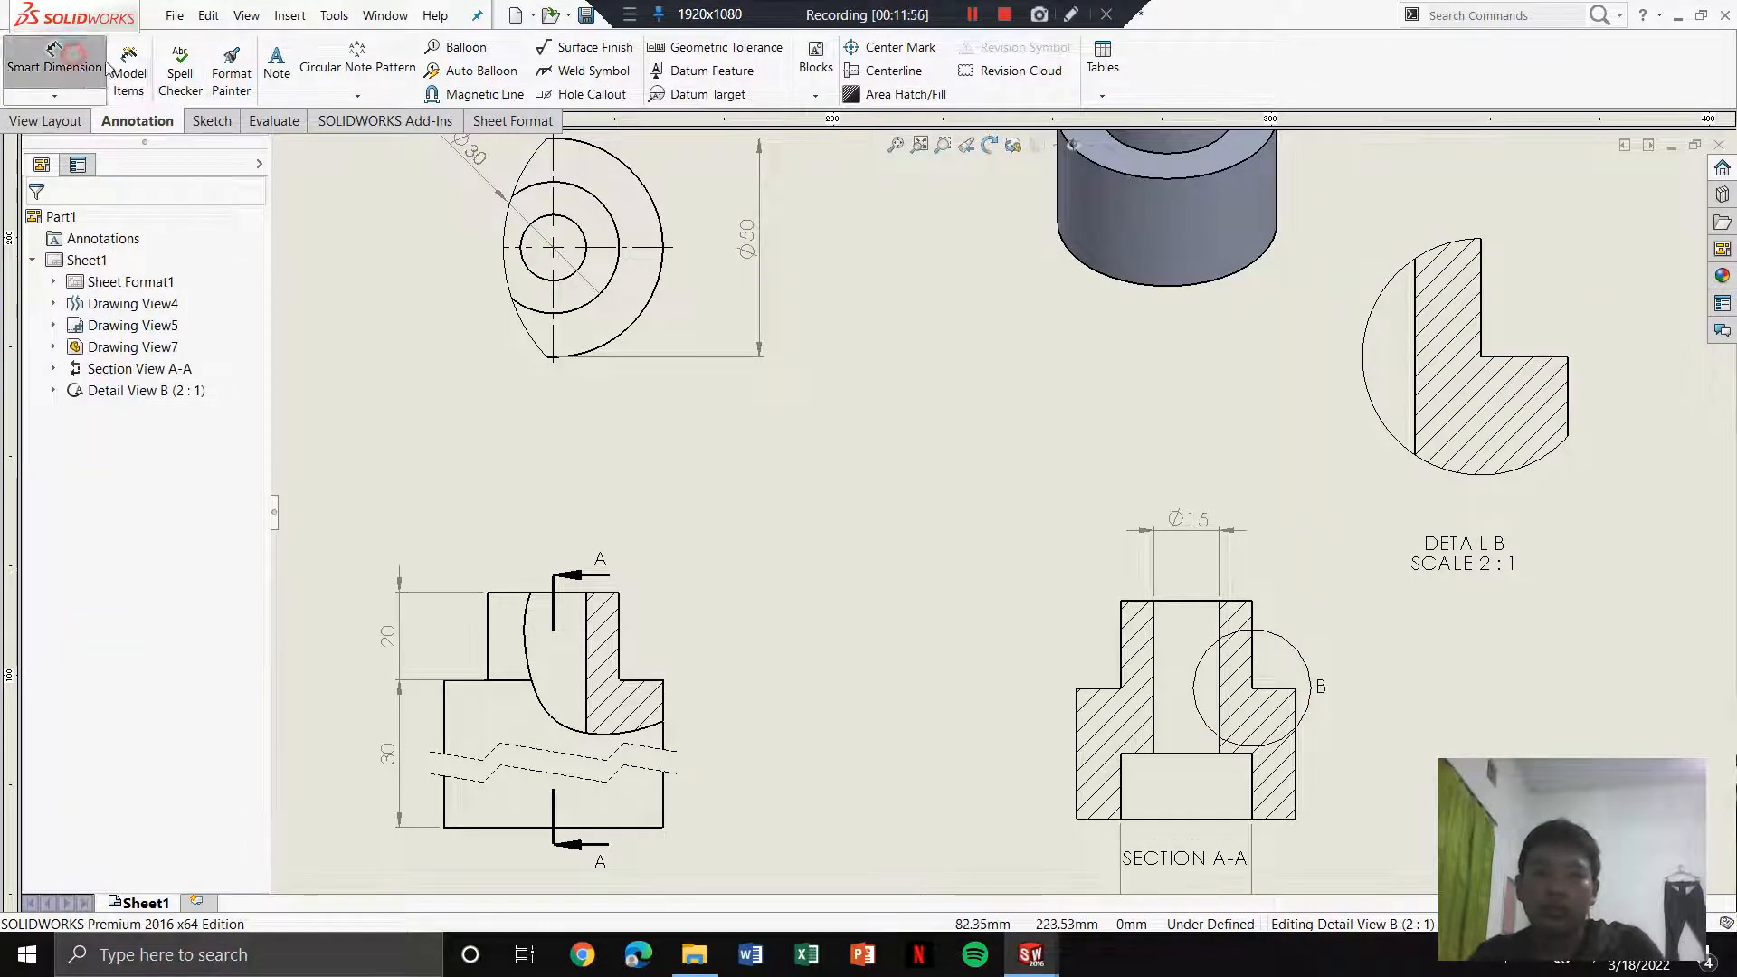
Step: Dimension the angle between the vertical and horizontal step edges in Detail B
click(55, 59)
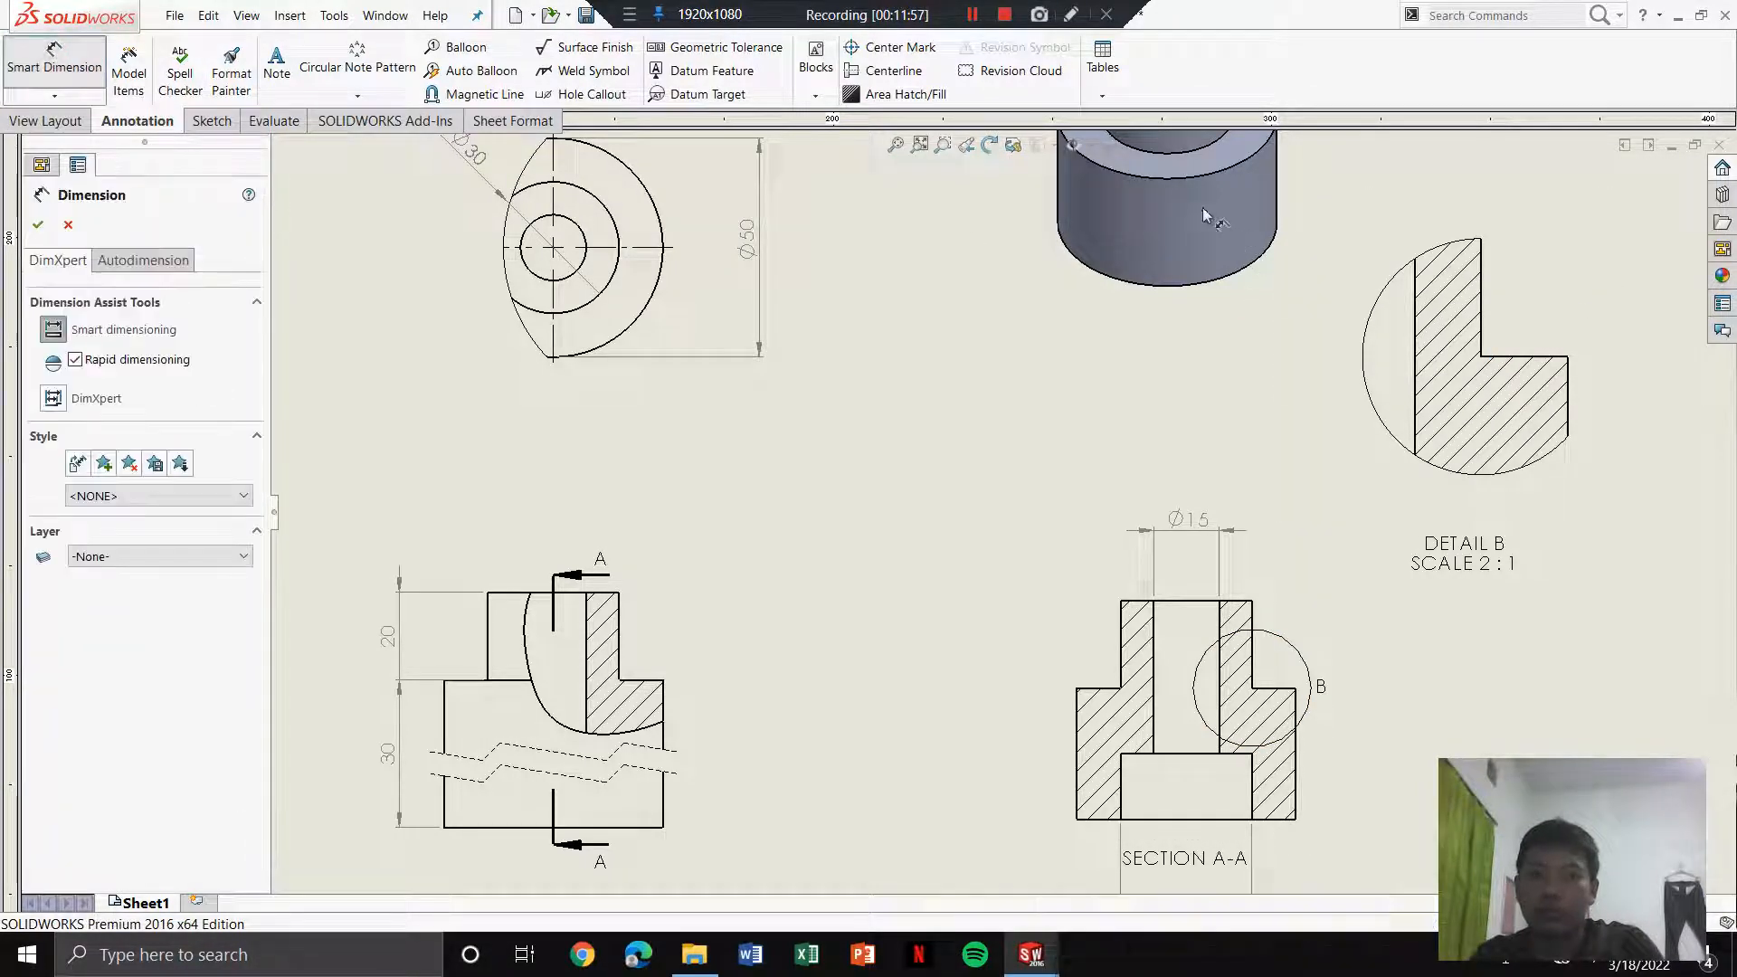
click(1481, 312)
click(1537, 358)
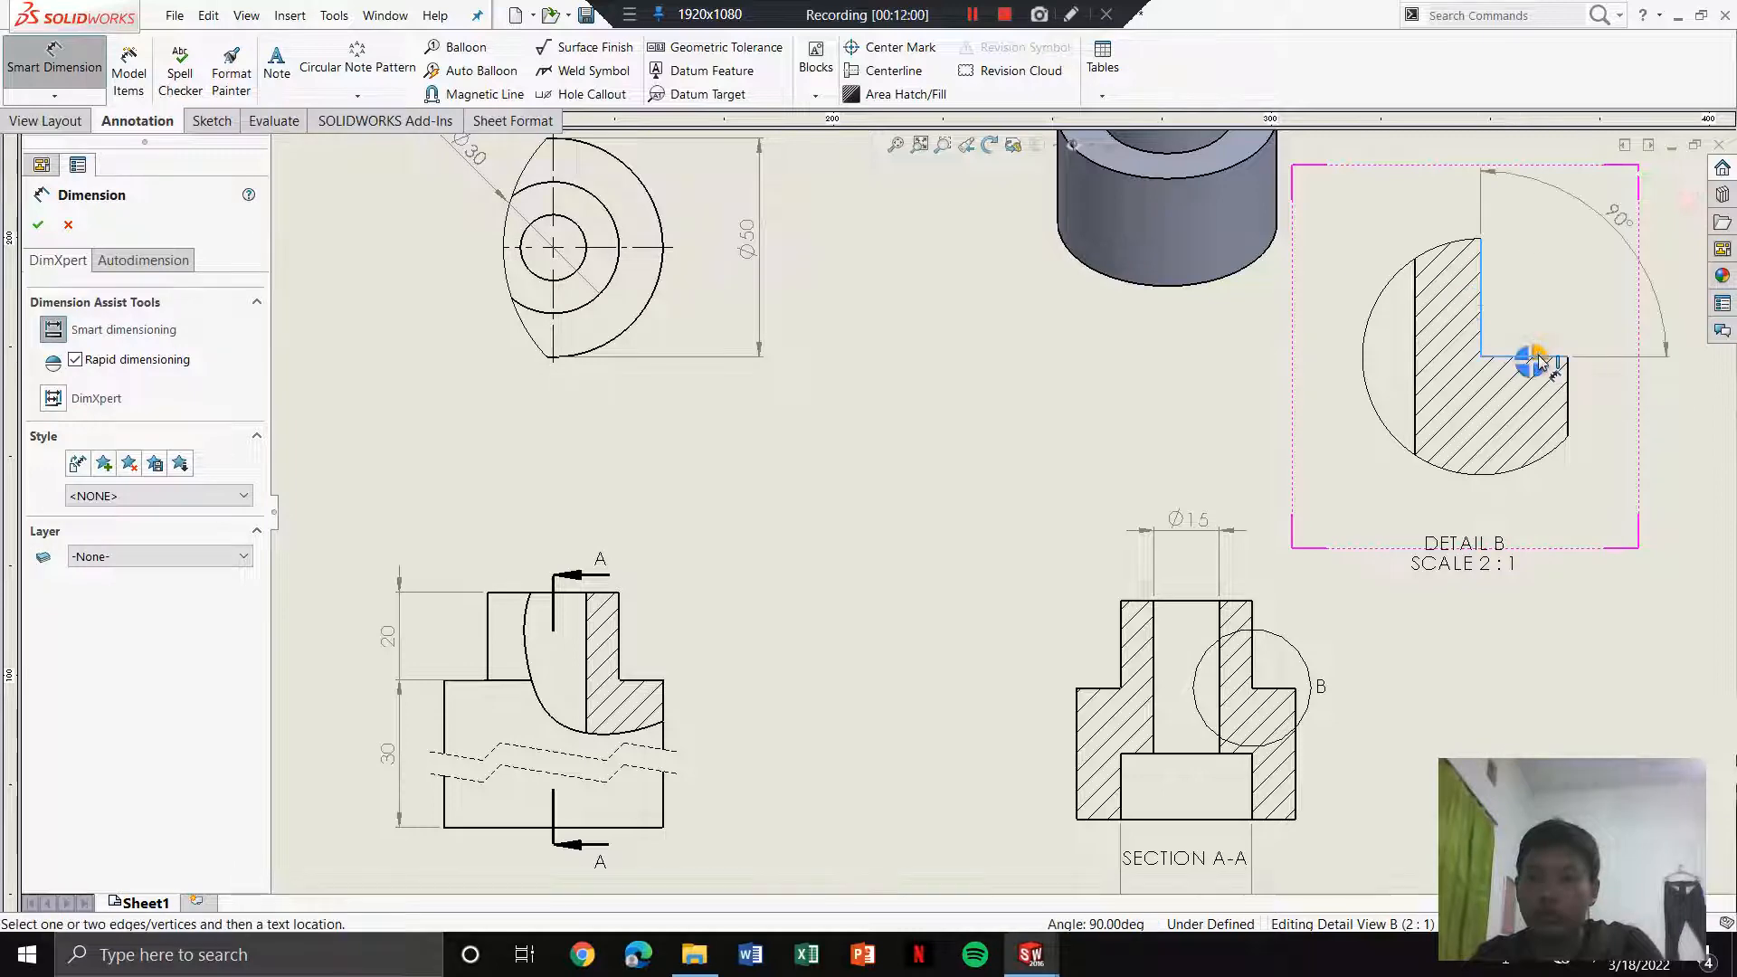
click(1549, 278)
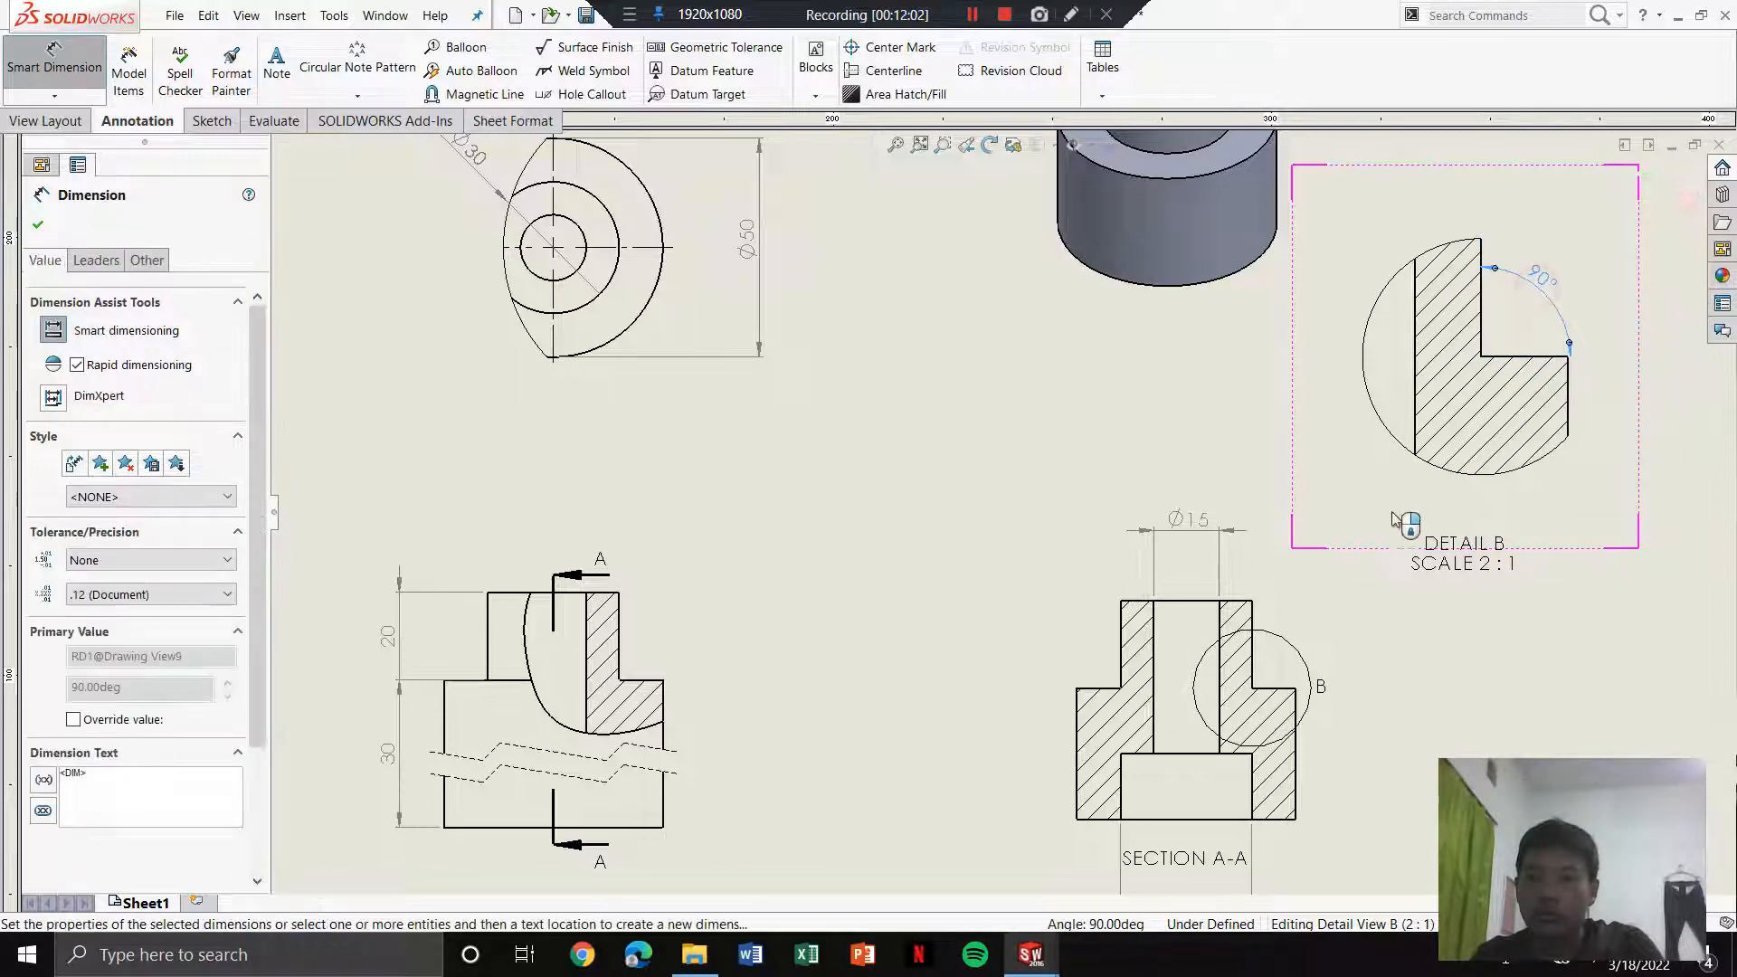
key(Escape)
Step: Add a note reading "GAMBAR MESIN :" followed by the author's name, below and between the front and section views
scroll(1325, 618, up, 3)
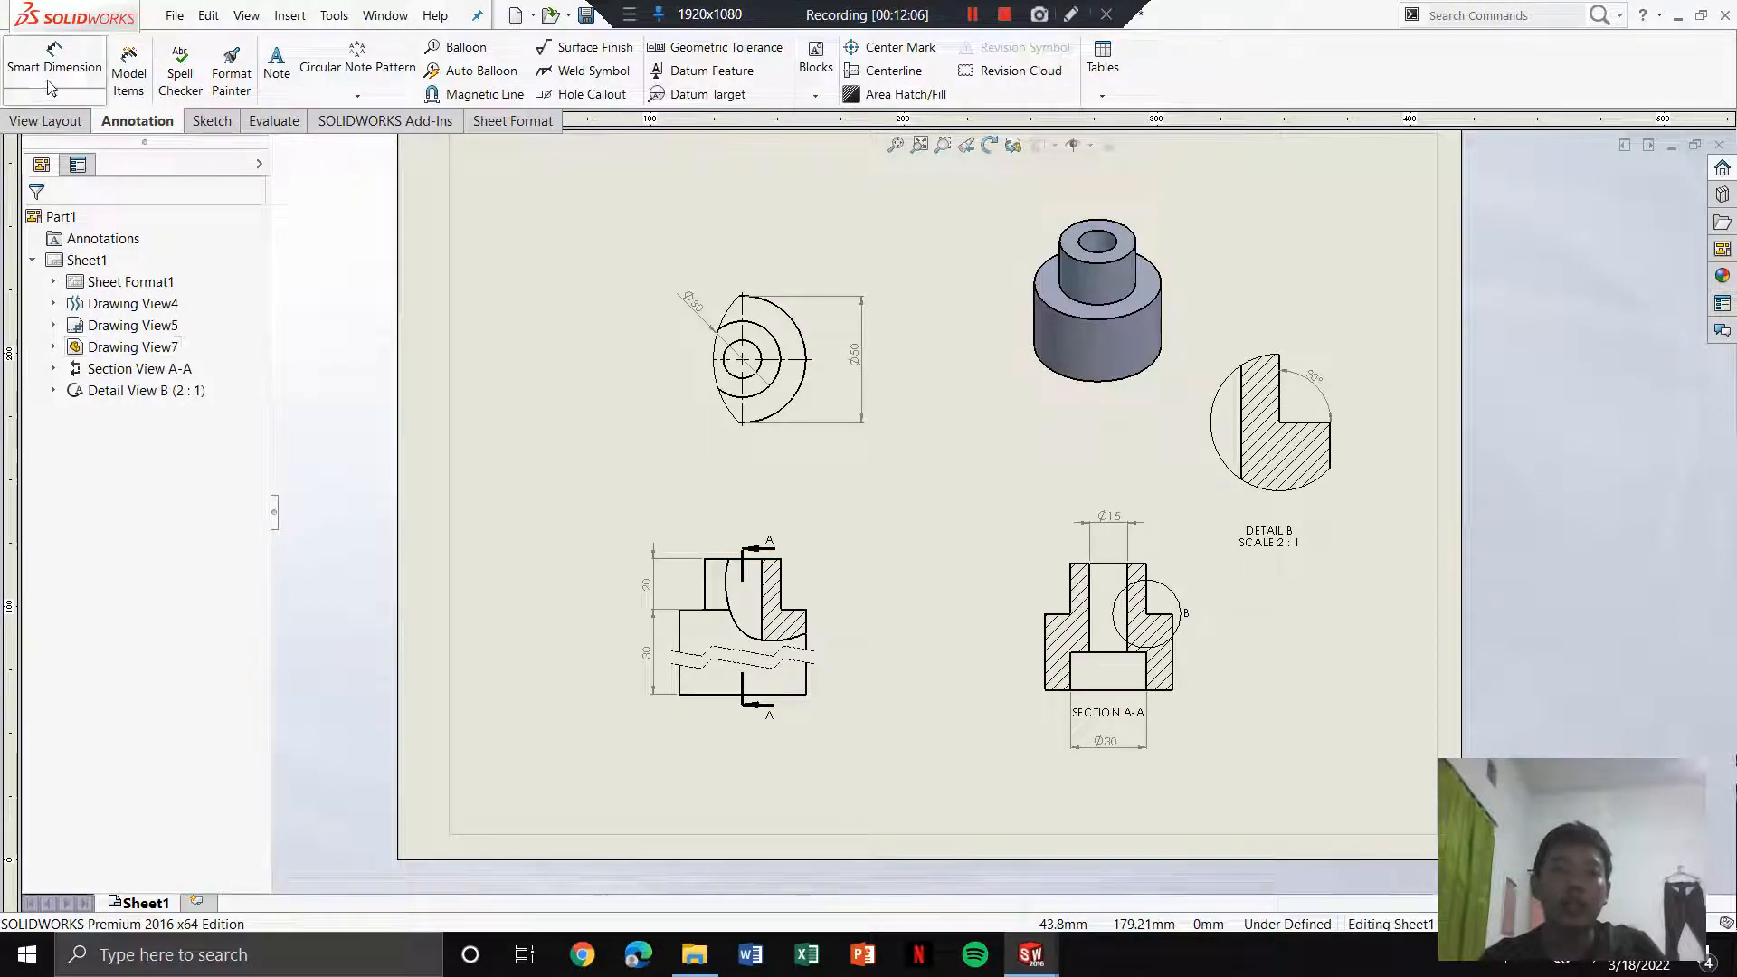
click(278, 70)
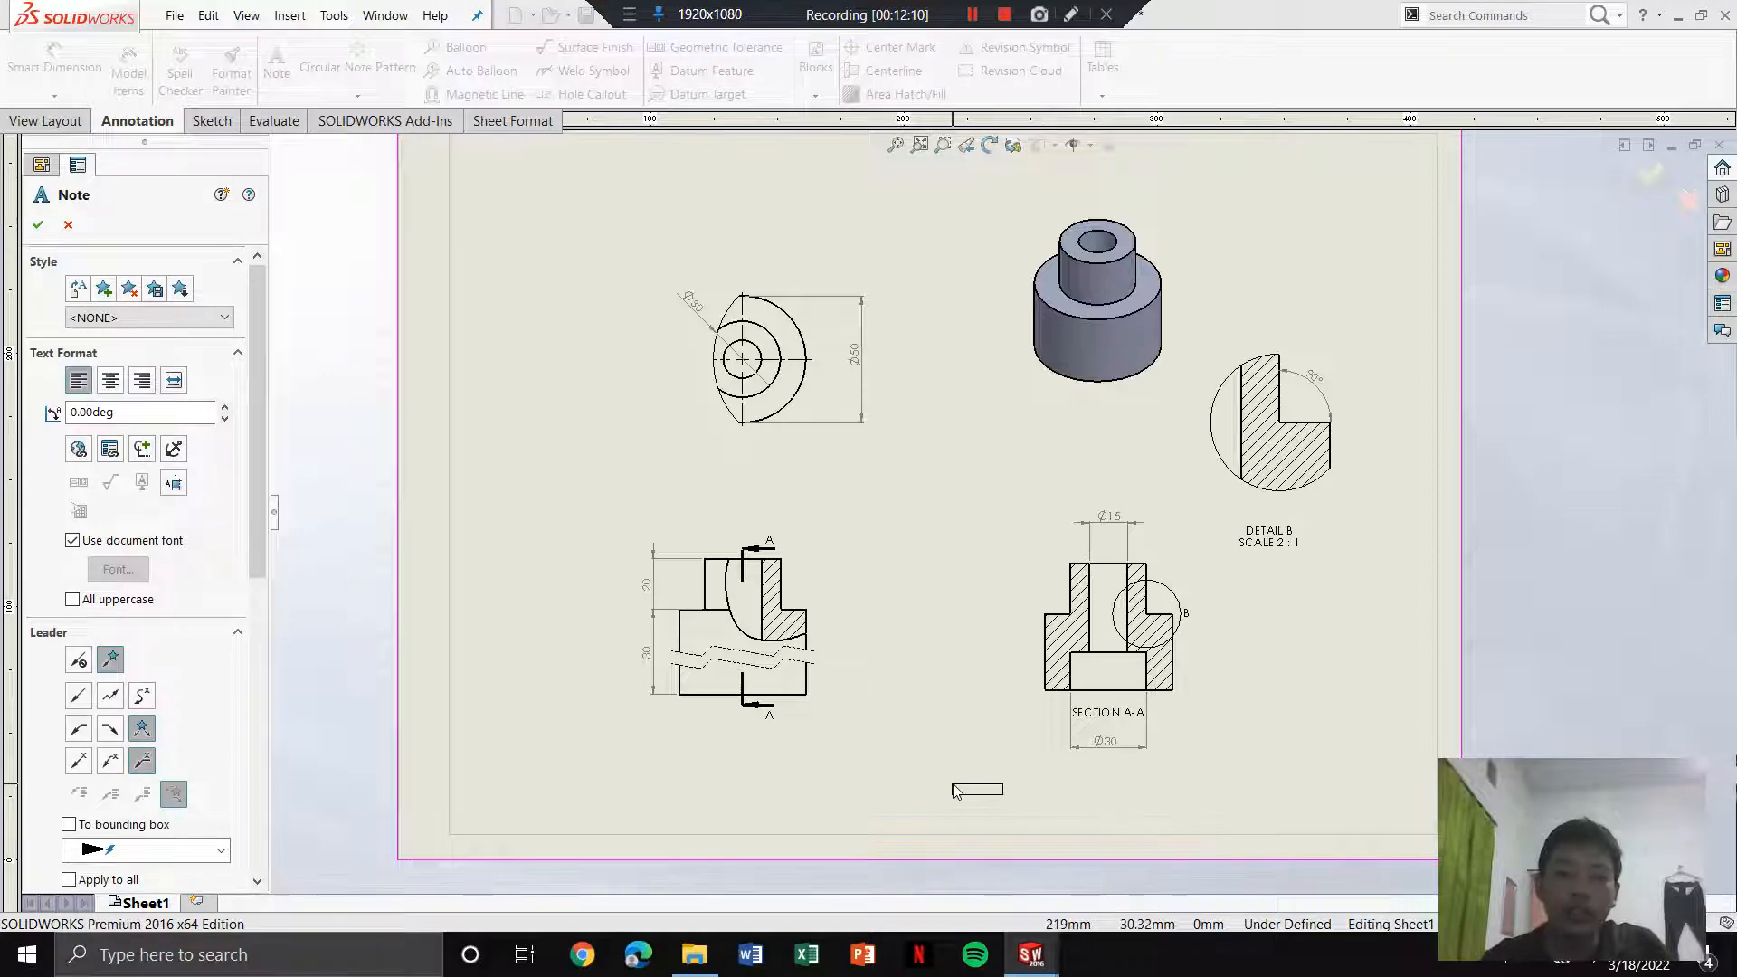
scroll(954, 792, down, 3)
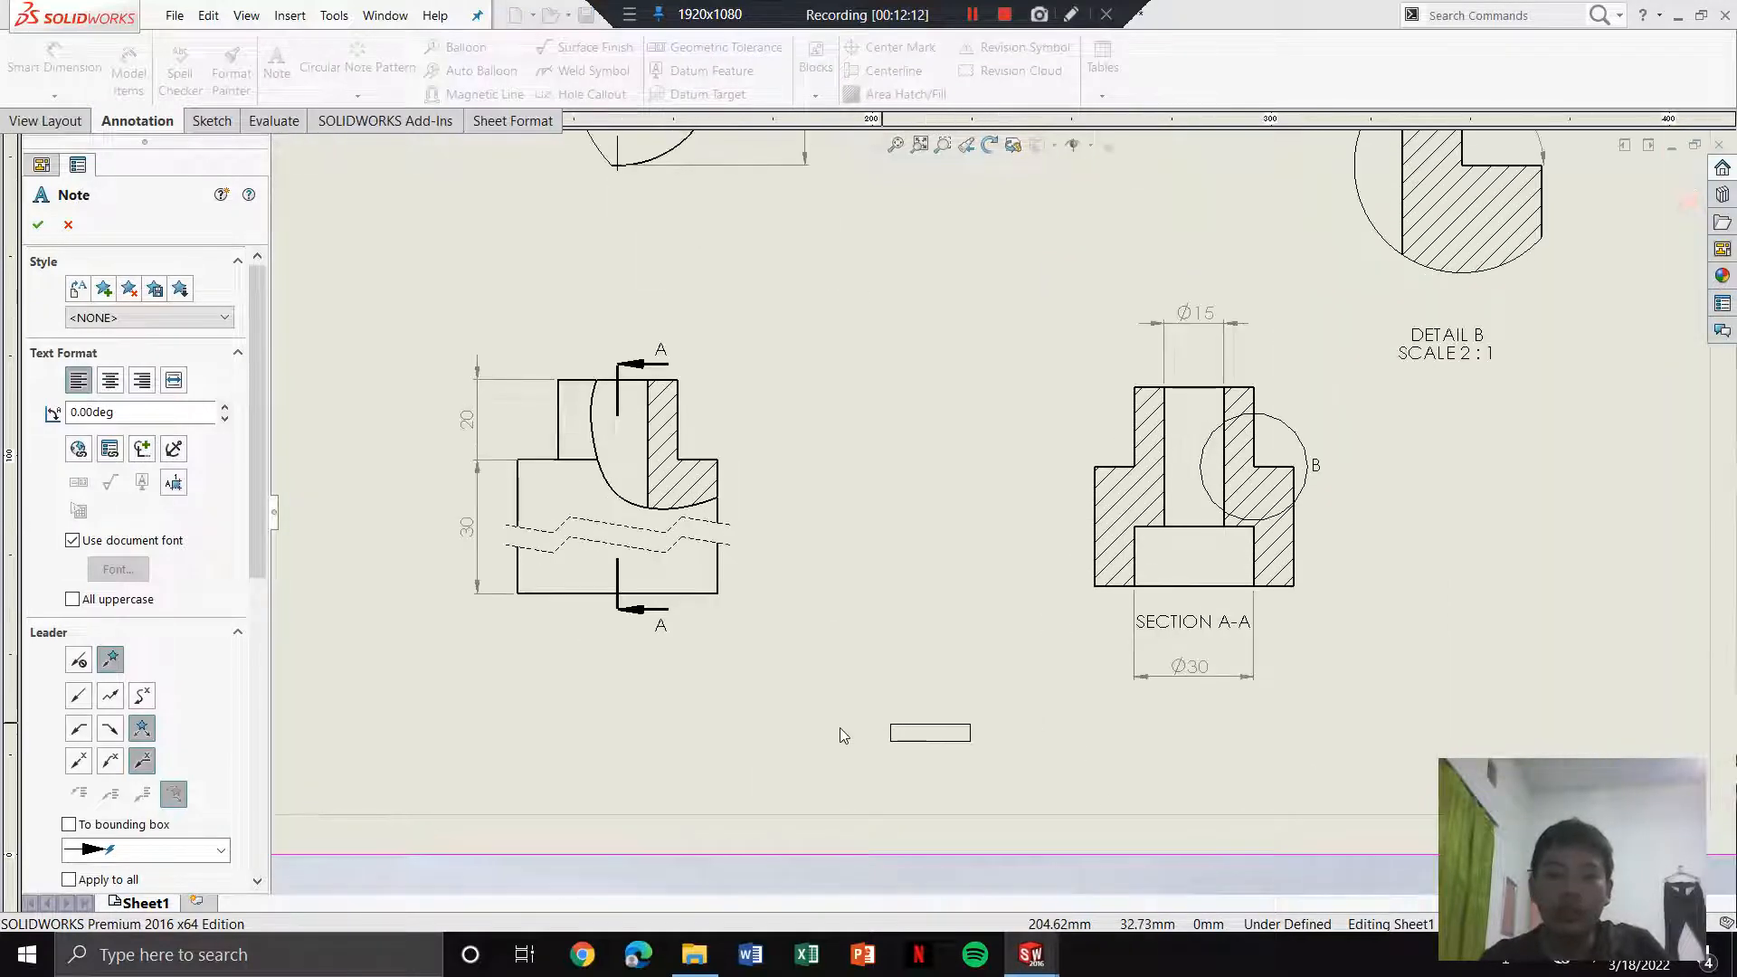
click(808, 731)
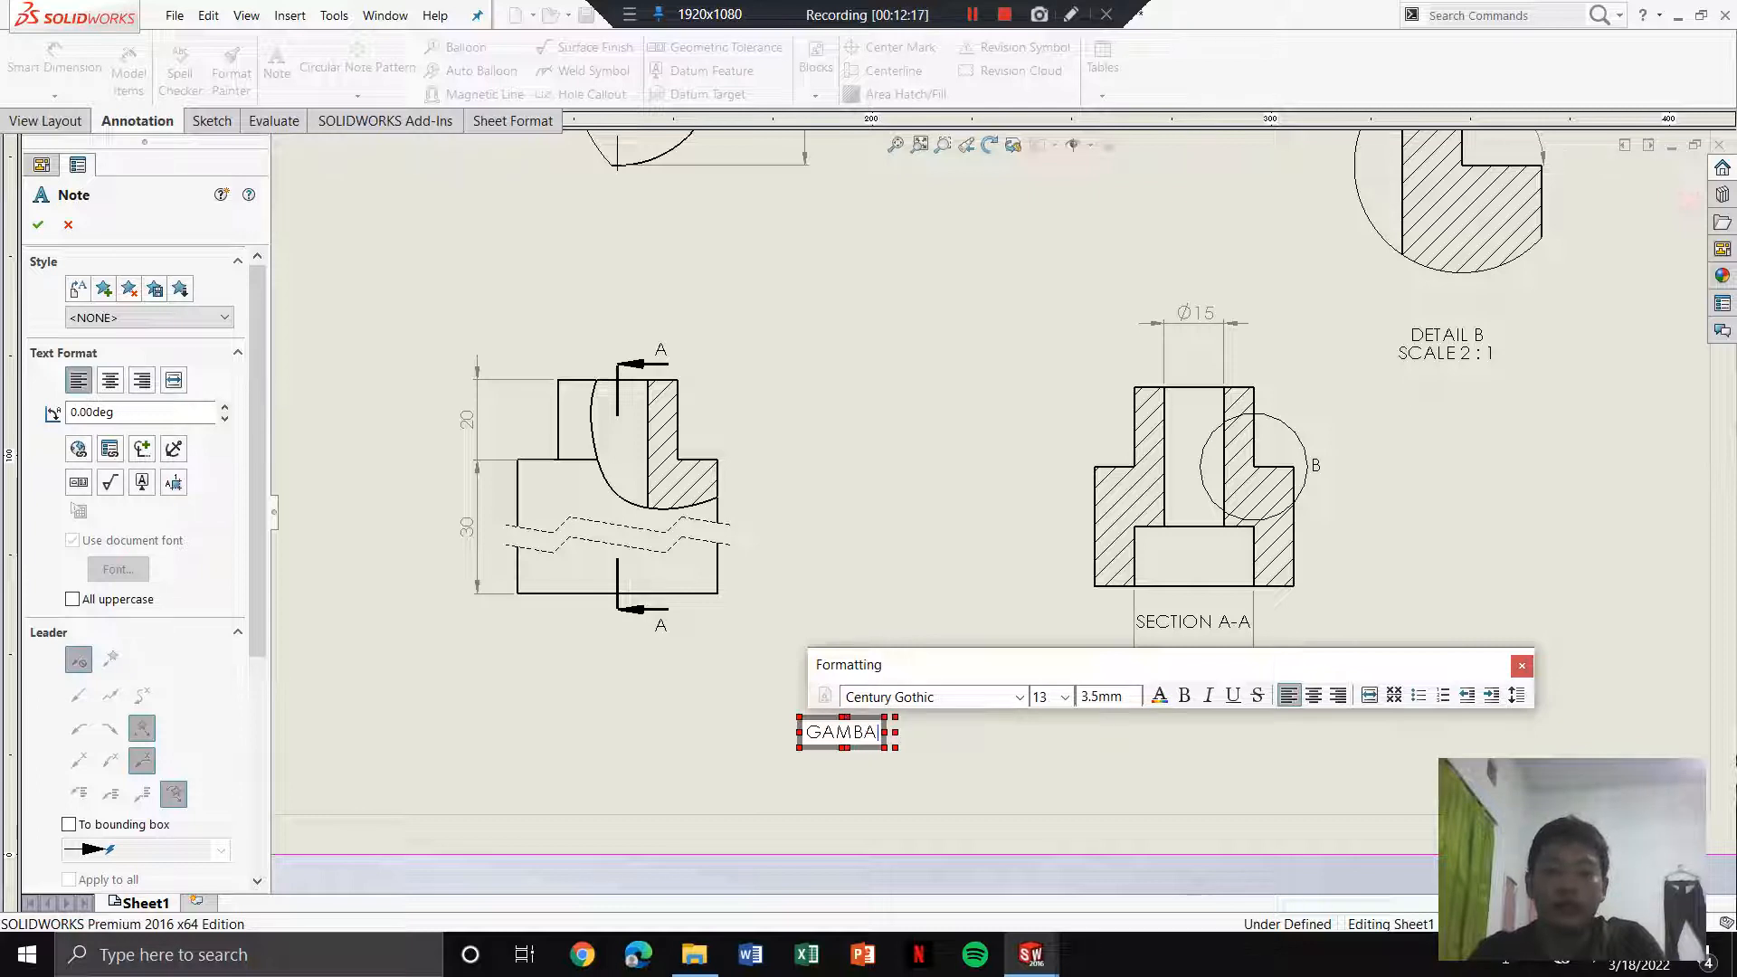
text(GAMBAR MESIN : DEKA)
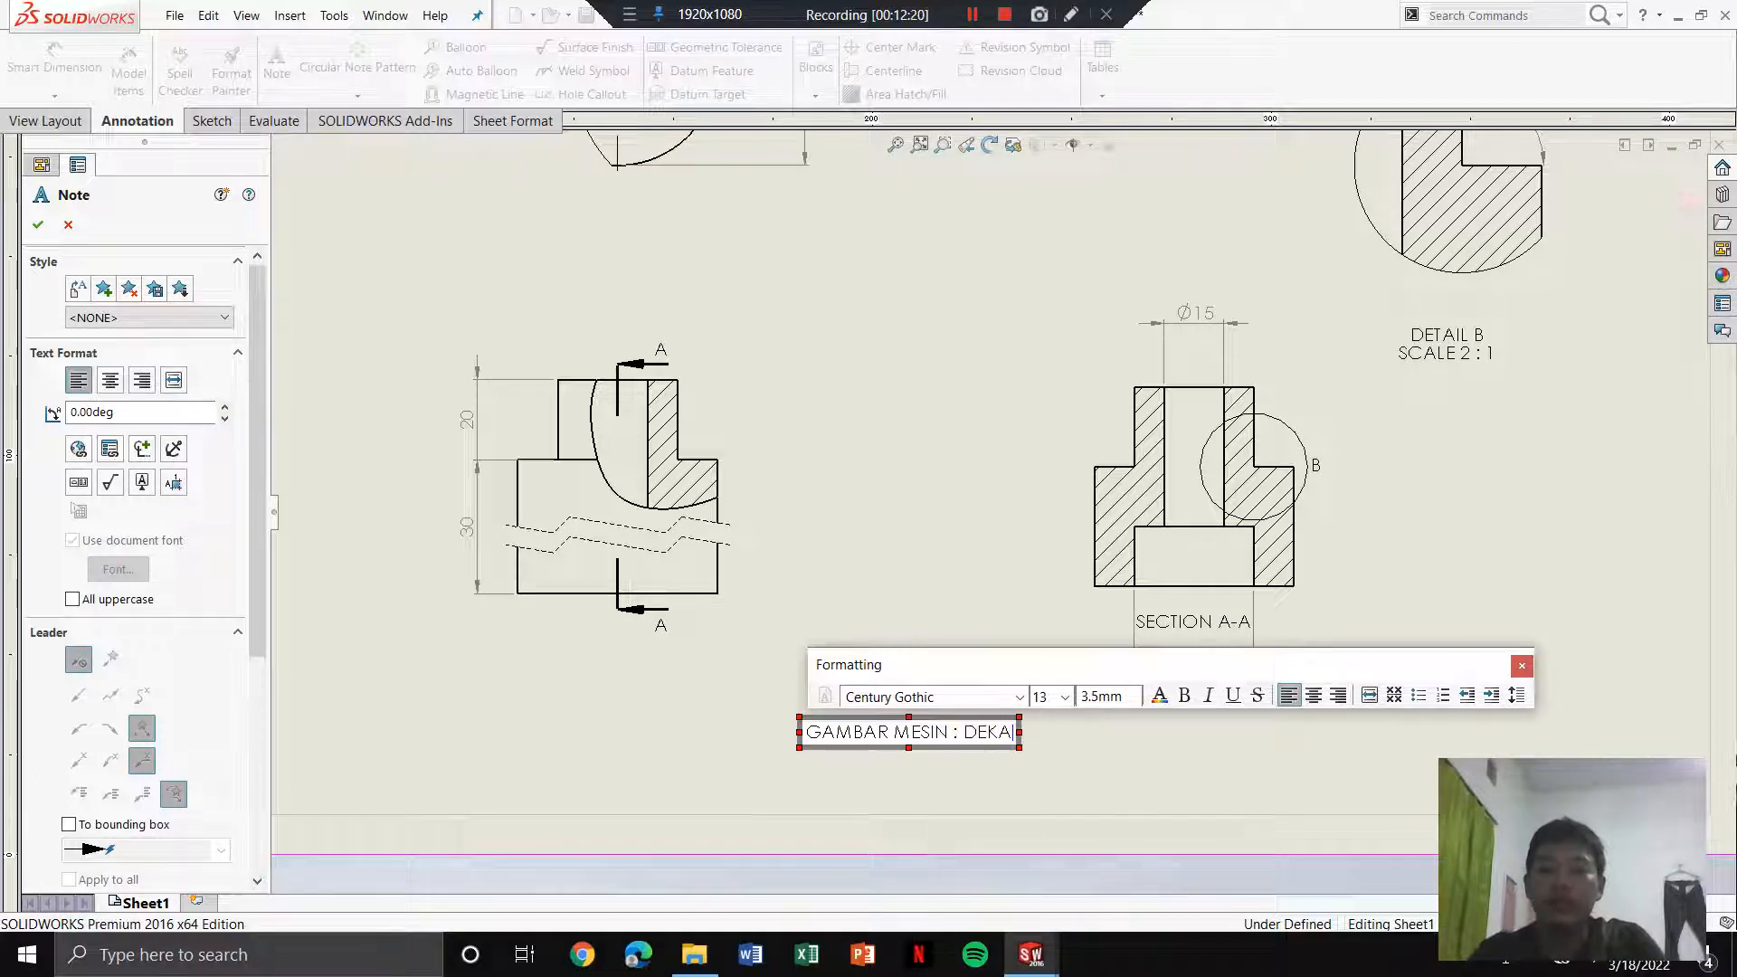
text( CHOU)
key(Escape)
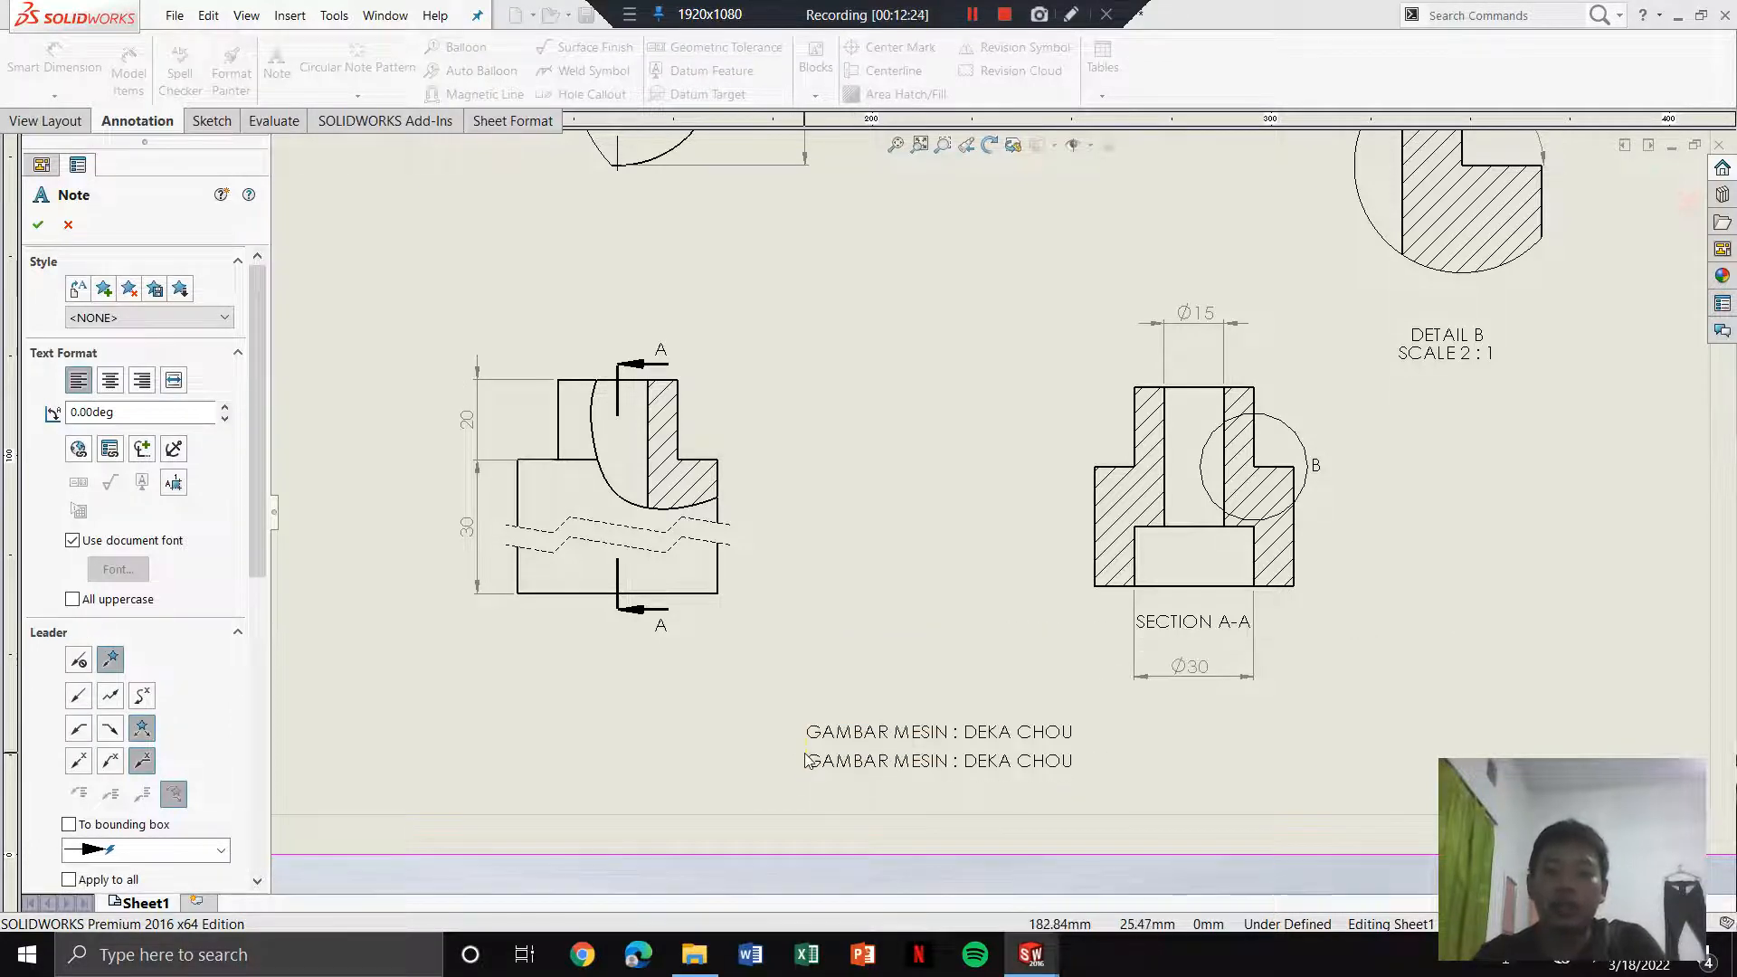
Step: Add a second note reading "DIGAMBAR :" followed by the drafter's name, in line with the first note
click(1158, 731)
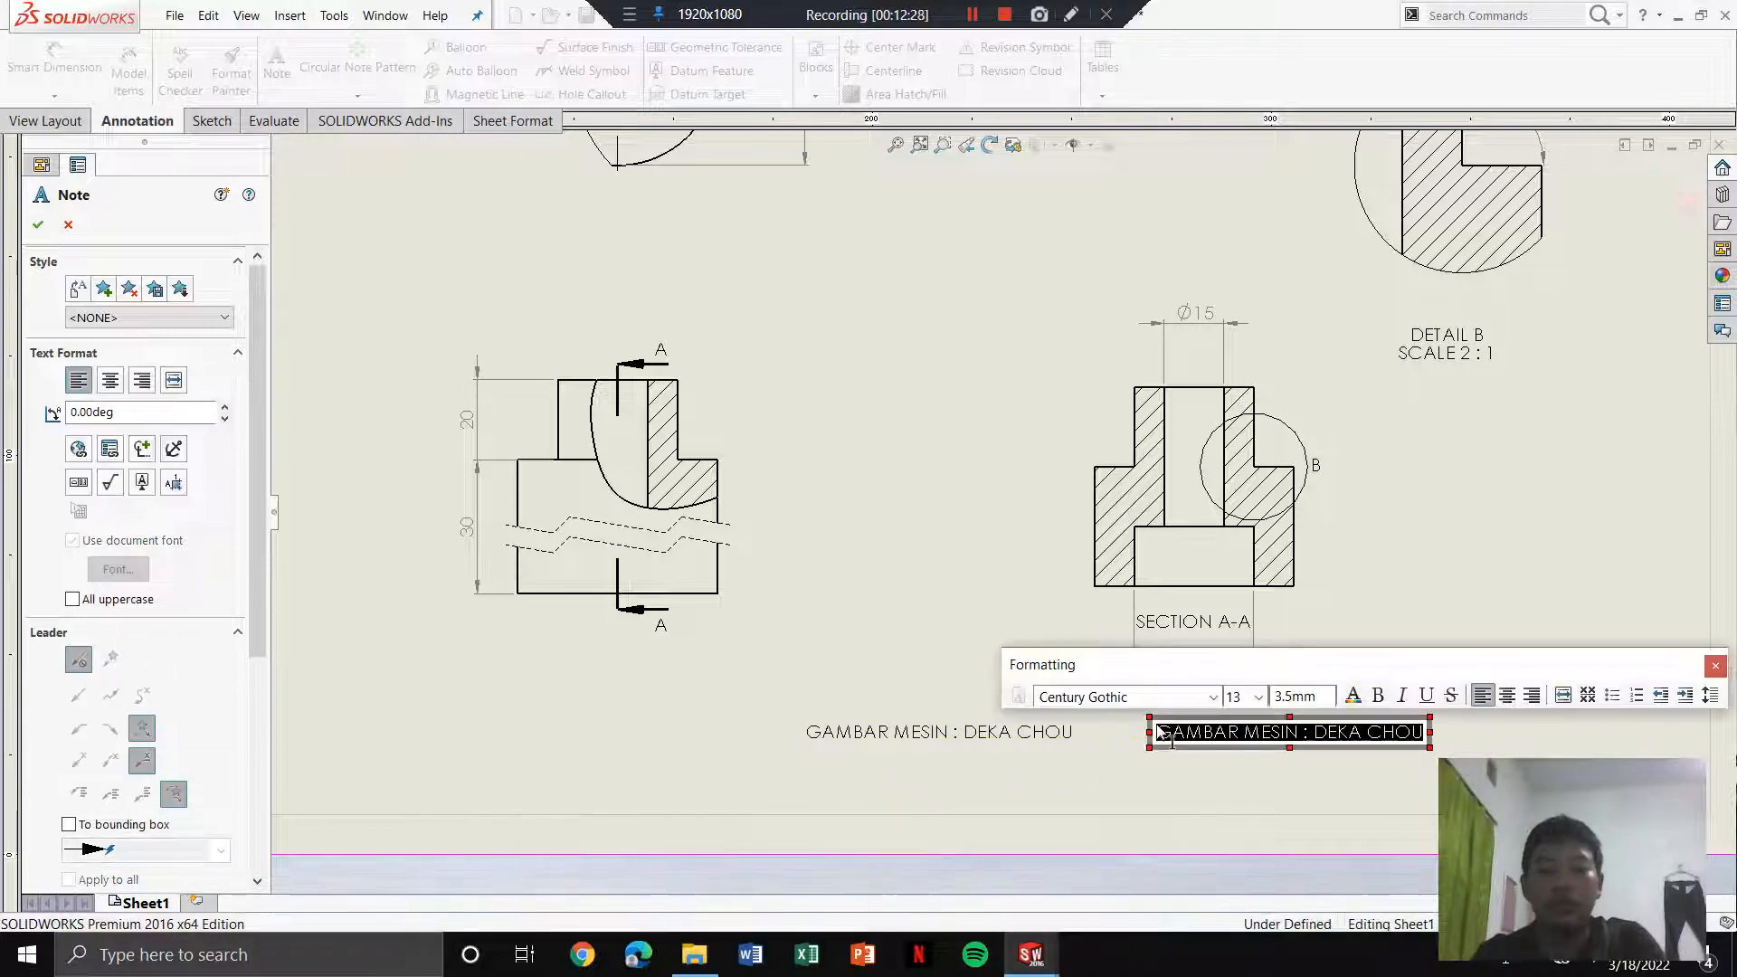
text(DIGAMBAR : D)
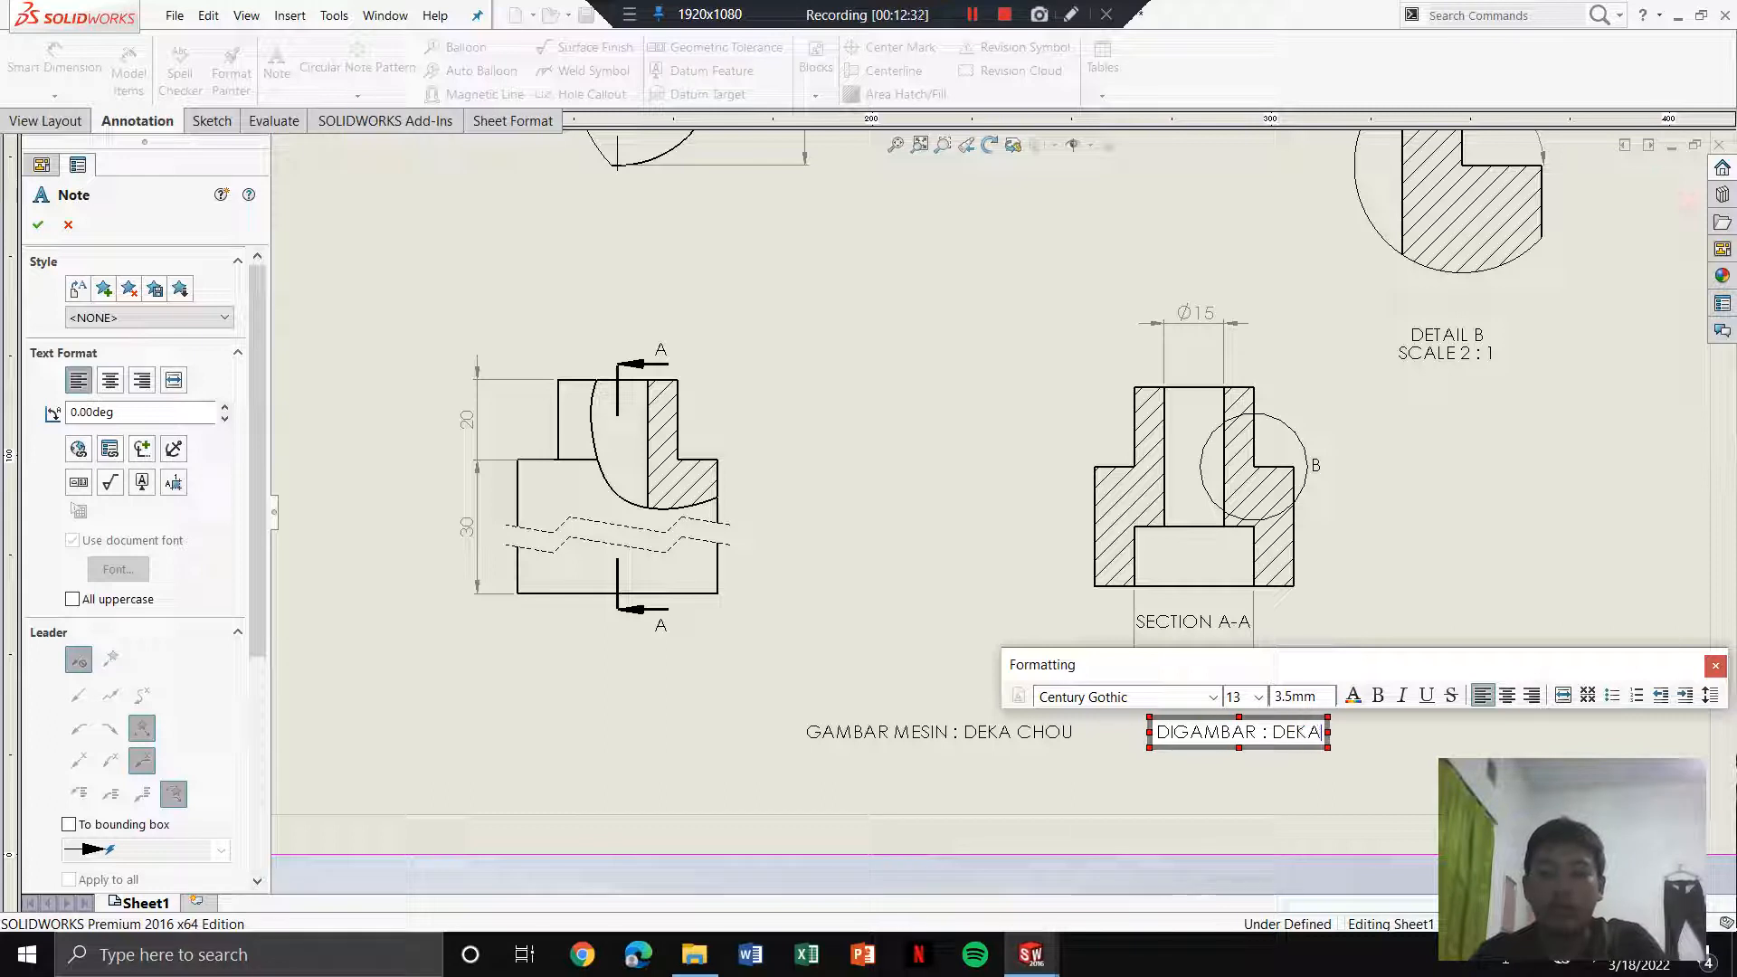
key(Escape)
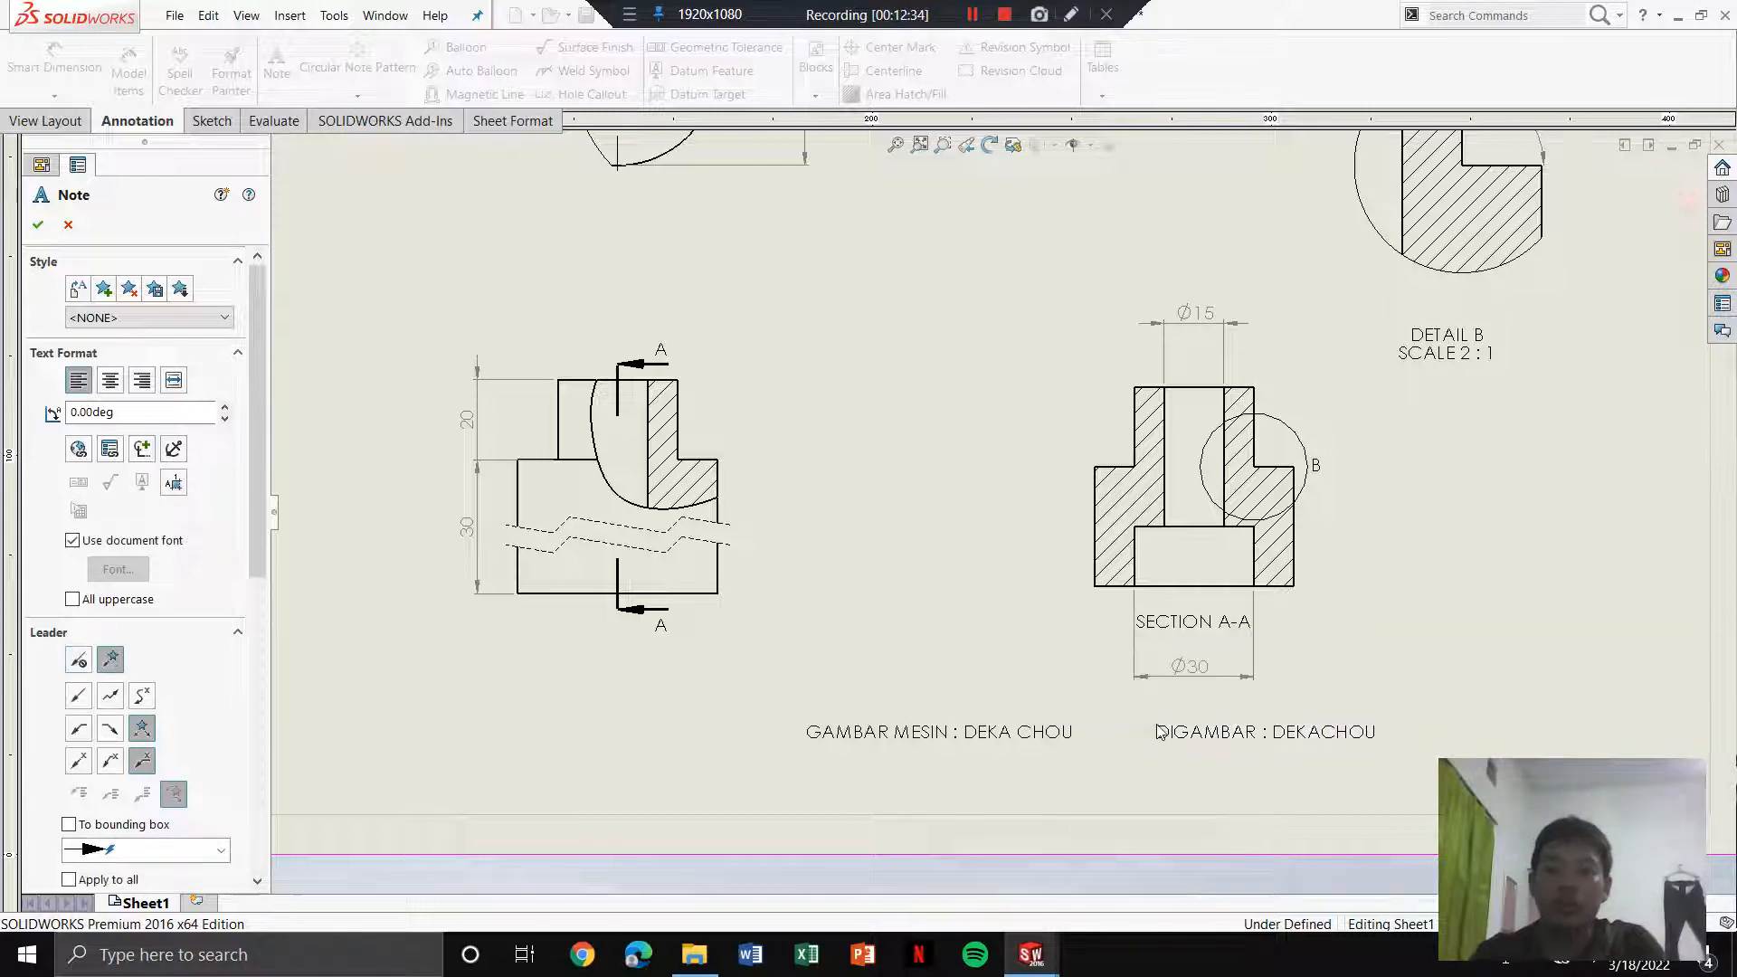
key(Escape)
scroll(1073, 703, up, 2)
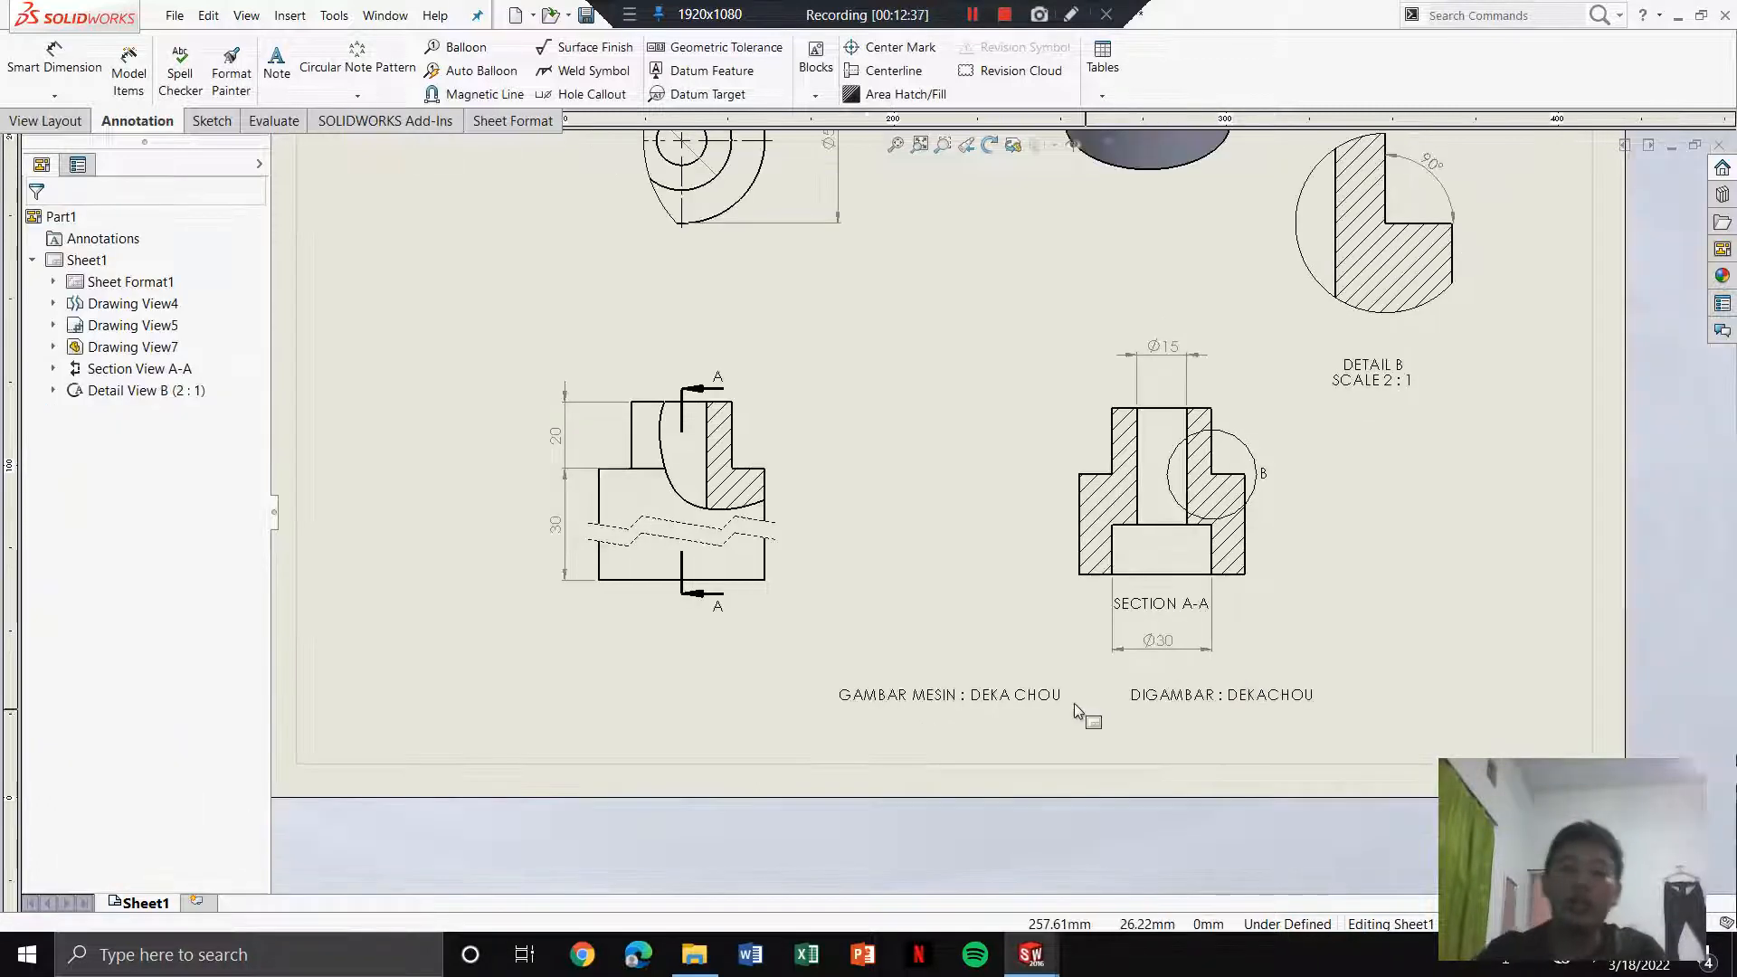
scroll(737, 322, up, 1)
scroll(880, 233, up, 1)
scroll(868, 226, up, 2)
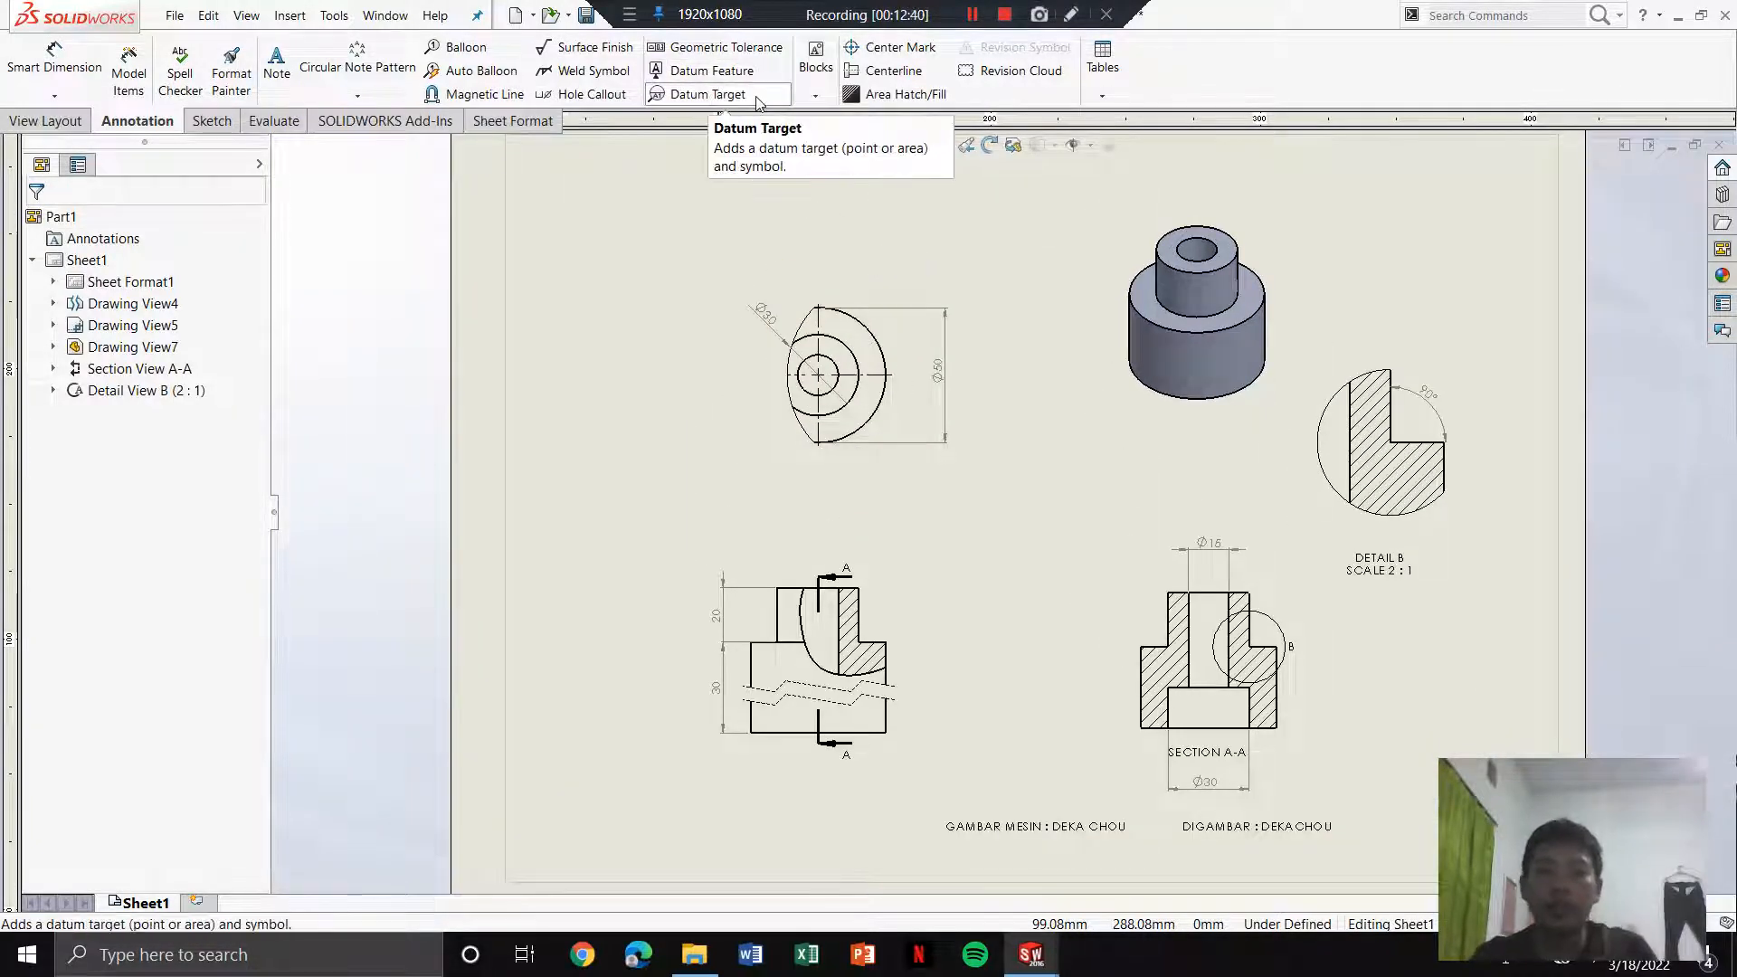
click(594, 47)
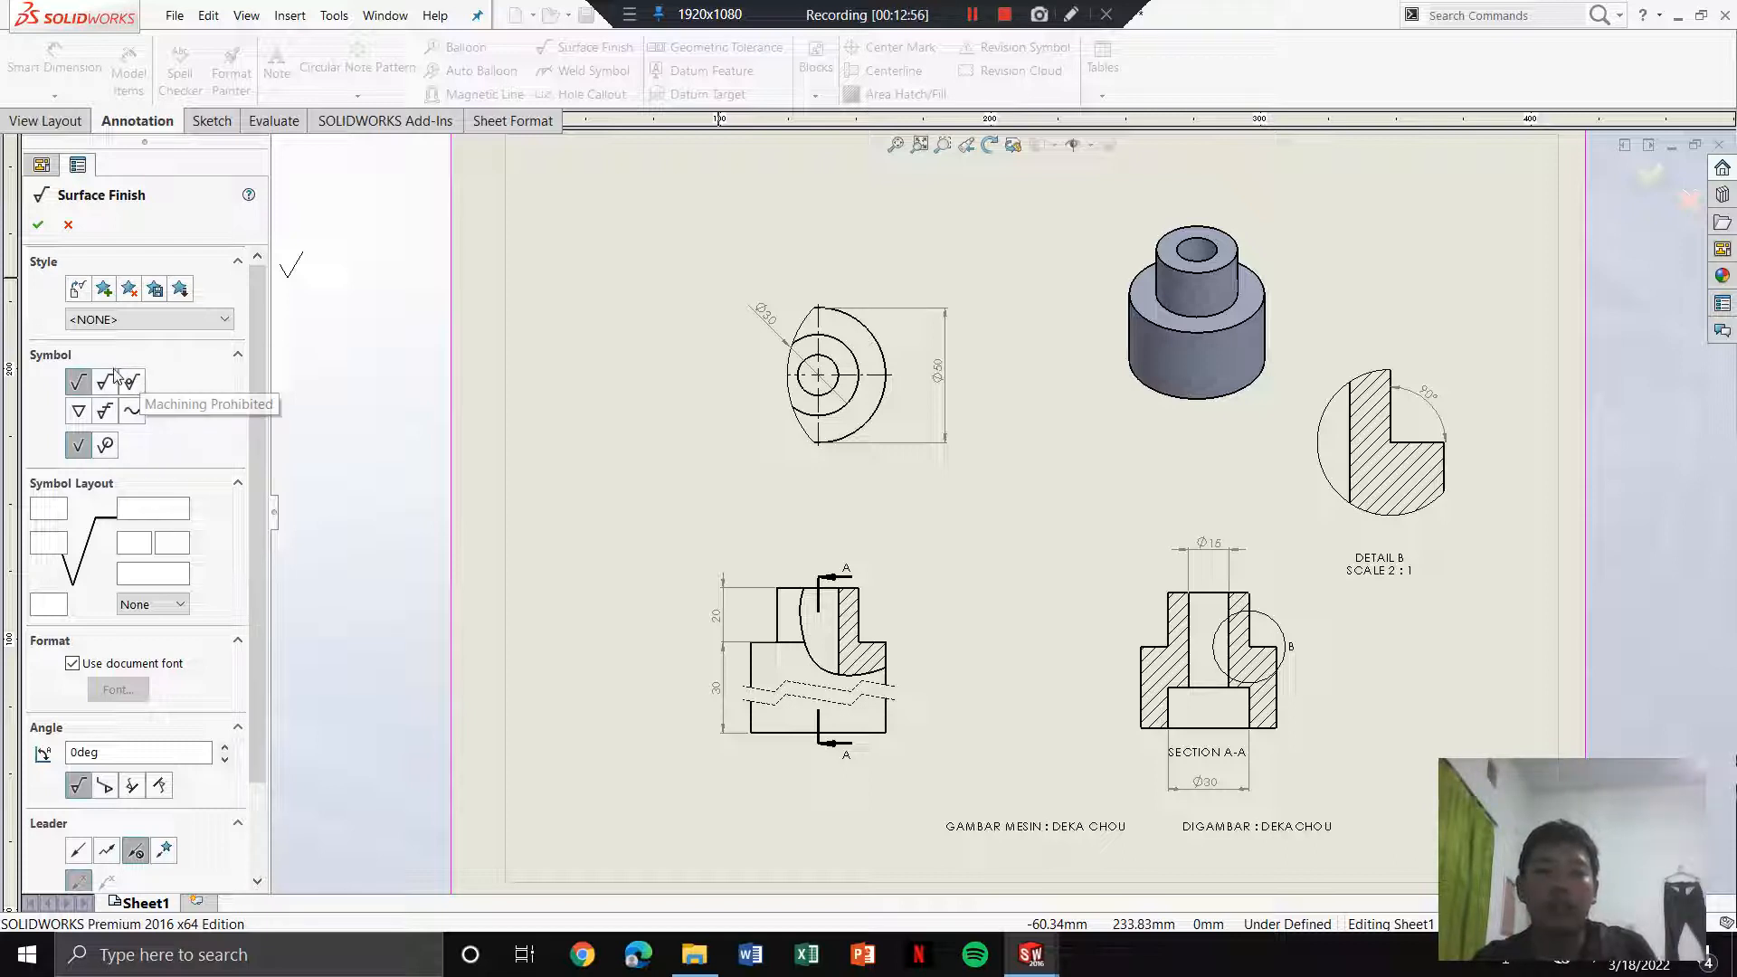
click(103, 382)
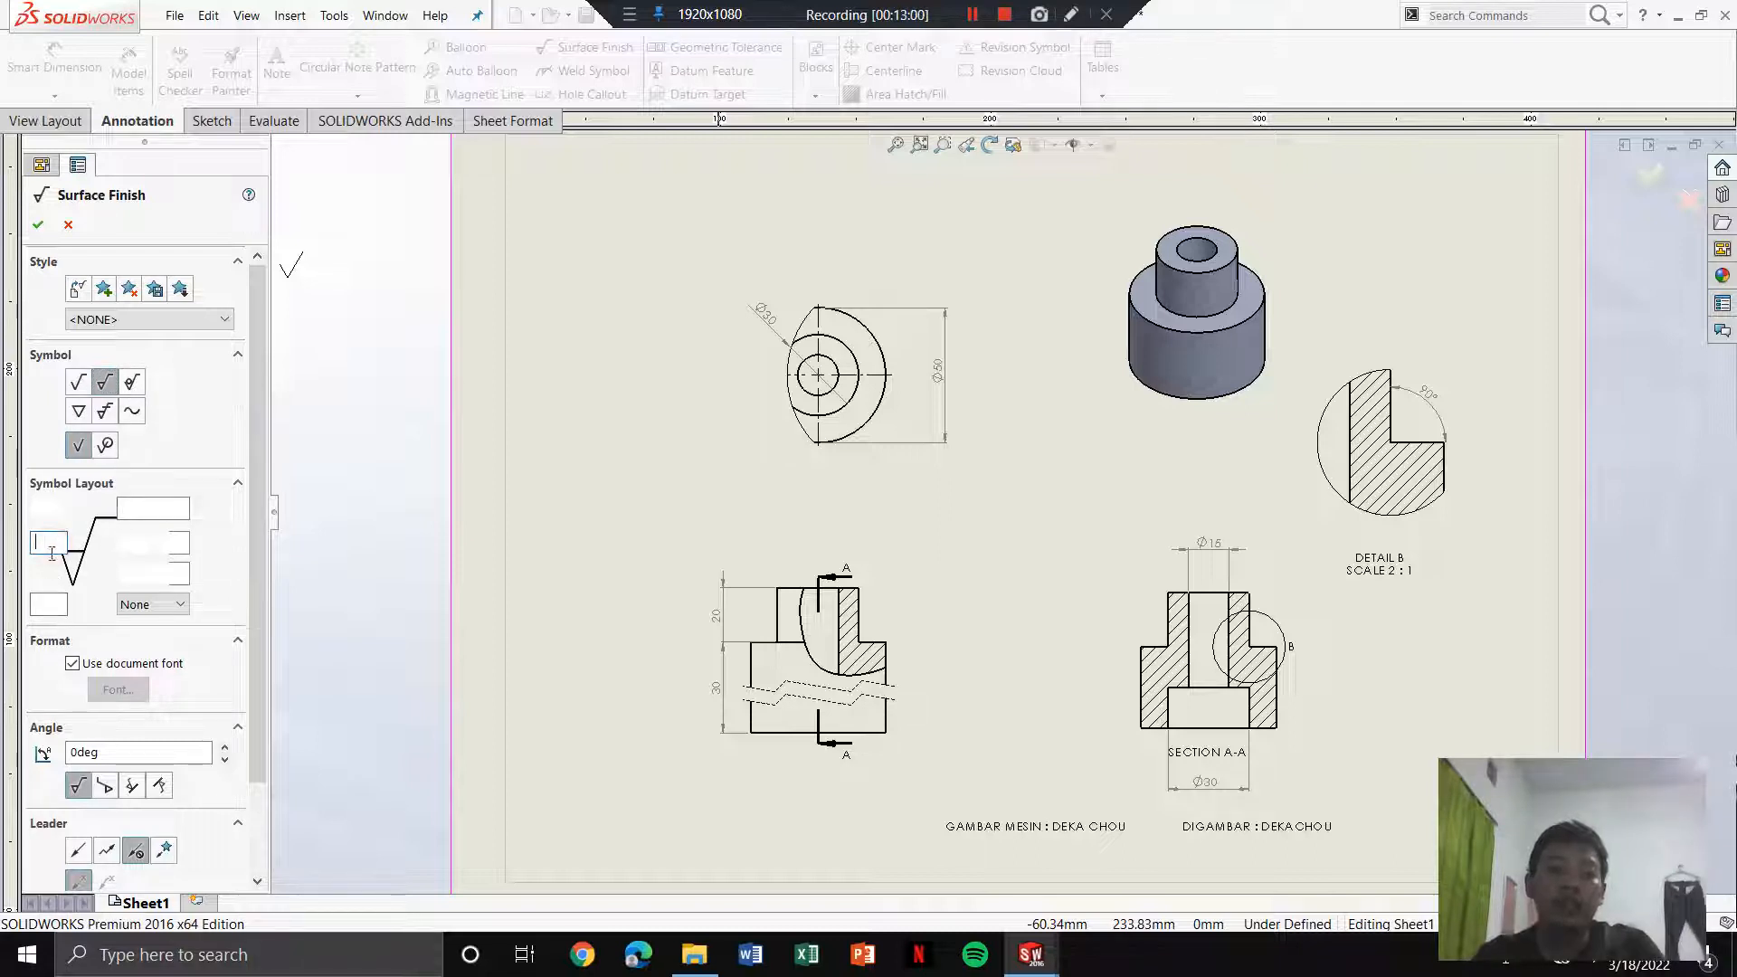
key(Escape)
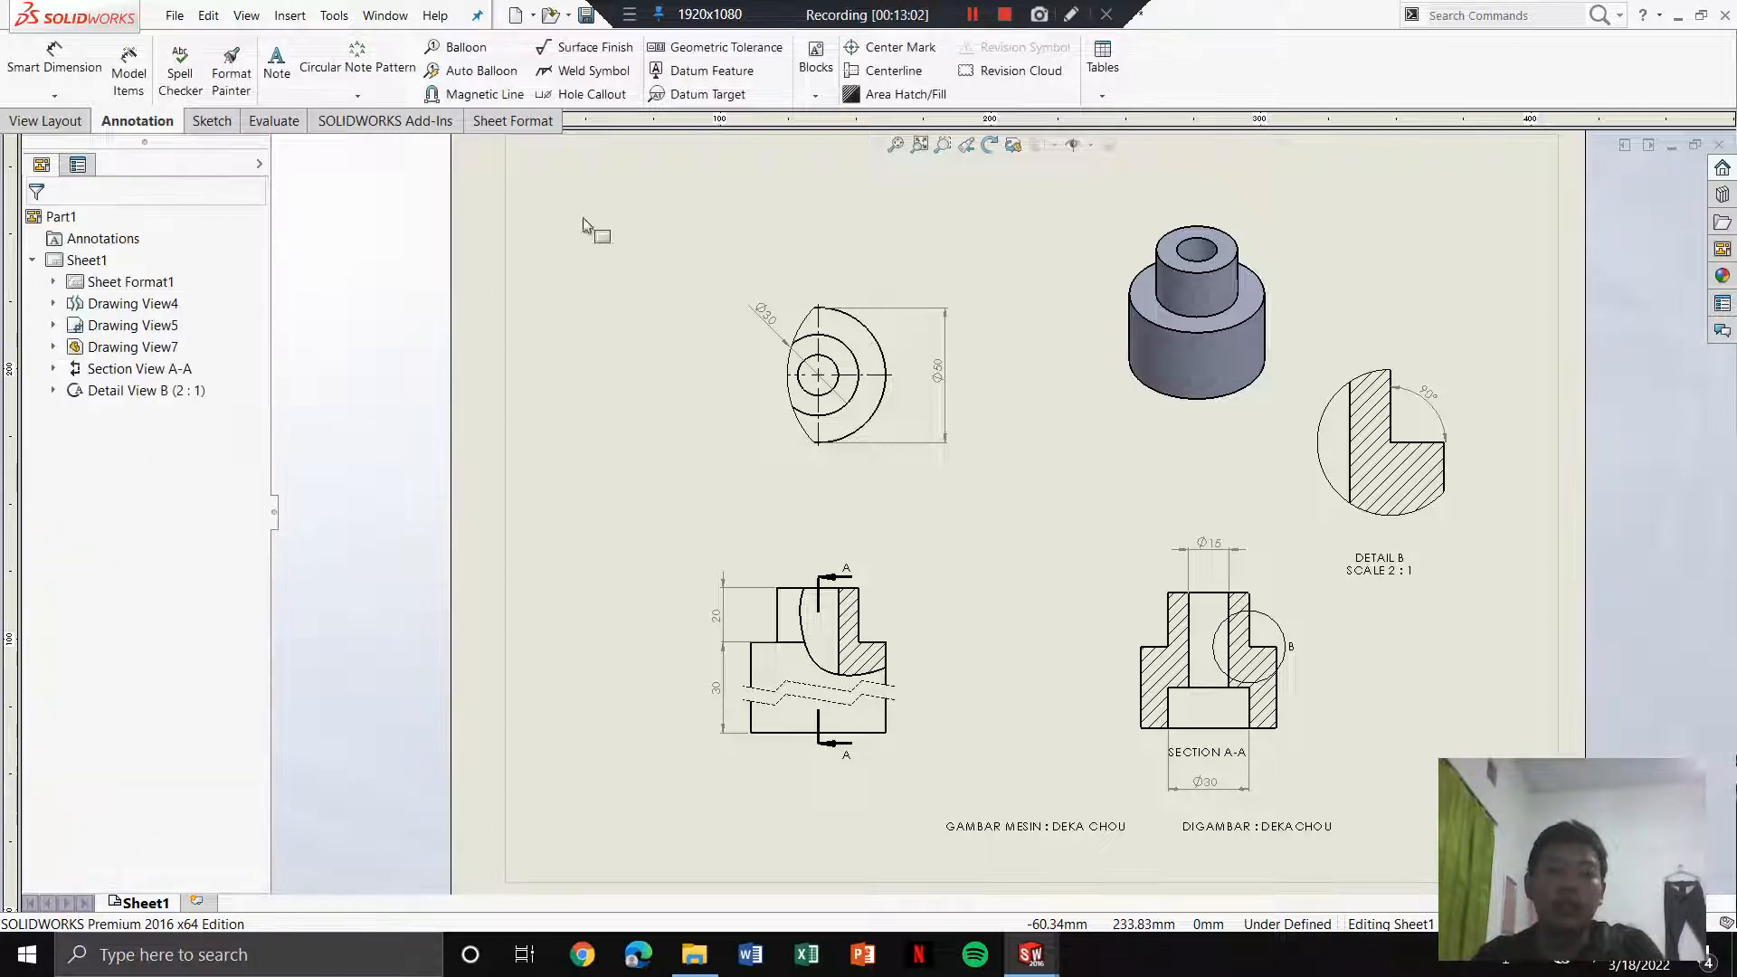
Step: Set up a machining-required surface finish symbol with roughness N6, machining allowance 2 and production method "Milling"
click(597, 49)
click(107, 384)
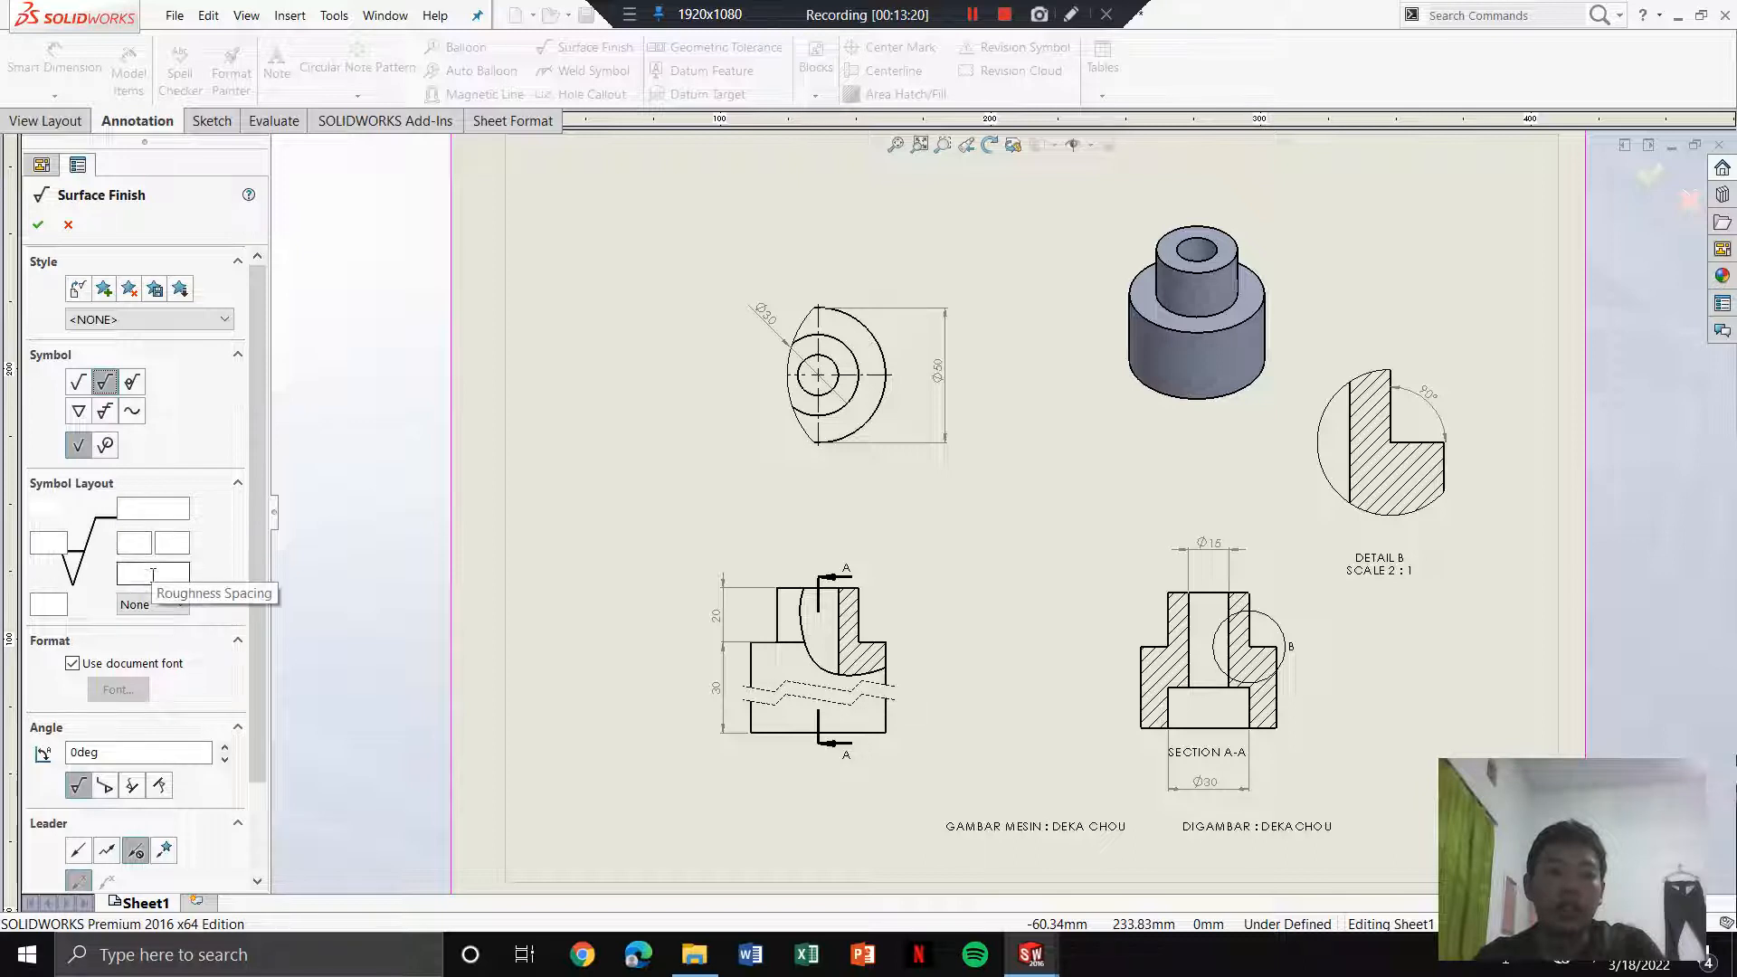
click(54, 543)
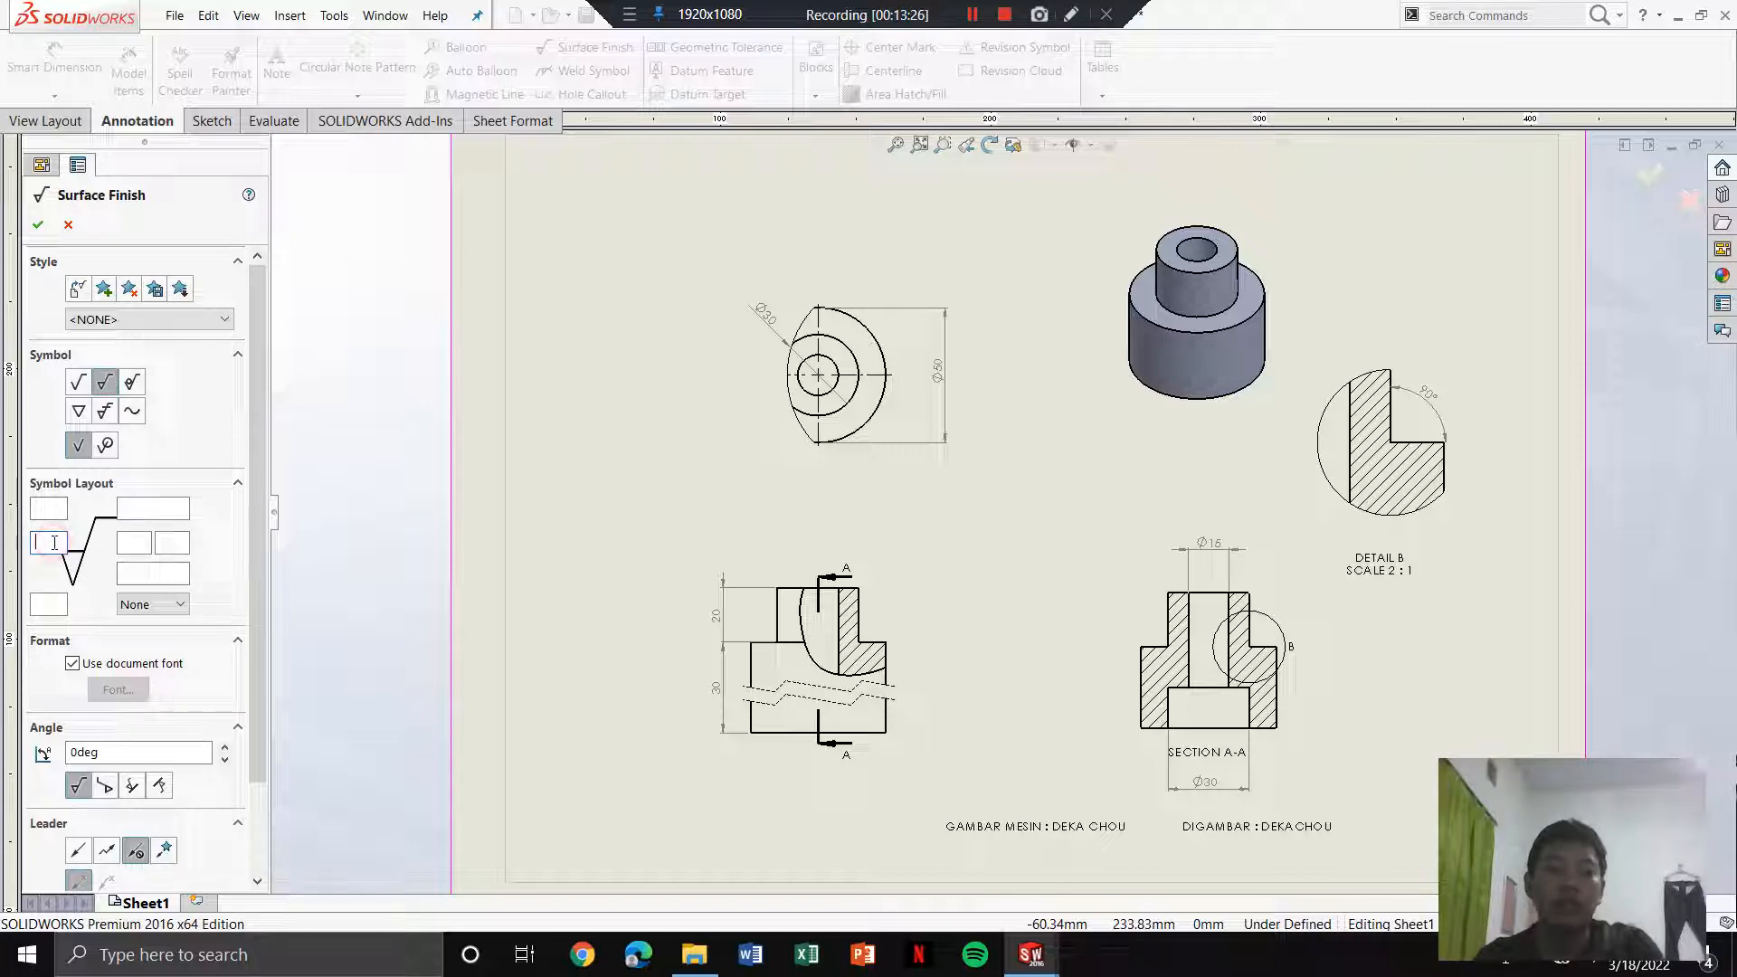
text(N6)
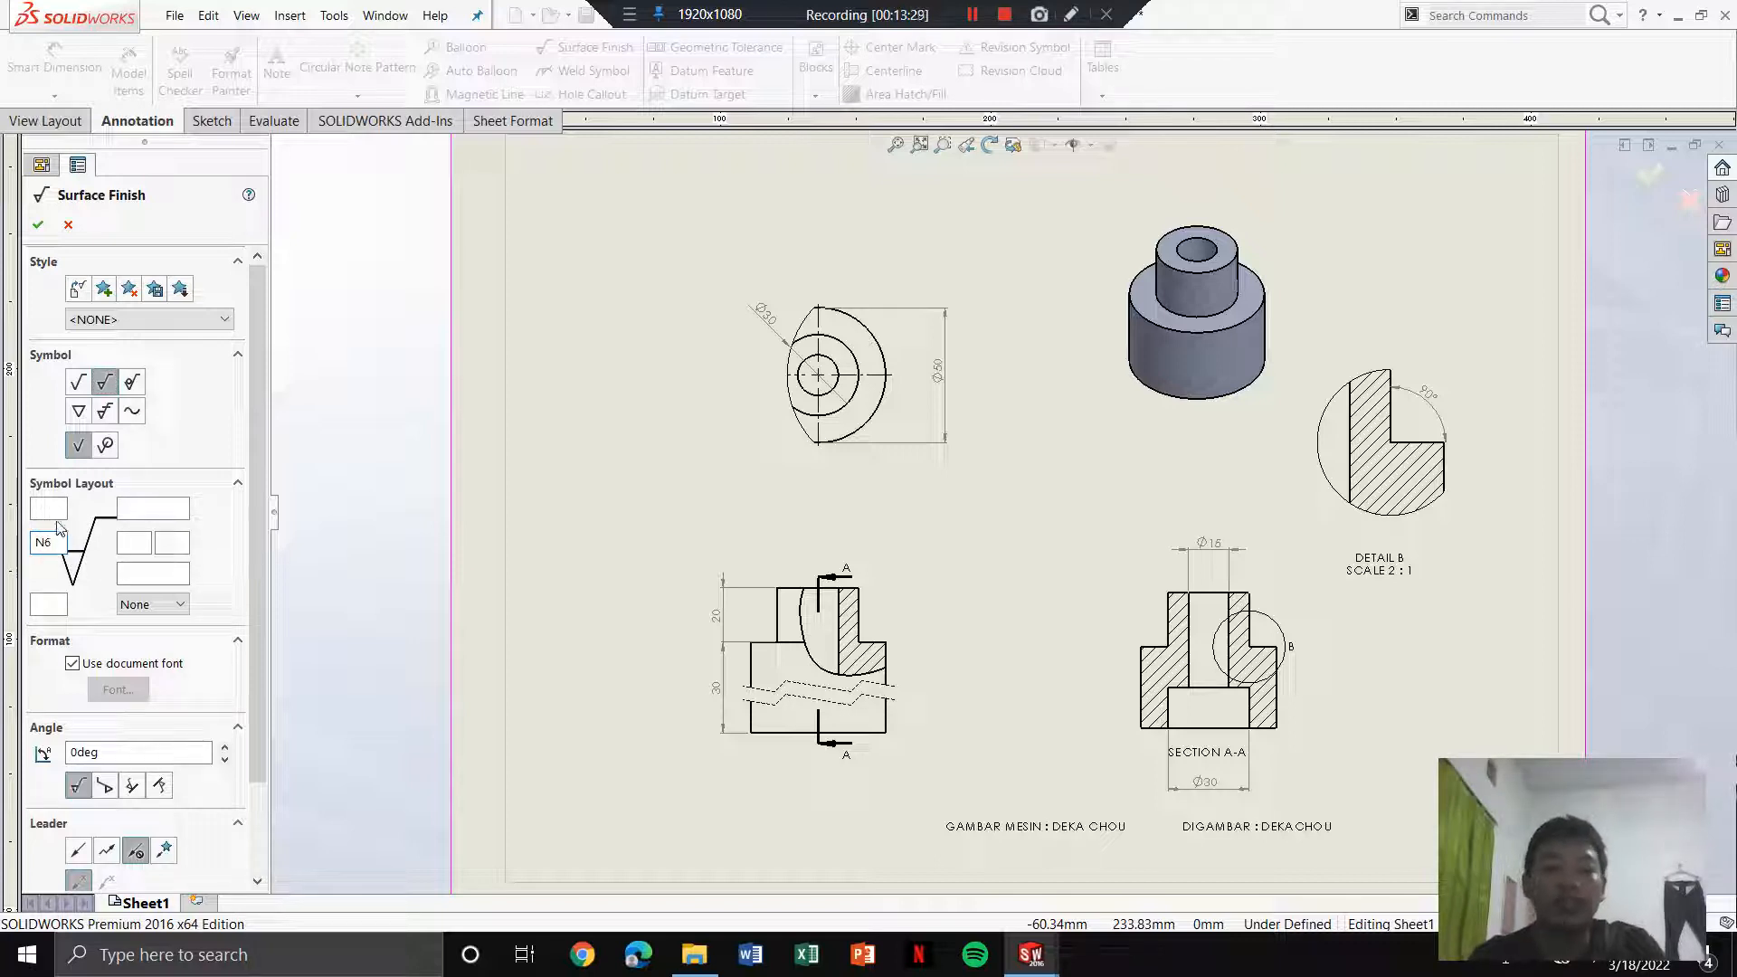
text(2)
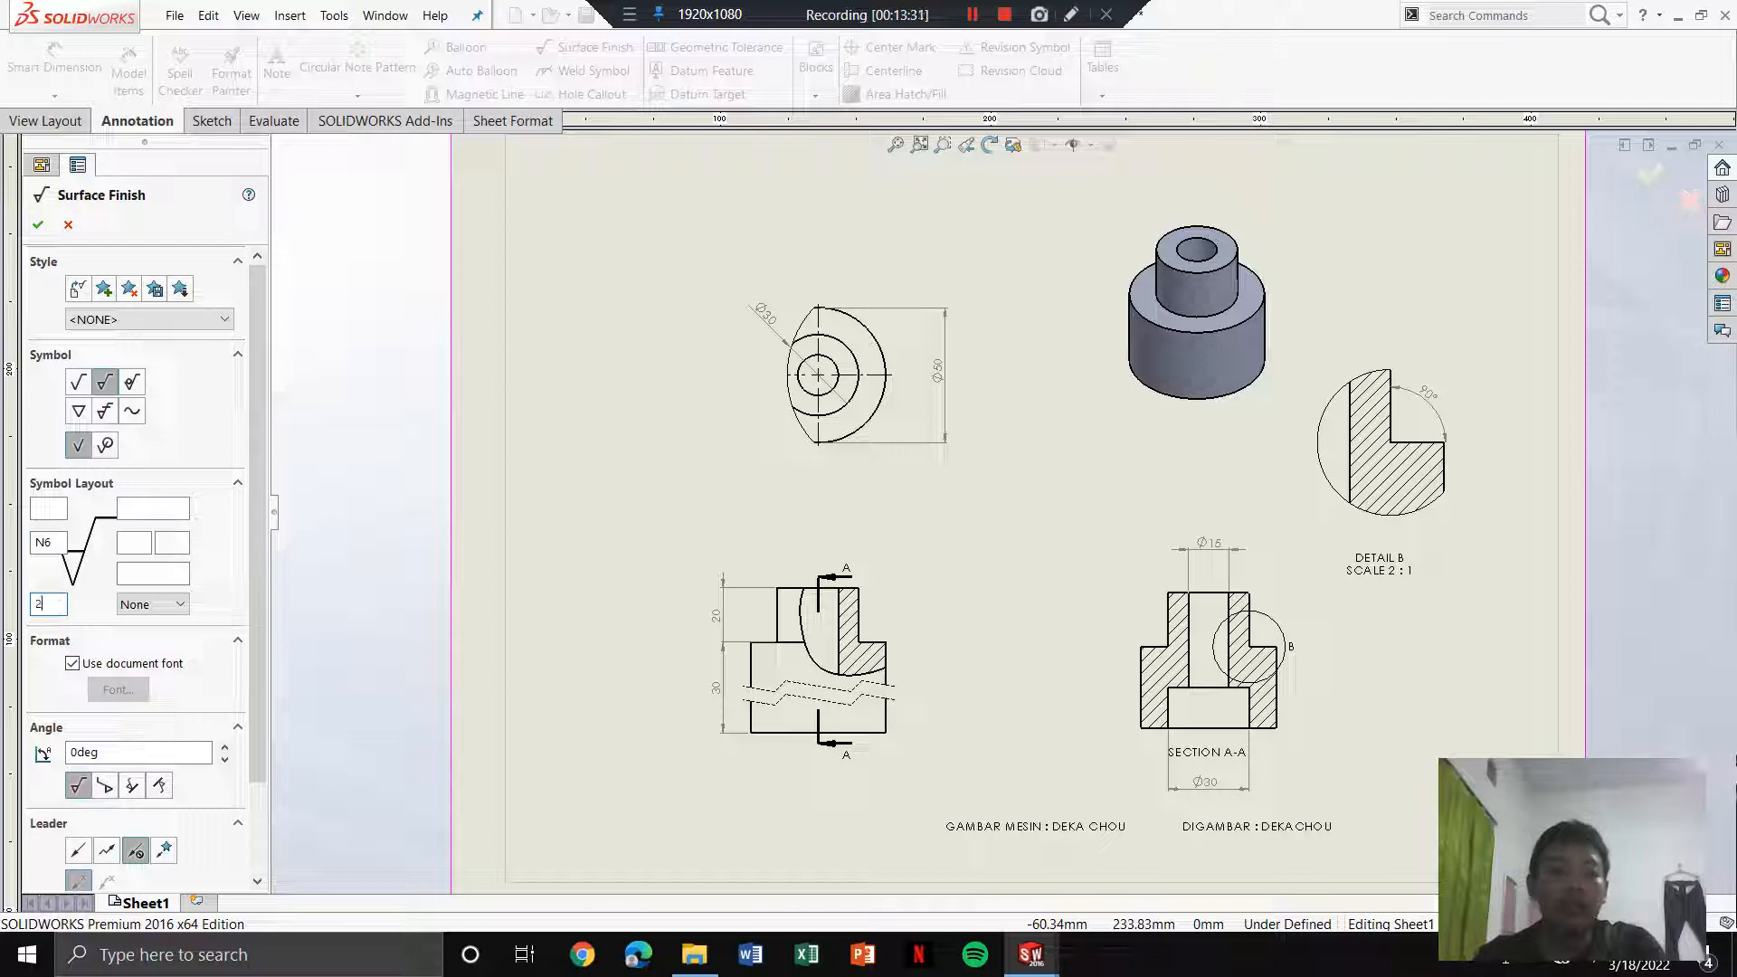
click(173, 510)
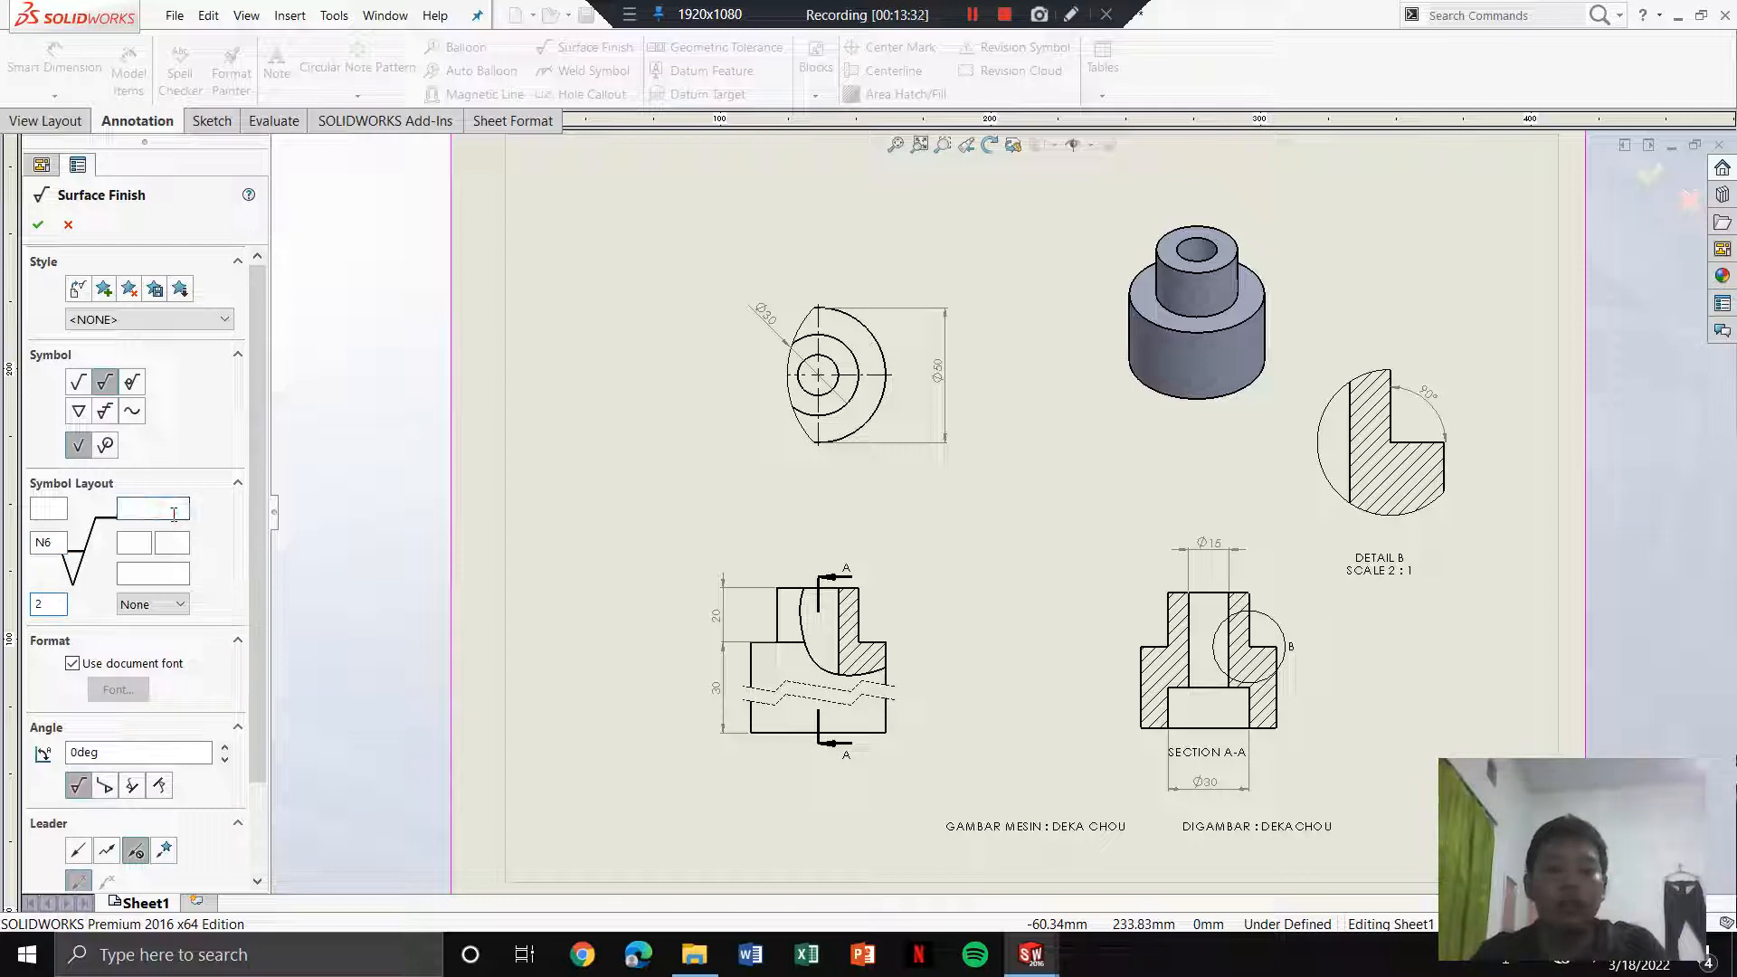
text(Millin)
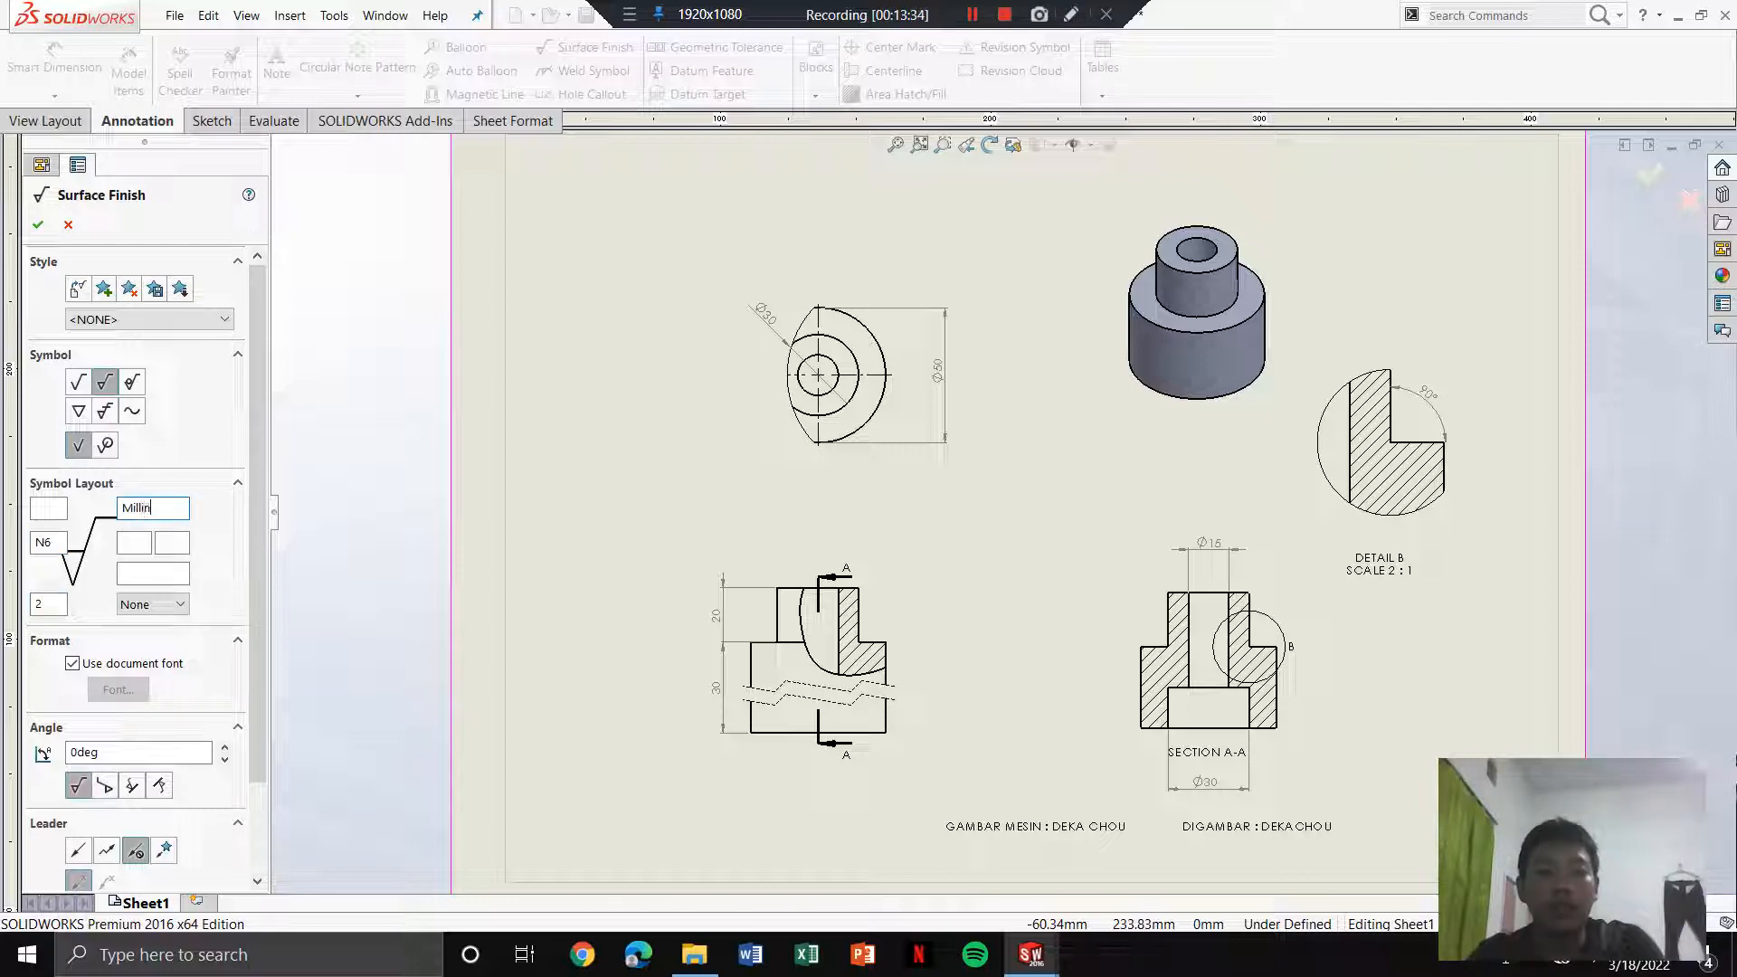
text(g)
Step: Give the surface finish symbol a sampling length of 2,5, the other roughness value "(R1 : 0.4)" and a Perpendicular lay direction
click(132, 537)
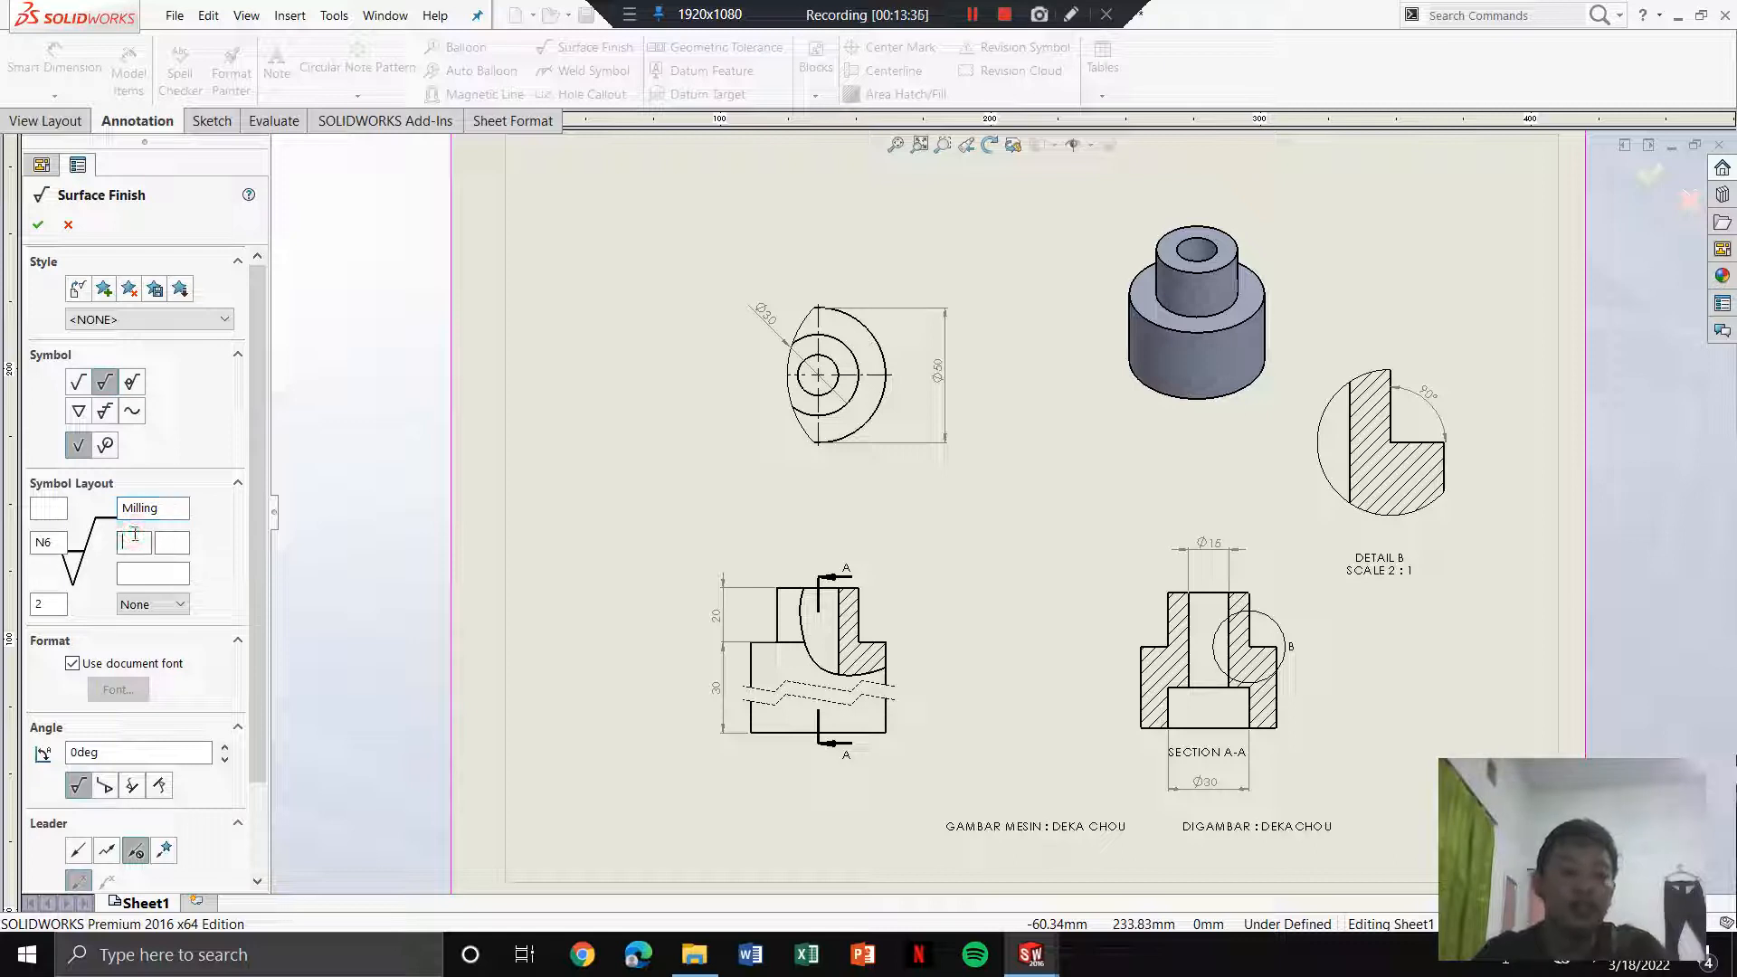
text(2,5)
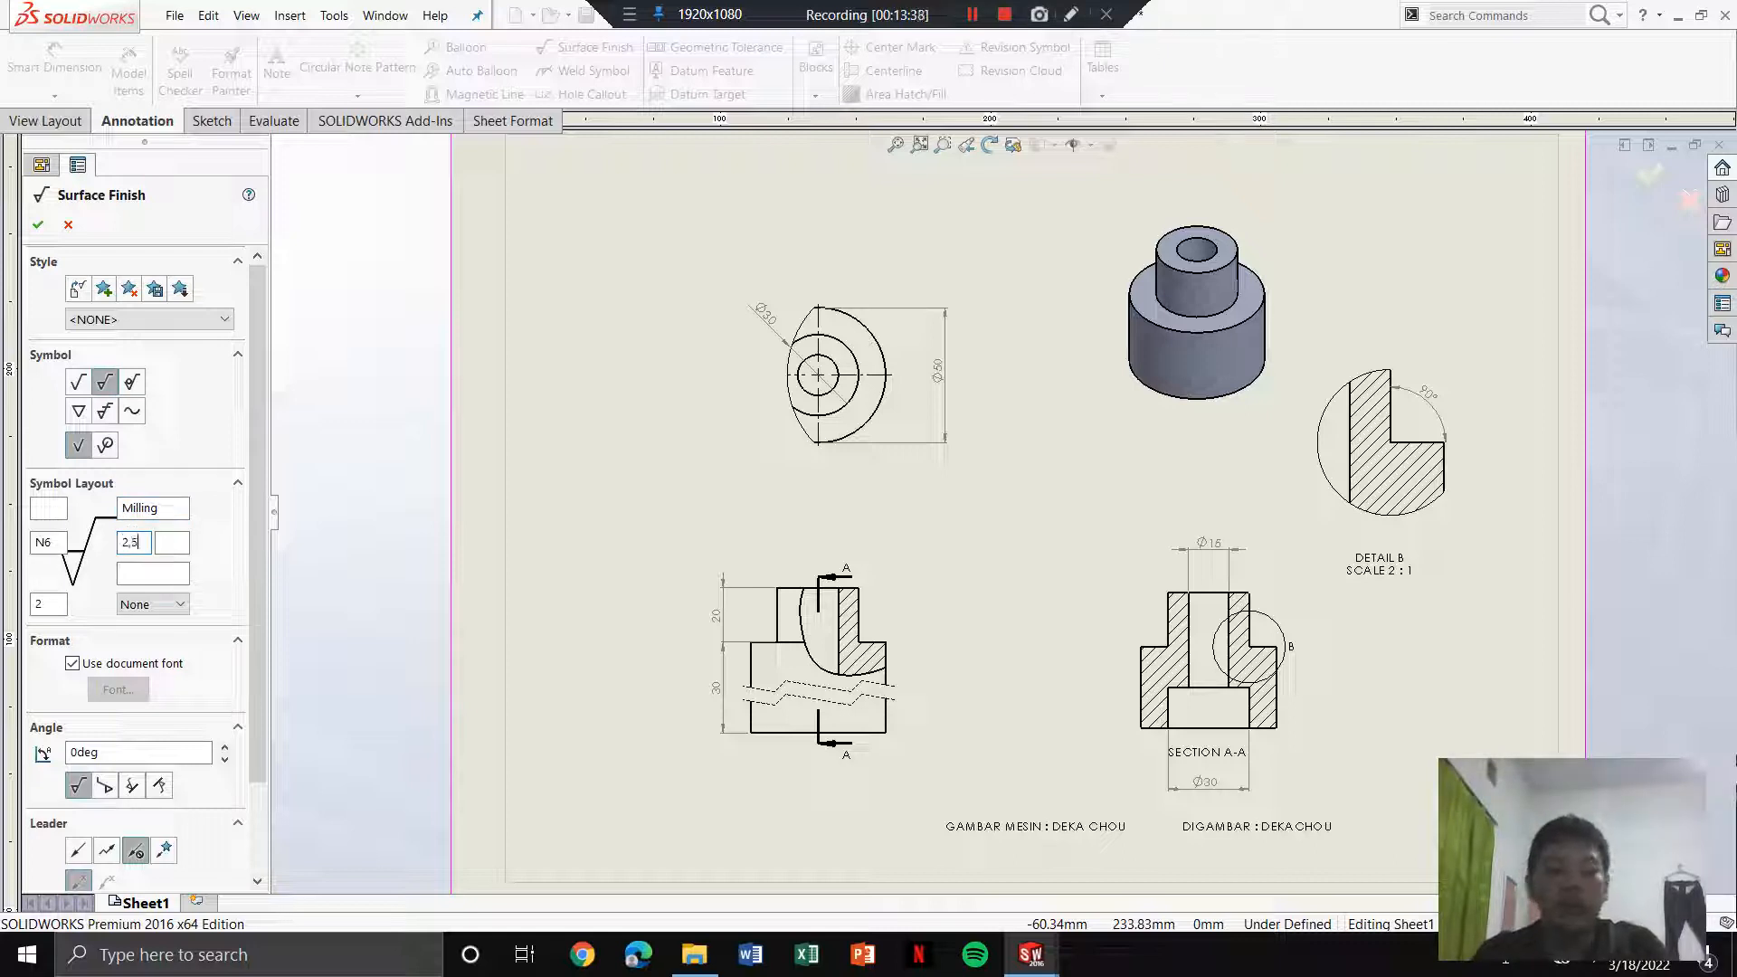
click(180, 544)
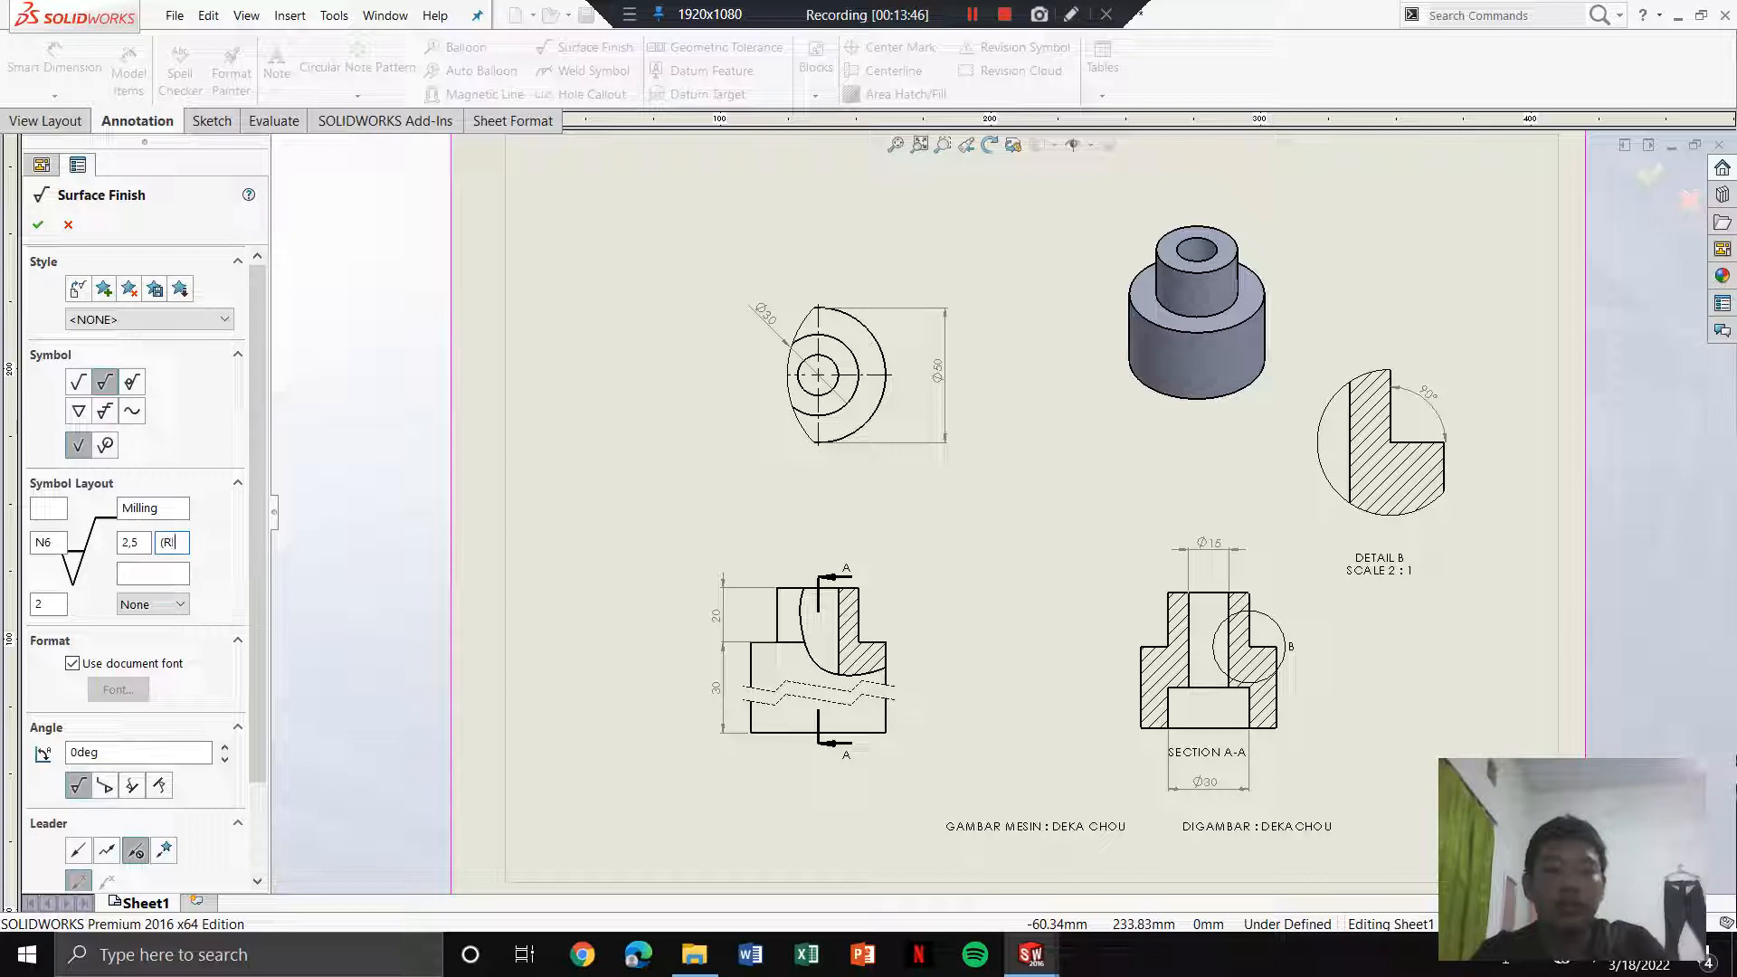
text((R1)
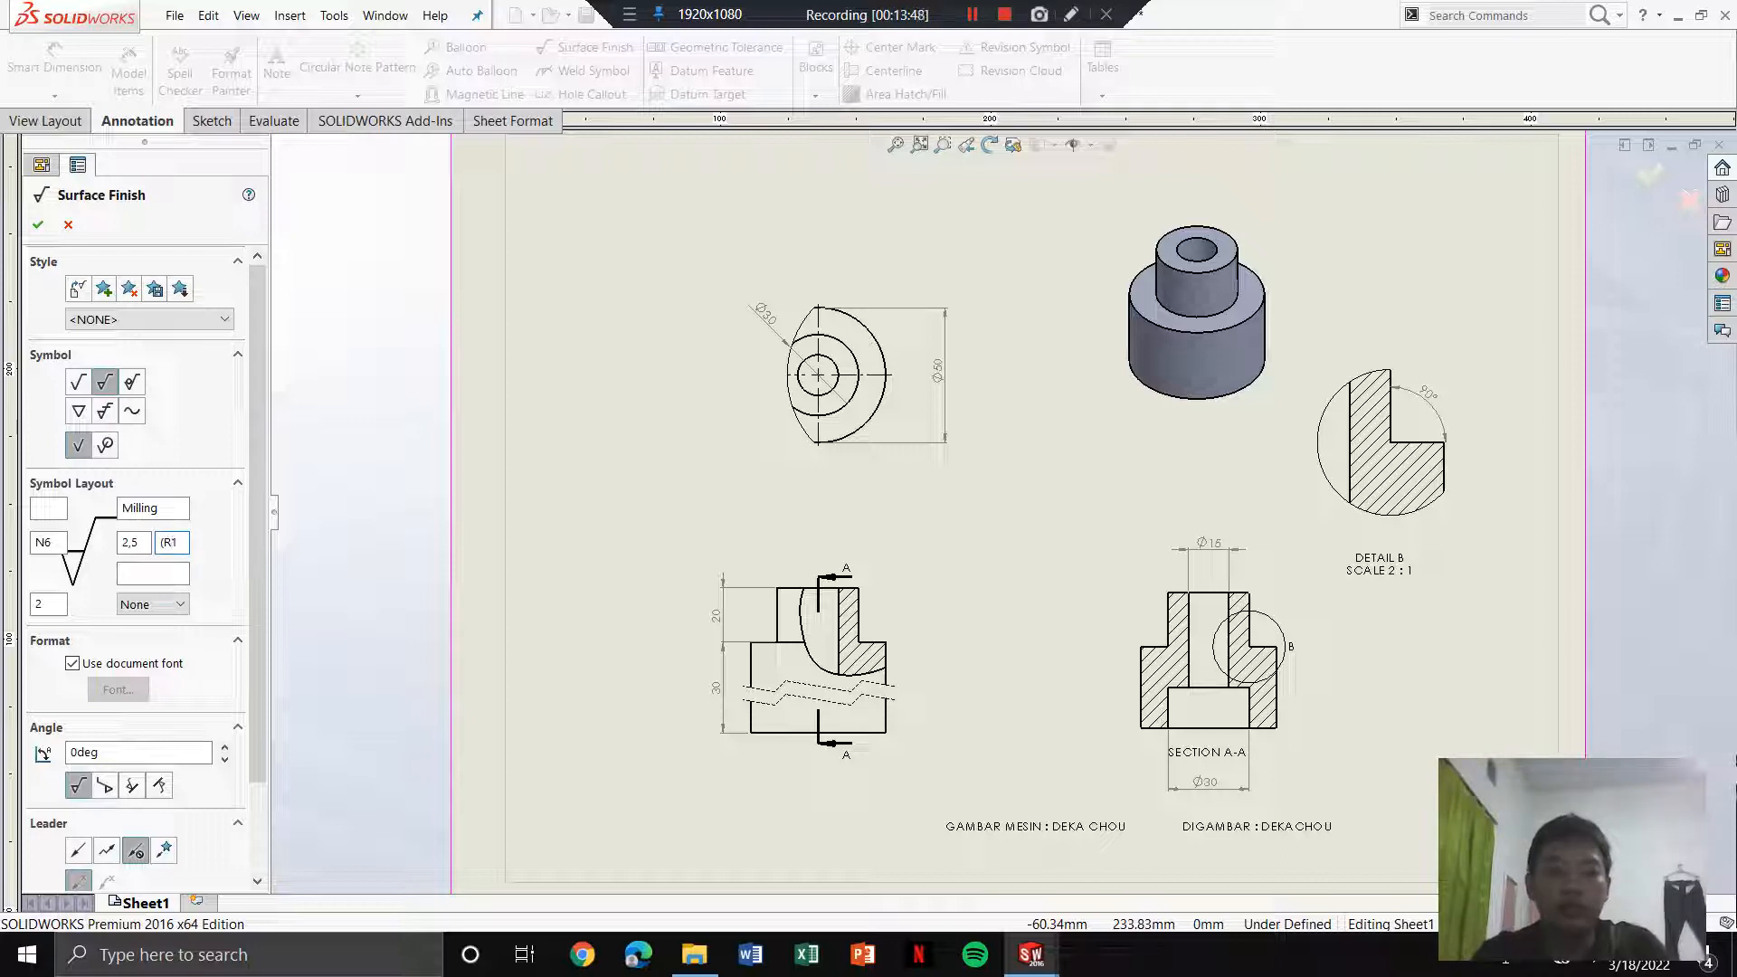
text( : )
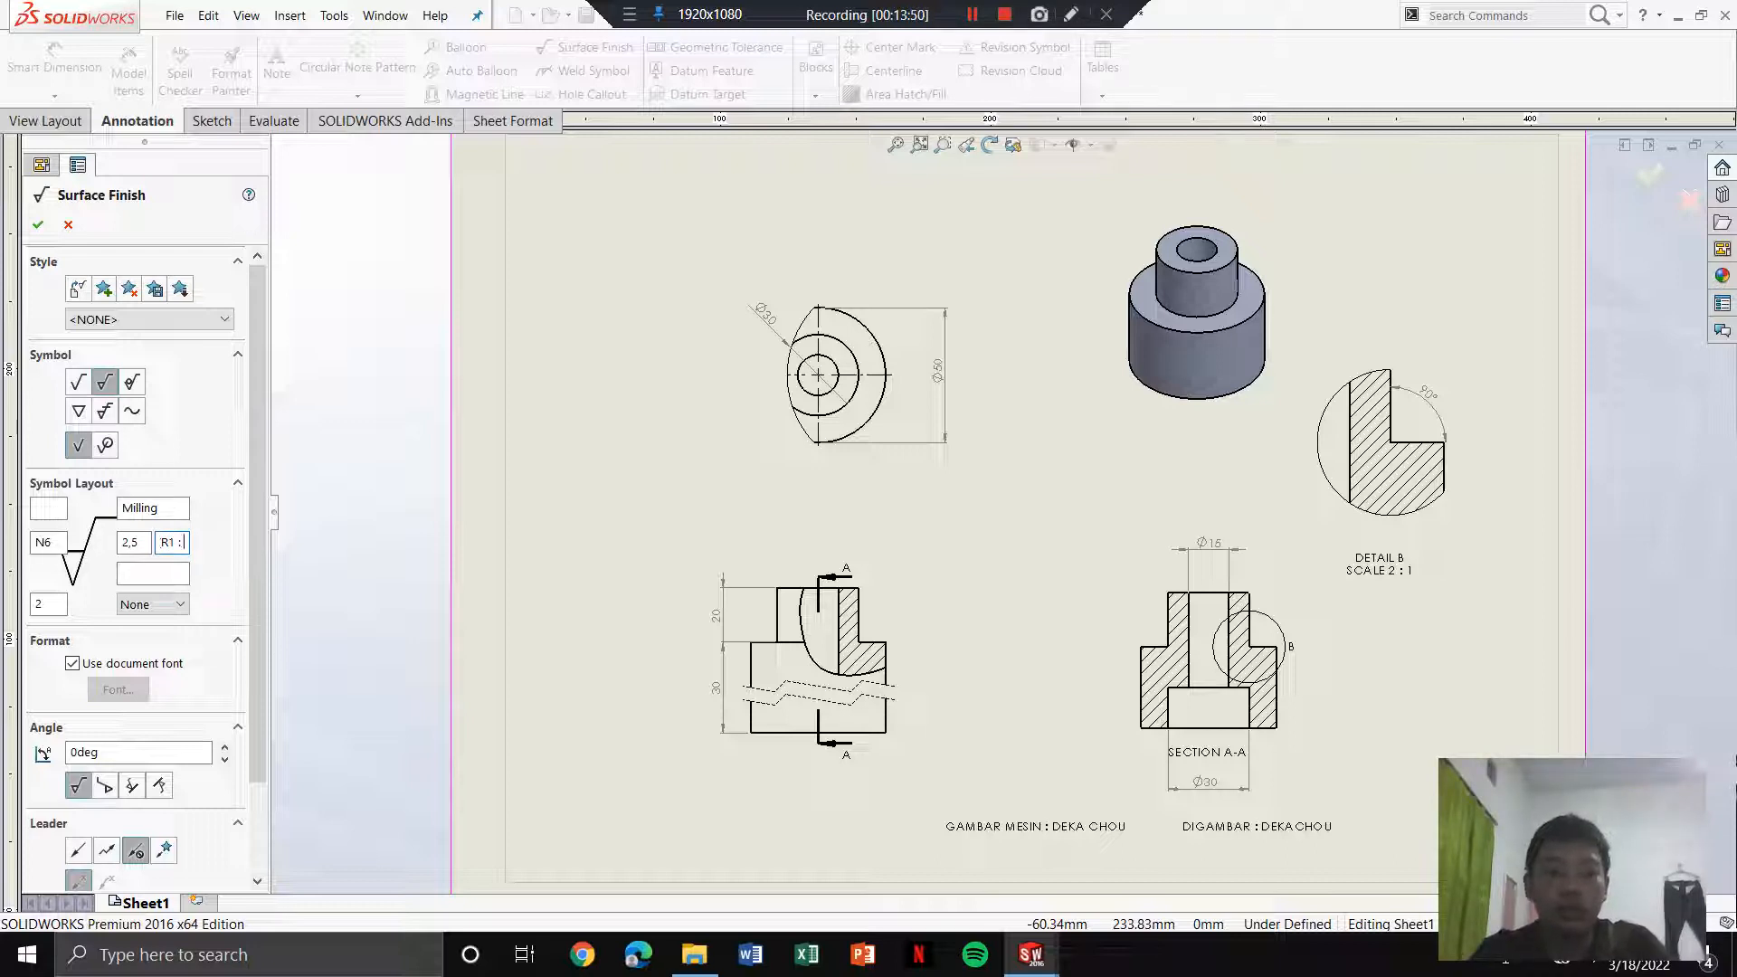
text(0.4))
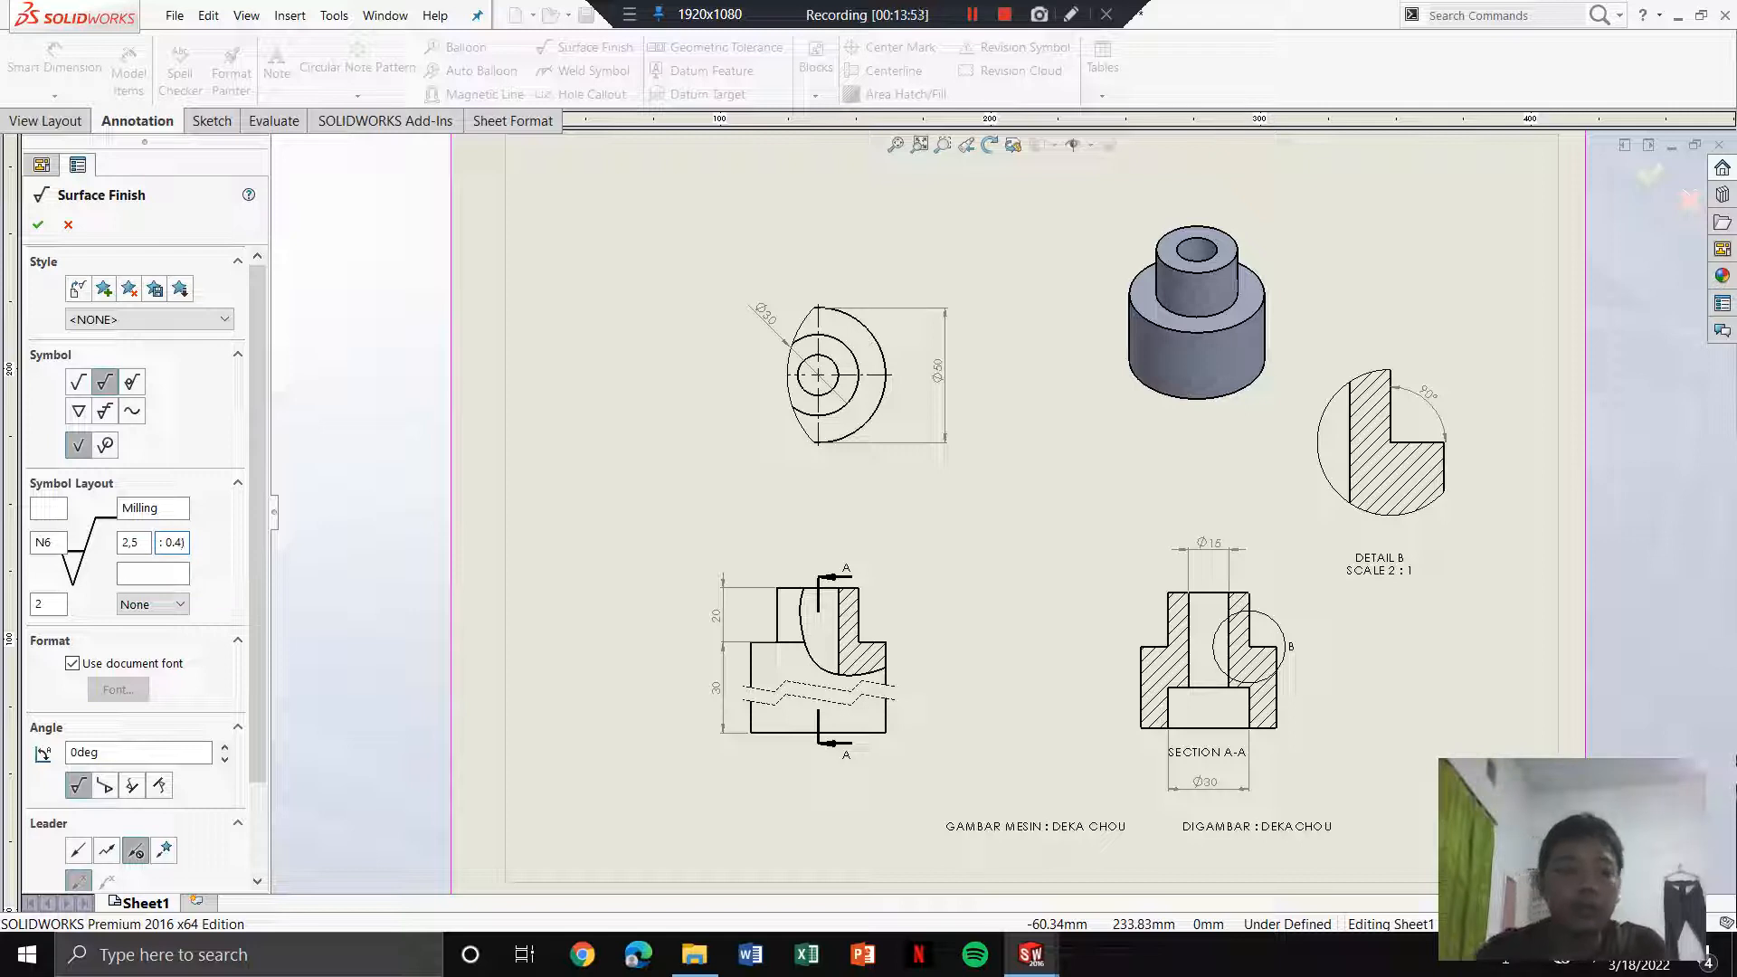
click(170, 606)
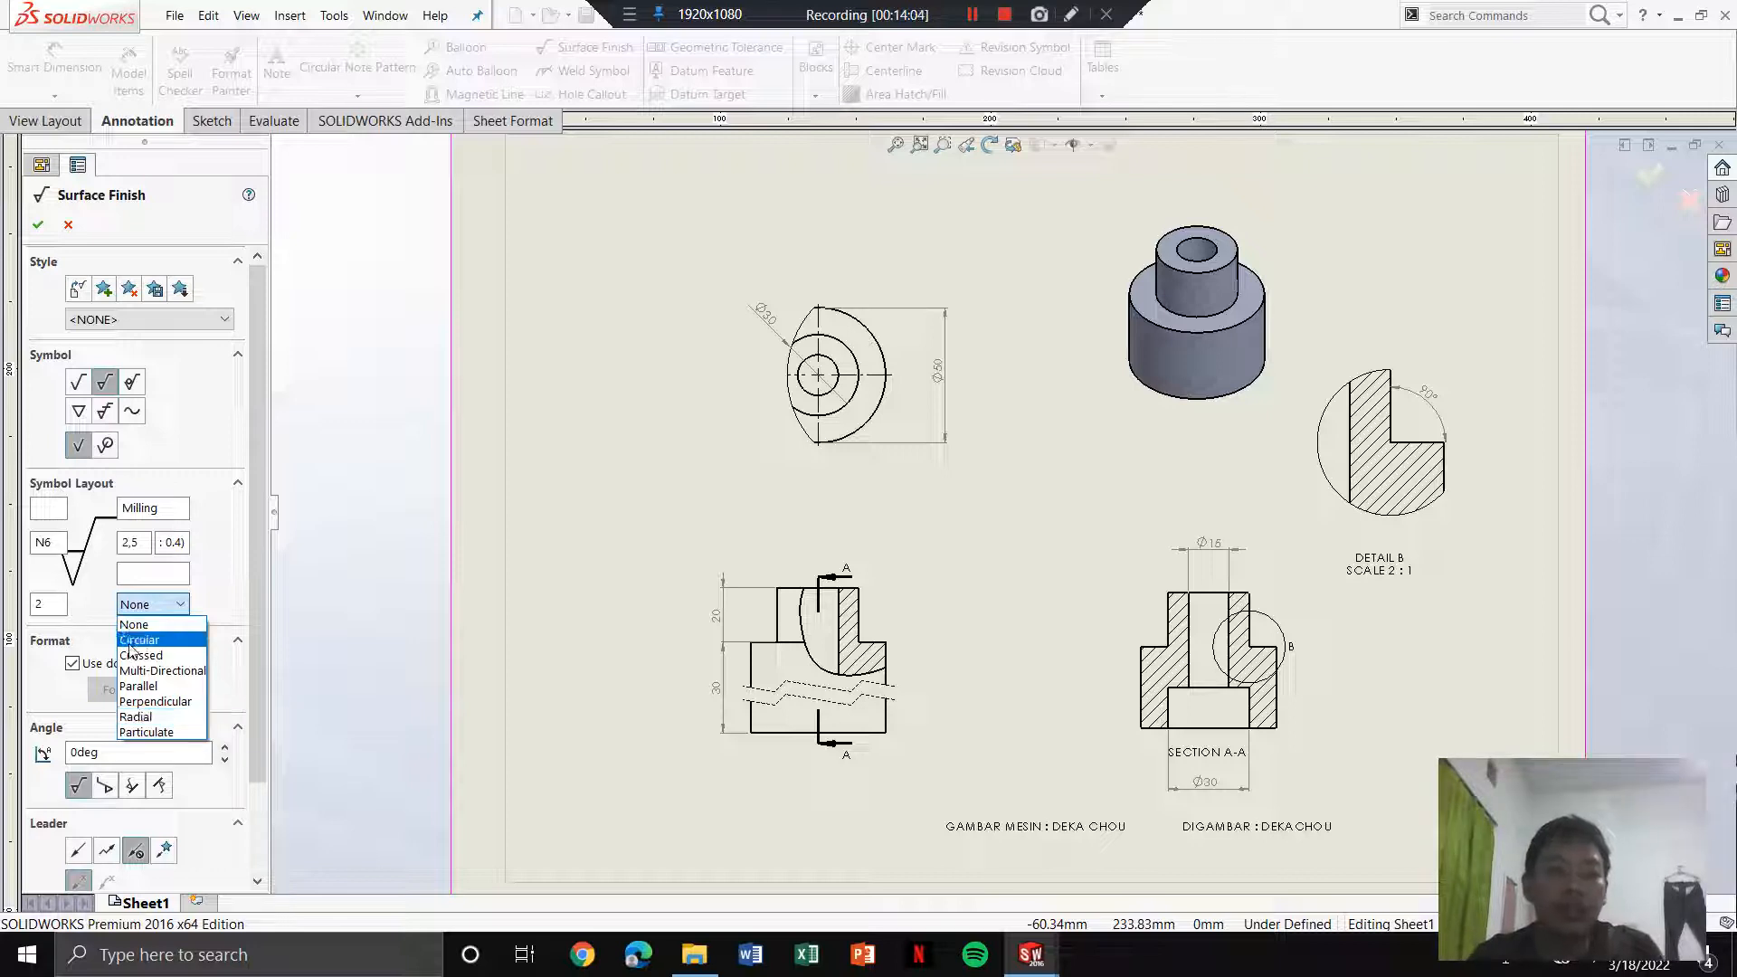
click(185, 704)
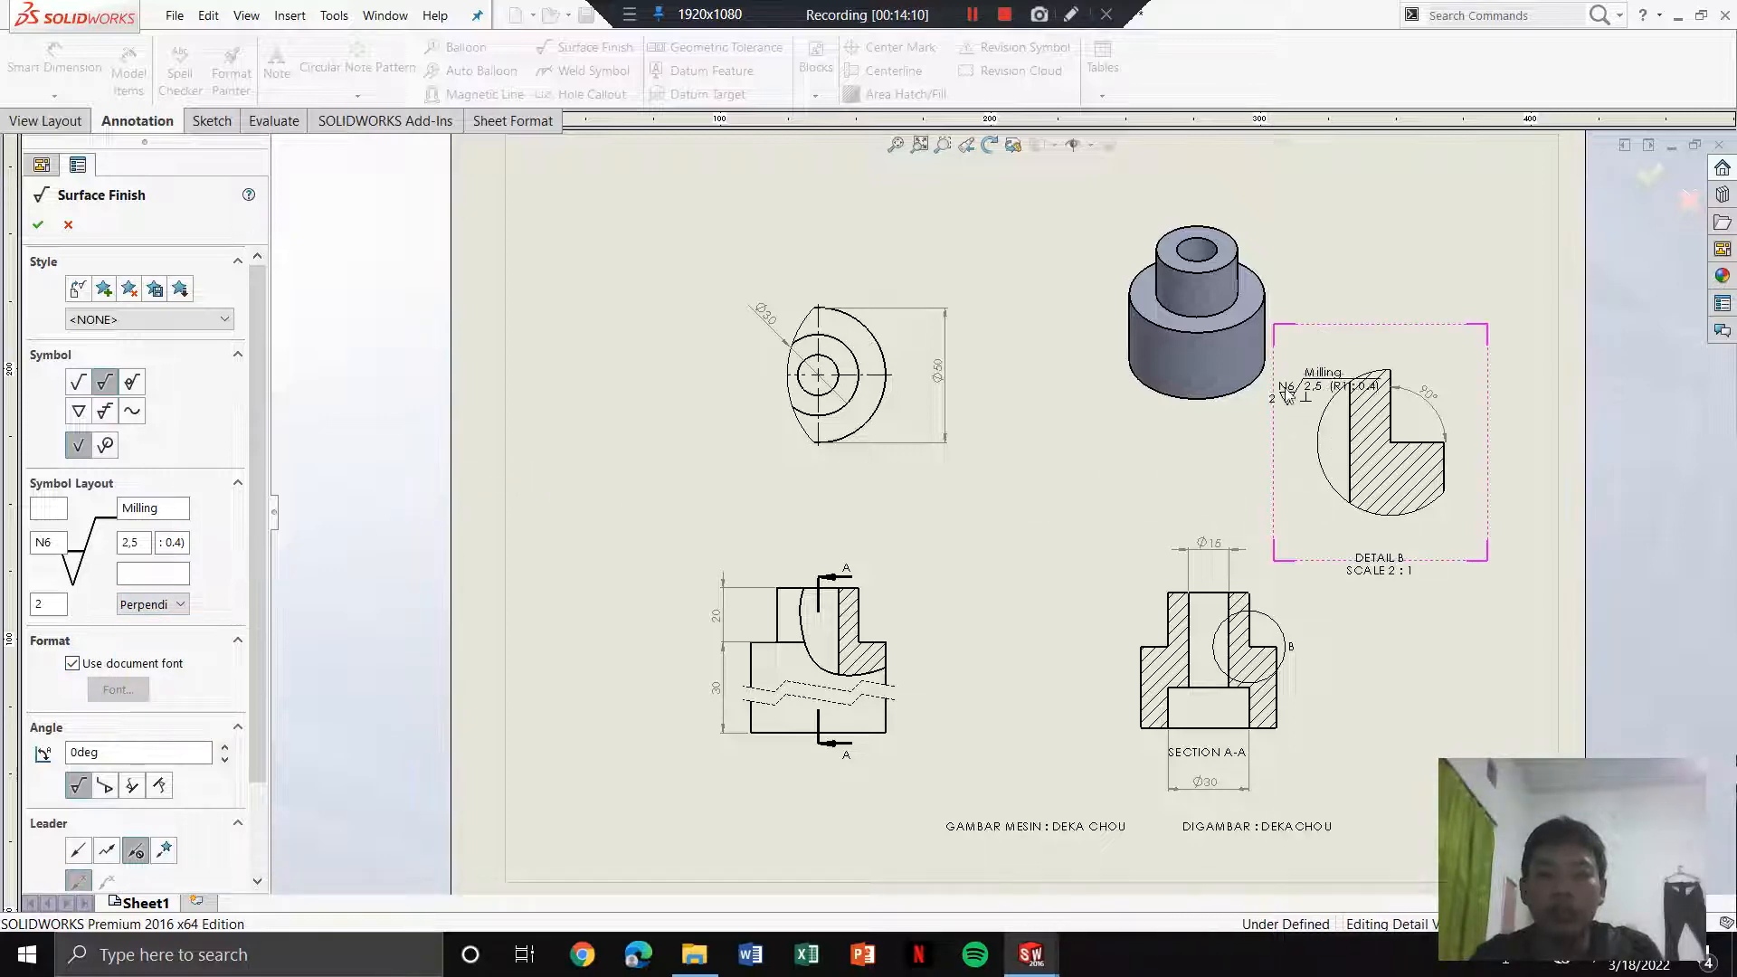
Step: Place the surface finish symbol on the horizontal step edge in Detail B and end the command
scroll(1426, 443, down, 3)
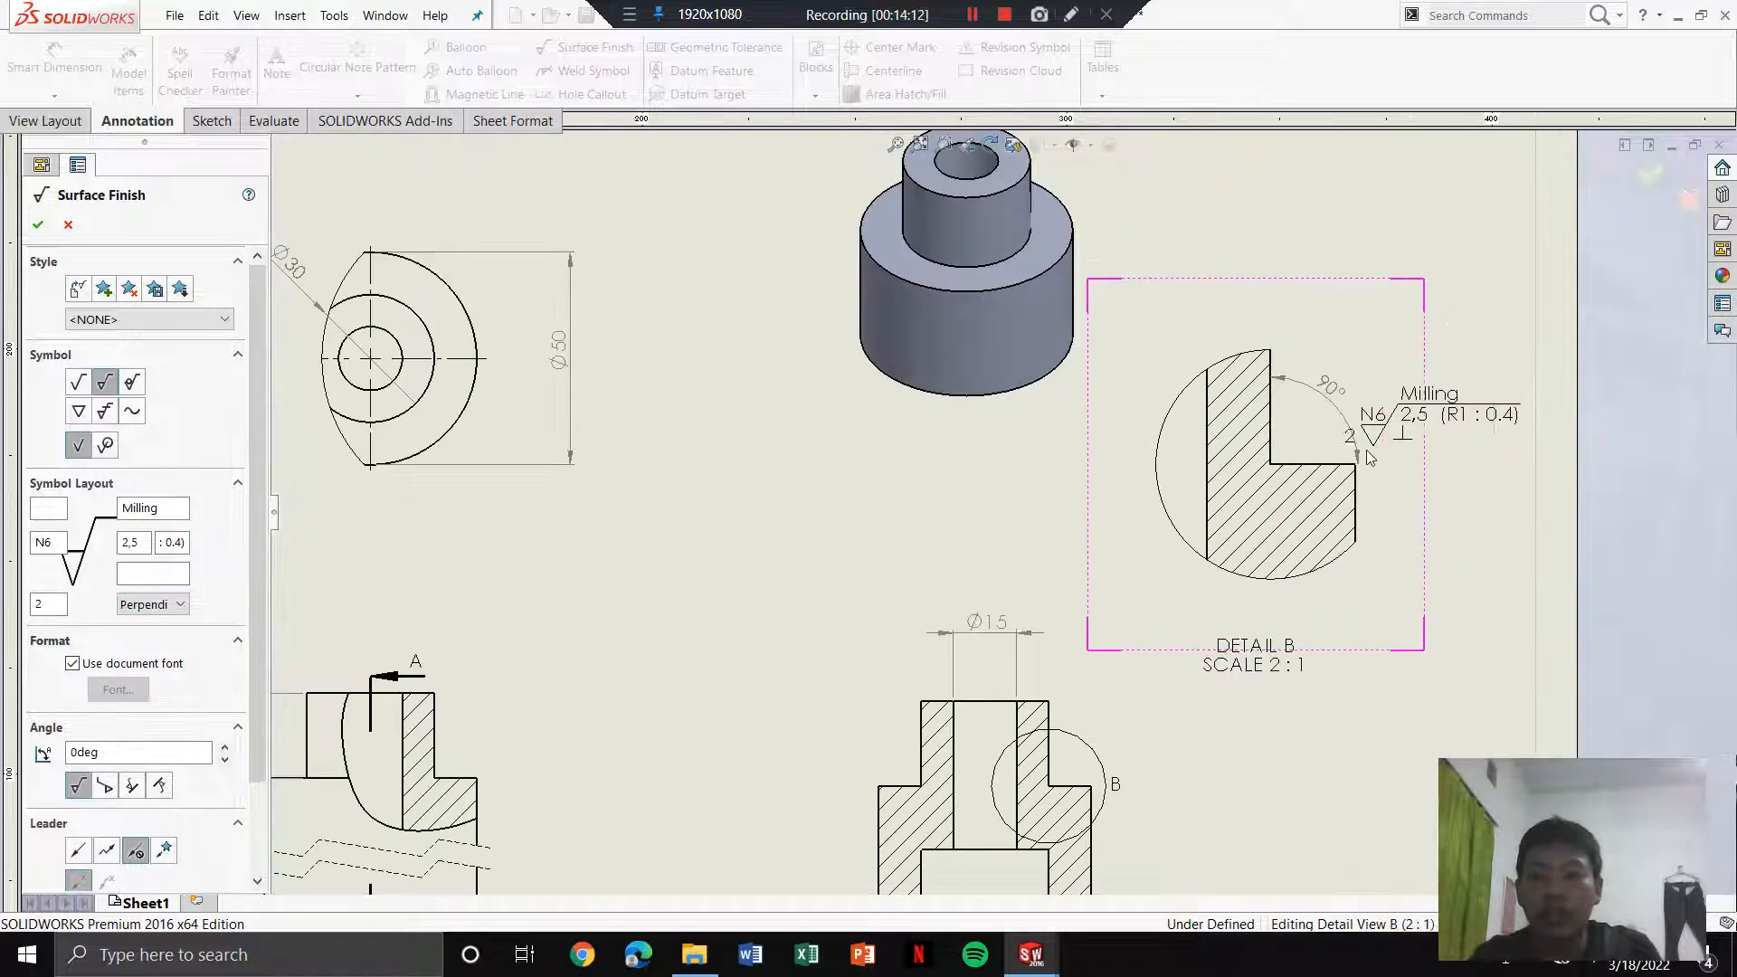
click(1318, 467)
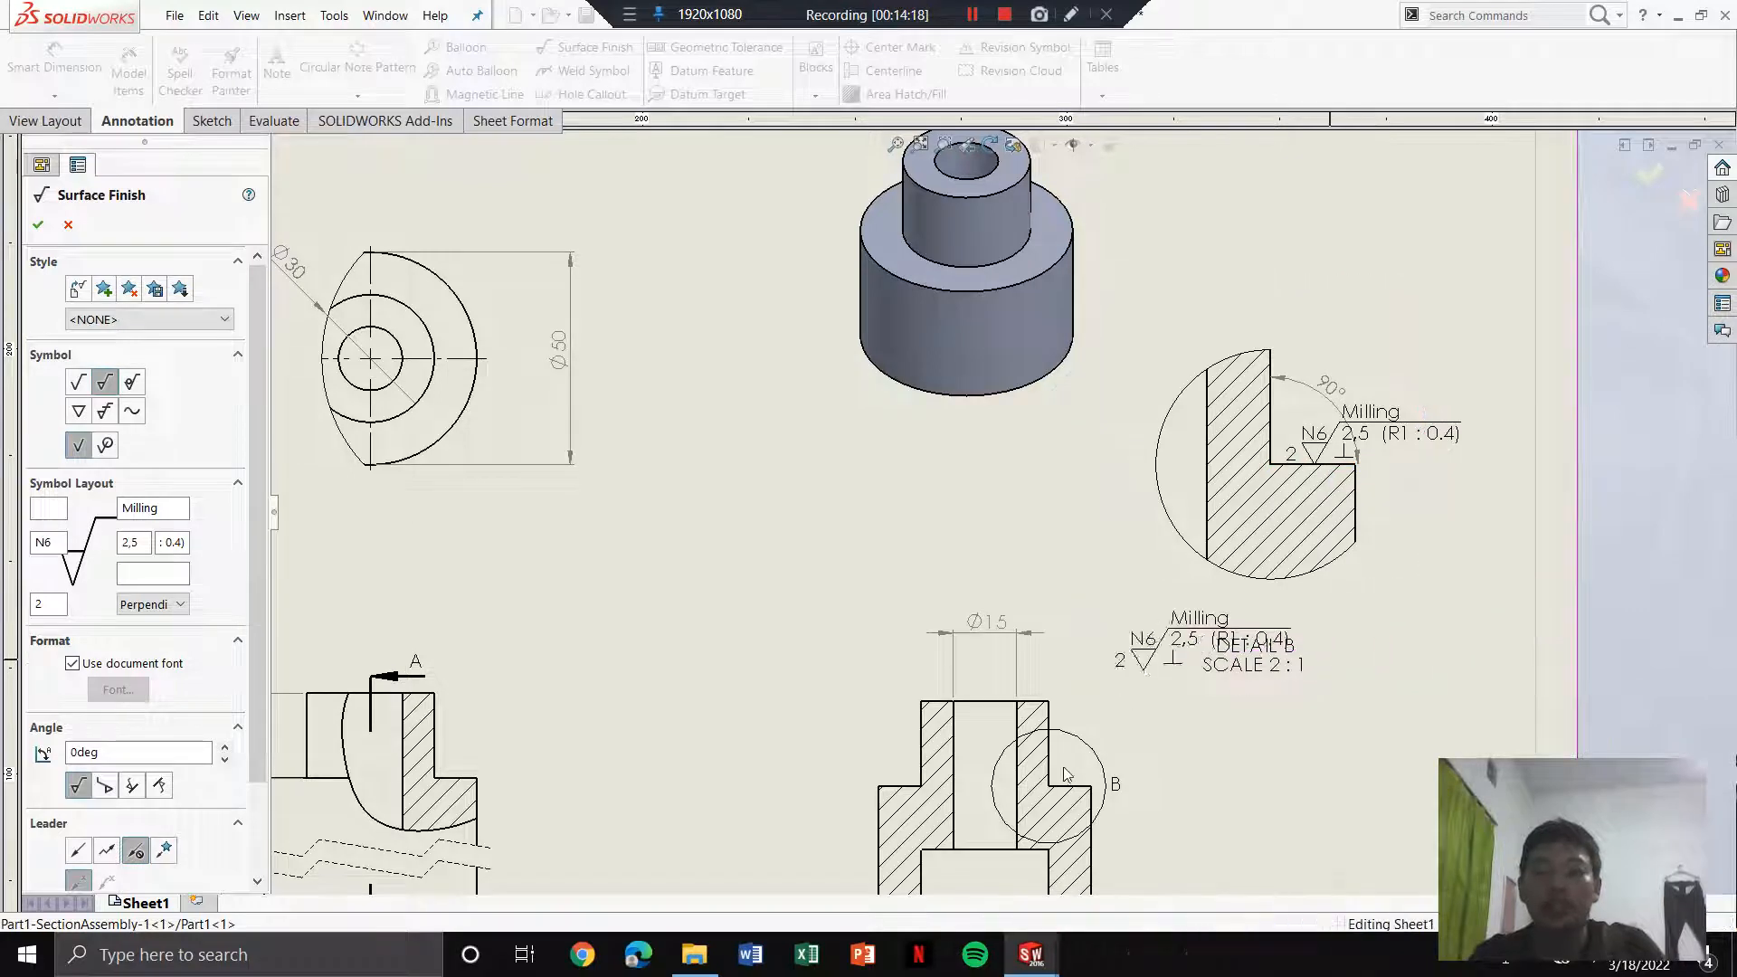
key(Escape)
Step: Start saving the drawing to the Desktop in Adobe Portable Document Format (*.pdf)
scroll(1200, 568, up, 2)
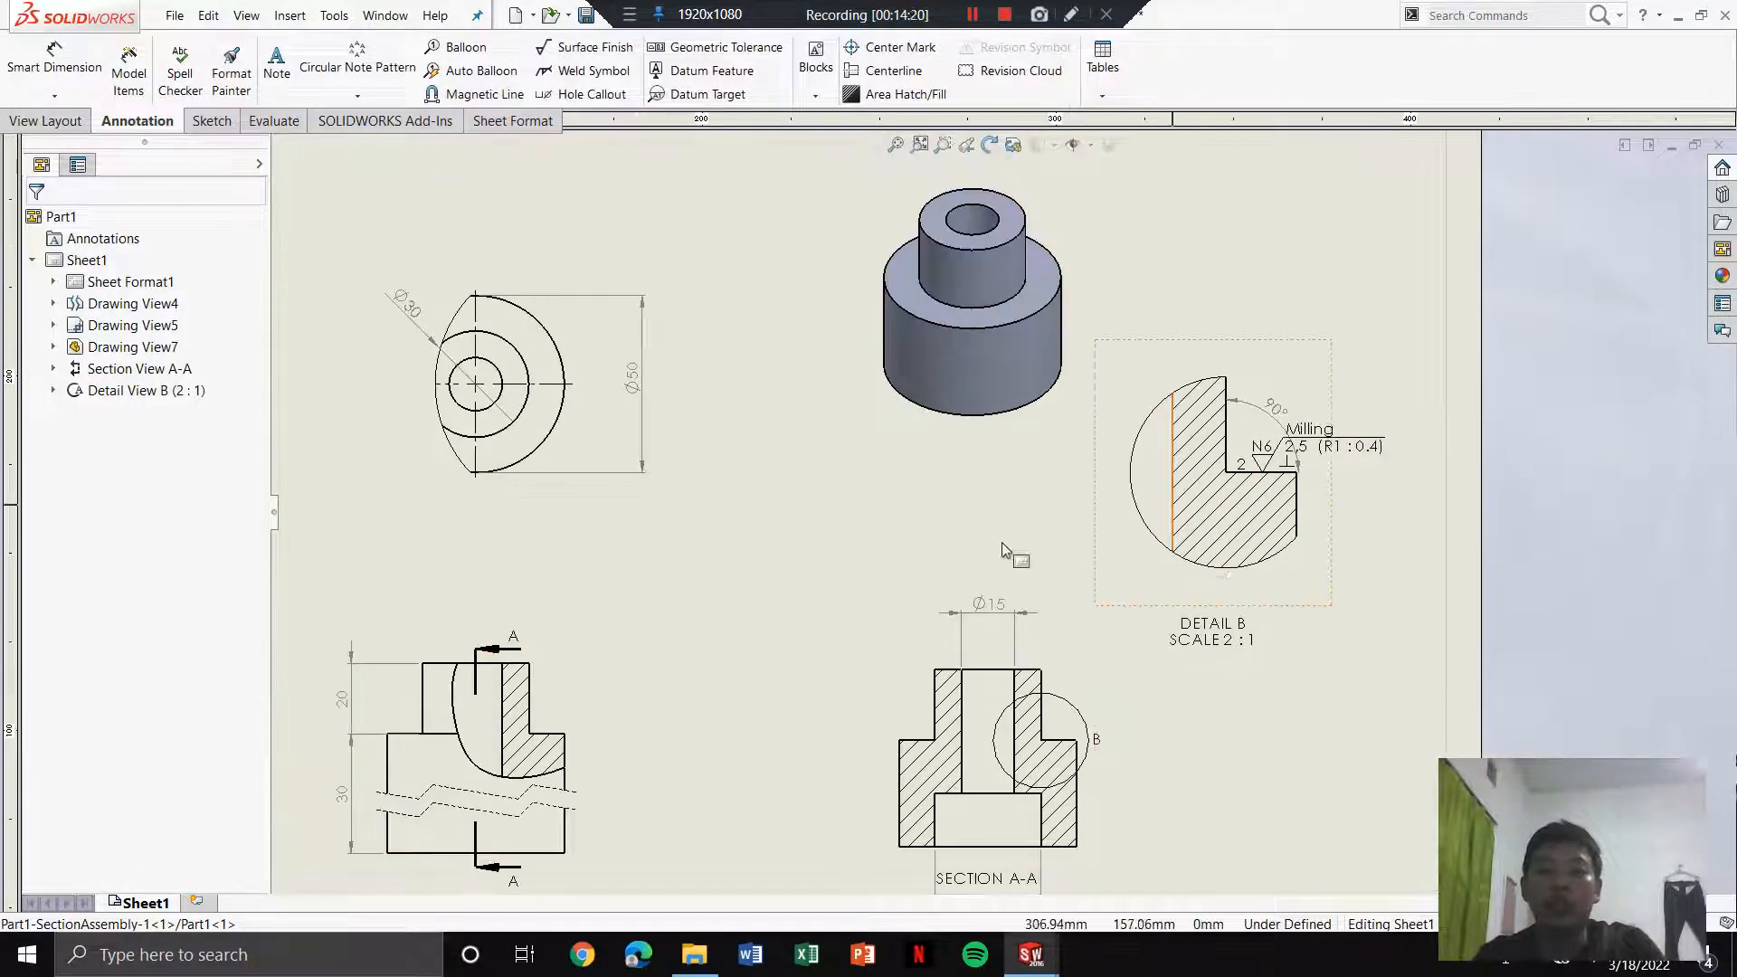
scroll(1001, 541, up, 3)
scroll(850, 579, up, 2)
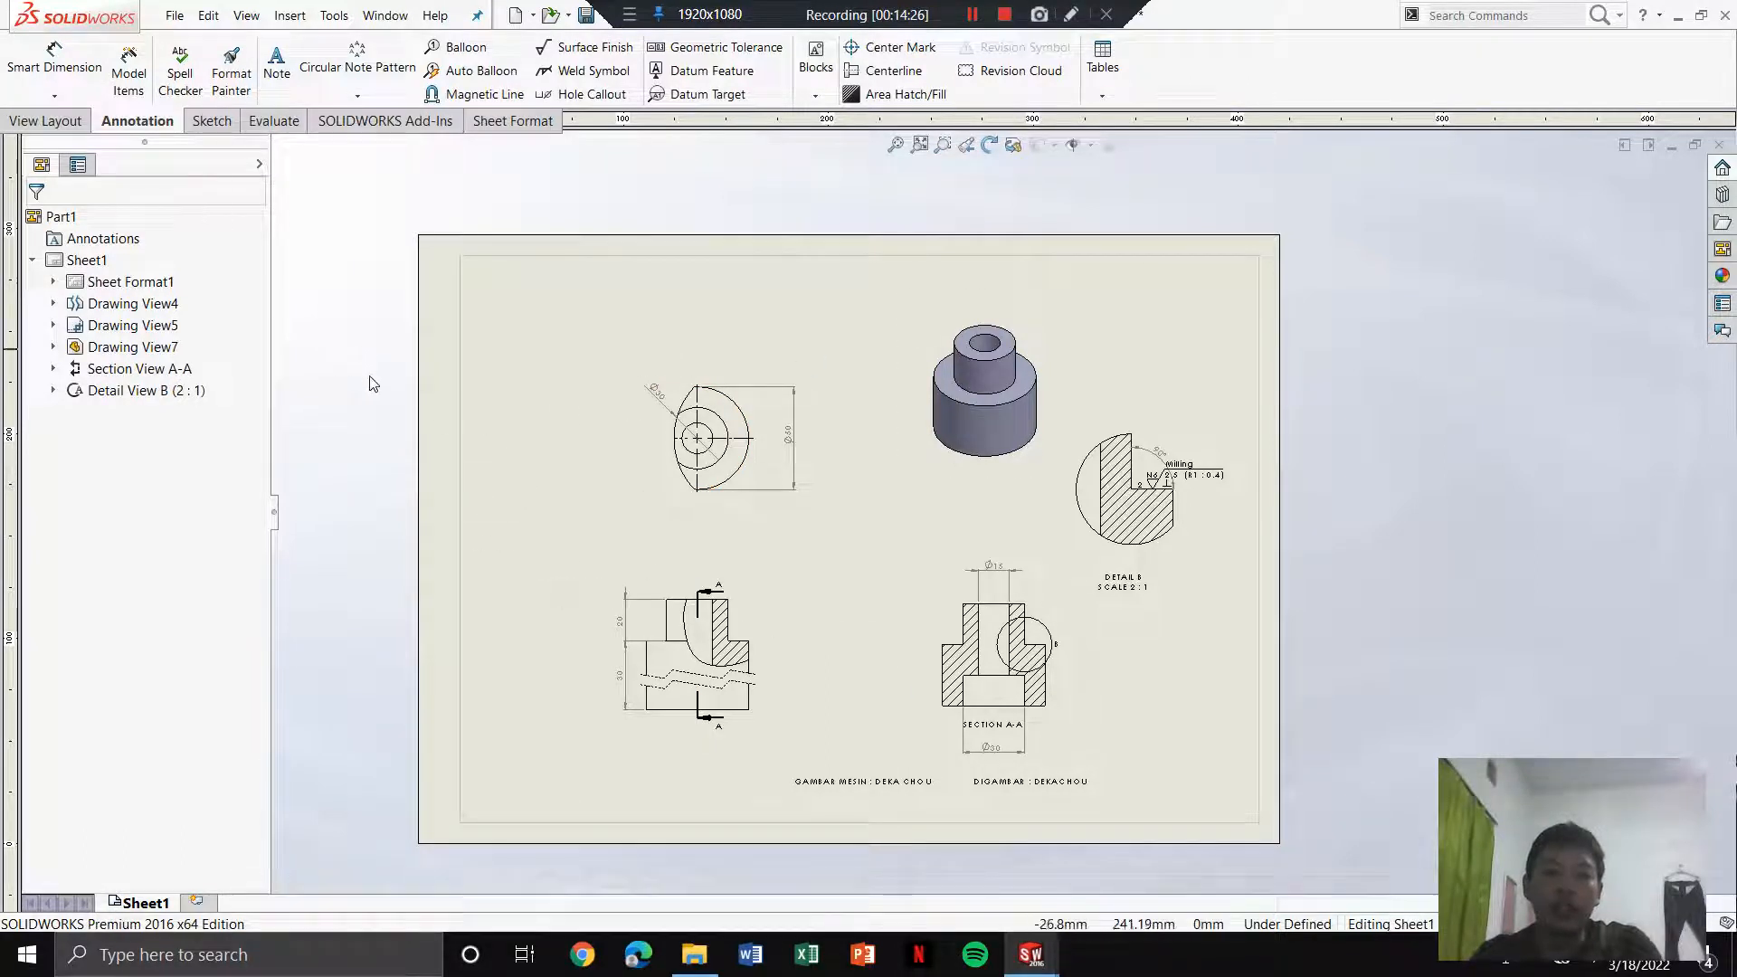
click(171, 16)
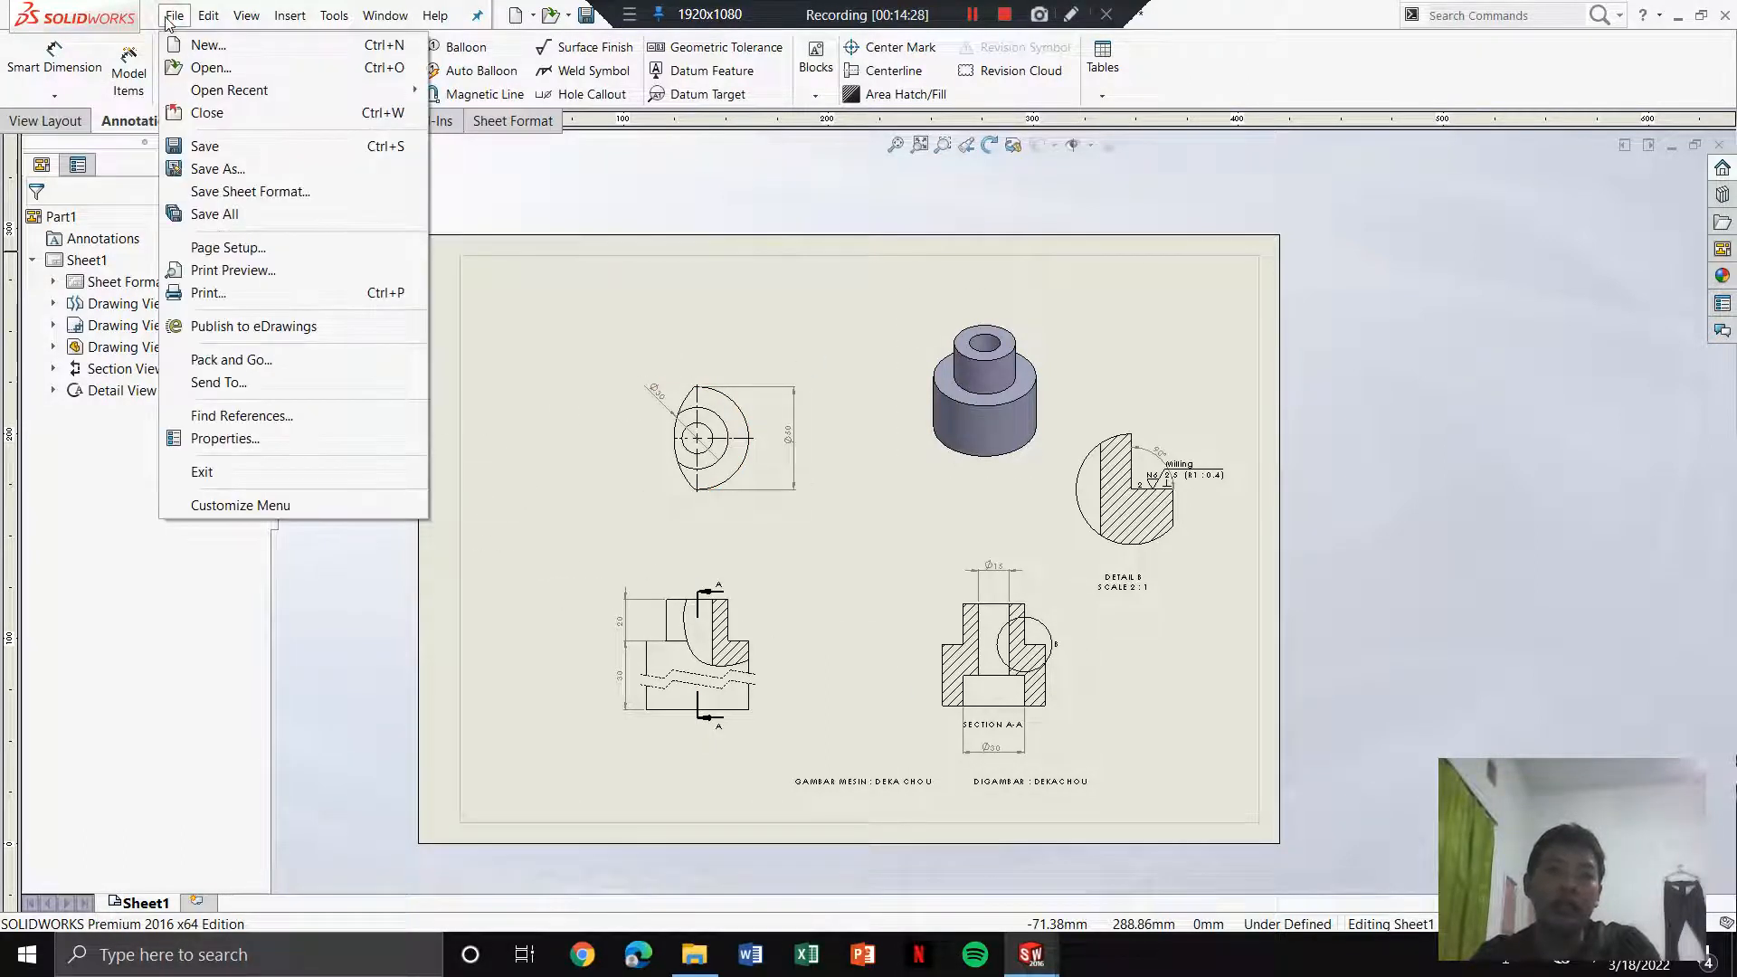
click(233, 146)
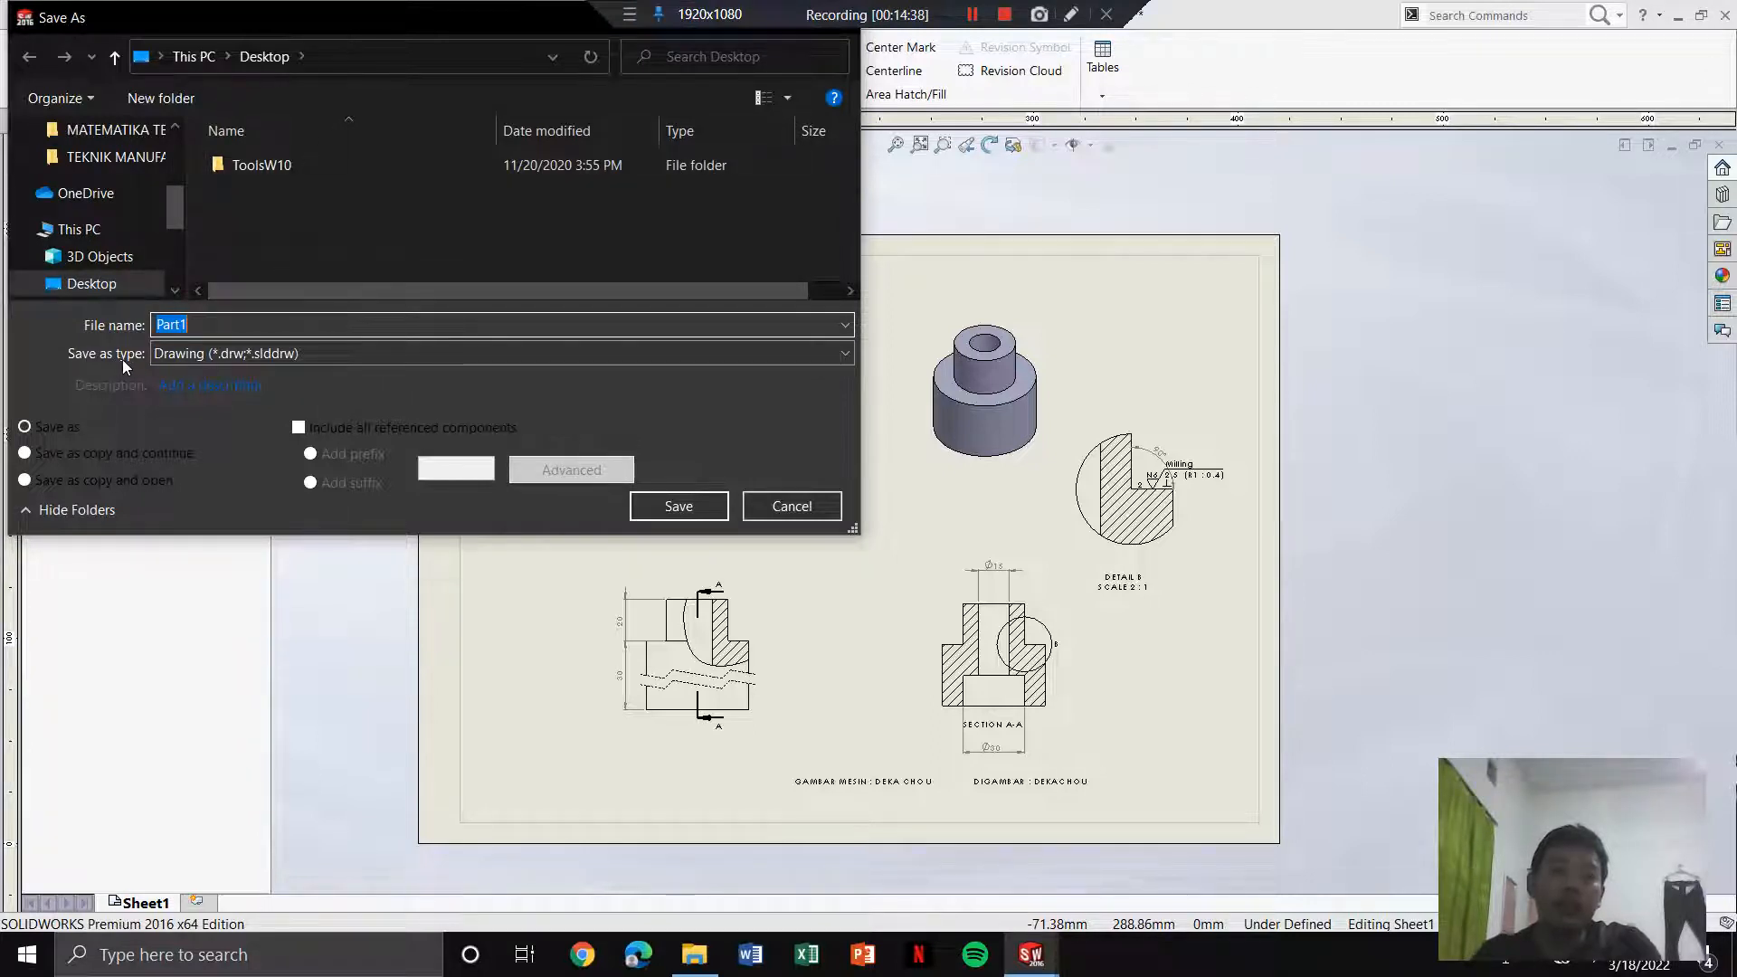
click(165, 355)
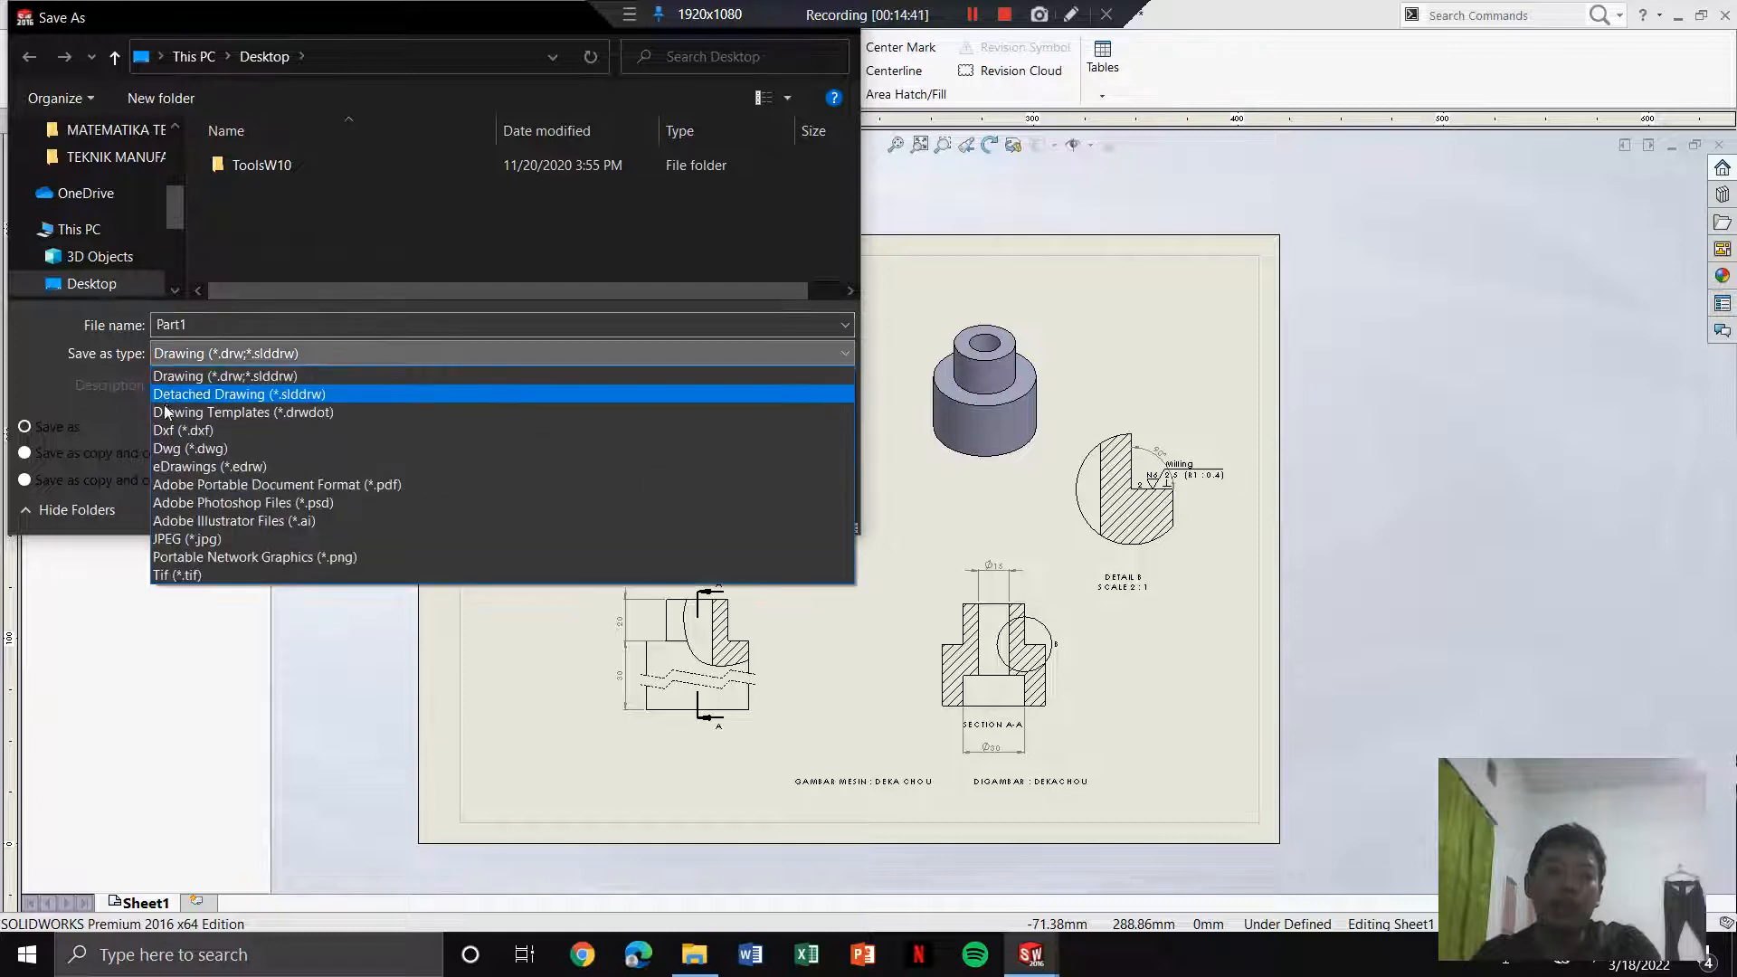
click(214, 487)
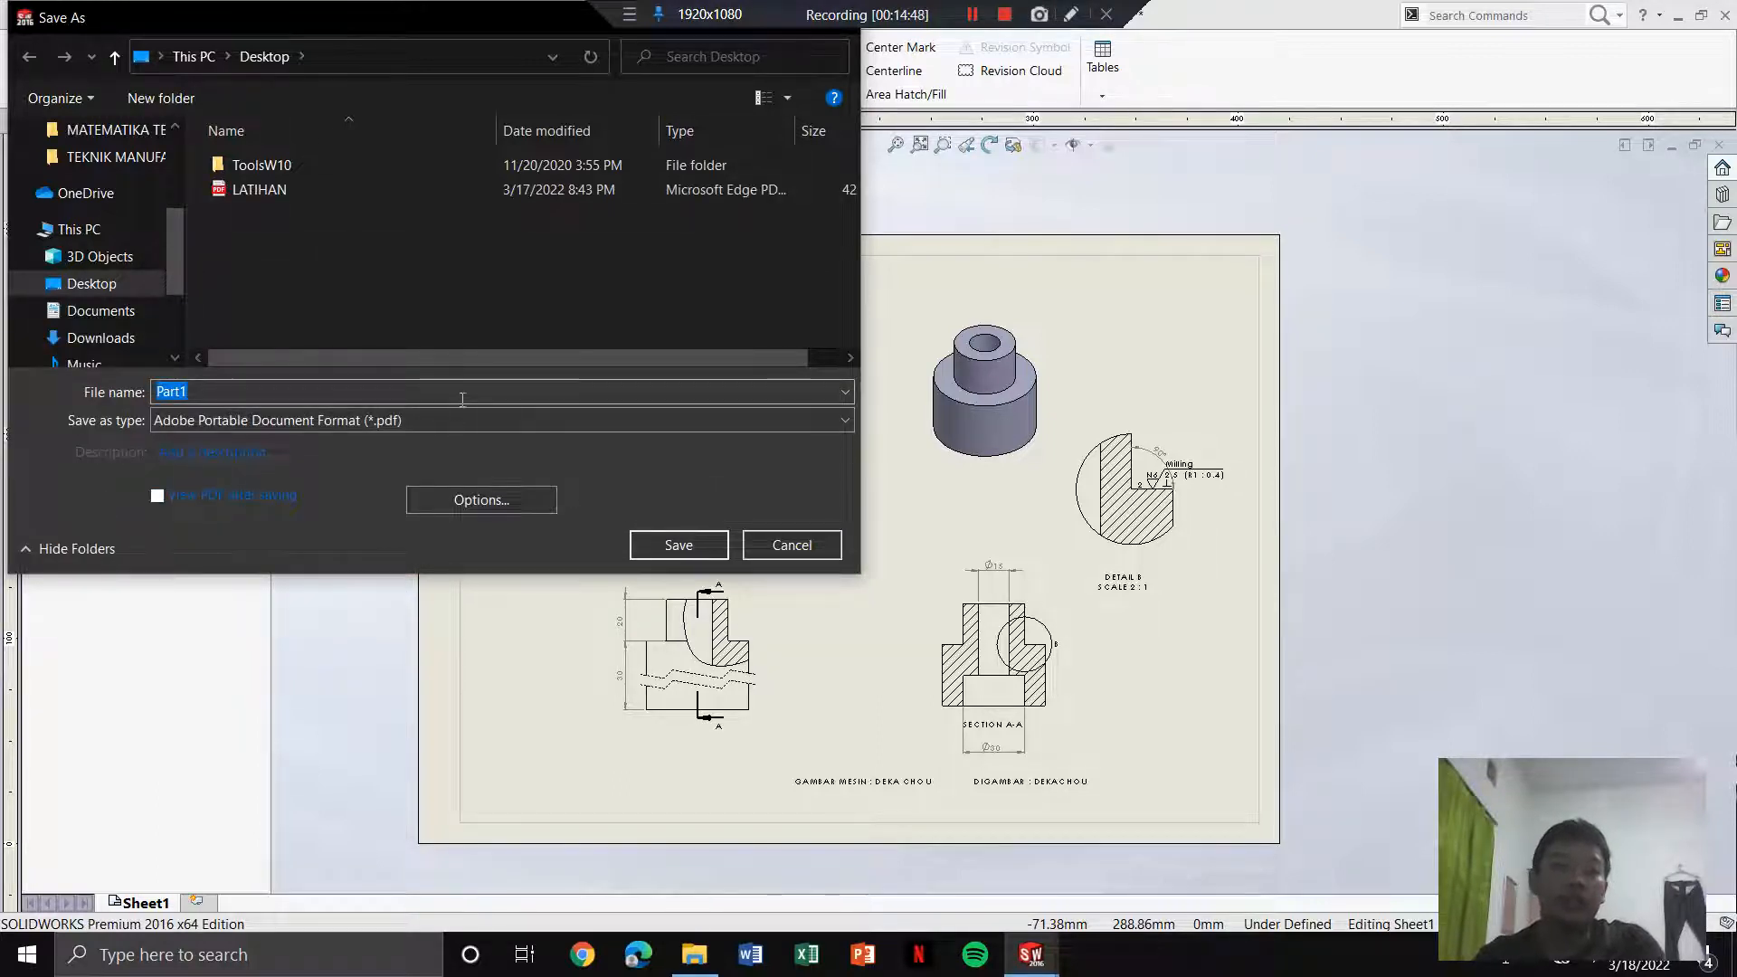
Step: Replace the proposed PDF file name with the author's name and save the file
key(a)
key(t)
key(a)
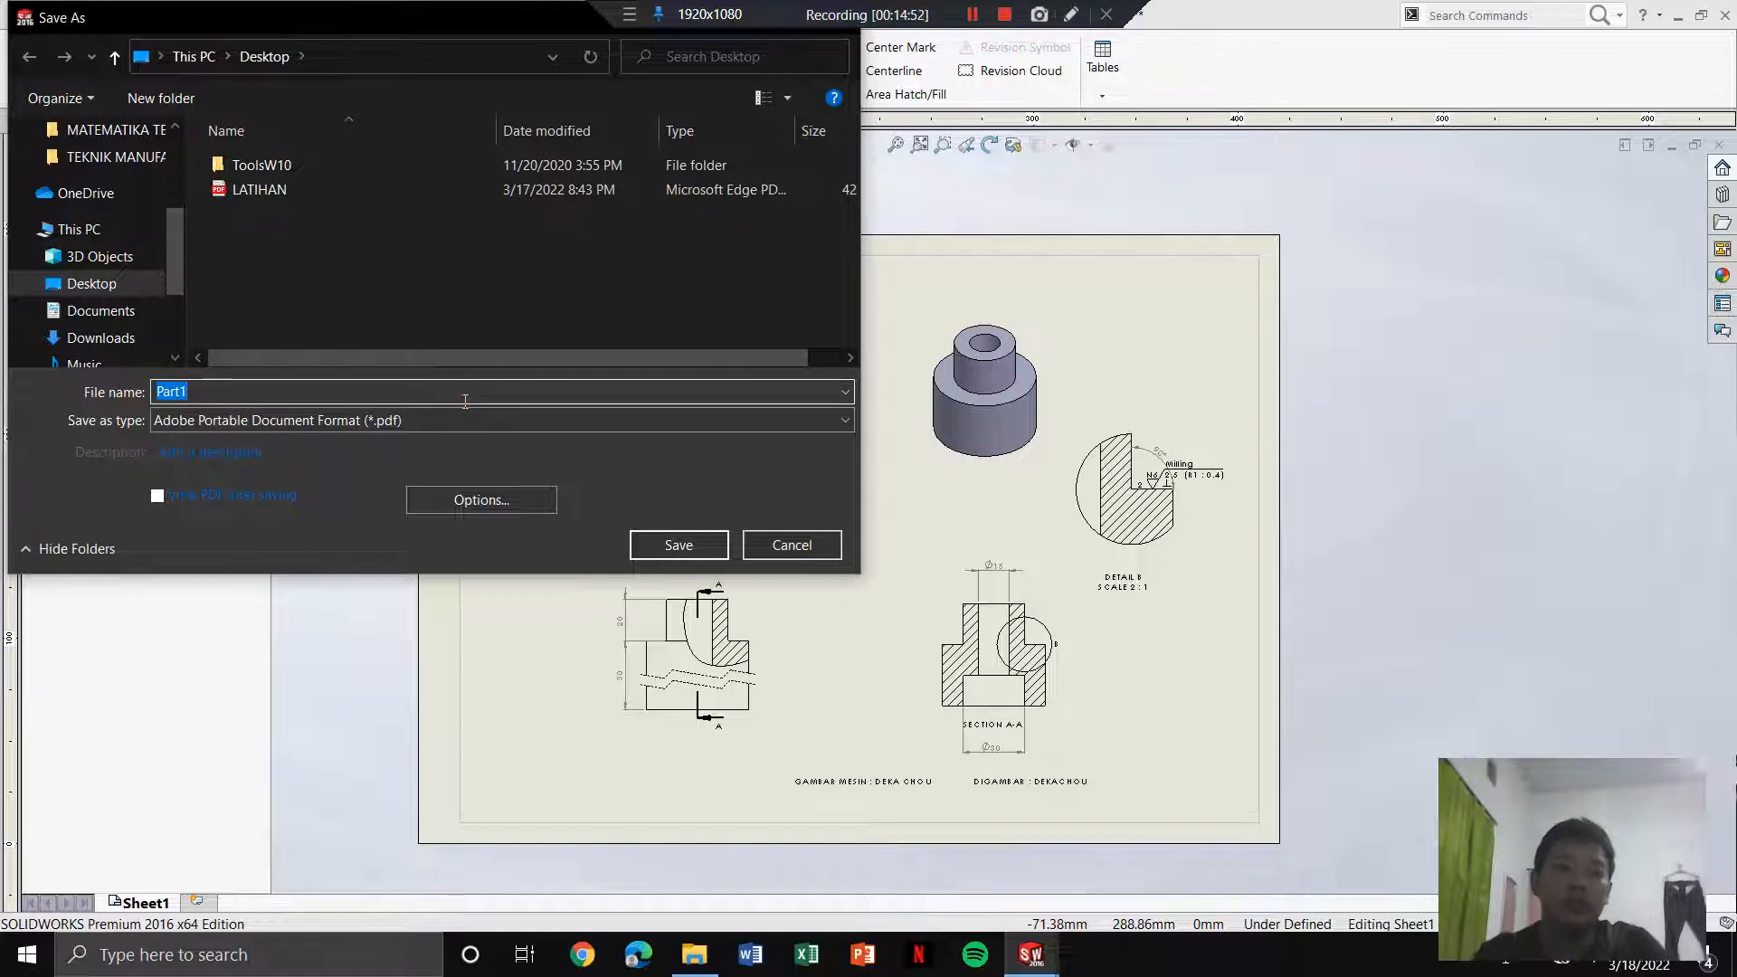
key(BackSpace)
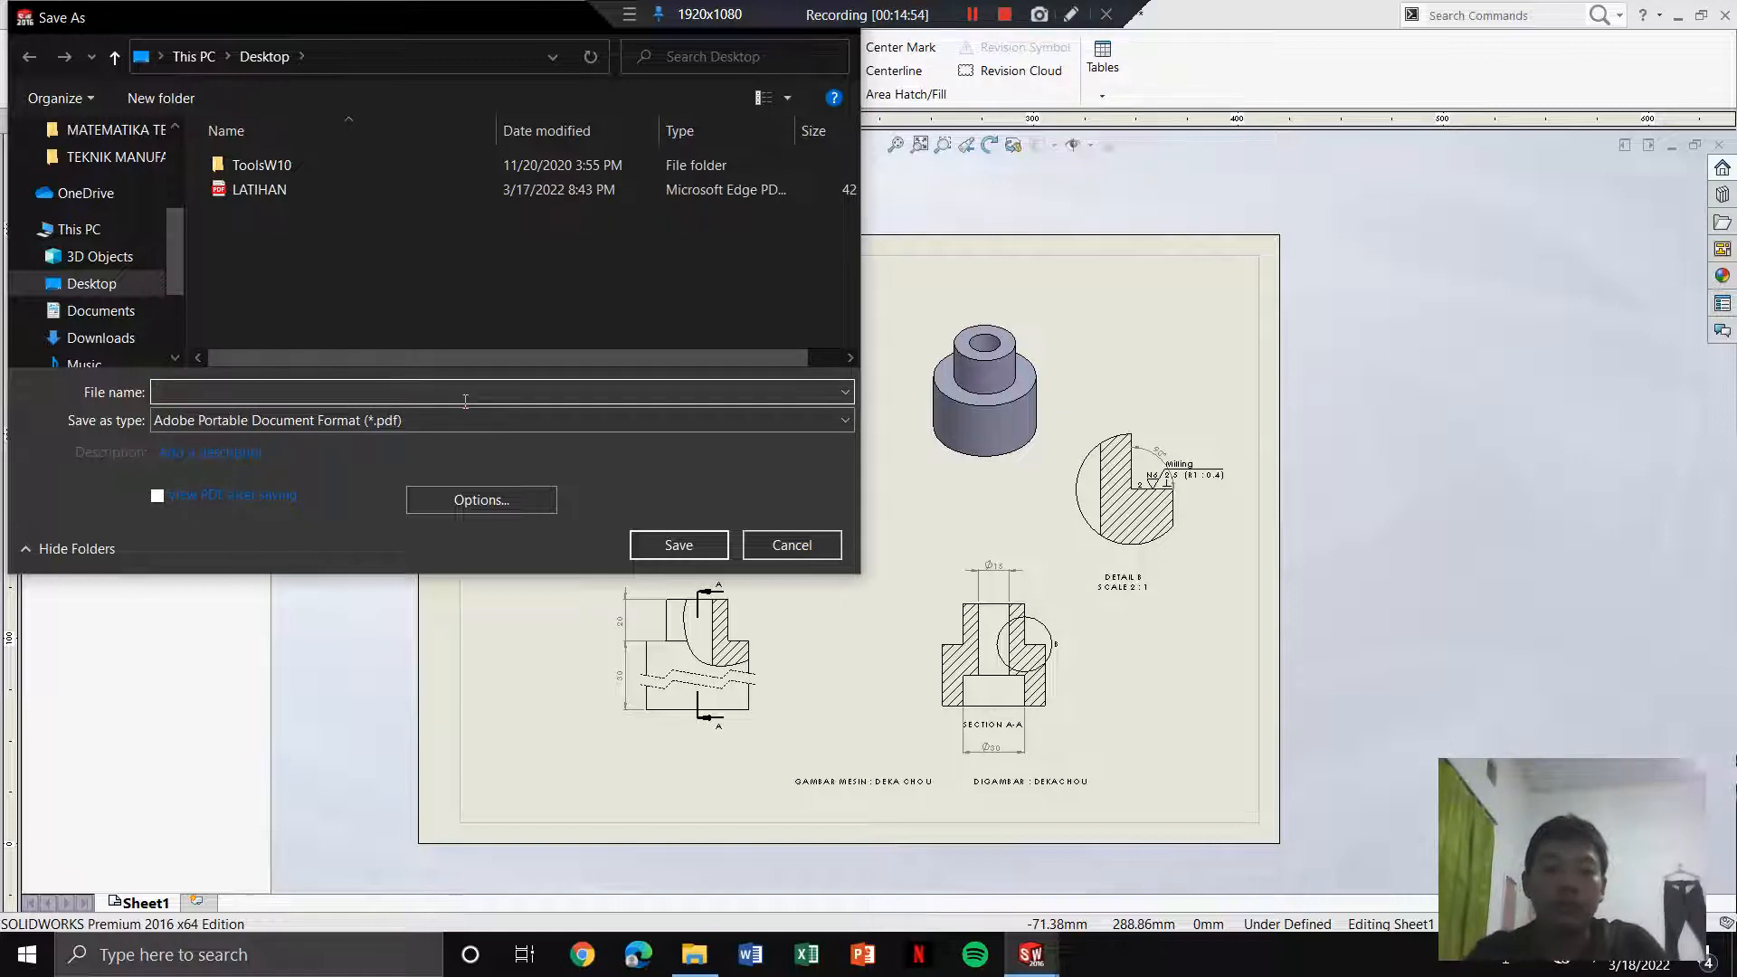
text(DEKACHOU)
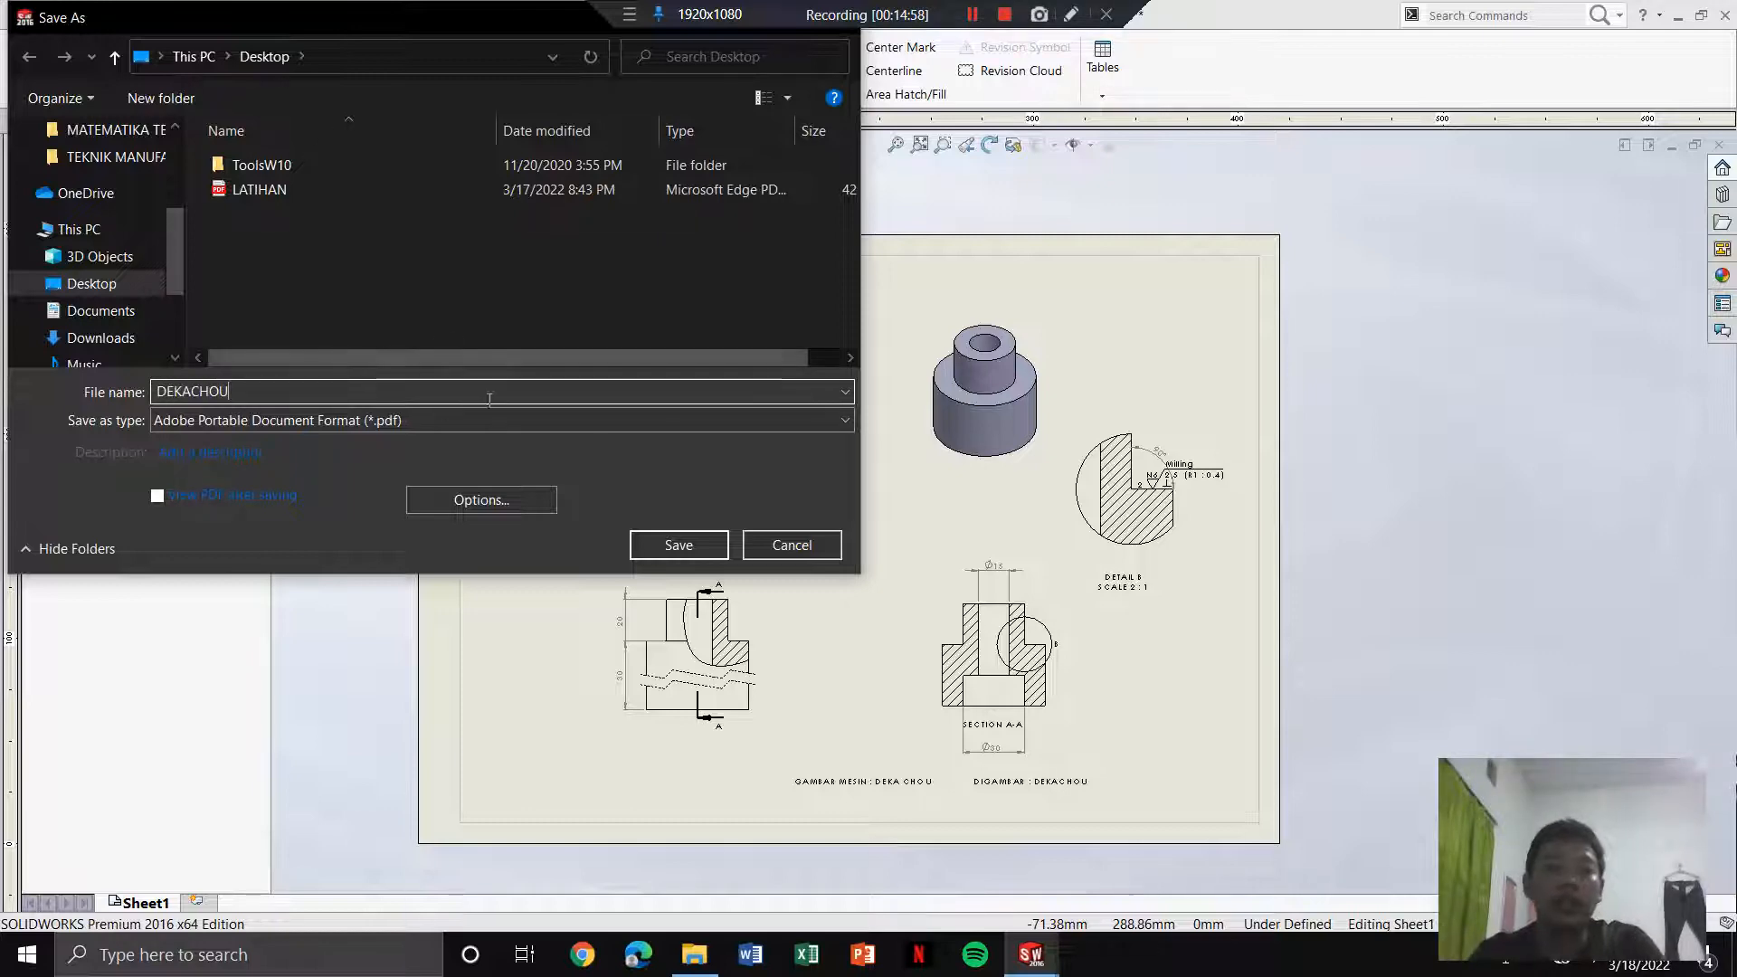
click(653, 543)
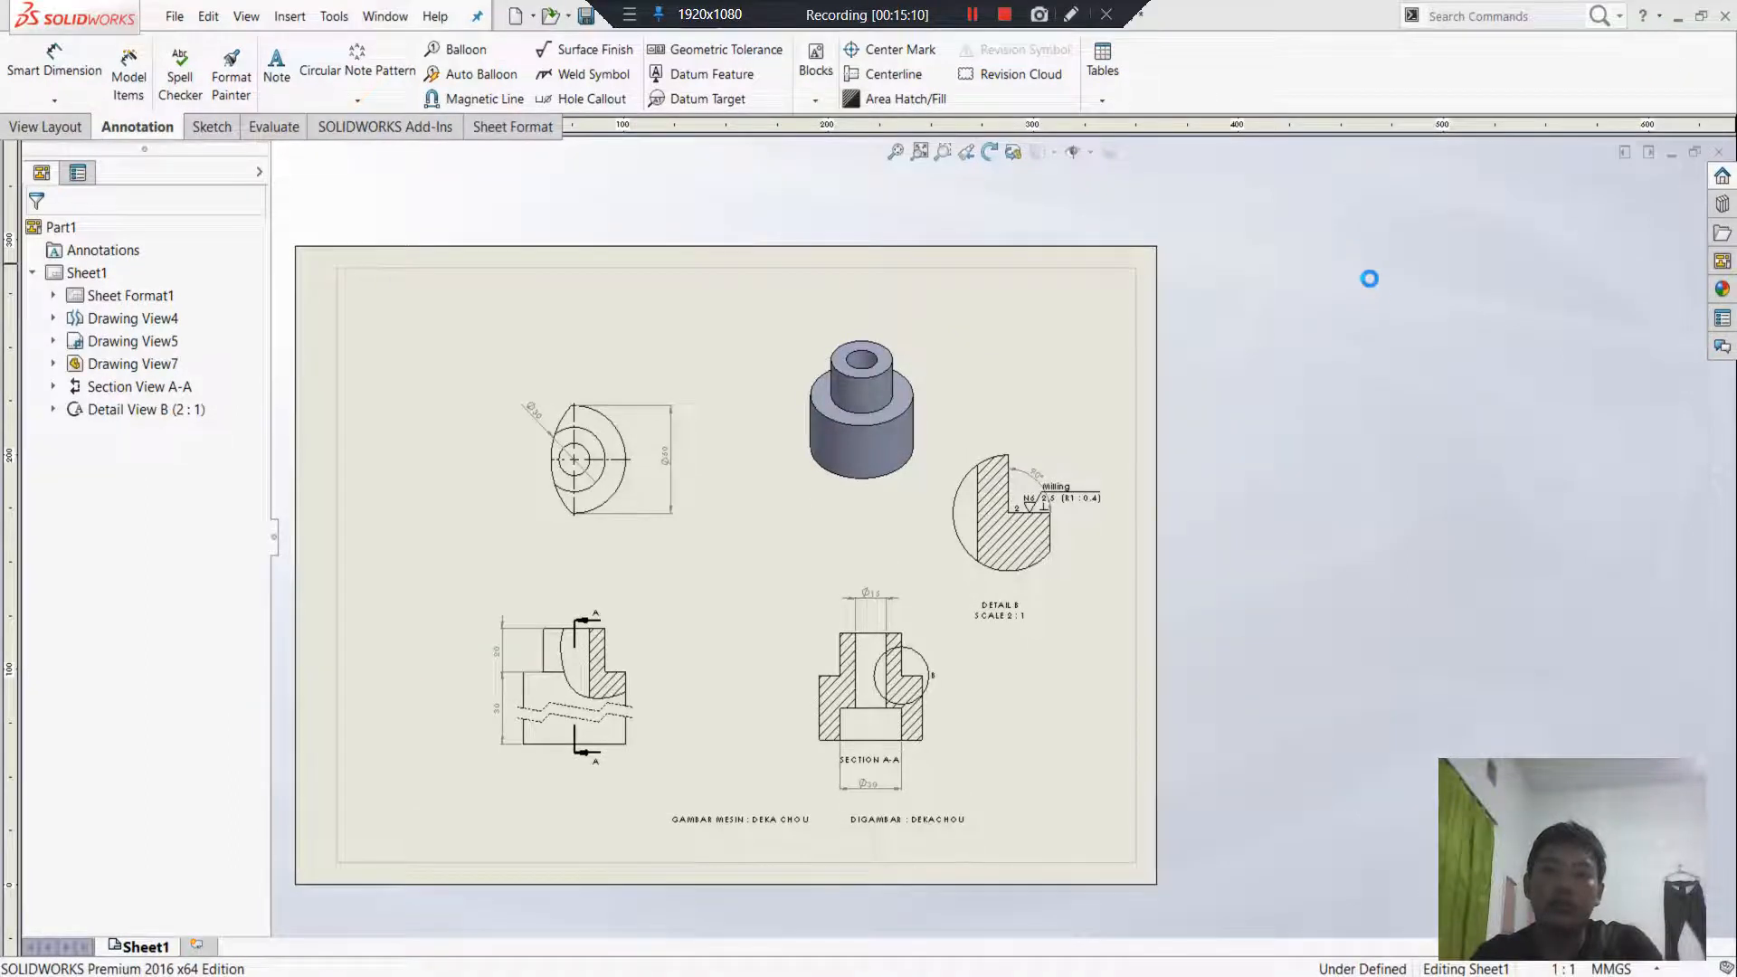
Step: Go to the Windows desktop and open the exported PDF of the drawing
key(super+d)
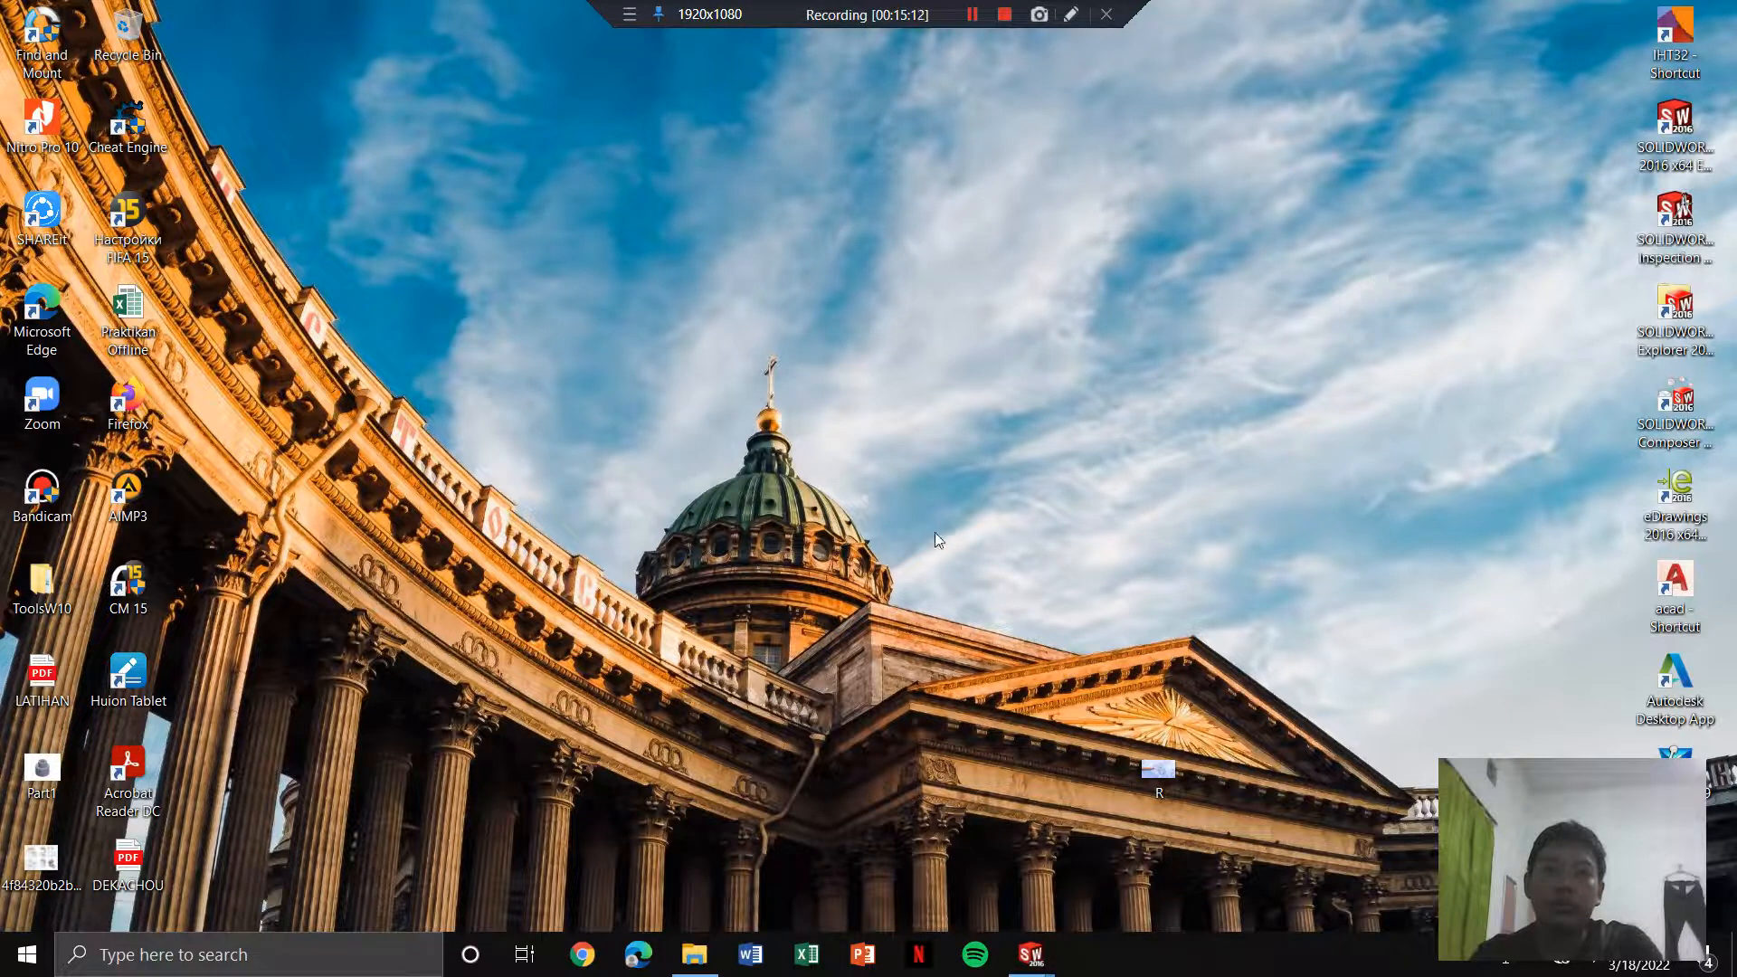
click(129, 879)
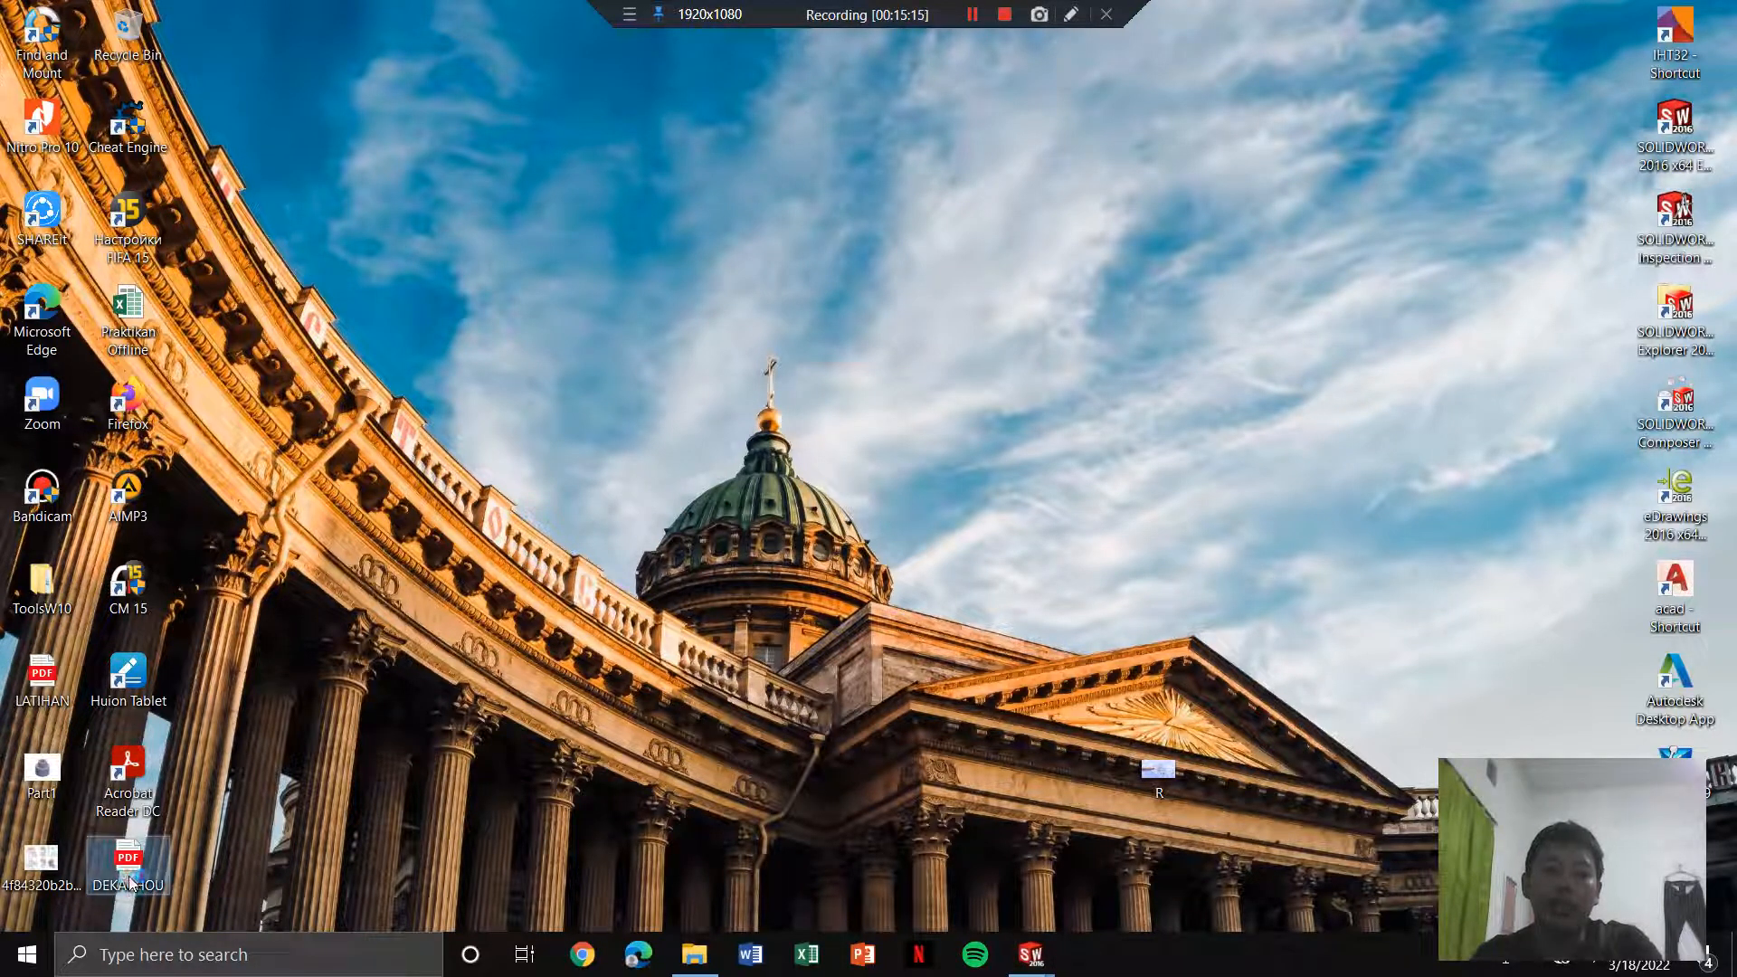
click(348, 811)
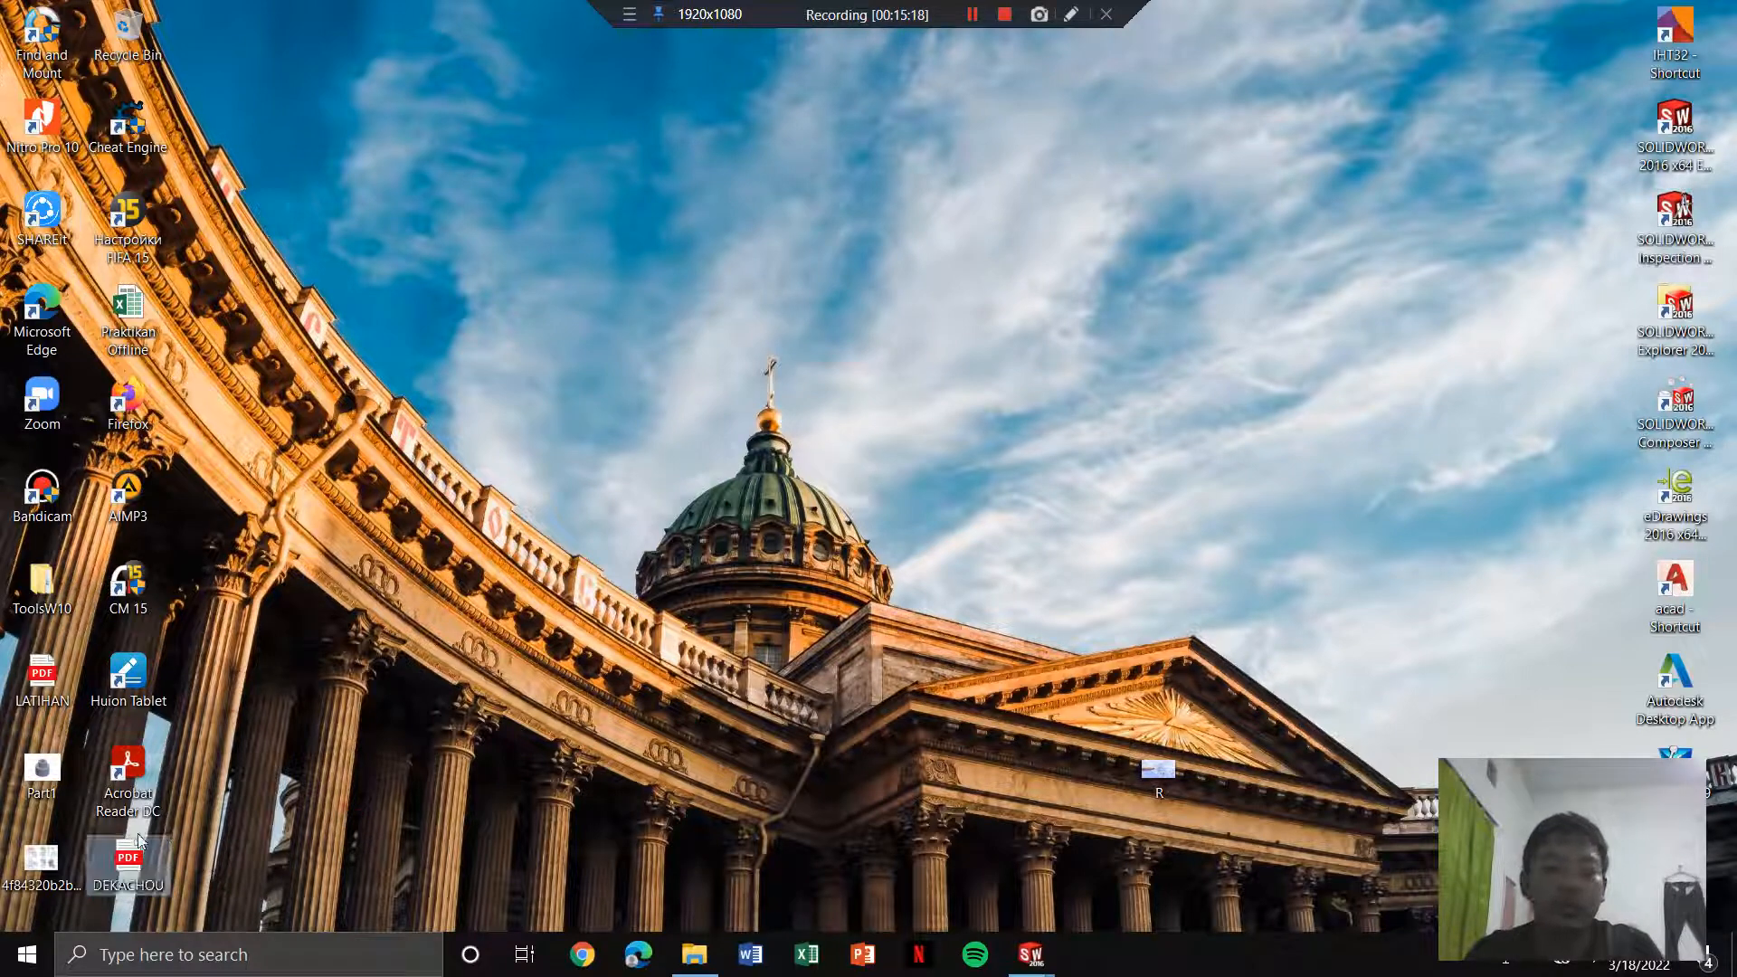
double_click(115, 855)
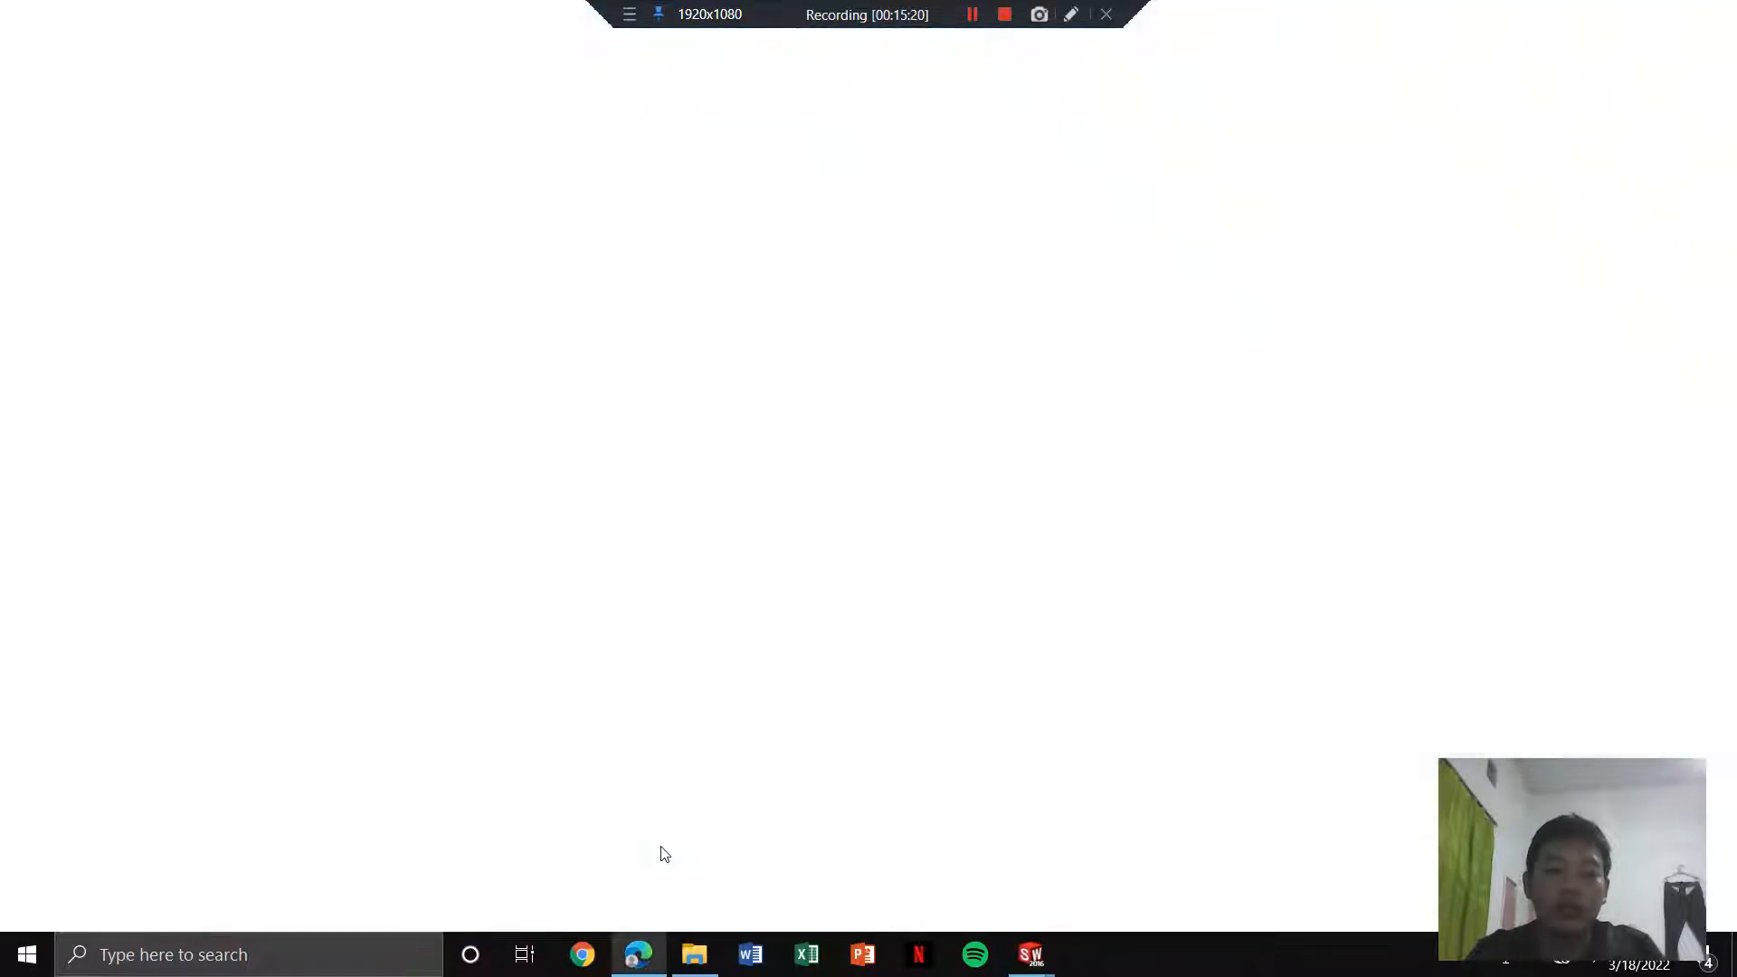